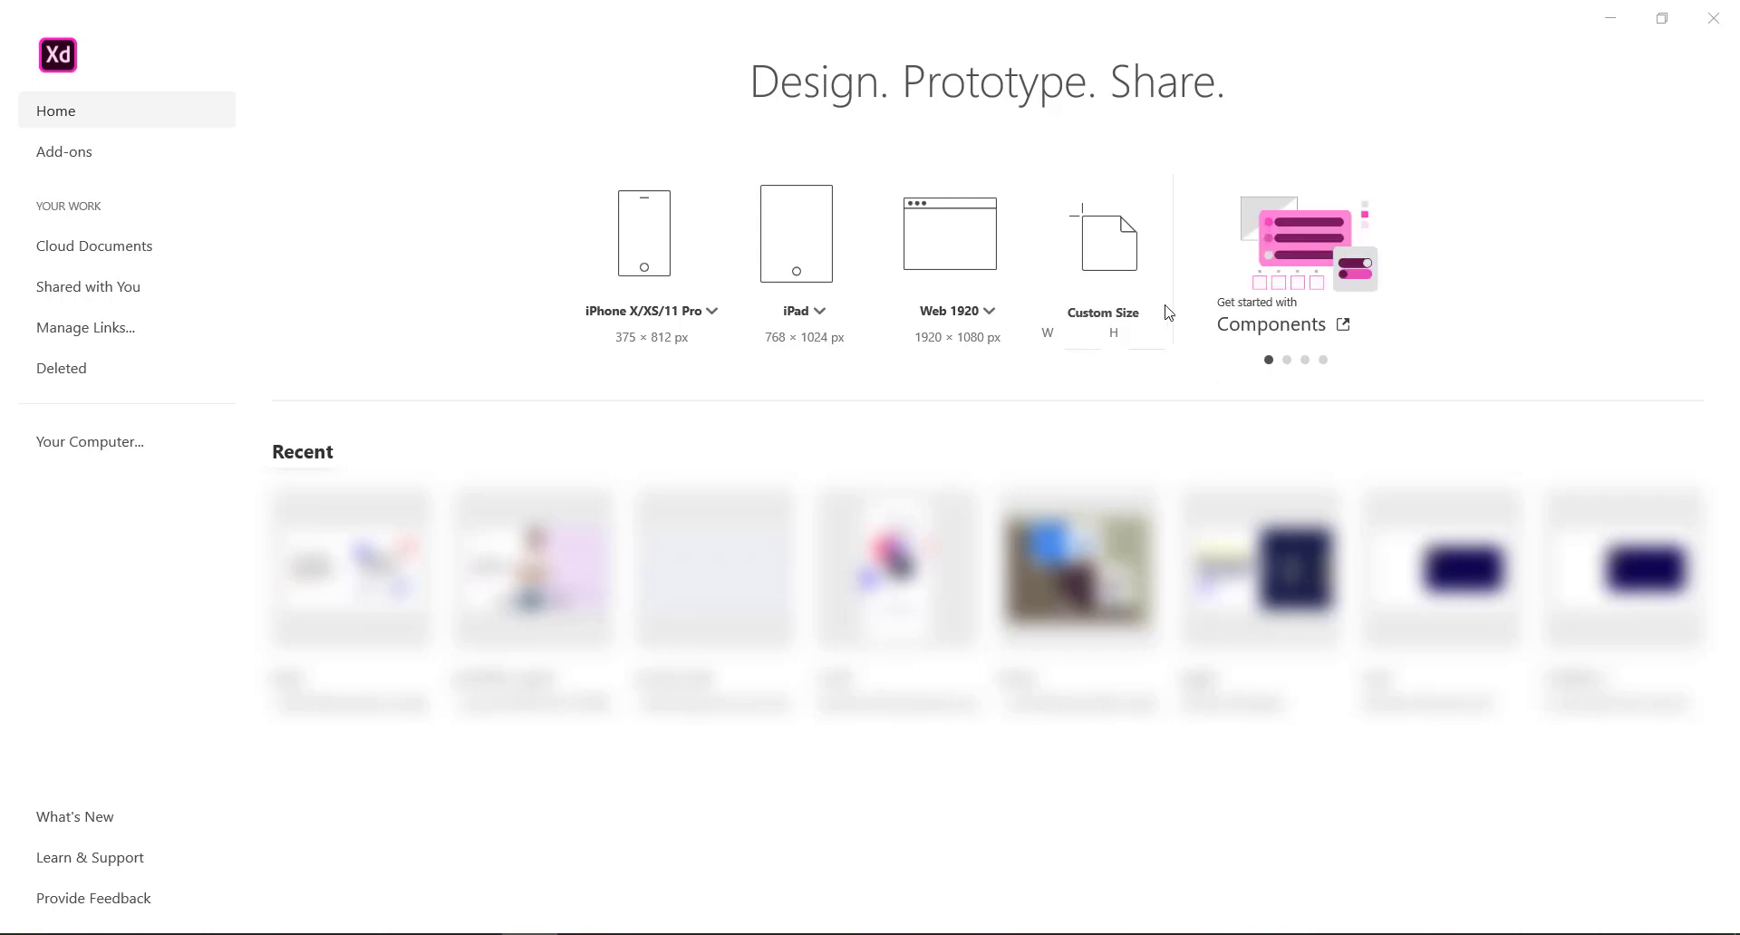
Step: Review the preset screen sizes and create a new document with the Web 1920 preset, 1920 × 1080 px
{"action": "left_click", "coordinate": [1082, 335]}
{"action": "left_click", "coordinate": [987, 311]}
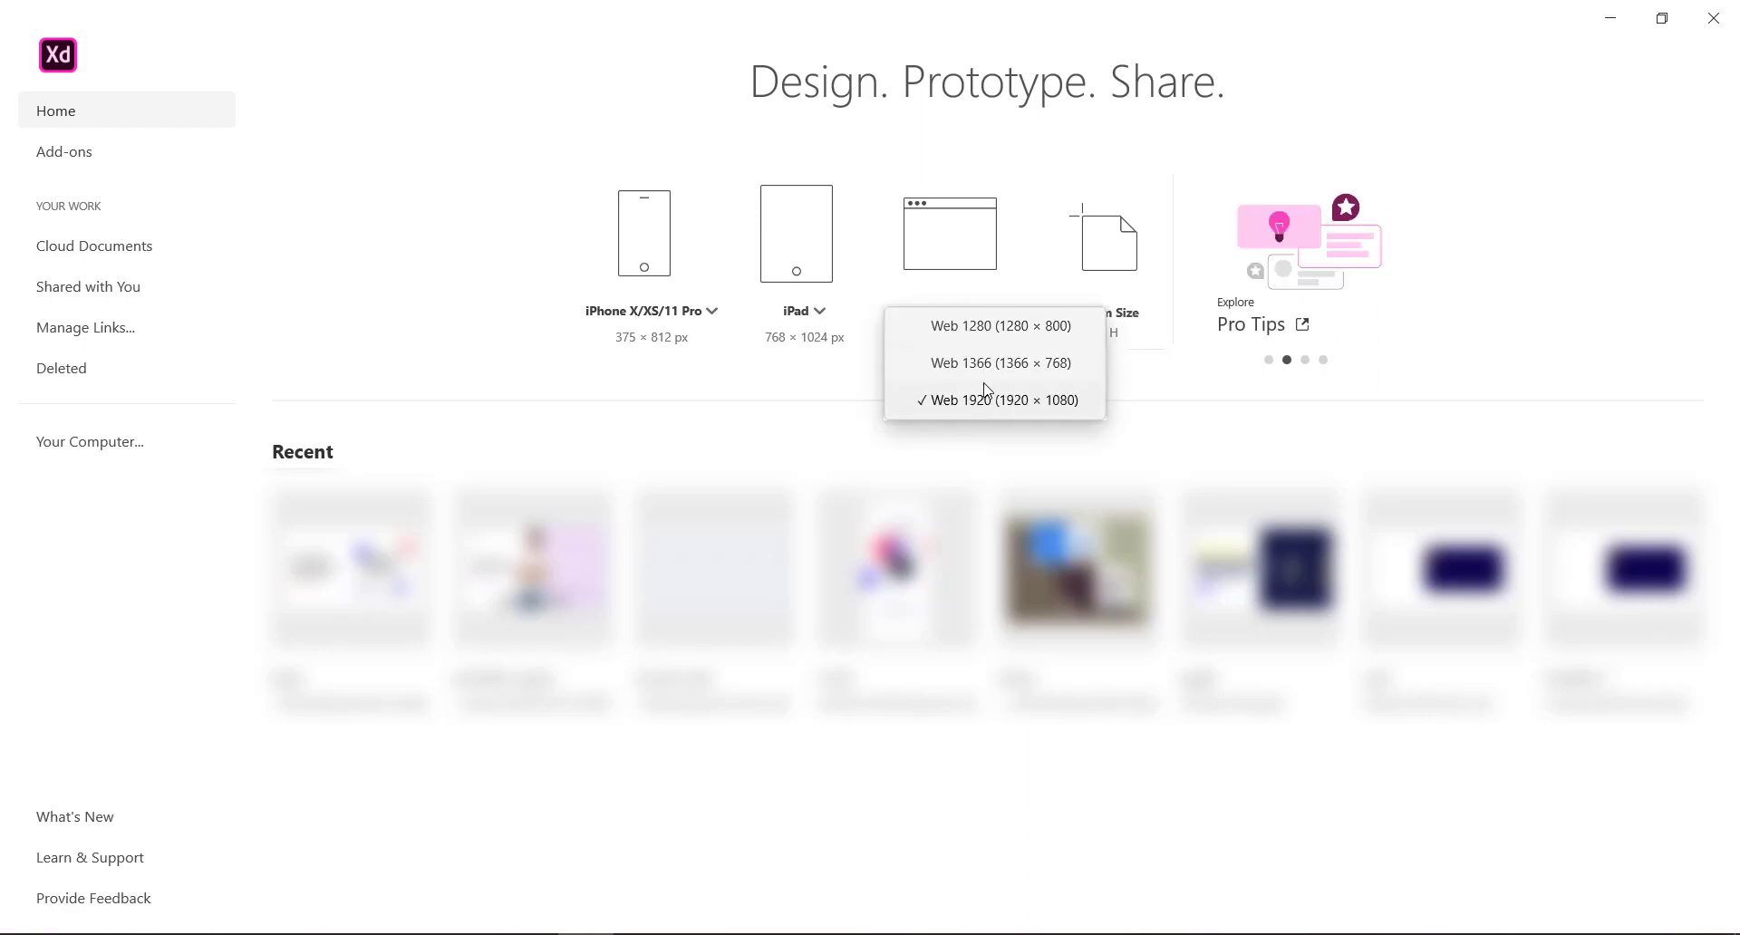
{"action": "left_click", "coordinate": [846, 405]}
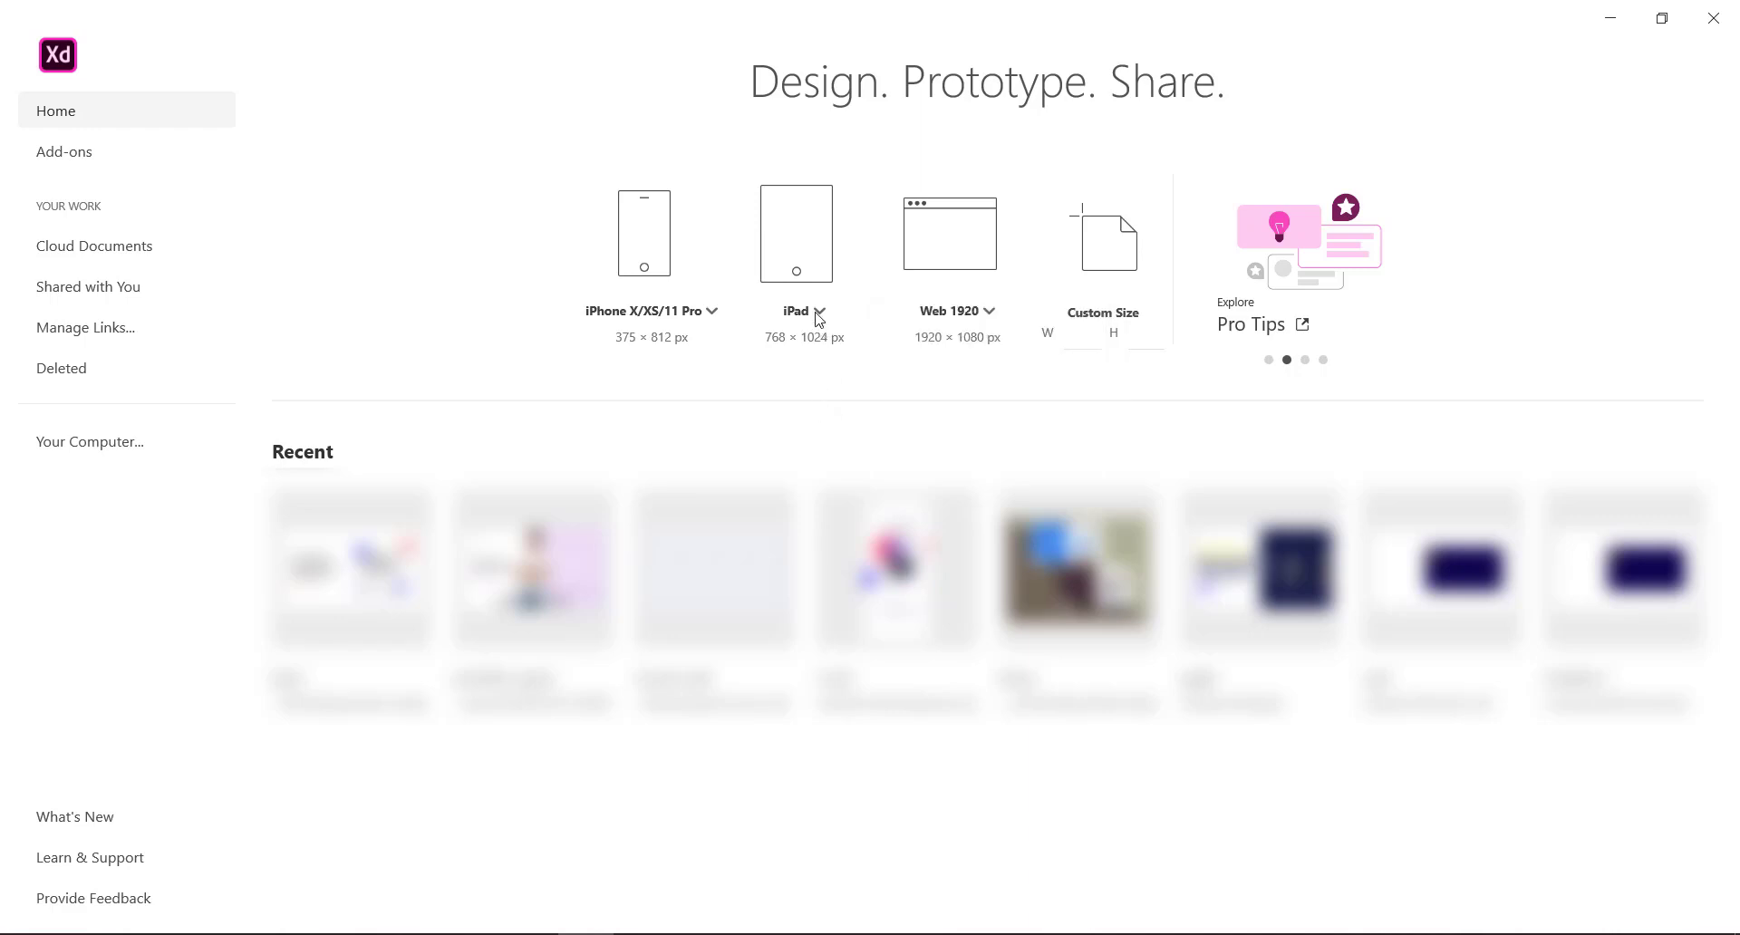
{"action": "left_click", "coordinate": [819, 313]}
{"action": "left_click", "coordinate": [629, 384]}
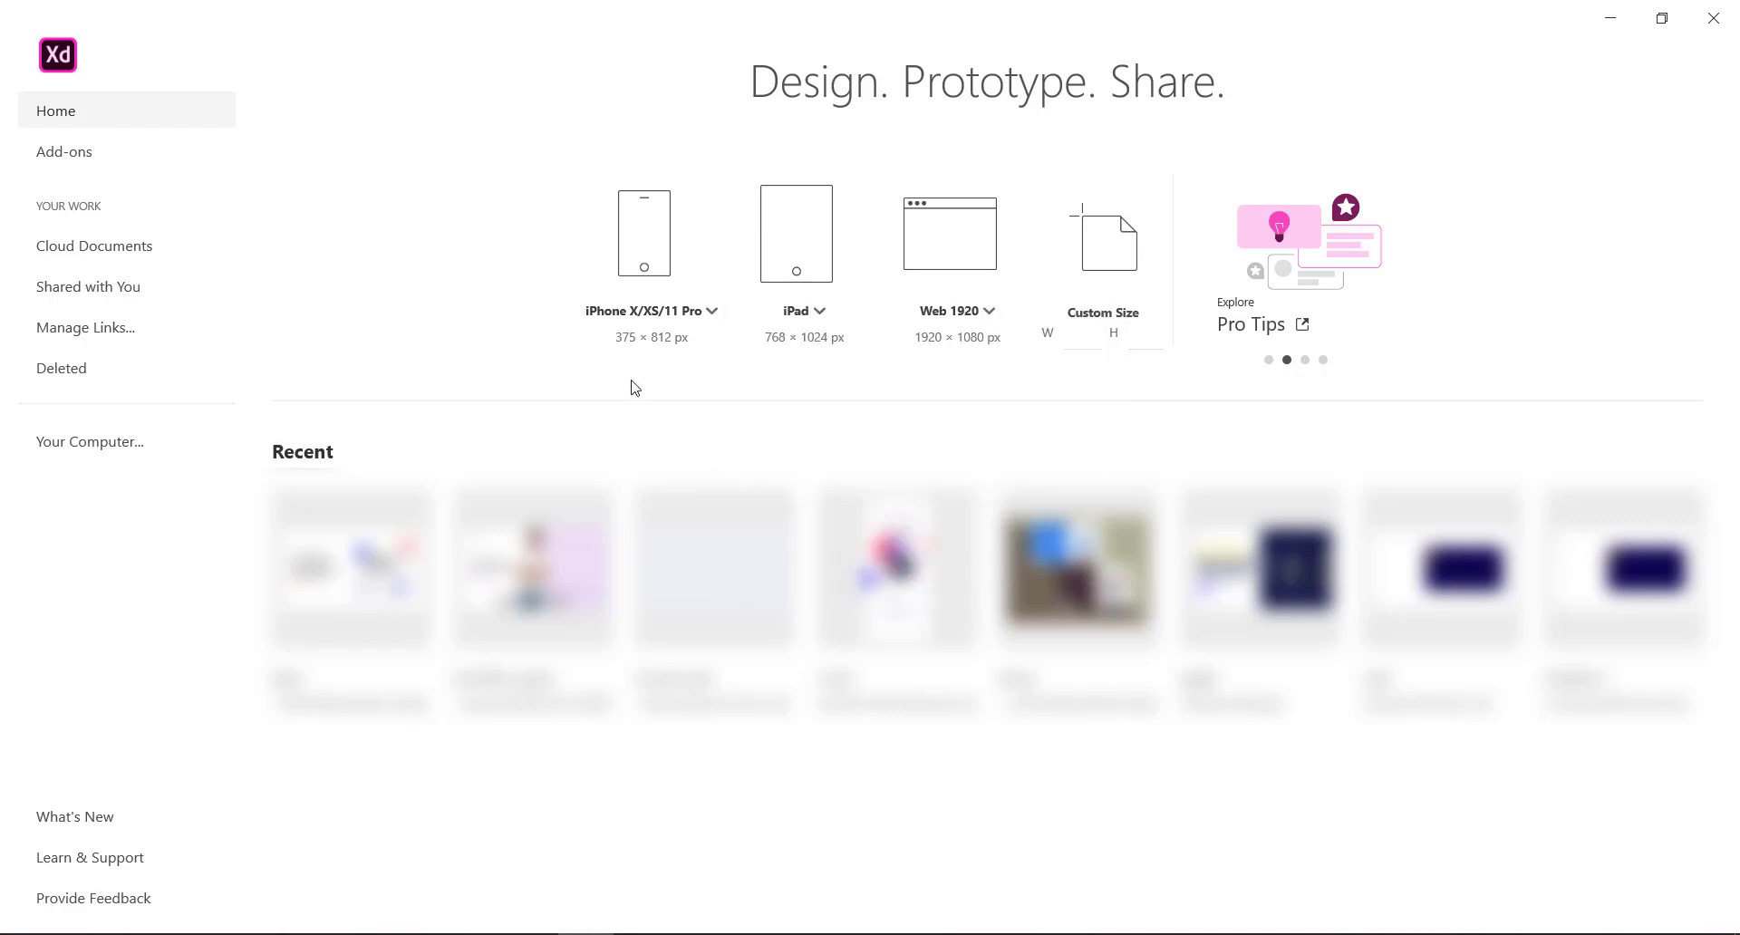
{"action": "left_click", "coordinate": [660, 315]}
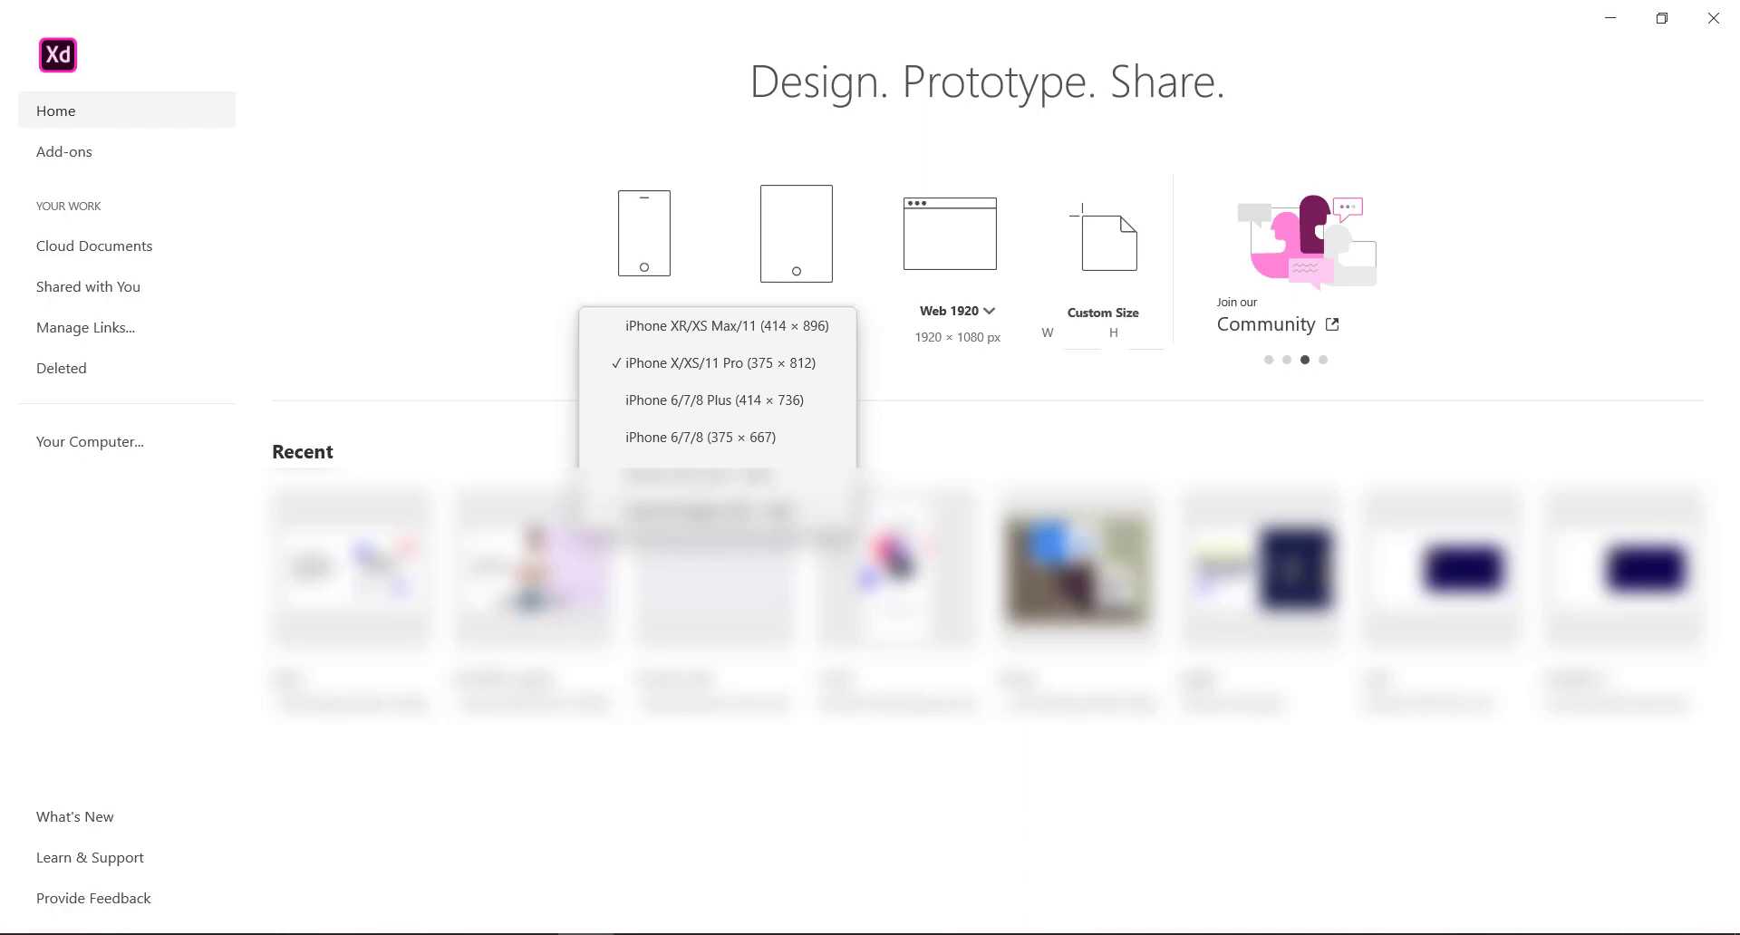
{"action": "left_click", "coordinate": [470, 370]}
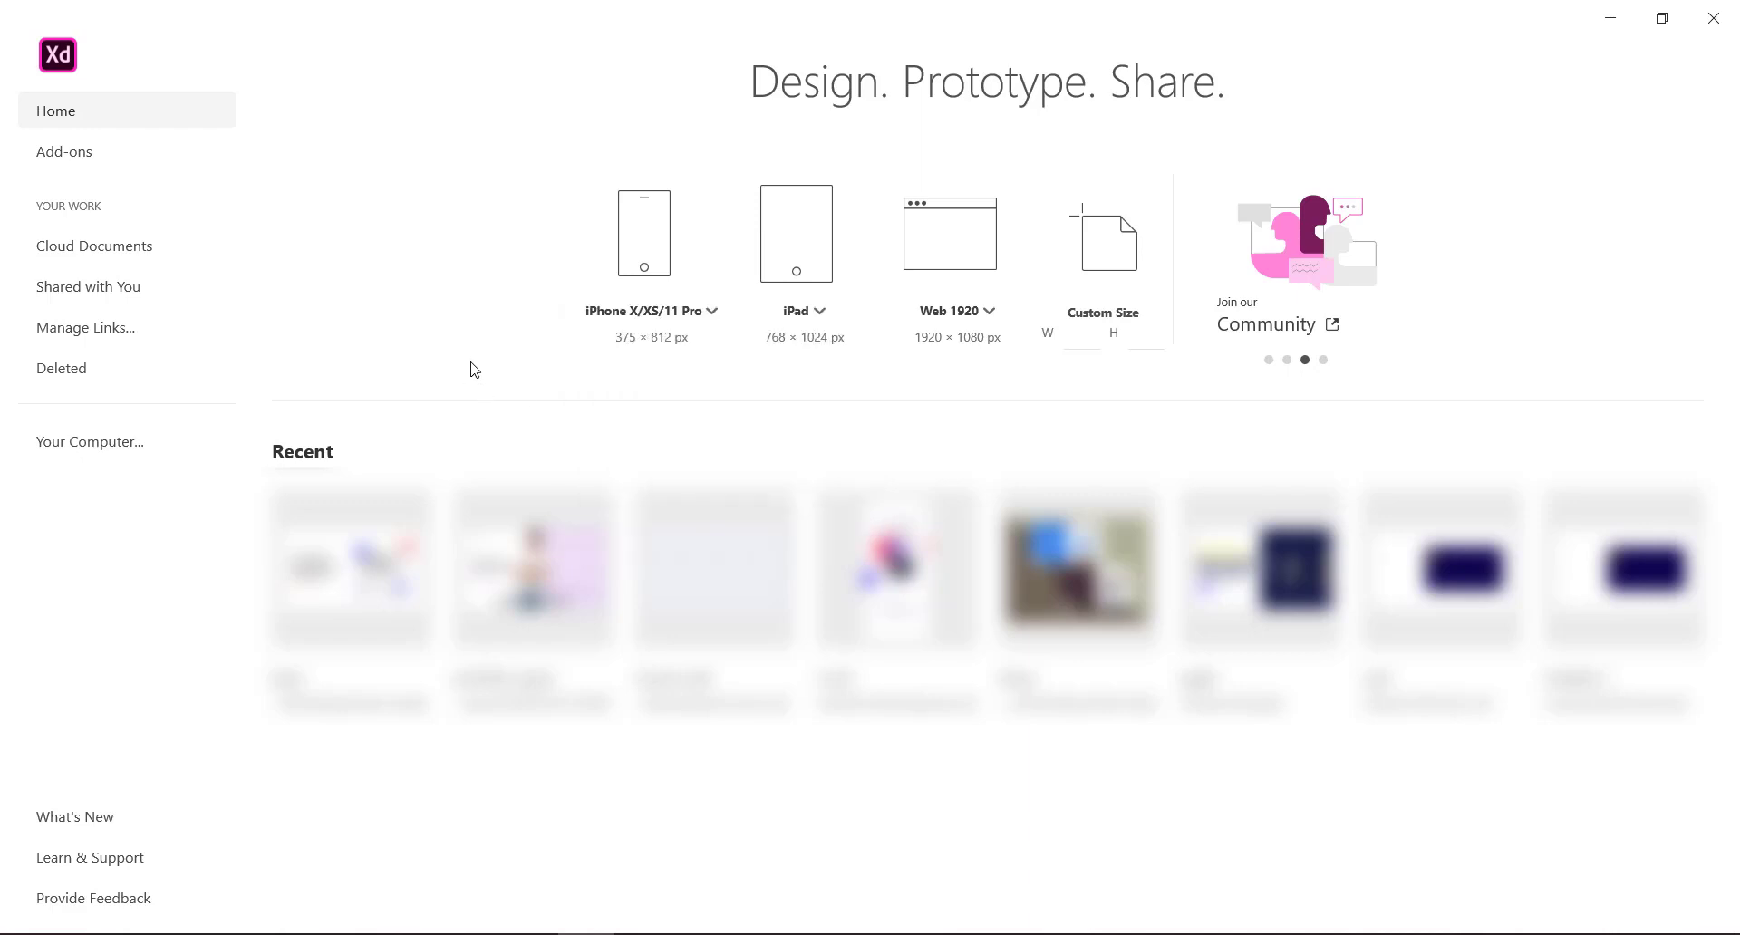
{"action": "left_click", "coordinate": [943, 244]}
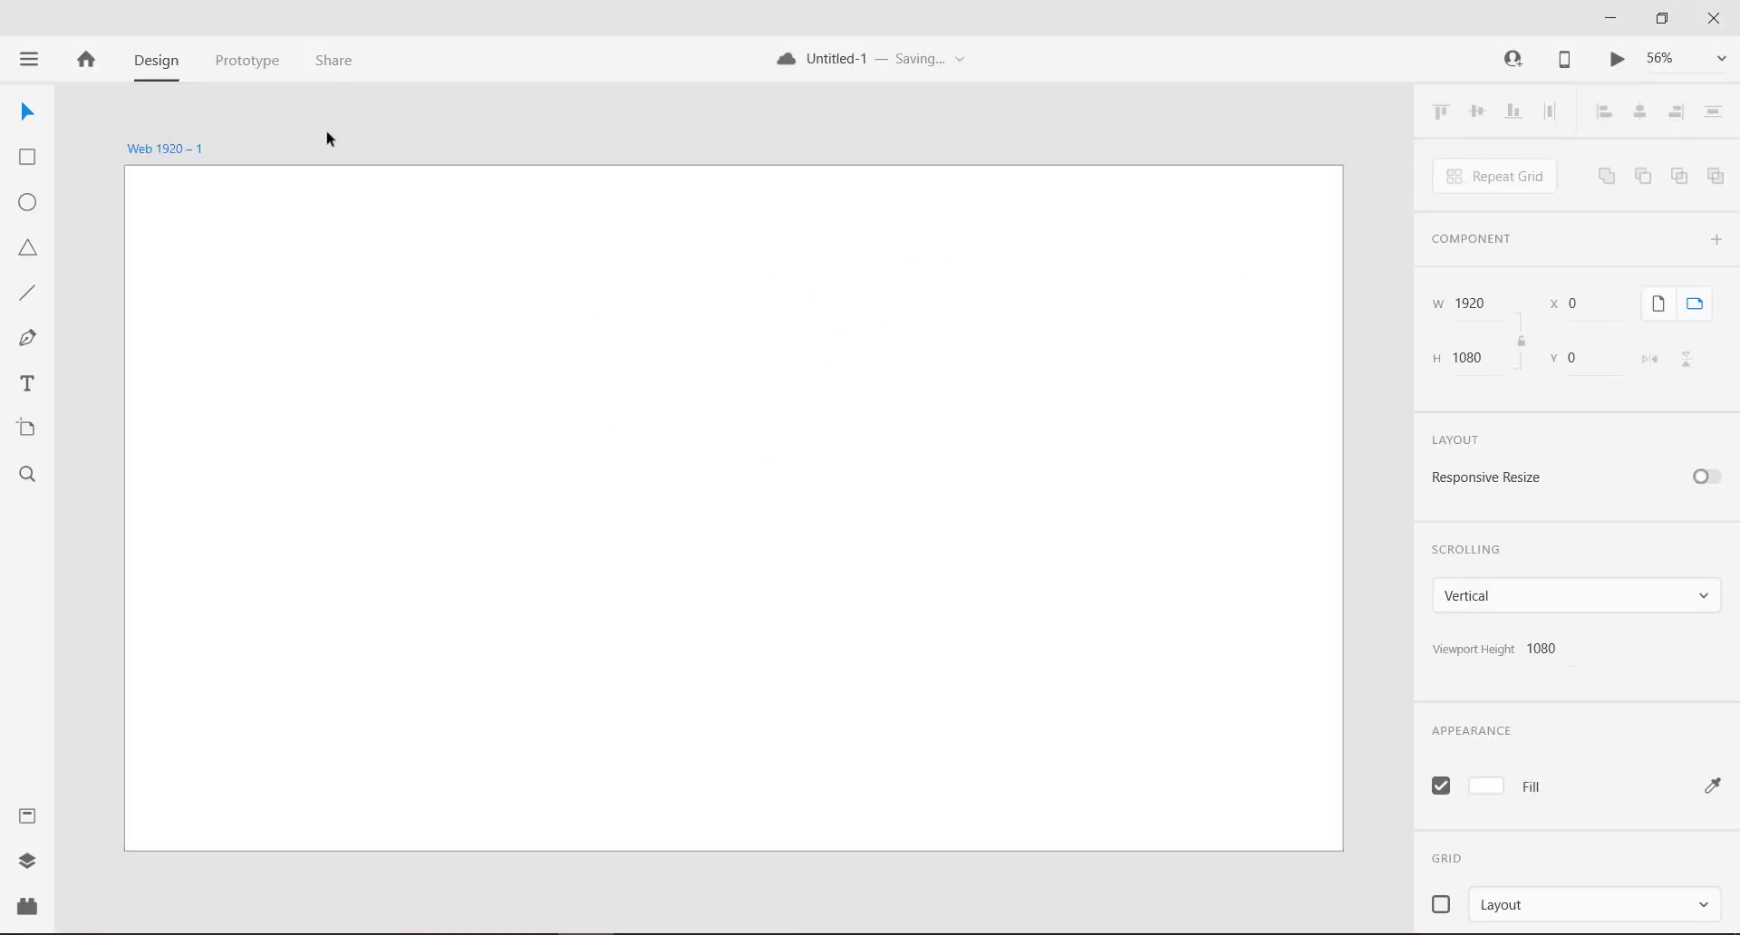
Step: Rename the artboard as "Basic design"
{"action": "left_click", "coordinate": [136, 152]}
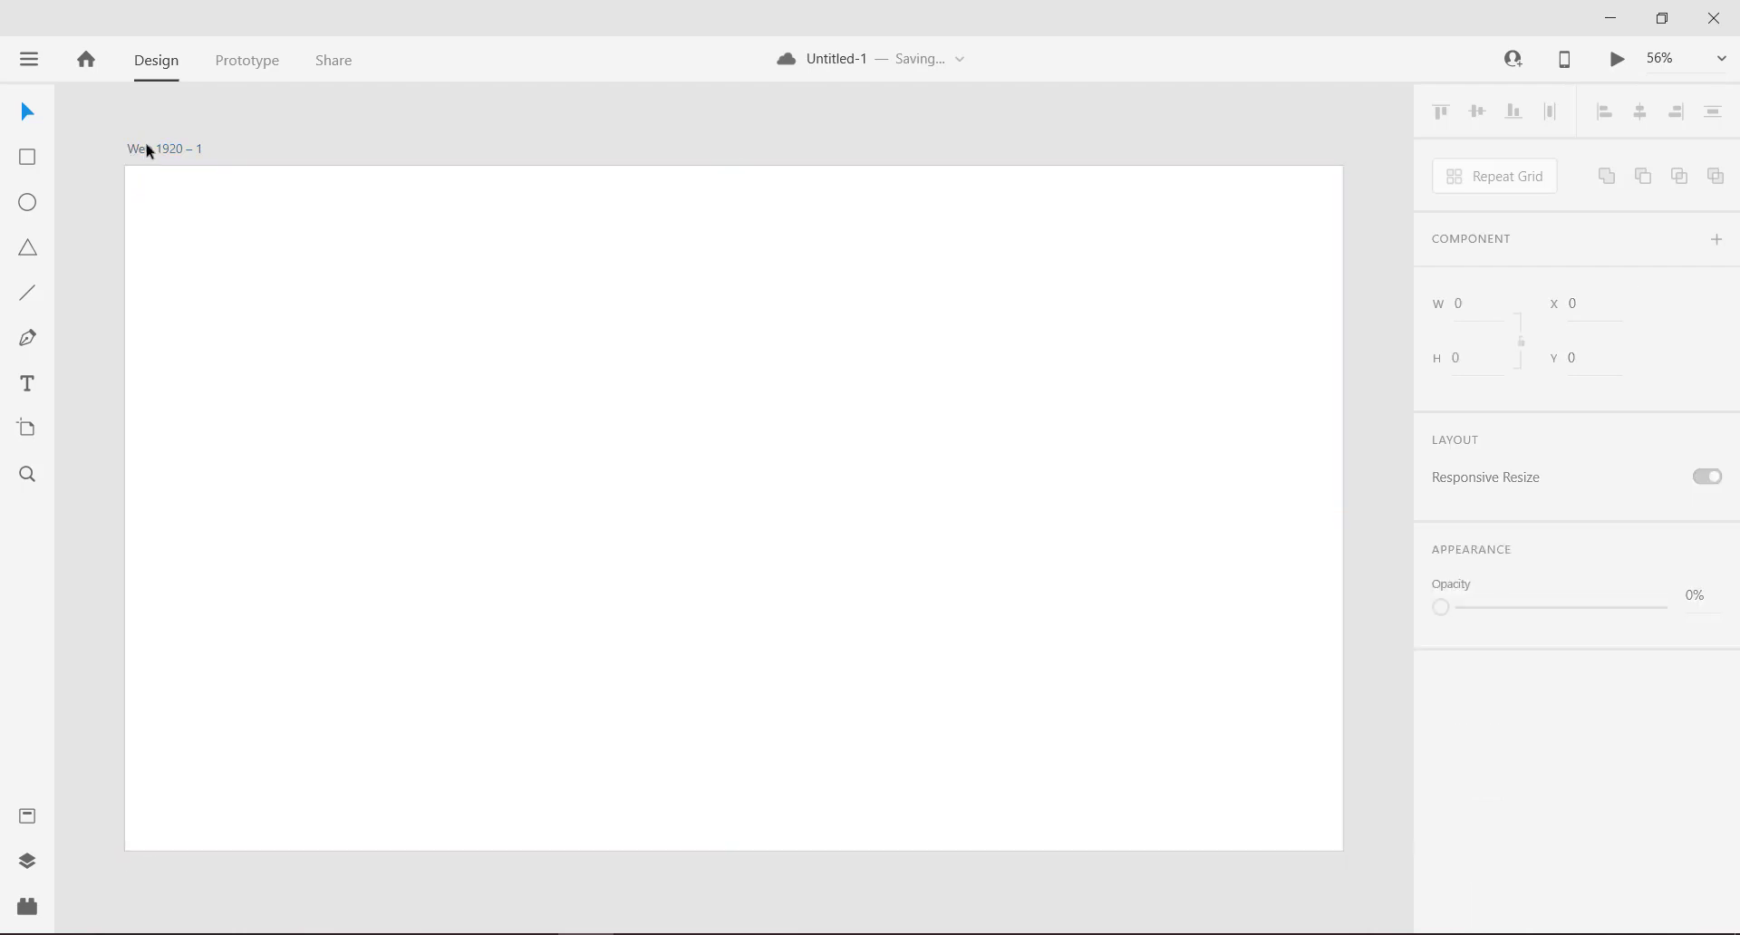
{"action": "left_click", "coordinate": [151, 152]}
{"action": "double_click", "coordinate": [175, 151]}
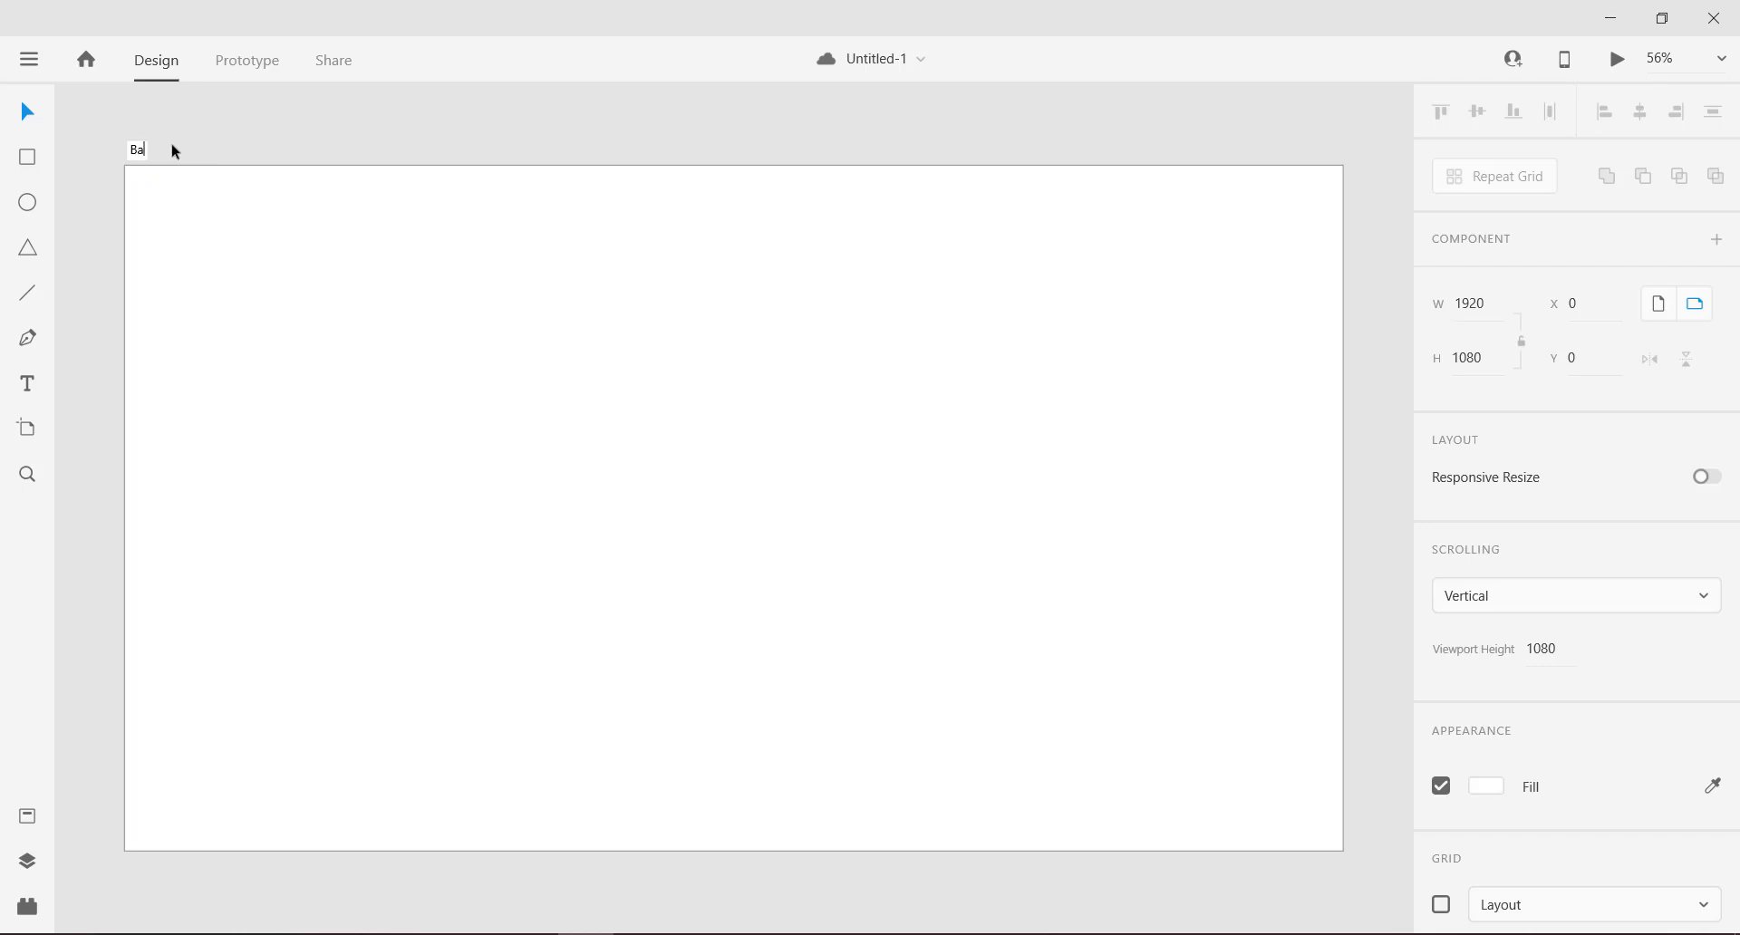
{"action": "type", "text": "Basic design"}
{"action": "key", "text": "Return"}
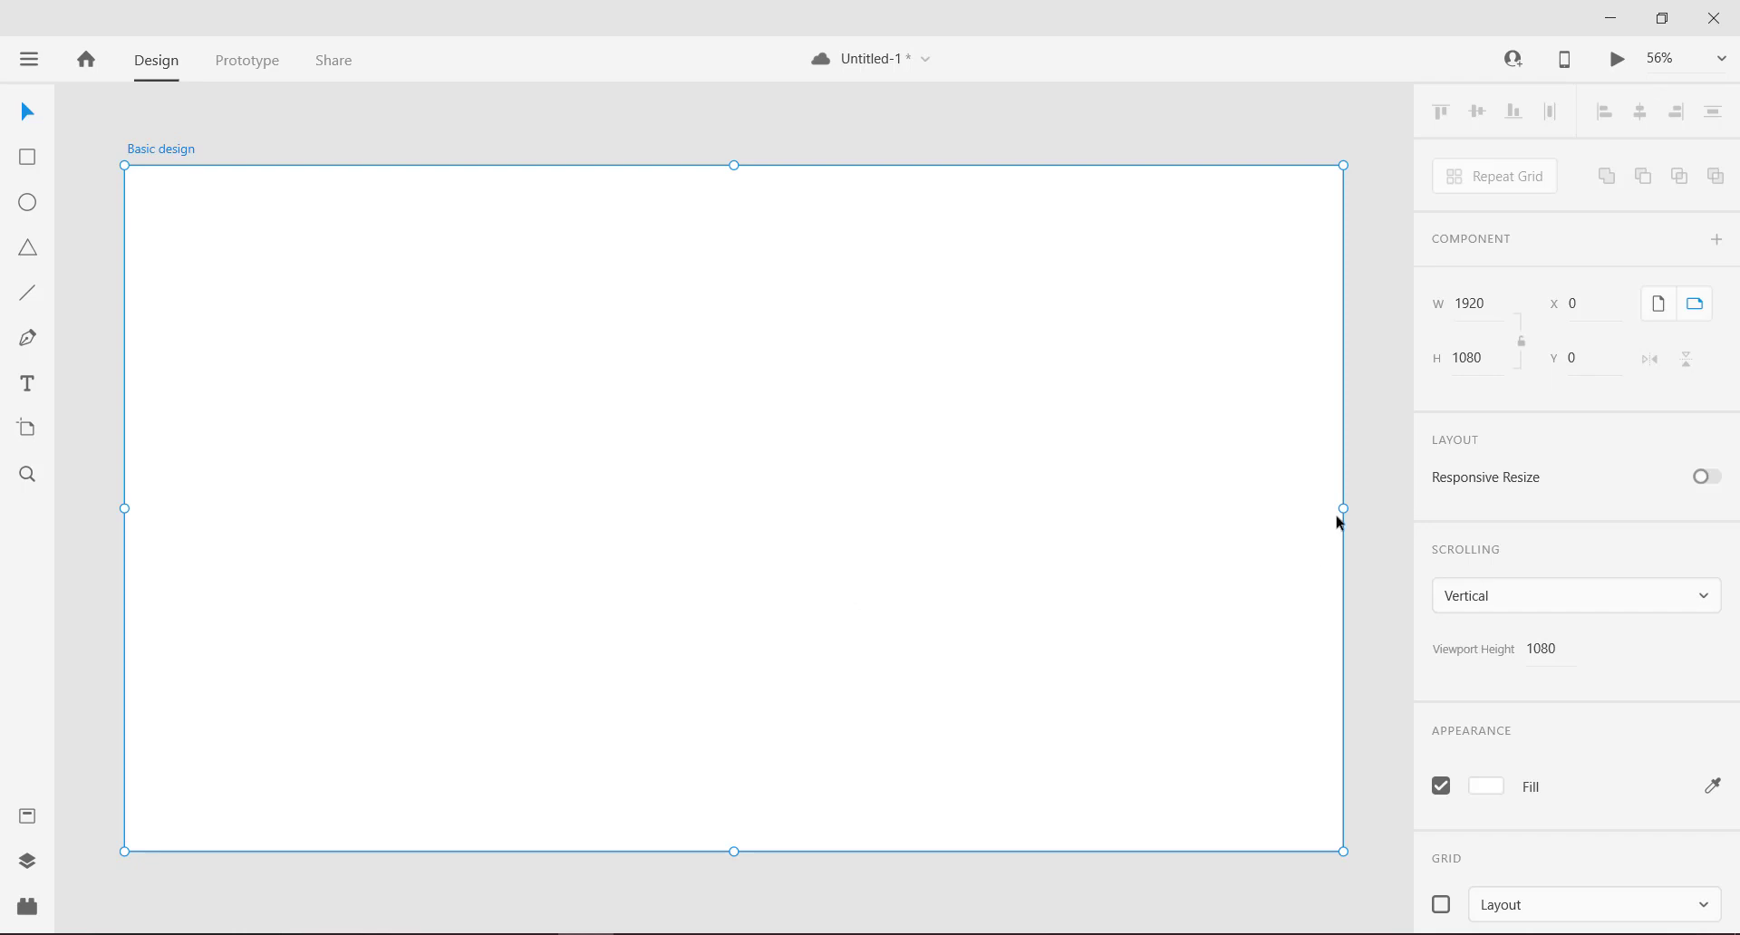
Step: Try an artboard width of 1800 and undo the change
{"action": "mouse_move", "coordinate": [1344, 508]}
{"action": "left_mouse_down"}
{"action": "mouse_move", "coordinate": [1367, 505]}
{"action": "mouse_move", "coordinate": [1341, 521]}
{"action": "left_mouse_up"}
{"action": "left_click", "coordinate": [1500, 311]}
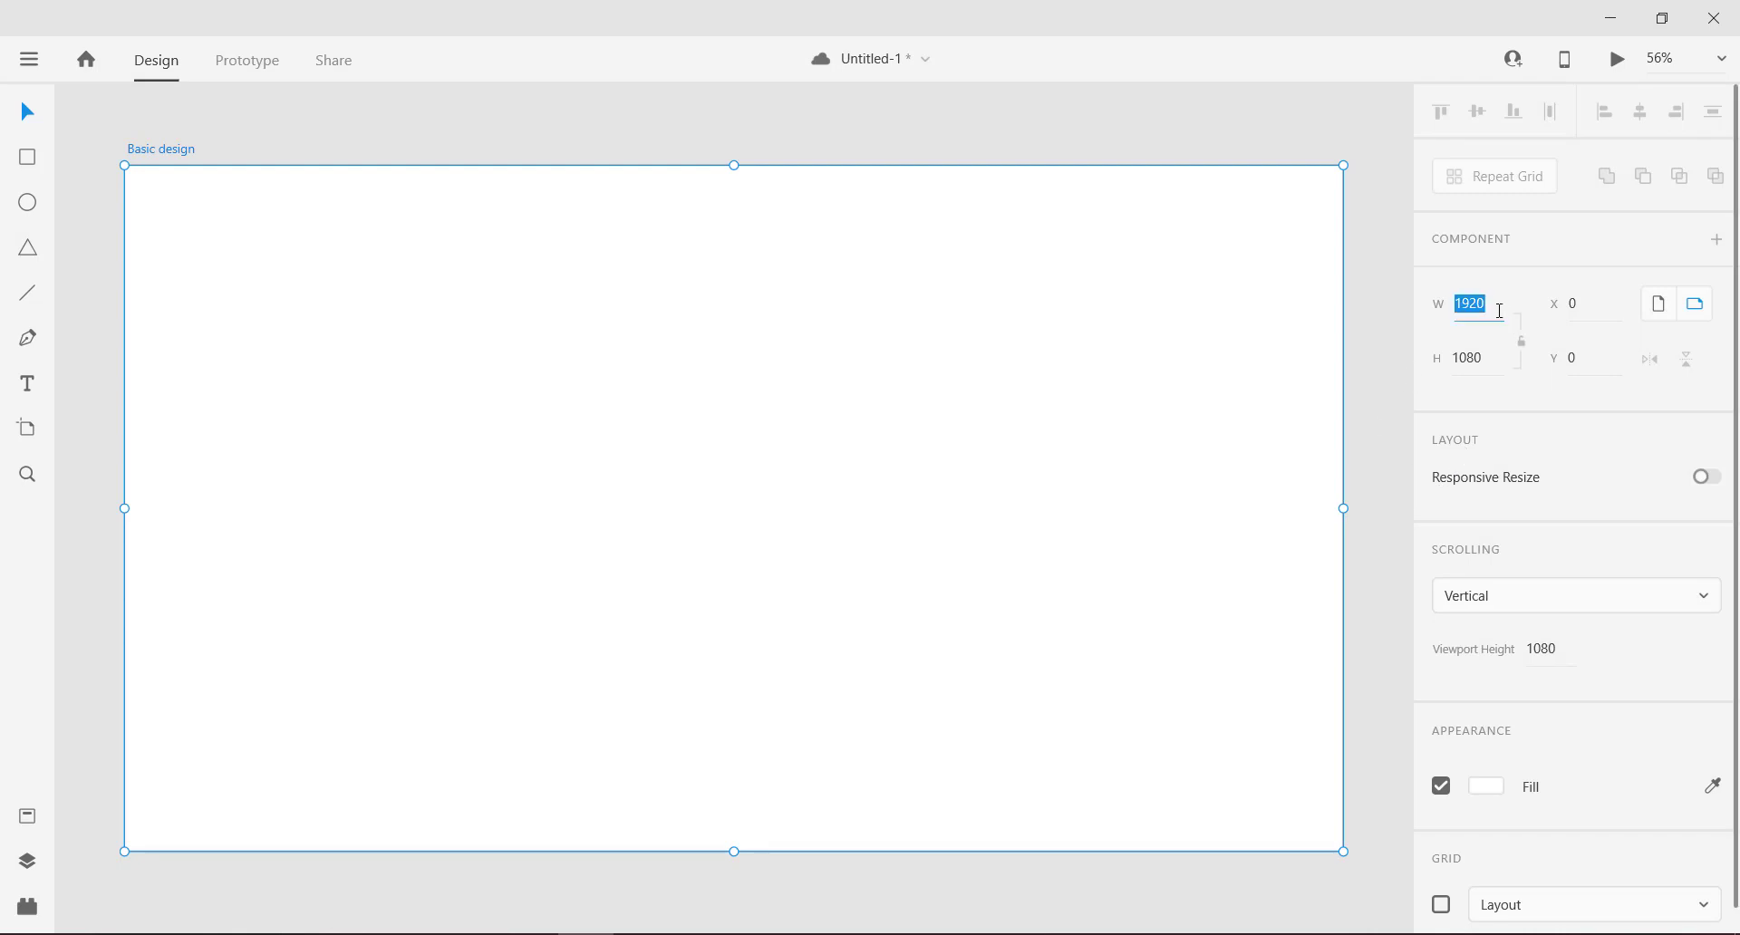
{"action": "type", "text": "1"}
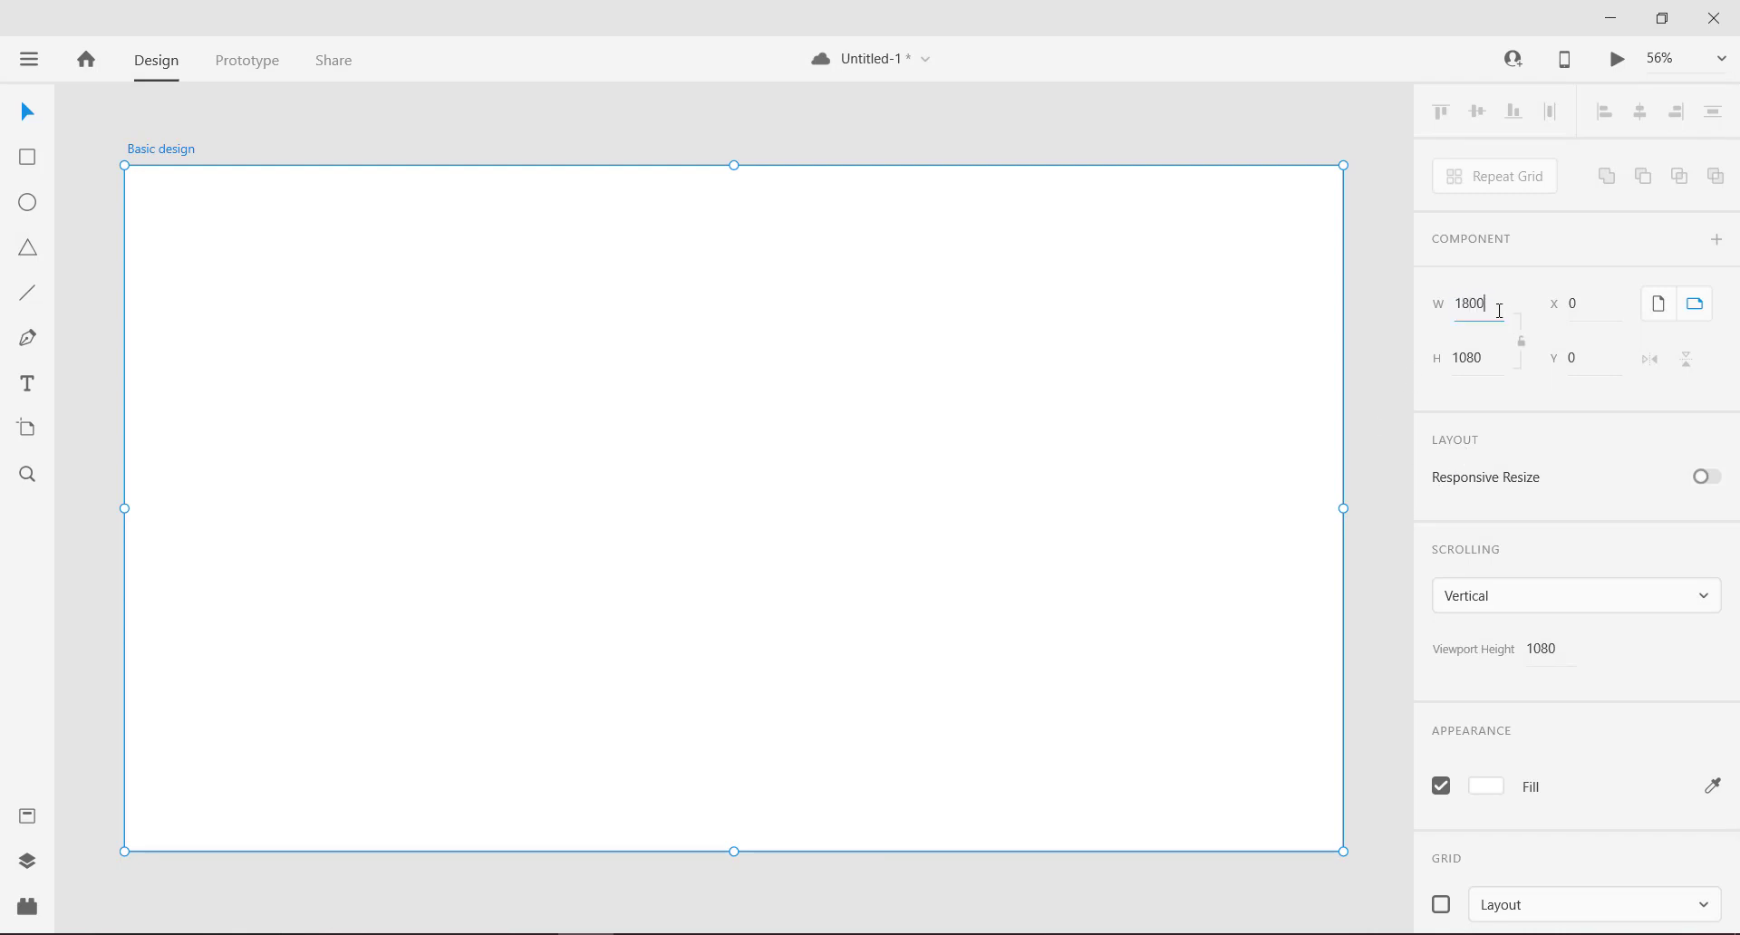
{"action": "key", "text": "Return"}
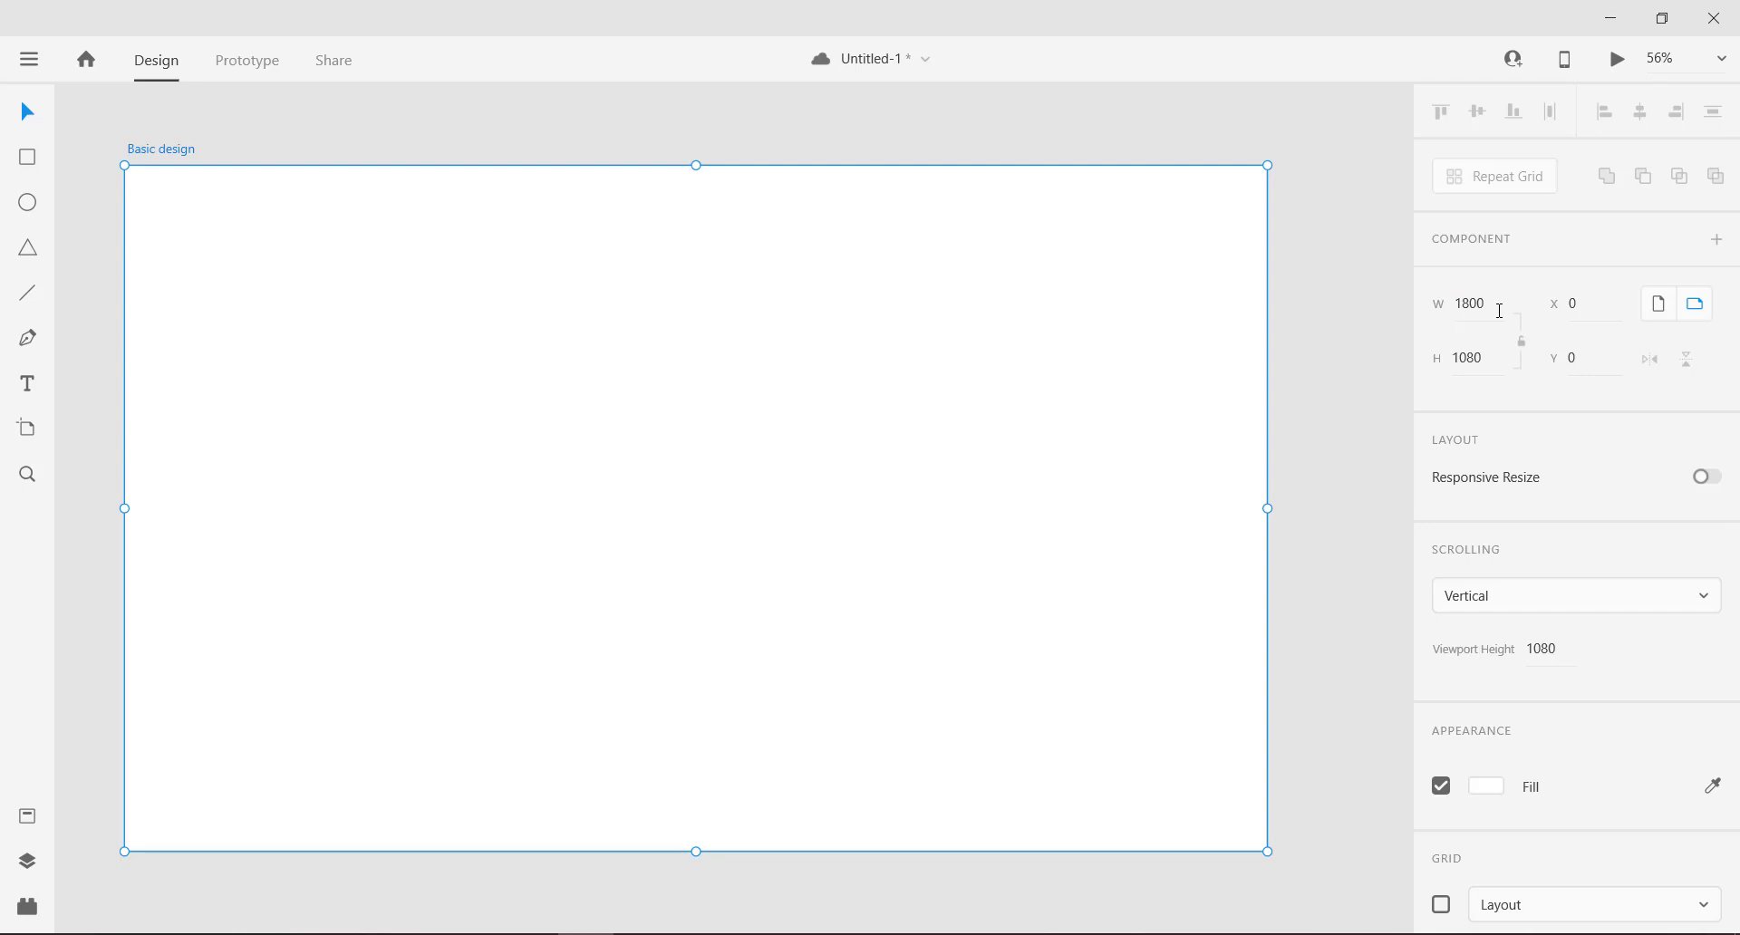
{"action": "key", "text": "ctrl+z"}
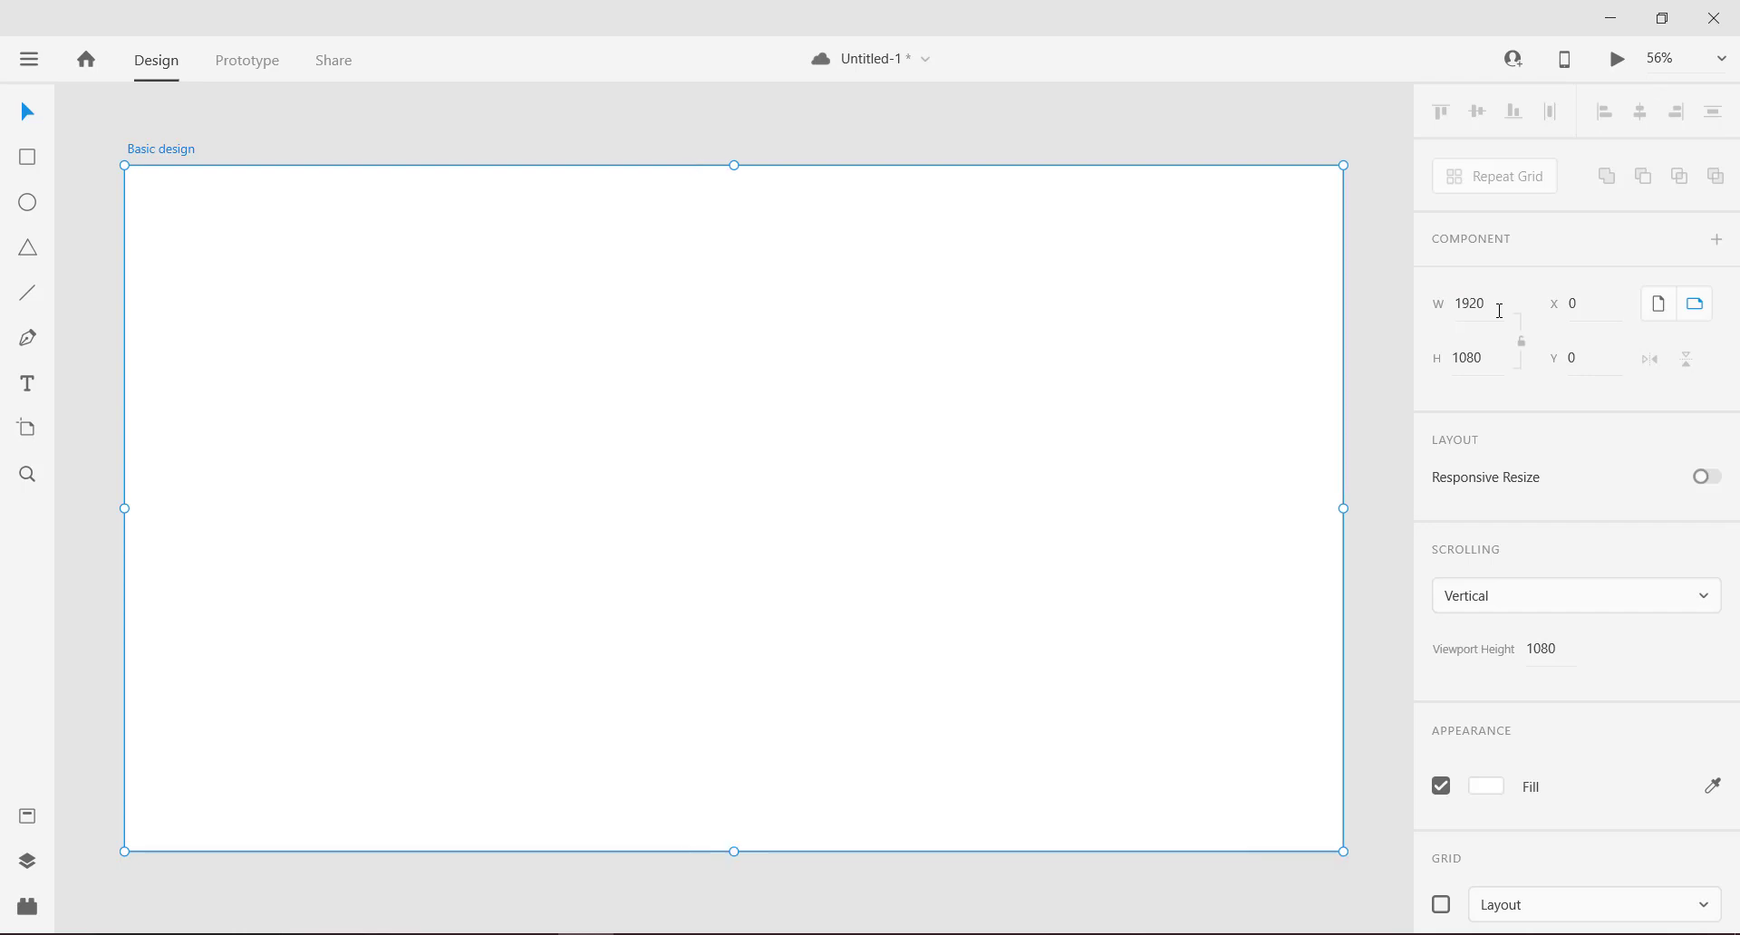
Step: Try a Square grid on the Basic design artboard and hide it again
{"action": "left_click", "coordinate": [1070, 149]}
{"action": "left_click", "coordinate": [1049, 334]}
{"action": "scroll", "coordinate": [1468, 580], "scroll_direction": "down", "scroll_amount": 1}
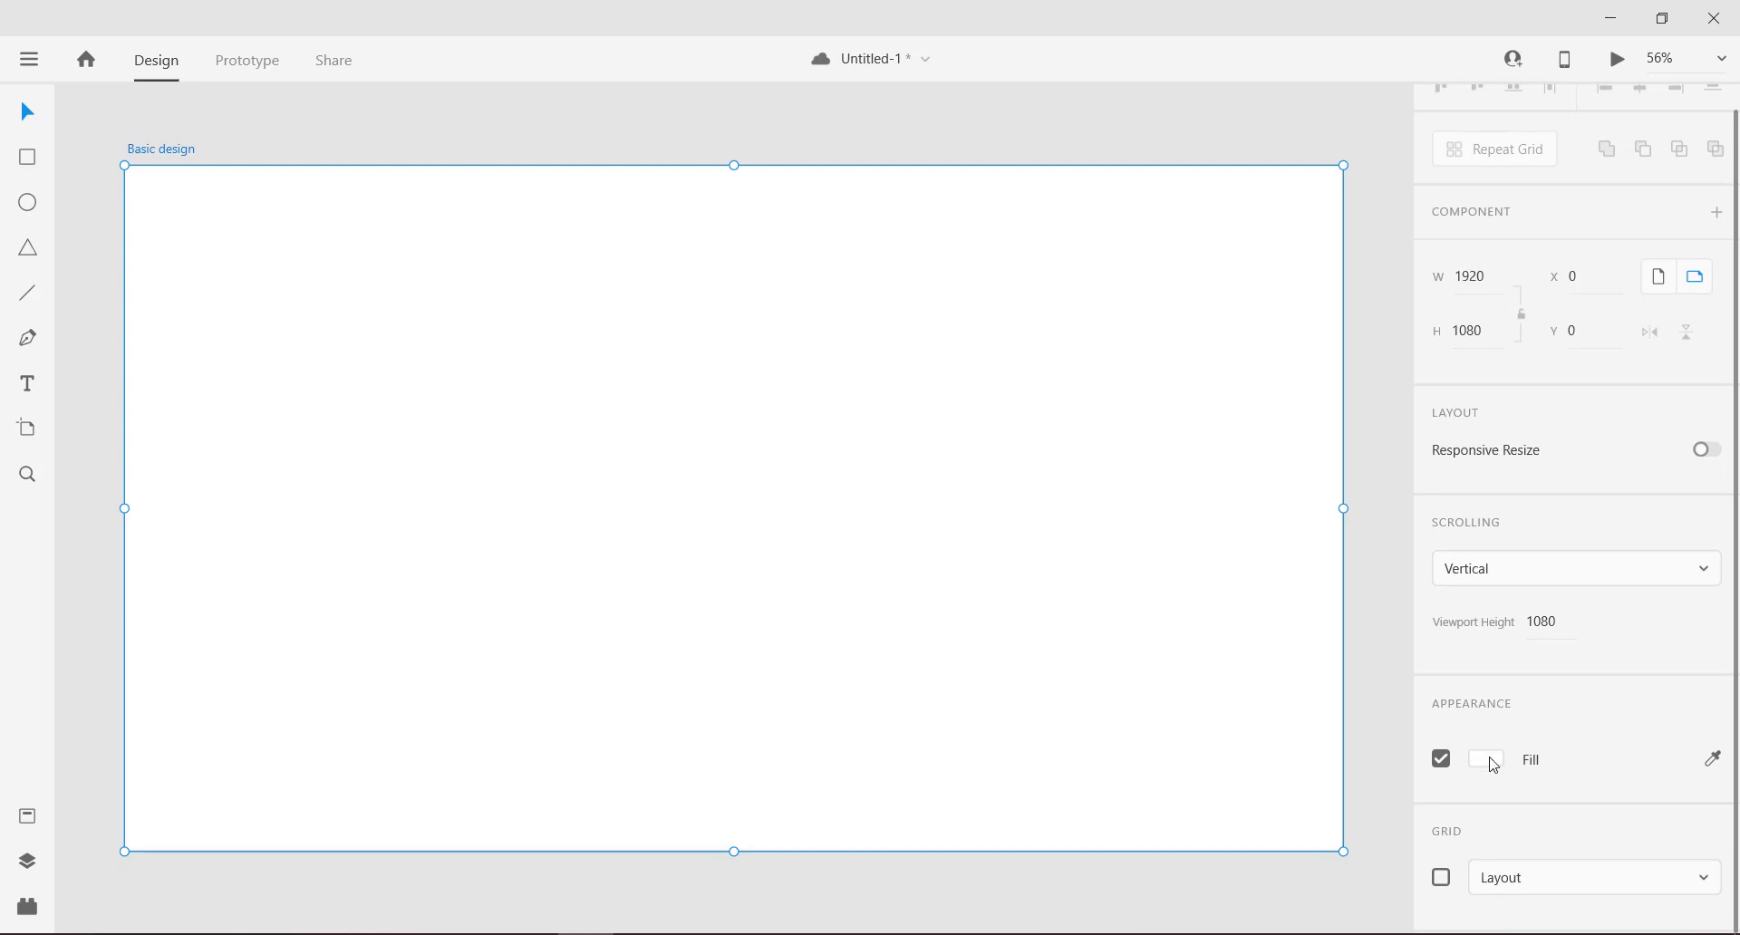
{"action": "left_click", "coordinate": [1517, 894]}
{"action": "left_click", "coordinate": [1508, 877]}
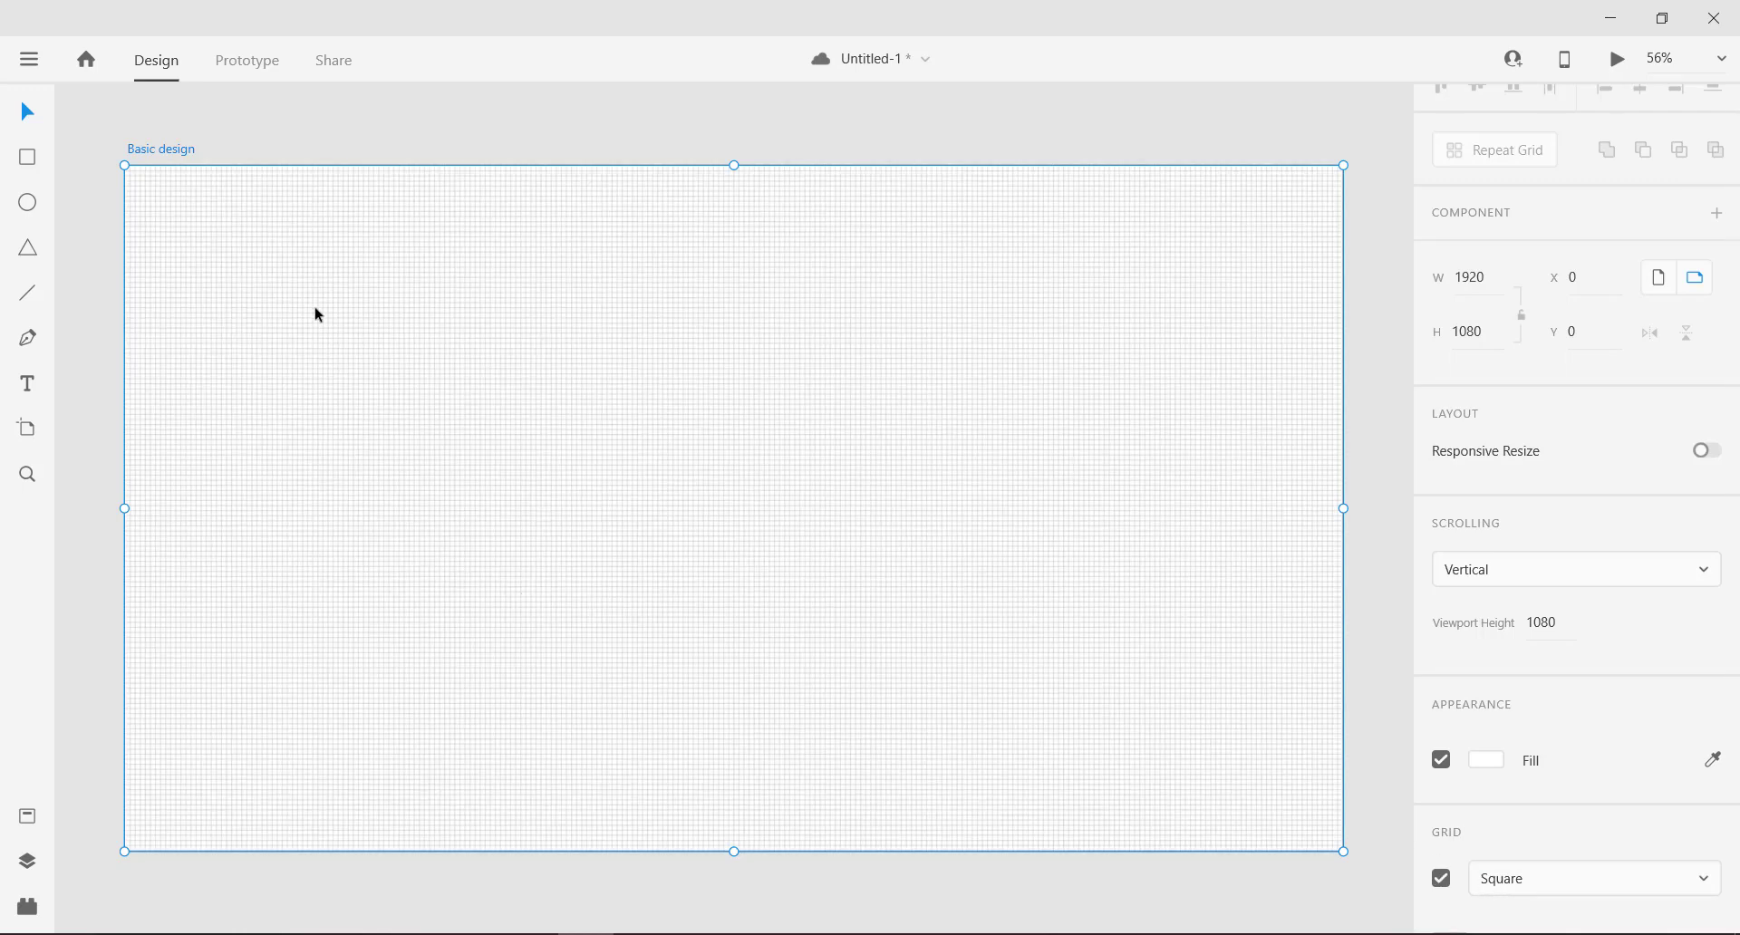
{"action": "left_click", "coordinate": [1441, 878]}
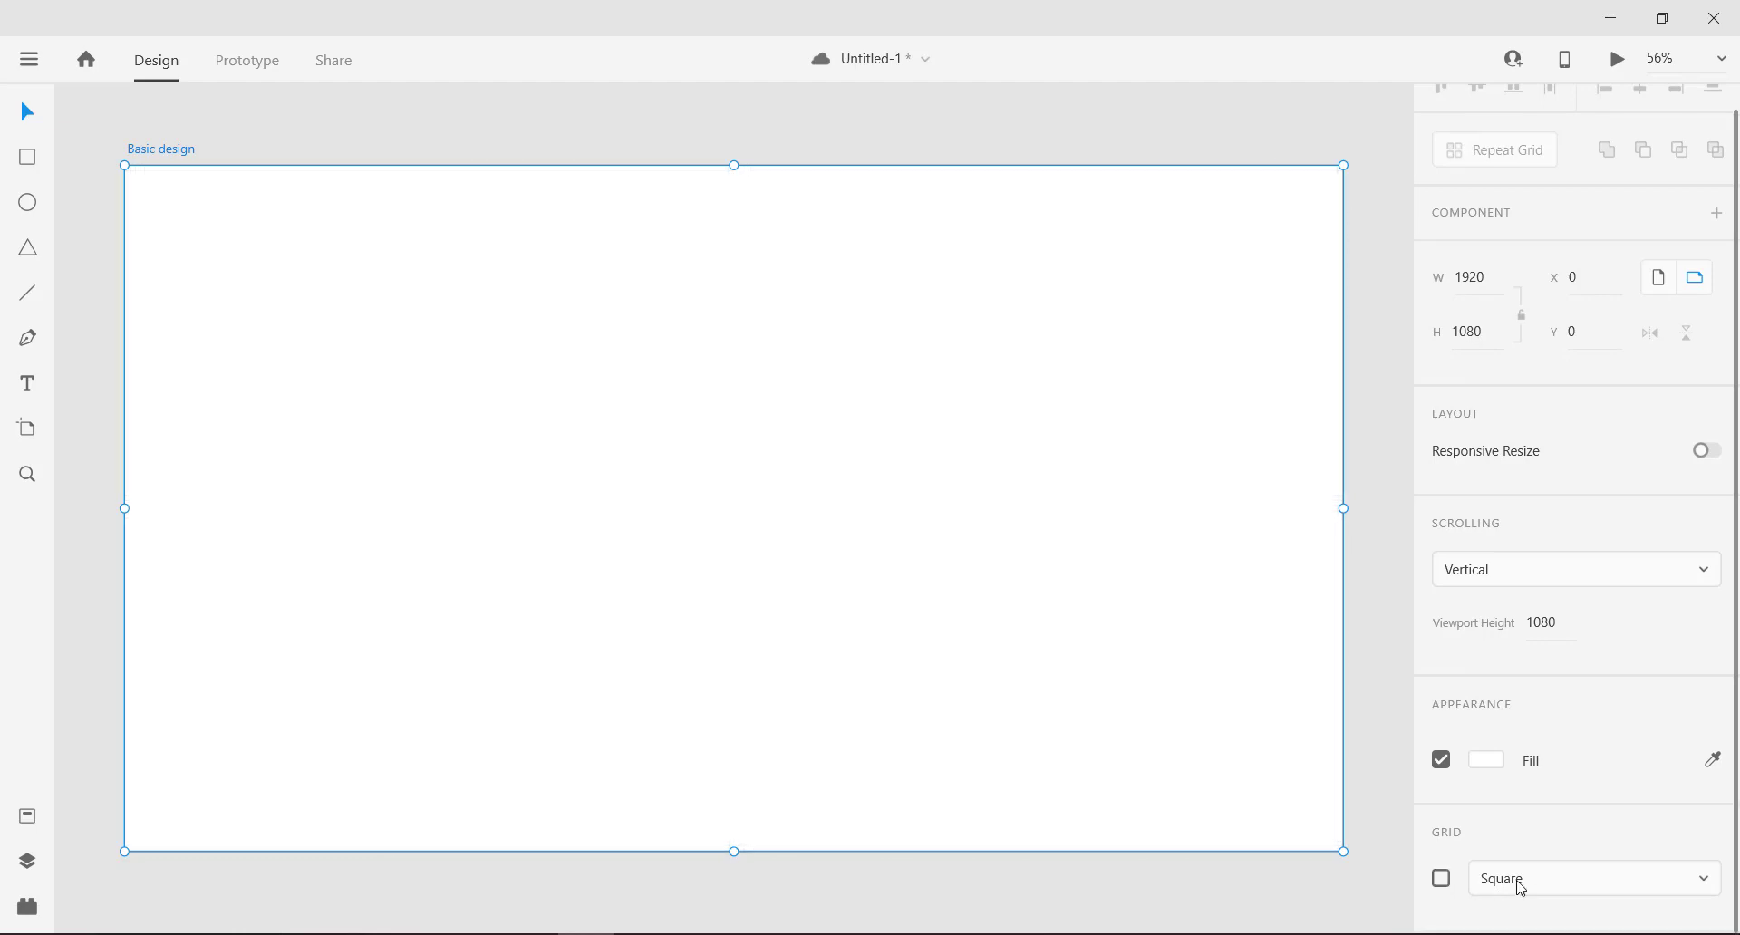
Step: Show a Layout grid on the artboard with 15 columns, a gutter width of 15 and side margins of 120
{"action": "left_click", "coordinate": [1487, 879]}
{"action": "left_click", "coordinate": [1500, 838]}
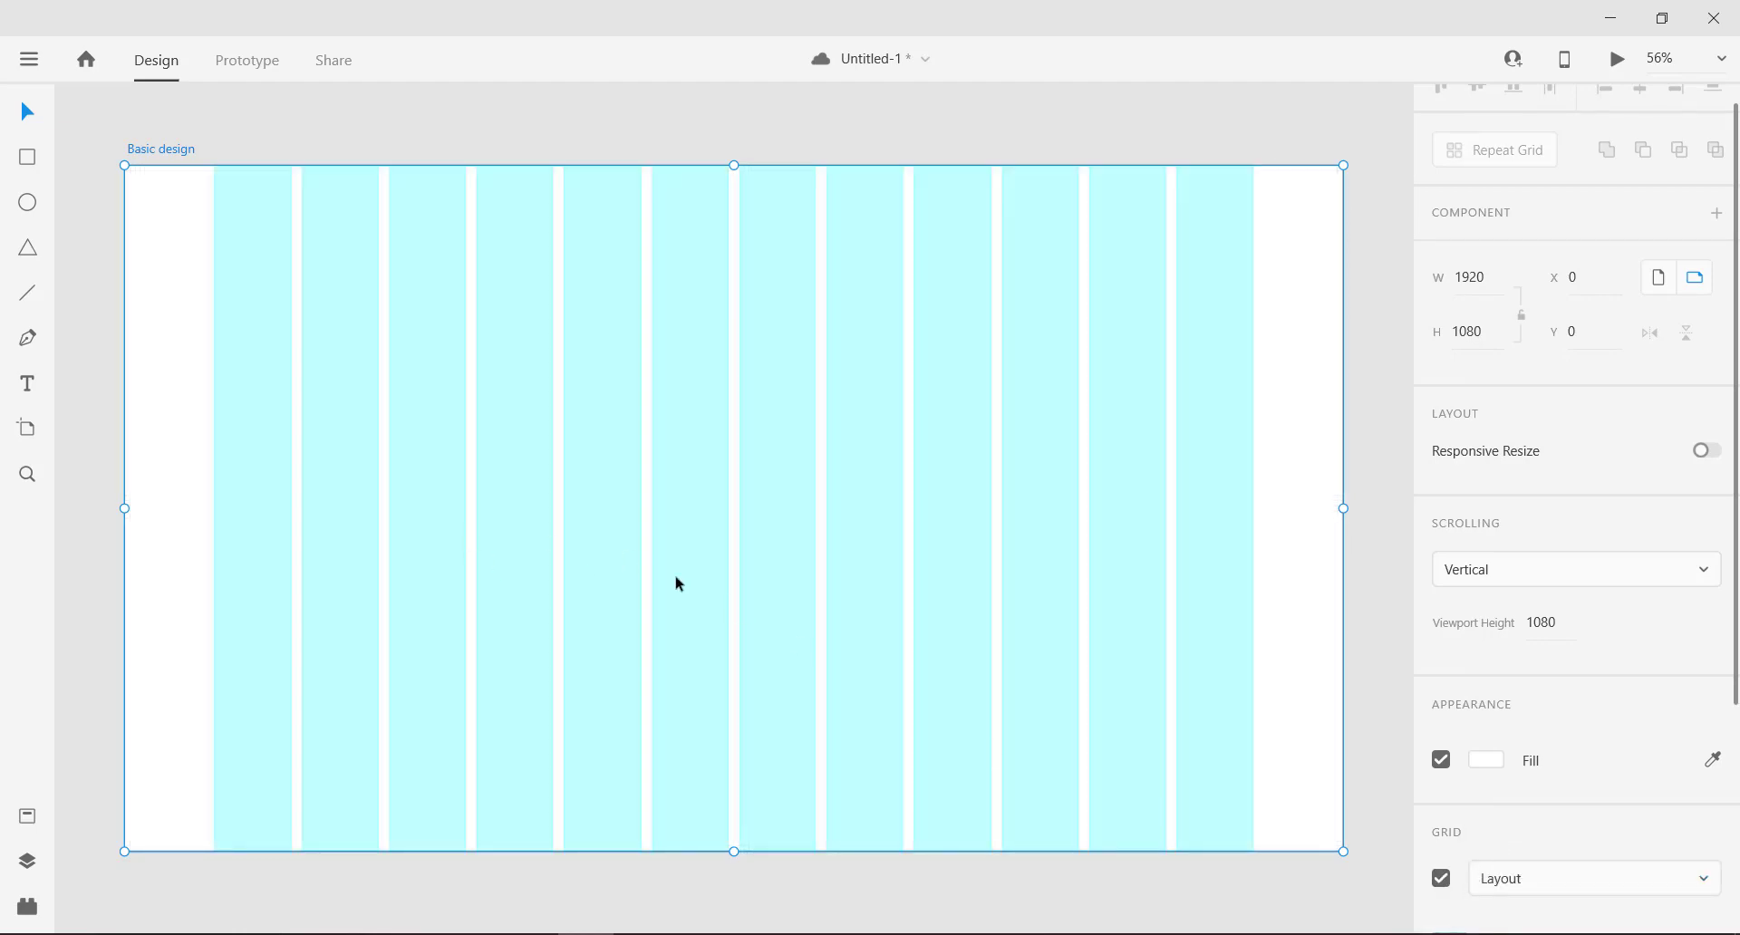
{"action": "scroll", "coordinate": [1454, 669], "scroll_direction": "down", "scroll_amount": 3}
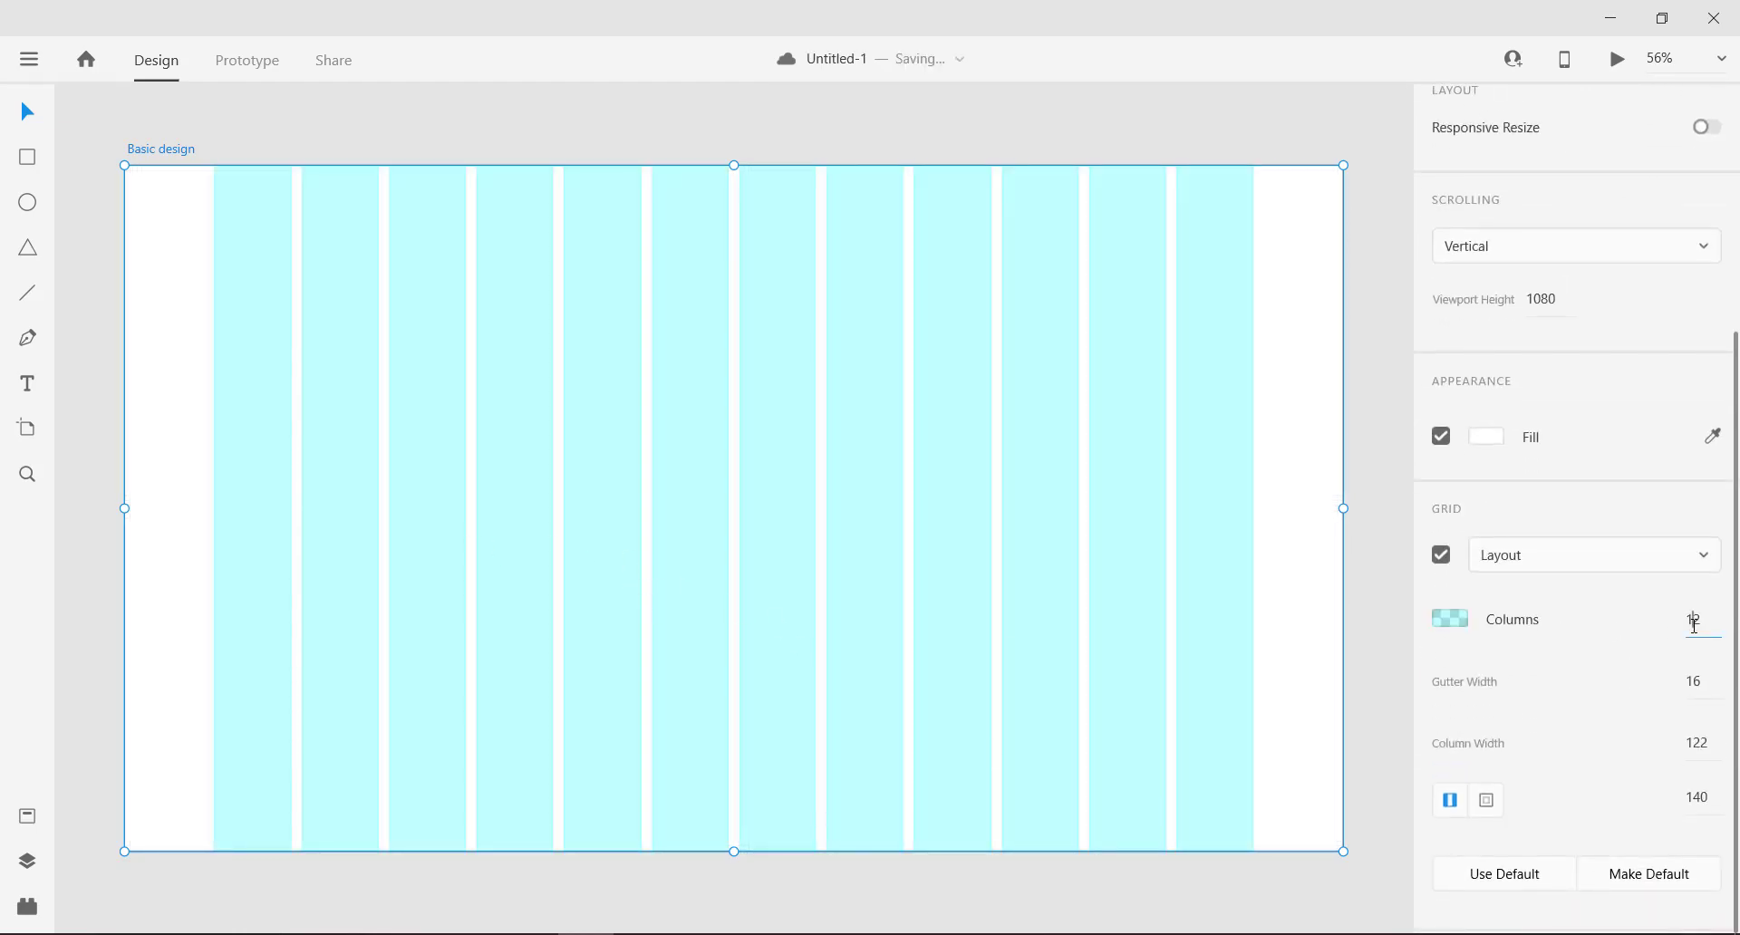
{"action": "left_click_drag", "start_coordinate": [1694, 624], "coordinate": [1682, 566]}
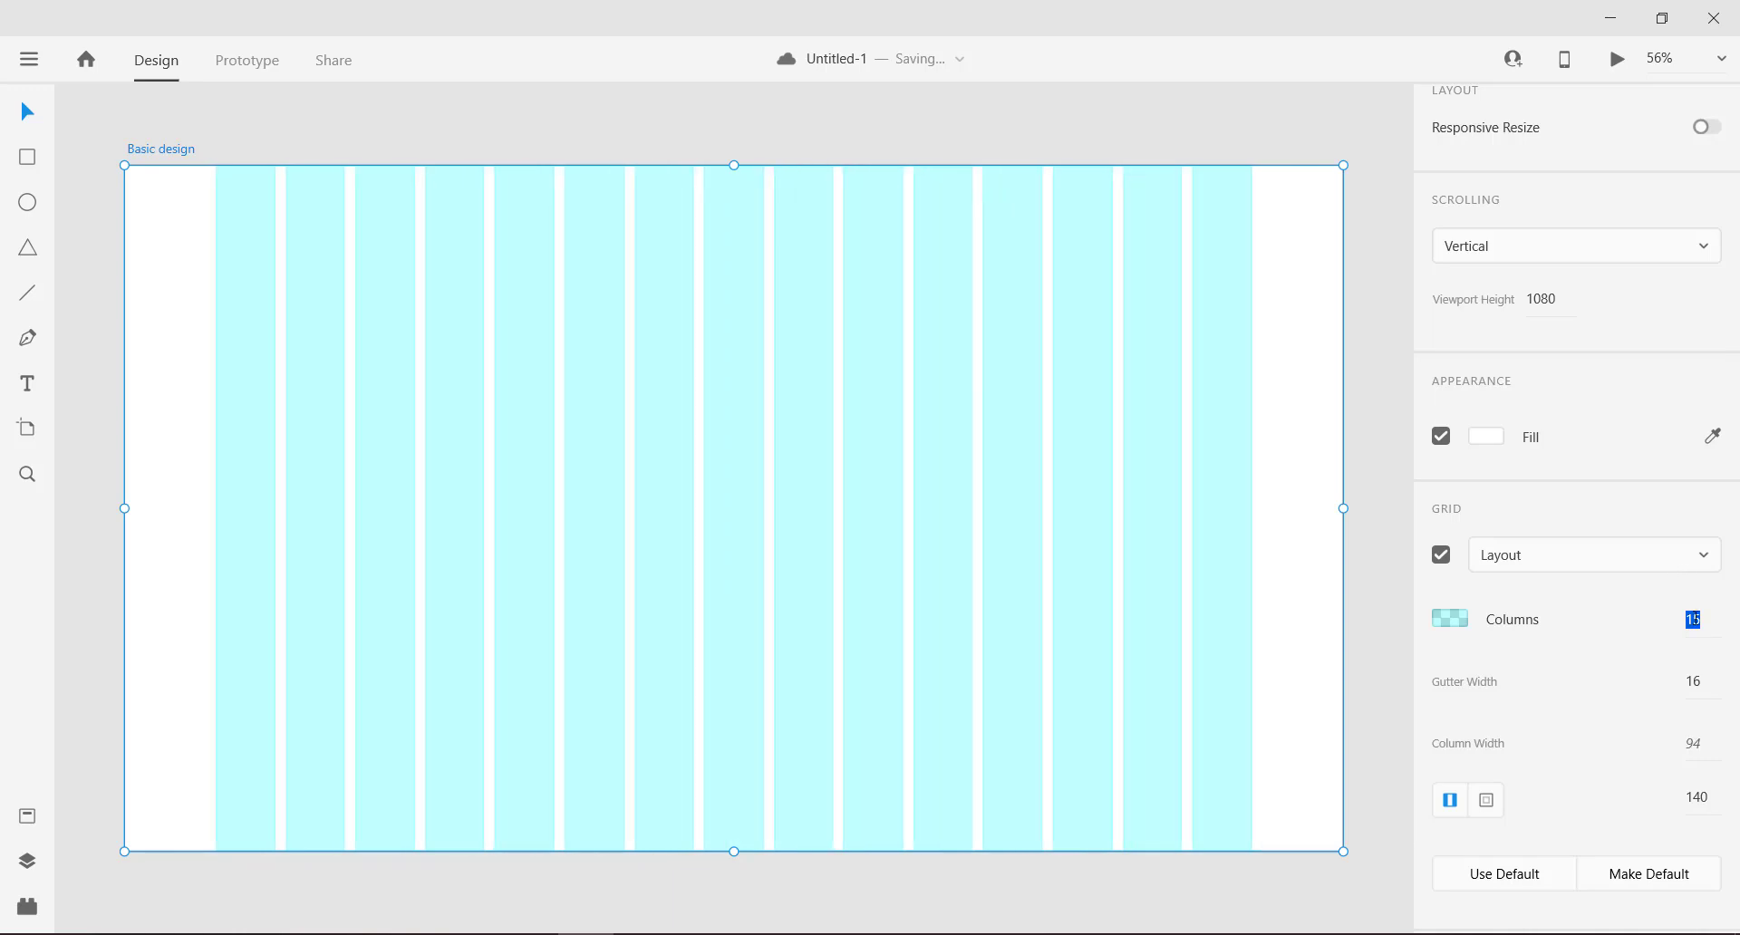
{"action": "key", "text": "Return"}
{"action": "left_click_drag", "start_coordinate": [1712, 670], "coordinate": [1711, 732]}
{"action": "mouse_move", "coordinate": [1712, 794]}
{"action": "left_mouse_down"}
{"action": "mouse_move", "coordinate": [1729, 664]}
{"action": "mouse_move", "coordinate": [1733, 798]}
{"action": "left_mouse_up"}
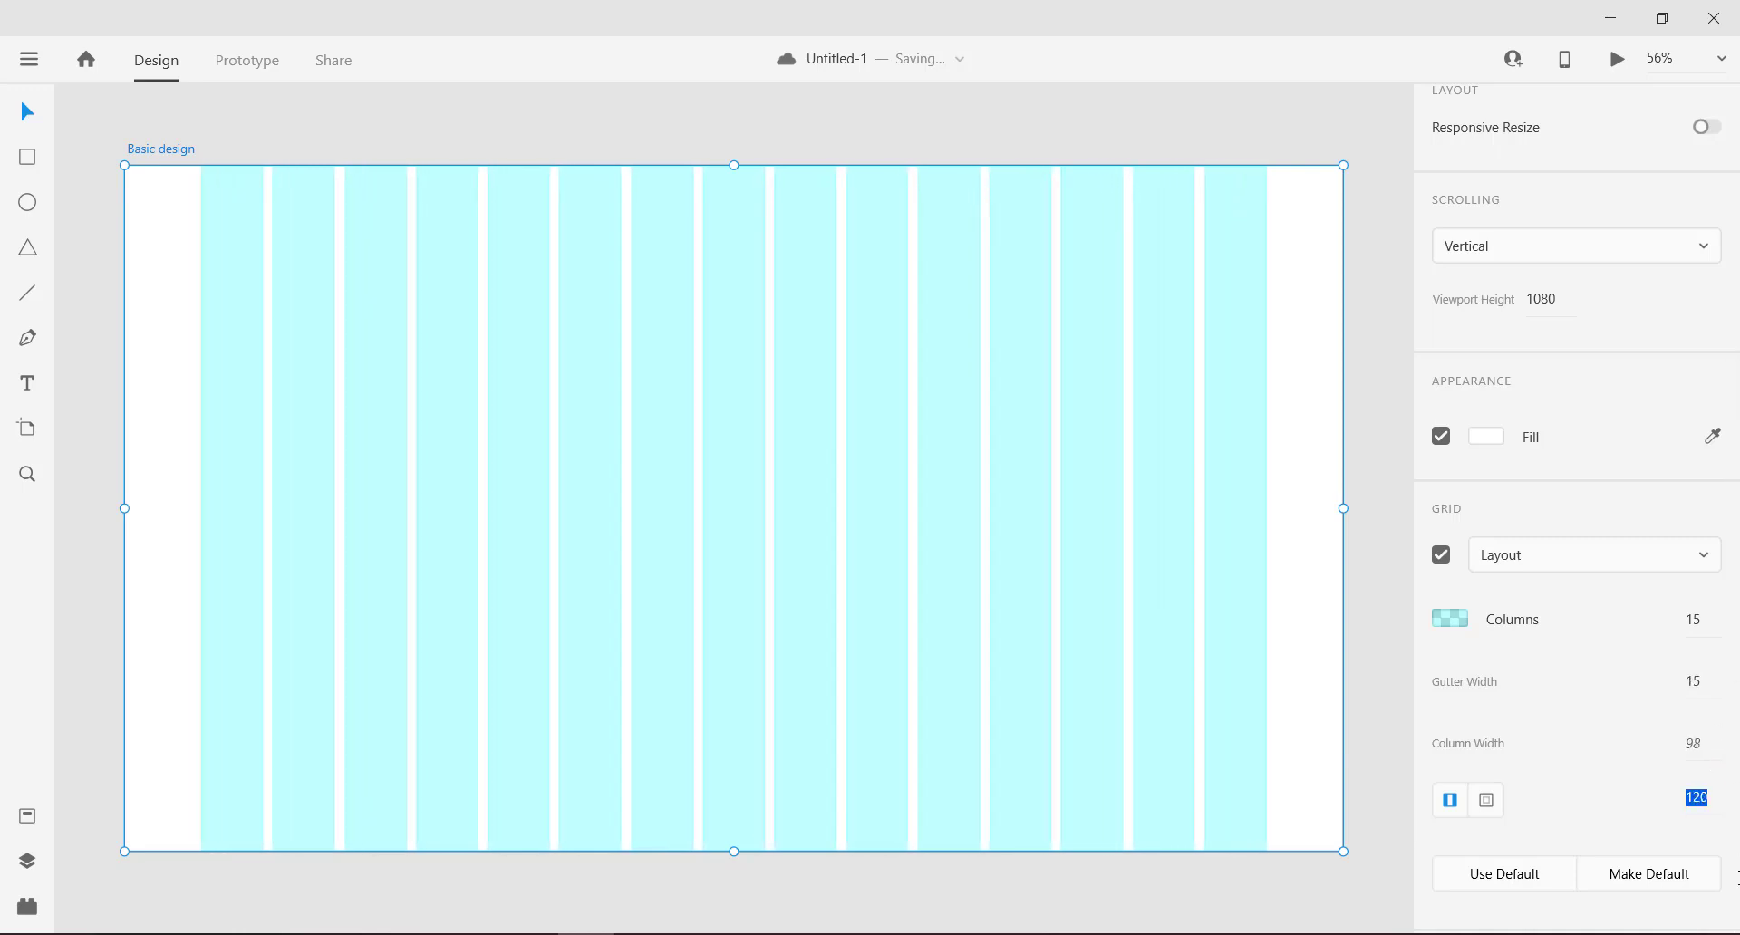
Step: Turn the artboard's fill off and back on
{"action": "scroll", "coordinate": [1450, 572], "scroll_direction": "up", "scroll_amount": 2}
{"action": "left_click", "coordinate": [1441, 576]}
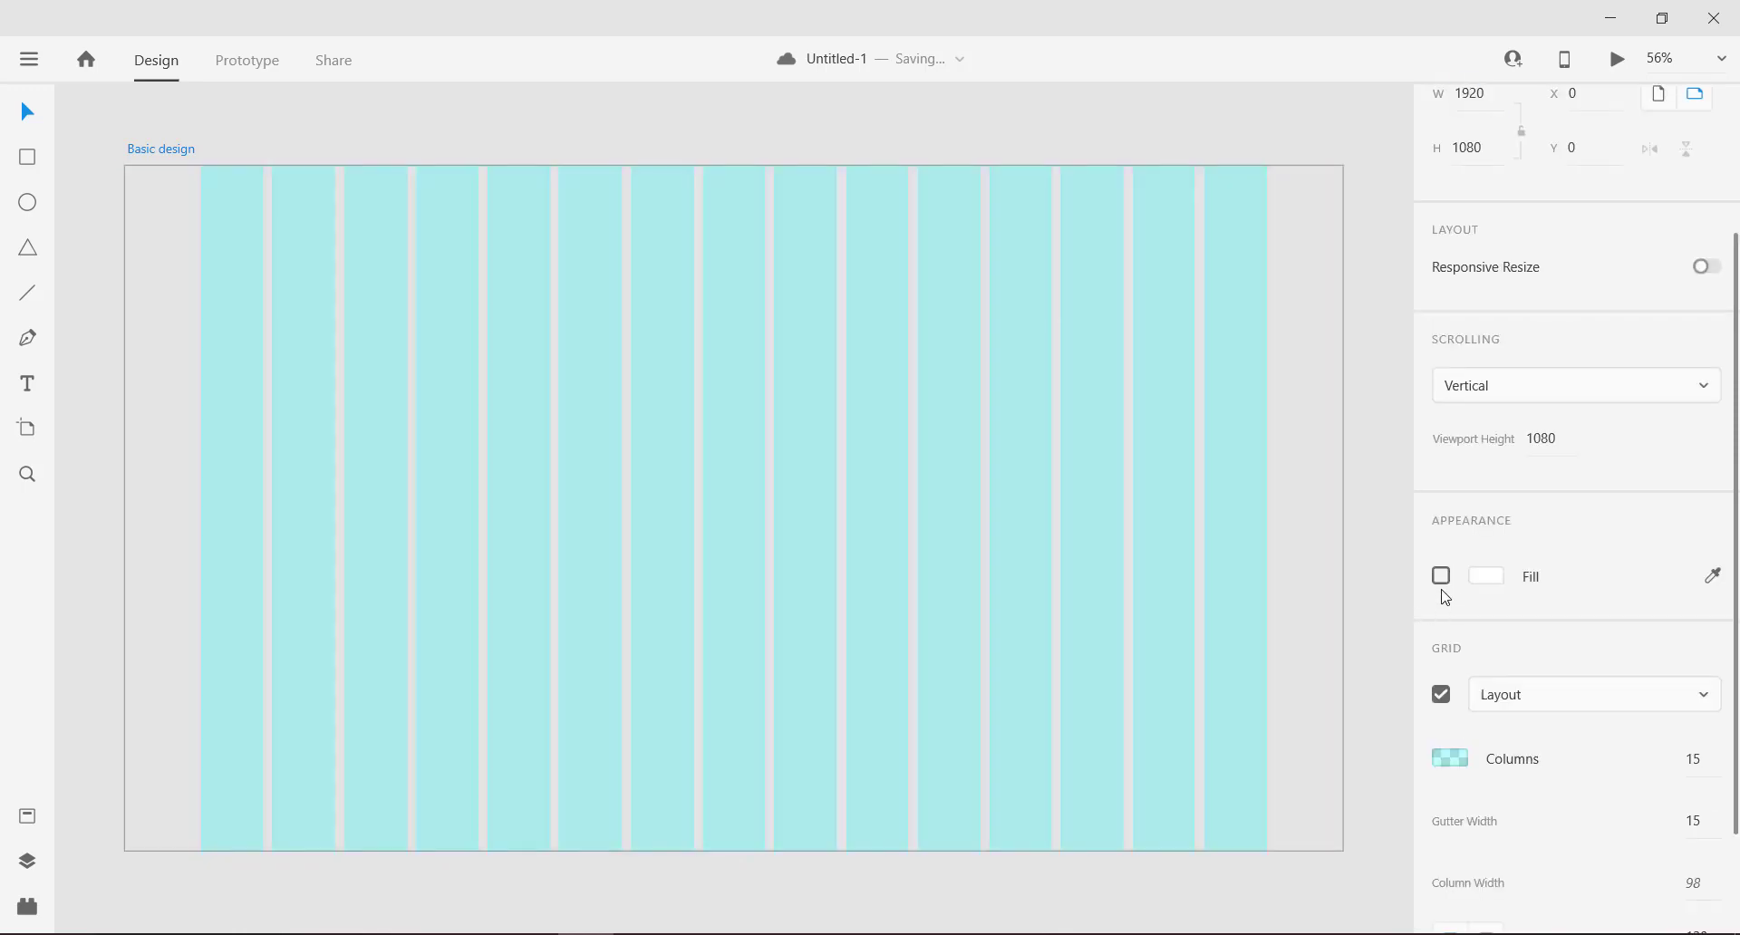
{"action": "left_click", "coordinate": [1441, 577]}
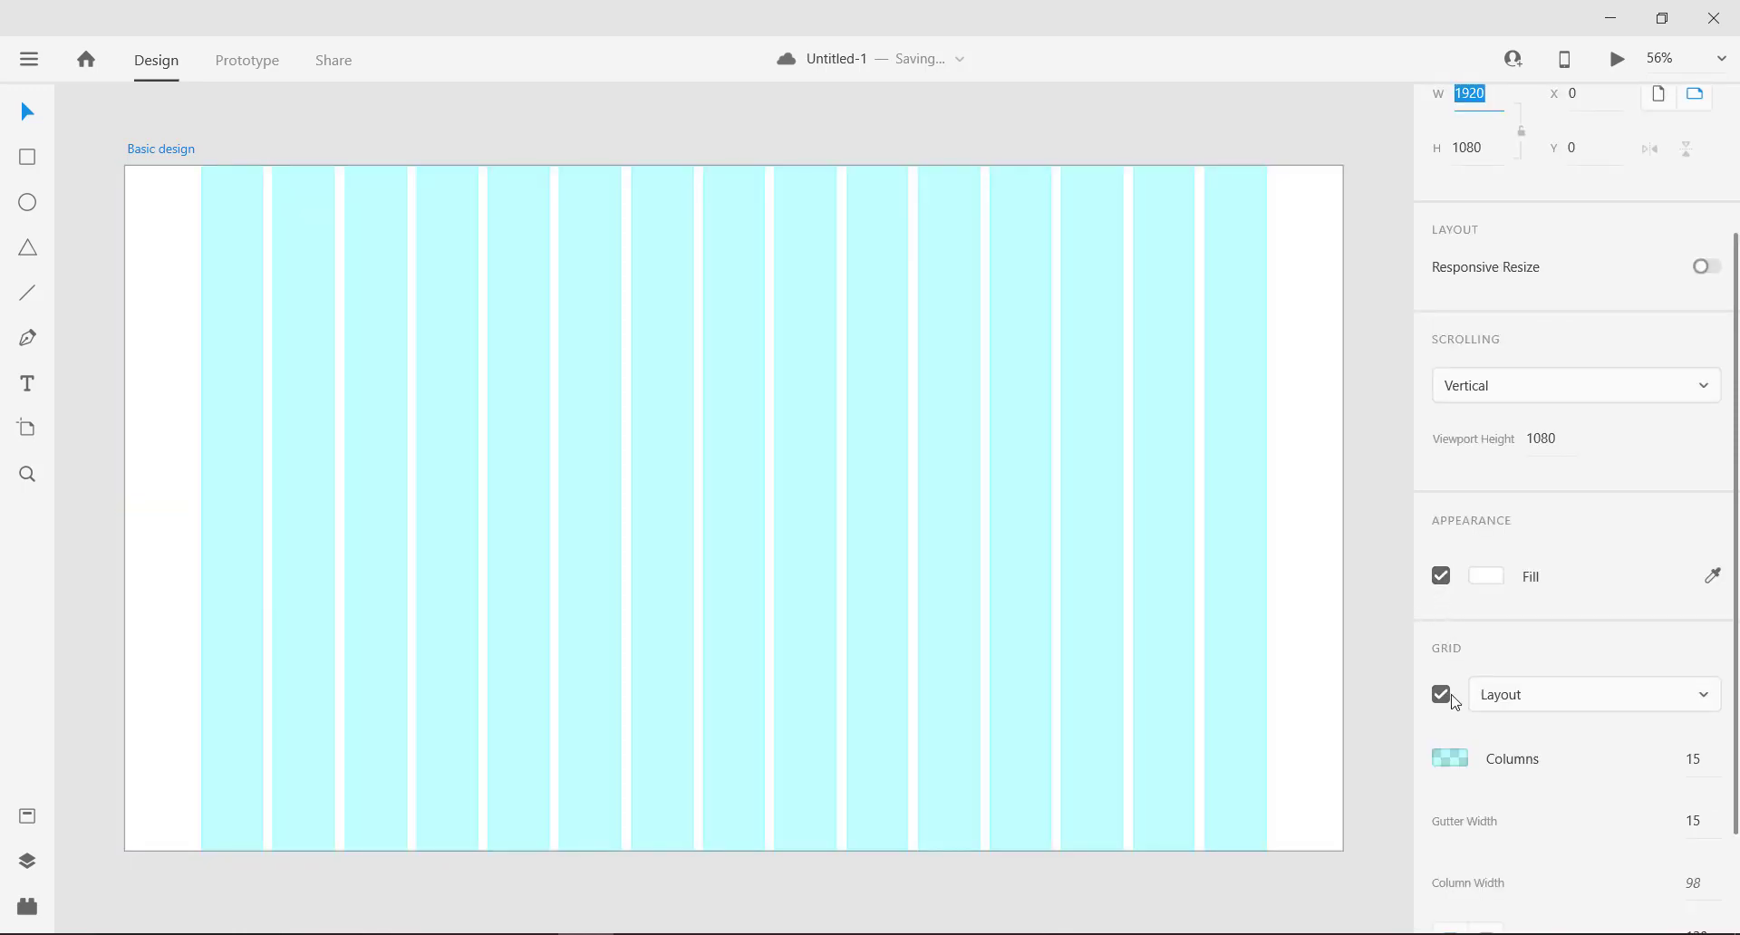
Step: Hide the layout grid and reselect the Basic design artboard
{"action": "left_click", "coordinate": [1441, 694]}
{"action": "left_click", "coordinate": [1379, 725]}
{"action": "left_click", "coordinate": [1083, 691]}
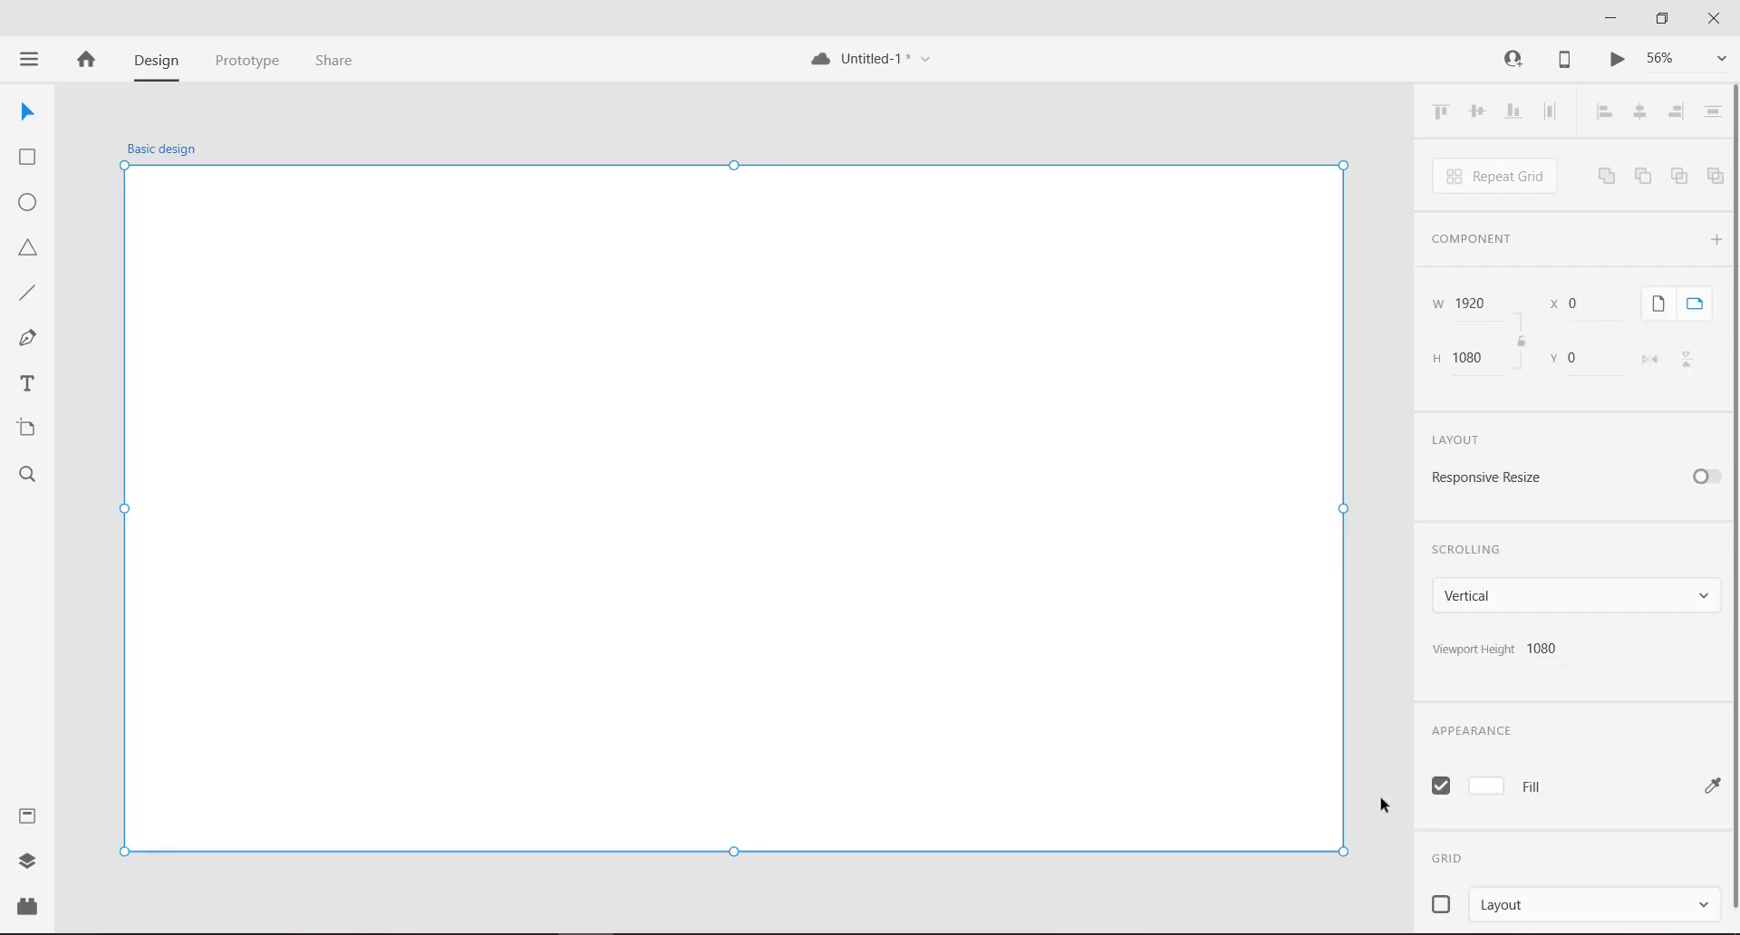
Step: Try purple fills such as #633E8B and #AD6EF2 on the artboard and return its fill to white #FFFFFF
{"action": "left_click", "coordinate": [1495, 787]}
{"action": "left_click", "coordinate": [1372, 658]}
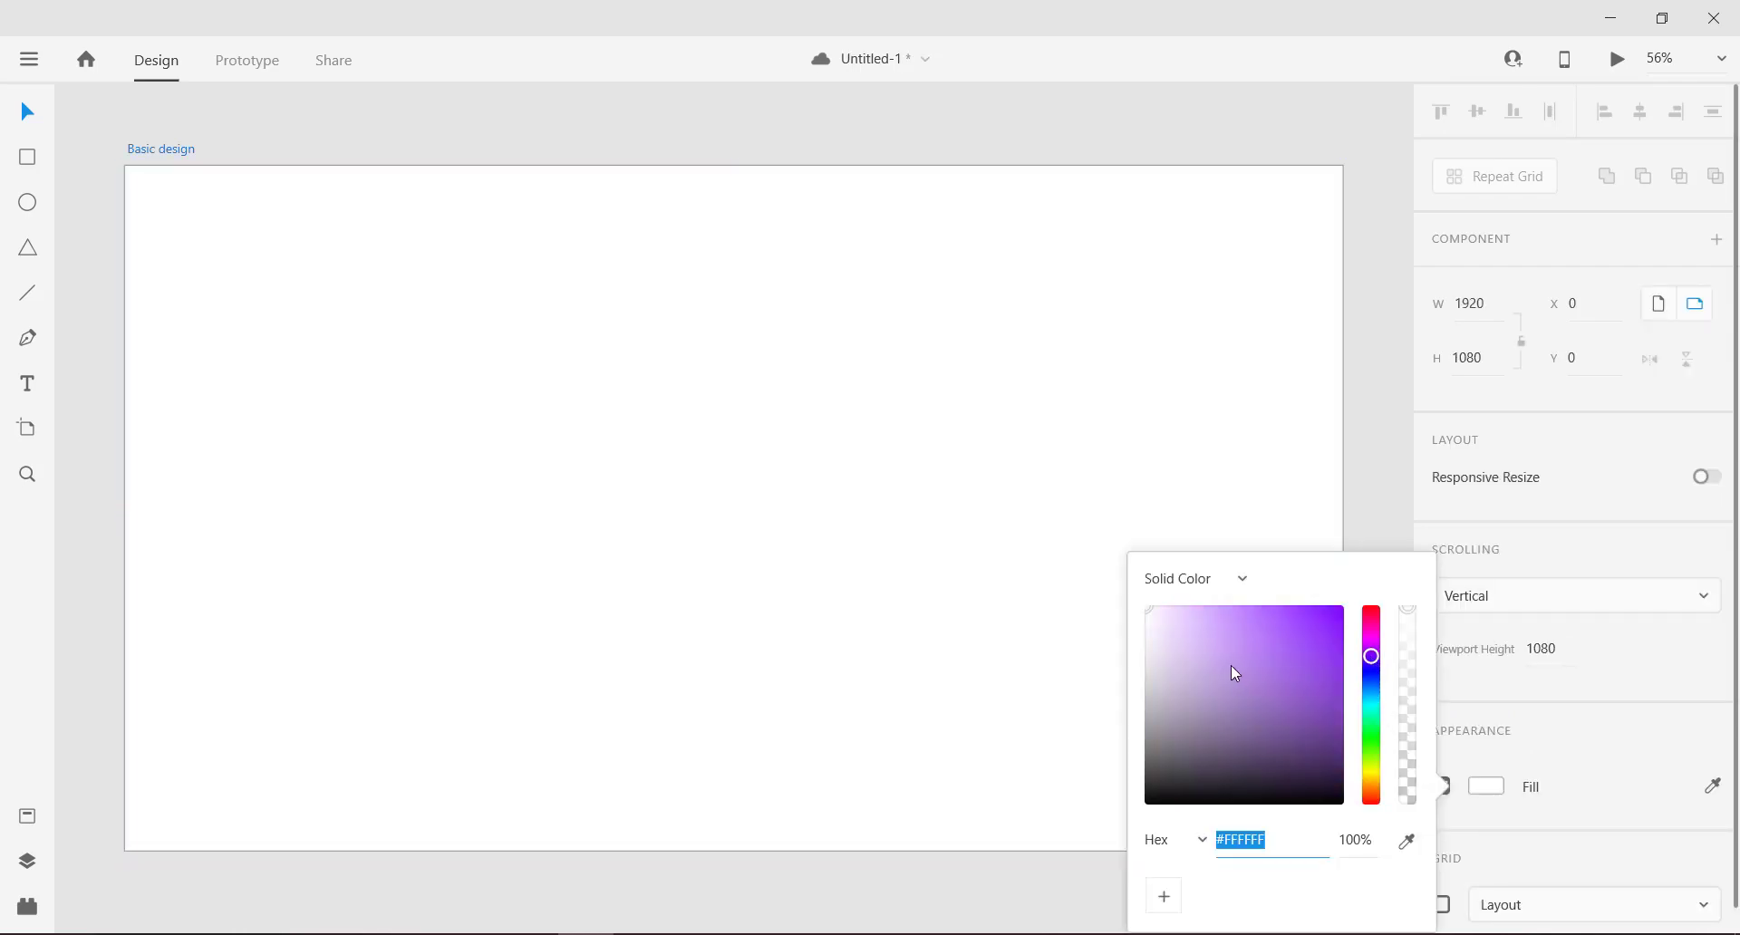
{"action": "left_click", "coordinate": [1231, 665]}
{"action": "left_click", "coordinate": [1292, 629]}
{"action": "left_click", "coordinate": [1223, 632]}
{"action": "left_click", "coordinate": [1256, 704]}
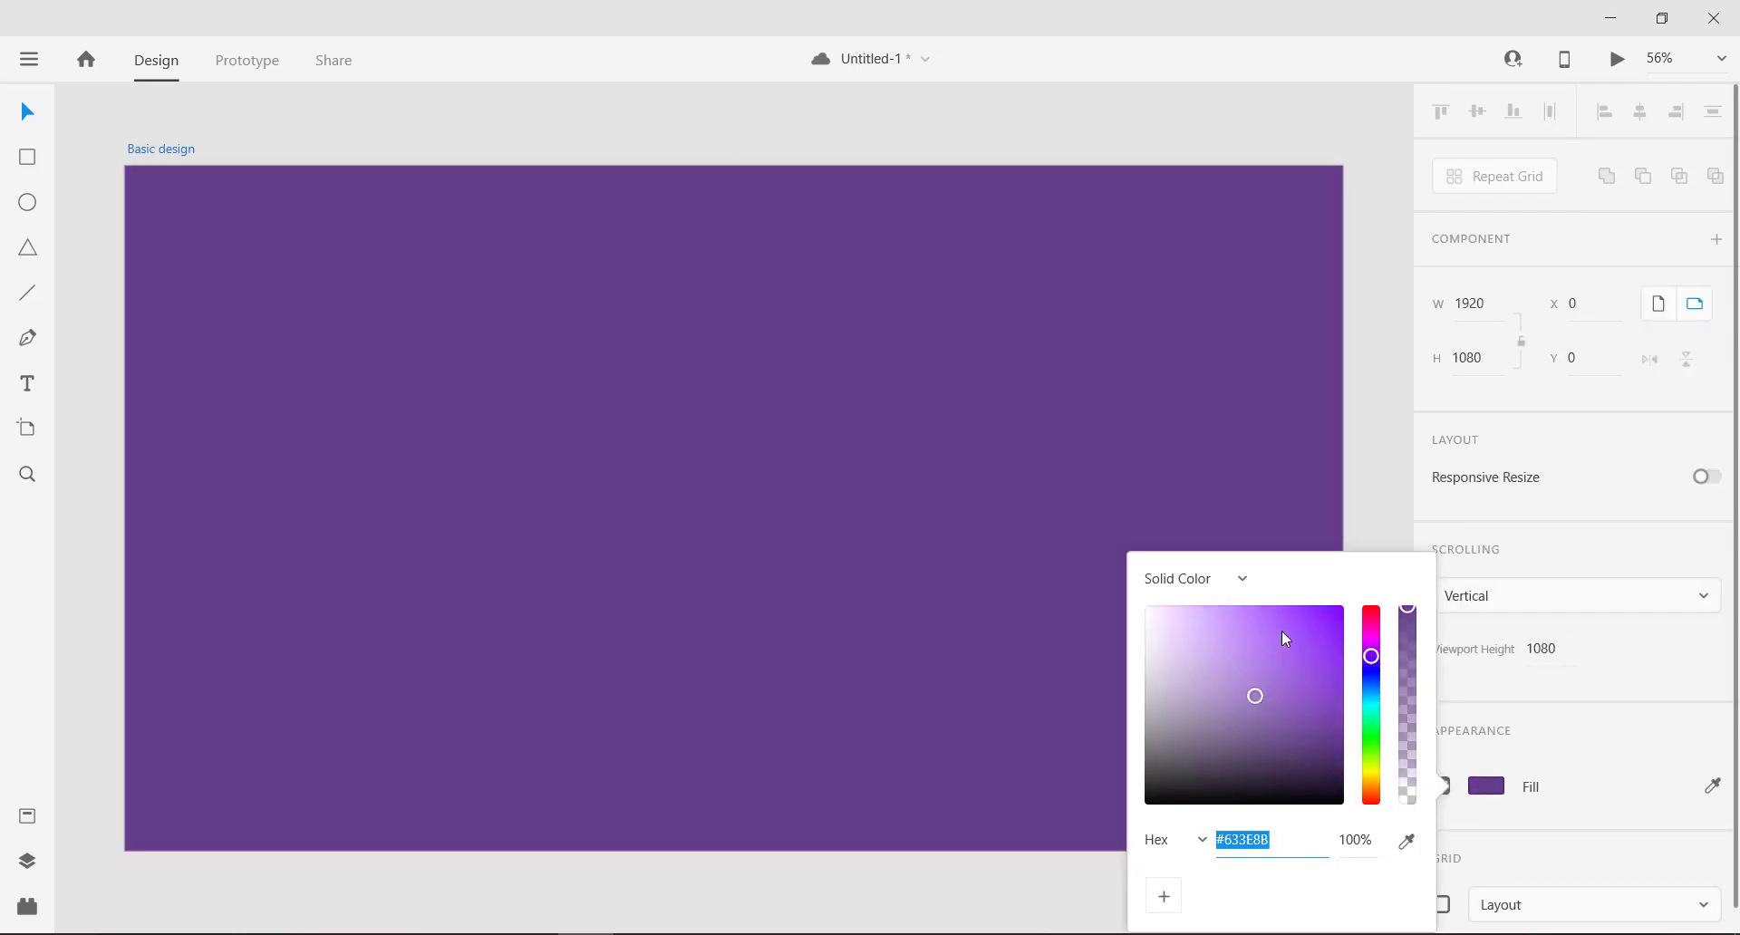
{"action": "left_click", "coordinate": [1281, 631]}
{"action": "left_click", "coordinate": [1254, 624]}
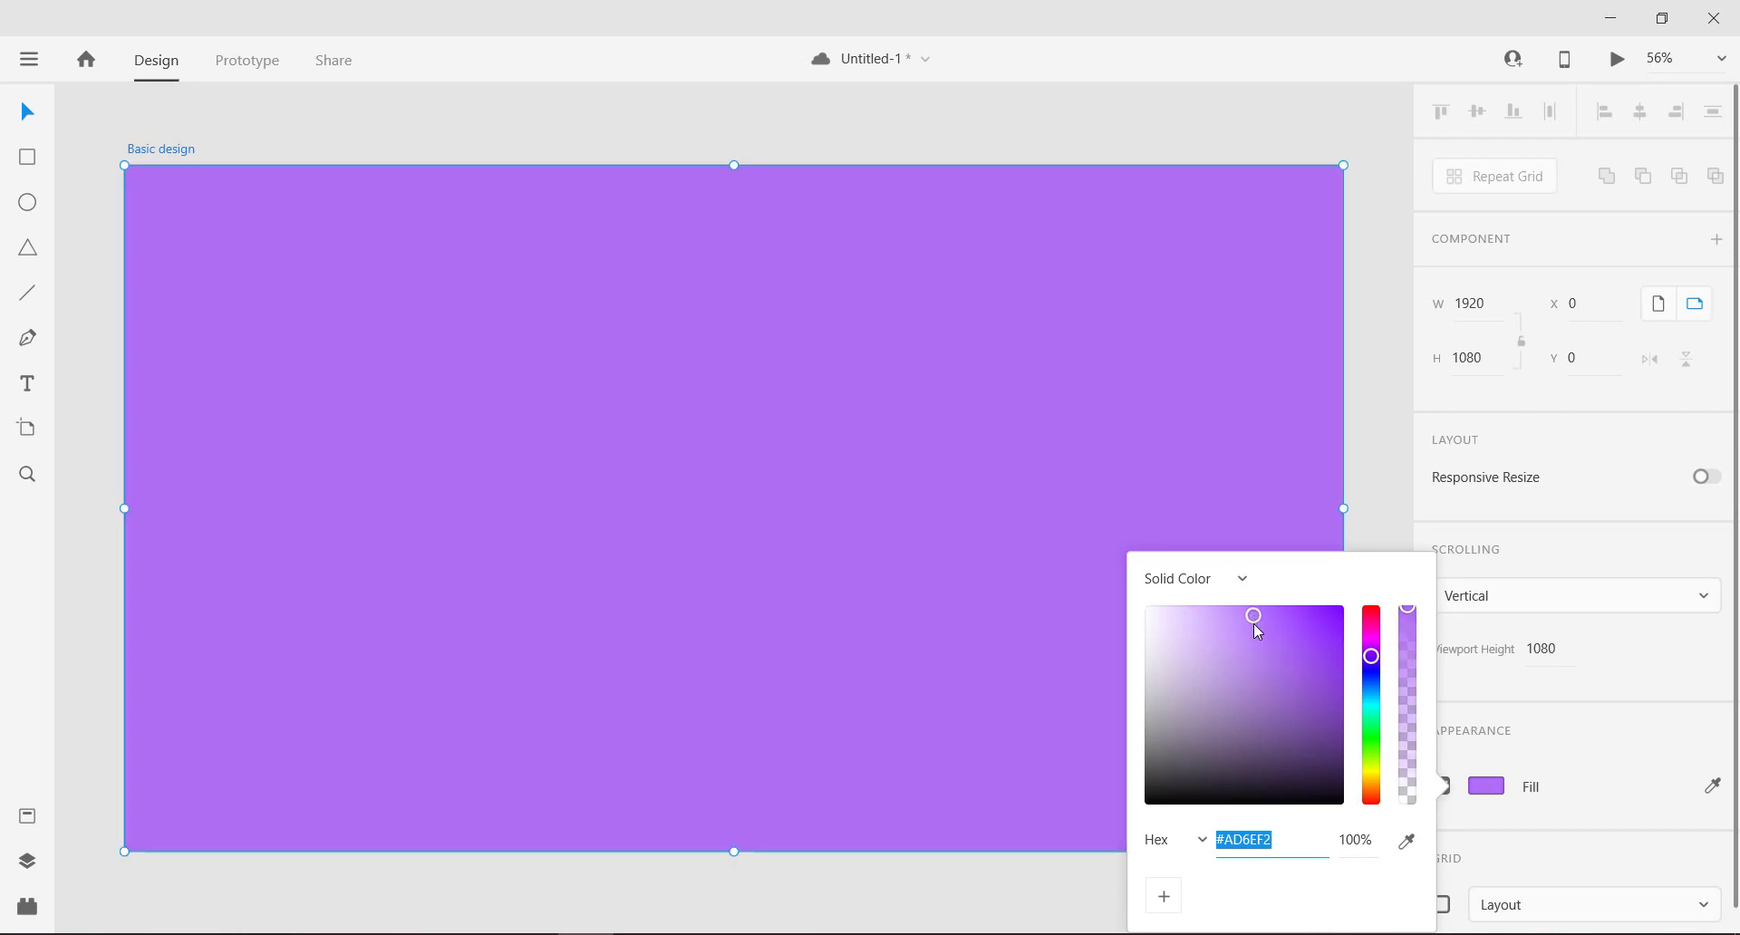
{"action": "left_click_drag", "start_coordinate": [1254, 623], "coordinate": [1097, 608]}
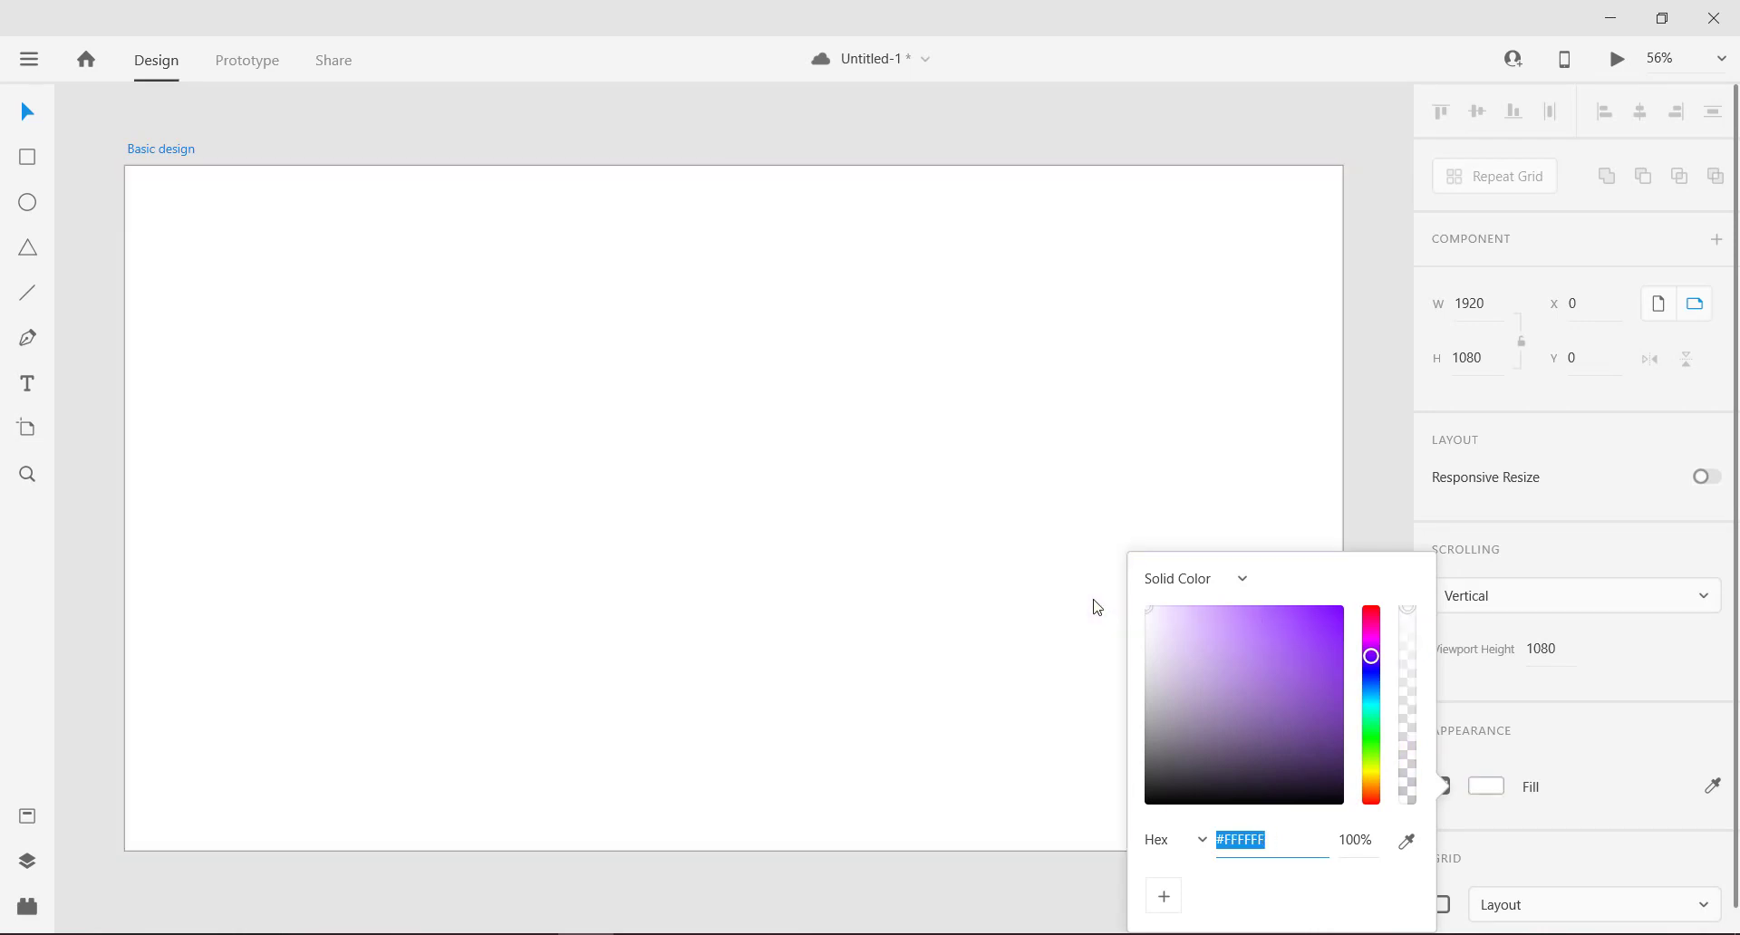
{"action": "left_click", "coordinate": [1375, 508]}
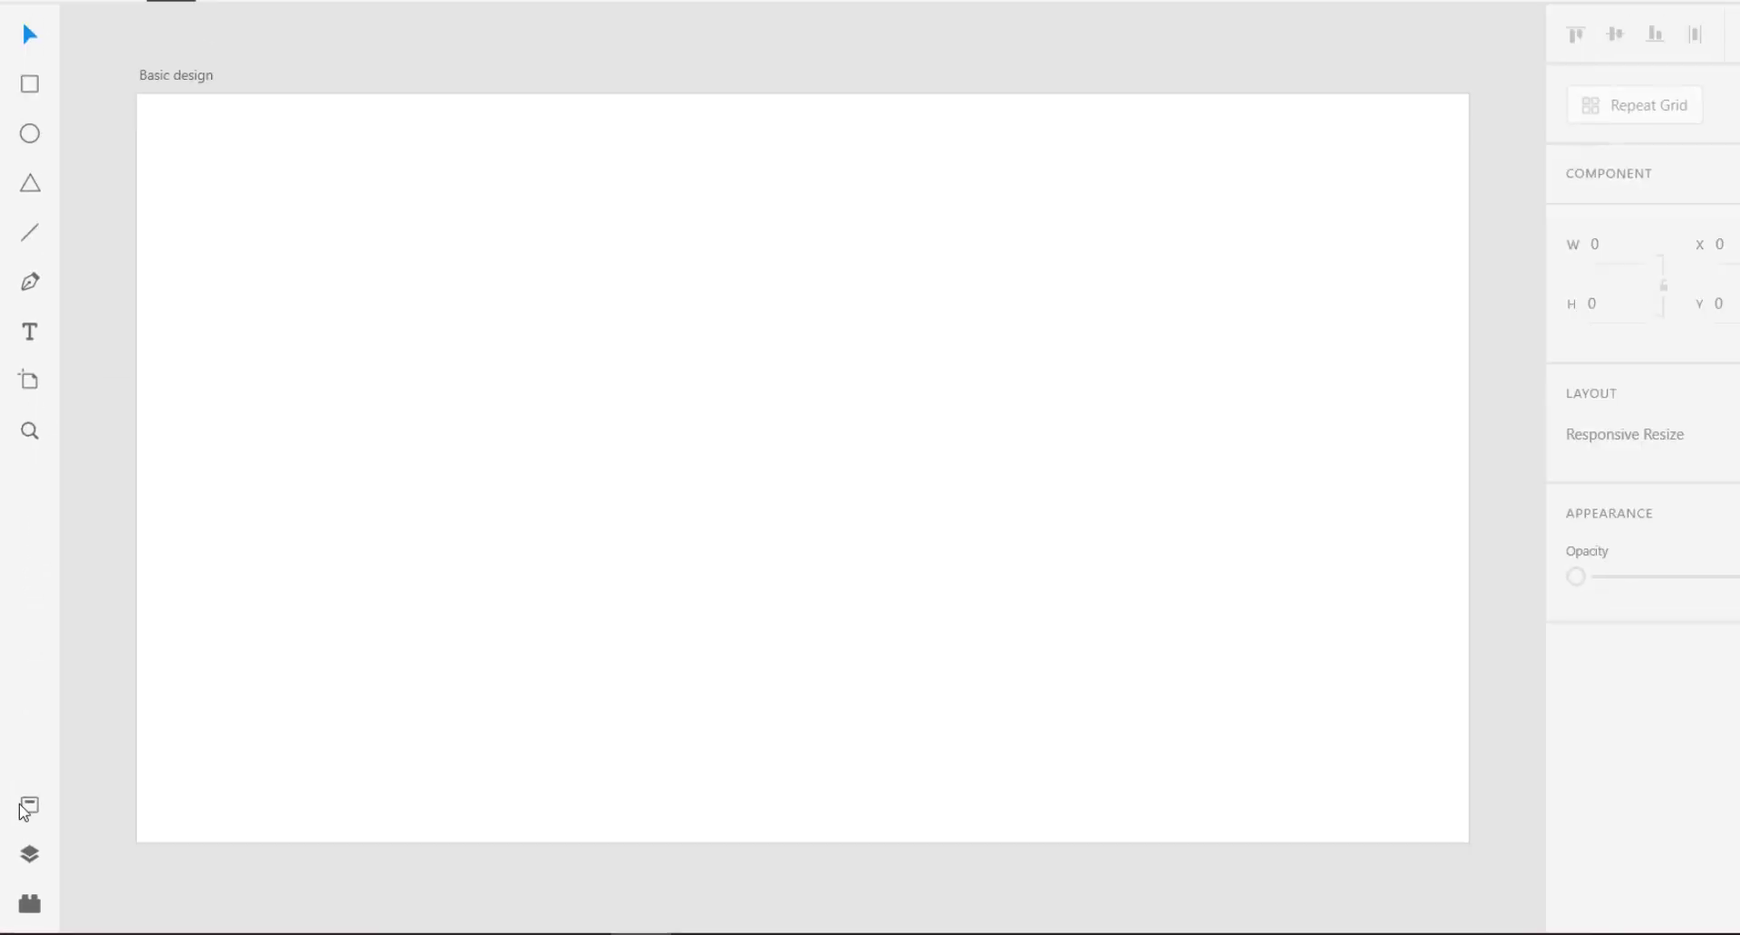
Step: Examine the document's assets, its layers and the list of installed plugins
{"action": "left_click", "coordinate": [26, 820]}
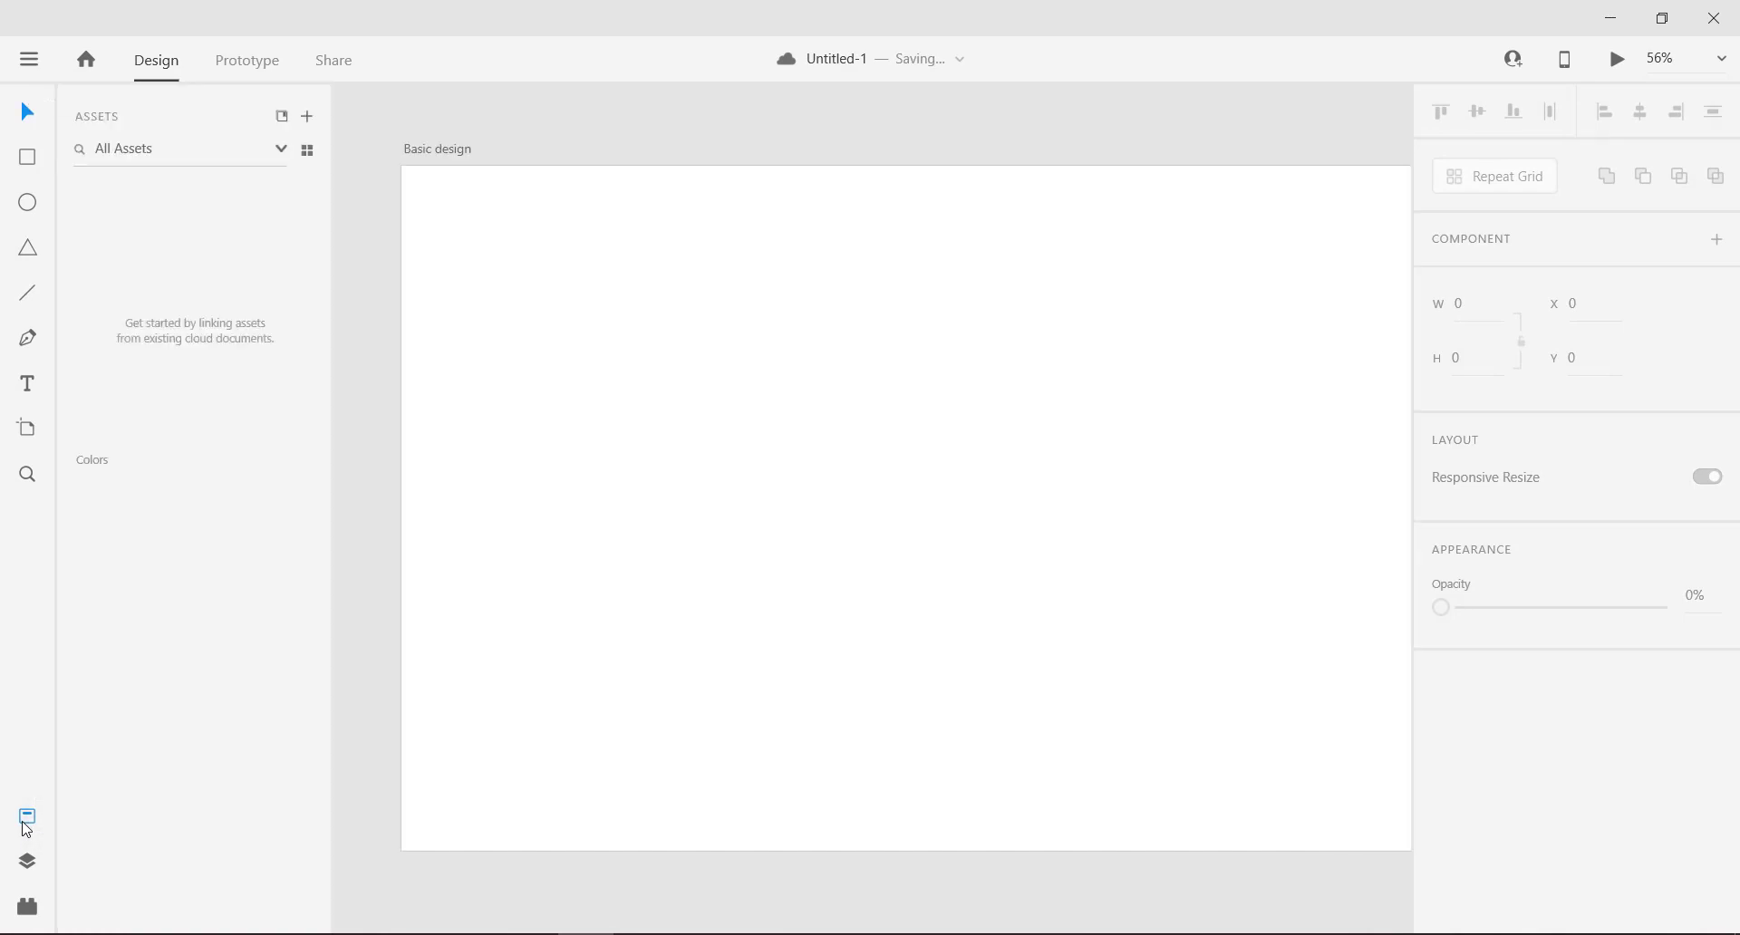
{"action": "left_click", "coordinate": [26, 823]}
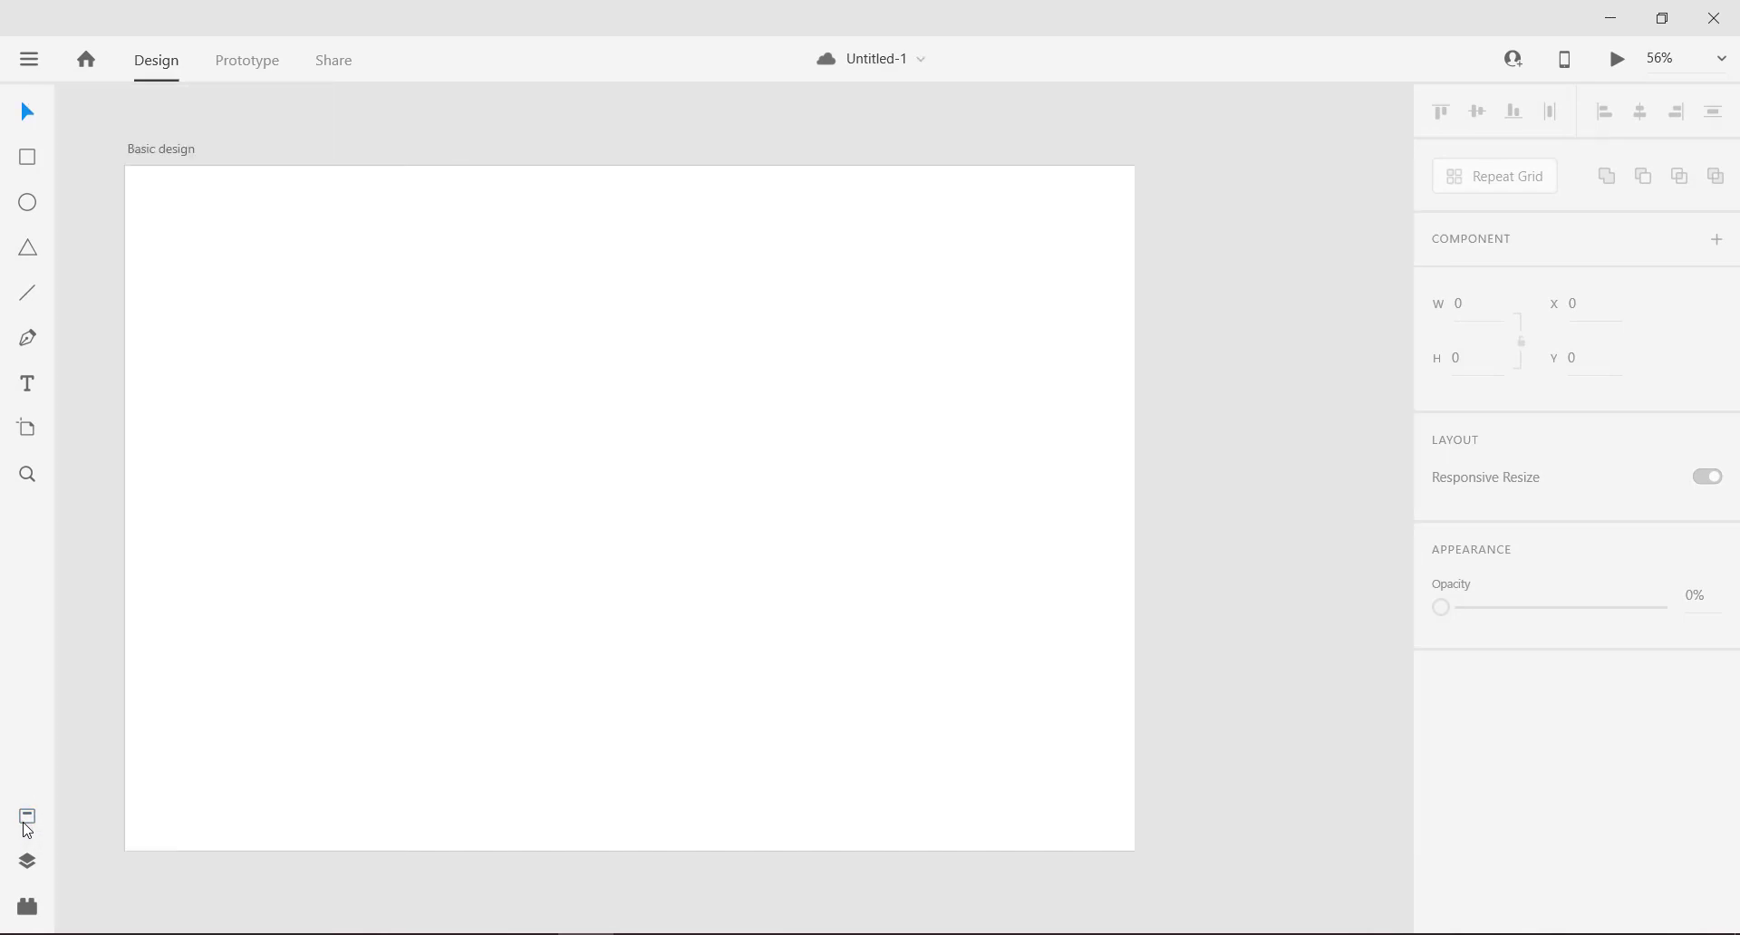
{"action": "left_click", "coordinate": [29, 868]}
{"action": "left_click", "coordinate": [29, 869]}
{"action": "left_click", "coordinate": [29, 905]}
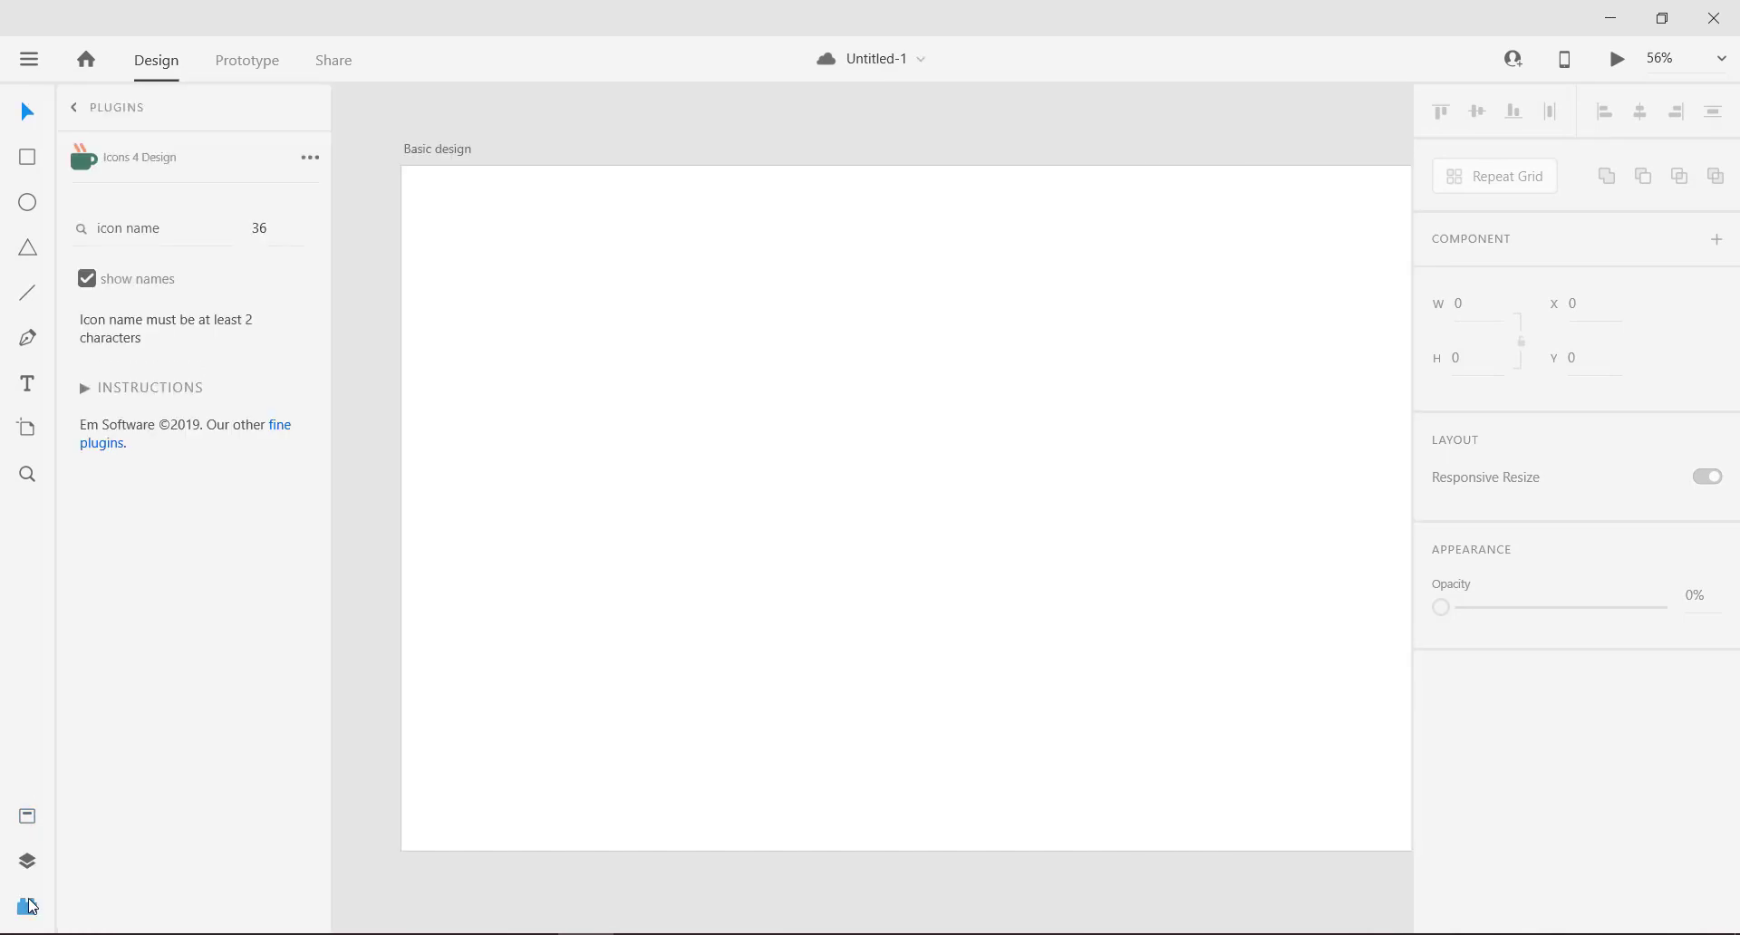
{"action": "left_click", "coordinate": [76, 109]}
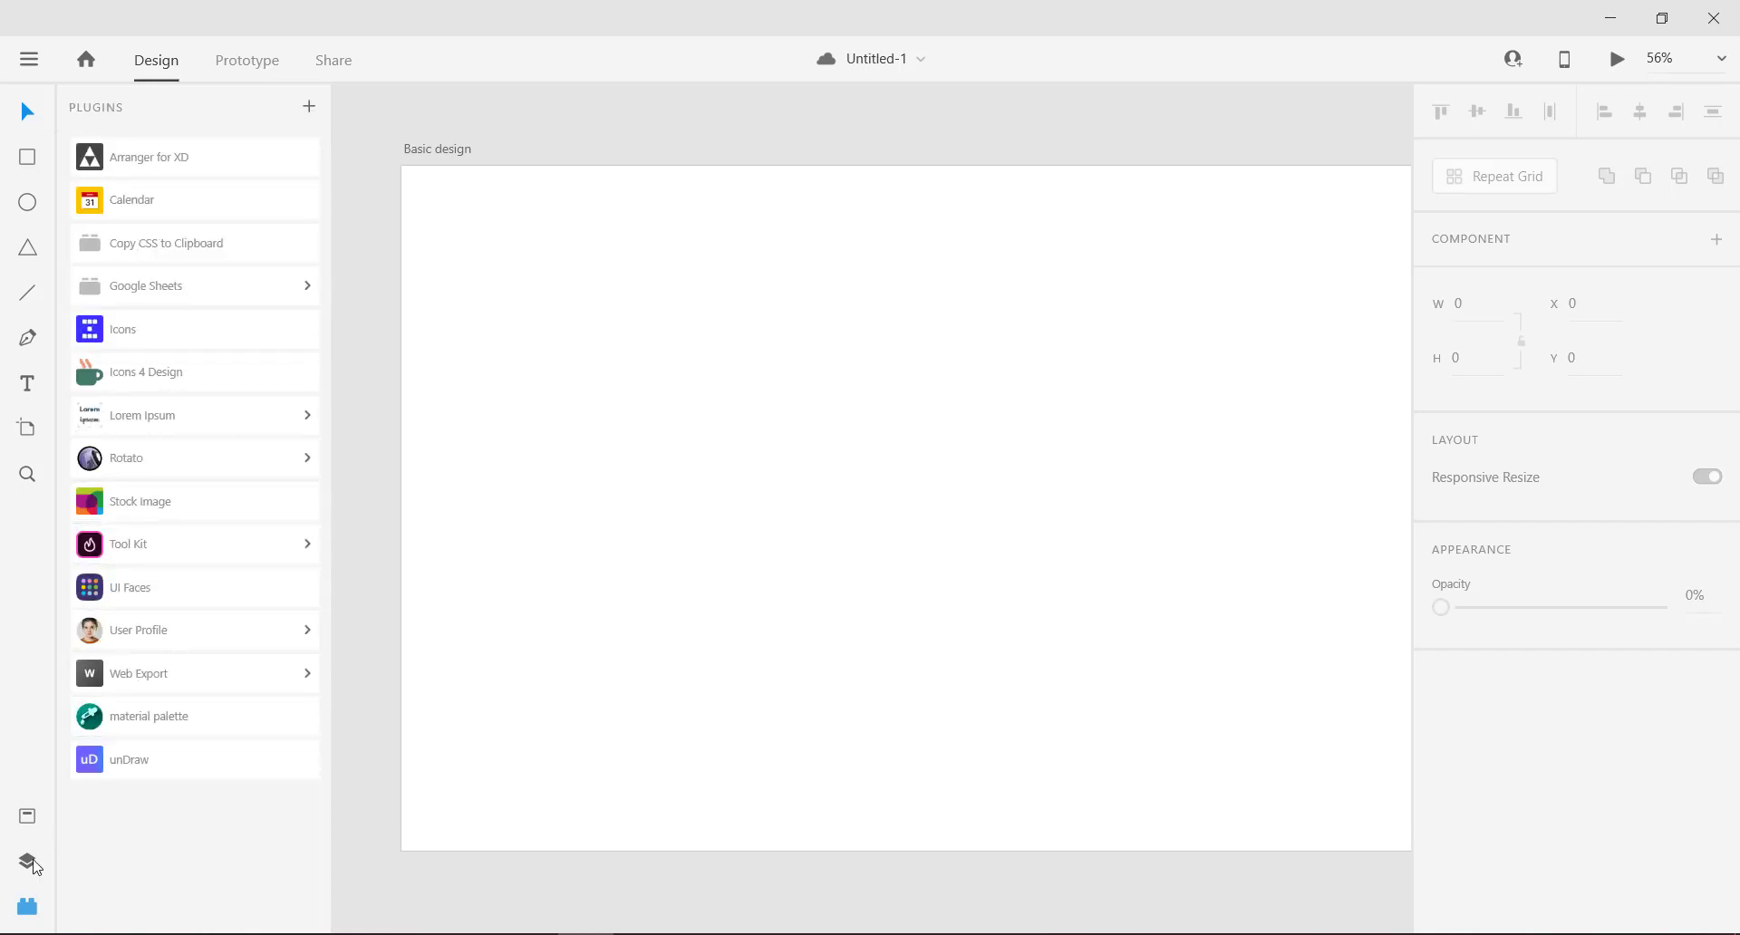
{"action": "left_click", "coordinate": [27, 914]}
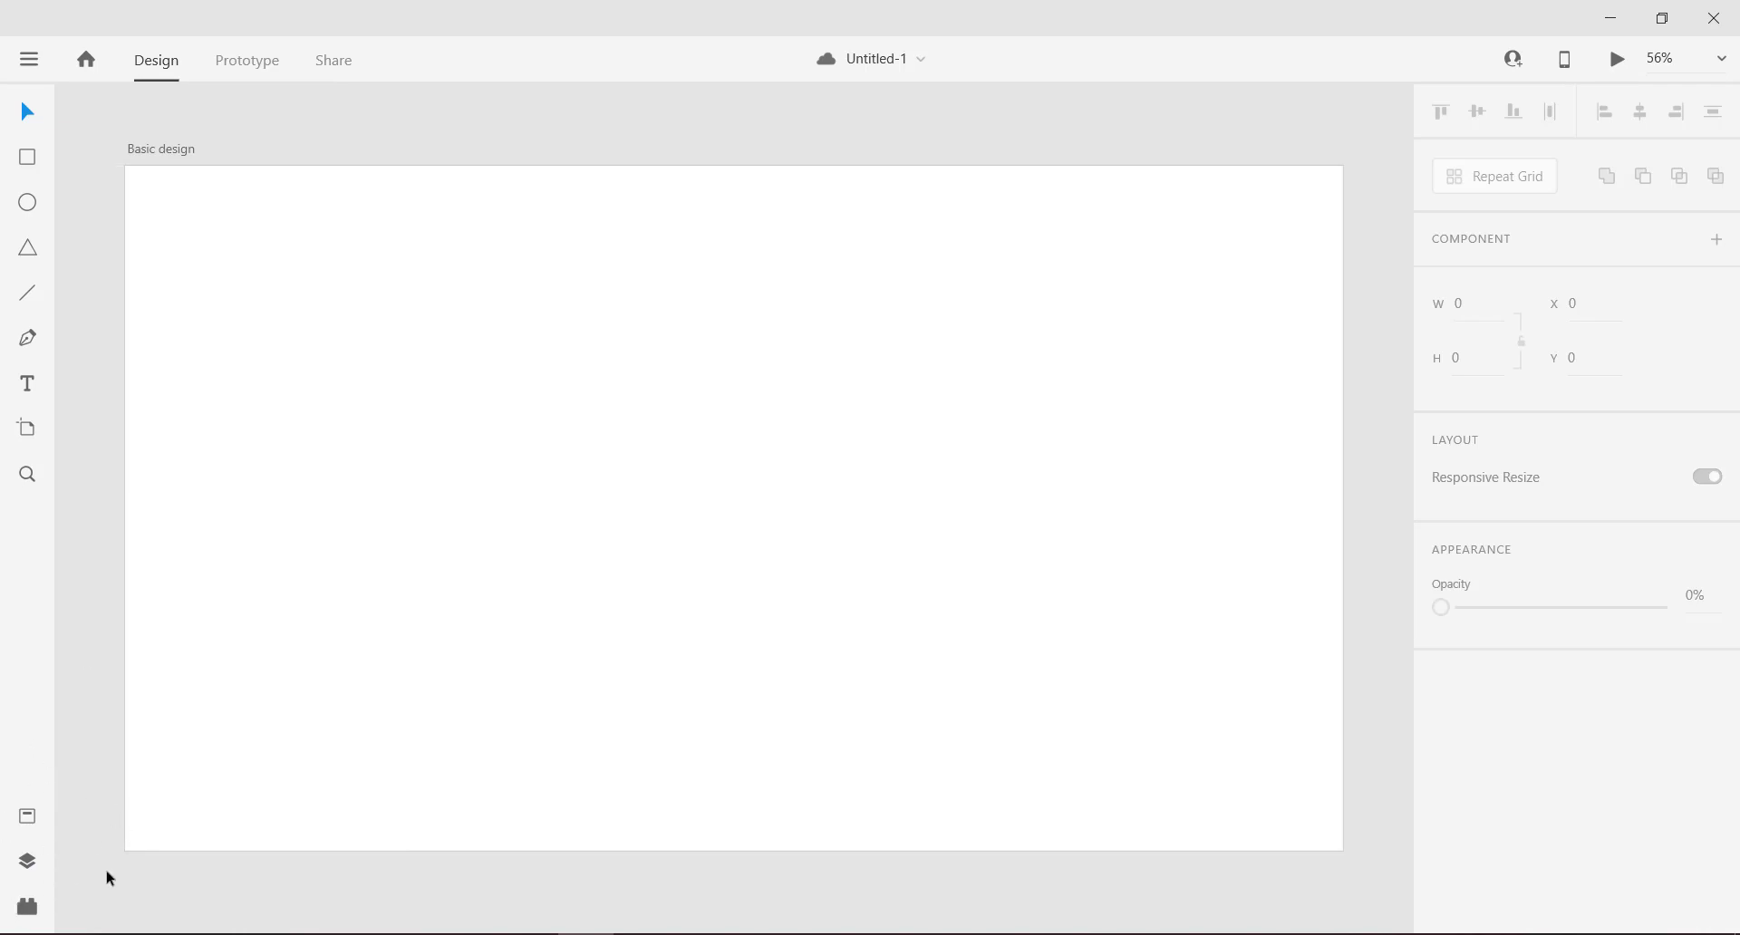
Step: Draw a rectangle about 362 × 489 and, beside it, a square about 312 × 312 drawn outward from its centre
{"action": "left_click", "coordinate": [29, 160]}
{"action": "mouse_move", "coordinate": [240, 309]}
{"action": "left_mouse_down"}
{"action": "mouse_move", "coordinate": [435, 493]}
{"action": "mouse_move", "coordinate": [397, 542]}
{"action": "mouse_move", "coordinate": [661, 461]}
{"action": "mouse_move", "coordinate": [583, 544]}
{"action": "mouse_move", "coordinate": [469, 620]}
{"action": "left_mouse_up"}
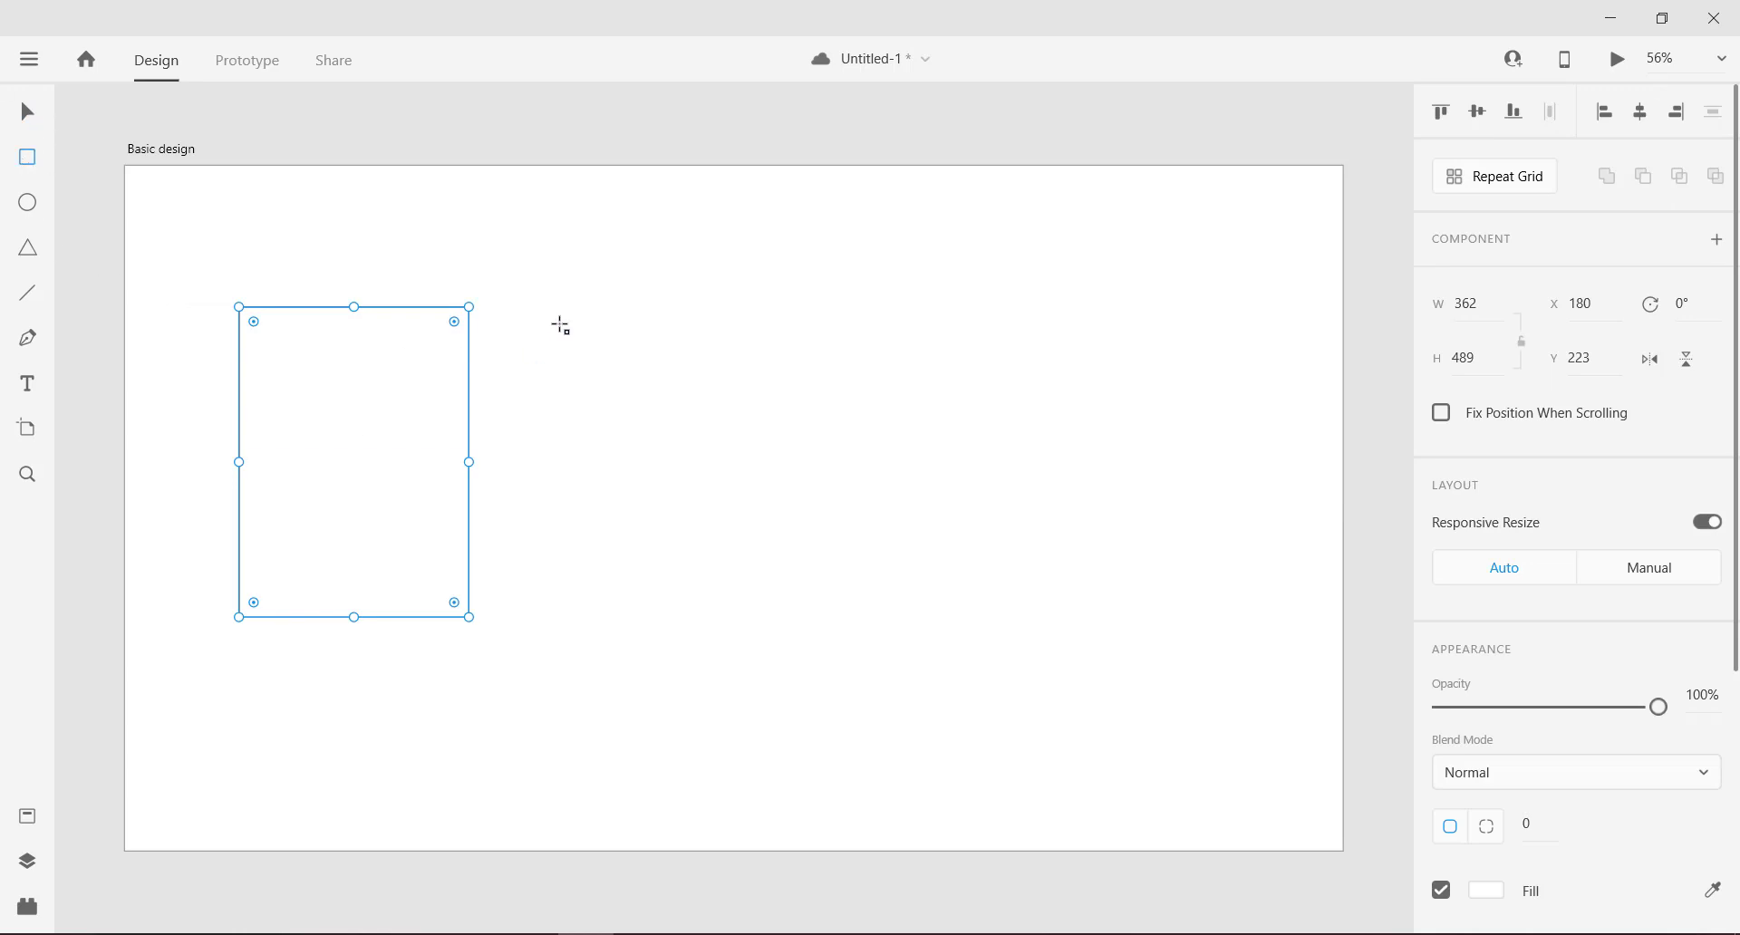
{"action": "left_click_drag", "start_coordinate": [601, 326], "coordinate": [712, 426]}
{"action": "left_click", "coordinate": [25, 112]}
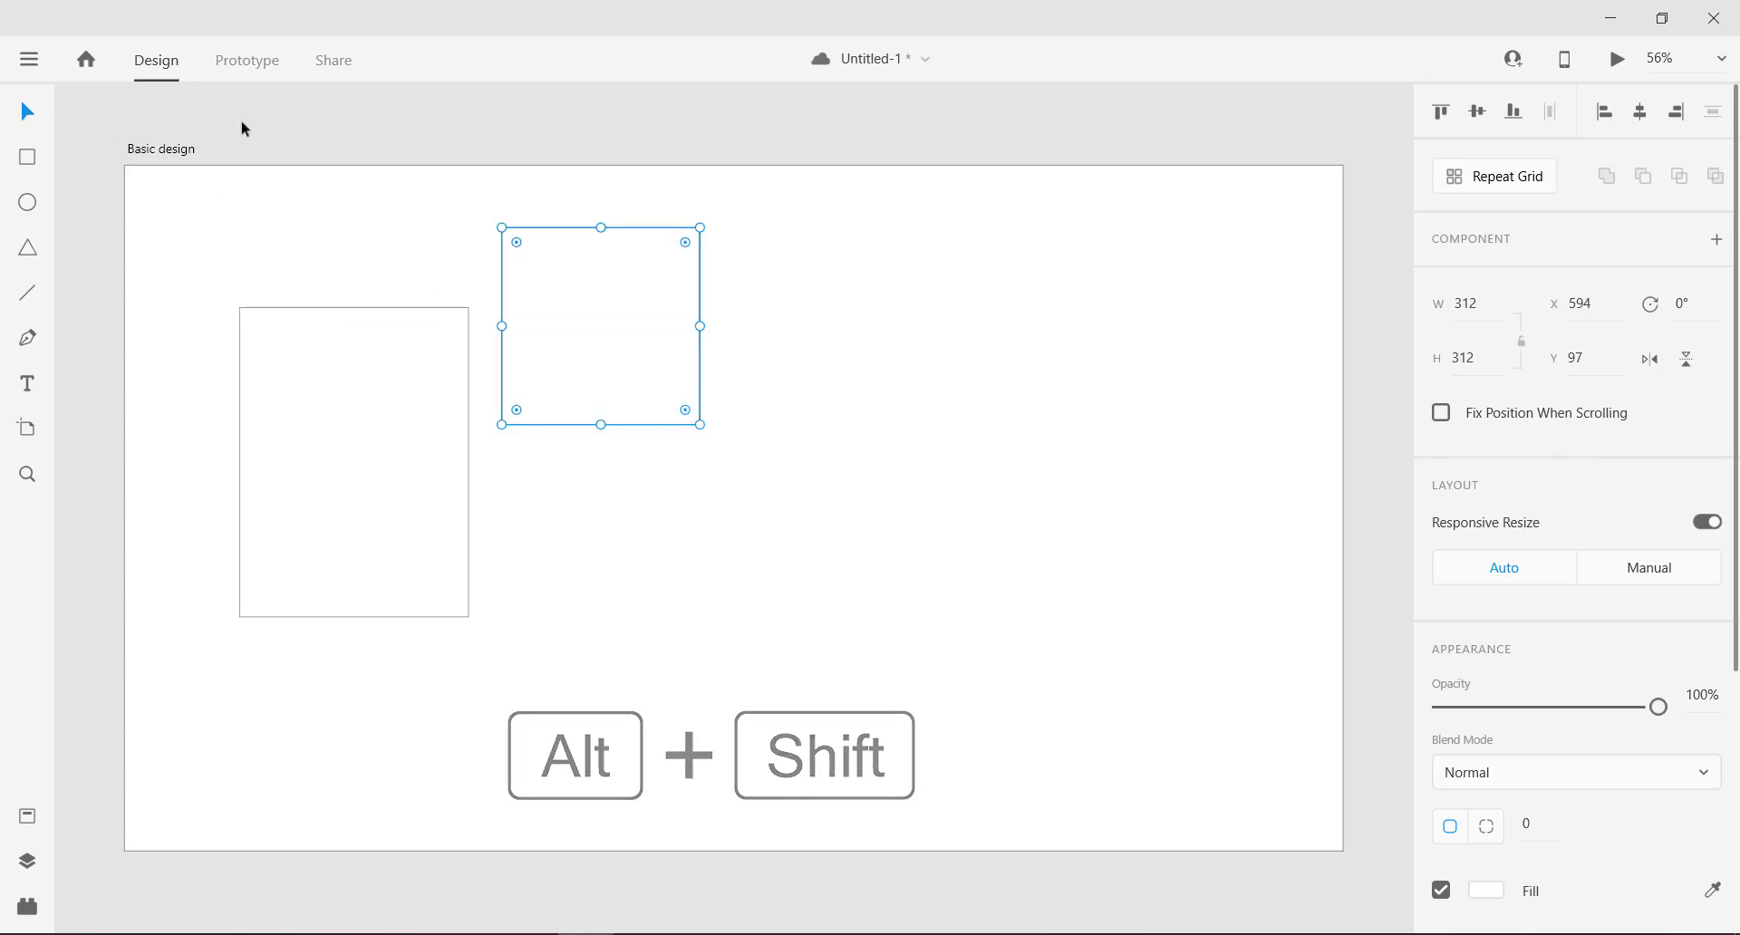
Step: Set the tall rectangle's height to 362 and place the 312 × 312 square beside it at about X 753, Y 248
{"action": "left_click_drag", "start_coordinate": [594, 357], "coordinate": [716, 495]}
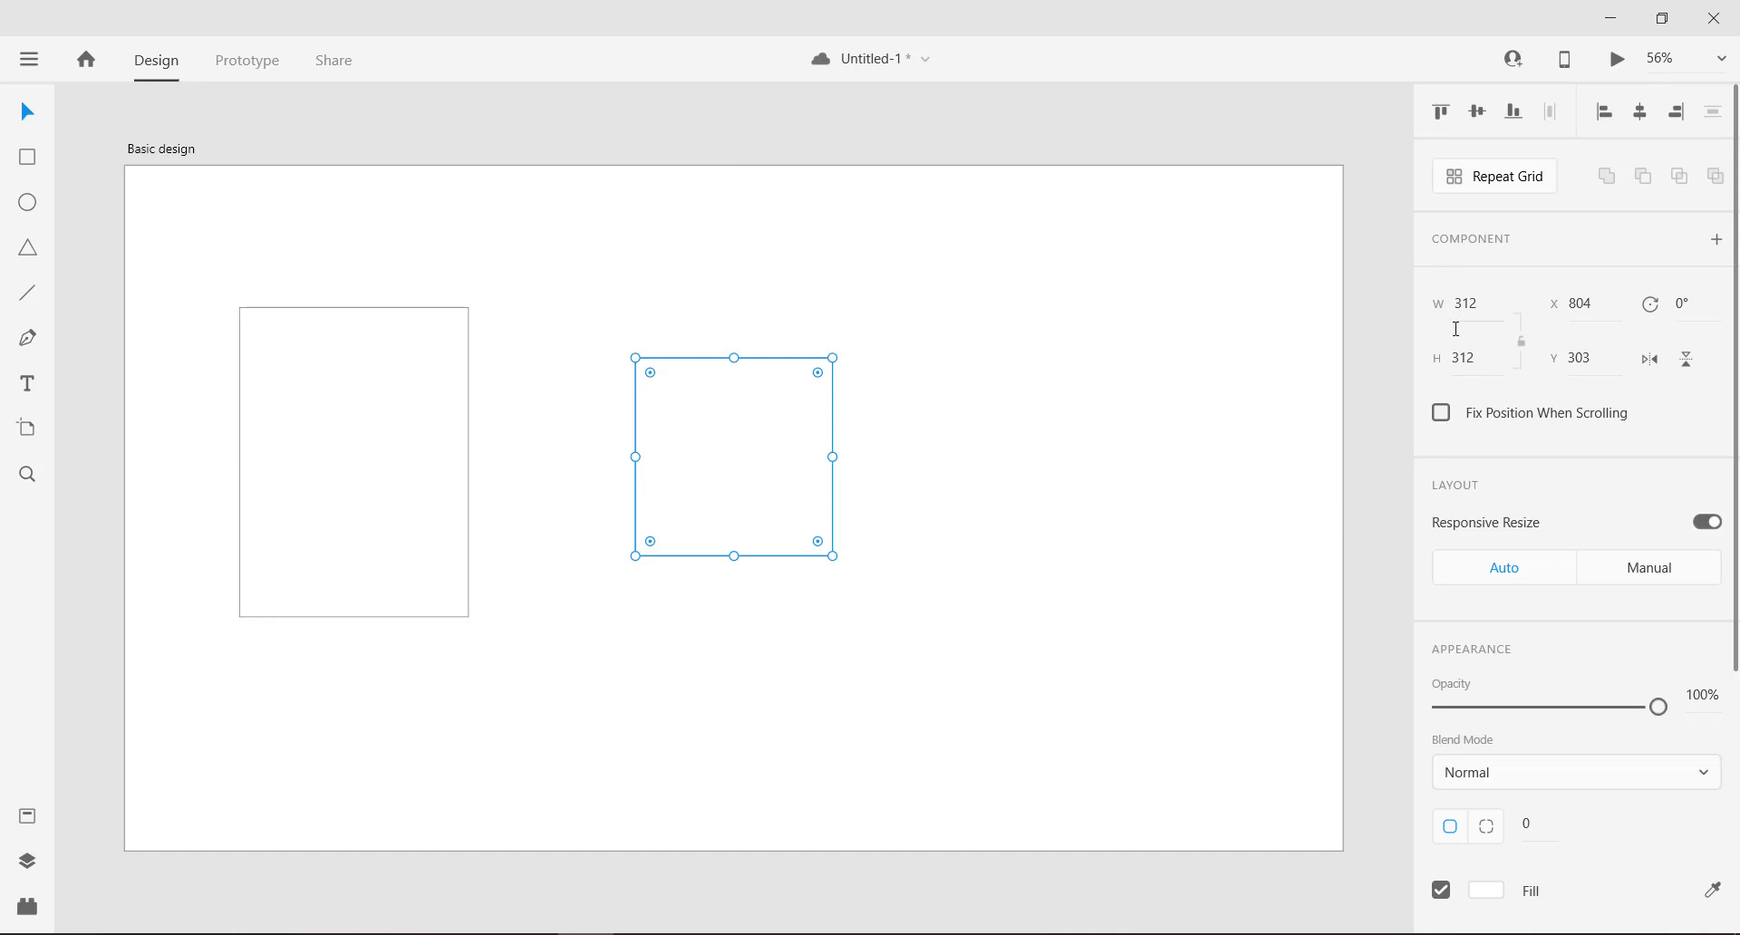
{"action": "left_click", "coordinate": [391, 512]}
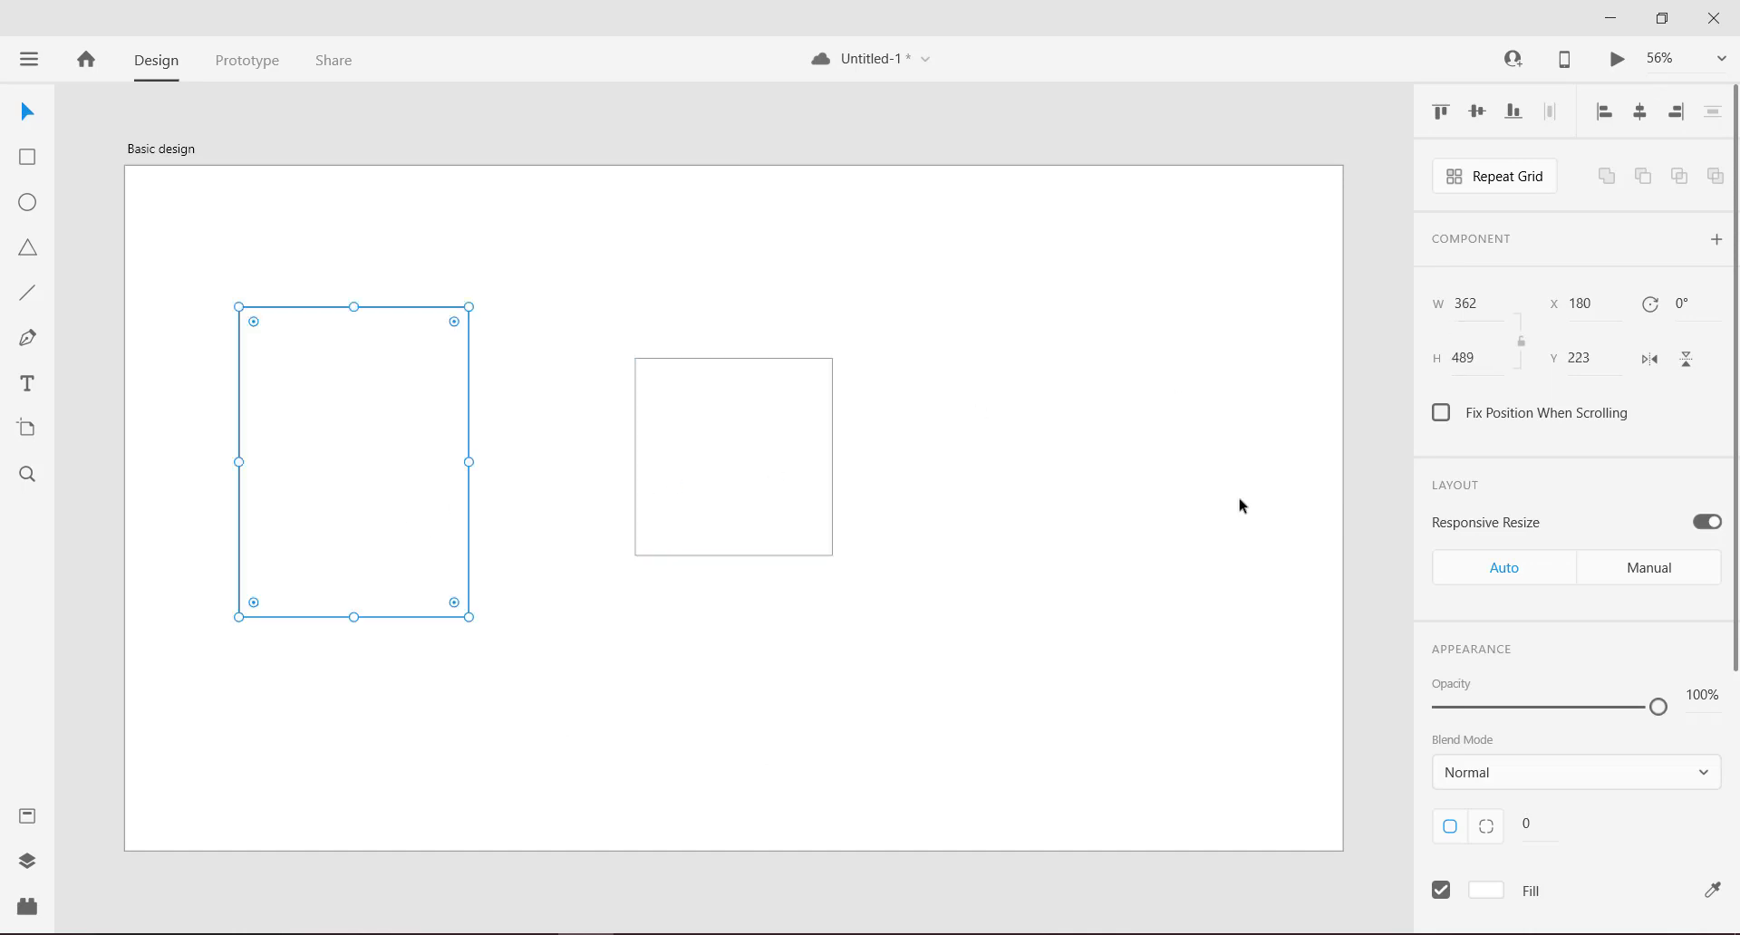
{"action": "left_click", "coordinate": [1483, 356]}
{"action": "type", "text": "362"}
{"action": "key", "text": "Return"}
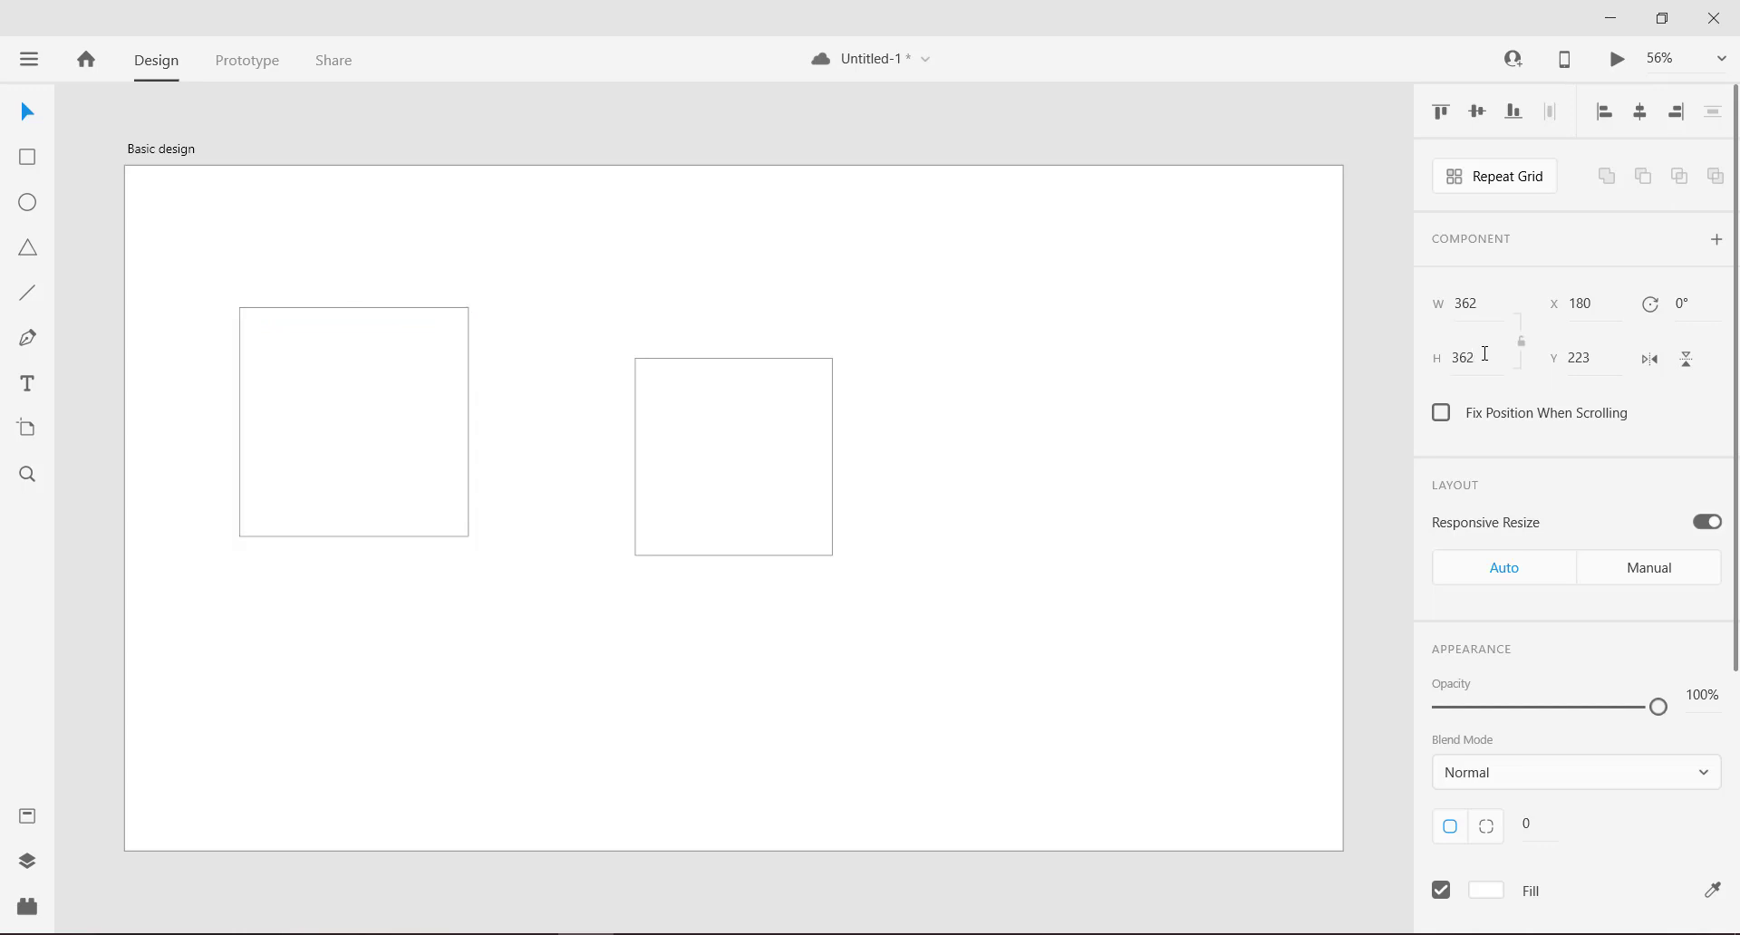
{"action": "left_click_drag", "start_coordinate": [704, 474], "coordinate": [671, 438]}
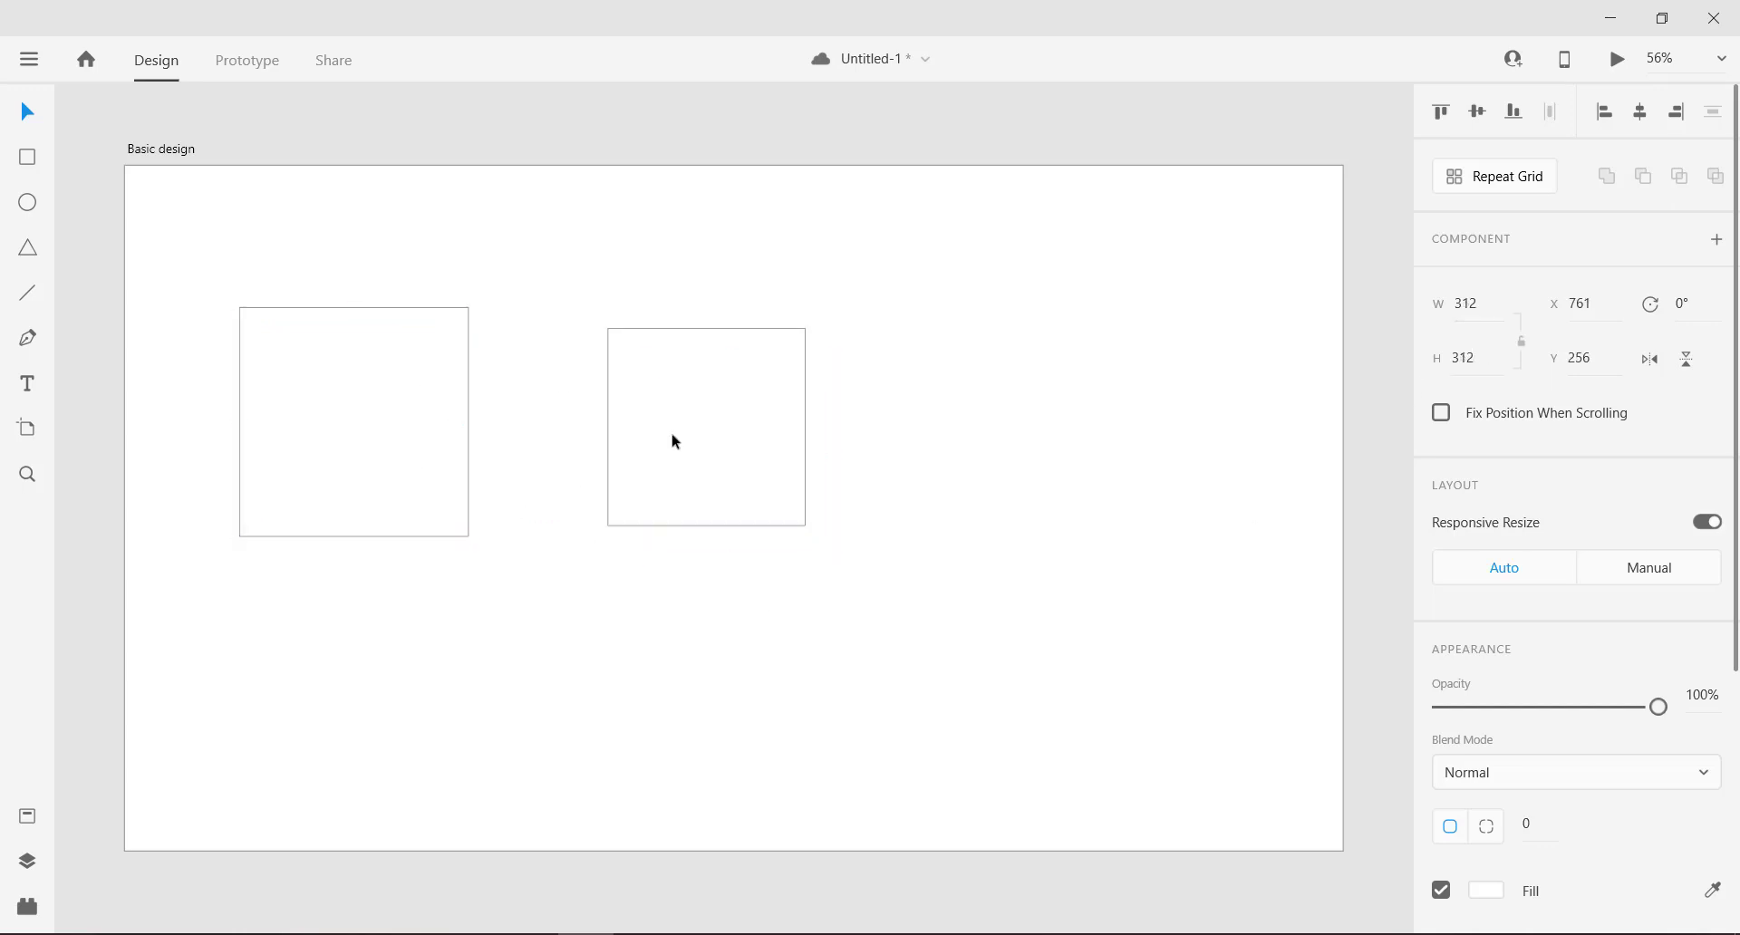
{"action": "left_click", "coordinate": [732, 639]}
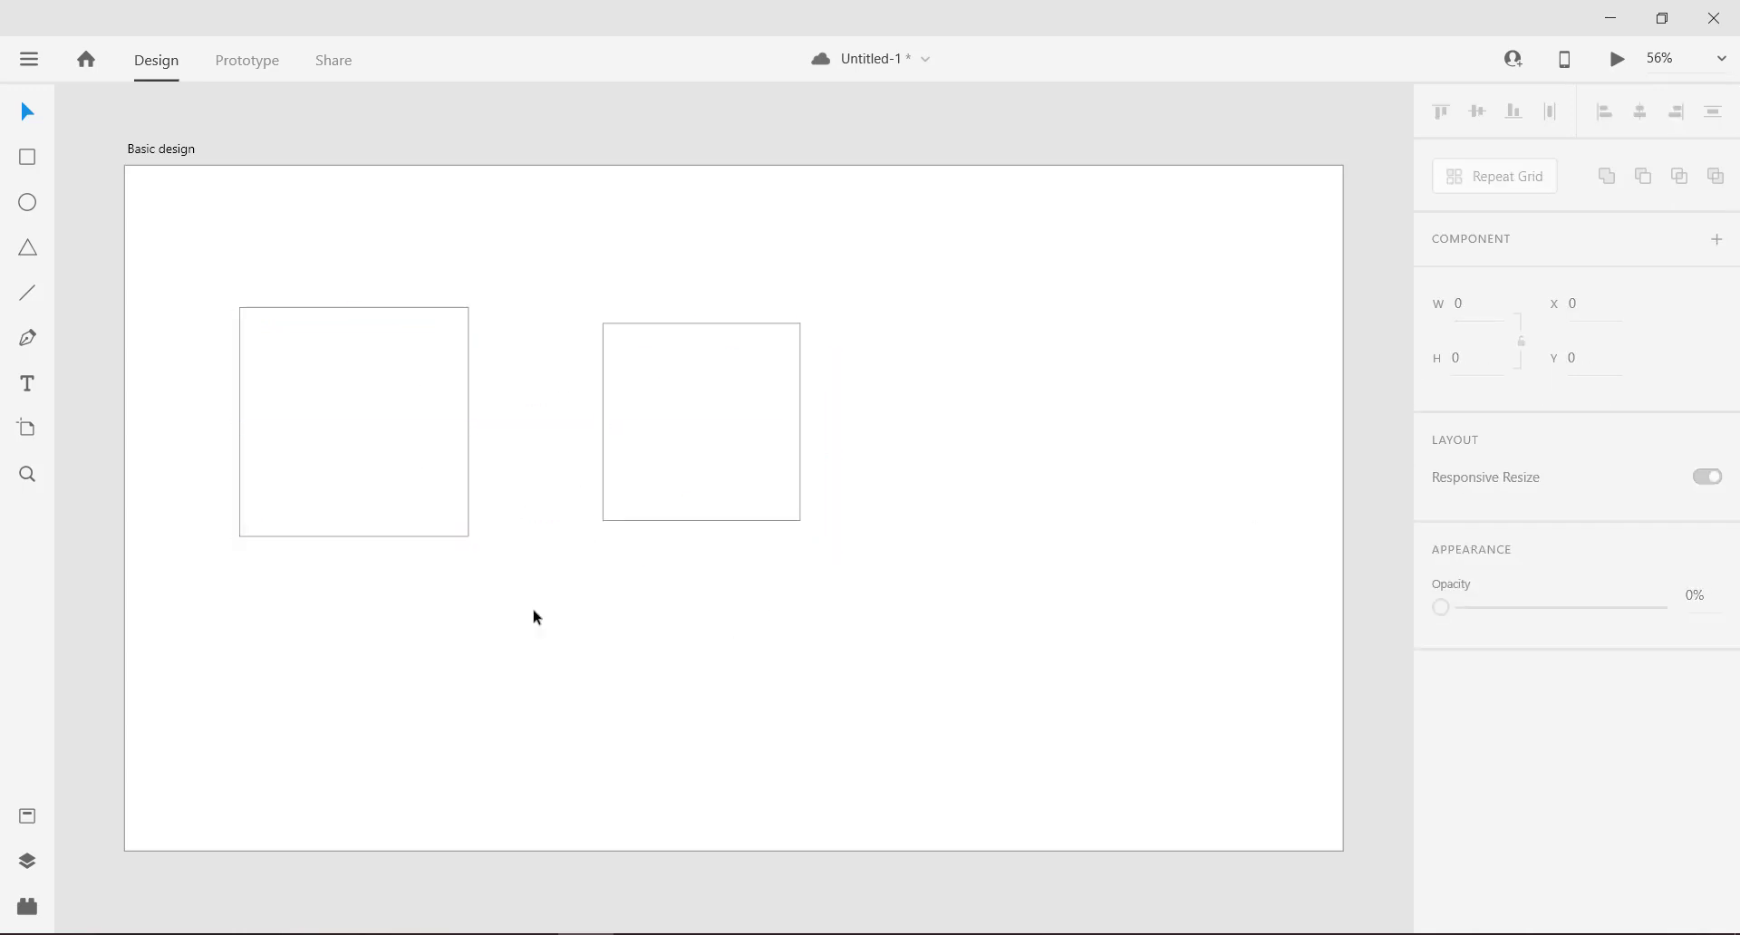
Step: Fill the smaller square with dark purple #4D1A84
{"action": "left_click", "coordinate": [706, 499]}
{"action": "scroll", "coordinate": [1493, 743], "scroll_direction": "down", "scroll_amount": 2}
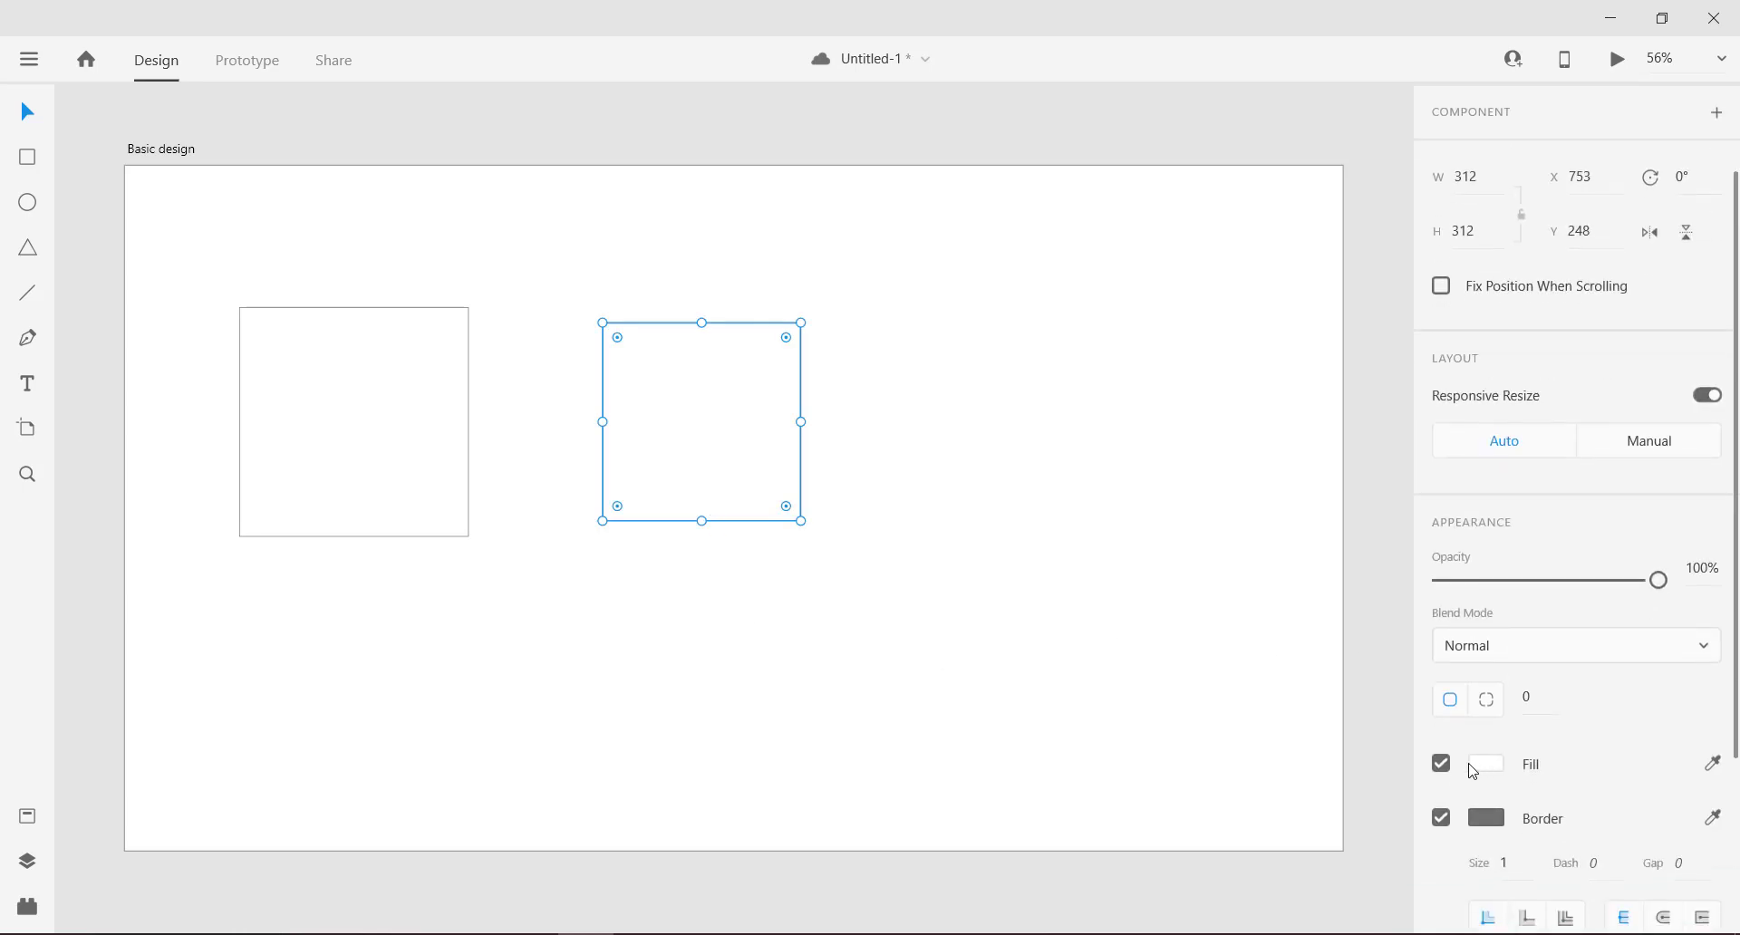
{"action": "left_click", "coordinate": [1495, 767]}
{"action": "left_click", "coordinate": [1308, 709]}
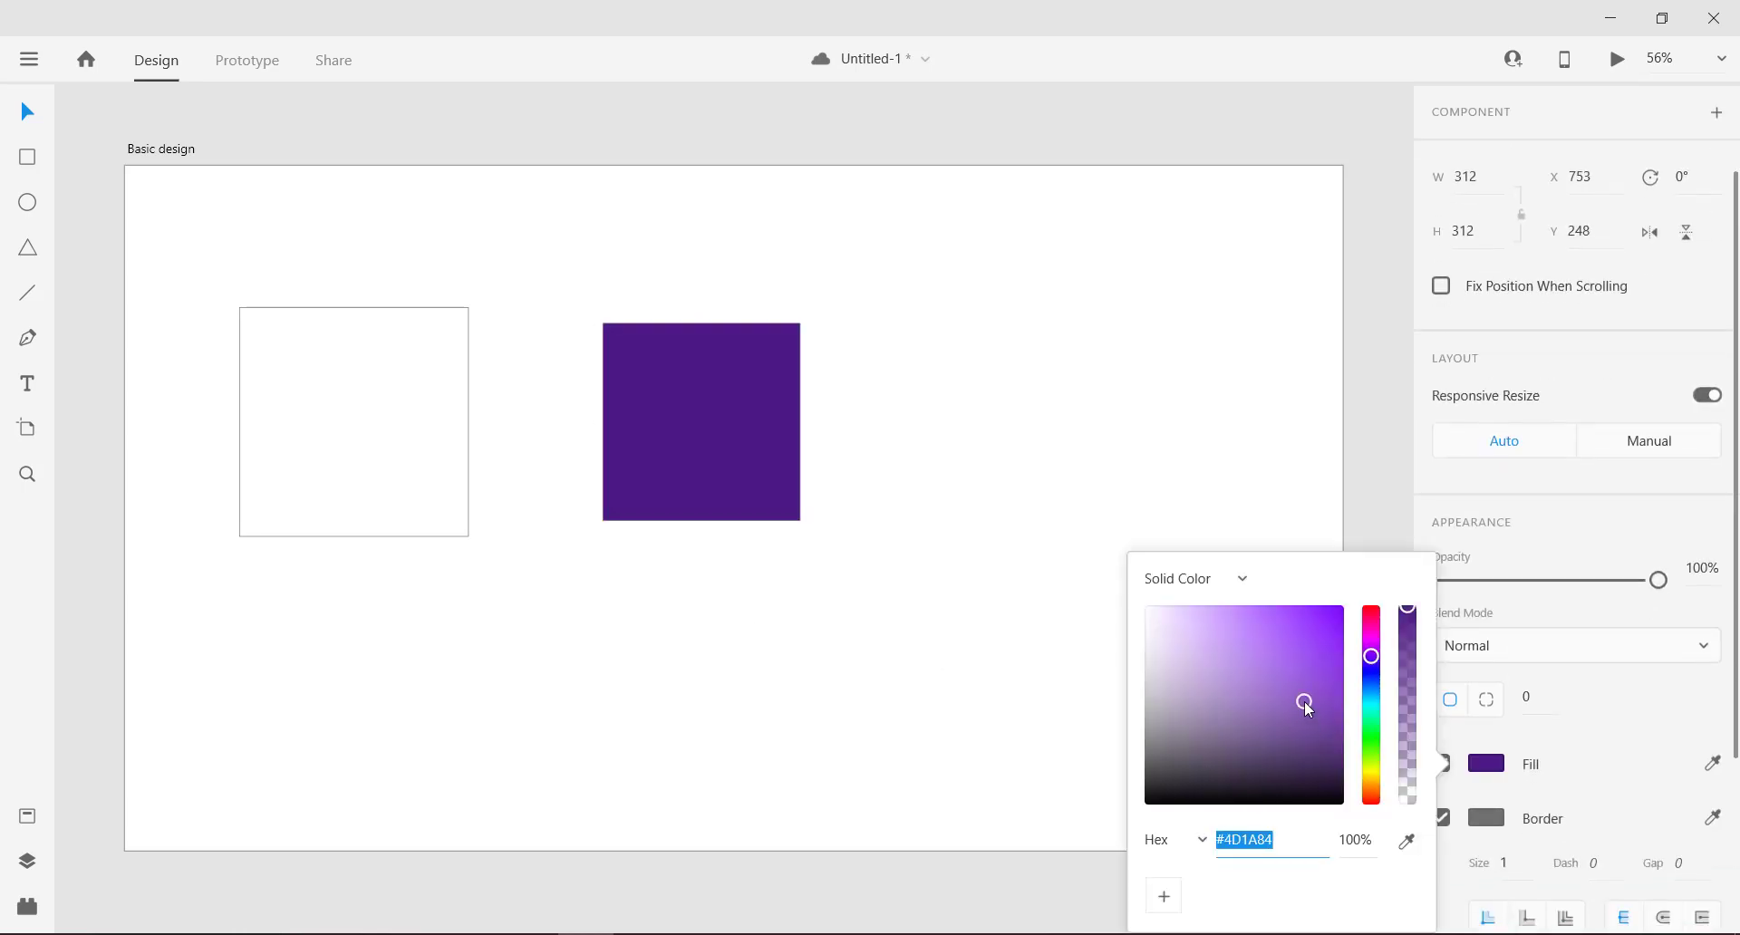
{"action": "left_click", "coordinate": [1224, 478]}
Step: Give the purple square a red border of size 19 with round joins
{"action": "left_click", "coordinate": [723, 517]}
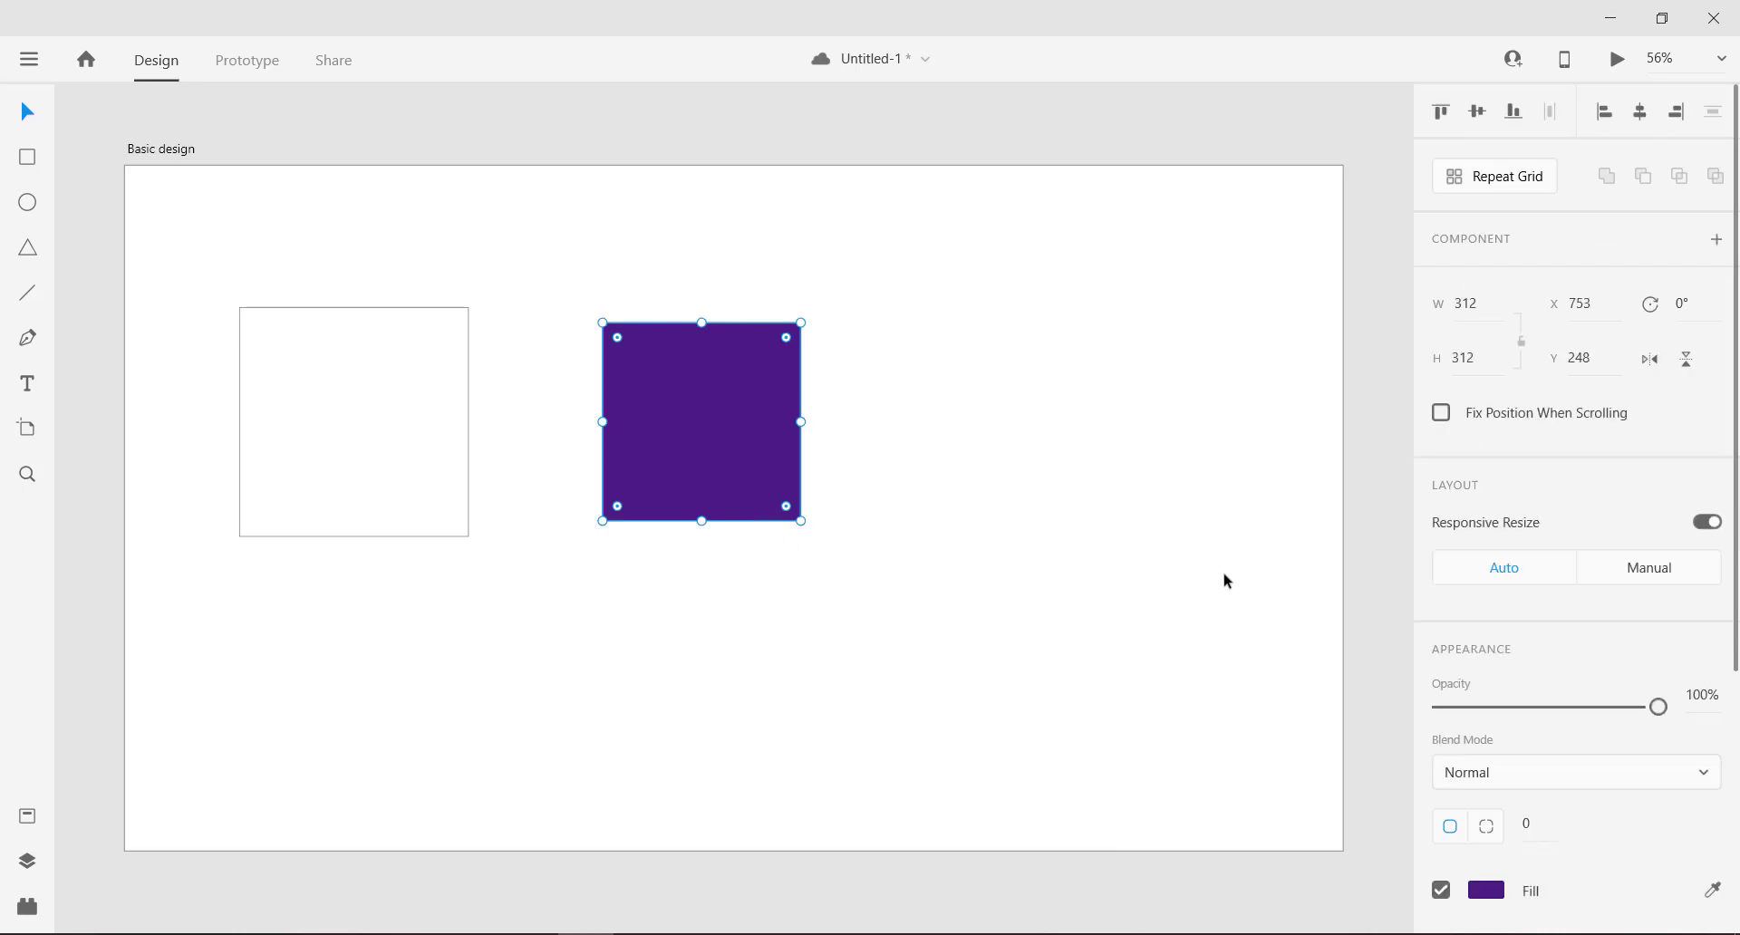
{"action": "scroll", "coordinate": [1495, 722], "scroll_direction": "down", "scroll_amount": 5}
{"action": "left_click", "coordinate": [1485, 693]}
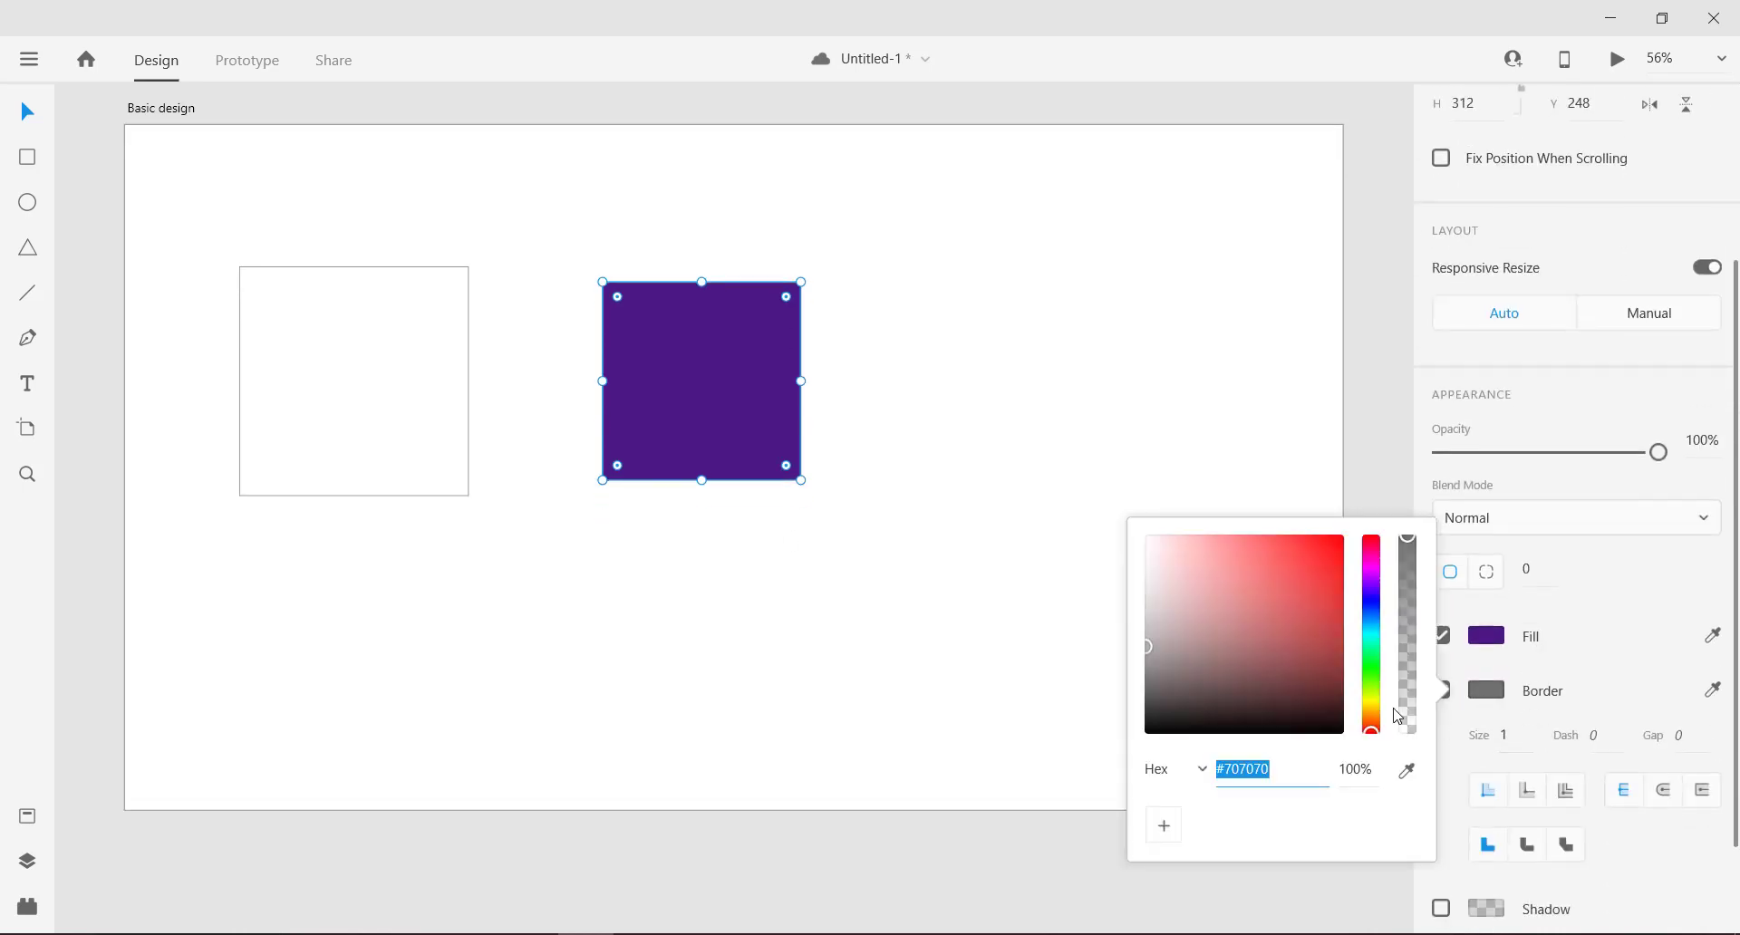
{"action": "left_click", "coordinate": [1323, 577]}
{"action": "scroll", "coordinate": [1616, 793], "scroll_direction": "down", "scroll_amount": 2}
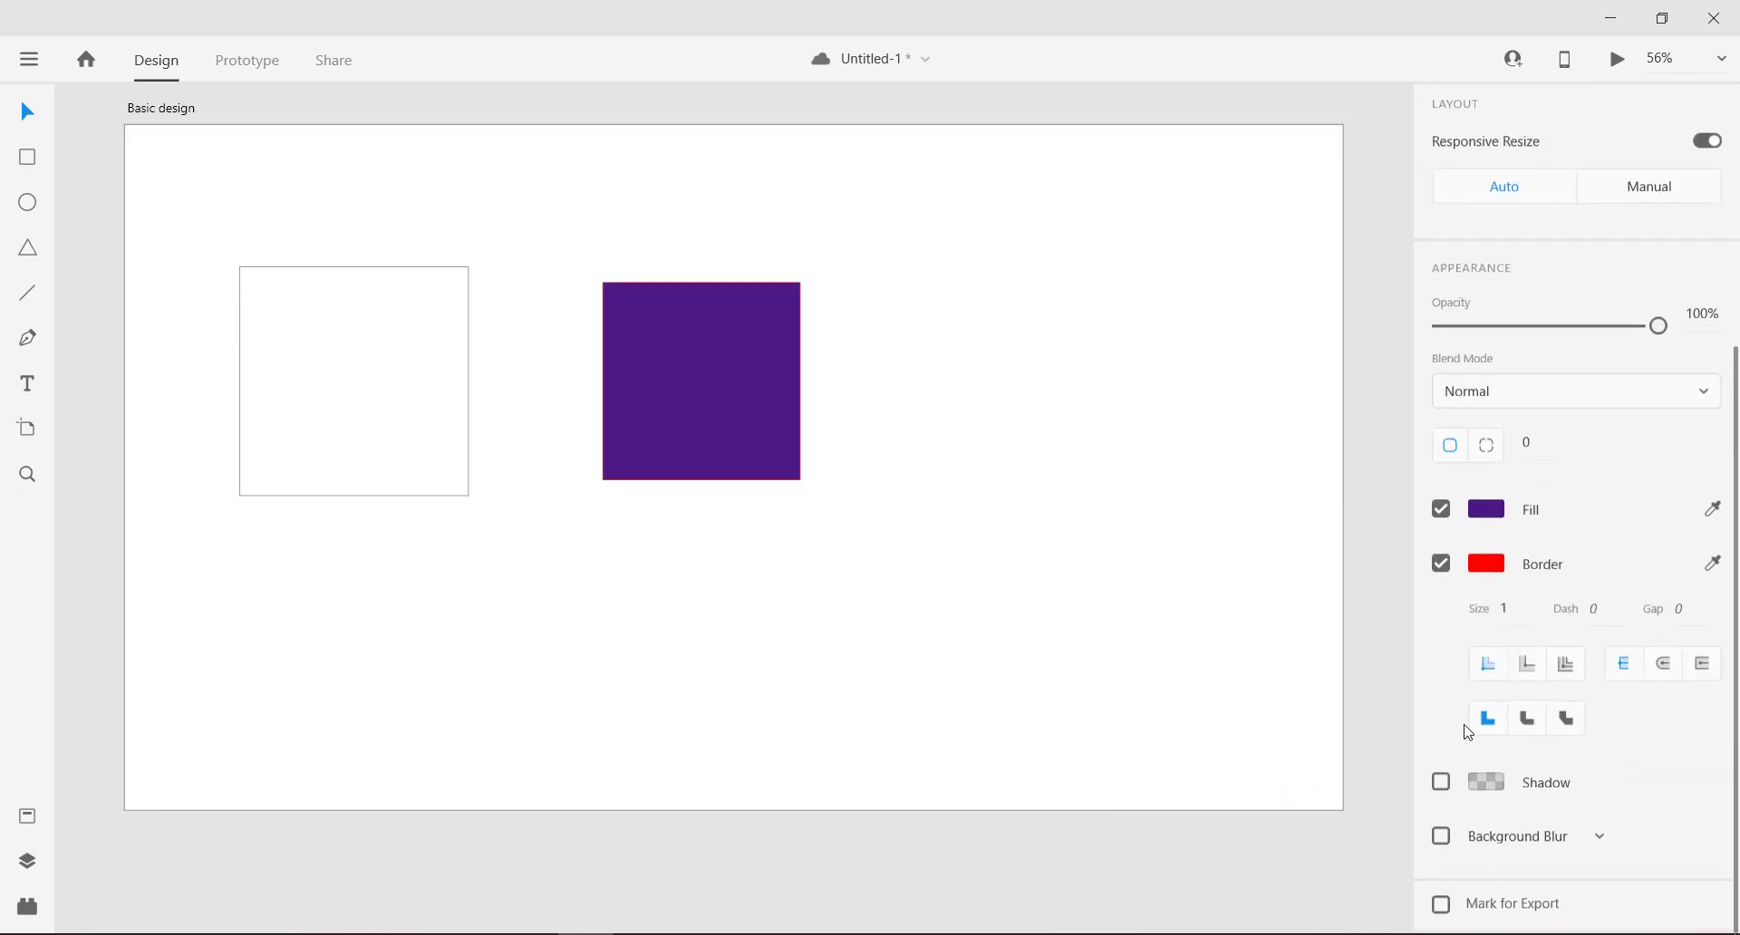
{"action": "left_click_drag", "start_coordinate": [1517, 599], "coordinate": [1523, 417]}
{"action": "mouse_move", "coordinate": [1593, 608]}
{"action": "left_mouse_down"}
{"action": "mouse_move", "coordinate": [1600, 516]}
{"action": "mouse_move", "coordinate": [1610, 605]}
{"action": "left_mouse_up"}
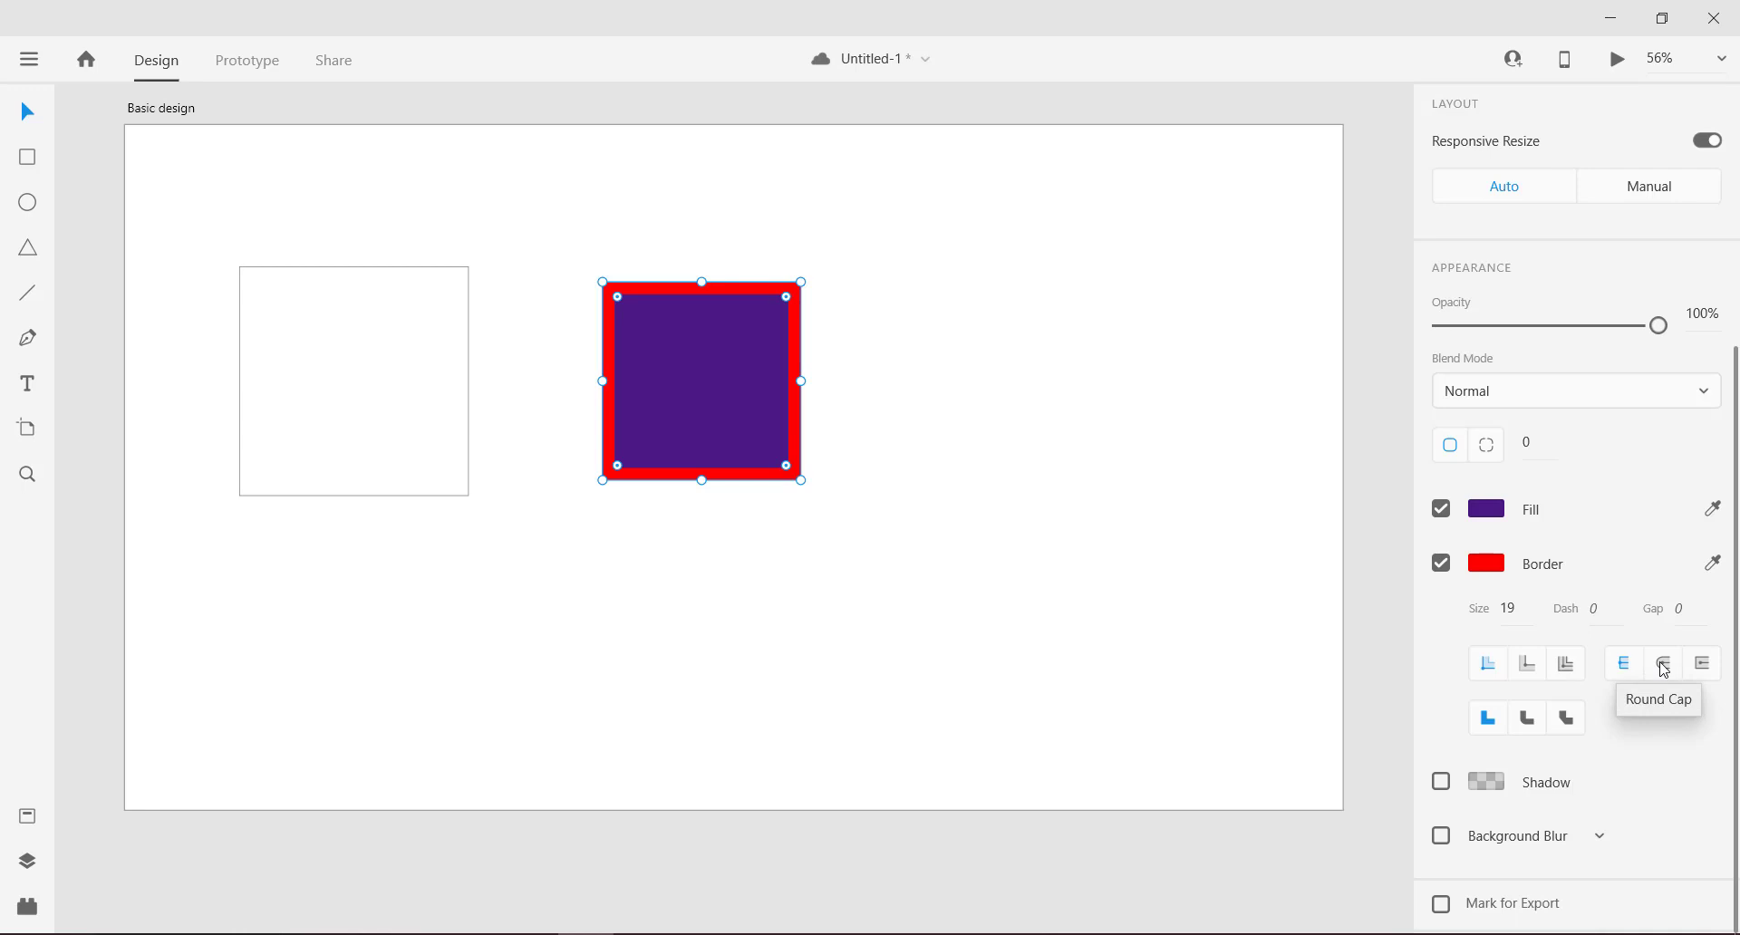
{"action": "left_click", "coordinate": [1525, 726]}
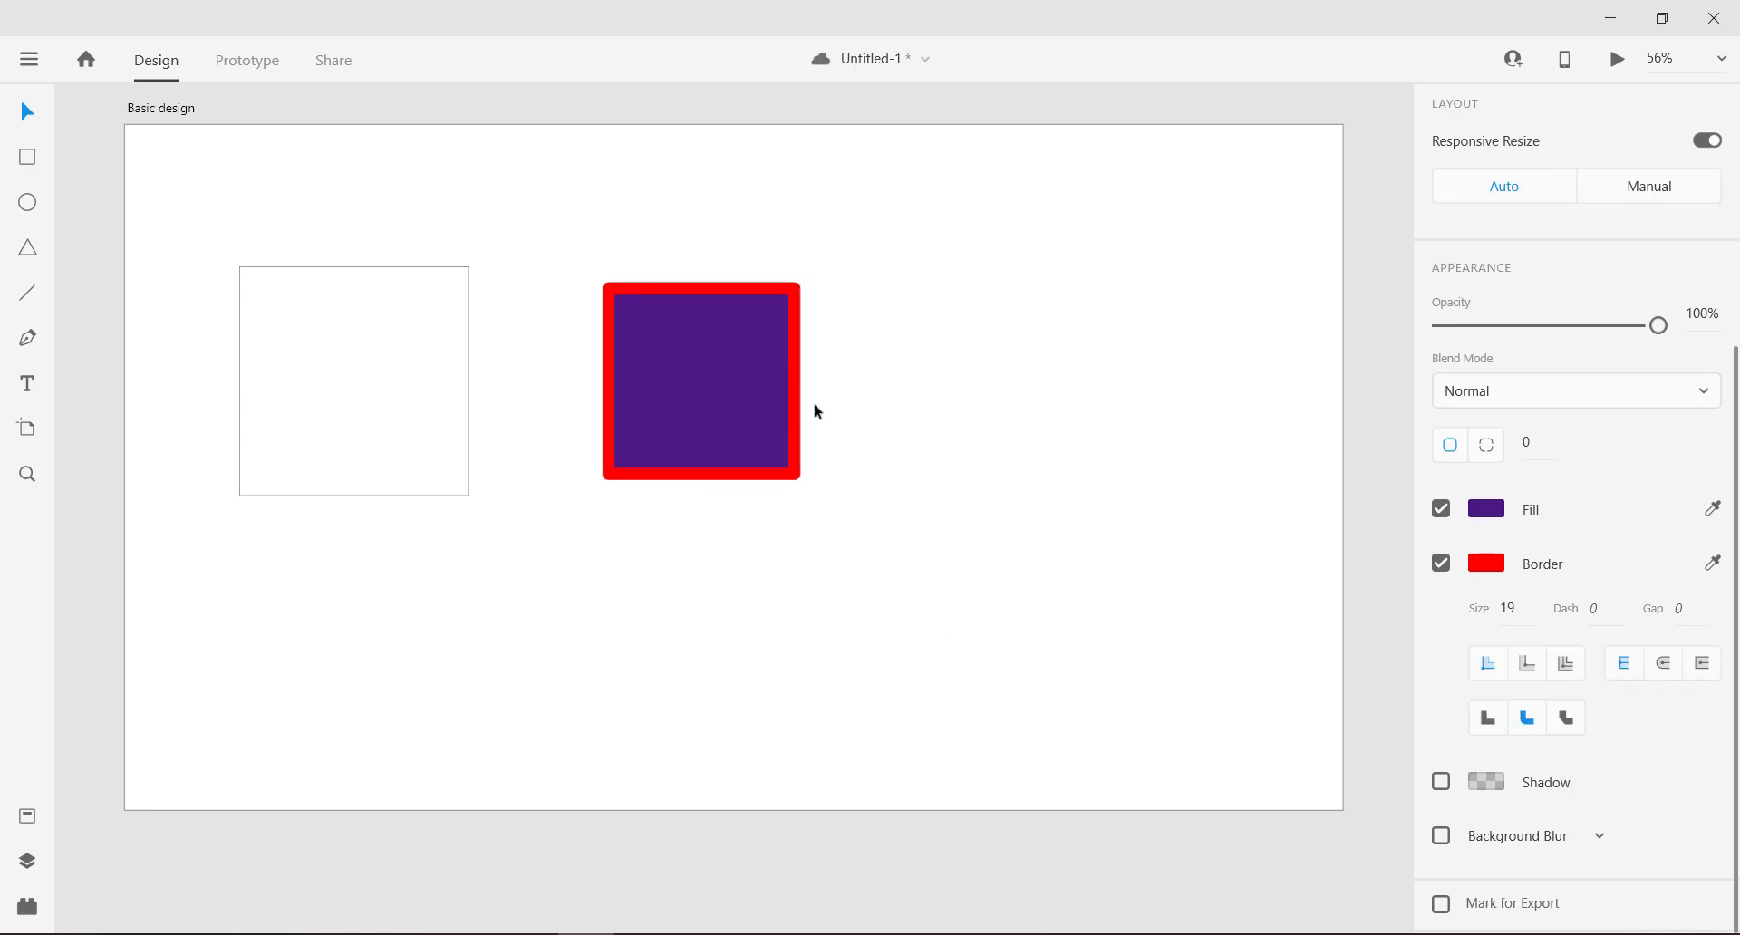
{"action": "left_click", "coordinate": [567, 251]}
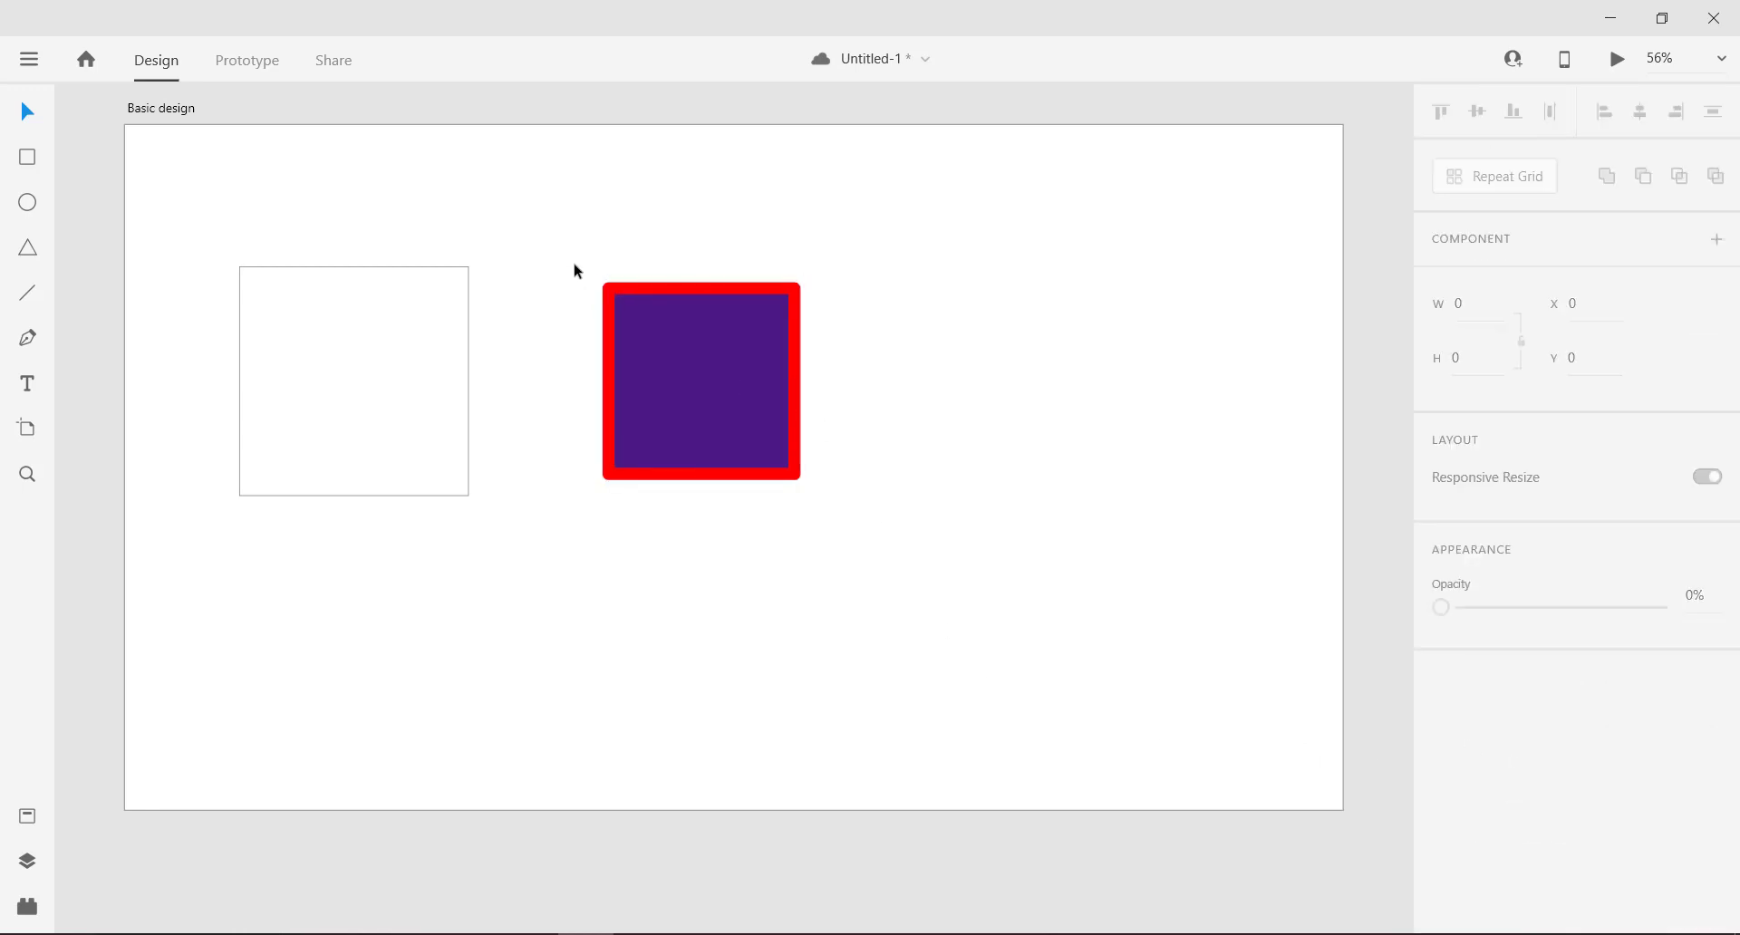
Step: Turn off the purple square's border
{"action": "scroll", "coordinate": [576, 270], "scroll_direction": "up", "scroll_amount": 3}
{"action": "scroll", "coordinate": [602, 319], "scroll_direction": "down", "scroll_amount": 3}
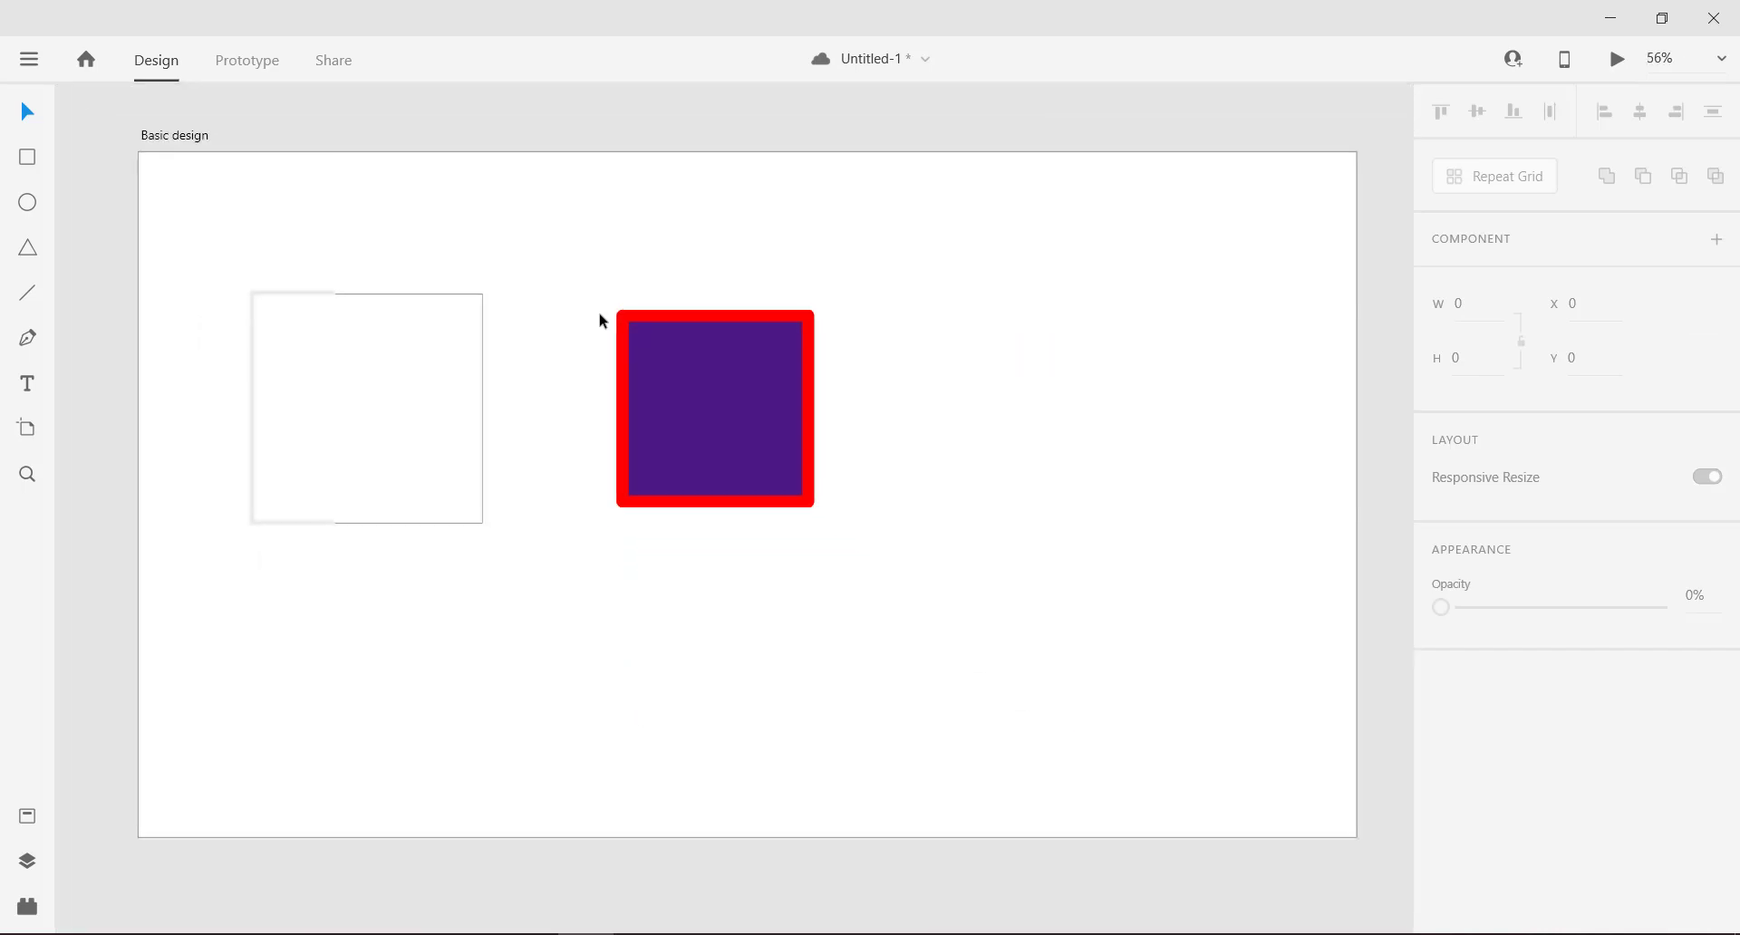
{"action": "left_click", "coordinate": [650, 374]}
{"action": "scroll", "coordinate": [1517, 709], "scroll_direction": "down", "scroll_amount": 2}
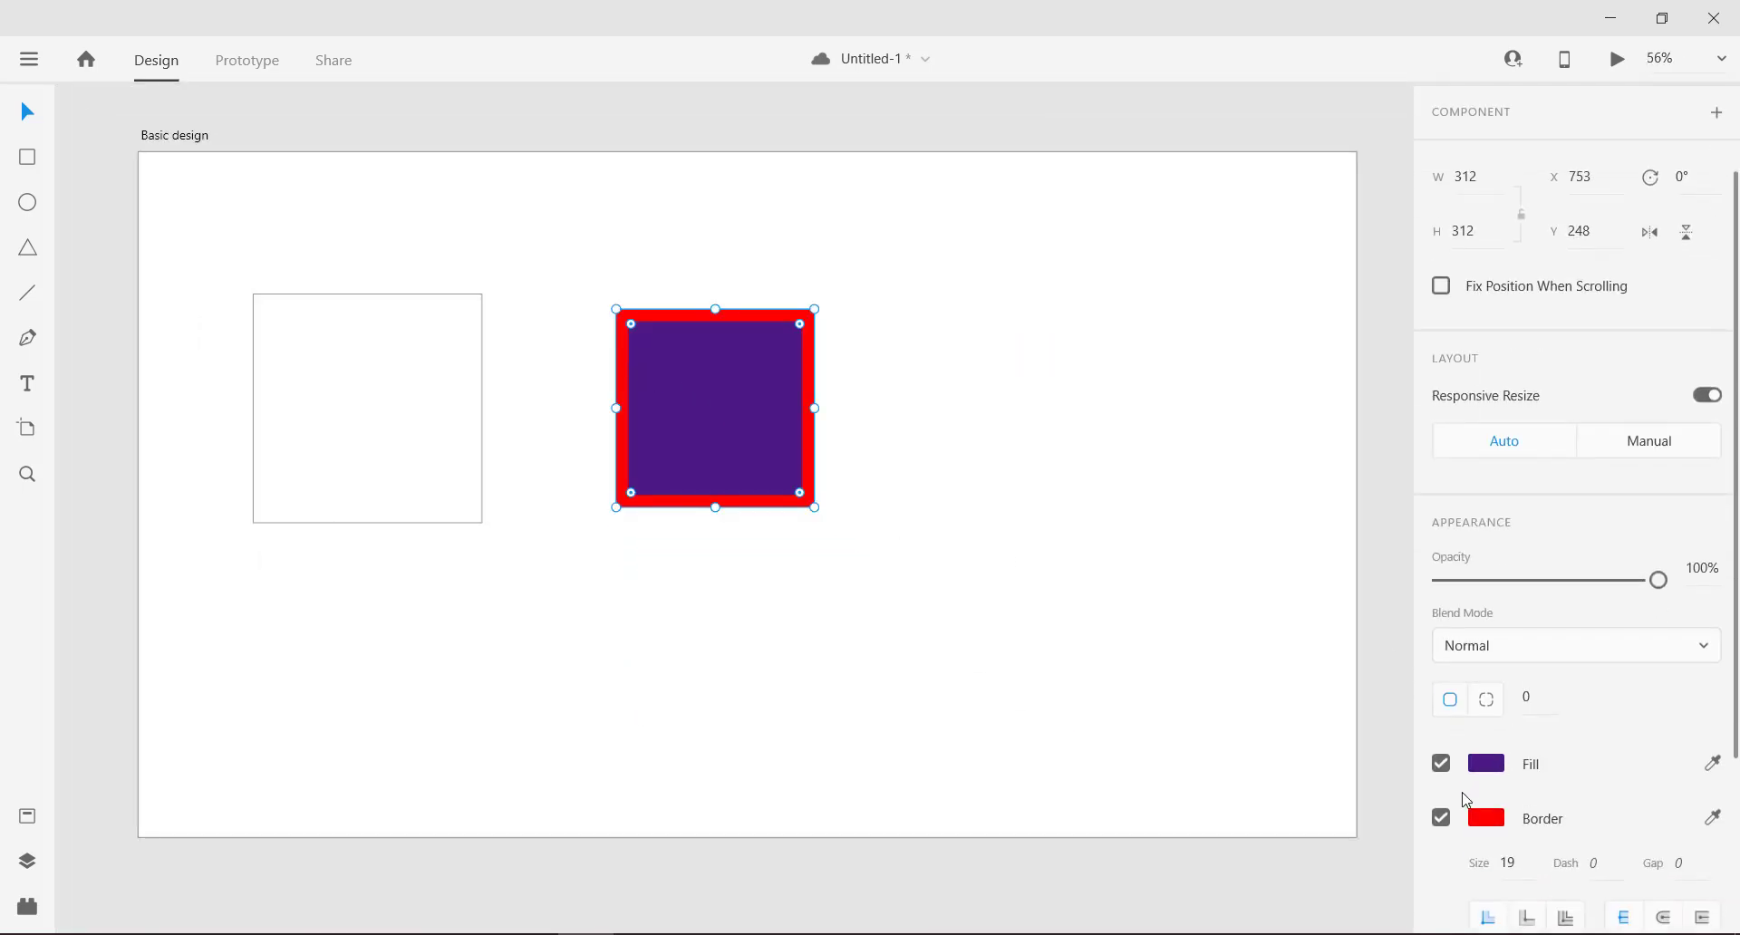
{"action": "left_click", "coordinate": [1441, 818]}
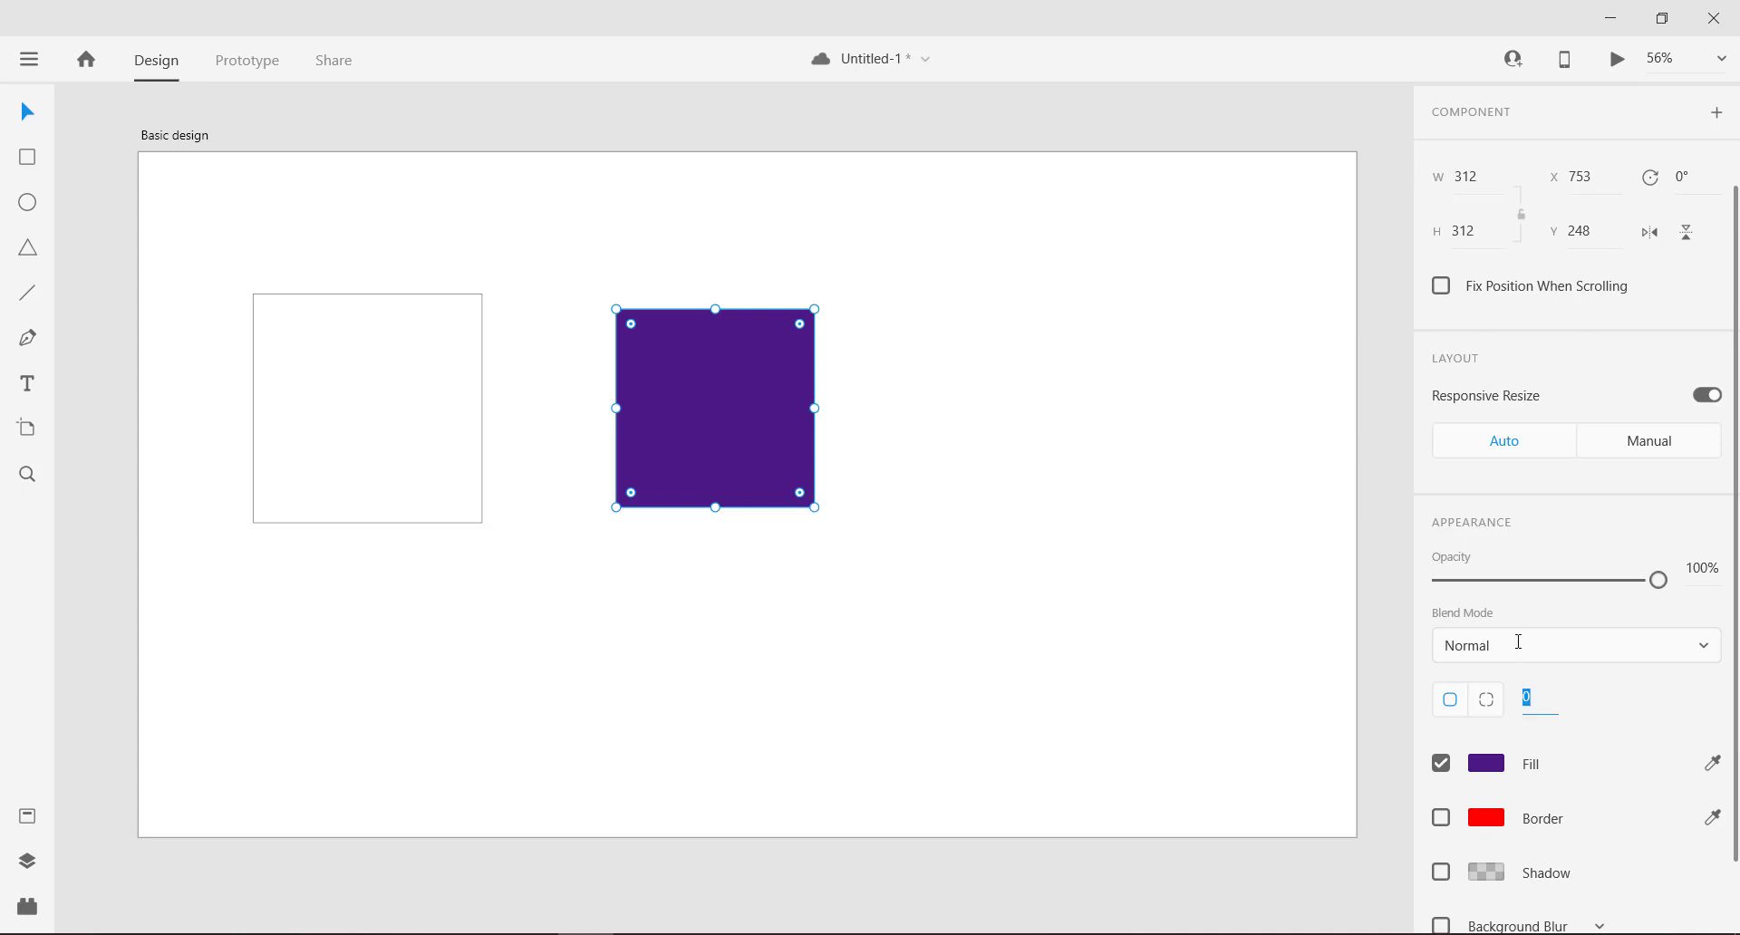
Step: Try a corner radius of 35 on the purple square and undo the rounding
{"action": "left_click", "coordinate": [1526, 697]}
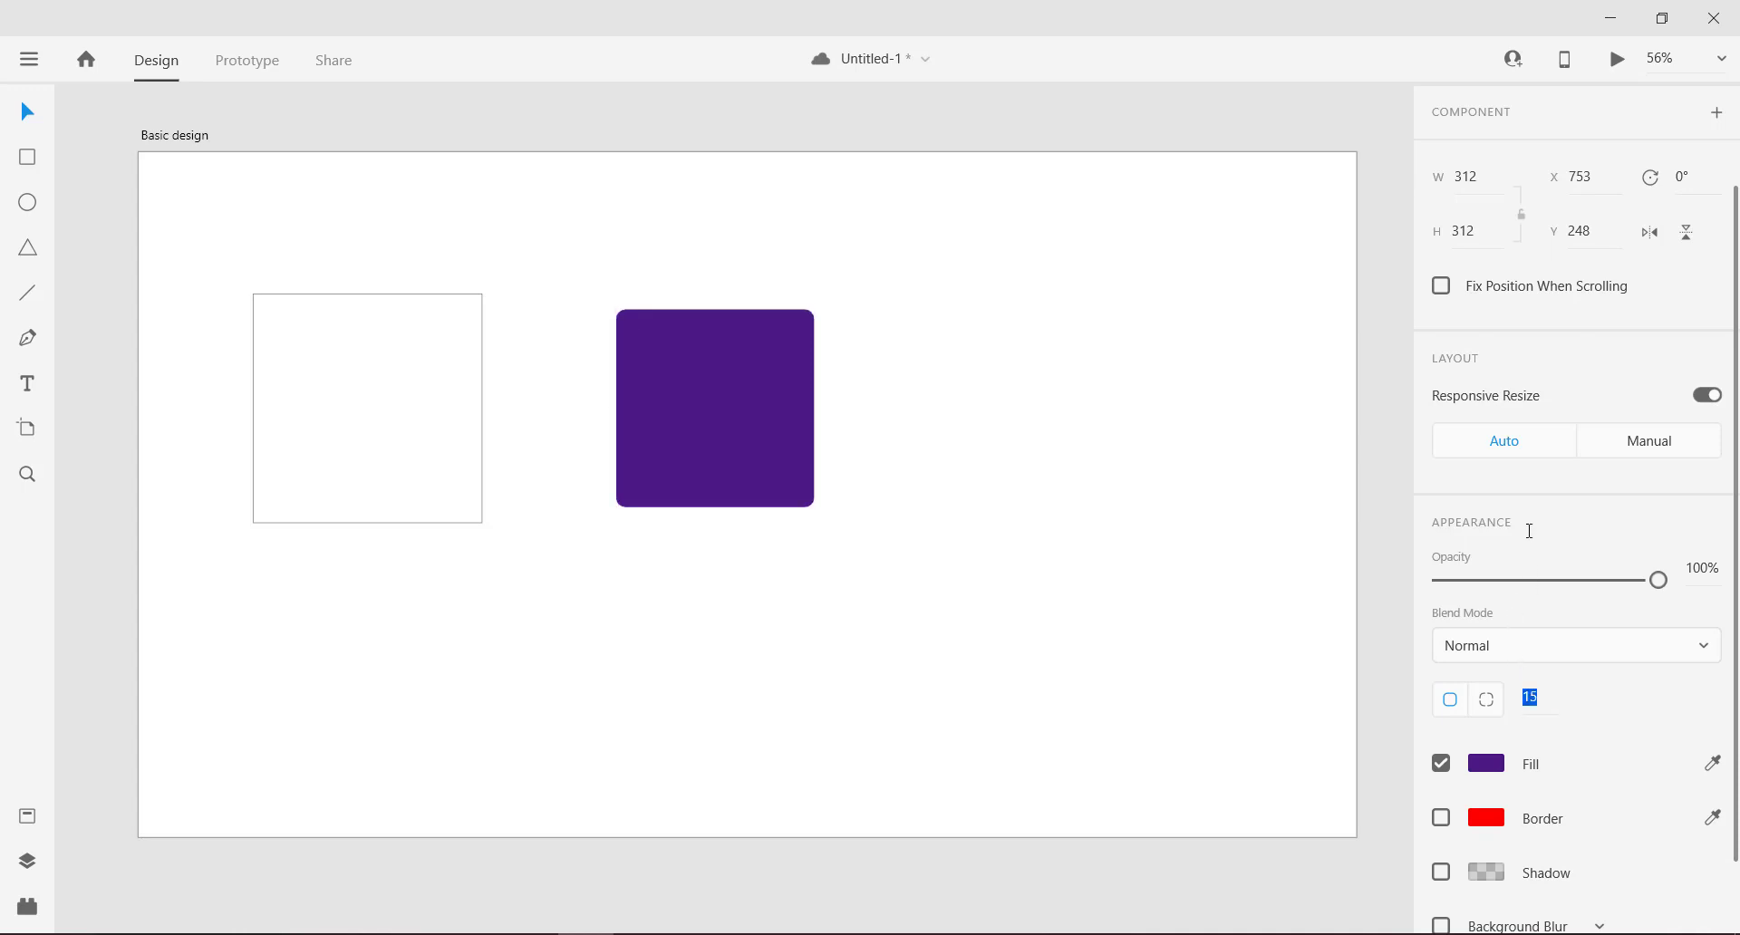
{"action": "type", "text": "35"}
{"action": "key", "text": "Return"}
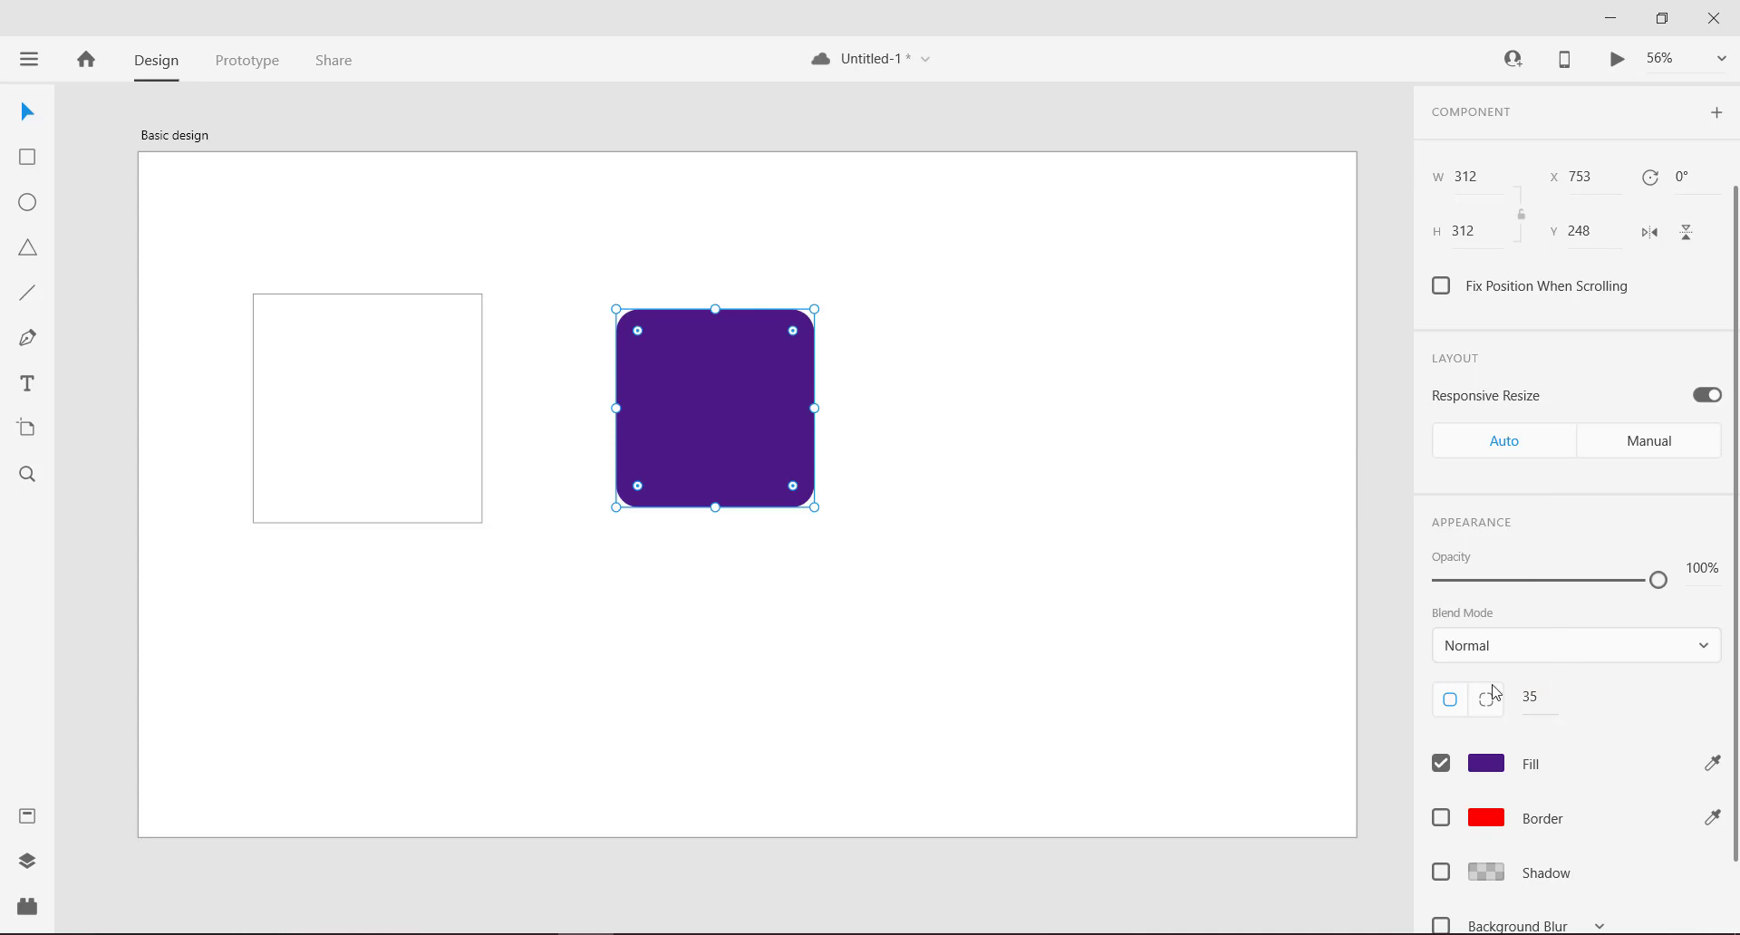
{"action": "left_click", "coordinate": [699, 350]}
{"action": "key", "text": "ctrl+z"}
{"action": "key", "text": "ctrl+z"}
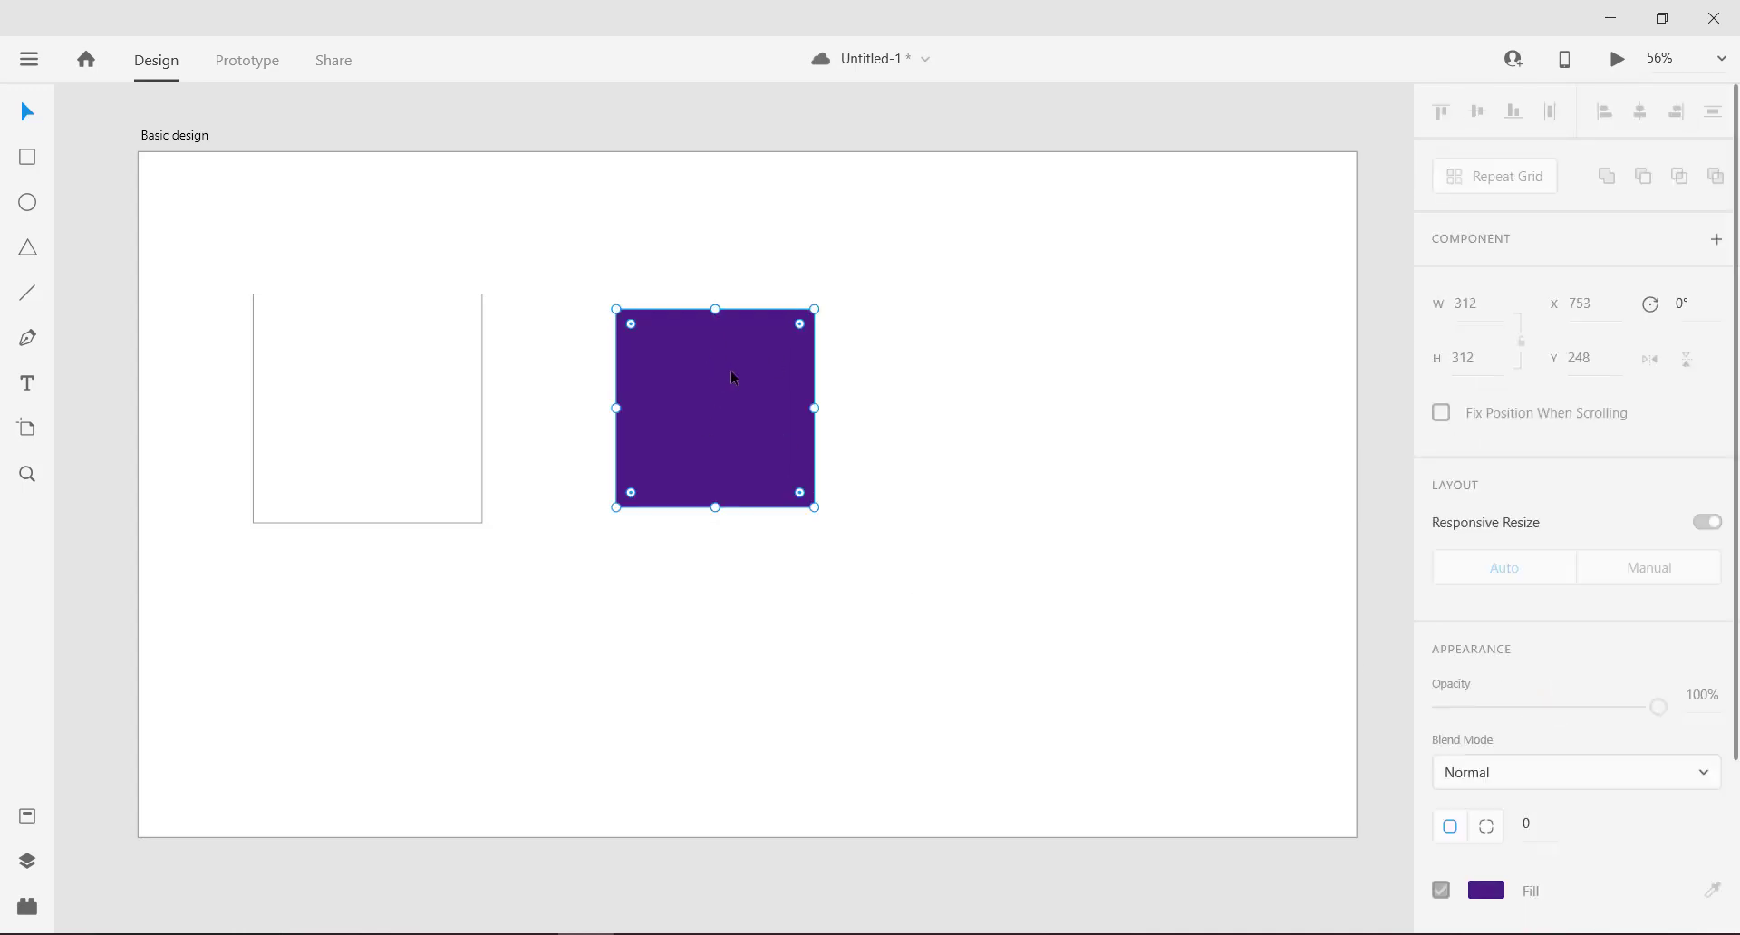
Step: Round all corners of the purple square directly on the canvas to a radius of about 15
{"action": "left_click", "coordinate": [823, 392]}
{"action": "scroll", "coordinate": [785, 380], "scroll_direction": "up", "scroll_amount": 1}
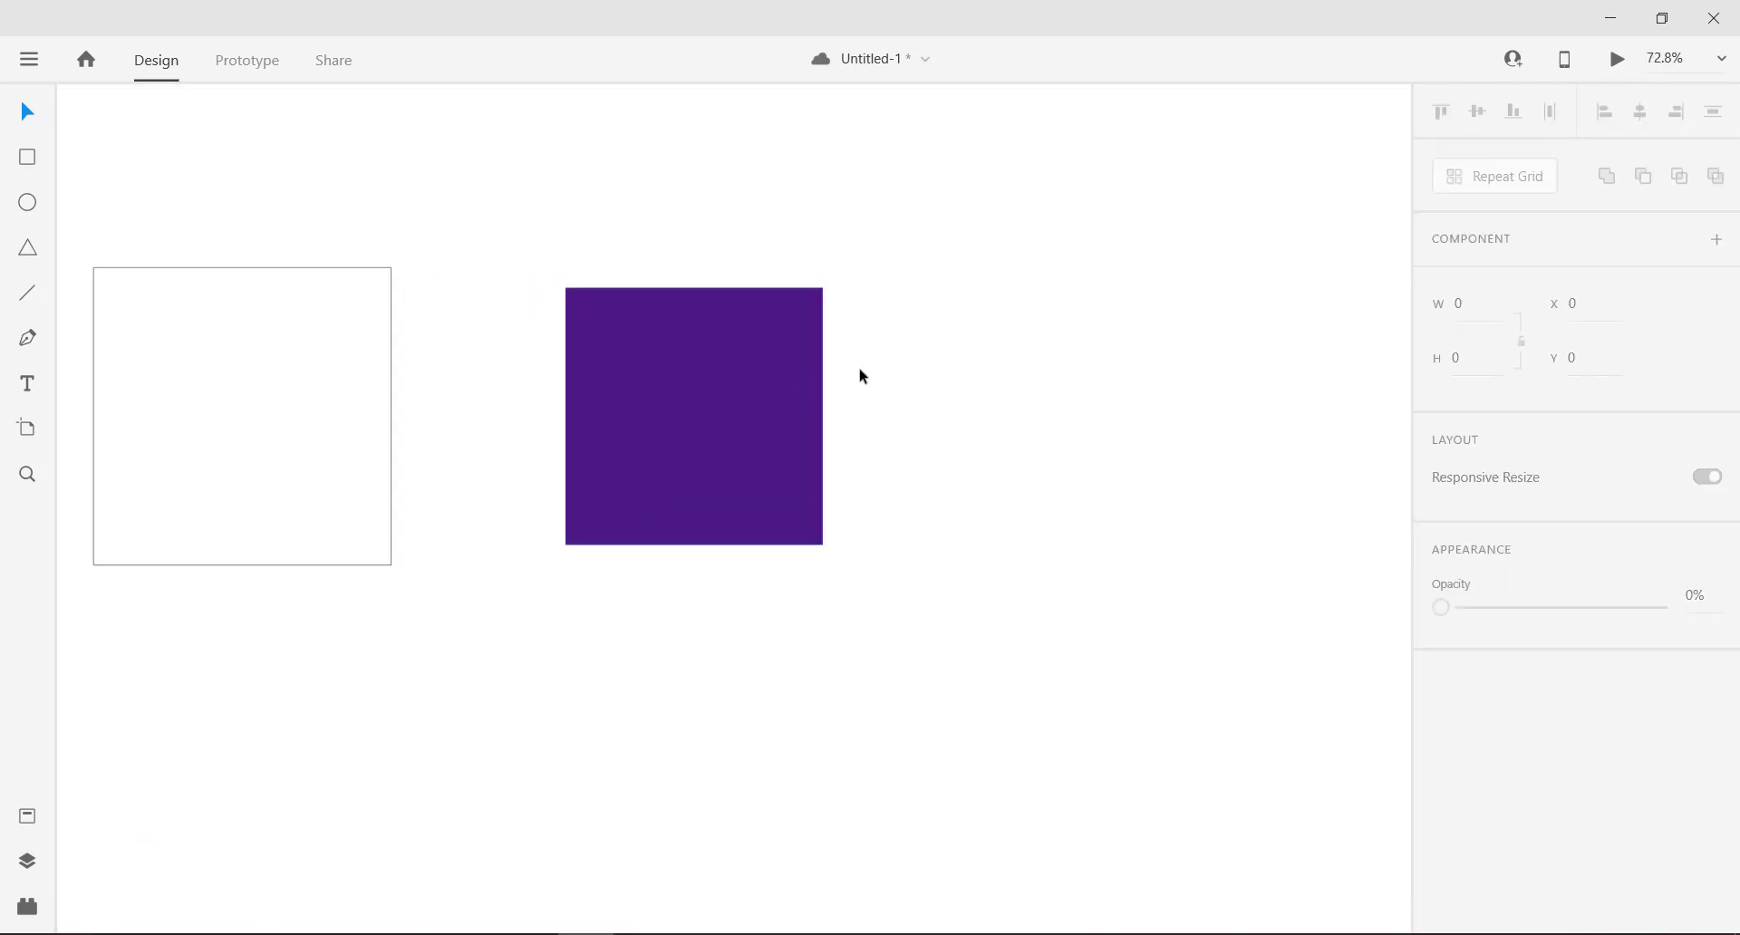
{"action": "left_click", "coordinate": [781, 334]}
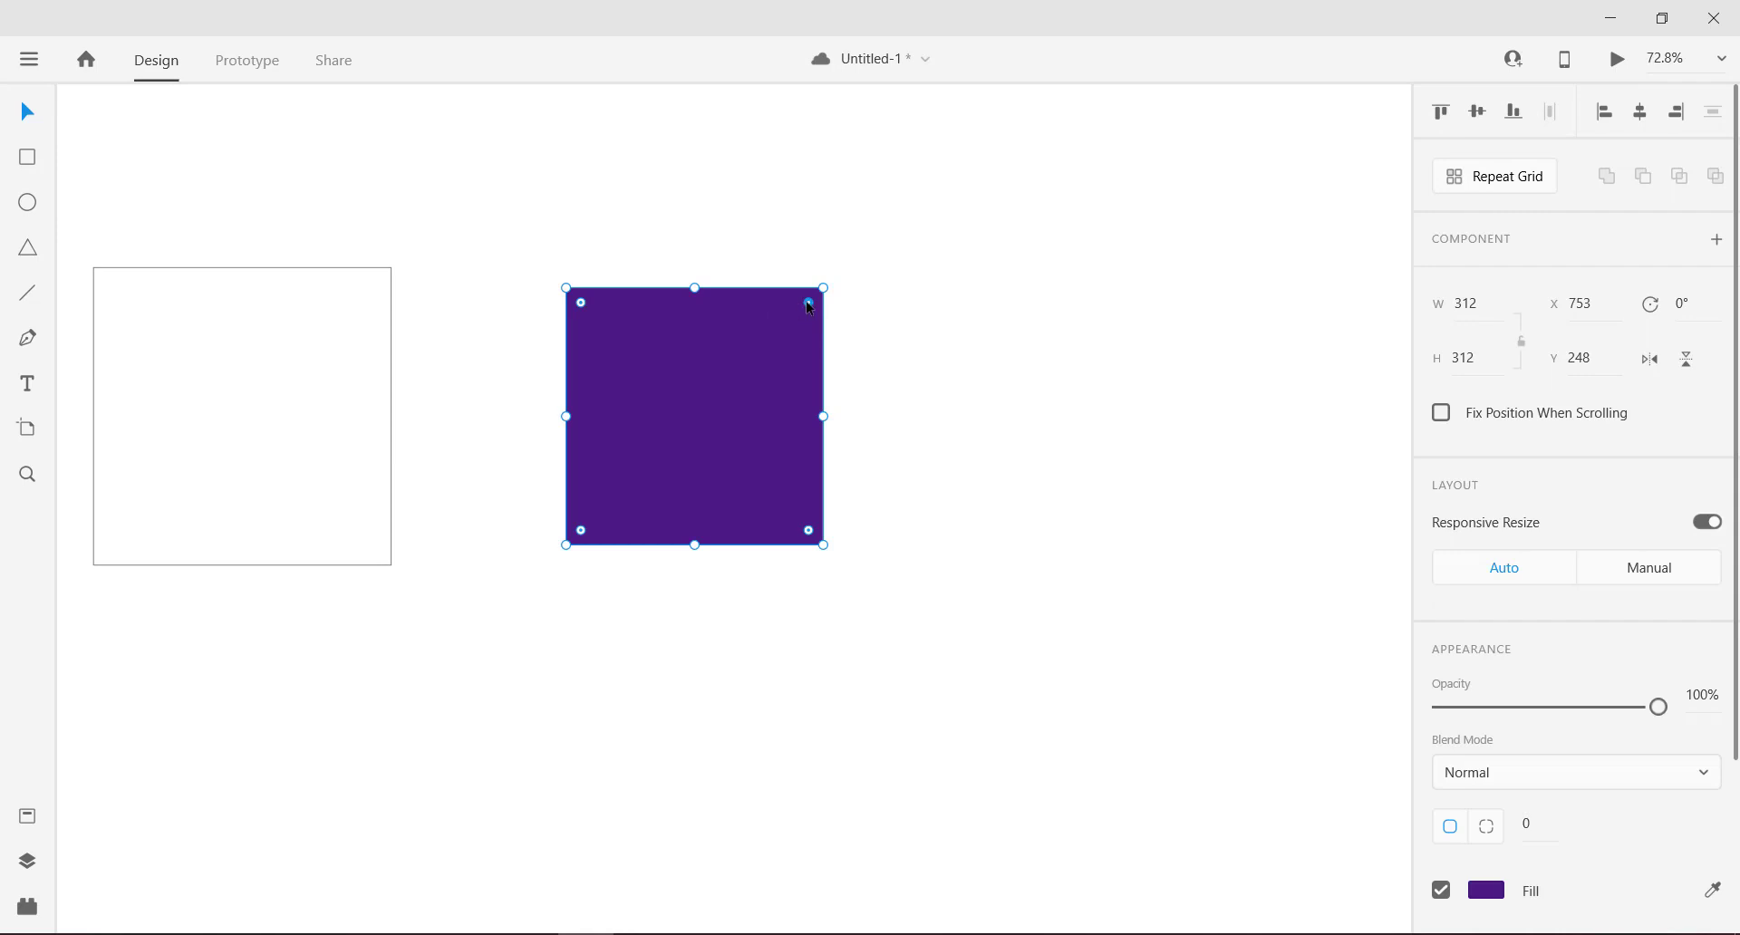
{"action": "left_click_drag", "start_coordinate": [807, 302], "coordinate": [799, 304]}
{"action": "mouse_move", "coordinate": [801, 308]}
{"action": "left_mouse_down"}
{"action": "mouse_move", "coordinate": [754, 355]}
{"action": "mouse_move", "coordinate": [812, 300]}
{"action": "left_mouse_up"}
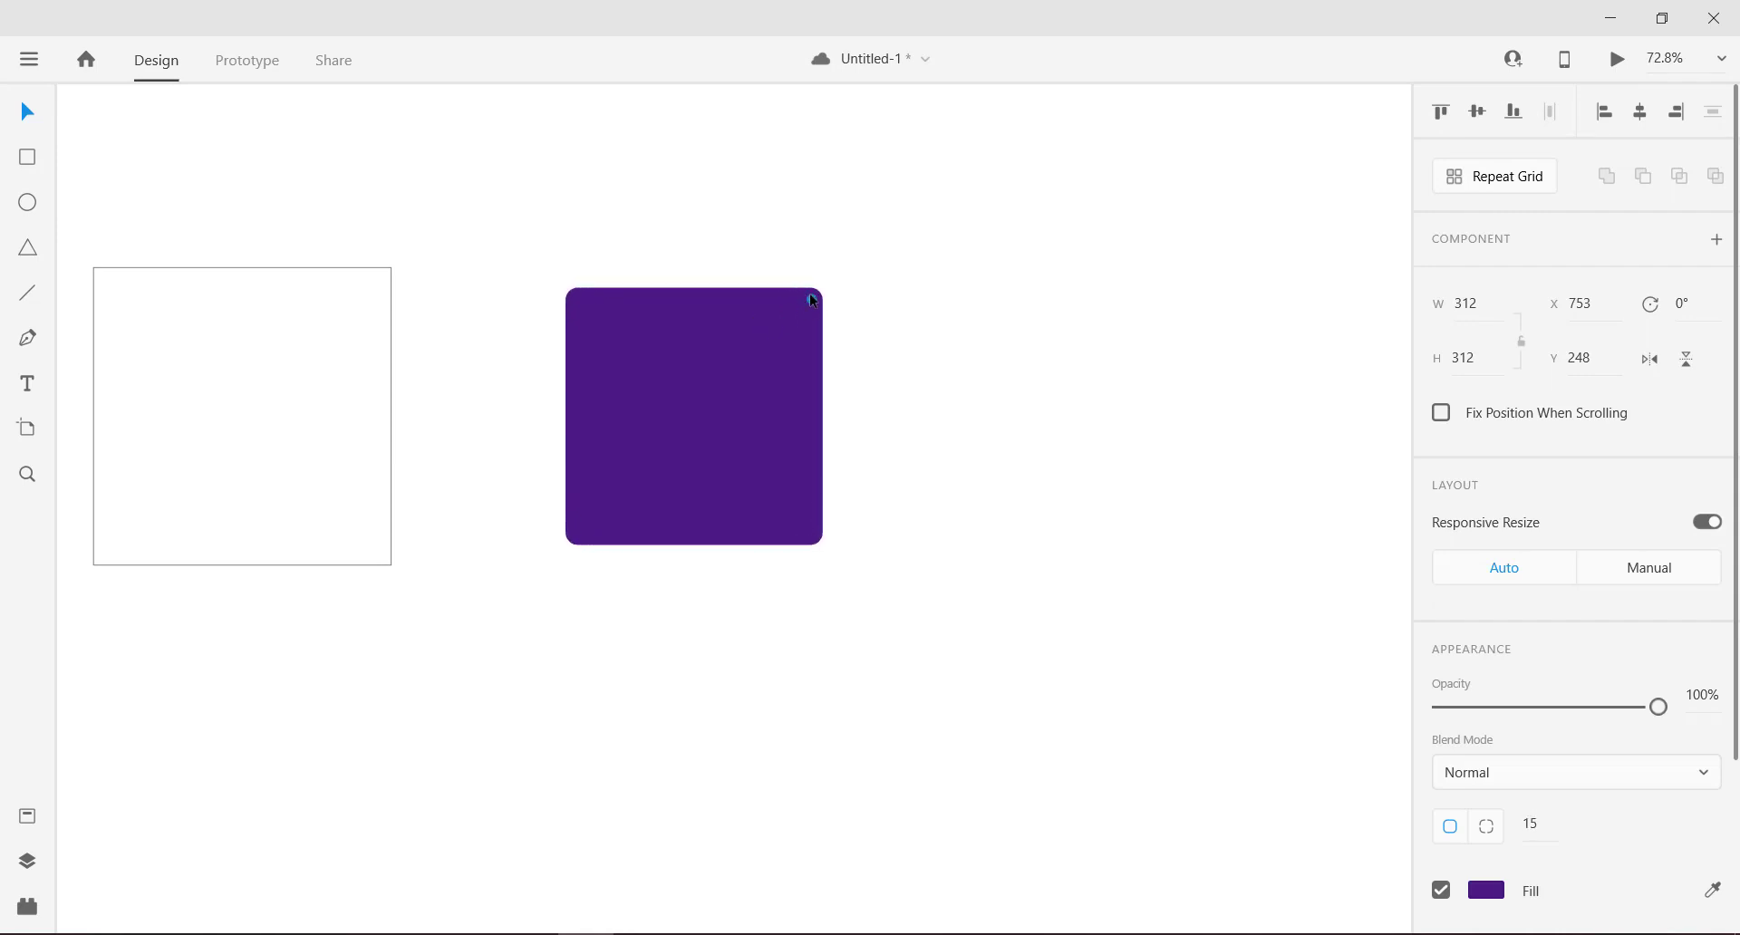
{"action": "left_click", "coordinate": [923, 340]}
Step: Delete the white square and move the purple one near the artboard's upper-left corner, at about X 66, Y 131
{"action": "scroll", "coordinate": [998, 388], "scroll_direction": "left", "scroll_amount": 3}
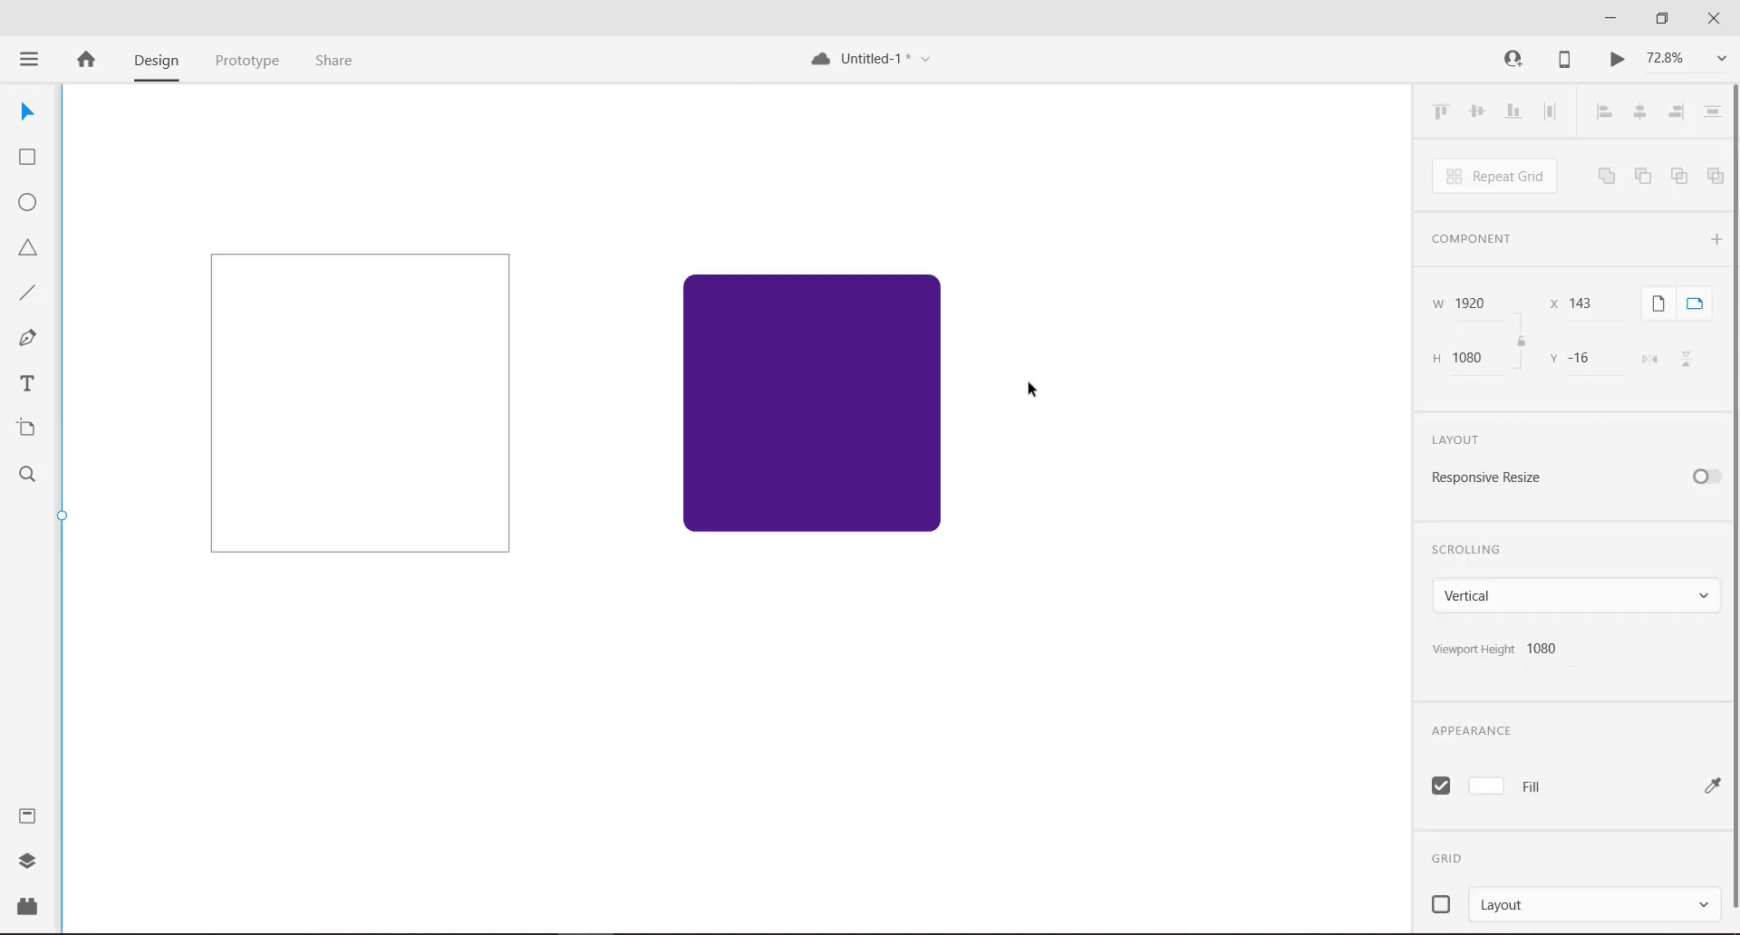
{"action": "scroll", "coordinate": [1030, 388], "scroll_direction": "down", "scroll_amount": 3}
{"action": "left_click", "coordinate": [715, 427]}
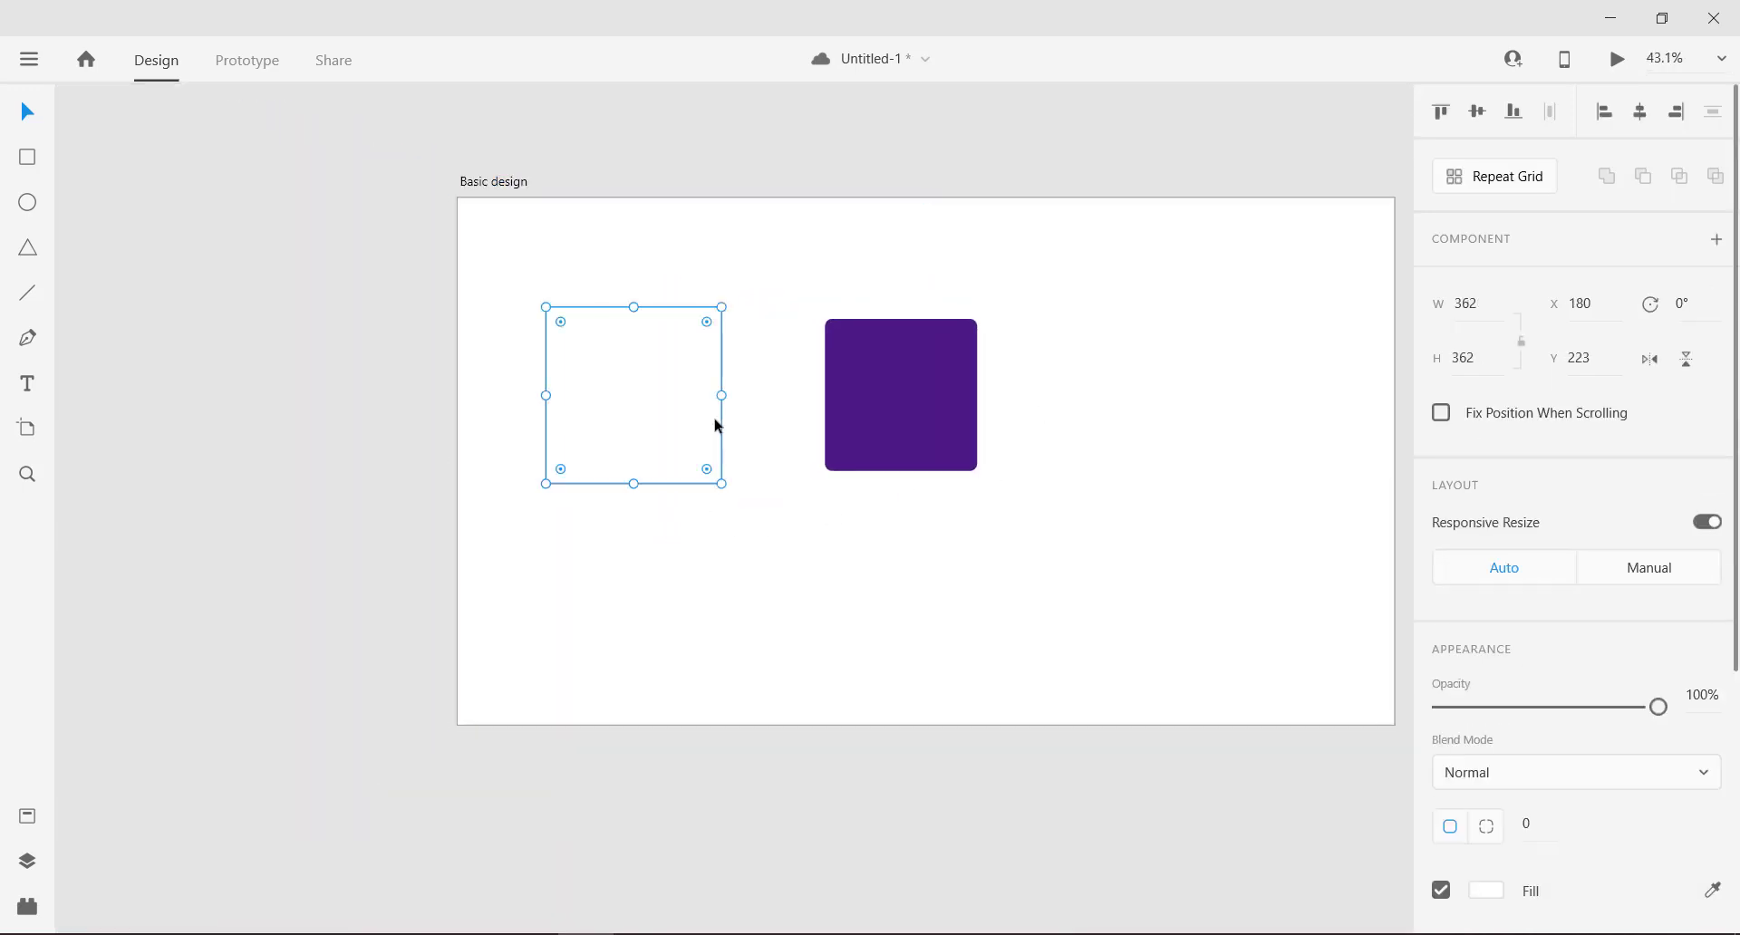
{"action": "key", "text": "Delete"}
{"action": "left_click_drag", "start_coordinate": [866, 391], "coordinate": [532, 334]}
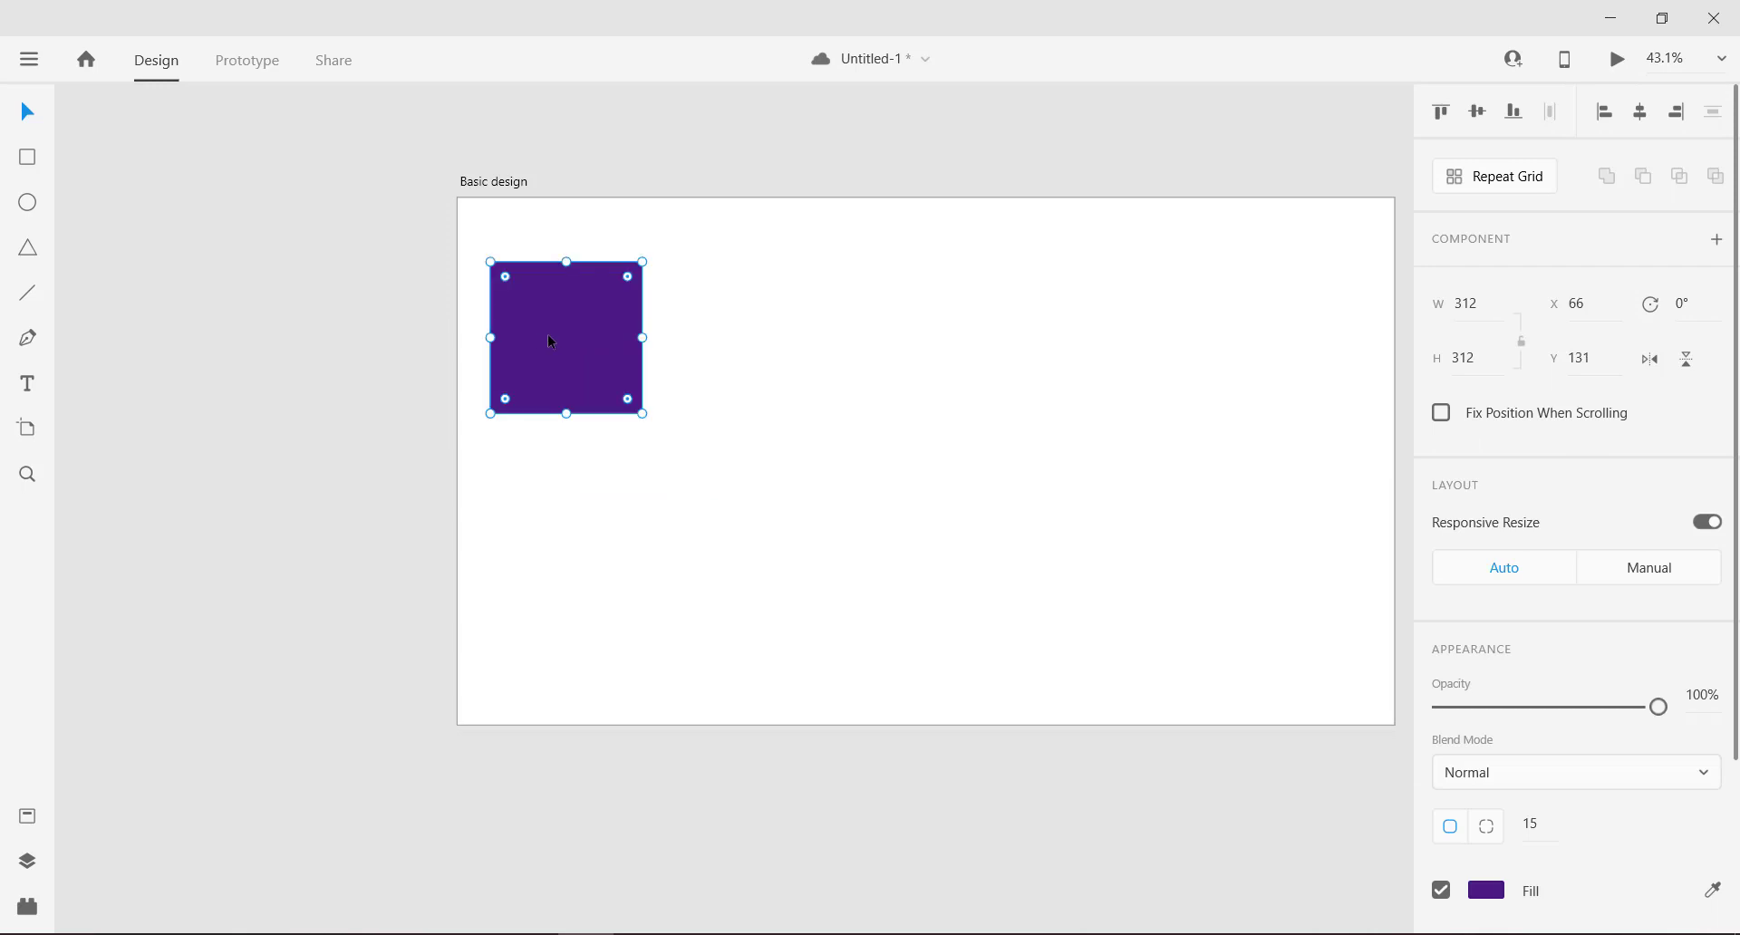
Step: Draw a circle about 198 × 198 beside the purple square and an ellipse about 215 × 99 below it
{"action": "left_click", "coordinate": [27, 203]}
{"action": "left_click_drag", "start_coordinate": [739, 305], "coordinate": [851, 404]}
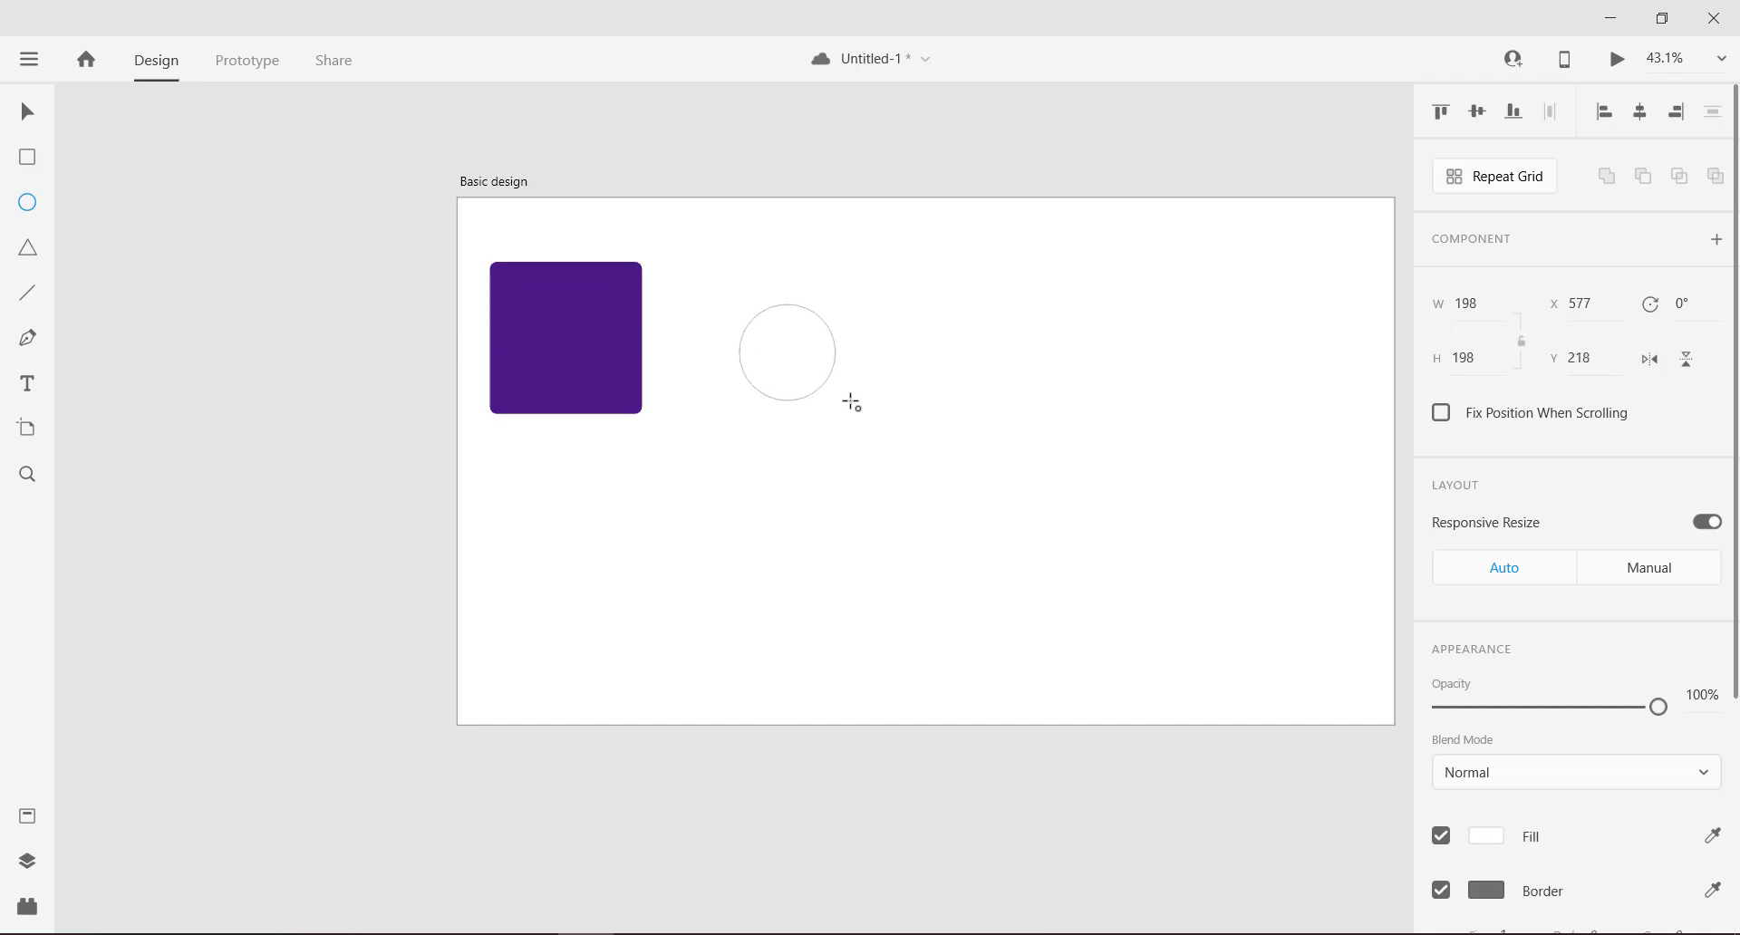
{"action": "left_click_drag", "start_coordinate": [777, 473], "coordinate": [884, 523]}
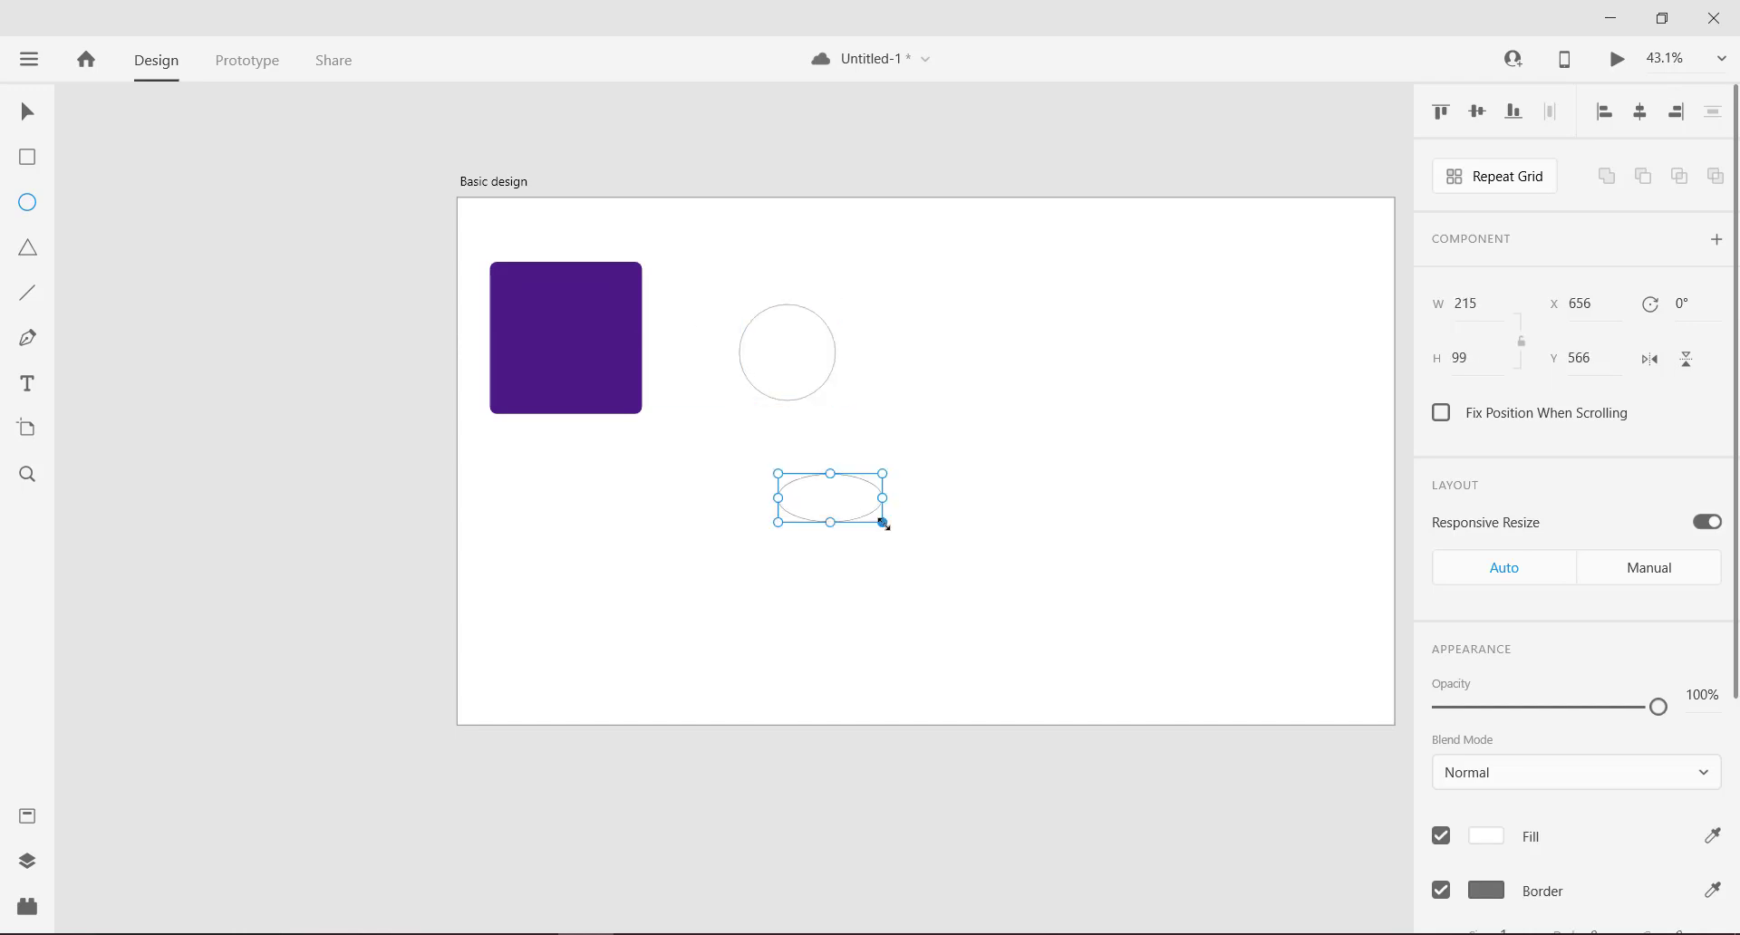
Step: Delete the ellipse and move the circle to about X 553, Y 257
{"action": "left_click", "coordinate": [37, 113]}
{"action": "left_click", "coordinate": [751, 522]}
{"action": "left_click_drag", "start_coordinate": [816, 504], "coordinate": [609, 518]}
{"action": "key", "text": "Delete"}
{"action": "left_click_drag", "start_coordinate": [815, 352], "coordinate": [804, 369]}
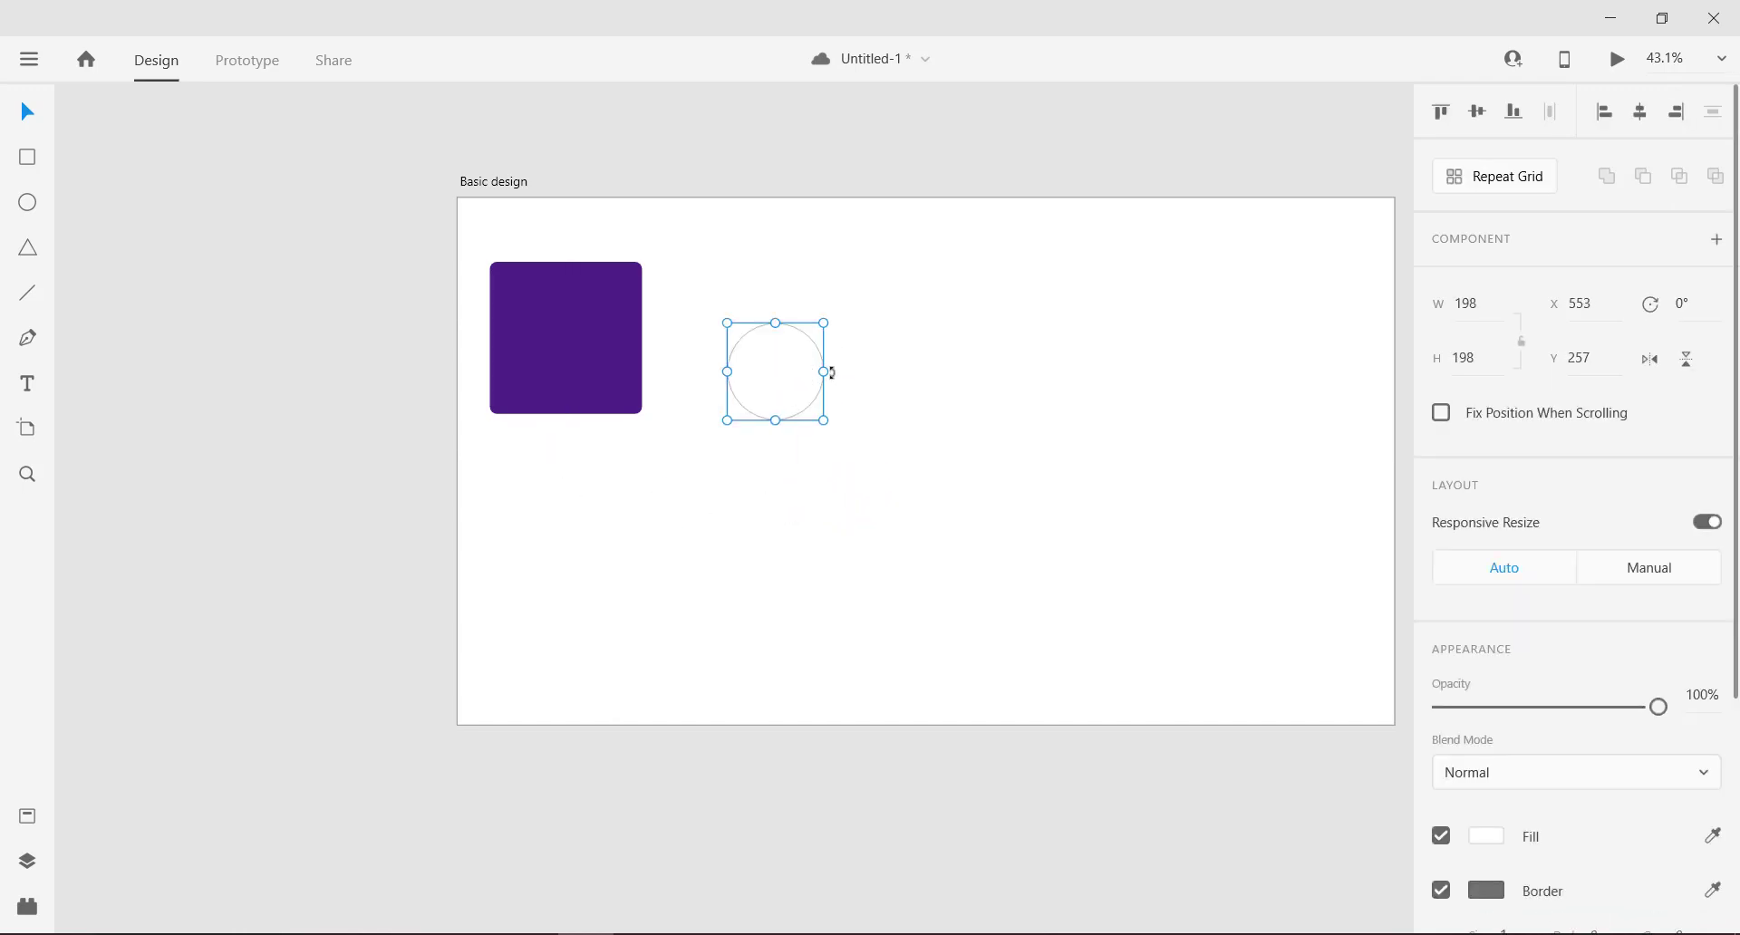
Step: Turn off the circle's border and sample its fill from the purple square
{"action": "scroll", "coordinate": [1465, 738], "scroll_direction": "down", "scroll_amount": 2}
{"action": "left_click", "coordinate": [1441, 763]}
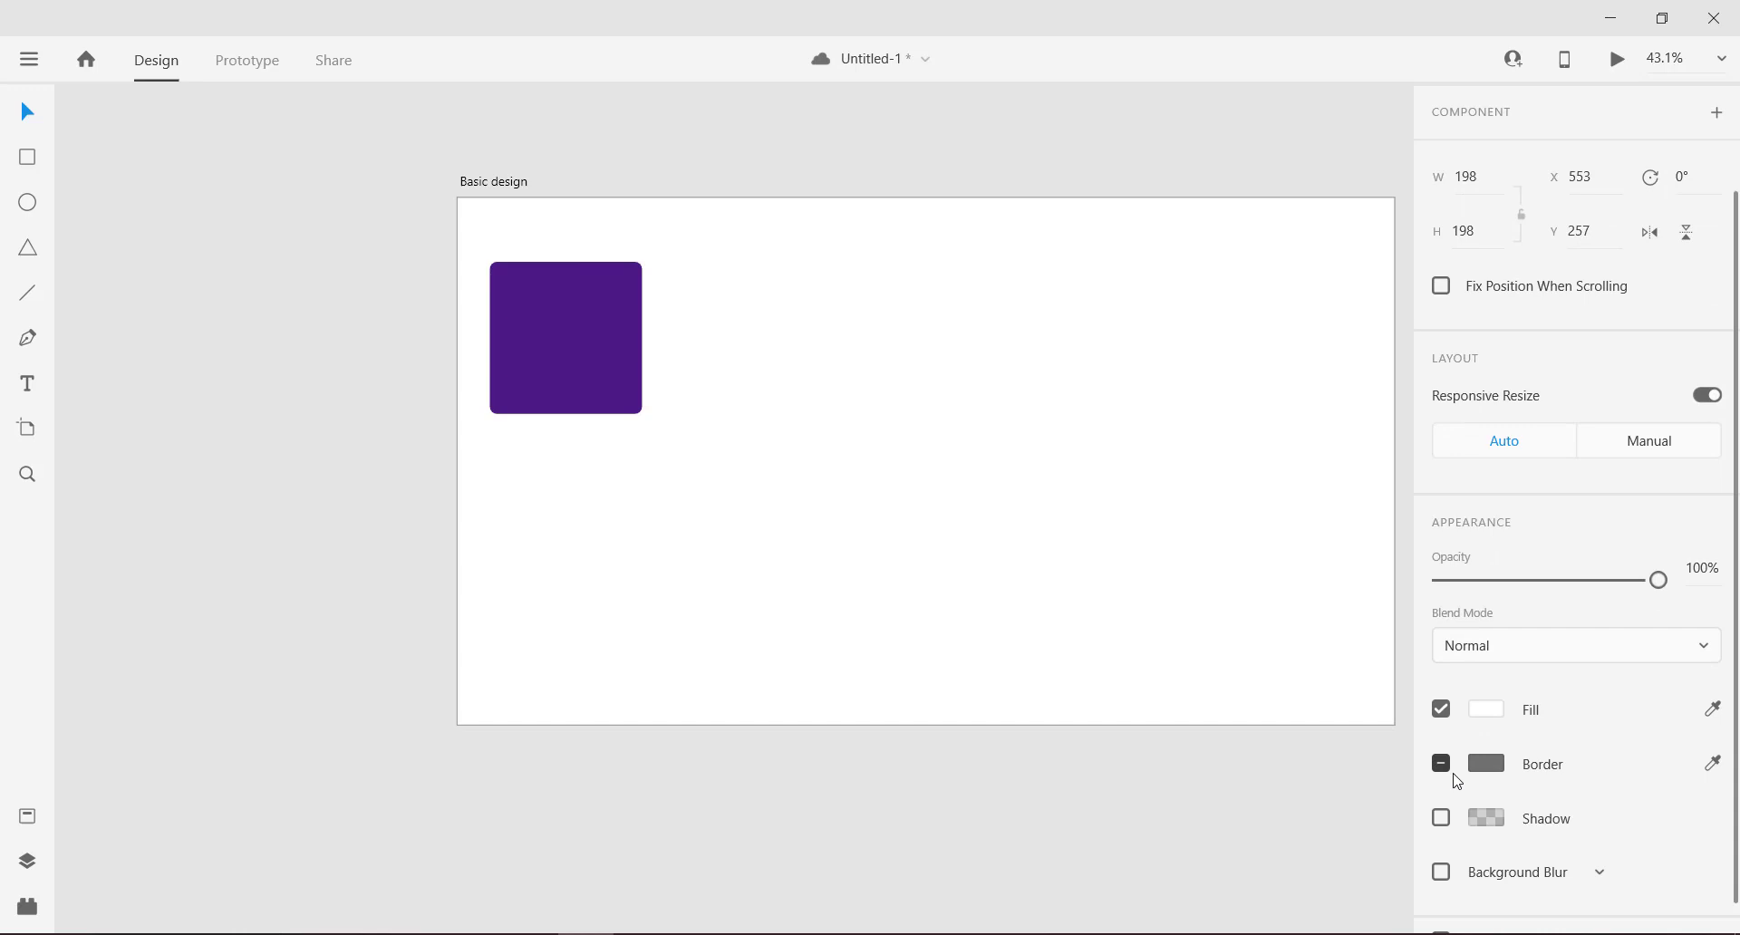
{"action": "left_click", "coordinate": [1713, 709]}
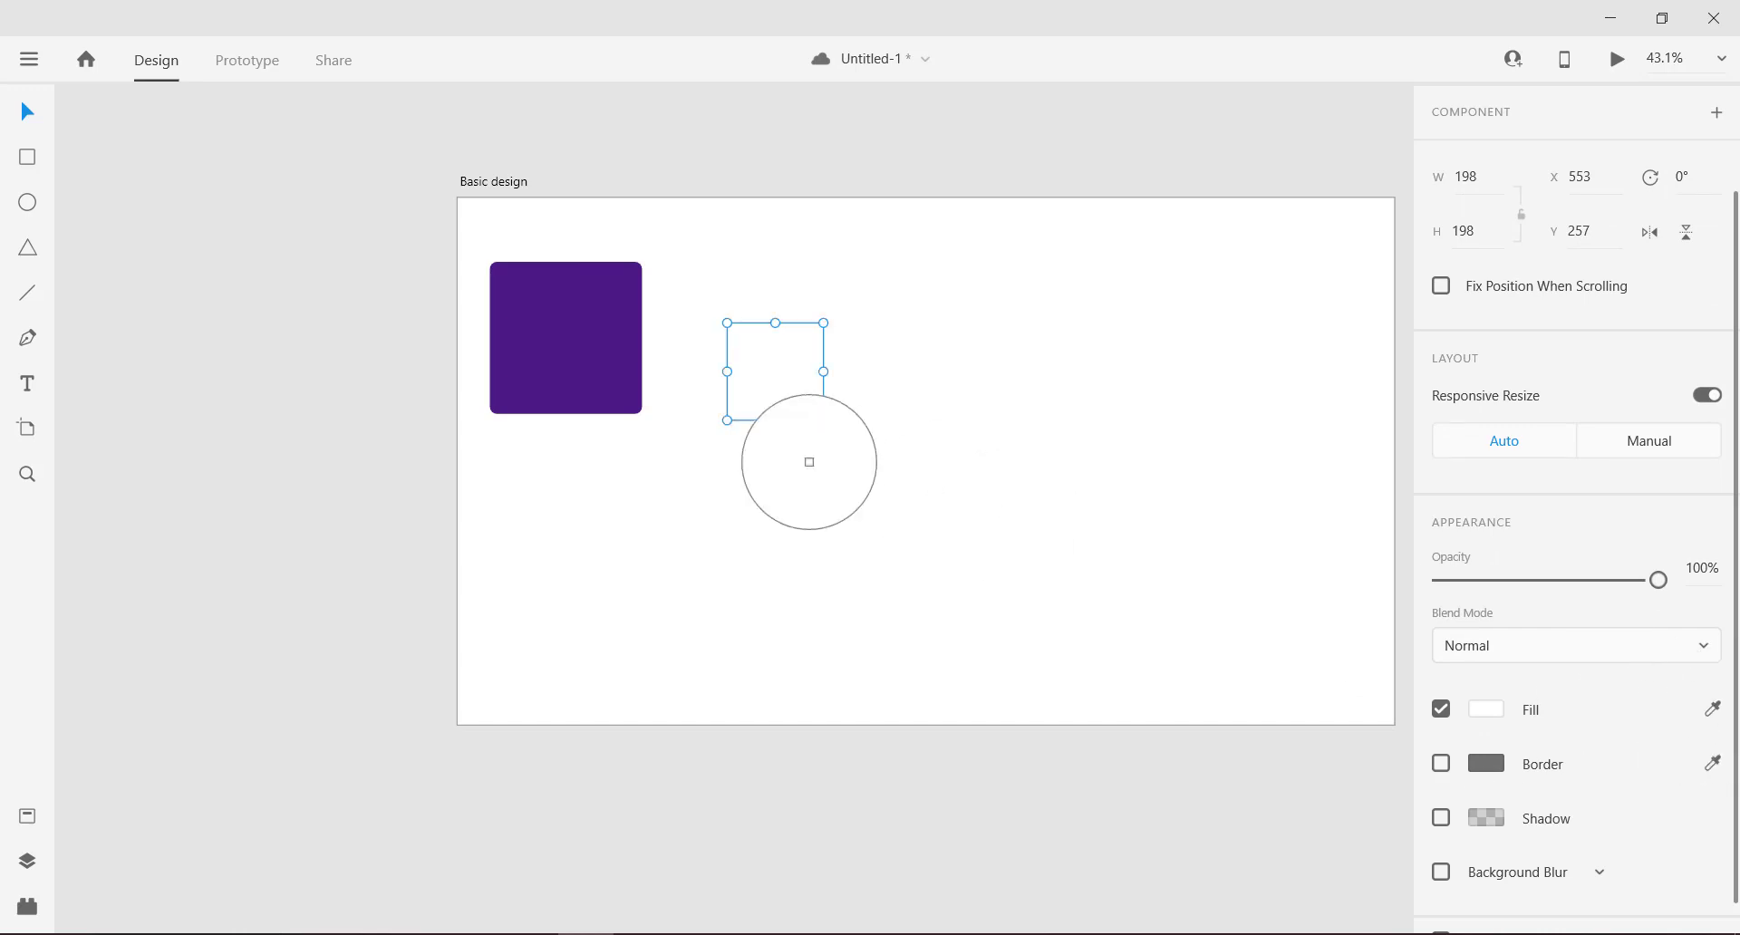
{"action": "left_click", "coordinate": [567, 352]}
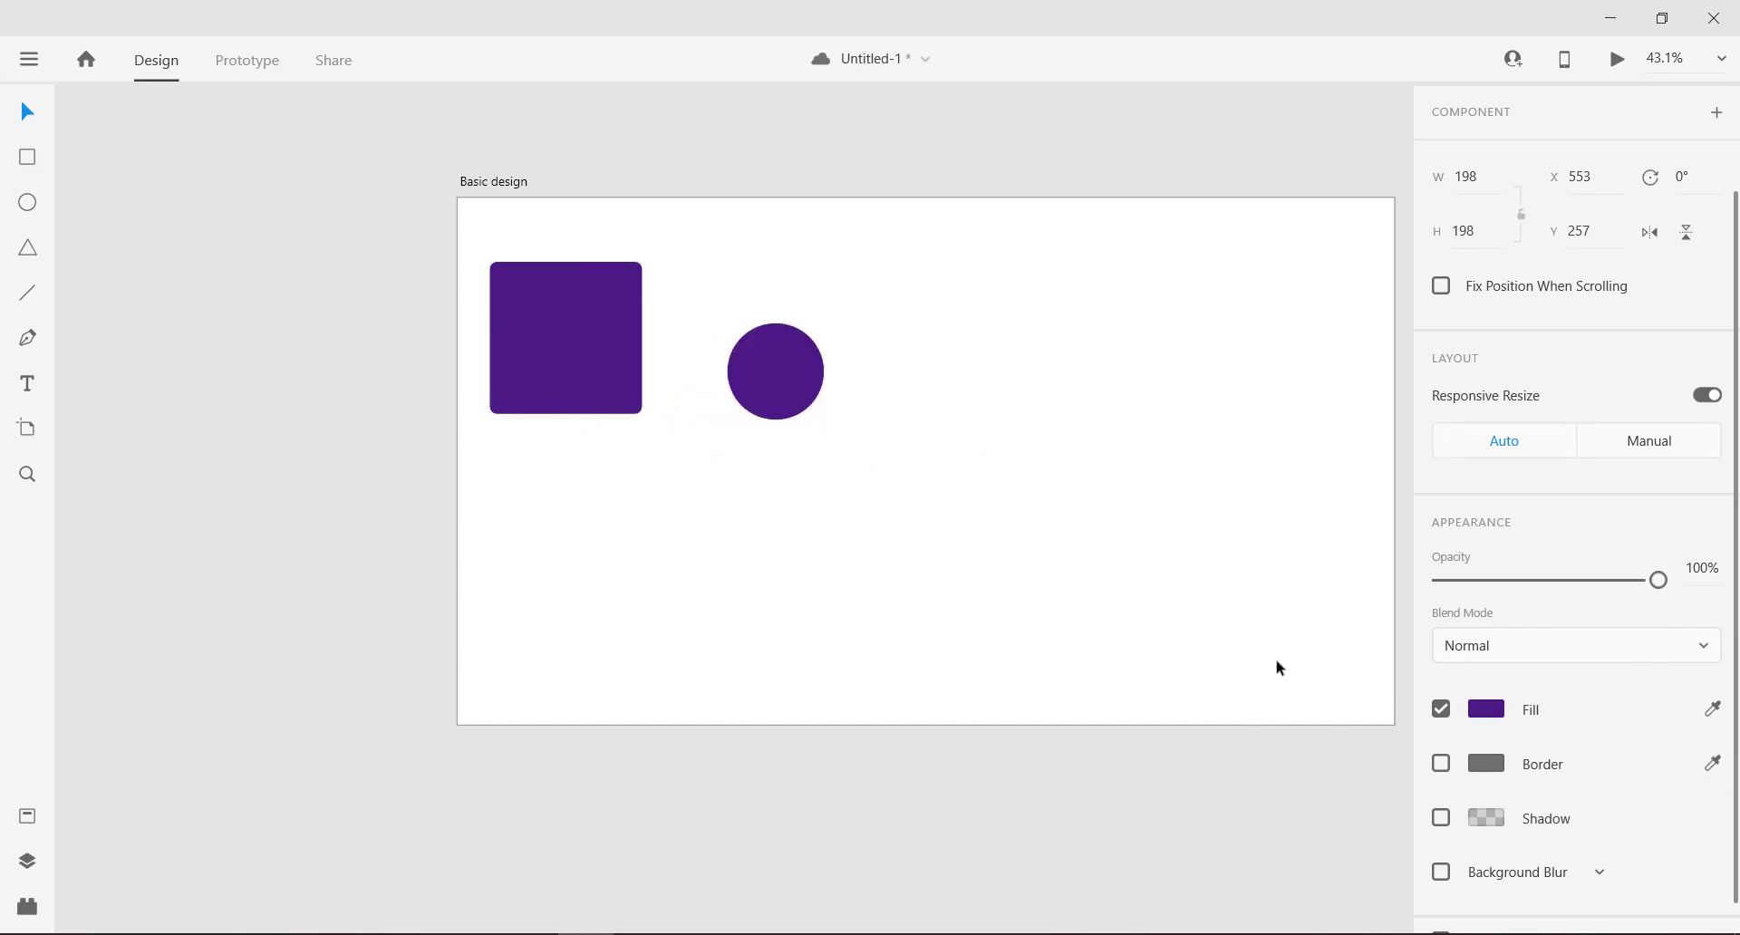
Step: Change the circle's fill to a bright, light blue-violet
{"action": "left_click", "coordinate": [1487, 714]}
{"action": "left_click", "coordinate": [1372, 640]}
{"action": "left_click", "coordinate": [1232, 590]}
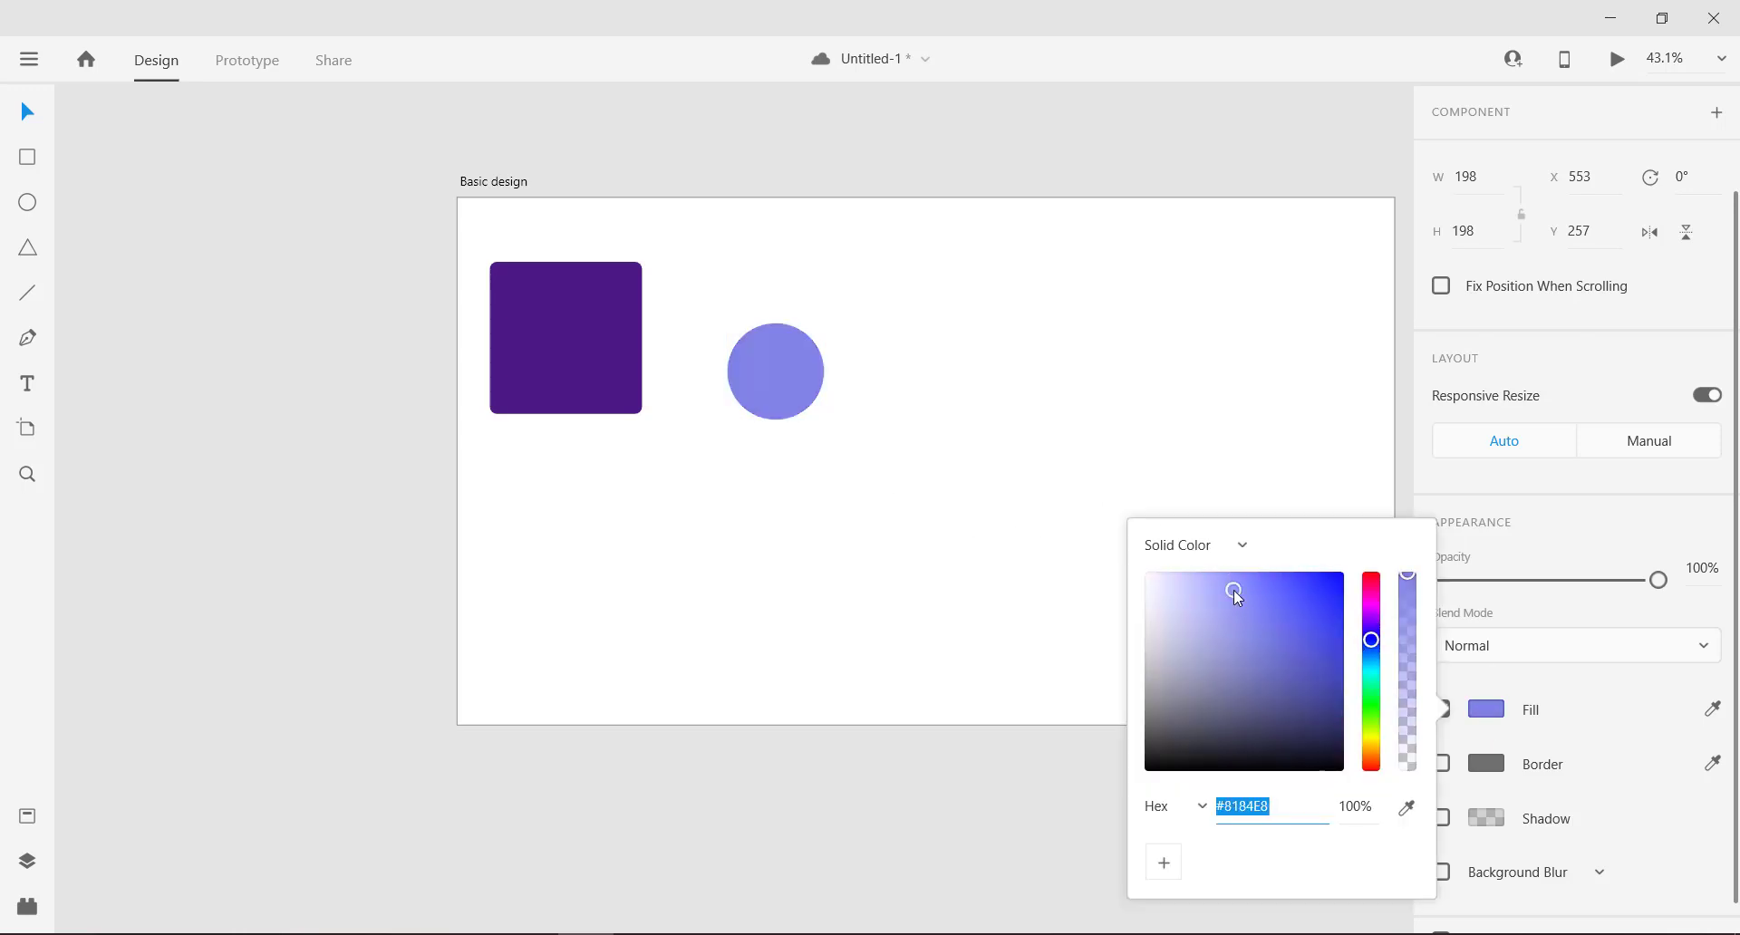
{"action": "left_click_drag", "start_coordinate": [1233, 590], "coordinate": [1260, 574]}
{"action": "left_click", "coordinate": [1056, 680]}
Step: Enable a shadow on the circle
{"action": "left_click", "coordinate": [812, 403]}
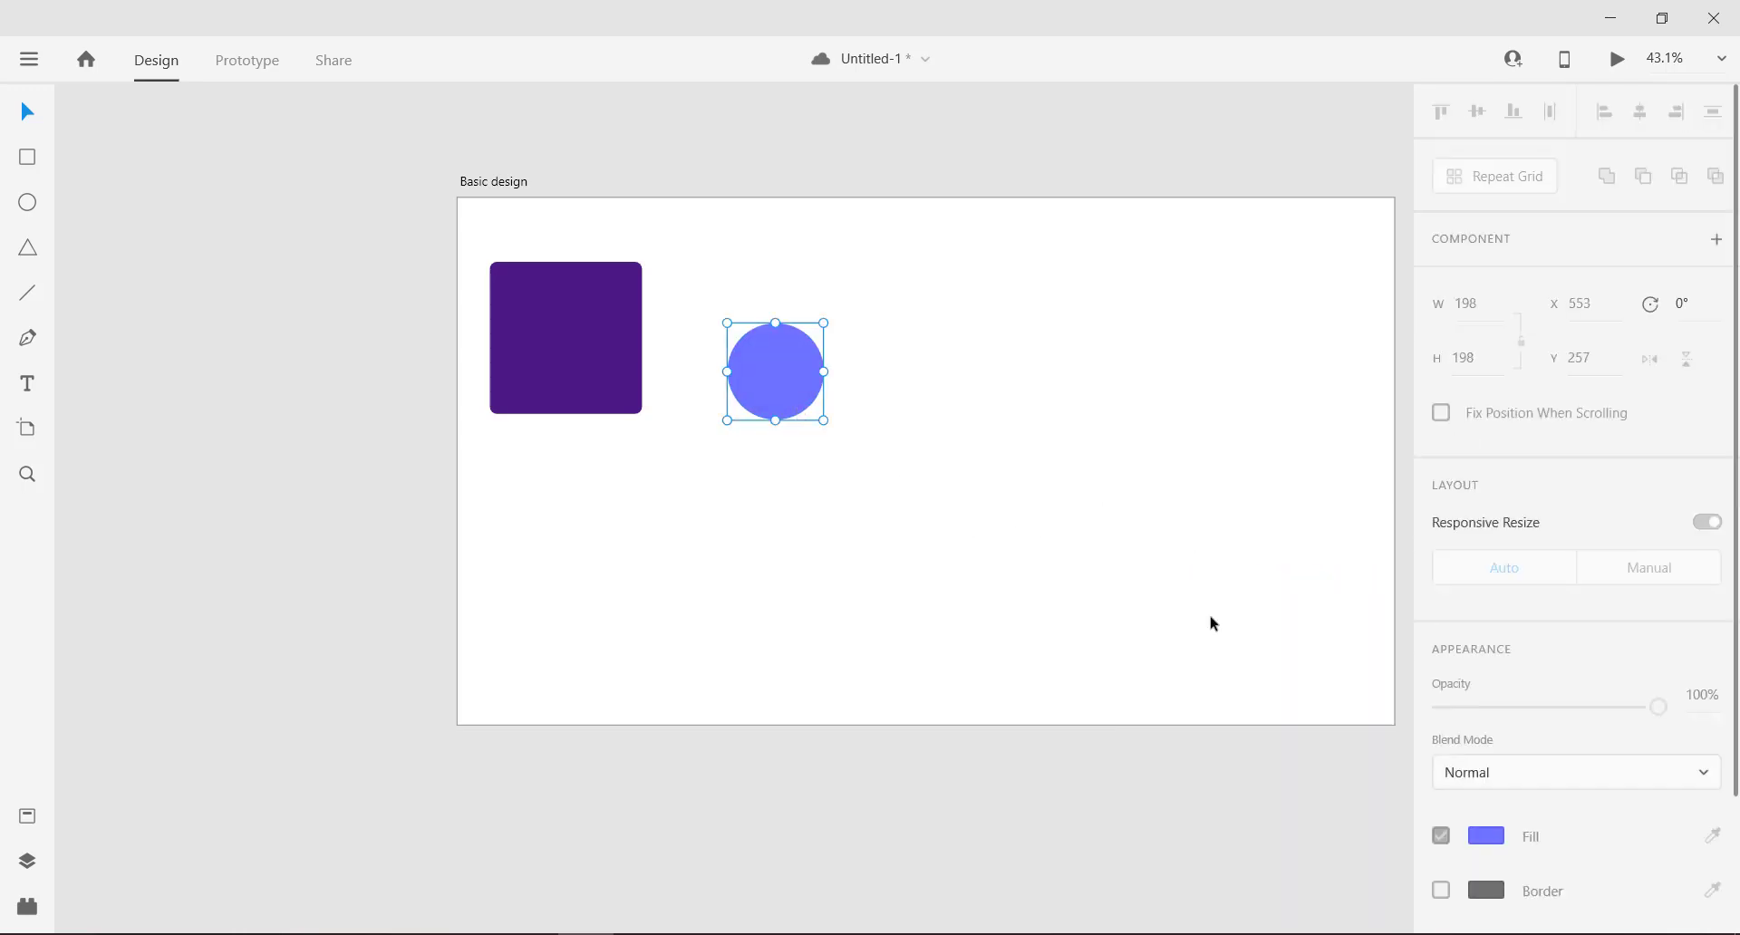
{"action": "scroll", "coordinate": [1639, 773], "scroll_direction": "down", "scroll_amount": 2}
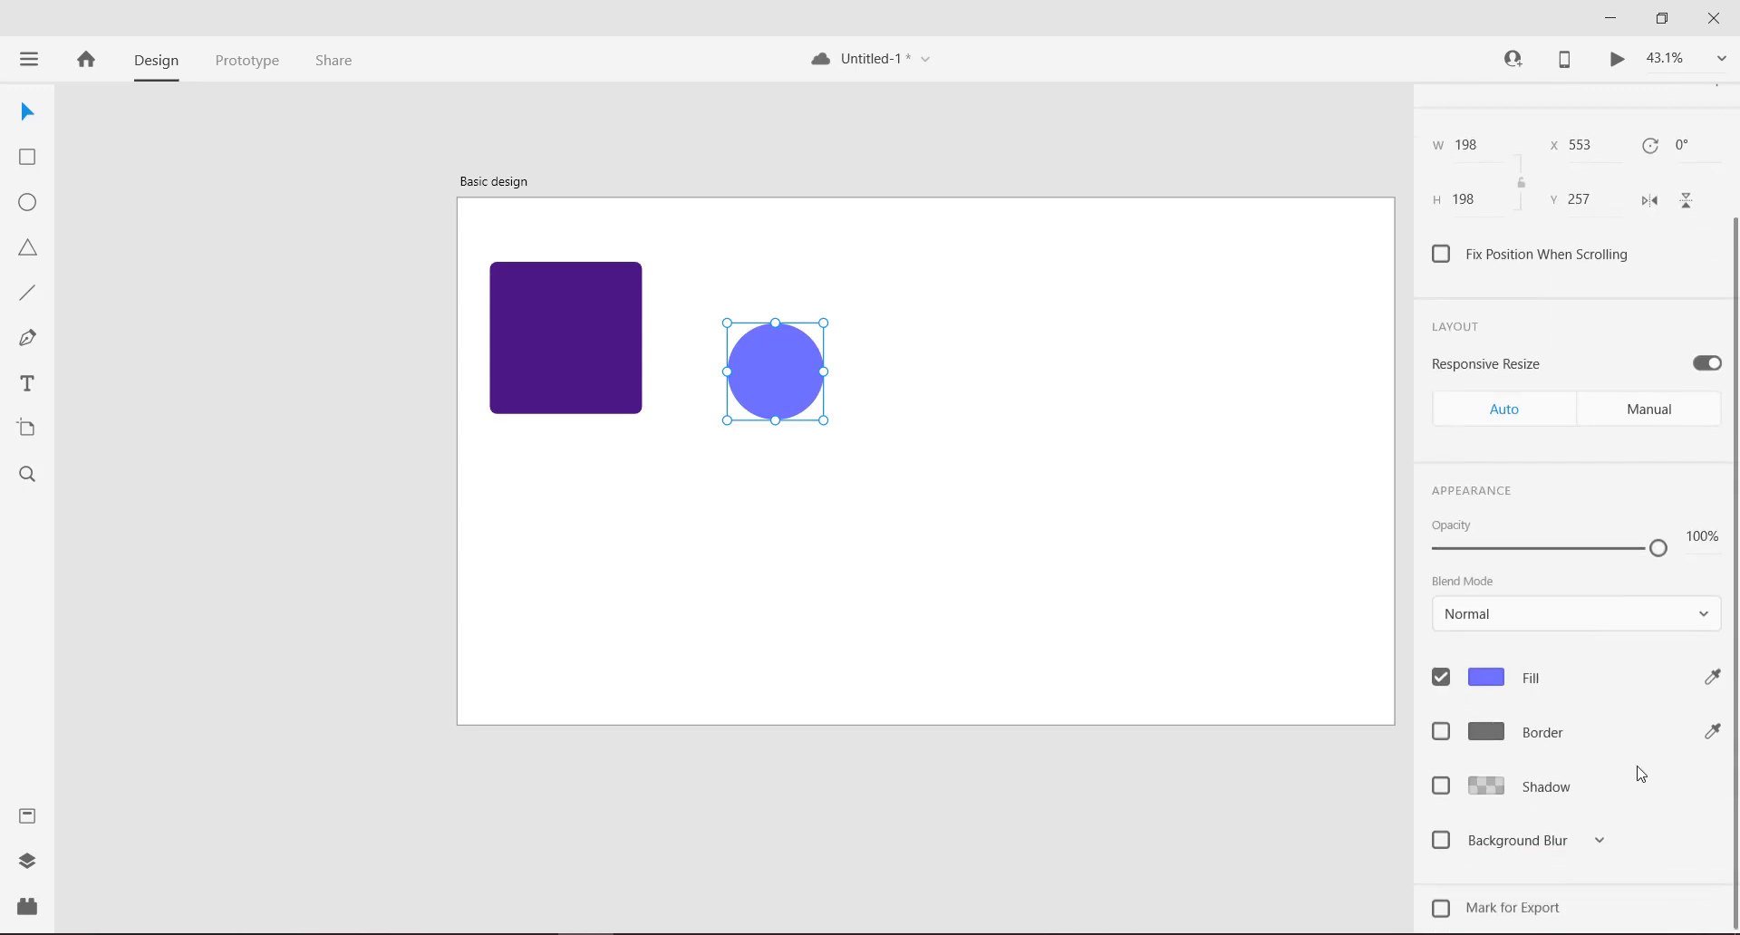
{"action": "left_click", "coordinate": [1448, 790]}
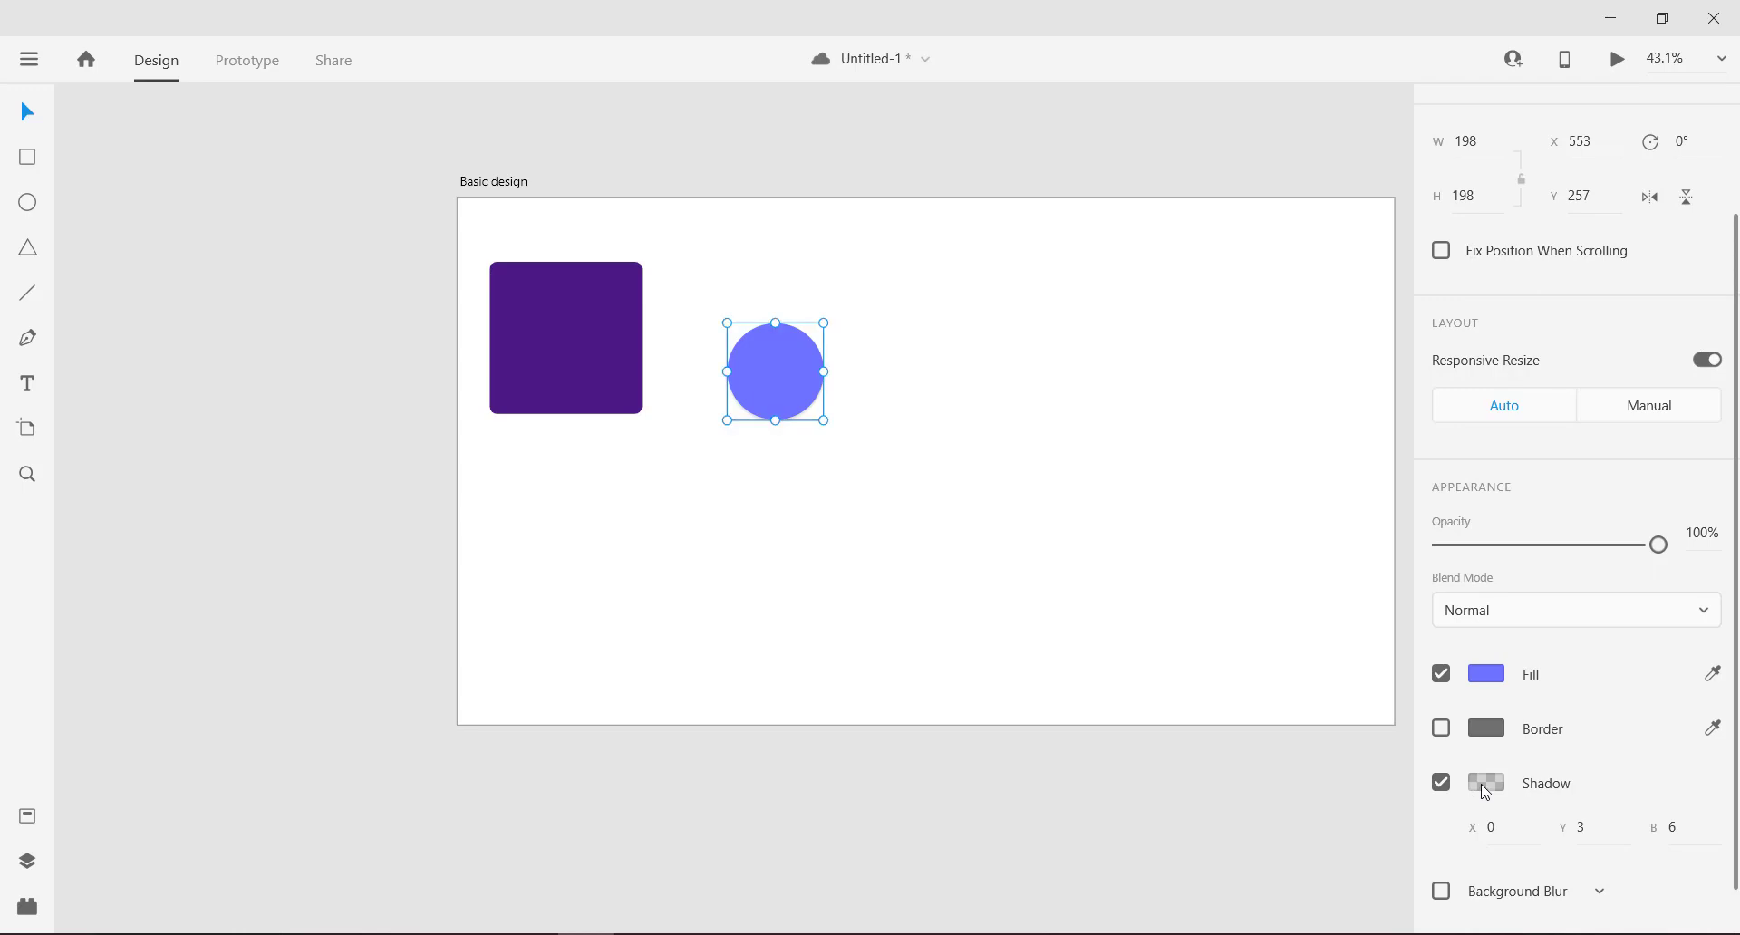
Step: Set the circle's shadow colour to #141313 at 54% opacity
{"action": "left_click", "coordinate": [1482, 781]}
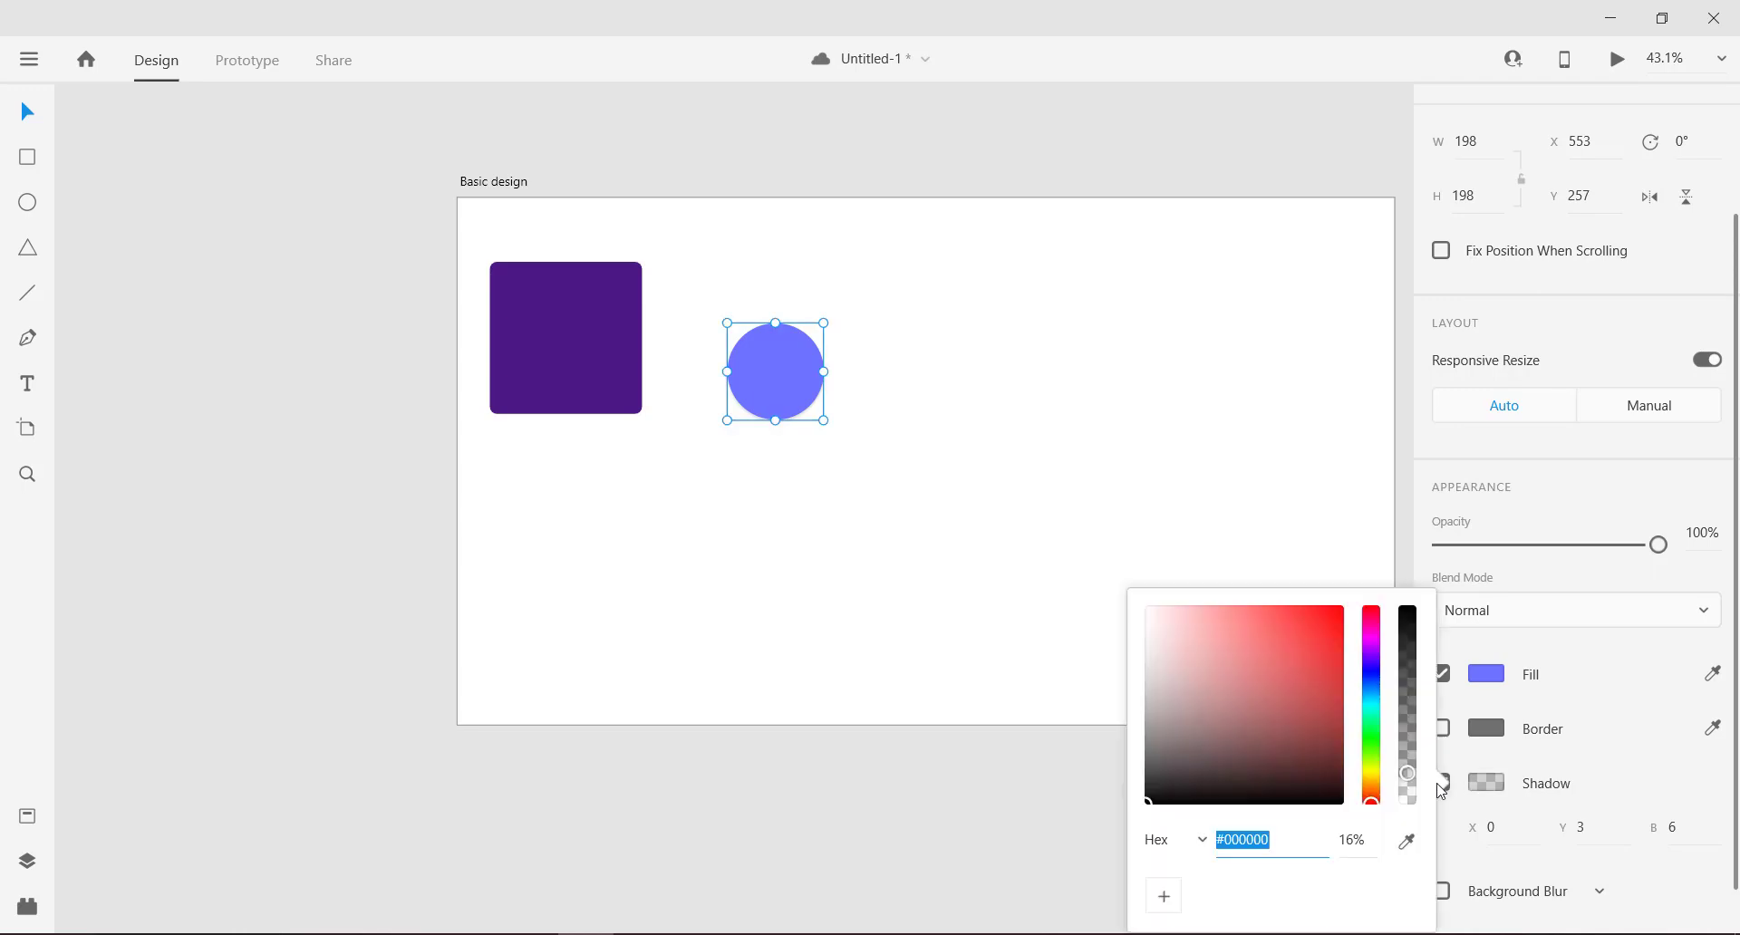
{"action": "left_click", "coordinate": [1221, 721]}
{"action": "left_click", "coordinate": [1149, 796]}
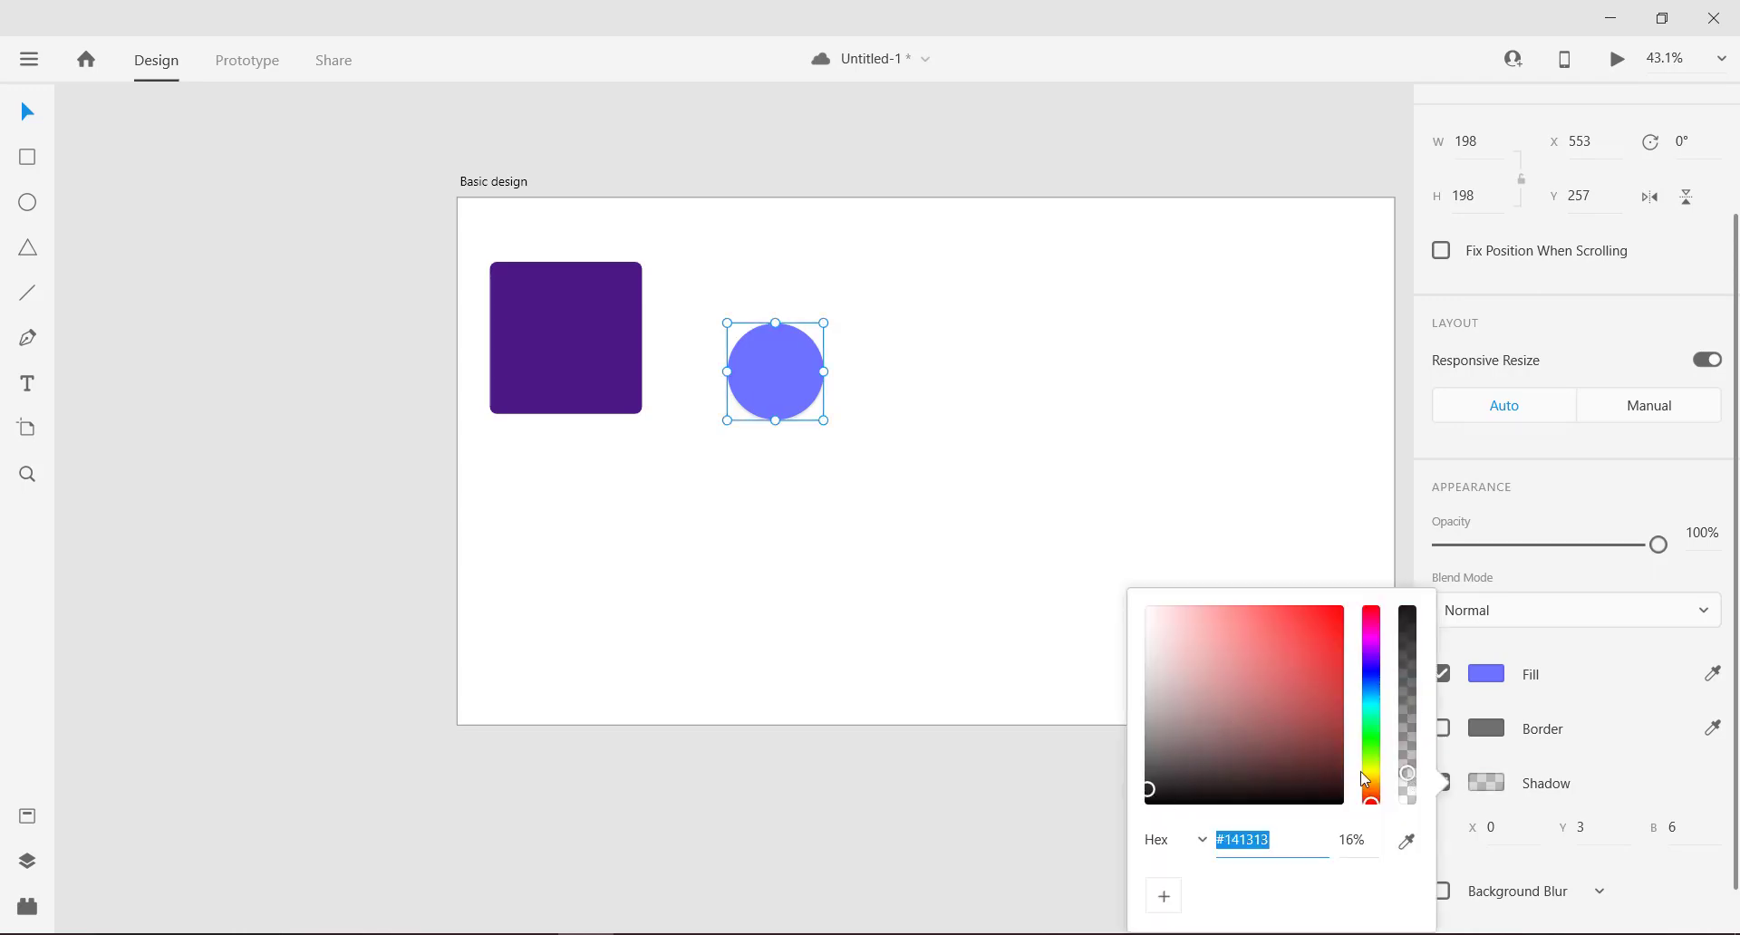
{"action": "left_click_drag", "start_coordinate": [1409, 785], "coordinate": [1402, 739]}
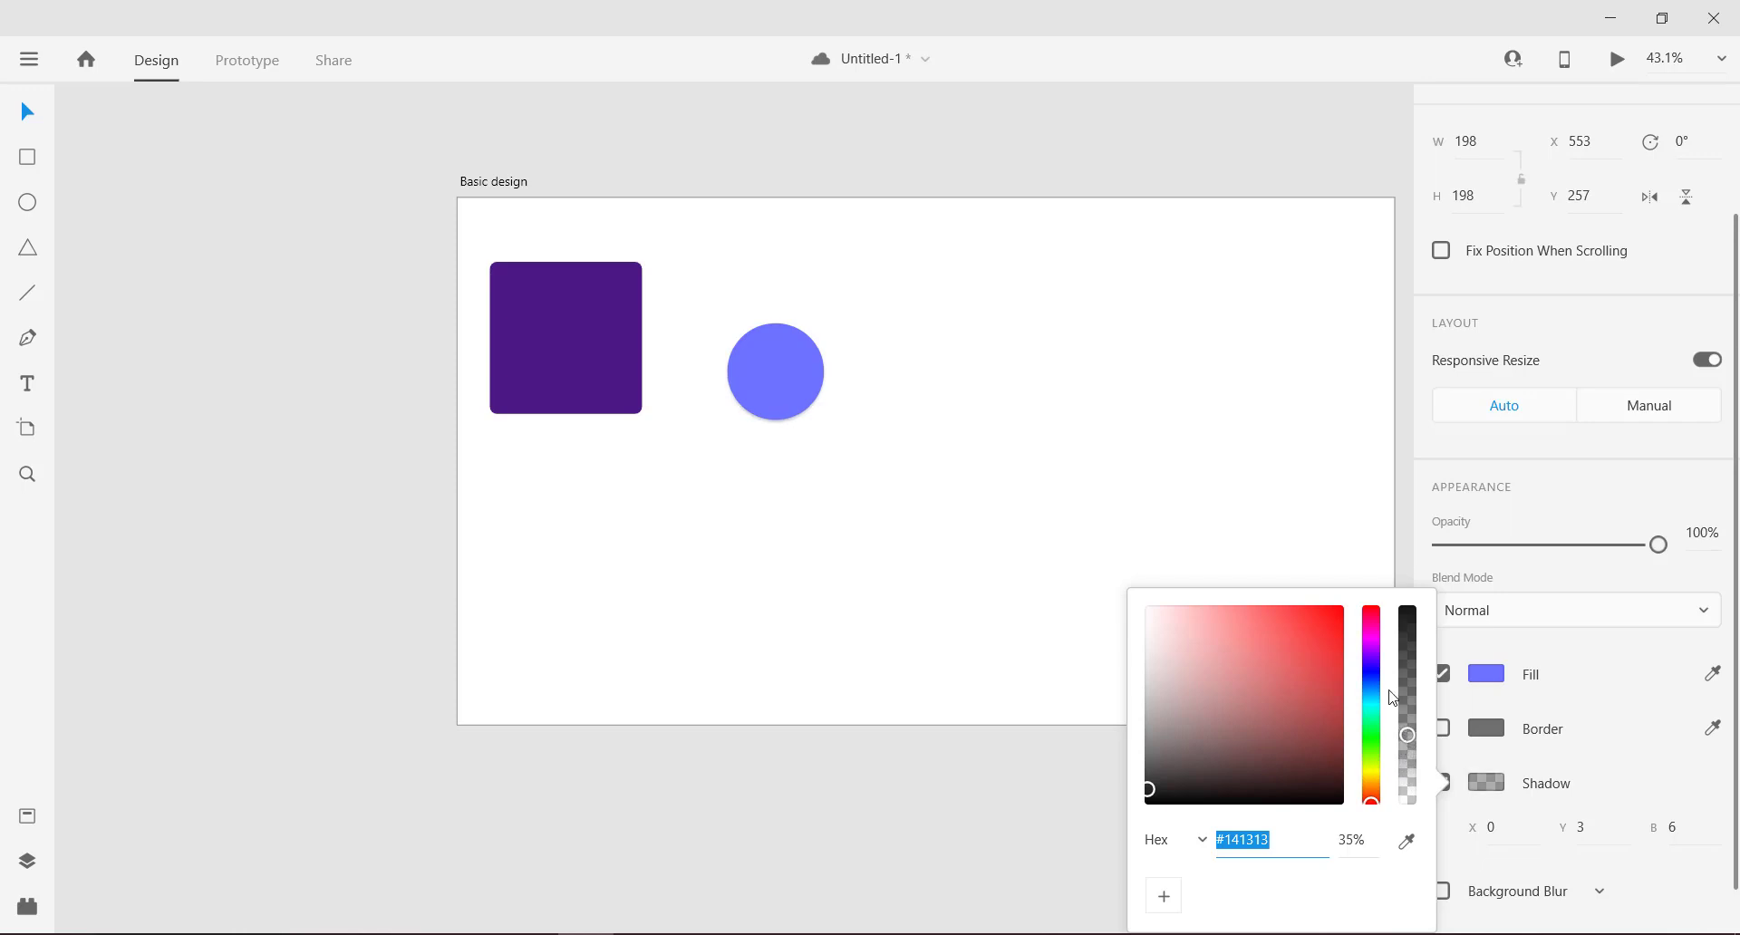
{"action": "left_click", "coordinate": [1407, 698]}
{"action": "left_click", "coordinate": [1623, 757]}
Step: Shift the circle horizontally to X 563 and deselect it
{"action": "scroll", "coordinate": [682, 319], "scroll_direction": "up", "scroll_amount": 5}
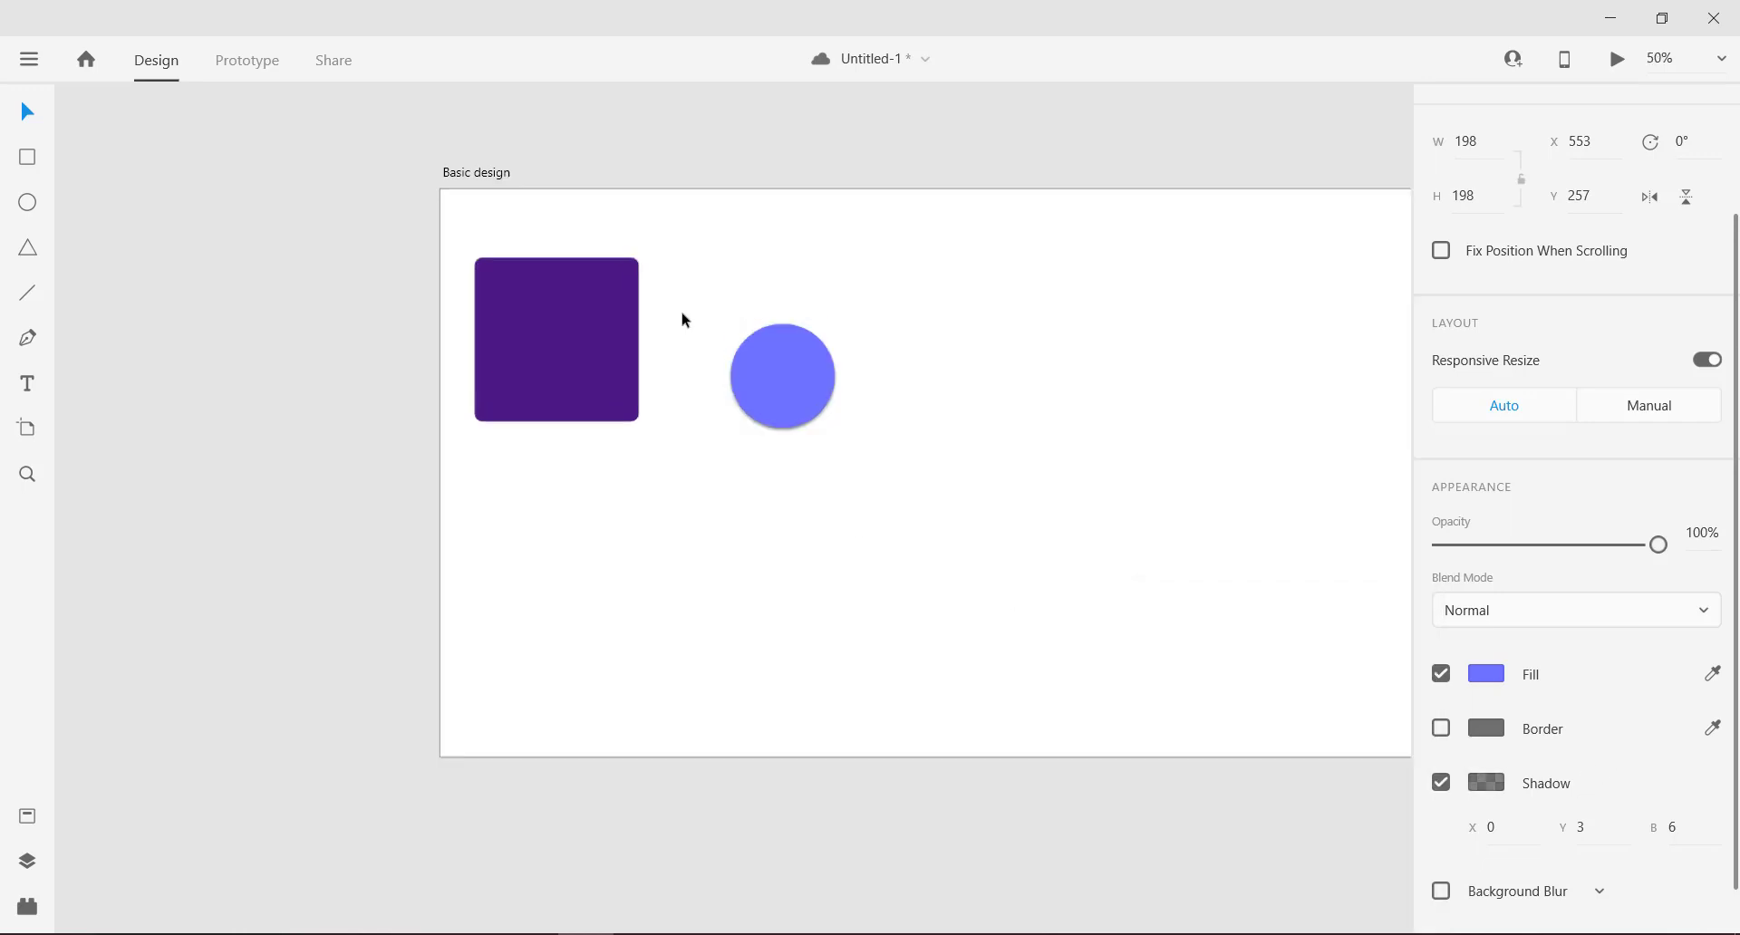
{"action": "left_click_drag", "start_coordinate": [924, 397], "coordinate": [934, 398]}
{"action": "left_click", "coordinate": [943, 589]}
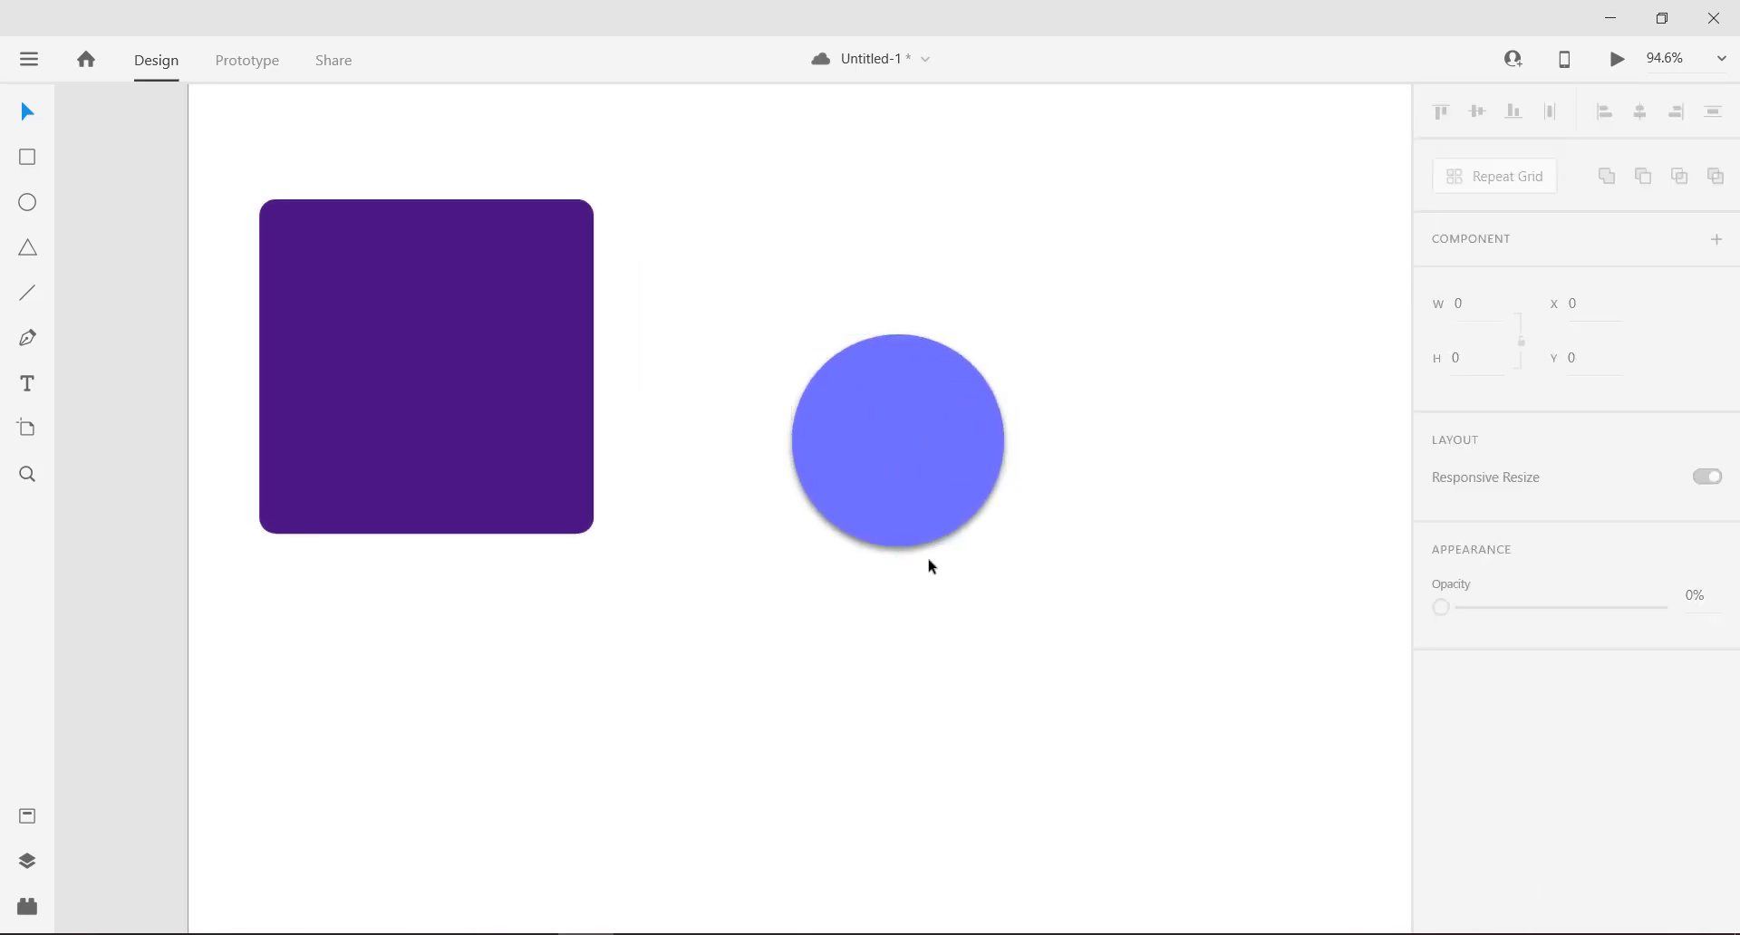
Step: Set the circle's shadow offset to X 4, Y 4 and its blur to 10
{"action": "left_click", "coordinate": [910, 471]}
{"action": "scroll", "coordinate": [1523, 769], "scroll_direction": "down", "scroll_amount": 4}
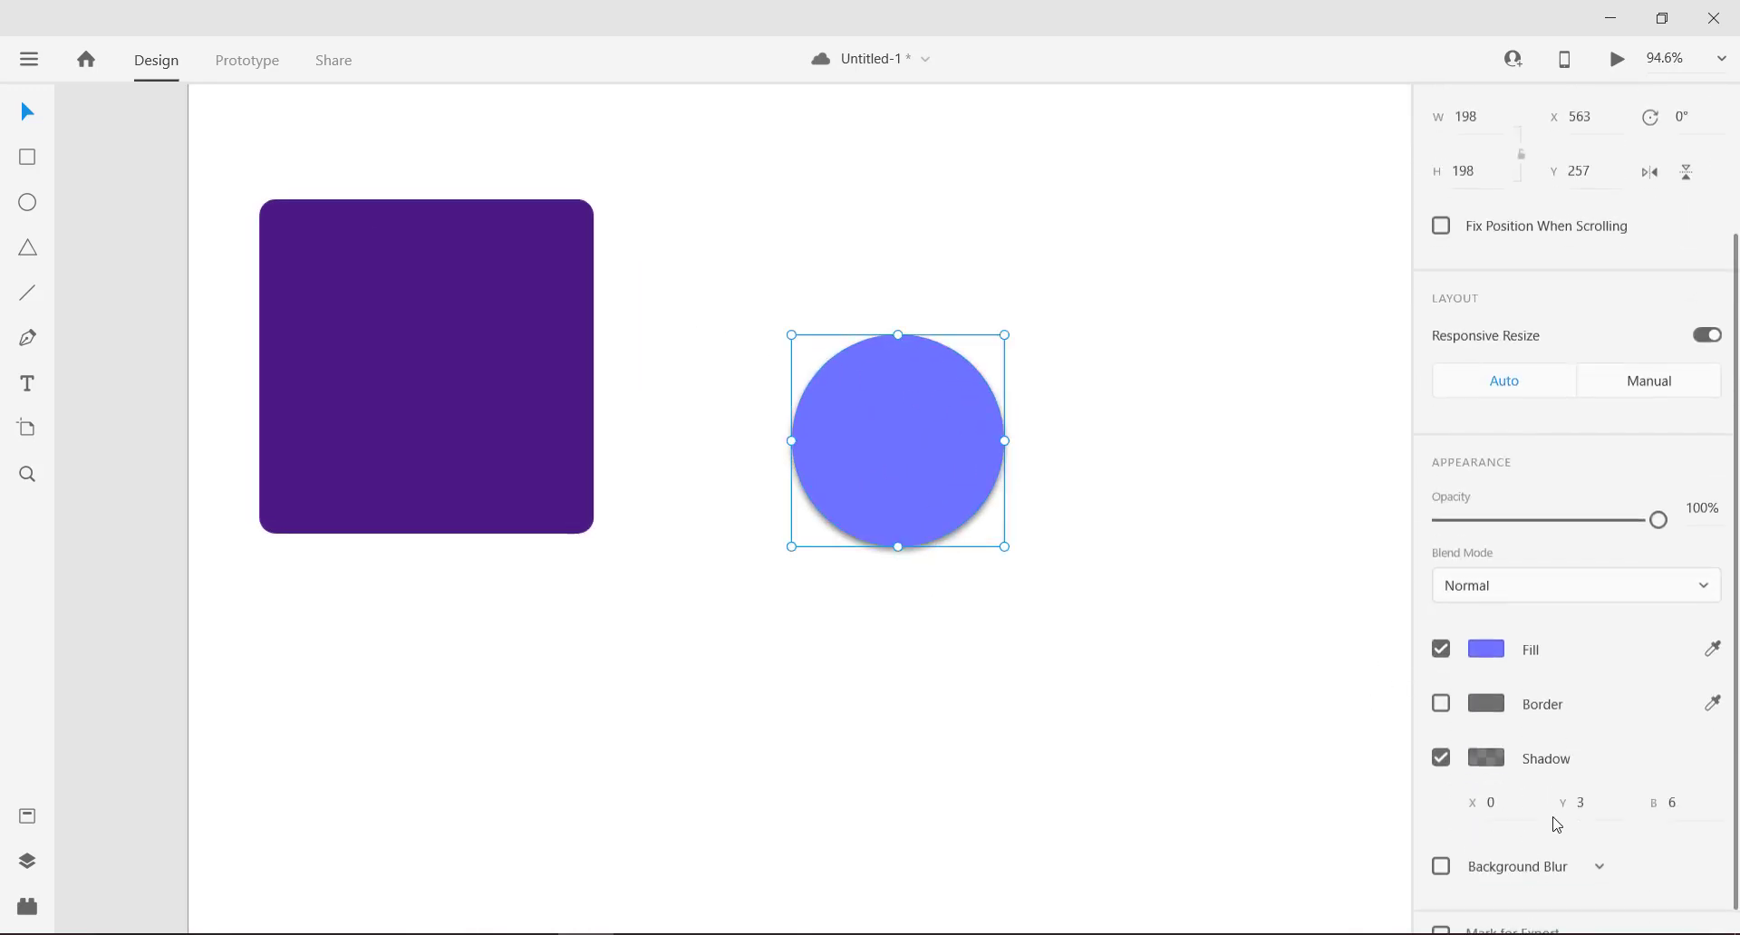
{"action": "left_click_drag", "start_coordinate": [1517, 764], "coordinate": [1518, 740]}
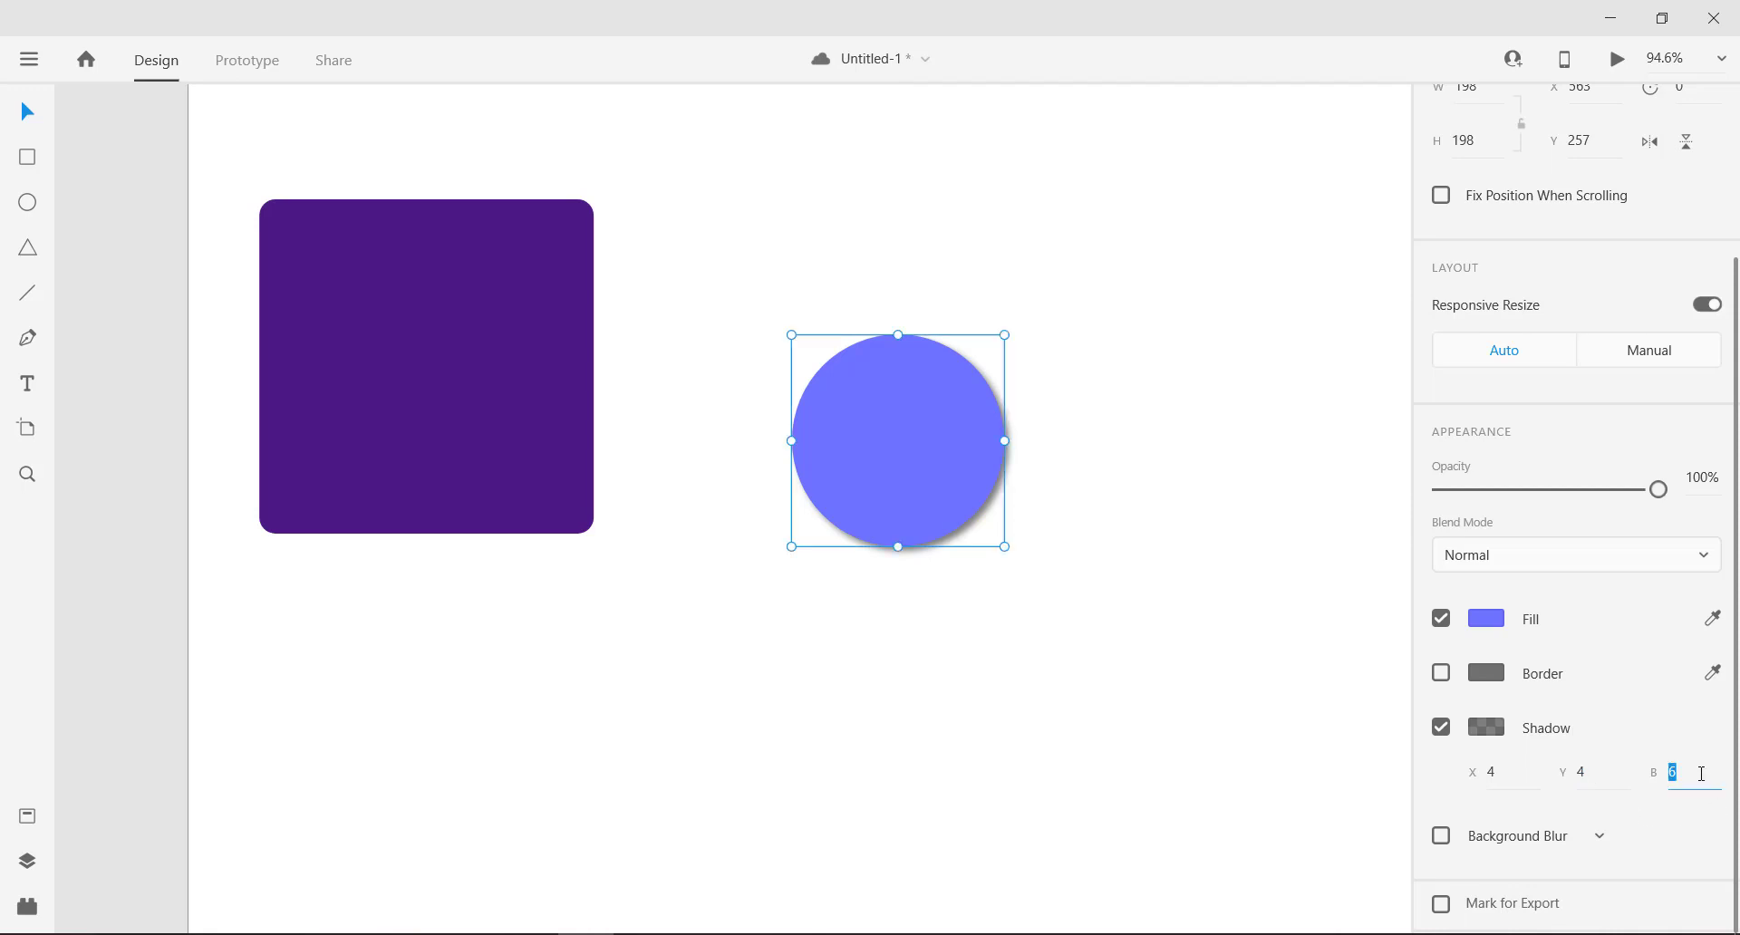
{"action": "key", "text": "Return"}
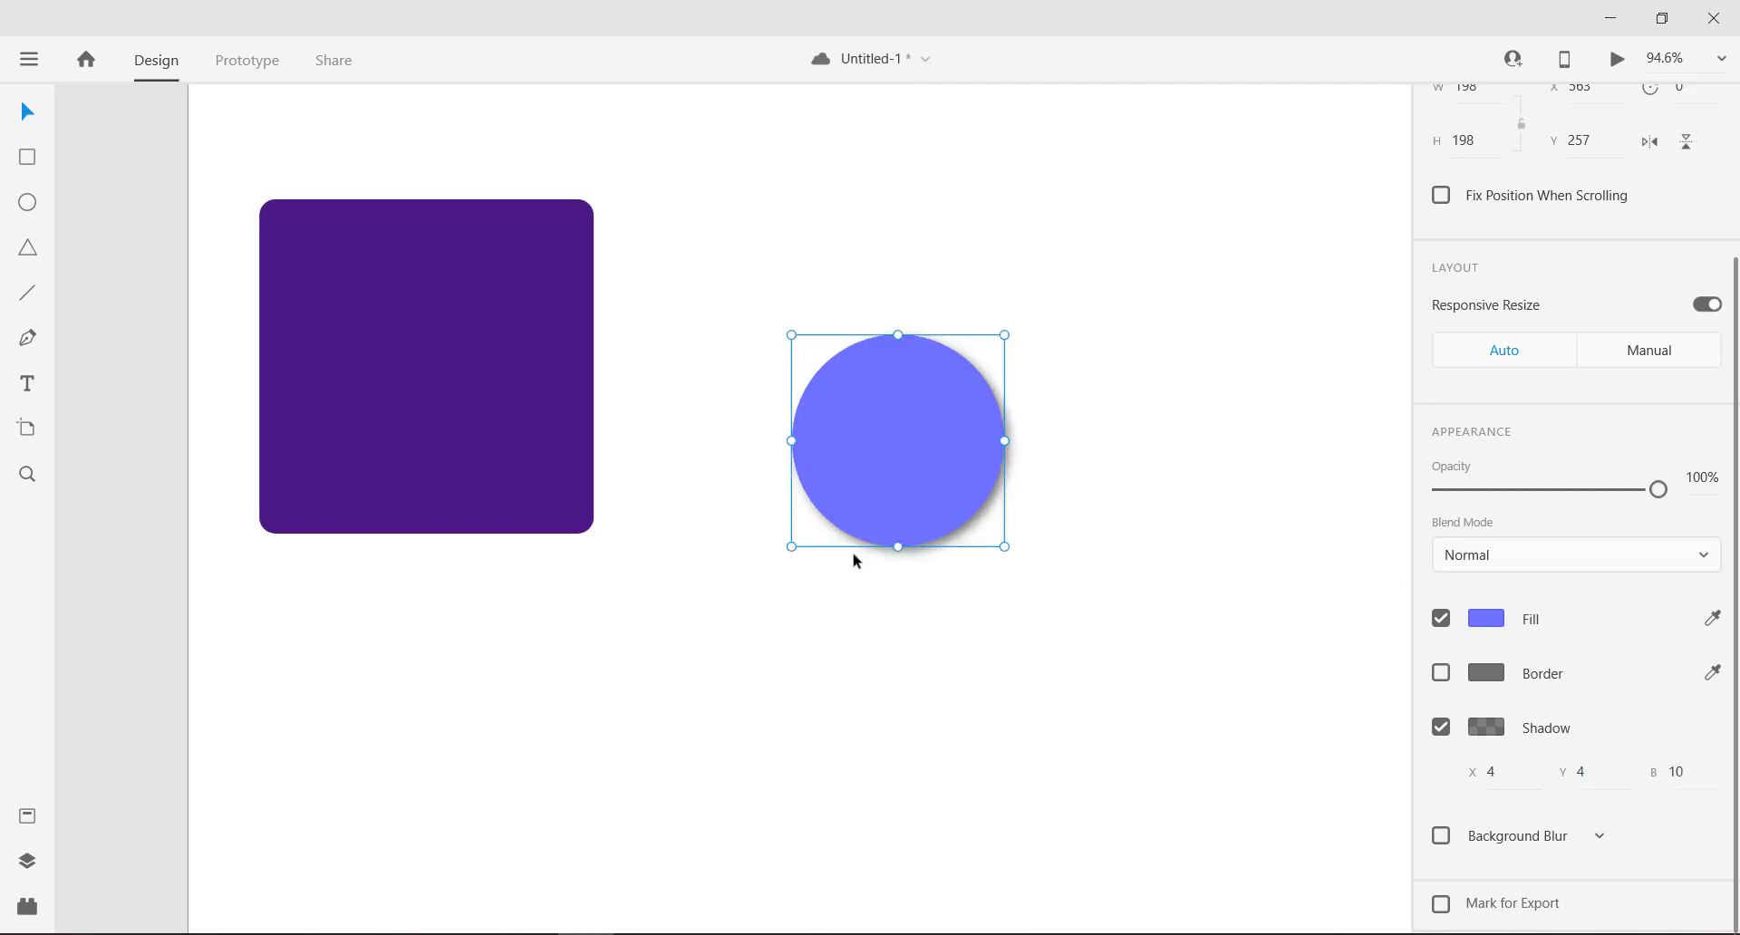
Step: Sample the circle's own blue-violet fill as its shadow colour
{"action": "left_click", "coordinate": [940, 605]}
{"action": "left_click", "coordinate": [940, 526]}
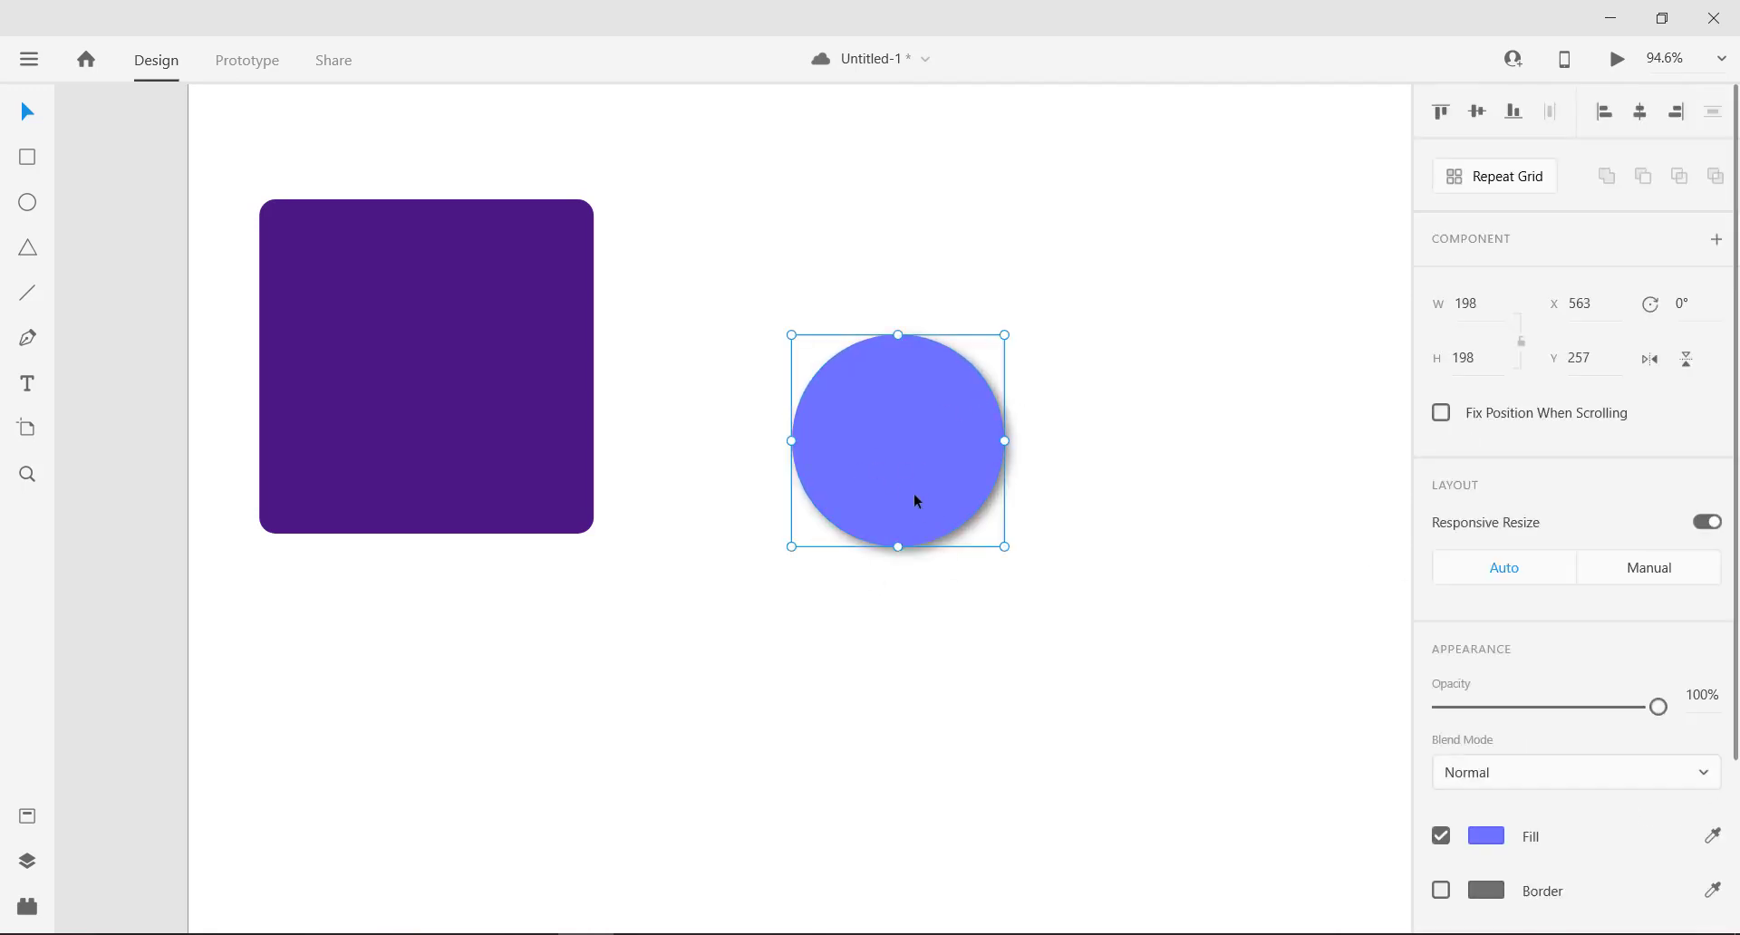
{"action": "scroll", "coordinate": [1505, 789], "scroll_direction": "down", "scroll_amount": 3}
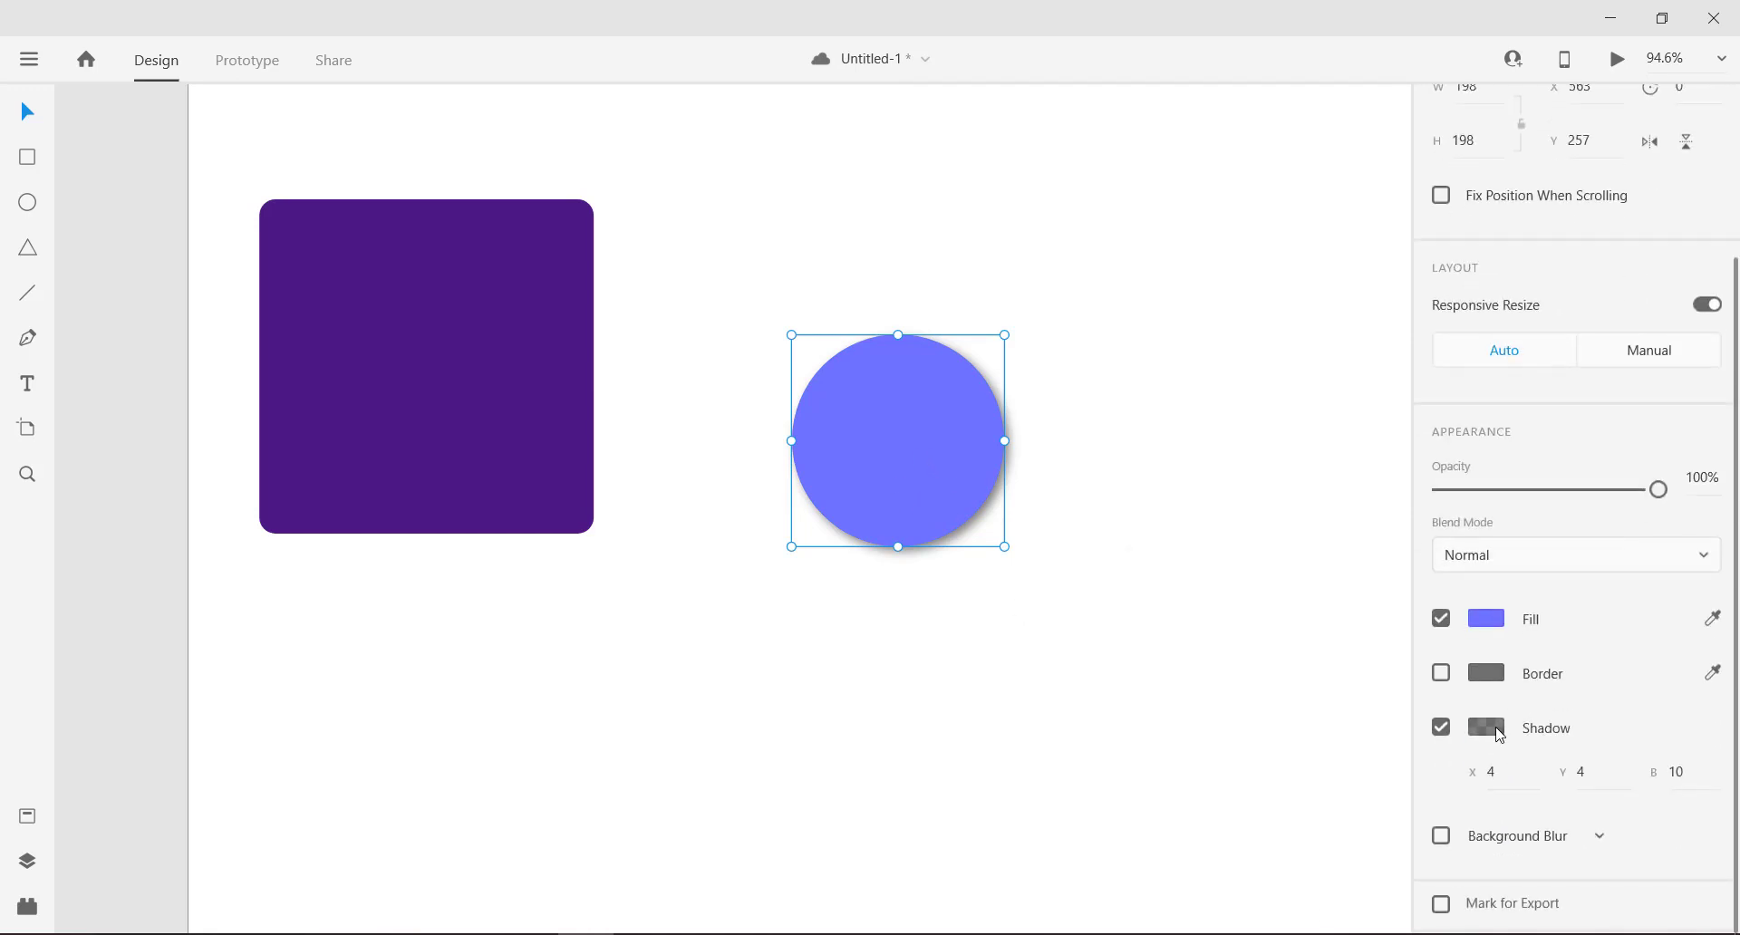
{"action": "left_click", "coordinate": [1486, 728]}
{"action": "left_click", "coordinate": [1408, 810]}
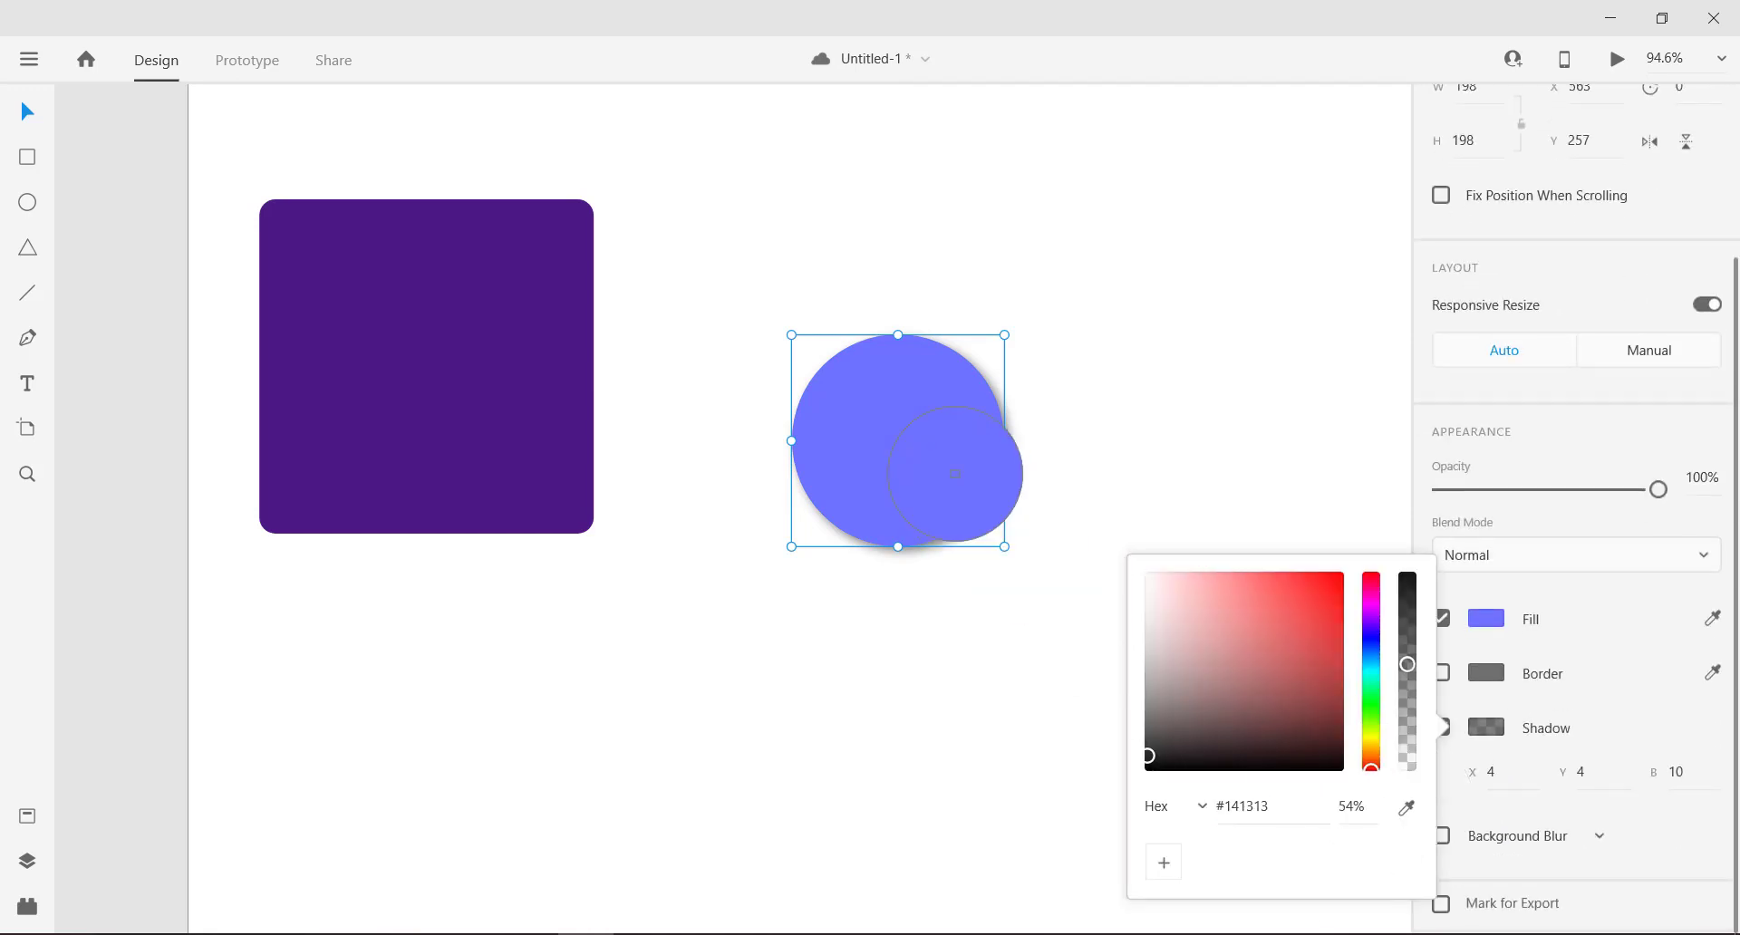
{"action": "left_click", "coordinate": [988, 476]}
{"action": "left_click", "coordinate": [962, 596]}
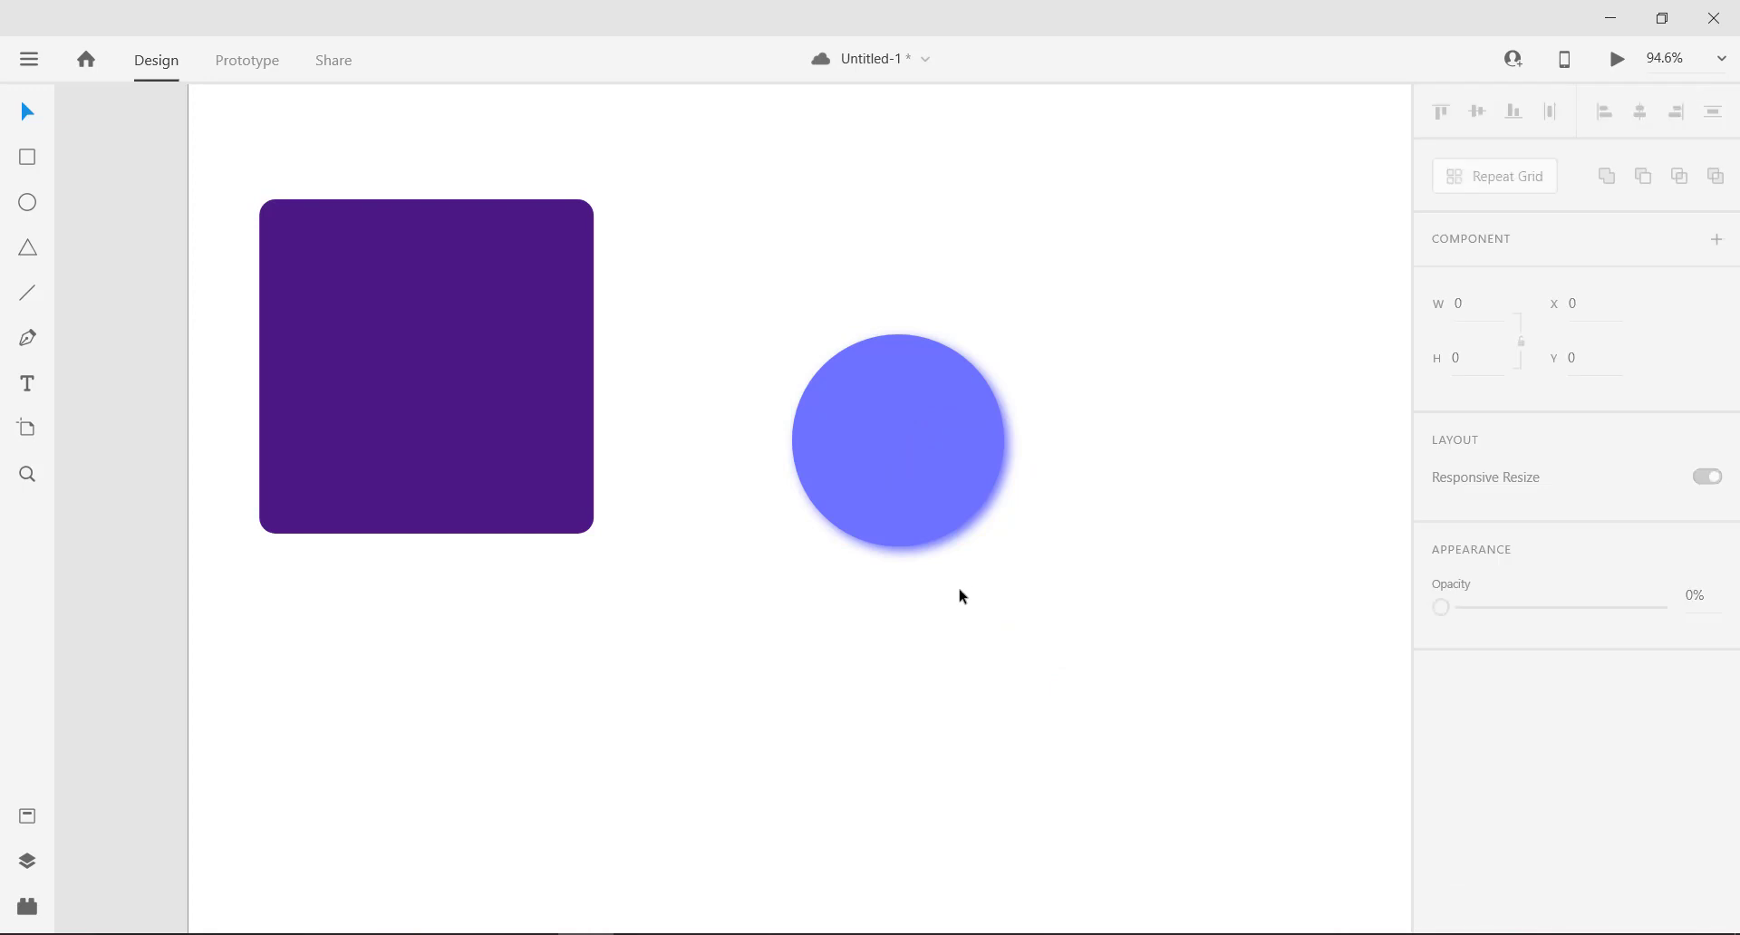
{"action": "key", "text": "ctrl+minus"}
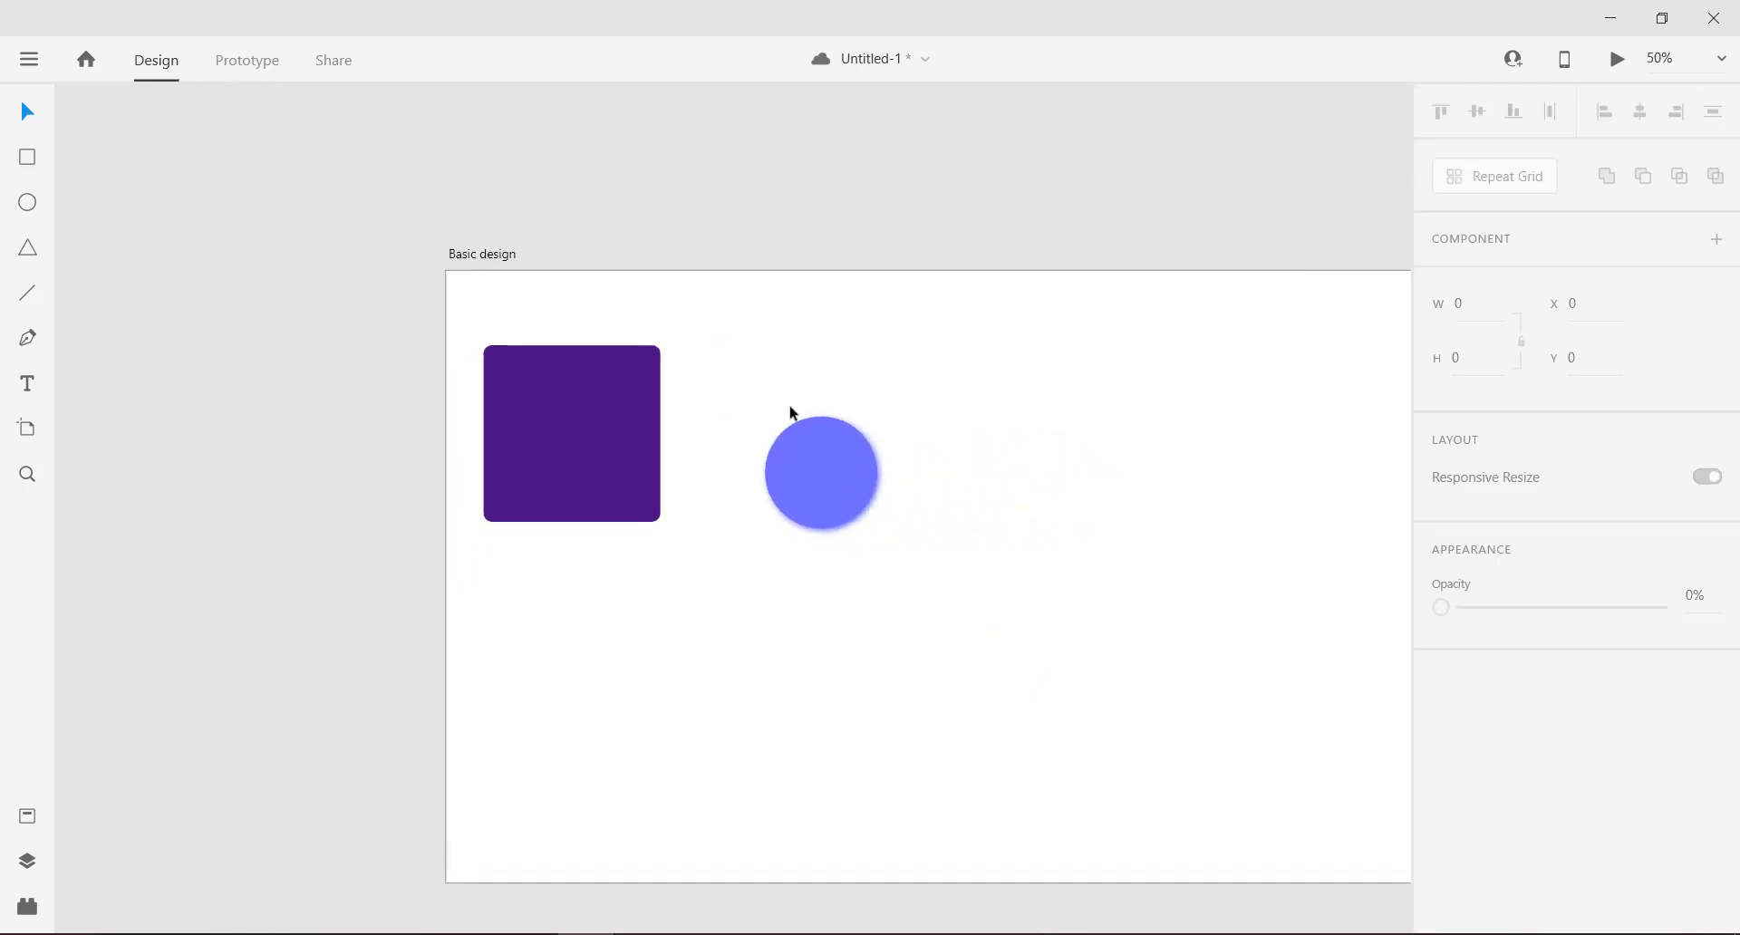
{"action": "scroll", "coordinate": [792, 555], "scroll_direction": "up", "scroll_amount": 5}
{"action": "left_click", "coordinate": [916, 437]}
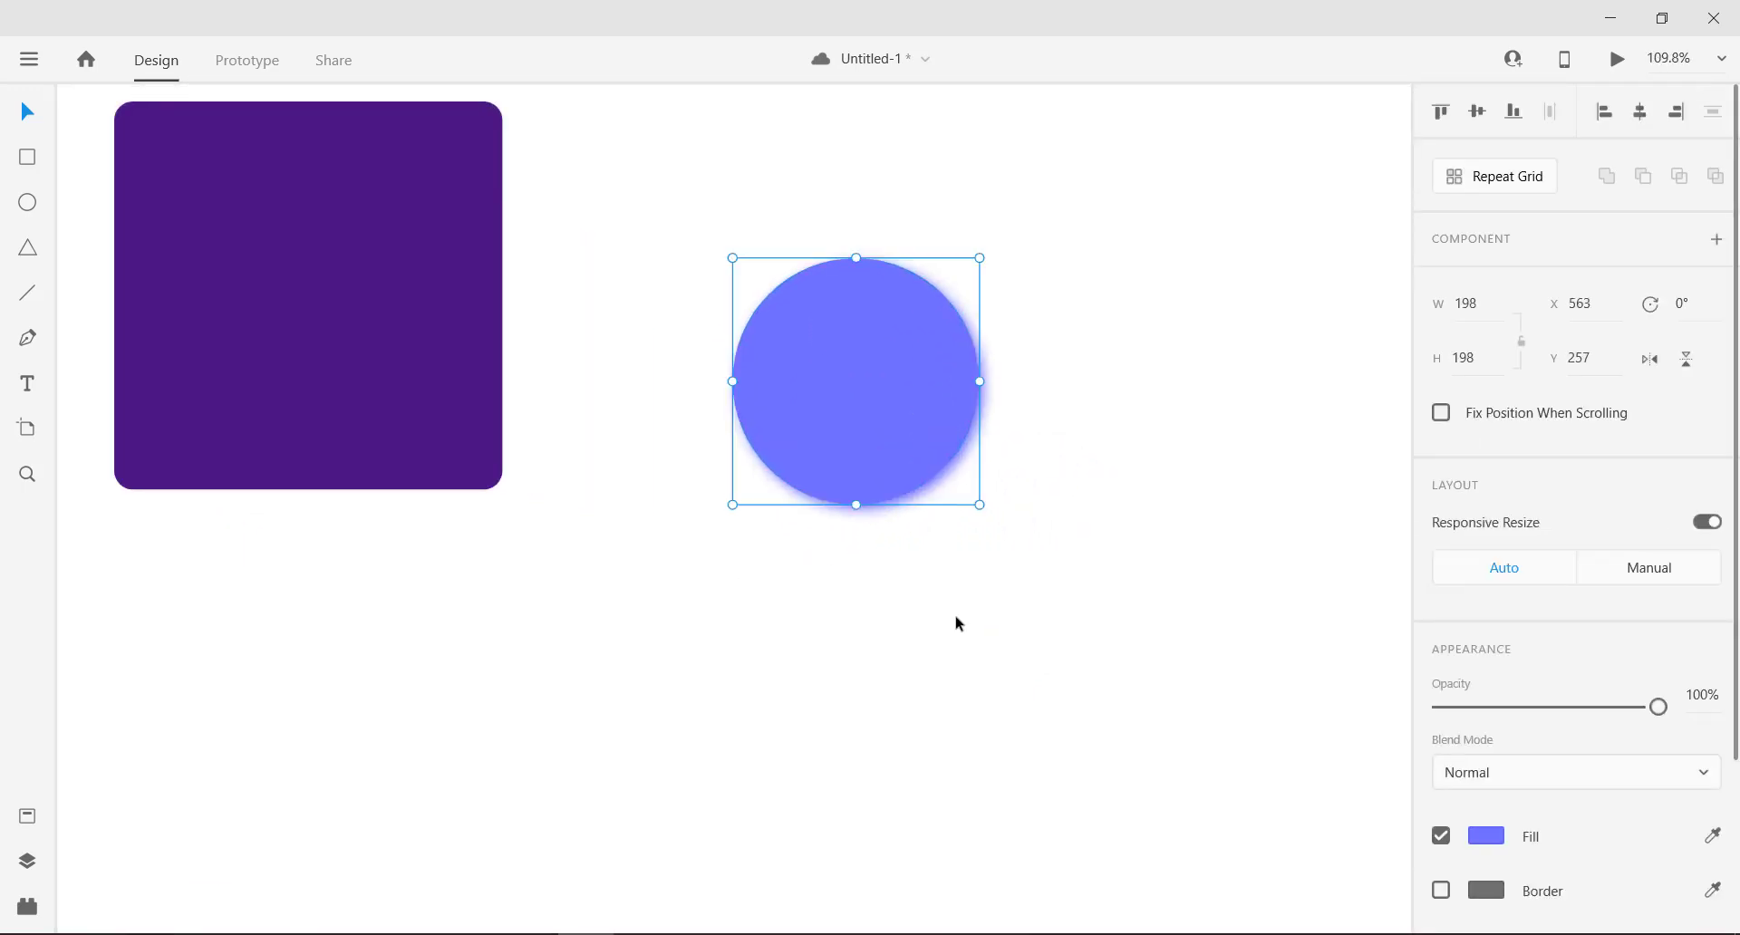
{"action": "left_click", "coordinate": [957, 624]}
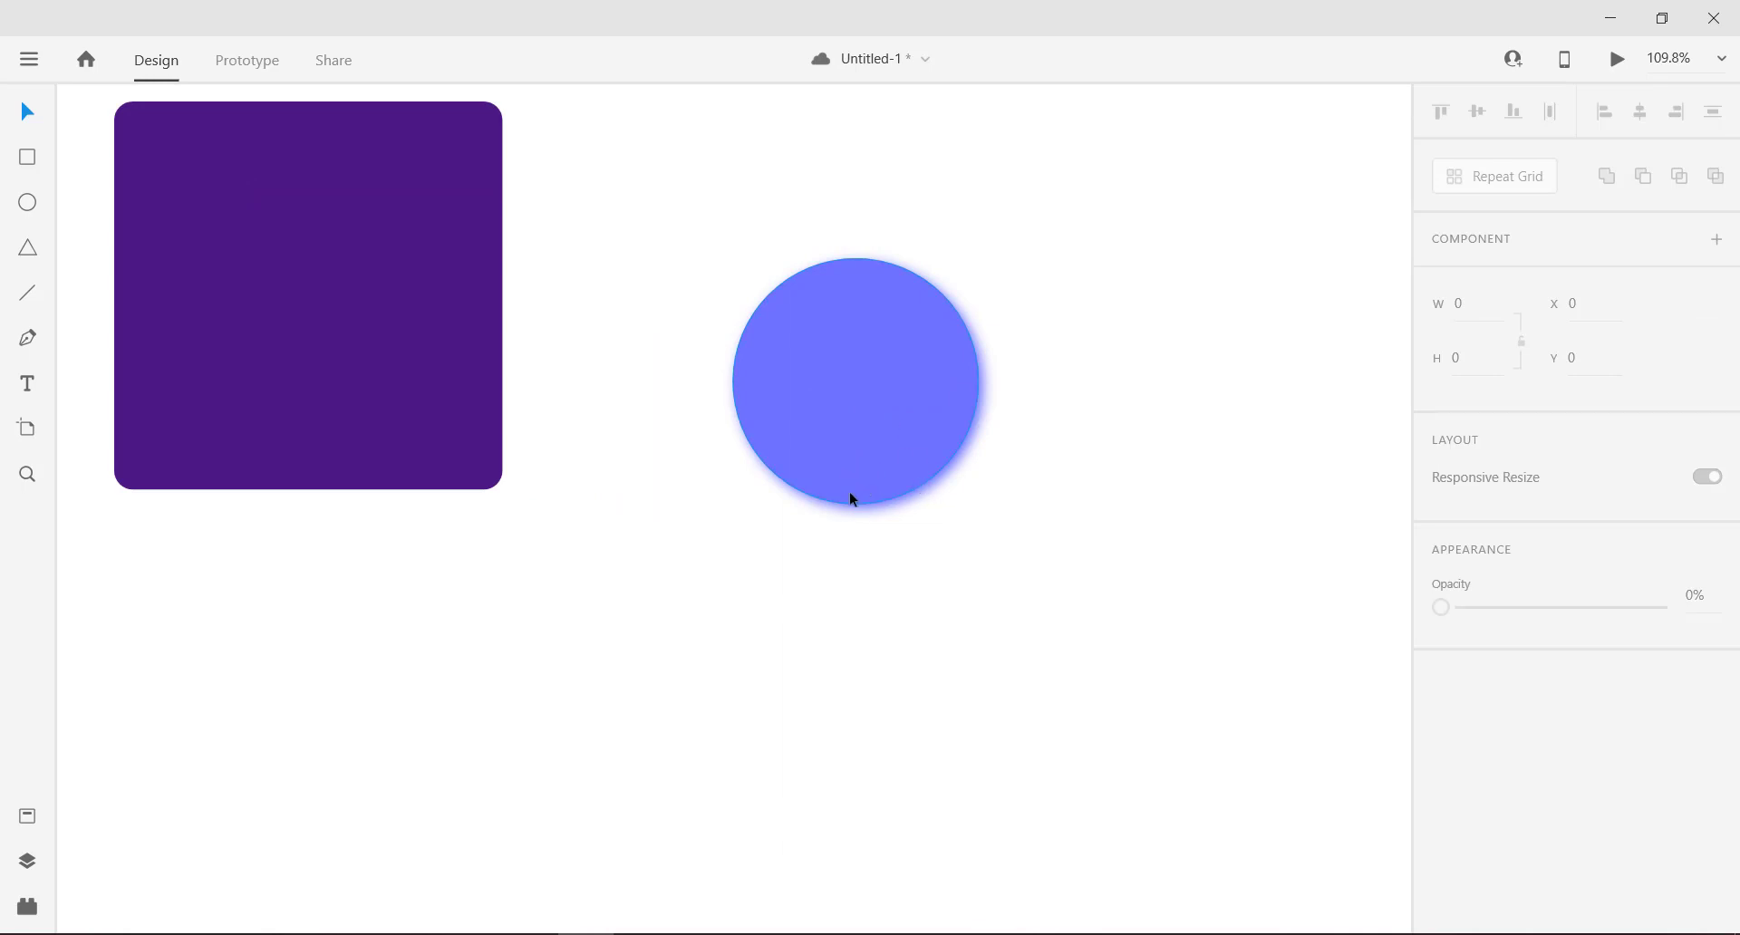
Step: Copy the circle and place the pasted duplicate directly below the original at about Y 481
{"action": "left_click", "coordinate": [852, 428]}
{"action": "right_click", "coordinate": [850, 422]}
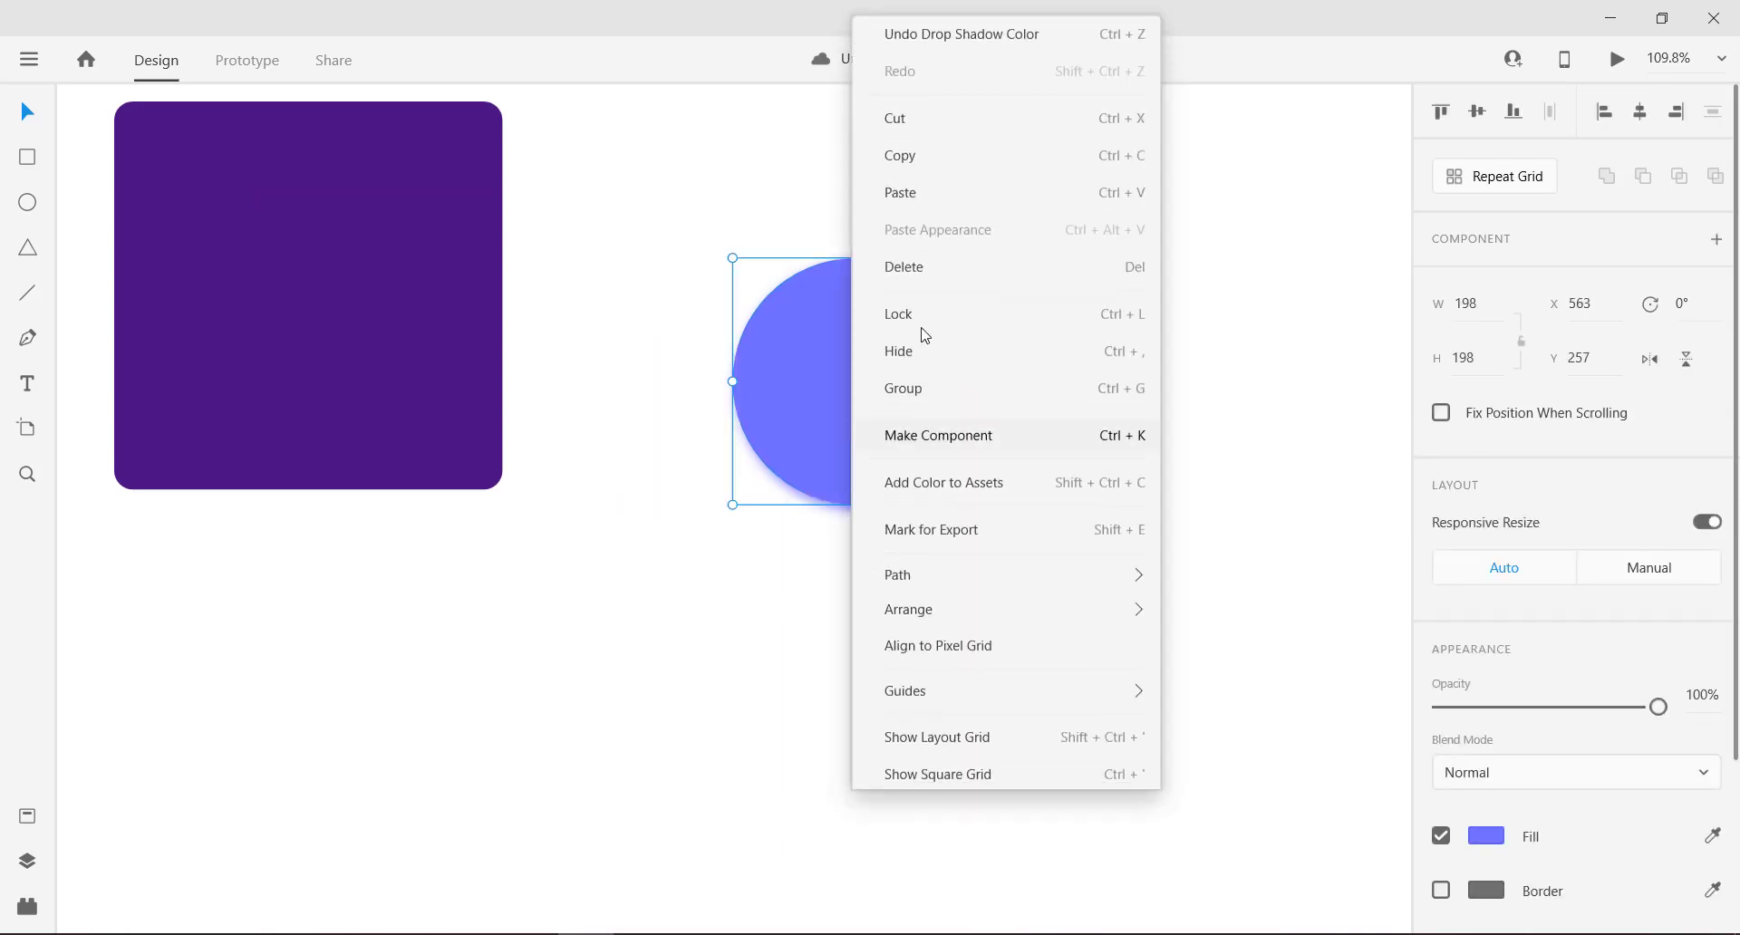
{"action": "left_click", "coordinate": [920, 155]}
{"action": "right_click", "coordinate": [850, 365]}
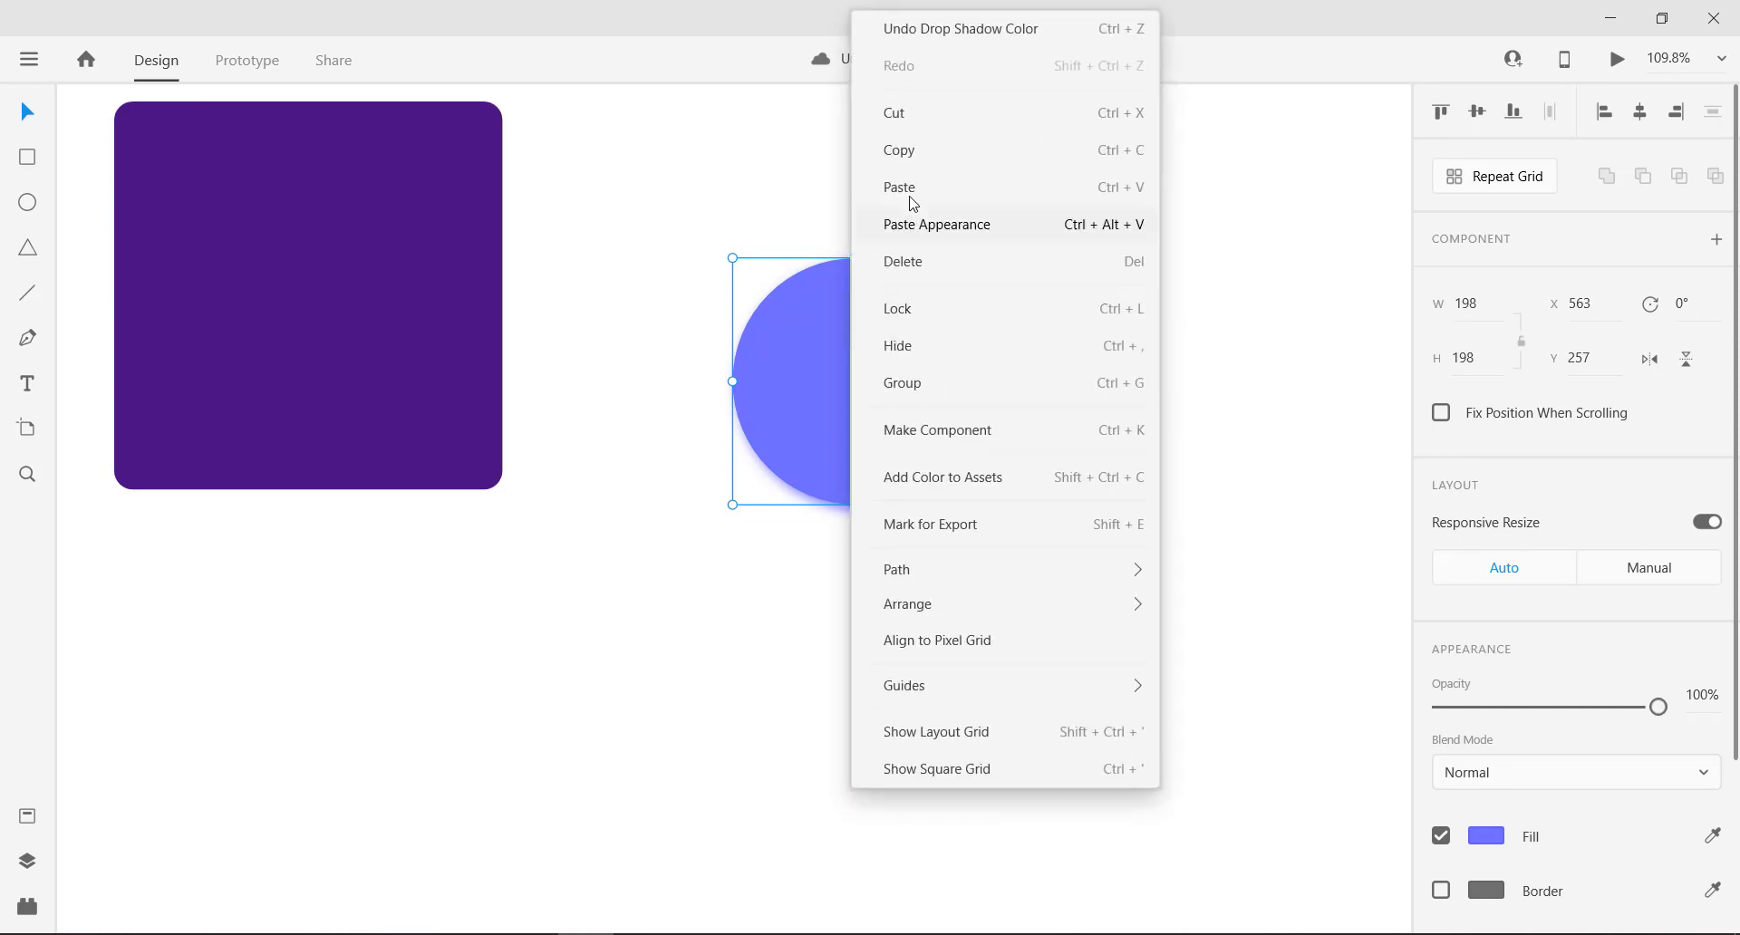
{"action": "left_click", "coordinate": [893, 182]}
{"action": "left_click_drag", "start_coordinate": [852, 668], "coordinate": [832, 709]}
Step: Set the lower circle's shadow offset to X -4, Y -4
{"action": "scroll", "coordinate": [1464, 784], "scroll_direction": "down", "scroll_amount": 3}
{"action": "left_click", "coordinate": [1489, 775]}
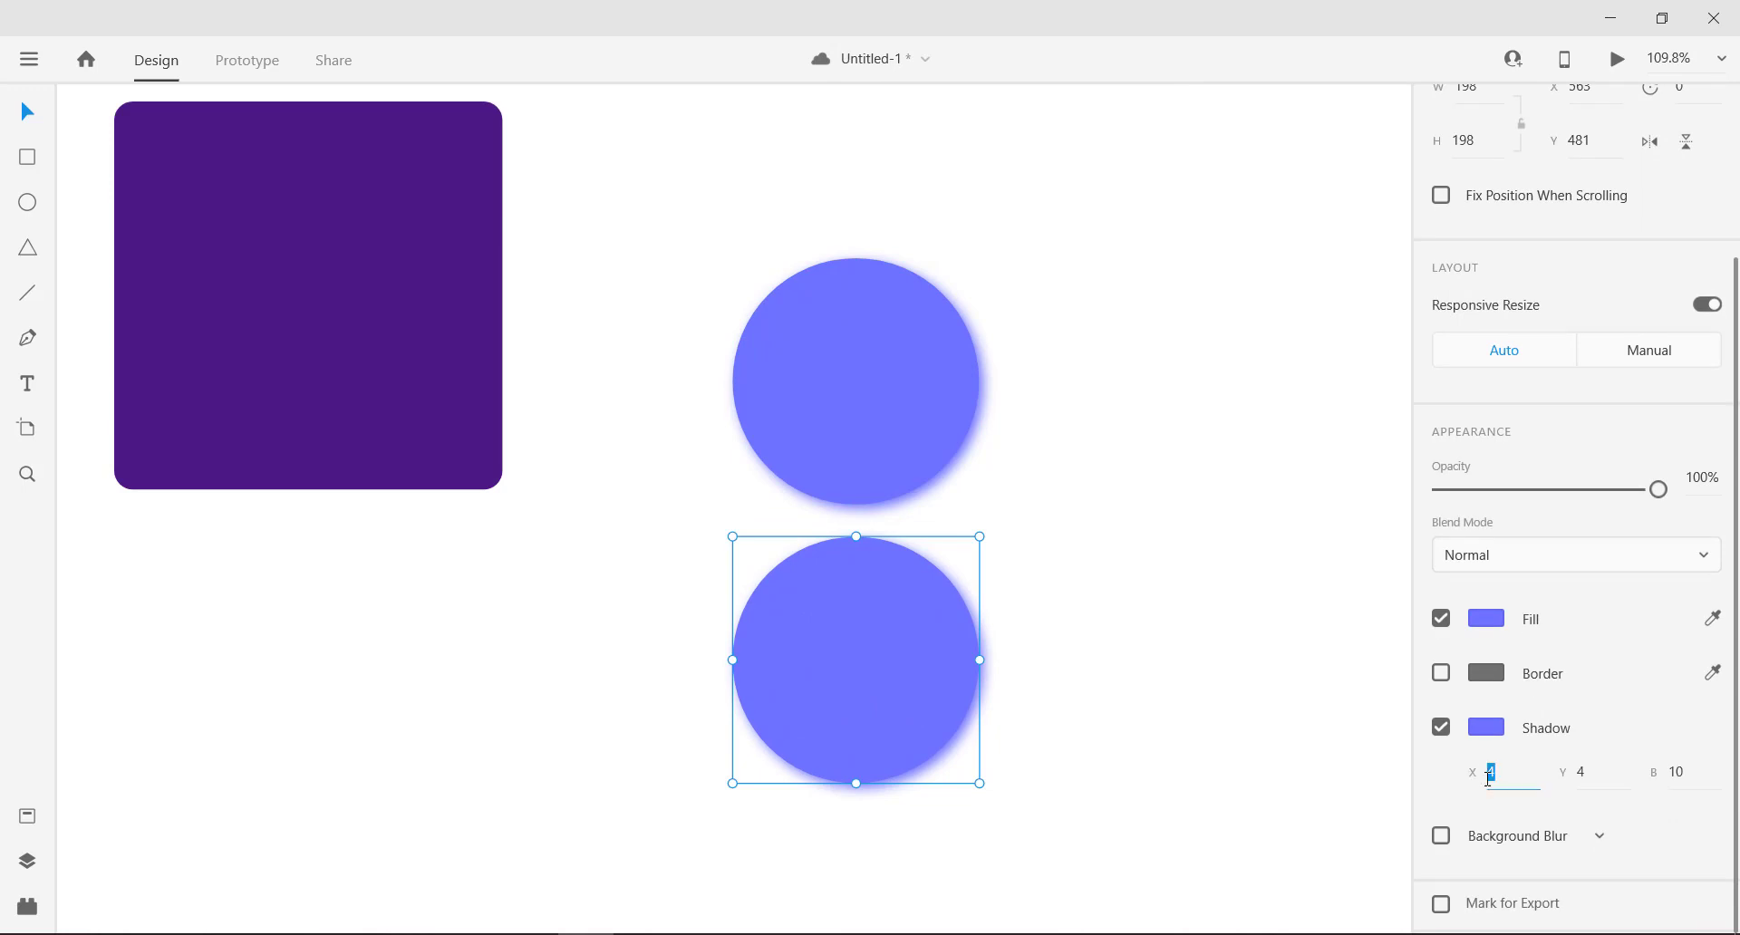
{"action": "left_click", "coordinate": [1591, 773]}
{"action": "type", "text": "-"}
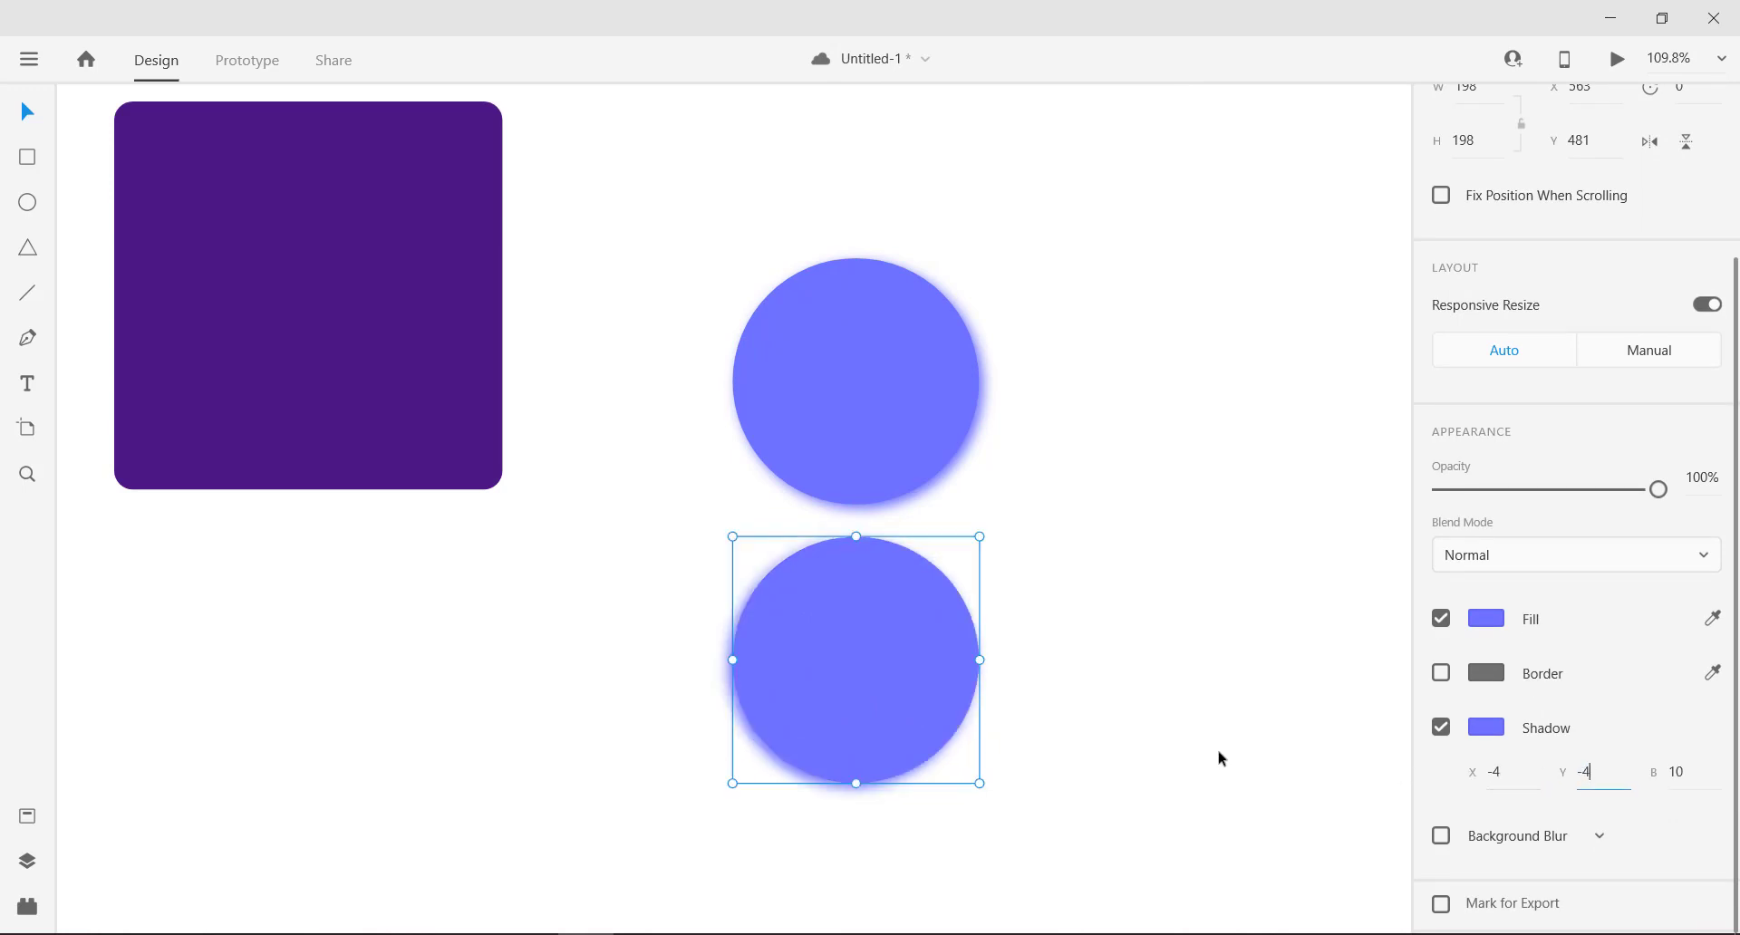
{"action": "left_click", "coordinate": [1101, 730]}
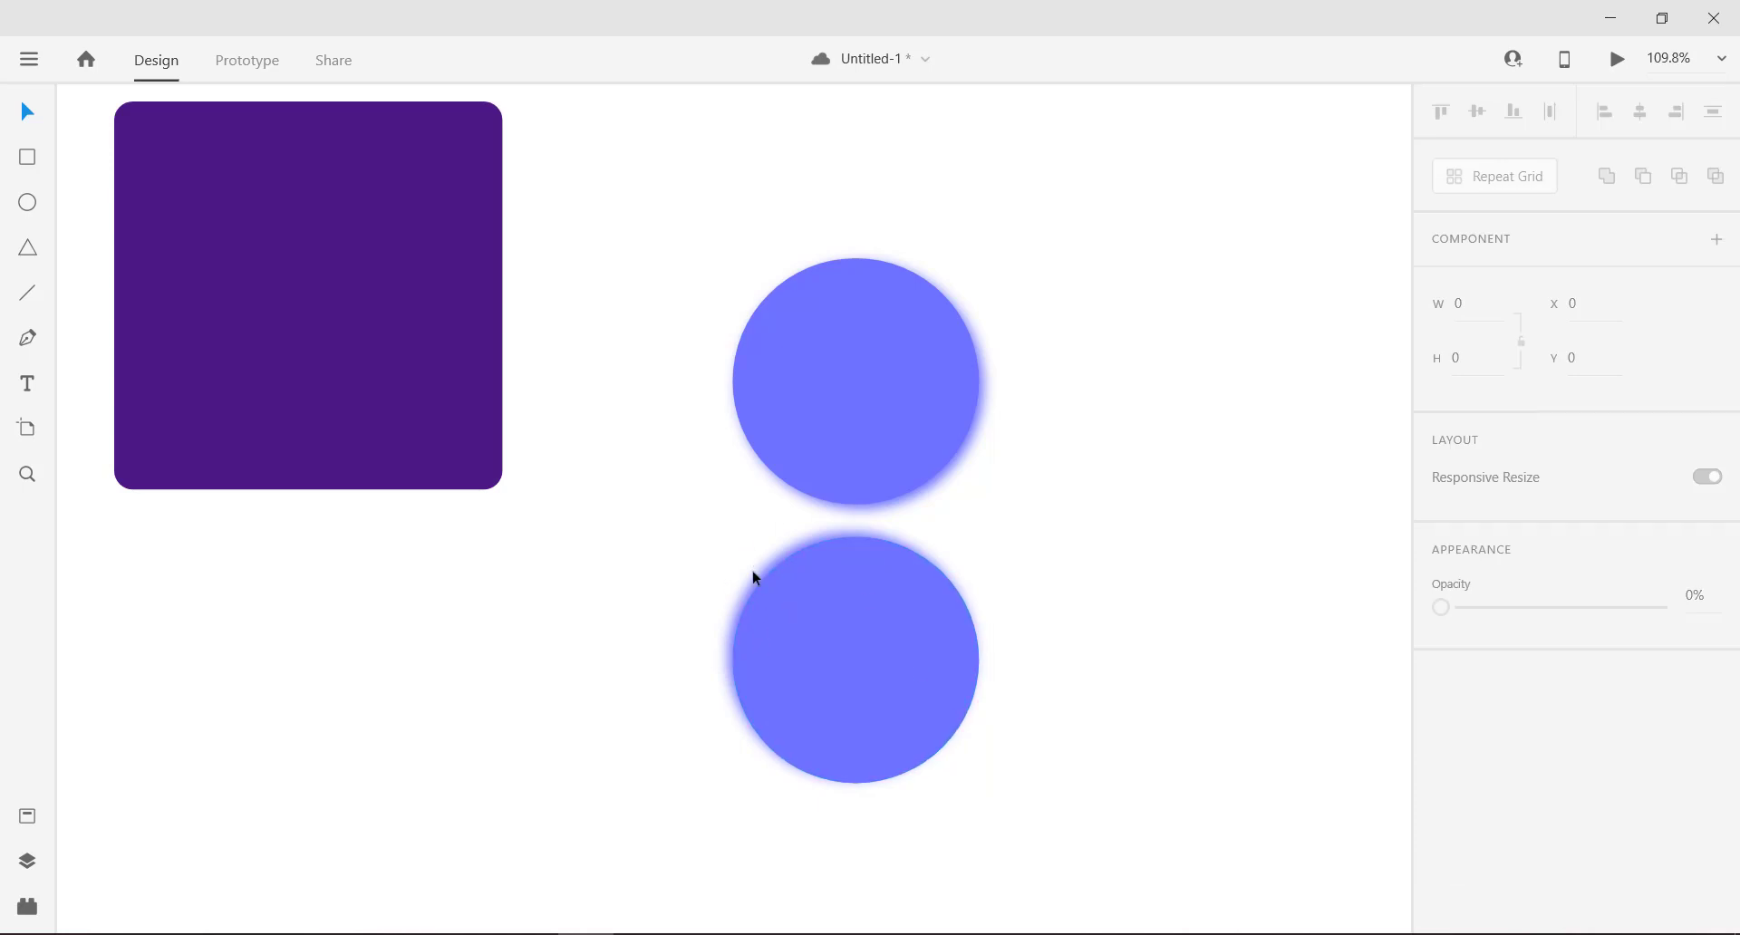
Step: Move both circles together so they sit stacked beneath the purple square
{"action": "left_click_drag", "start_coordinate": [1063, 777], "coordinate": [878, 433]}
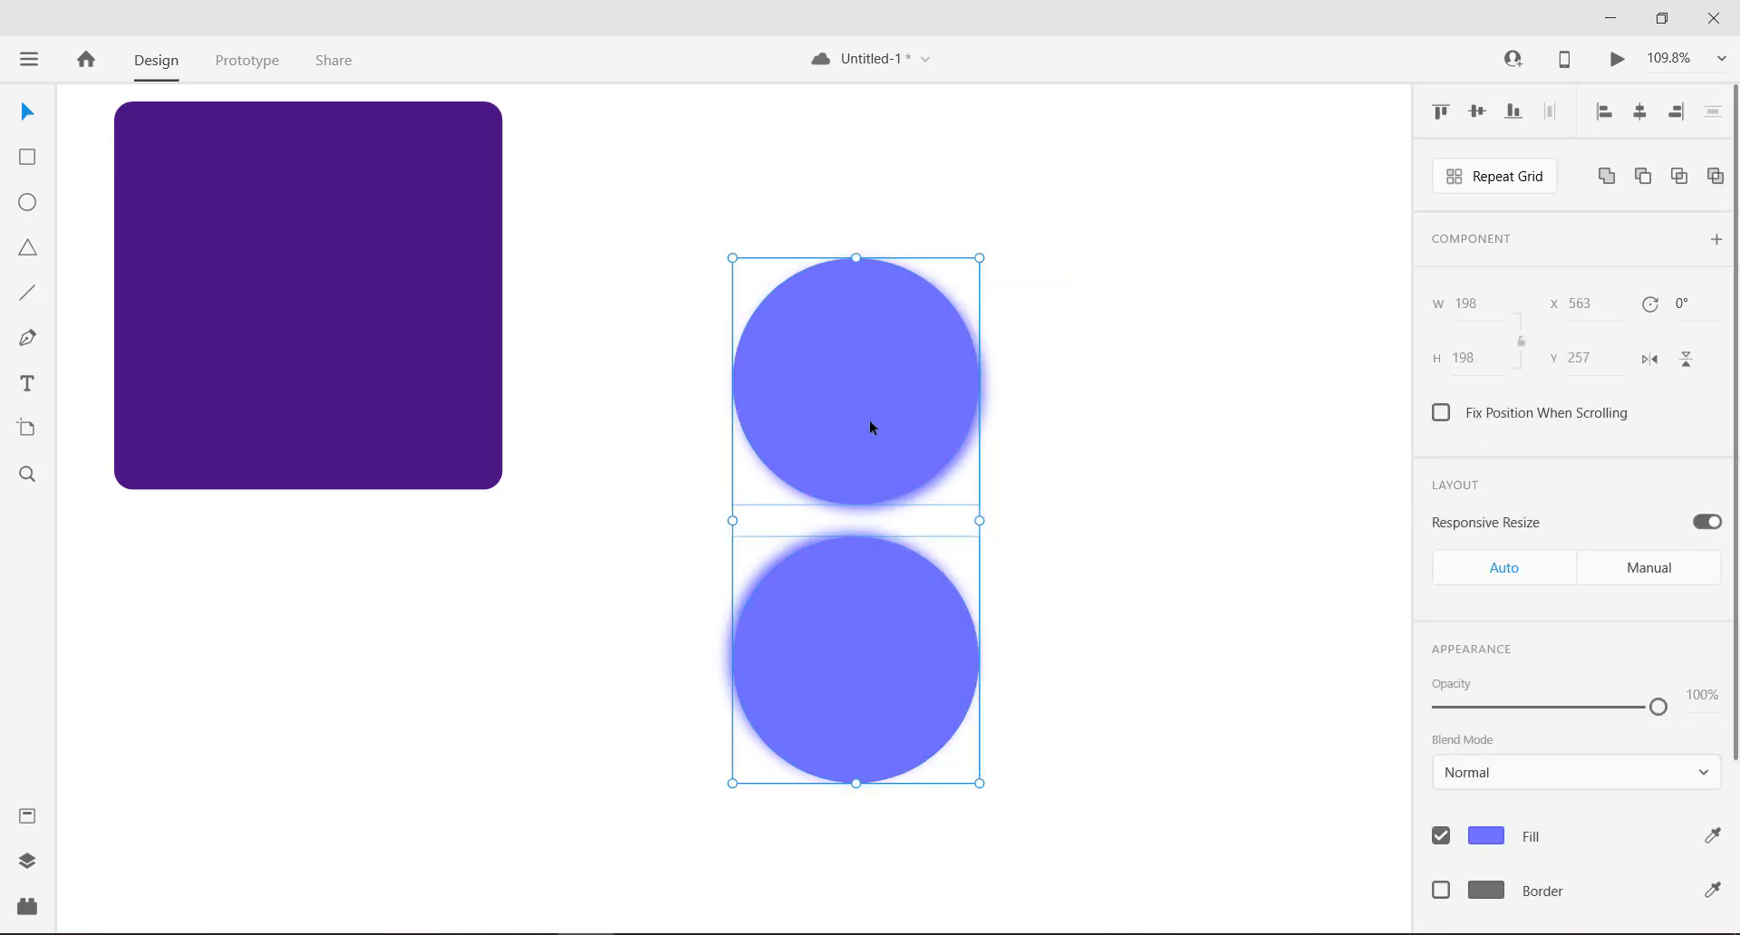
{"action": "left_click_drag", "start_coordinate": [835, 369], "coordinate": [269, 631]}
{"action": "left_click", "coordinate": [788, 578]}
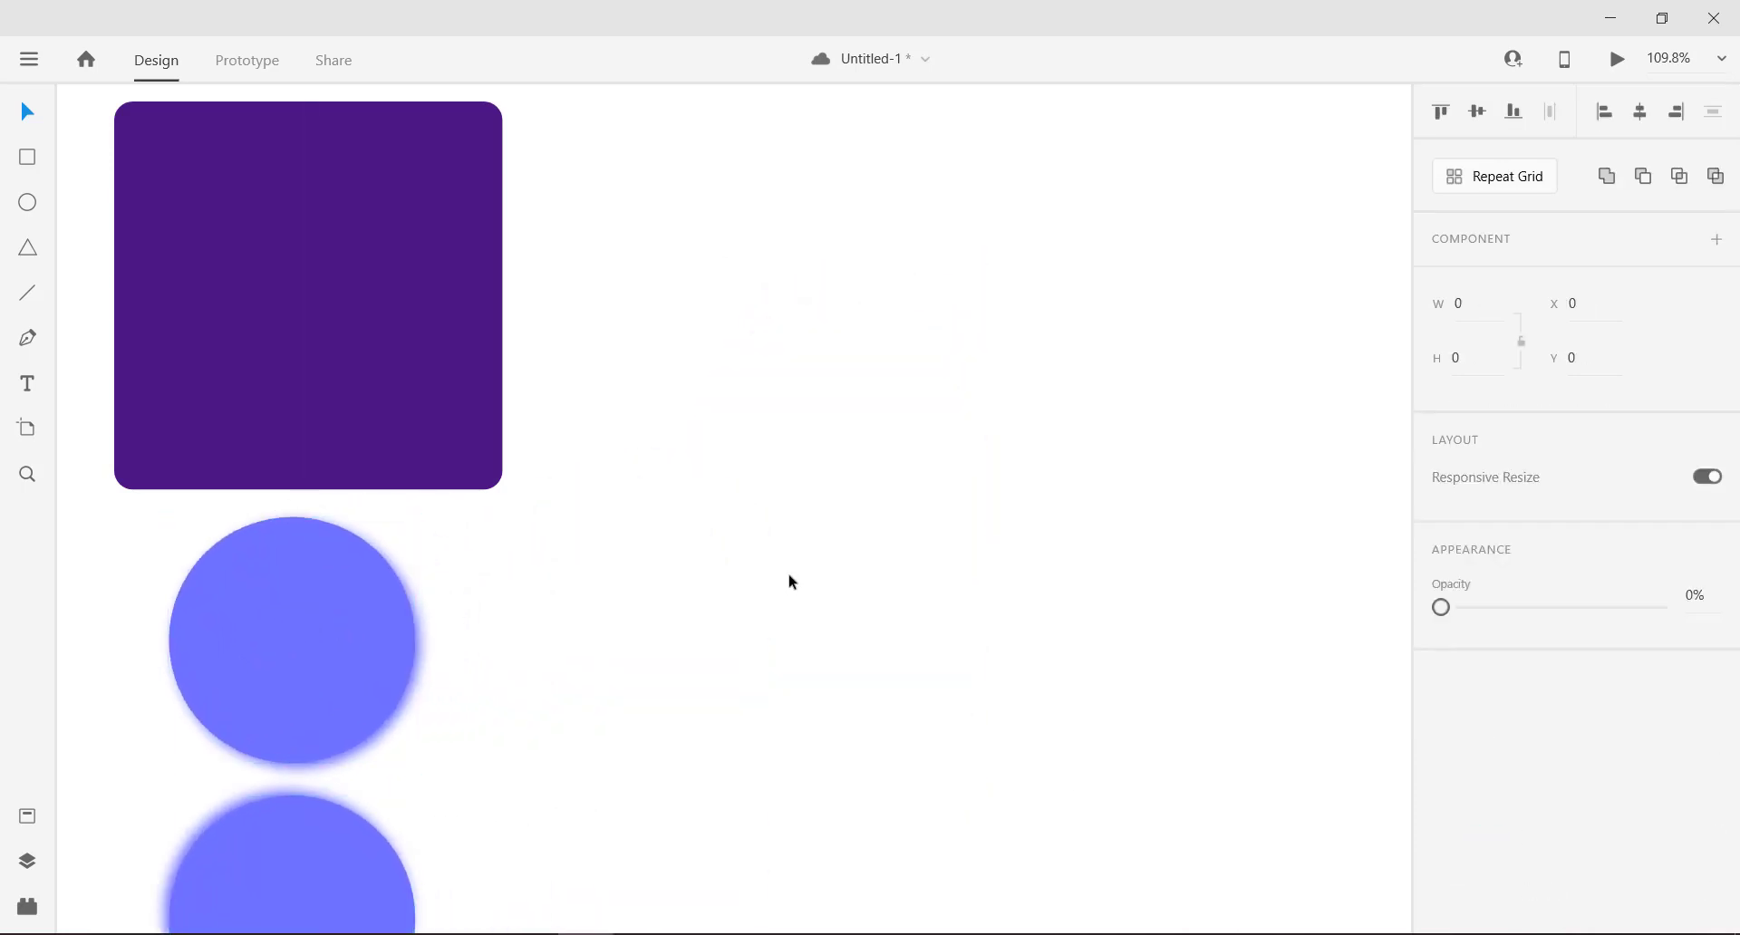
{"action": "scroll", "coordinate": [788, 578], "scroll_direction": "down", "scroll_amount": 3}
{"action": "left_click_drag", "start_coordinate": [791, 578], "coordinate": [734, 521]}
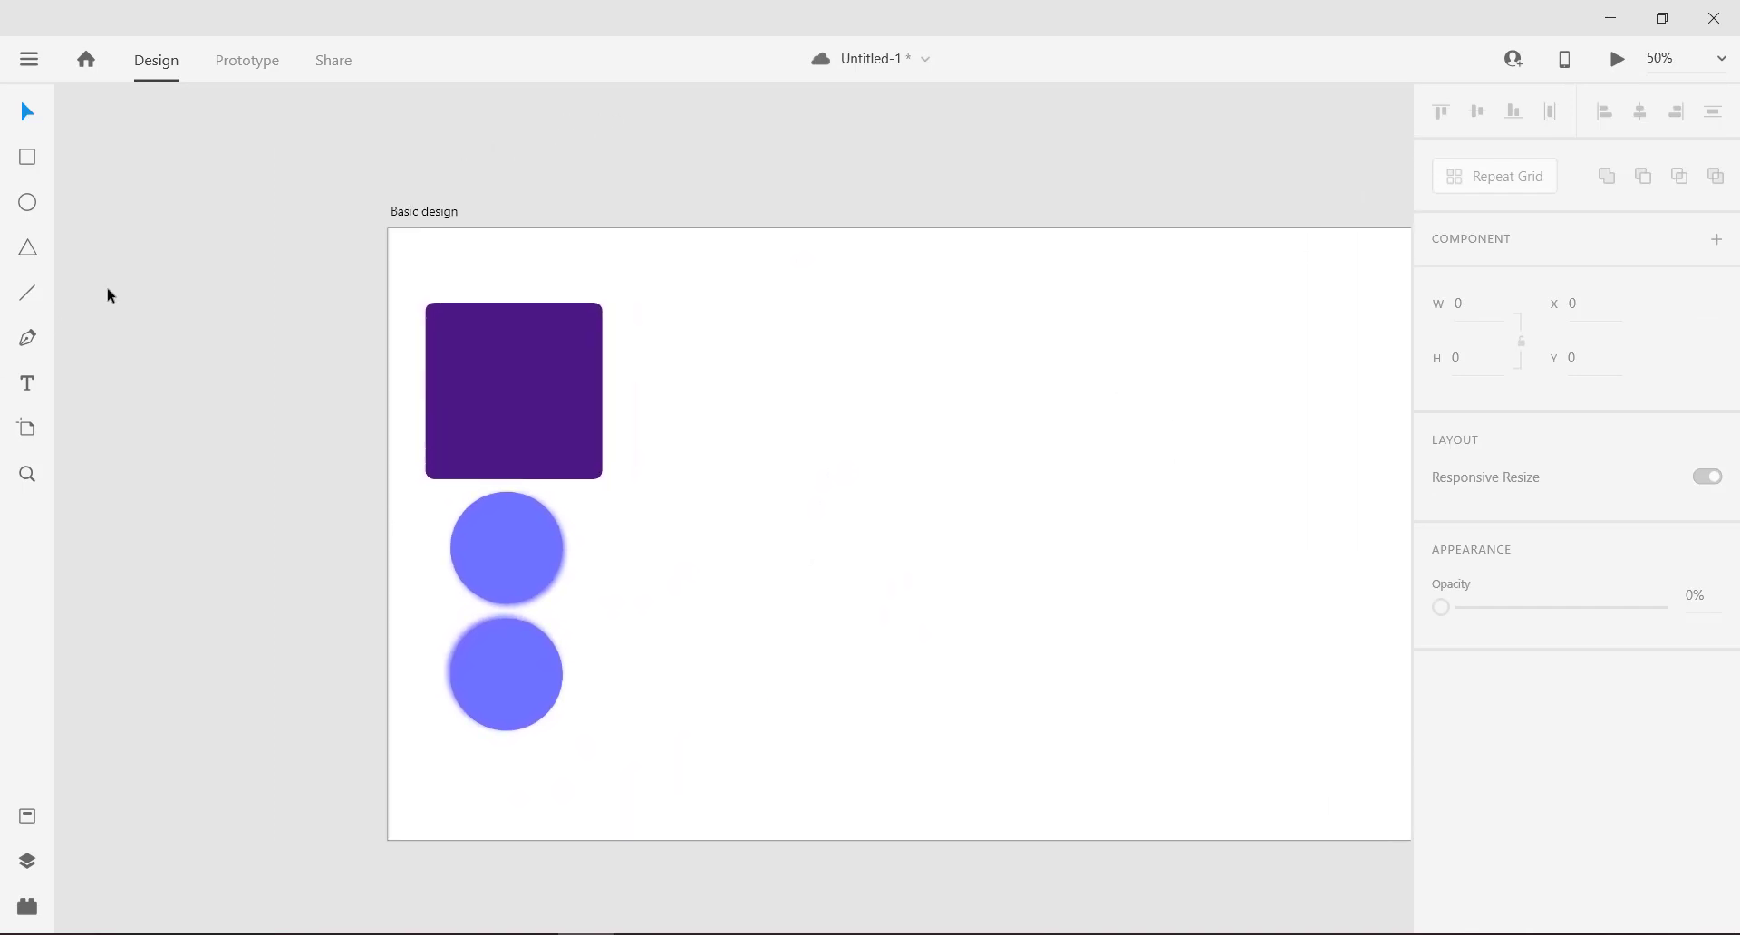
Step: Draw a triangle about 252 by 218 beside the purple square and delete it
{"action": "left_click", "coordinate": [35, 249]}
{"action": "mouse_move", "coordinate": [783, 453]}
{"action": "left_mouse_down"}
{"action": "mouse_move", "coordinate": [839, 501]}
{"action": "mouse_move", "coordinate": [854, 542]}
{"action": "left_mouse_up"}
{"action": "left_click", "coordinate": [32, 114]}
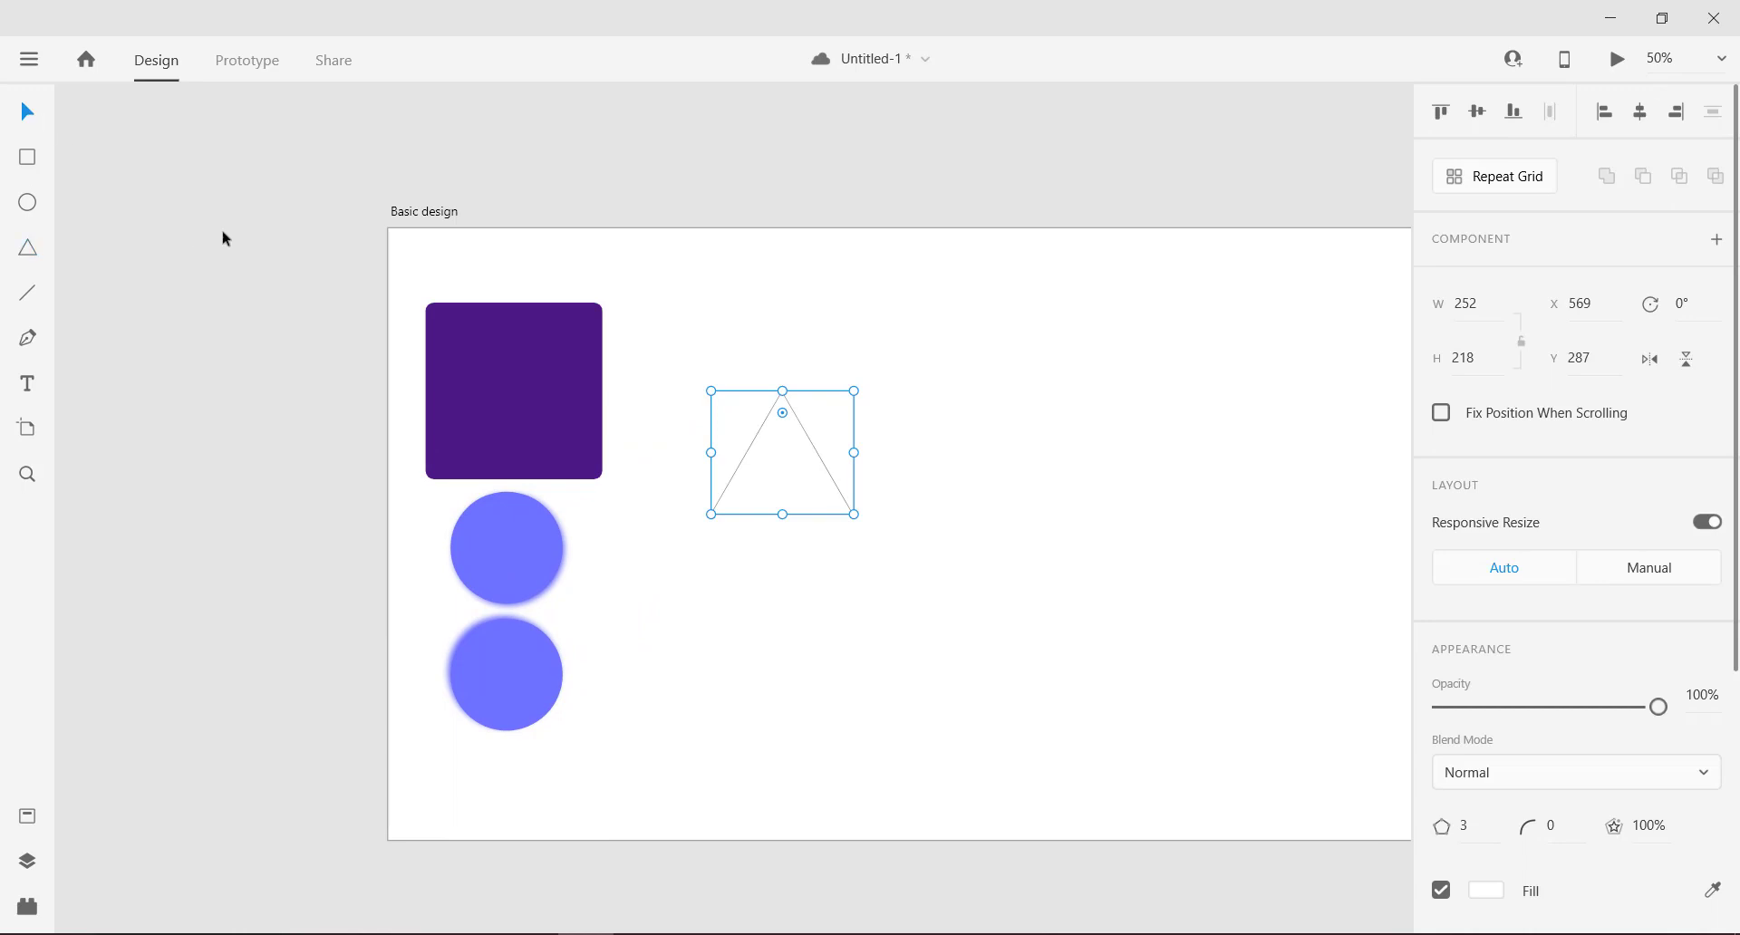
{"action": "left_click", "coordinate": [225, 237]}
{"action": "mouse_move", "coordinate": [780, 491]}
{"action": "left_mouse_down"}
{"action": "mouse_move", "coordinate": [757, 538]}
{"action": "mouse_move", "coordinate": [769, 509]}
{"action": "left_mouse_up"}
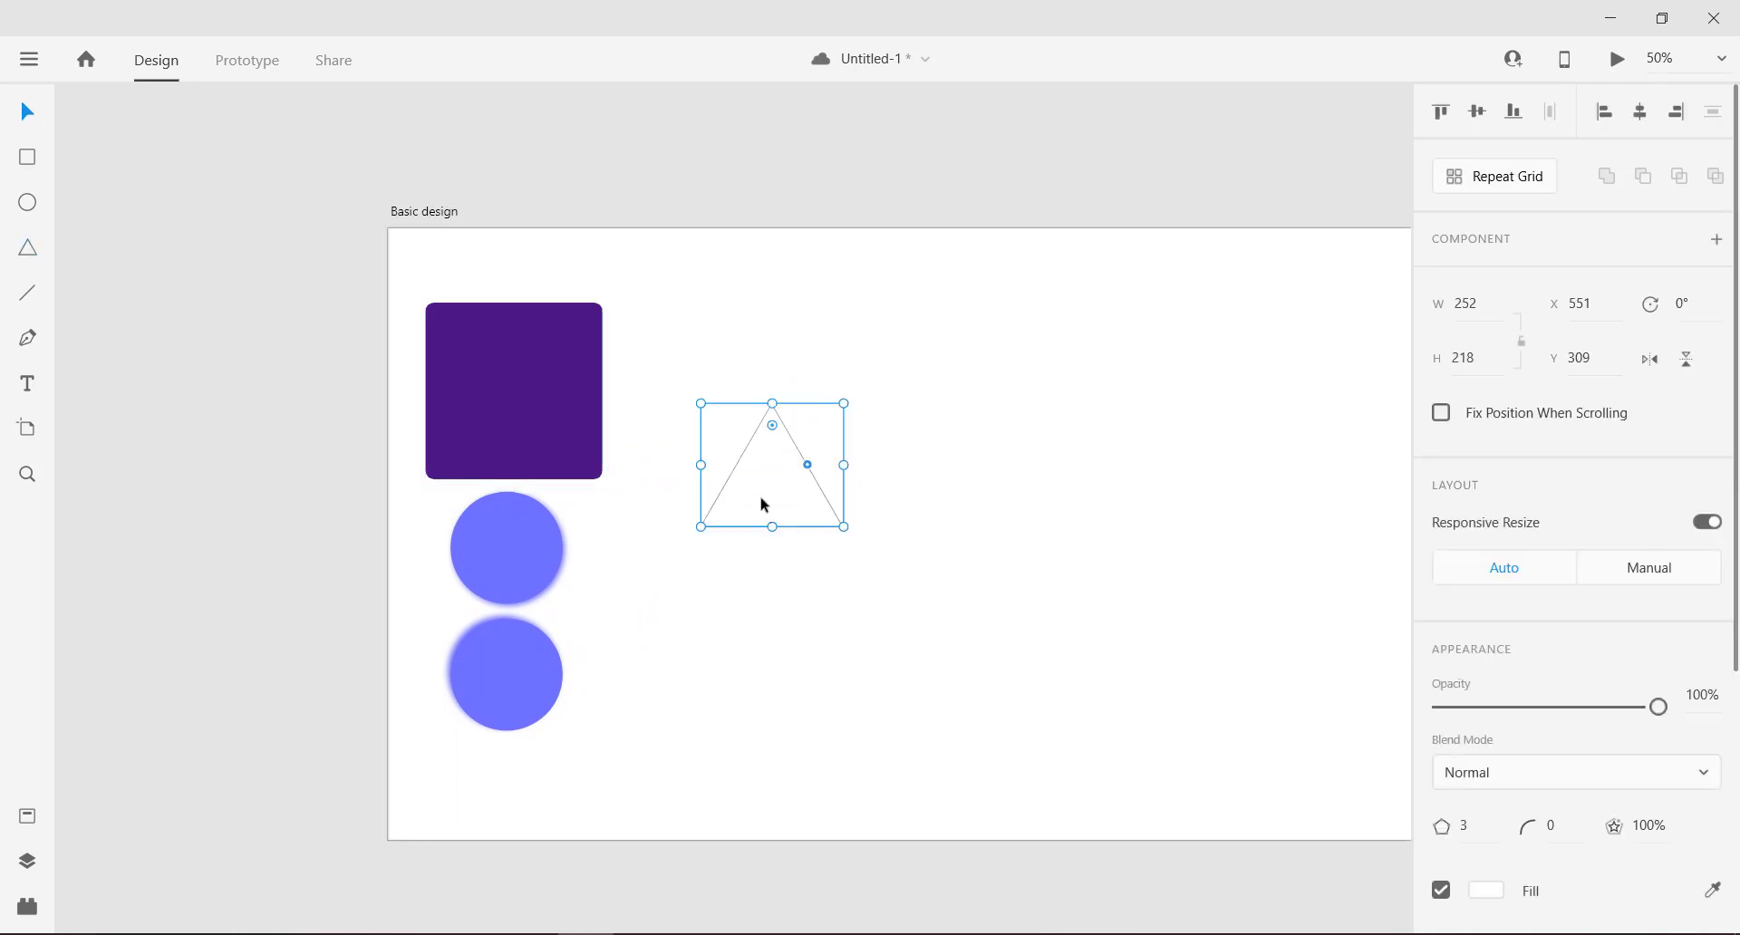
{"action": "key", "text": "Delete"}
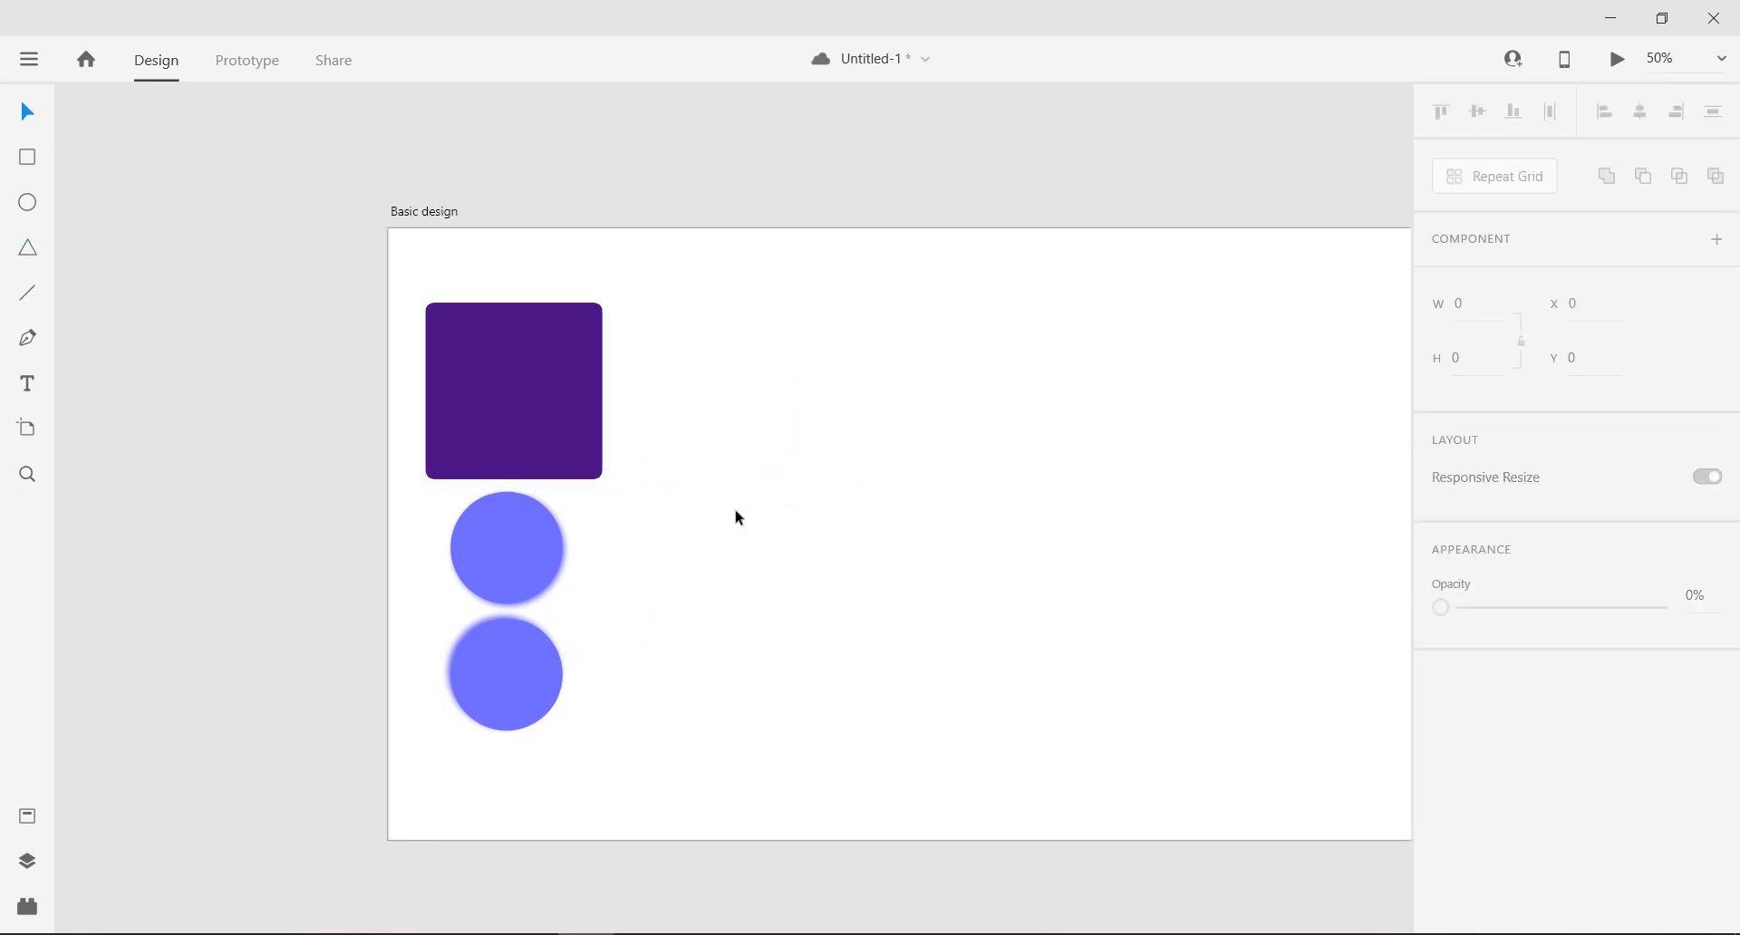
Step: Draw a horizontal line about 590 long beside the purple square
{"action": "left_click", "coordinate": [40, 307]}
{"action": "left_click_drag", "start_coordinate": [740, 468], "coordinate": [1074, 467]}
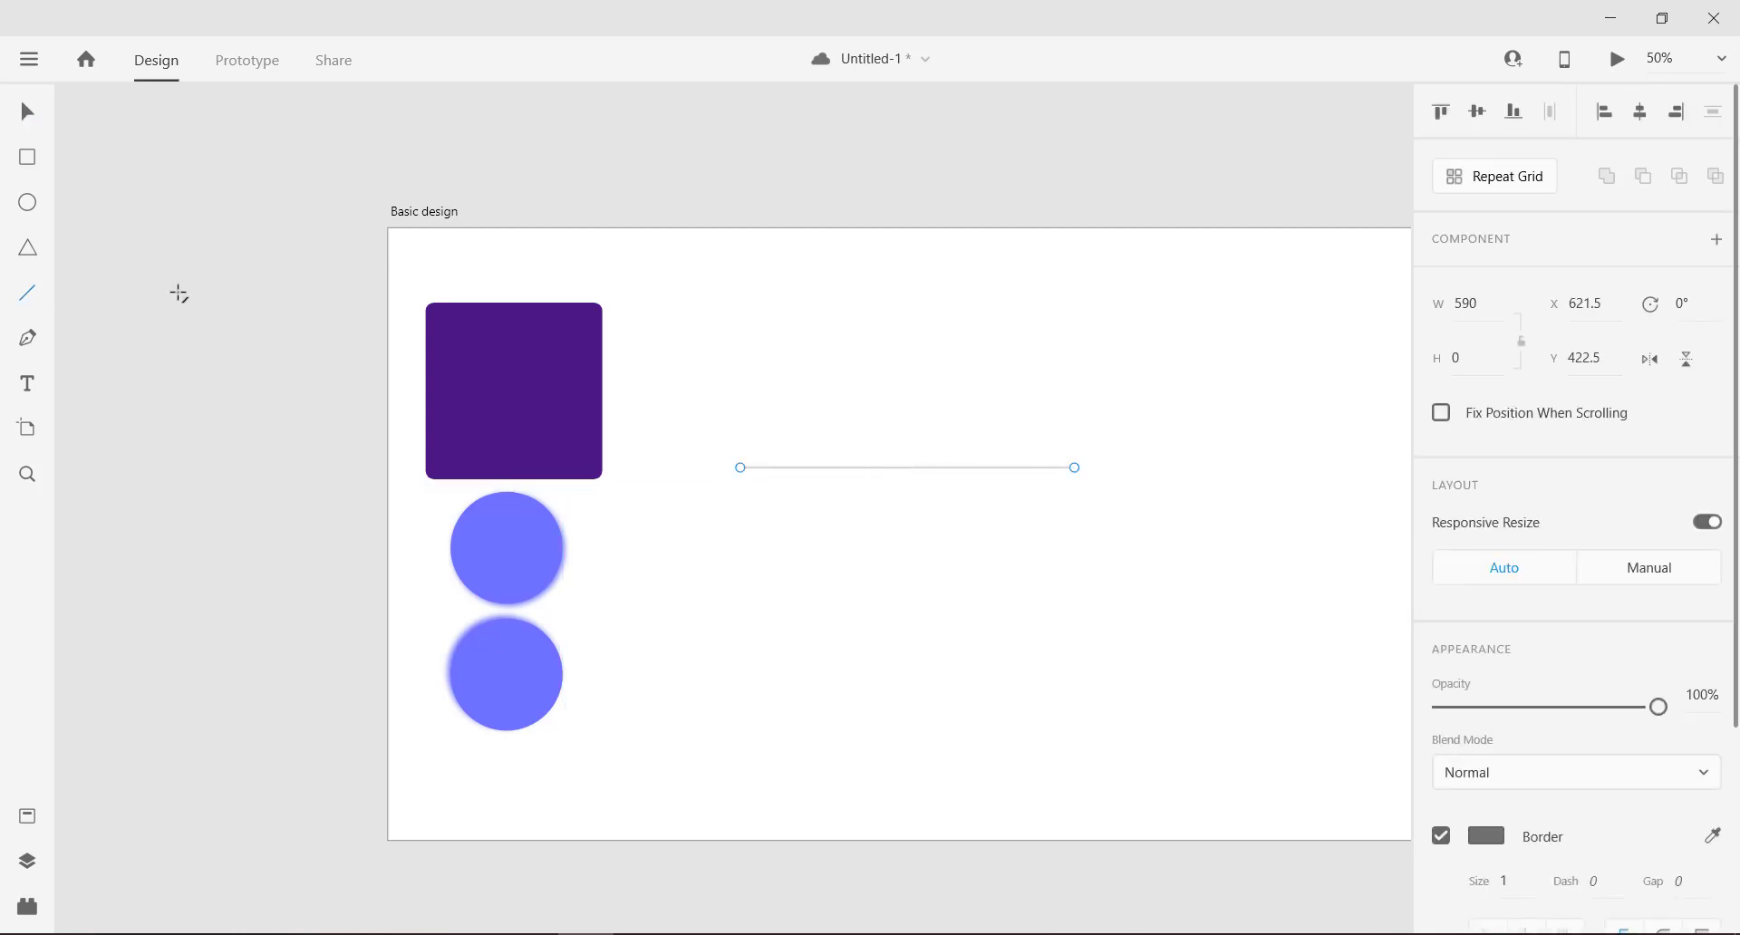
{"action": "left_click", "coordinate": [26, 123]}
Step: Style the line with a border size of 15, round caps and about 88% opacity
{"action": "left_click", "coordinate": [535, 363]}
{"action": "left_click_drag", "start_coordinate": [783, 363], "coordinate": [919, 577]}
{"action": "scroll", "coordinate": [1497, 603], "scroll_direction": "down", "scroll_amount": 5}
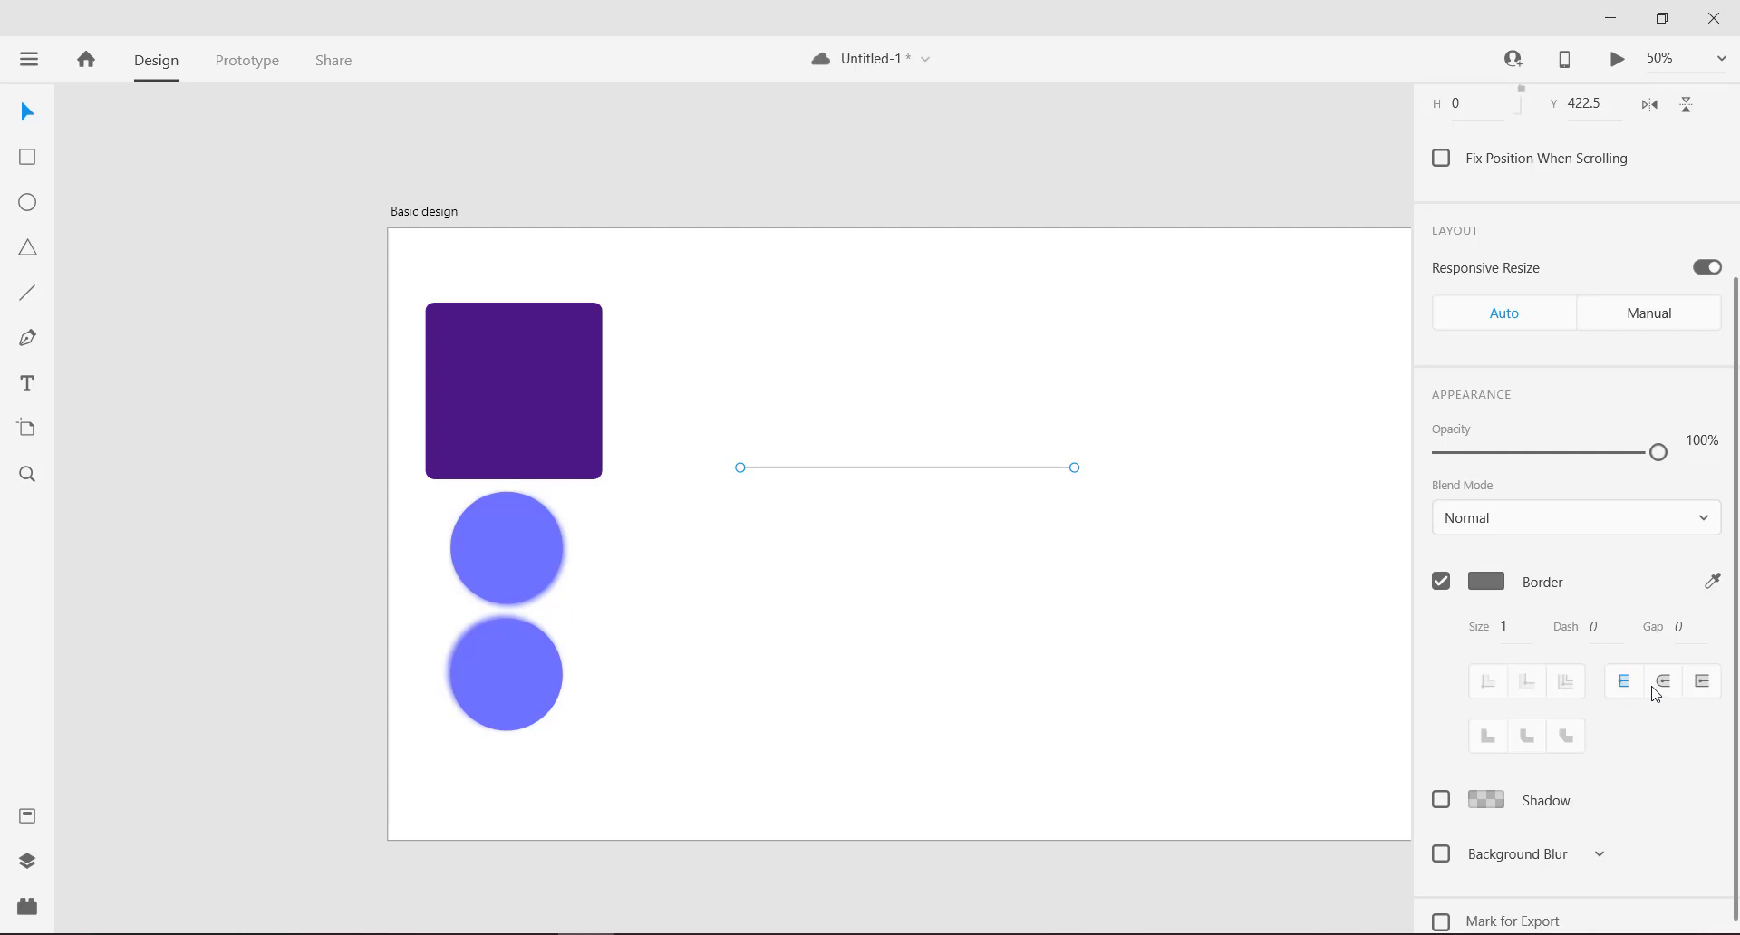
{"action": "left_click_drag", "start_coordinate": [1507, 632], "coordinate": [1515, 588]}
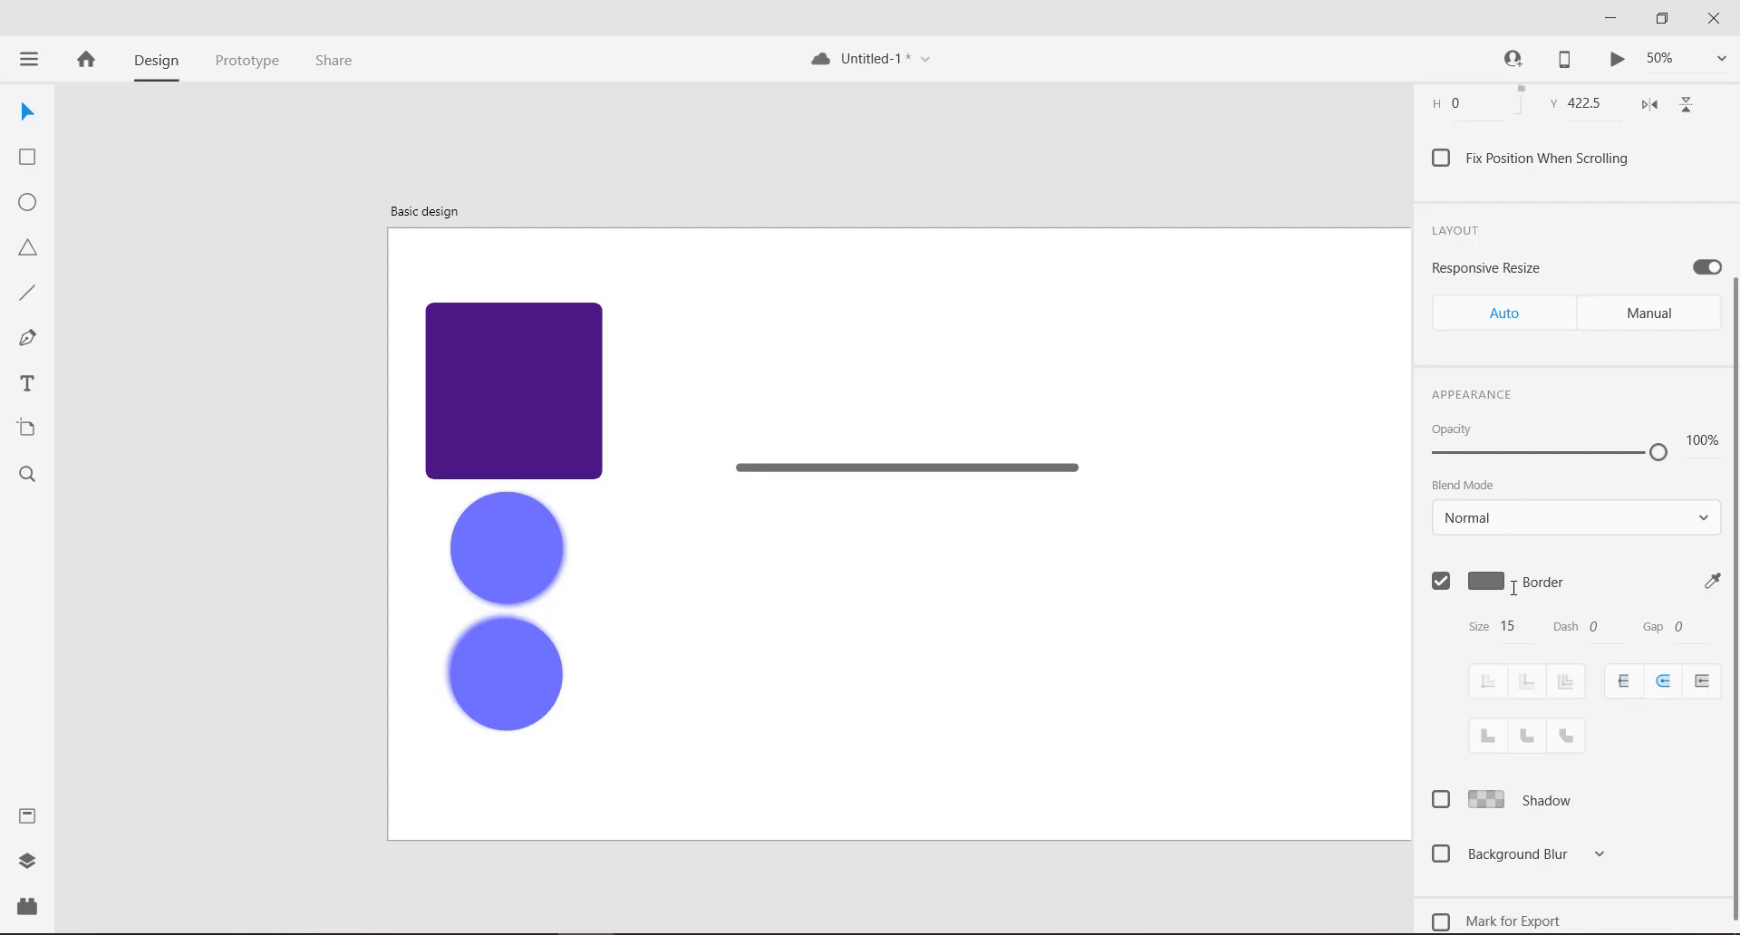
{"action": "mouse_move", "coordinate": [1623, 470]}
{"action": "left_mouse_down"}
{"action": "mouse_move", "coordinate": [1486, 458]}
{"action": "mouse_move", "coordinate": [1631, 453]}
{"action": "left_mouse_up"}
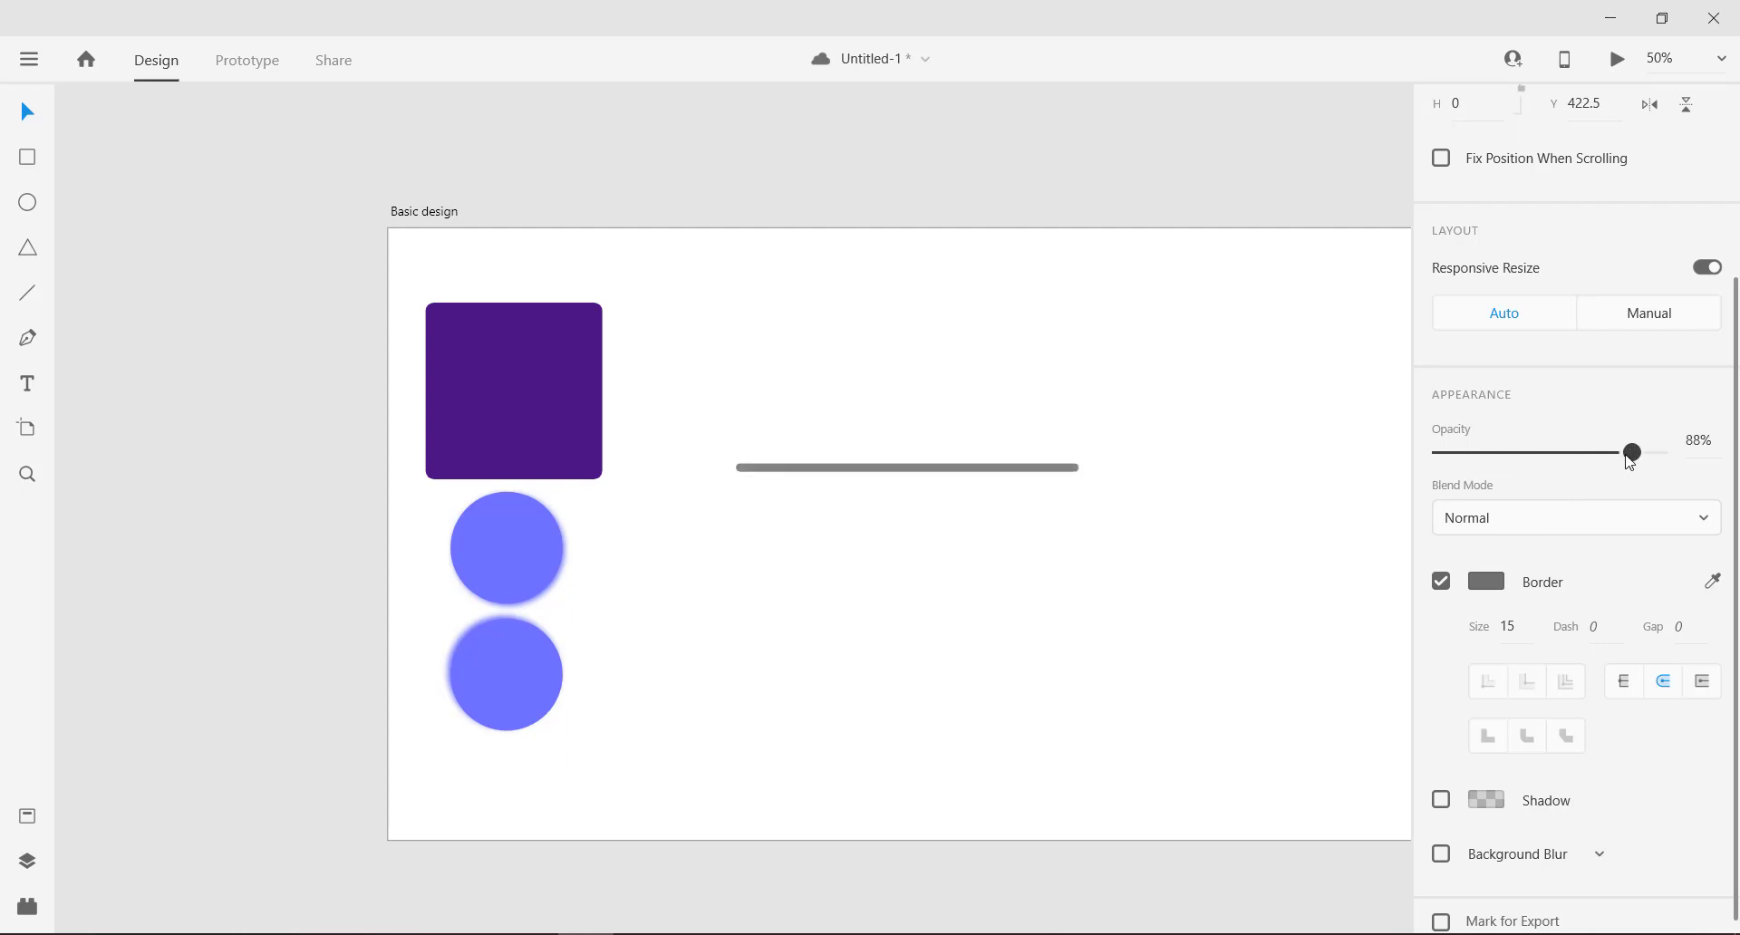
{"action": "left_click", "coordinate": [1064, 556]}
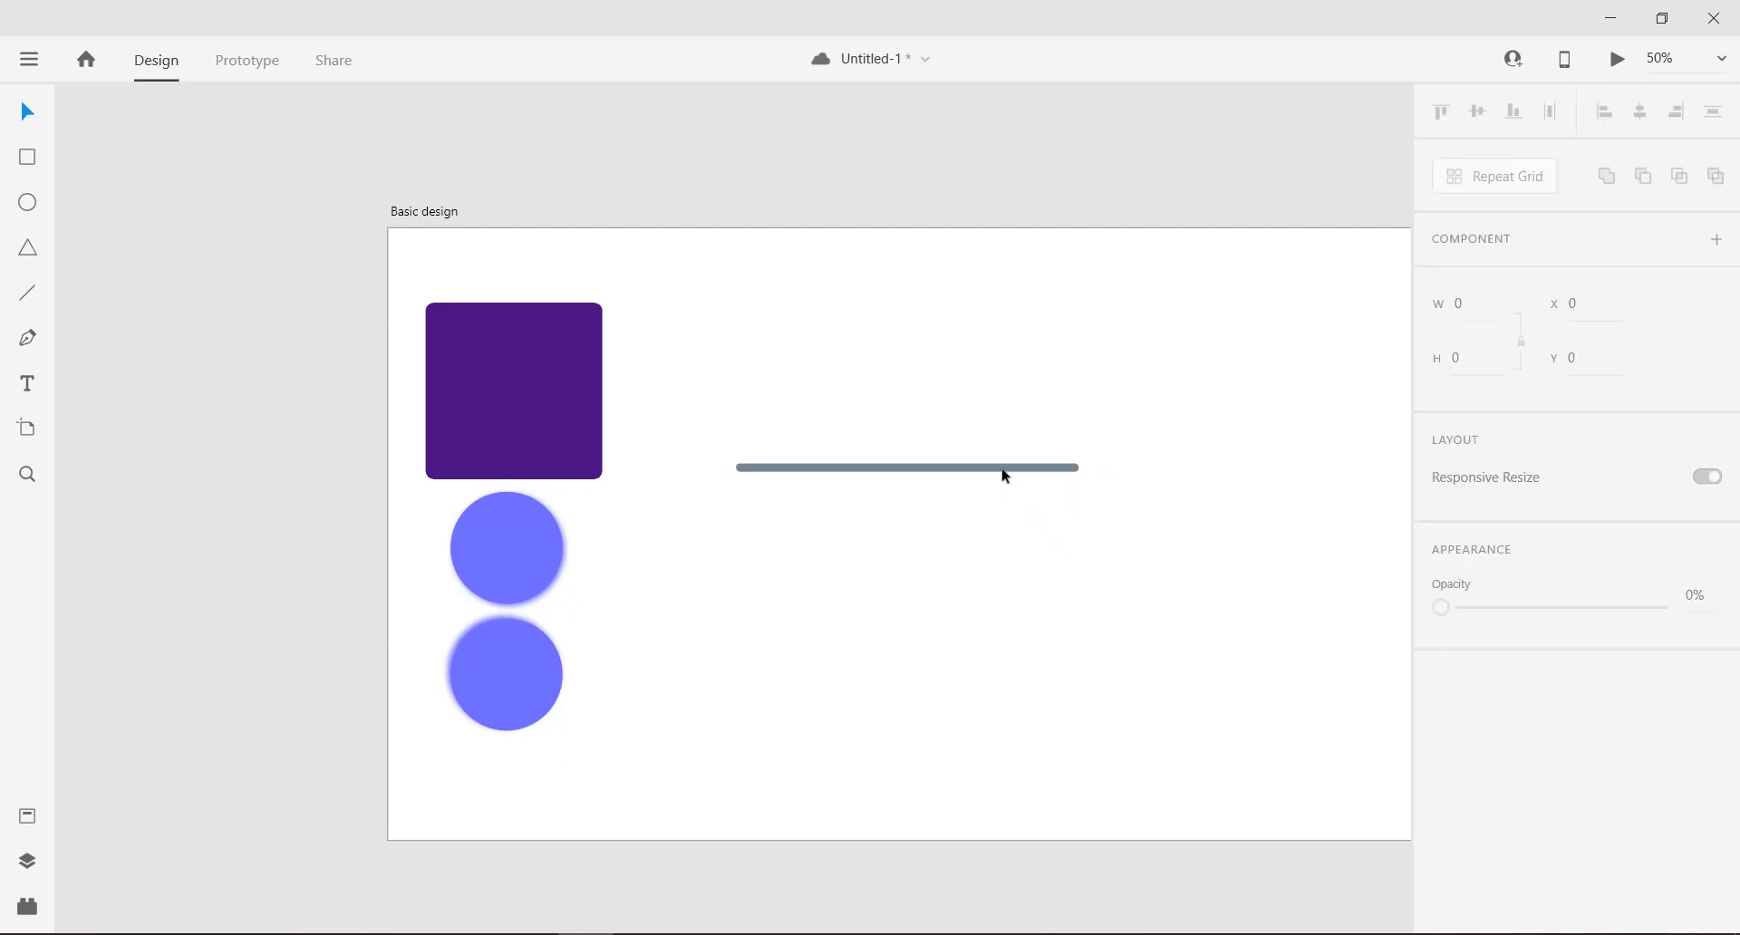
Step: Delete the line, and try adjusting the opacity of the purple square and both circles together
{"action": "left_click", "coordinate": [577, 366]}
{"action": "left_click", "coordinate": [512, 591], "text": "shift"}
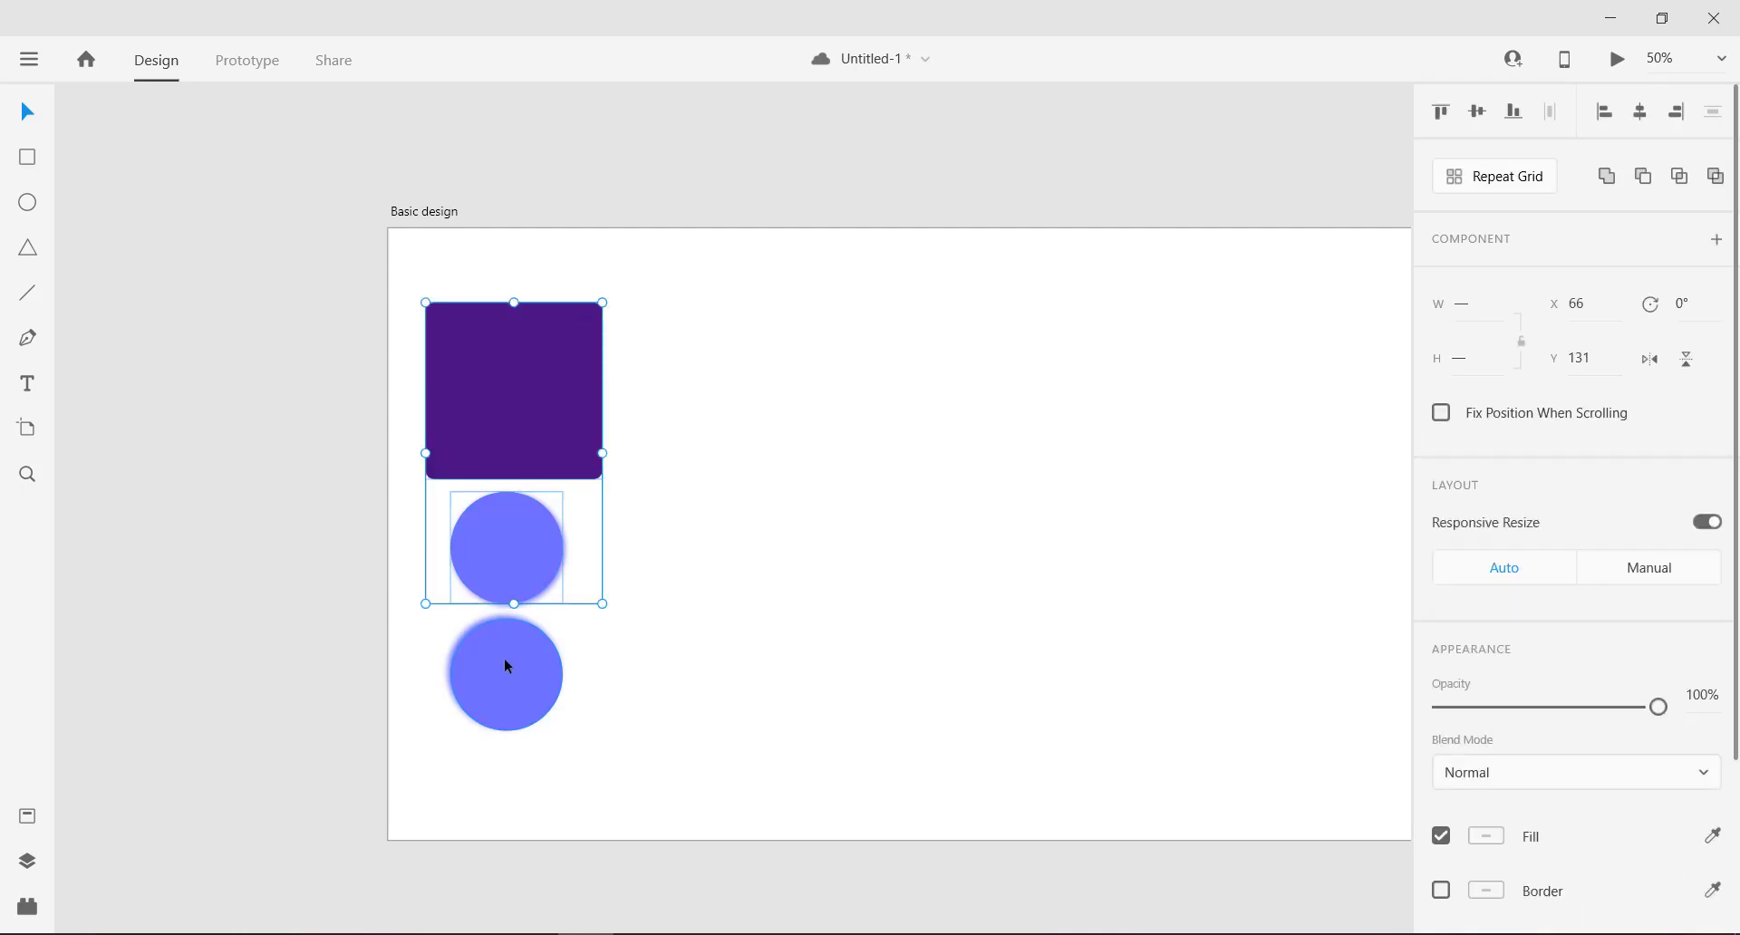
{"action": "left_click", "coordinate": [505, 666], "text": "shift"}
{"action": "mouse_move", "coordinate": [1657, 707]}
{"action": "left_mouse_down"}
{"action": "mouse_move", "coordinate": [1546, 712]}
{"action": "mouse_move", "coordinate": [1656, 708]}
{"action": "left_mouse_up"}
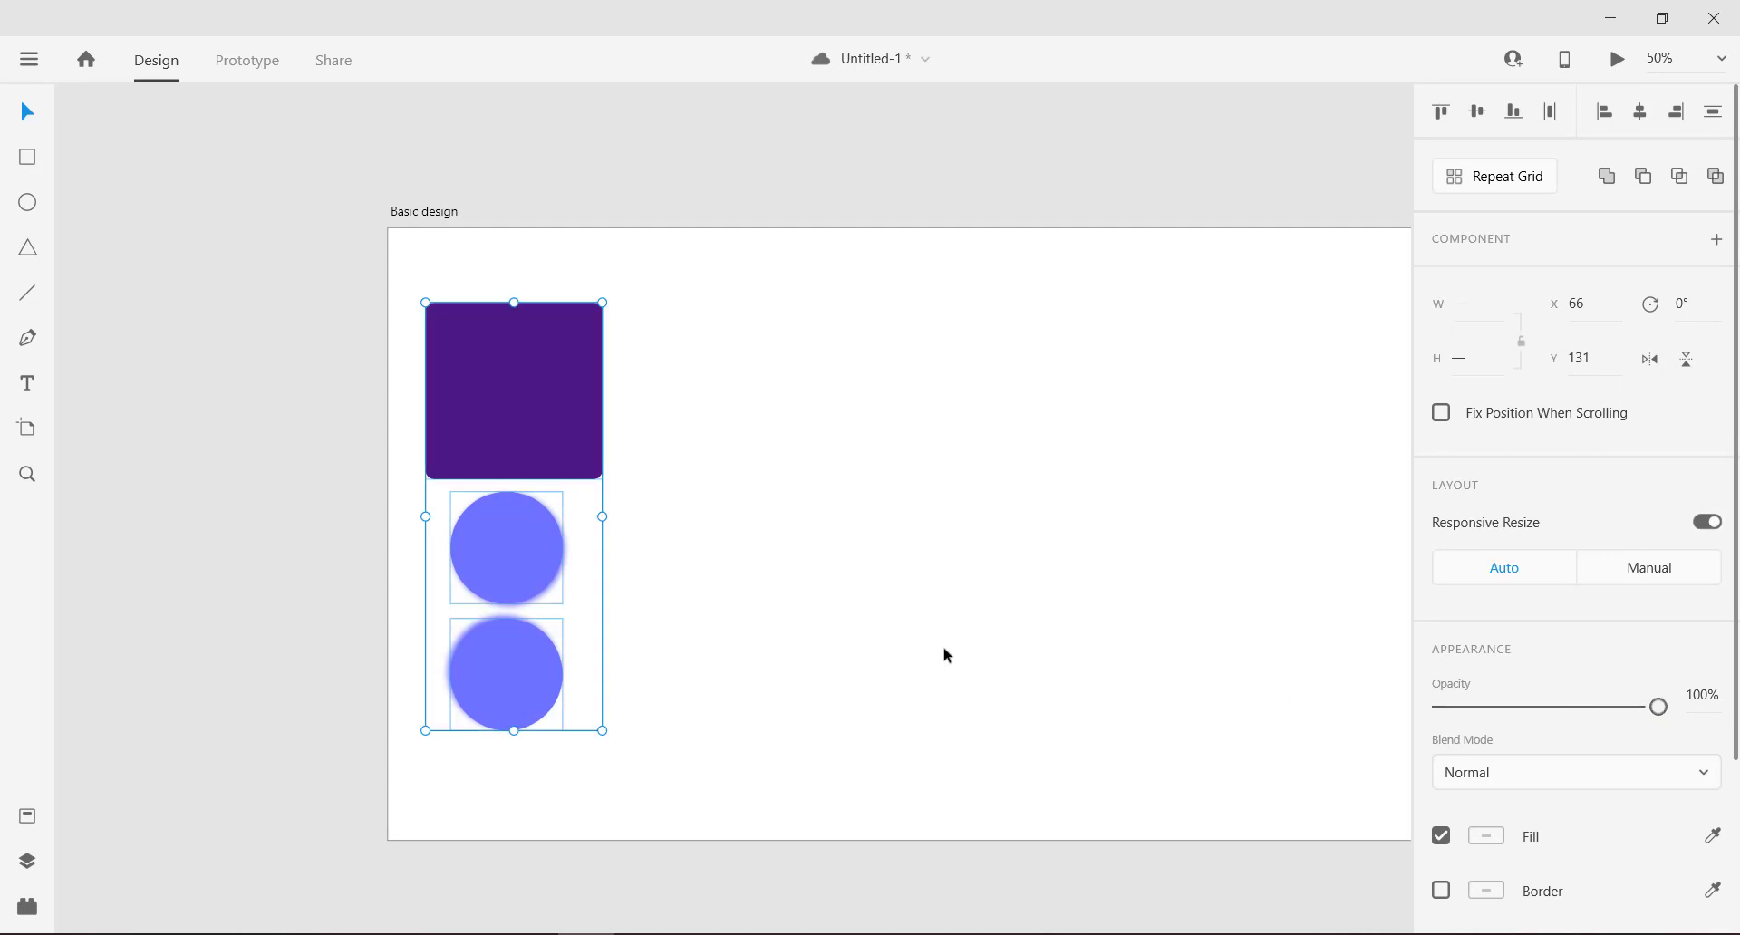
{"action": "left_click", "coordinate": [886, 642]}
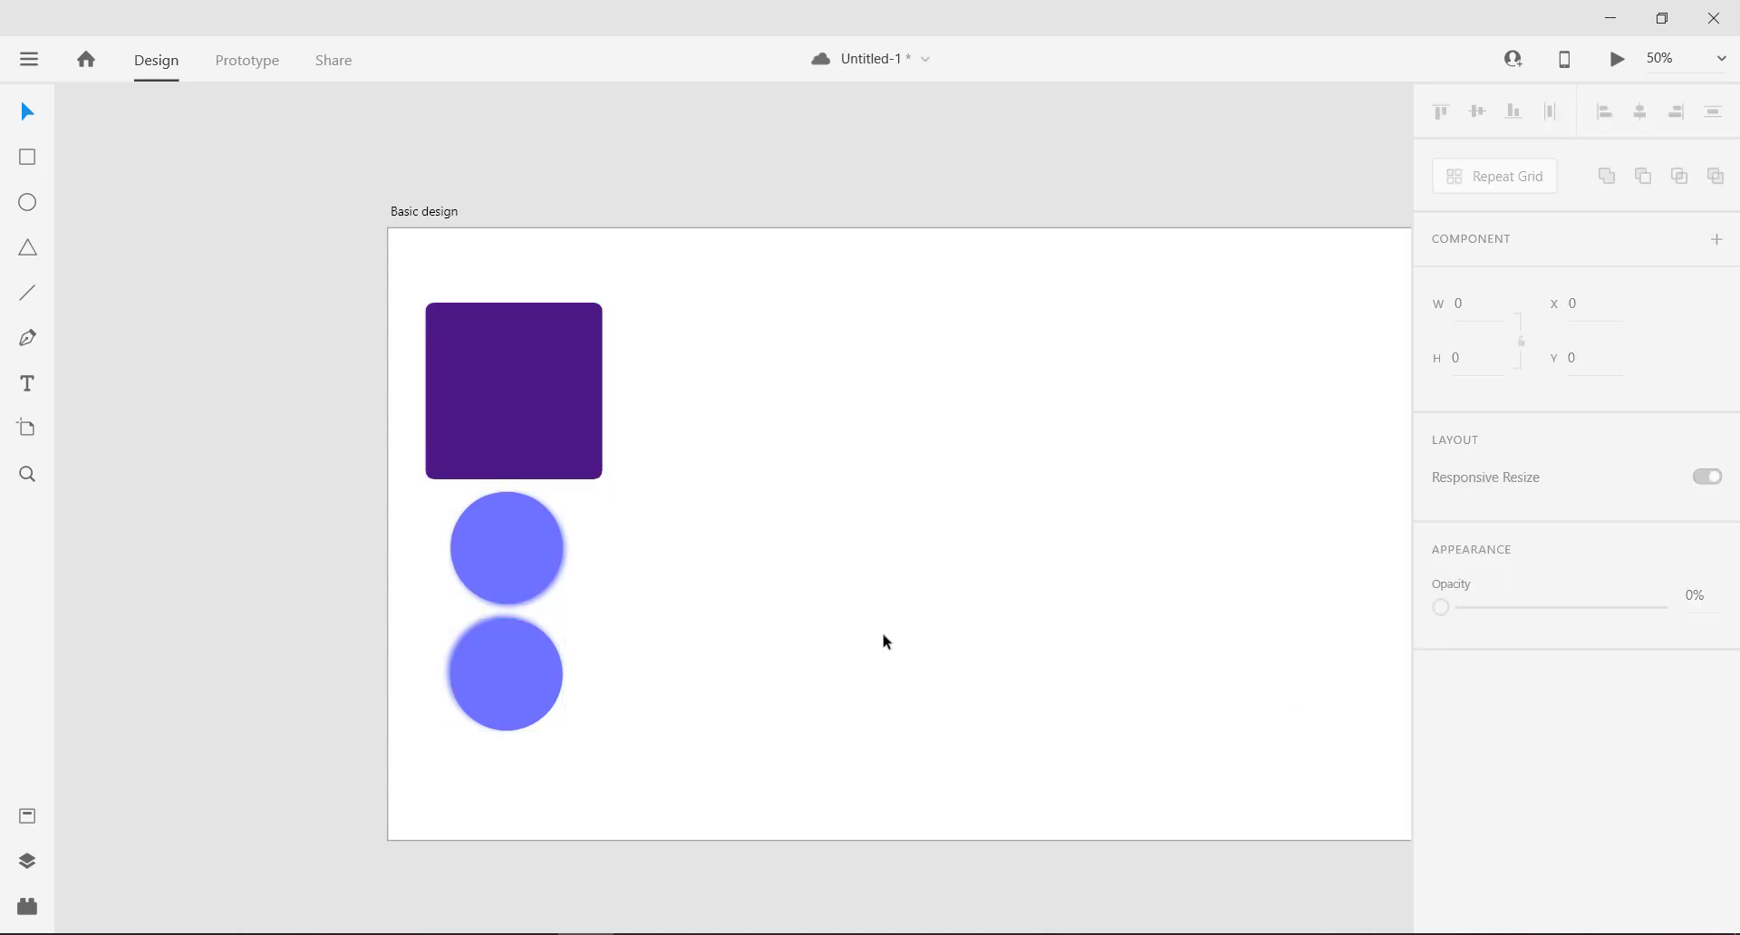
Step: Draw a closed eight-point, sideways-U-shaped path of straight segments with the Pen tool beside the purple square
{"action": "left_click", "coordinate": [28, 340]}
{"action": "left_click", "coordinate": [945, 393]}
{"action": "left_click", "coordinate": [944, 576]}
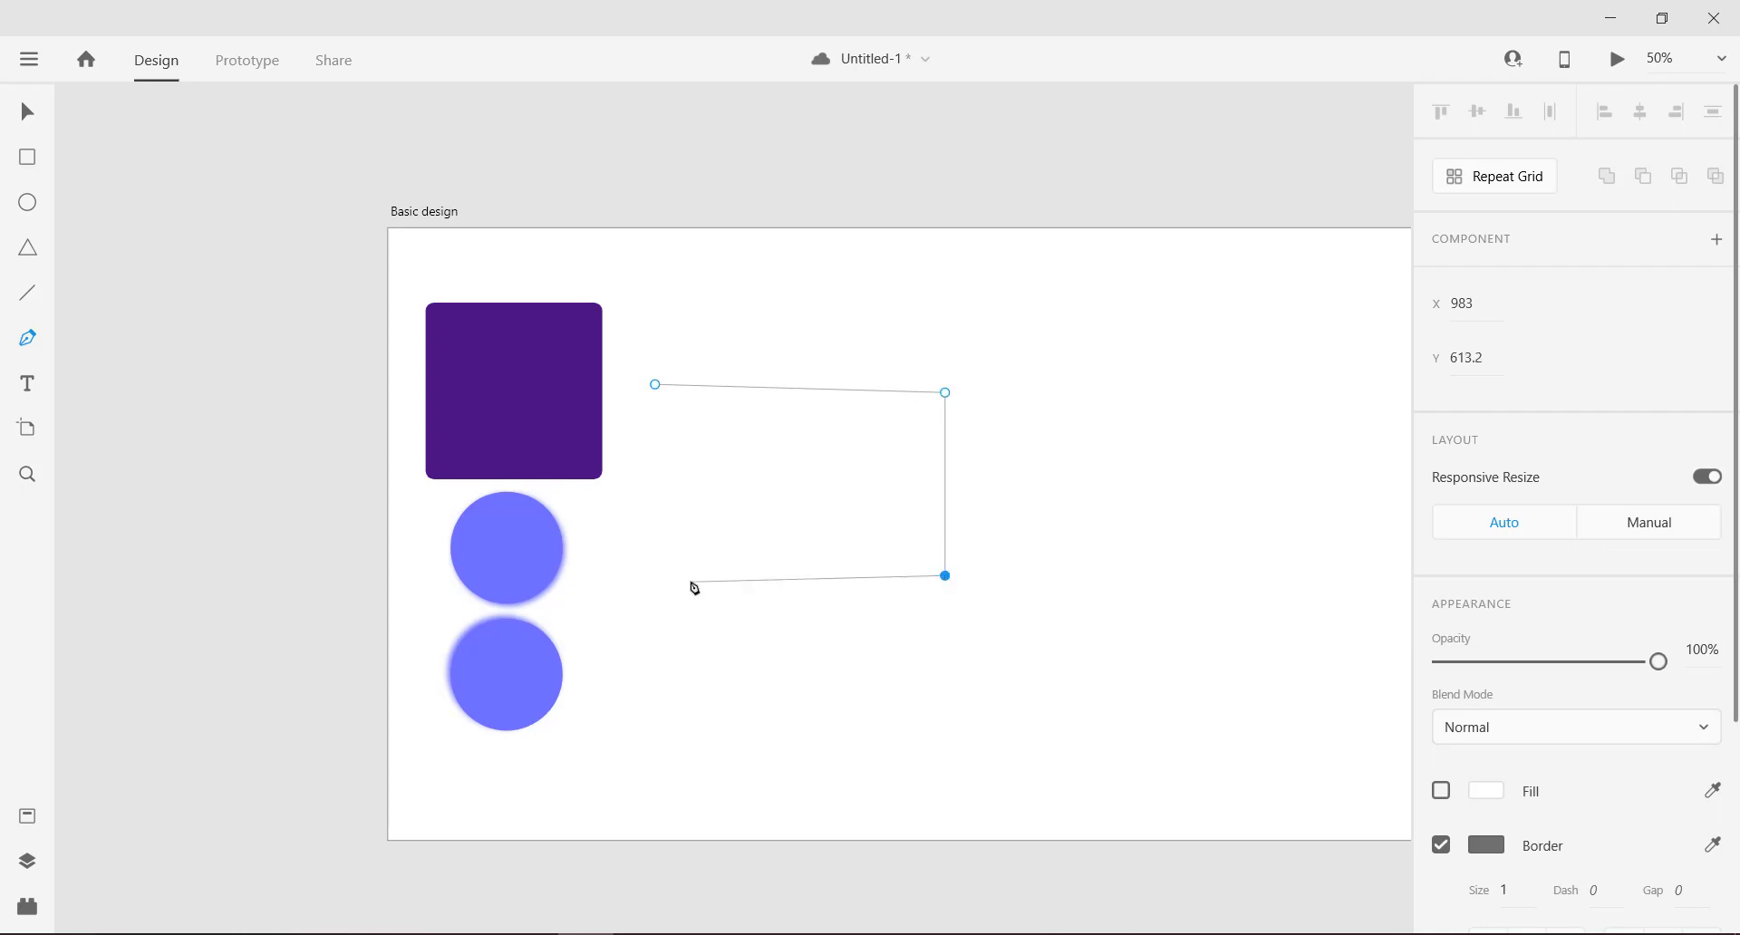
{"action": "left_click", "coordinate": [691, 582]}
{"action": "left_click", "coordinate": [690, 503]}
{"action": "left_click", "coordinate": [882, 500]}
{"action": "left_click", "coordinate": [870, 449]}
{"action": "left_click", "coordinate": [667, 441]}
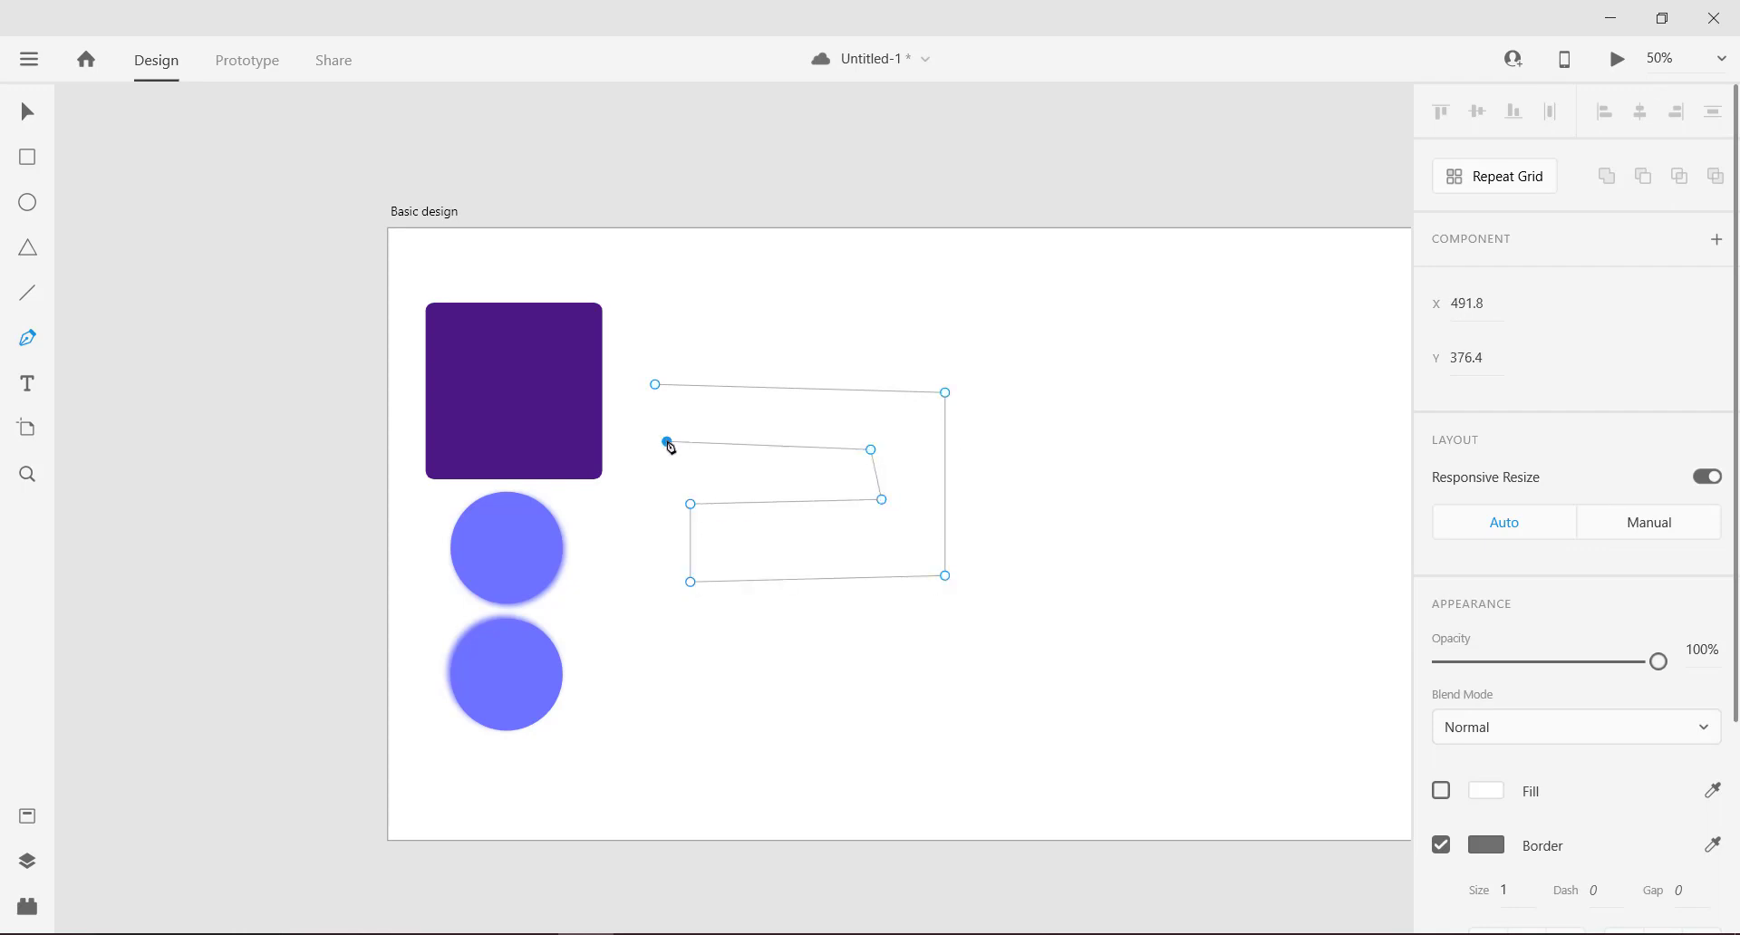
{"action": "left_click", "coordinate": [655, 385]}
Step: Enable the fill on the pen-drawn shape and colour it a muted red
{"action": "left_click_drag", "start_coordinate": [712, 350], "coordinate": [888, 594]}
{"action": "left_click", "coordinate": [1441, 792]}
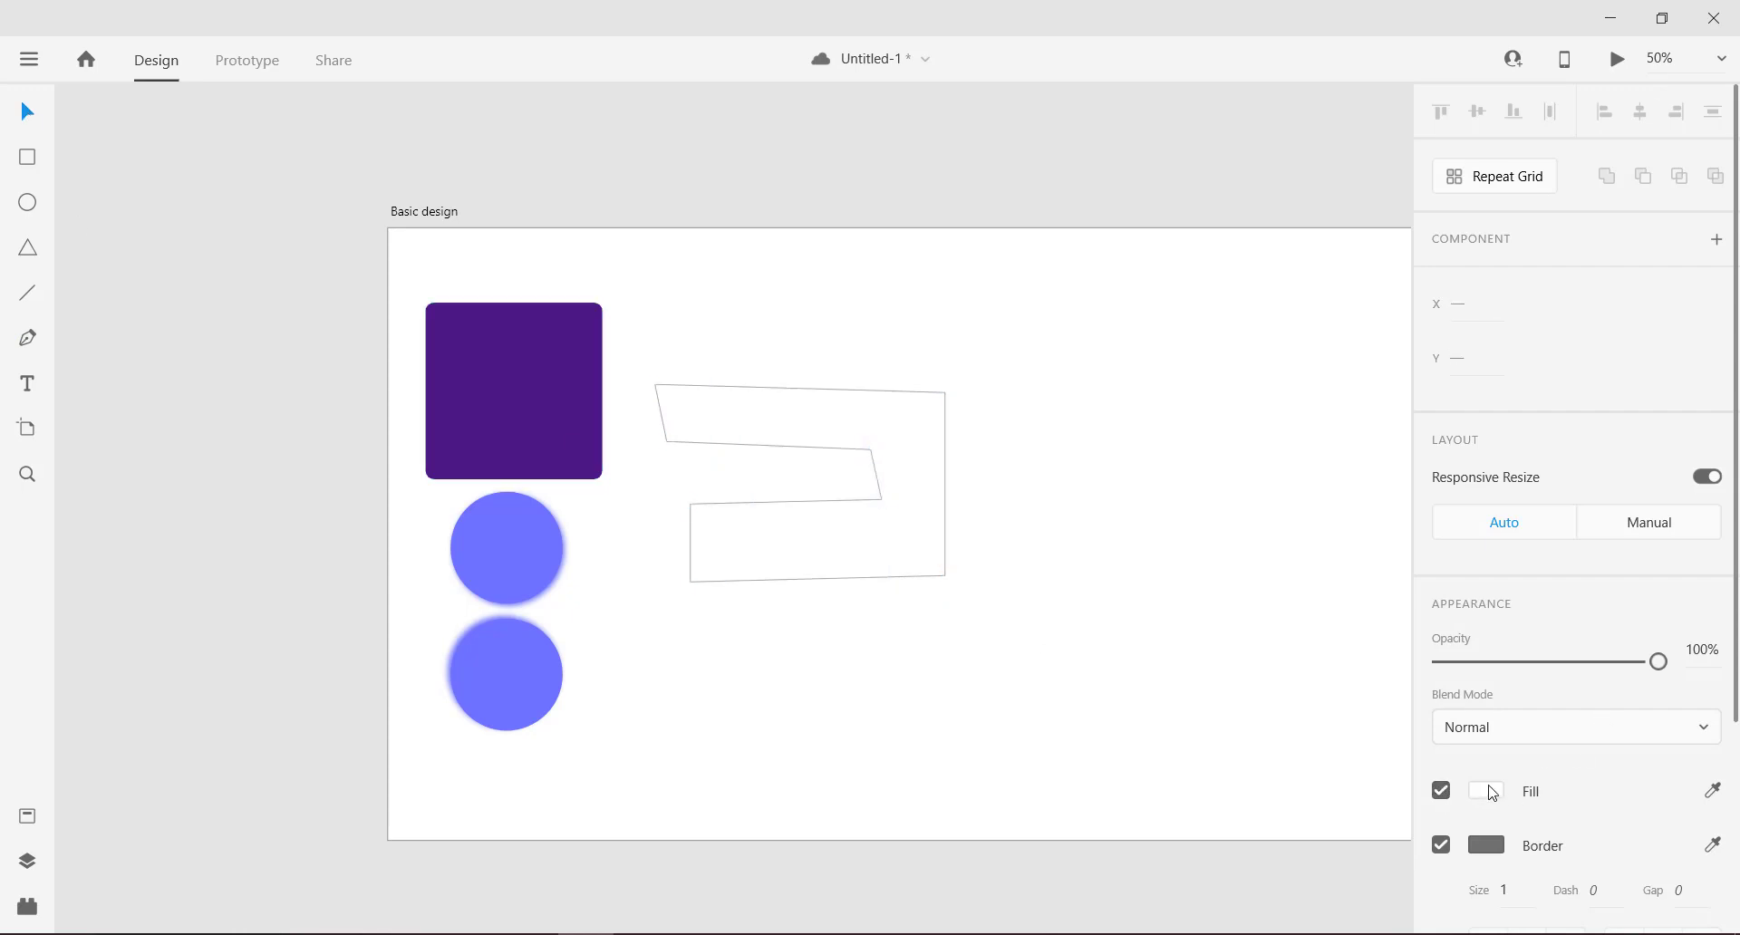
{"action": "left_click", "coordinate": [1486, 791]}
{"action": "left_click", "coordinate": [1243, 667]}
{"action": "left_click", "coordinate": [874, 781]}
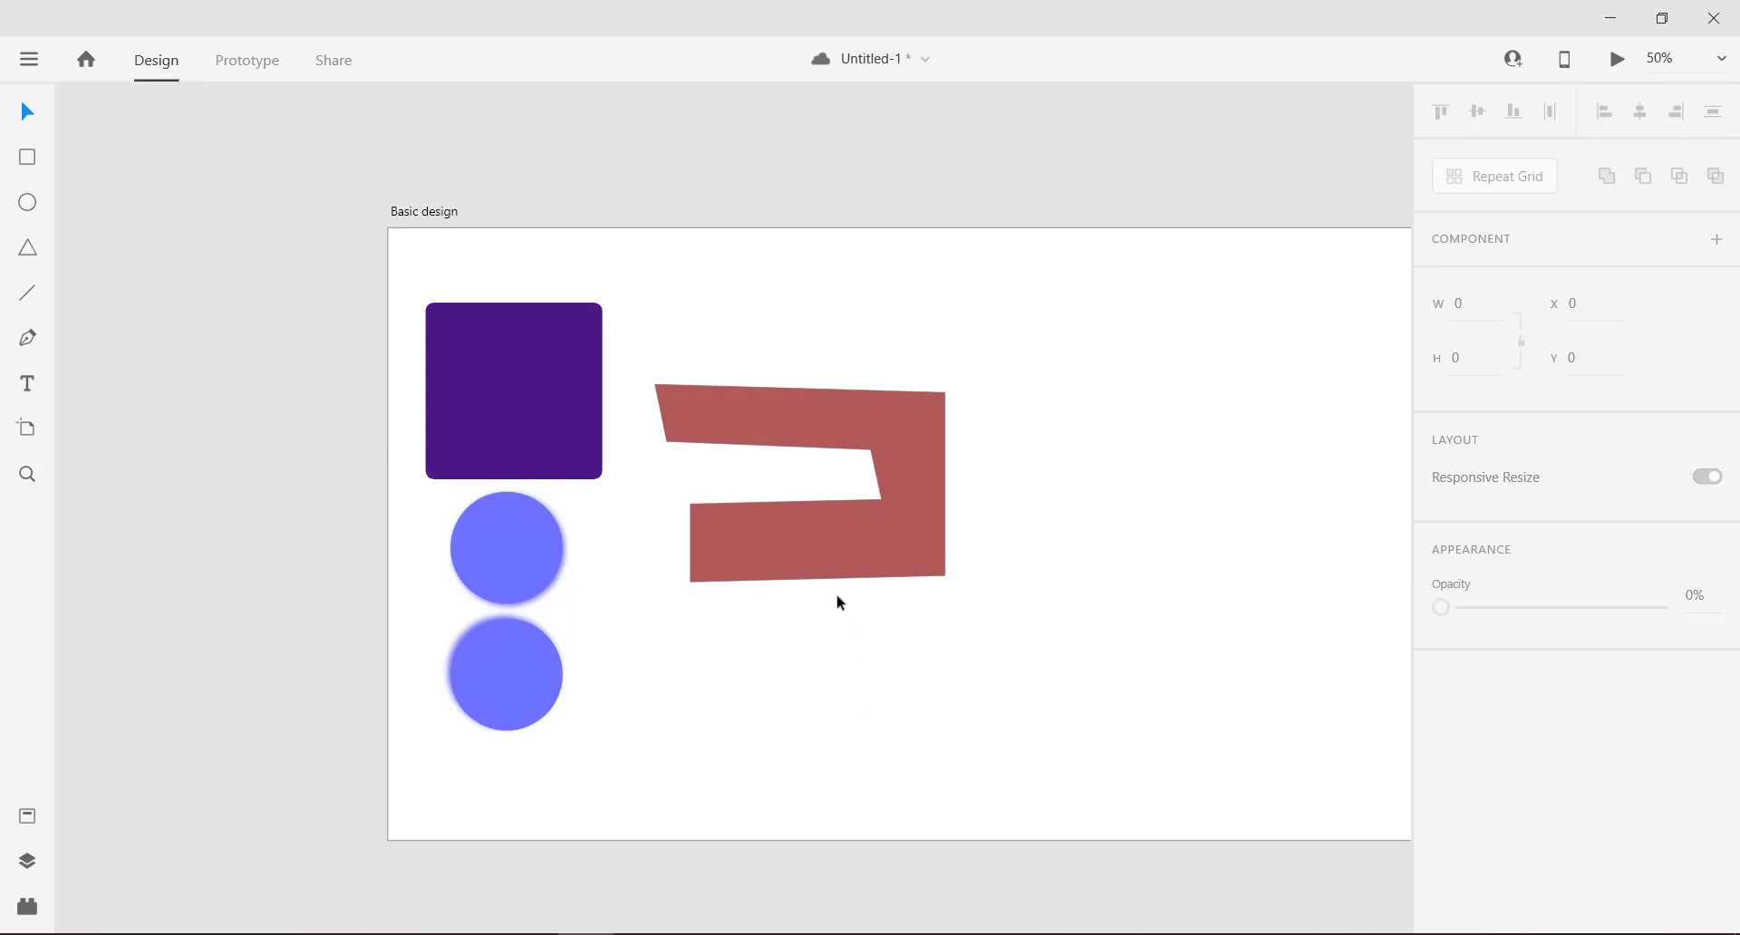
Step: Move the red shape to about X 553, Y 247 and reposition its corner anchor points to straighten its edges
{"action": "left_click_drag", "start_coordinate": [901, 579], "coordinate": [868, 543]}
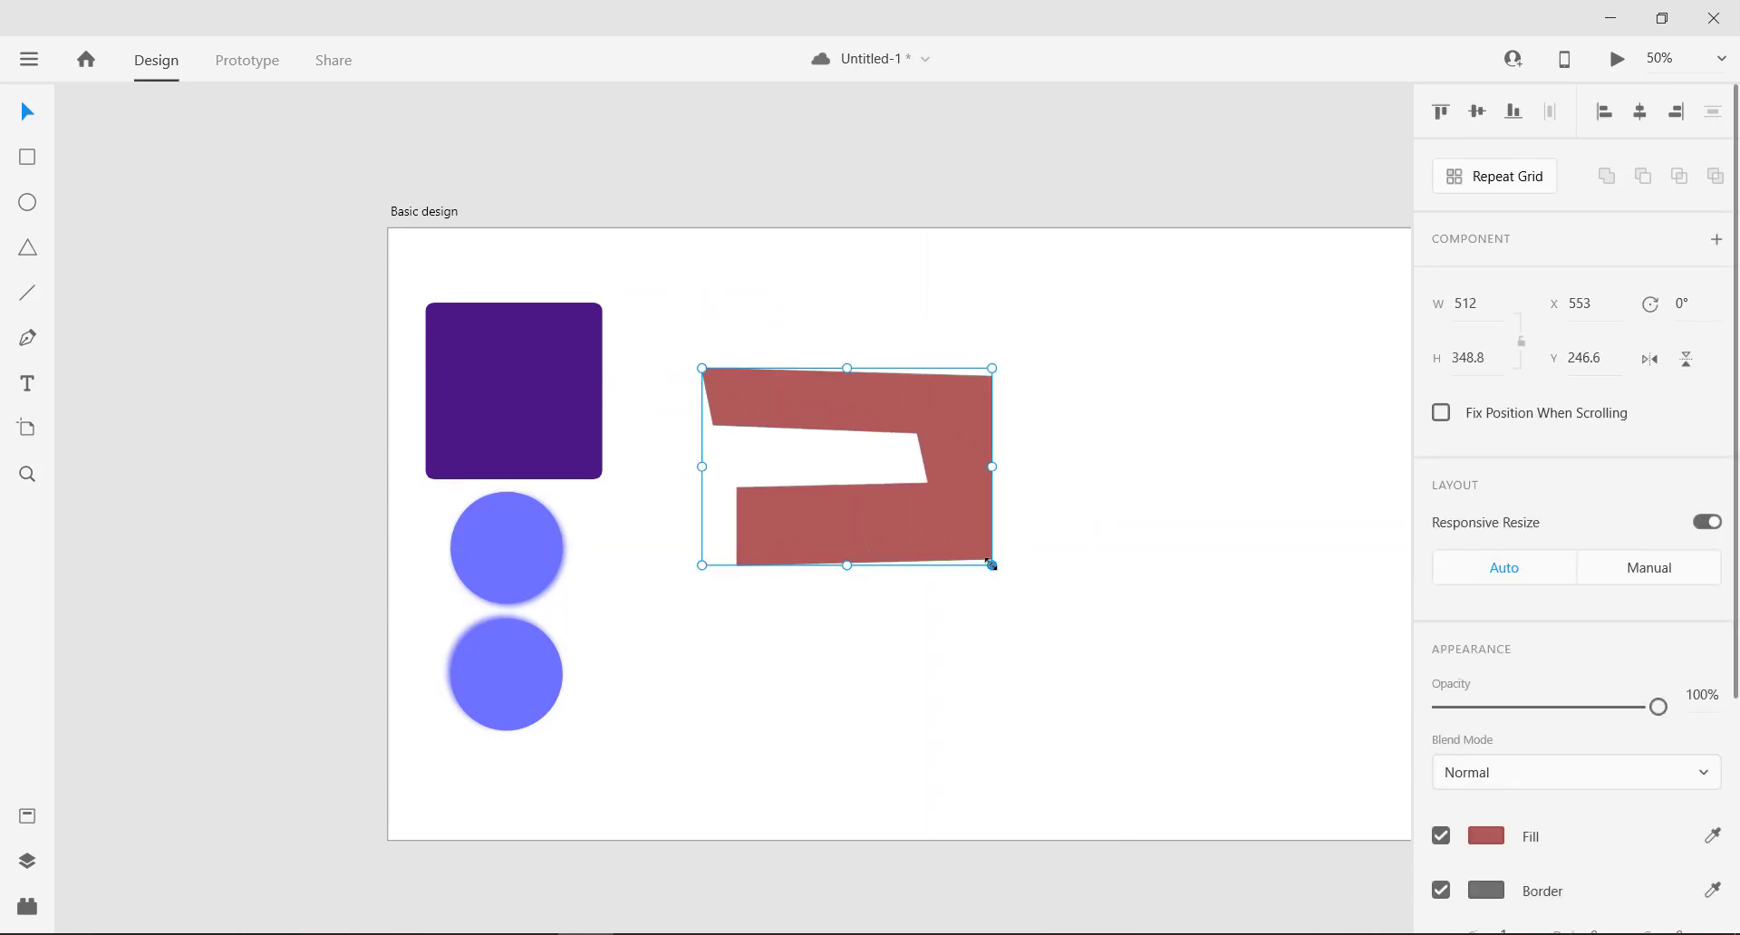
{"action": "scroll", "coordinate": [992, 567], "scroll_direction": "up", "scroll_amount": 5}
{"action": "double_click", "coordinate": [893, 459]}
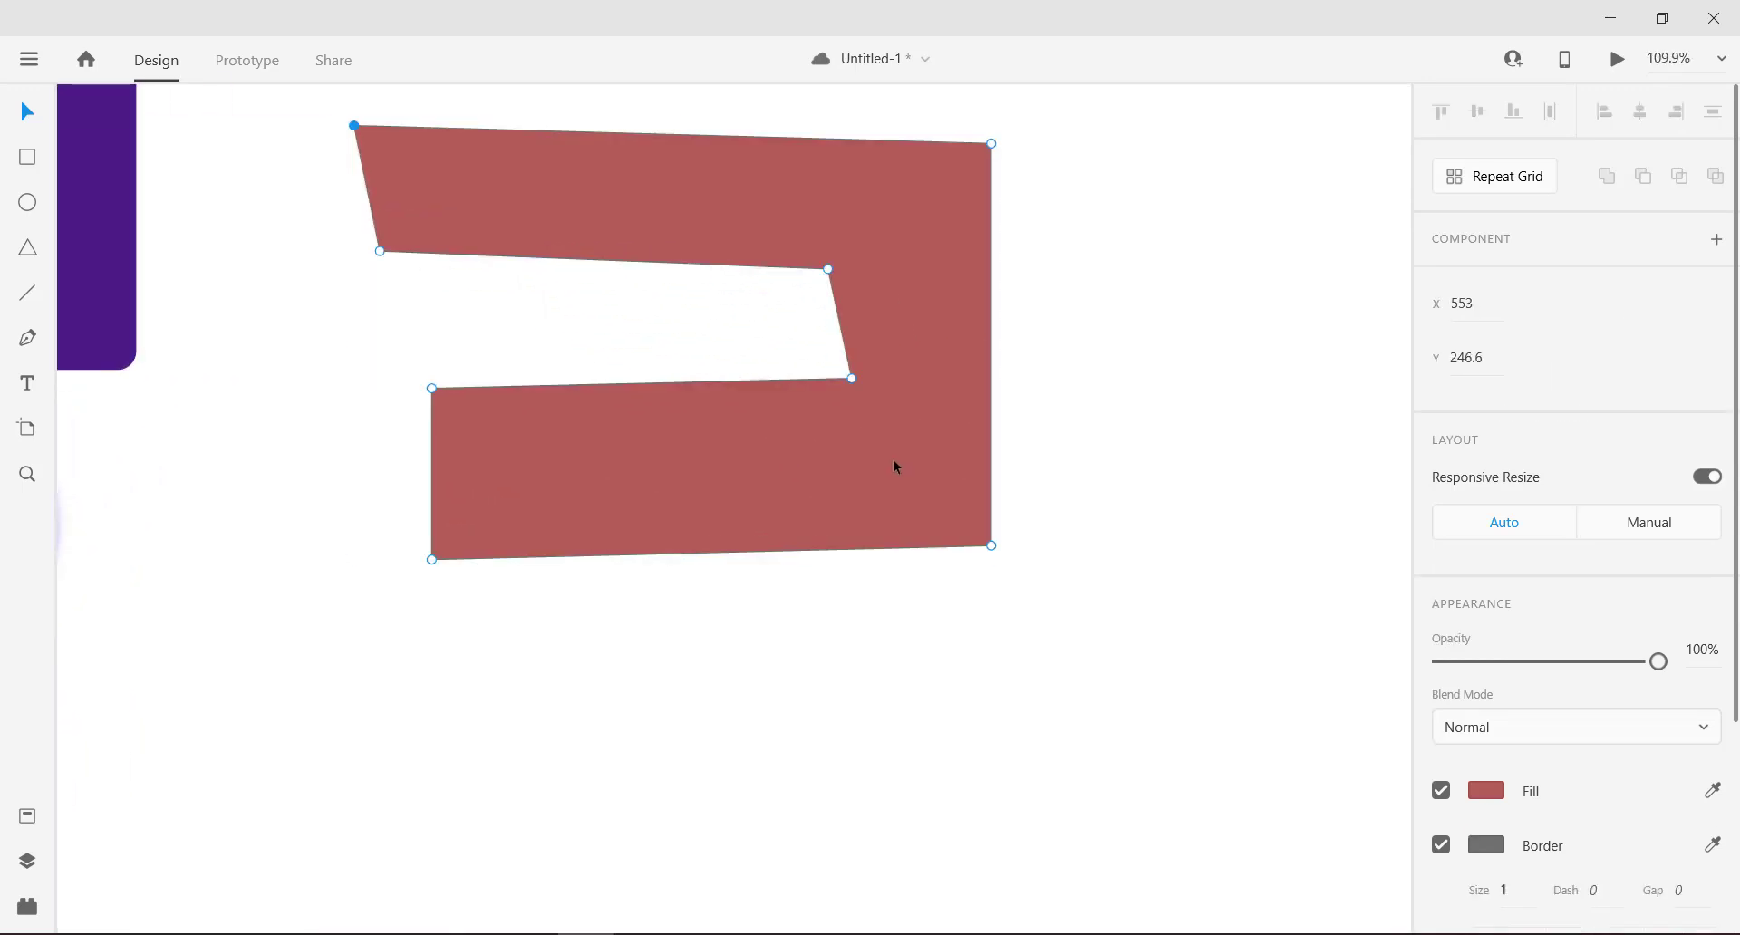
{"action": "left_click_drag", "start_coordinate": [988, 547], "coordinate": [991, 559]}
{"action": "left_click_drag", "start_coordinate": [851, 379], "coordinate": [830, 381]}
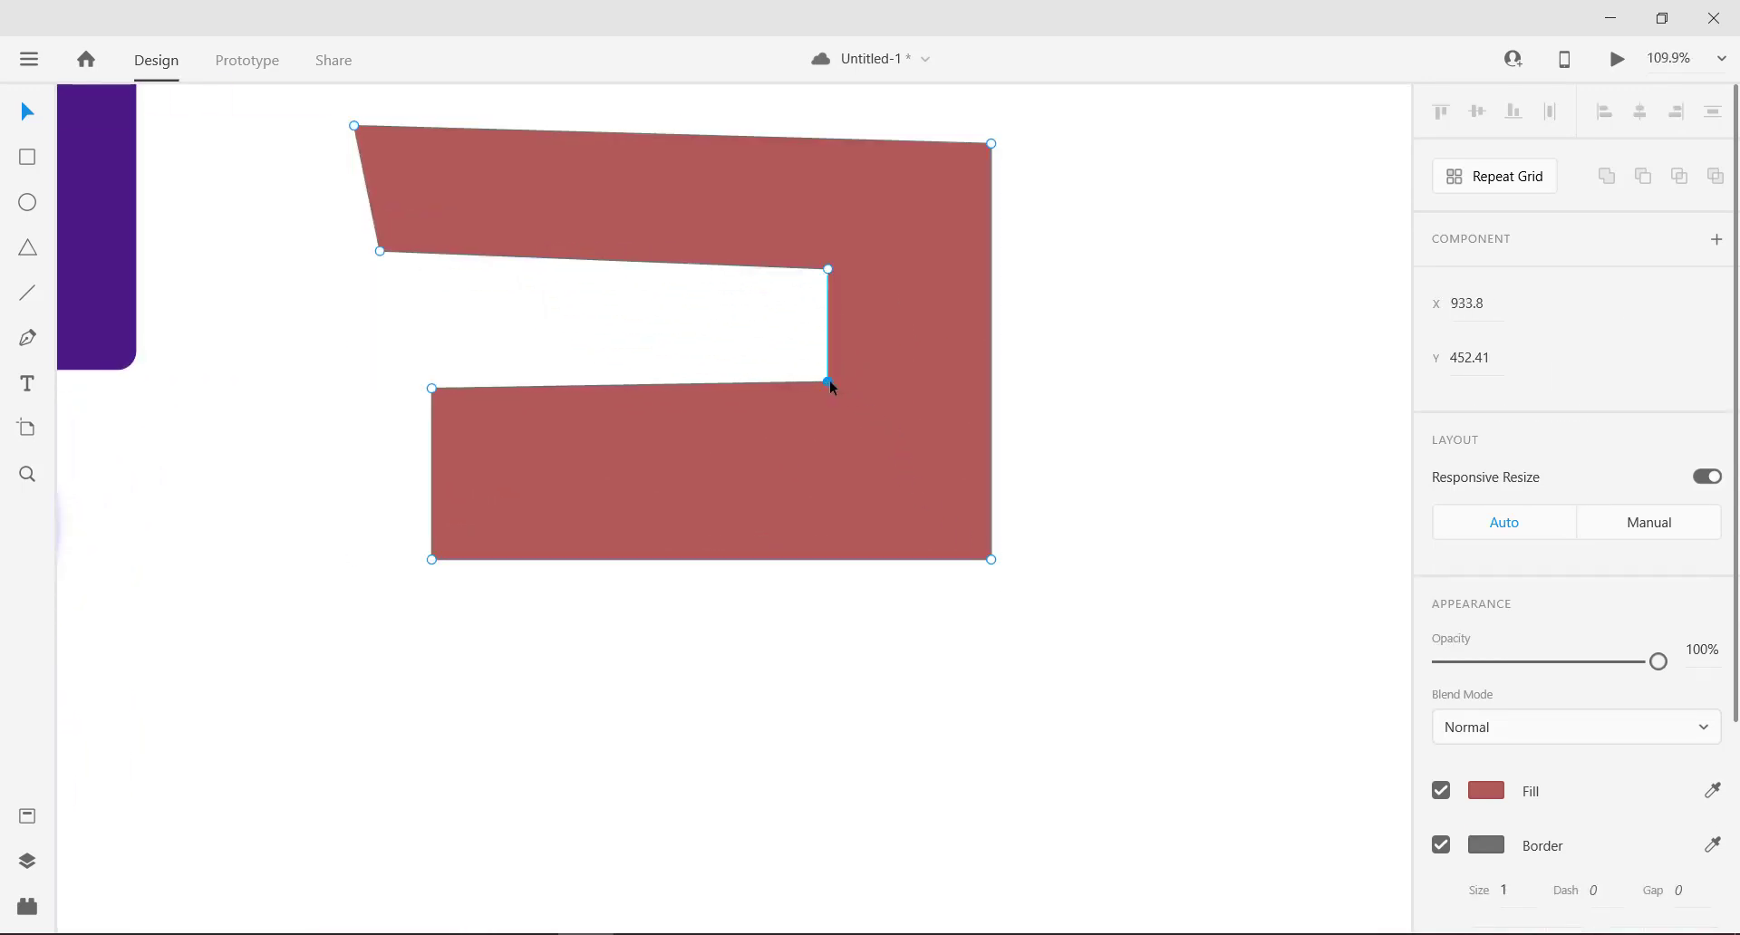
{"action": "left_click_drag", "start_coordinate": [358, 129], "coordinate": [382, 130]}
{"action": "left_click", "coordinate": [380, 158]}
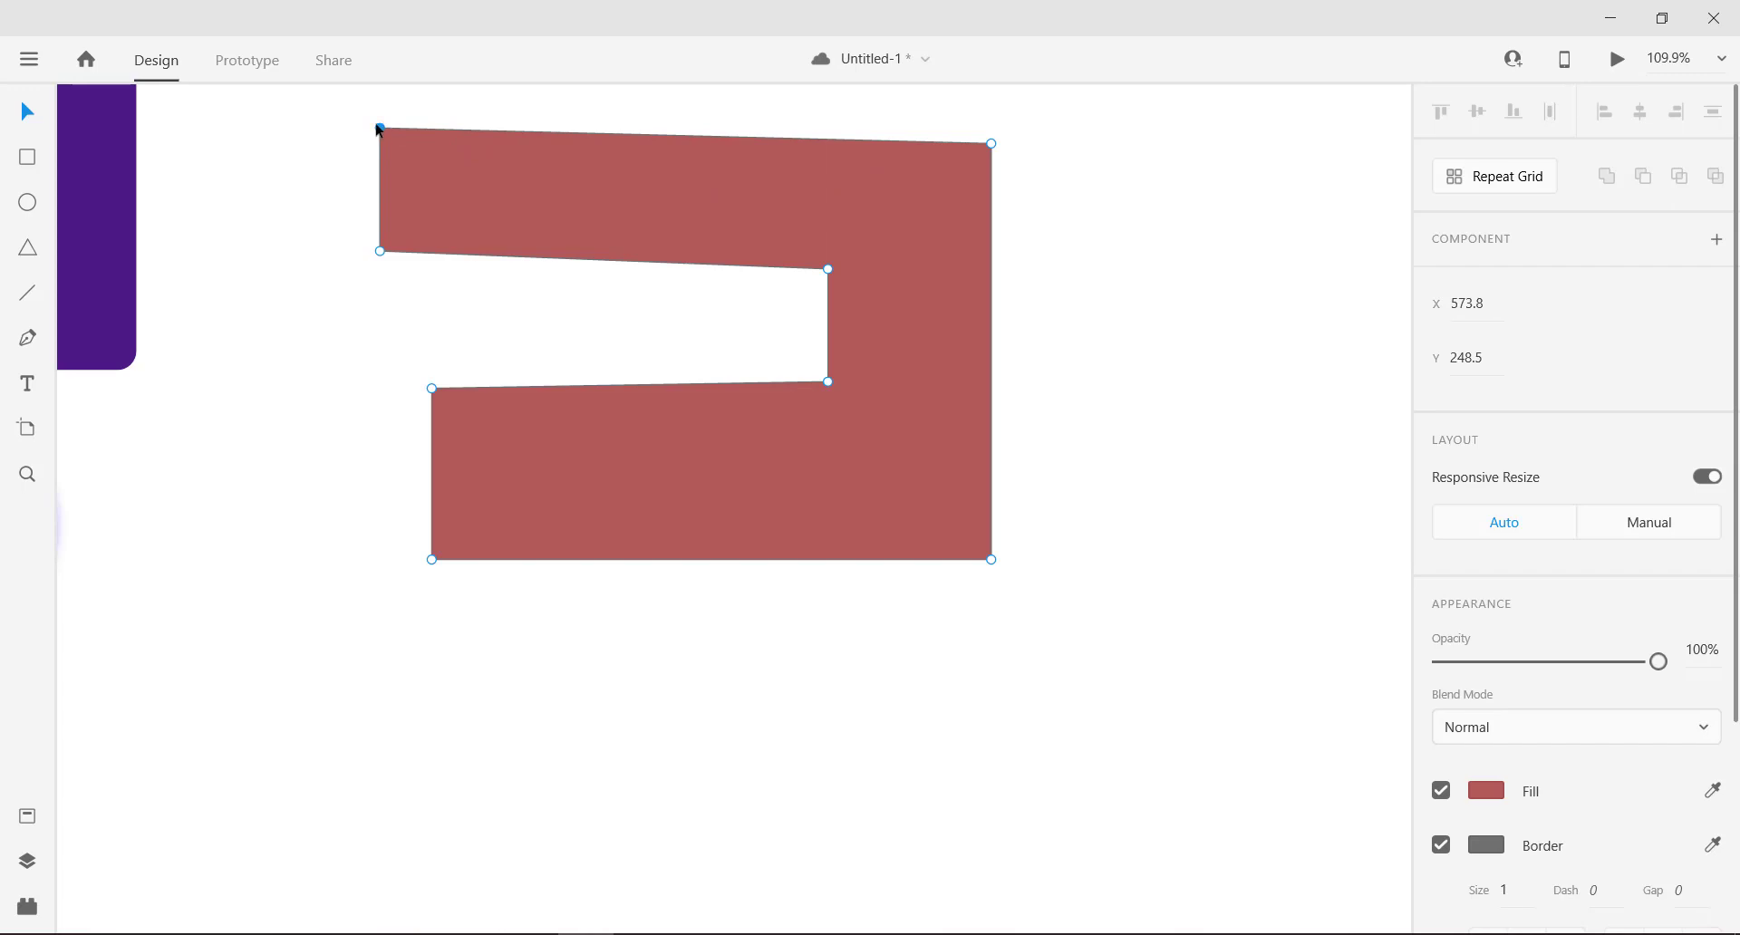
{"action": "left_click_drag", "start_coordinate": [378, 130], "coordinate": [378, 124]}
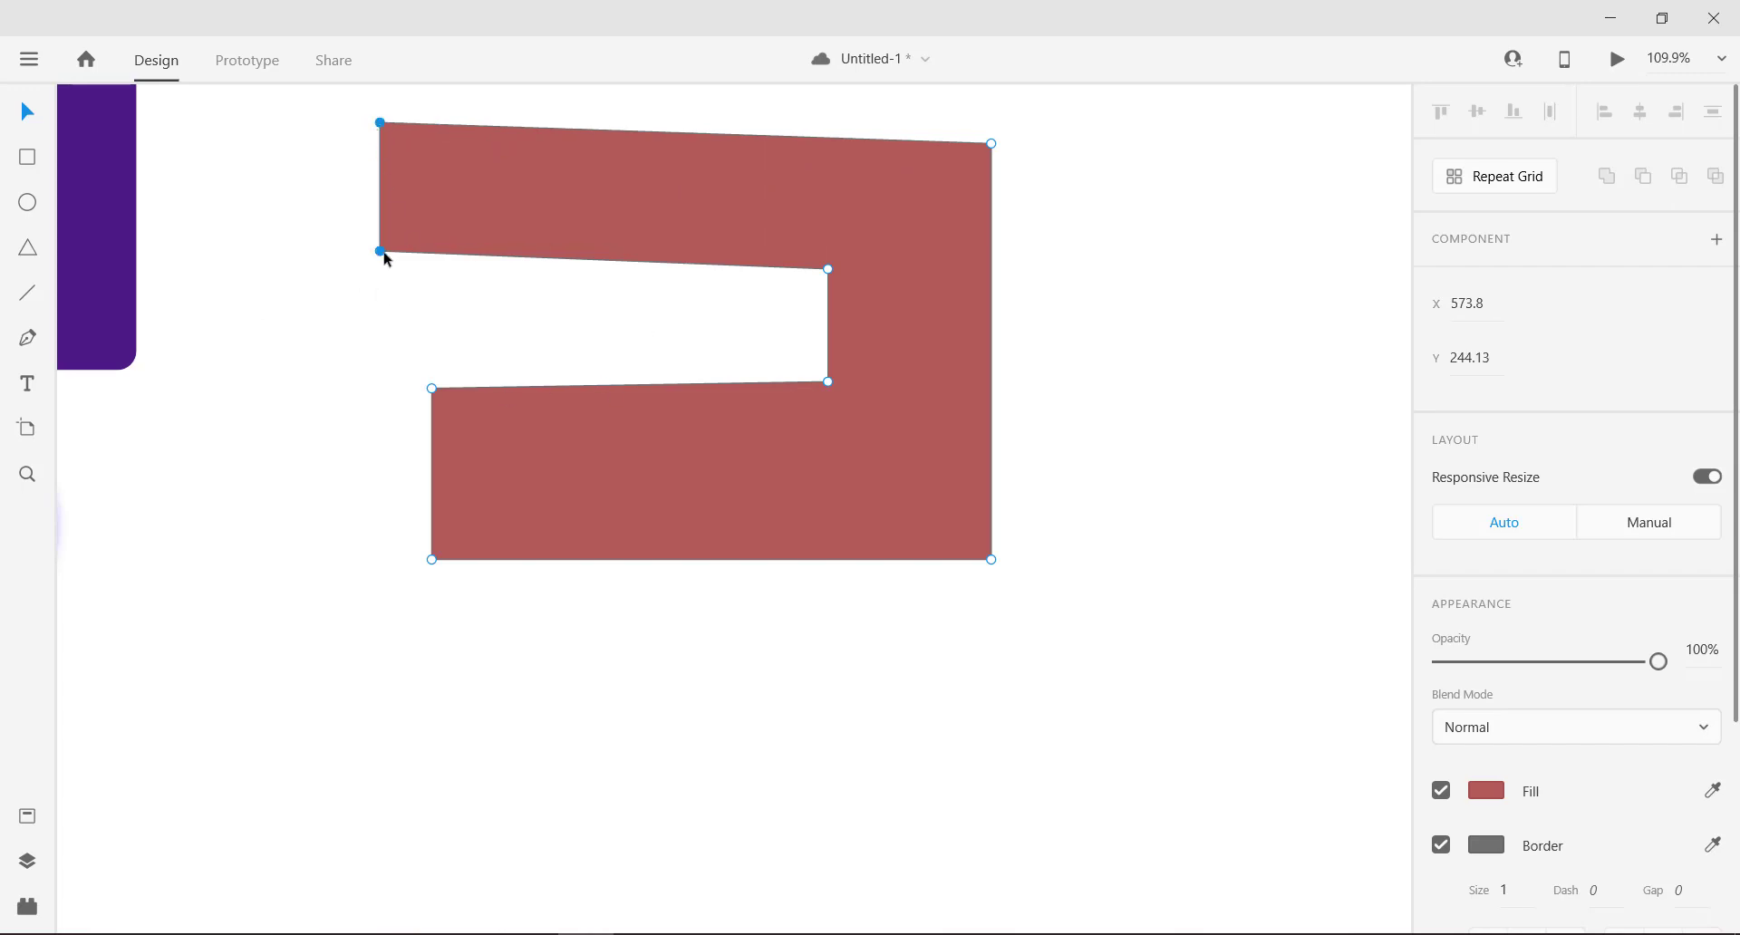
{"action": "left_click_drag", "start_coordinate": [382, 253], "coordinate": [382, 265]}
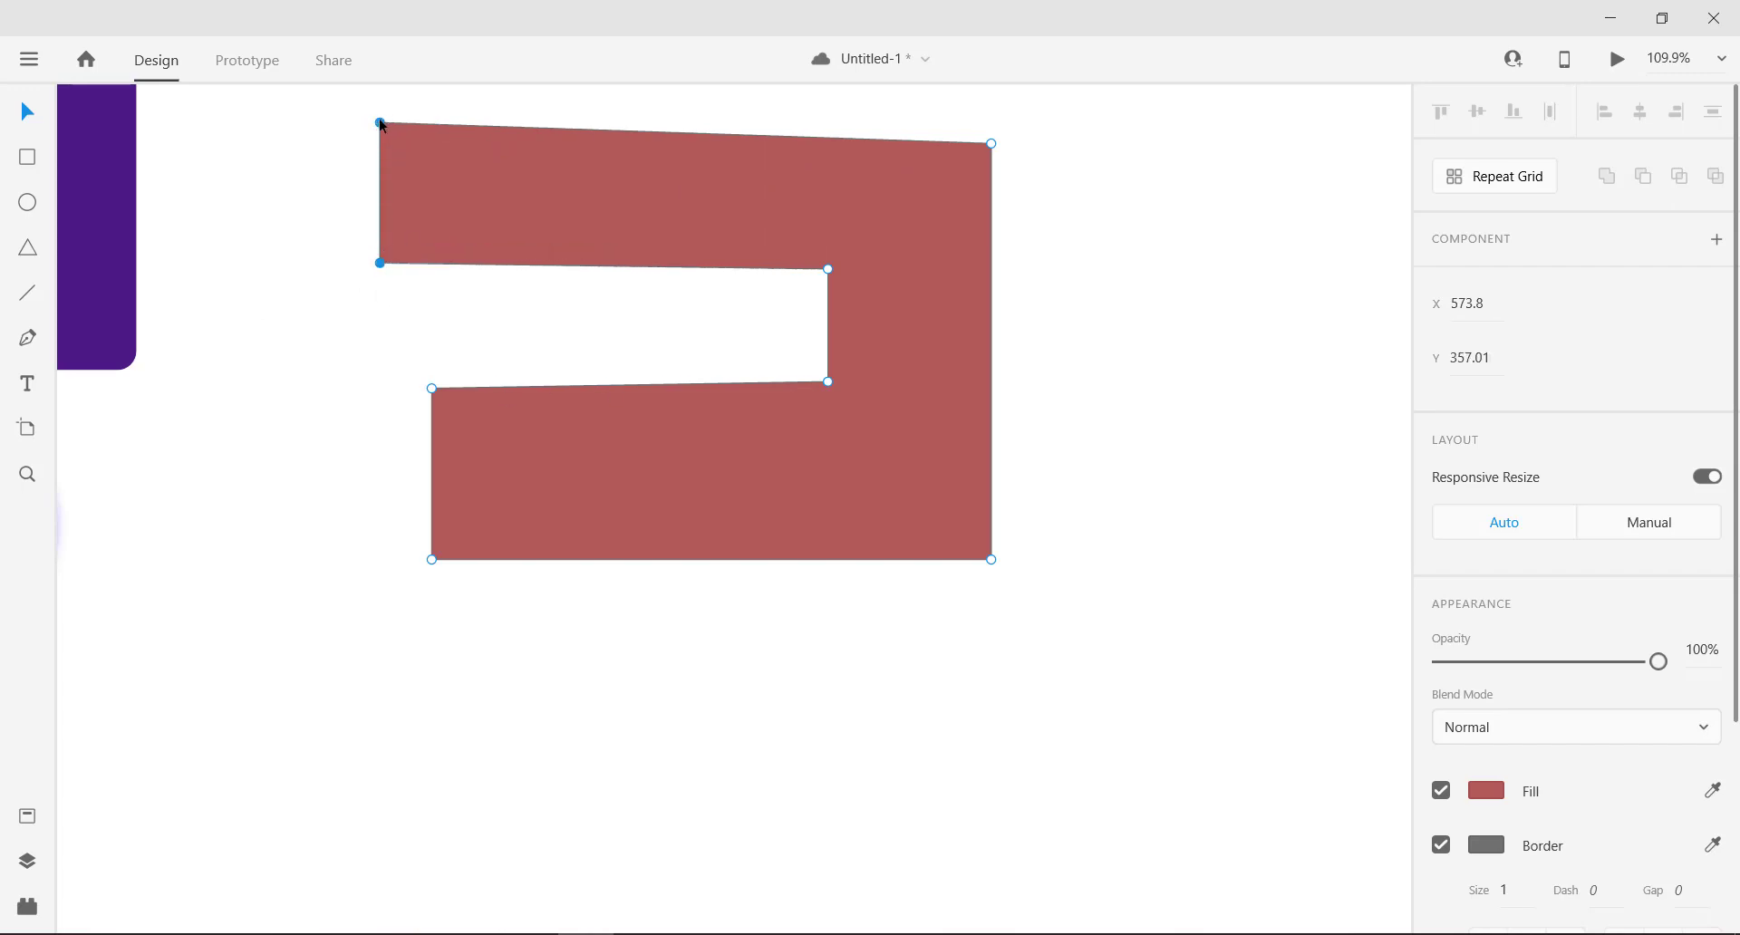
{"action": "left_click_drag", "start_coordinate": [381, 124], "coordinate": [381, 133]}
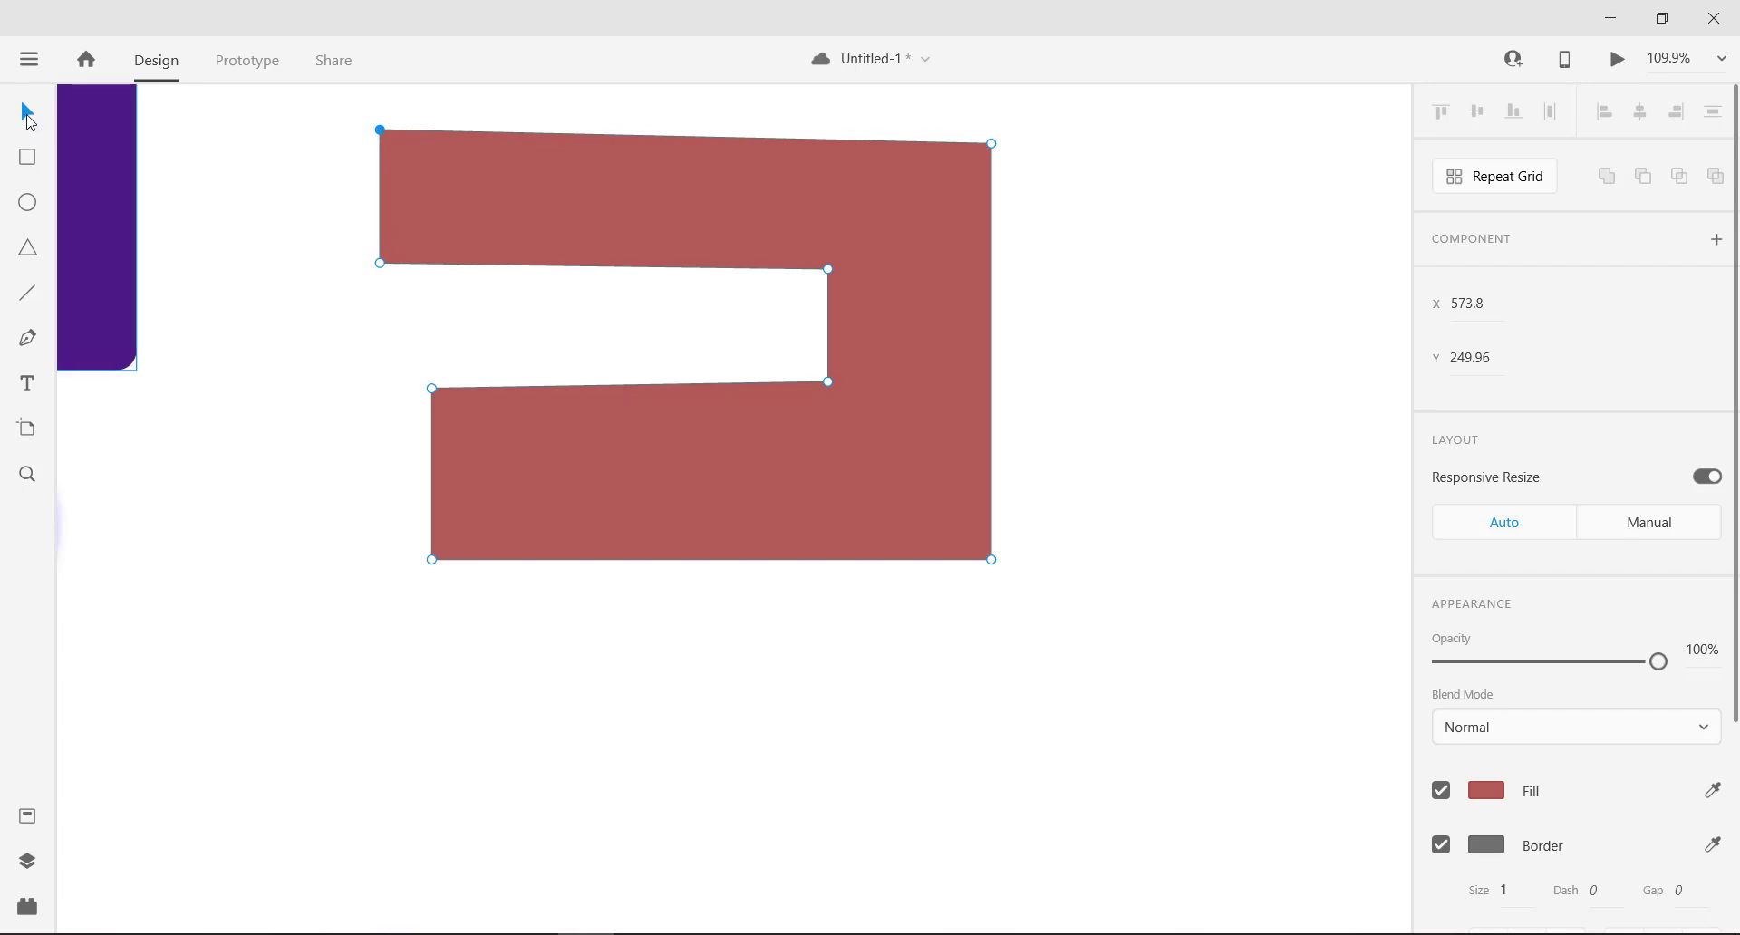
Step: Exit path editing and delete the red pen-drawn shape
{"action": "left_click", "coordinate": [246, 263]}
{"action": "scroll", "coordinate": [246, 264], "scroll_direction": "down", "scroll_amount": 5}
{"action": "left_click_drag", "start_coordinate": [364, 328], "coordinate": [594, 384]}
{"action": "left_click_drag", "start_coordinate": [625, 318], "coordinate": [605, 284]}
{"action": "key", "text": "Delete"}
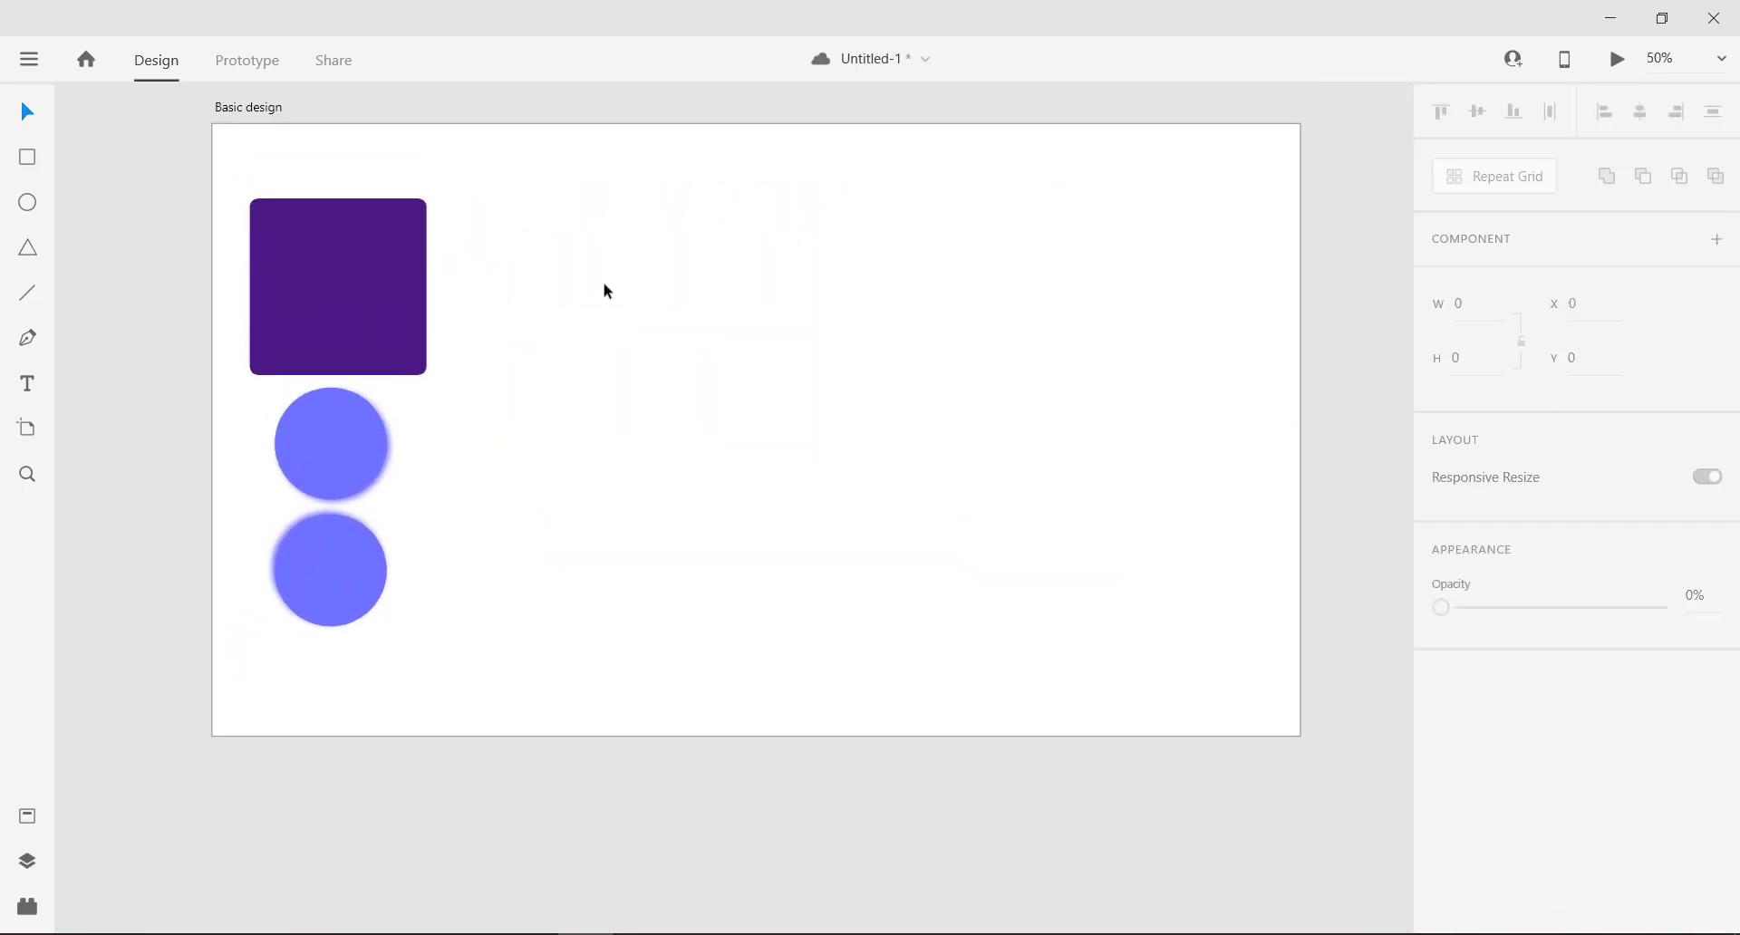
Step: Draw an open S-shaped curve about 1090 by 163 with the Pen tool beside the purple square
{"action": "left_click", "coordinate": [27, 343]}
{"action": "left_click", "coordinate": [557, 374]}
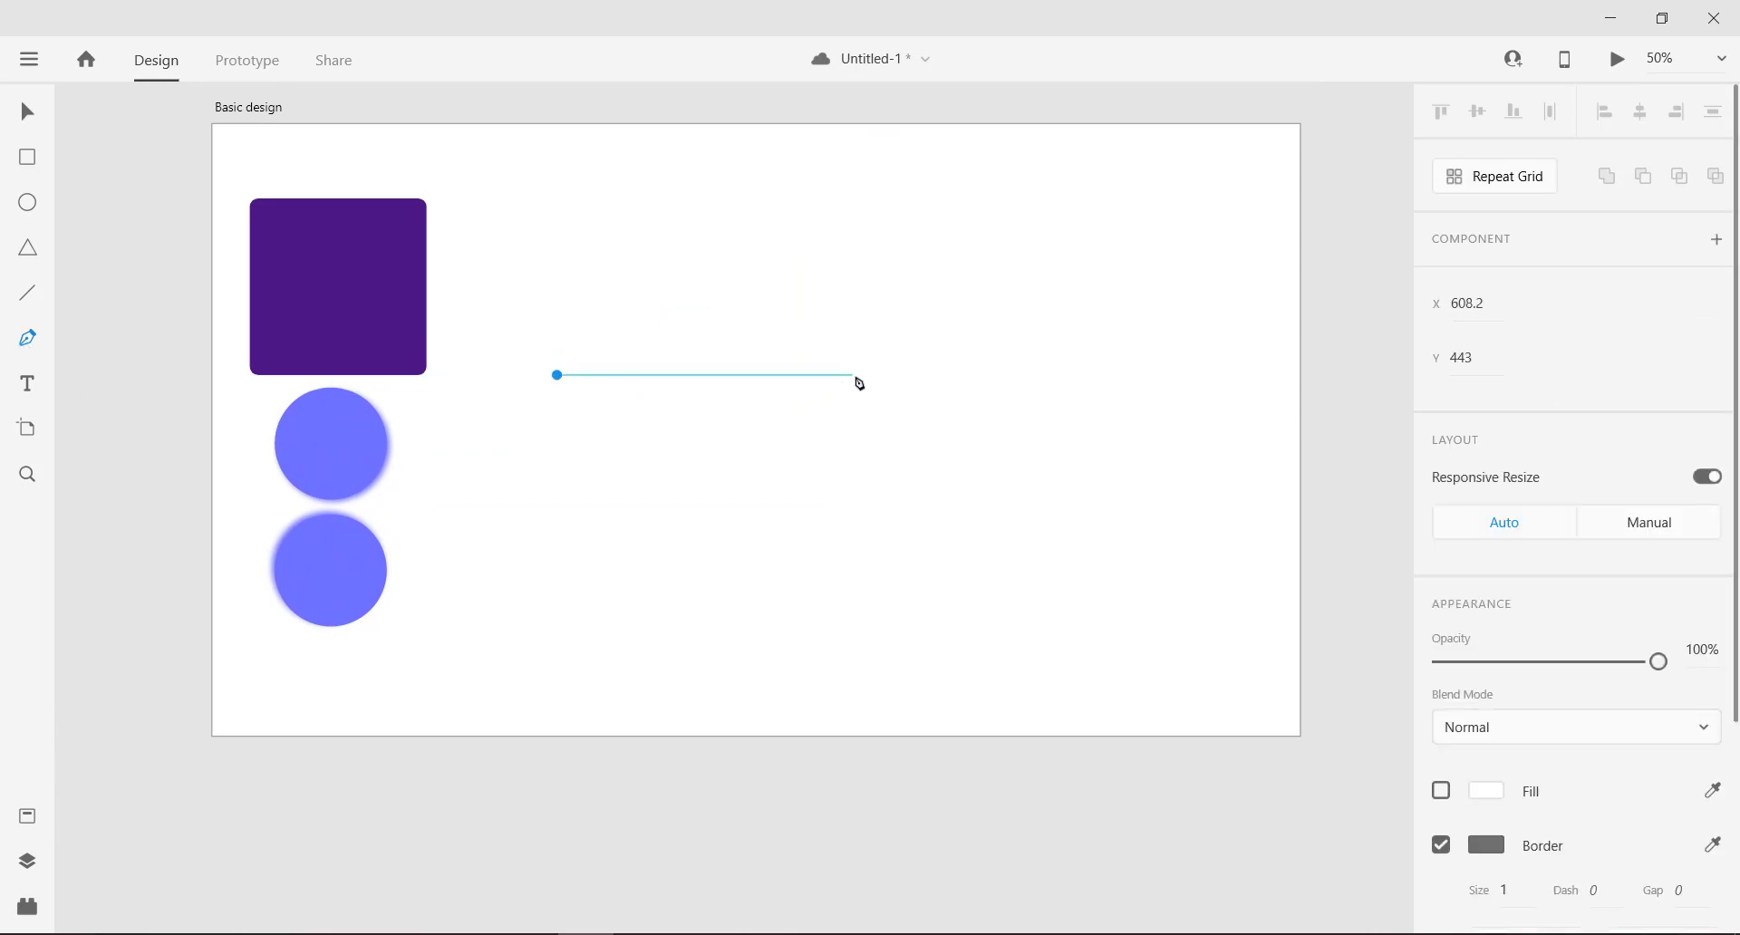
{"action": "left_click_drag", "start_coordinate": [862, 370], "coordinate": [1015, 469]}
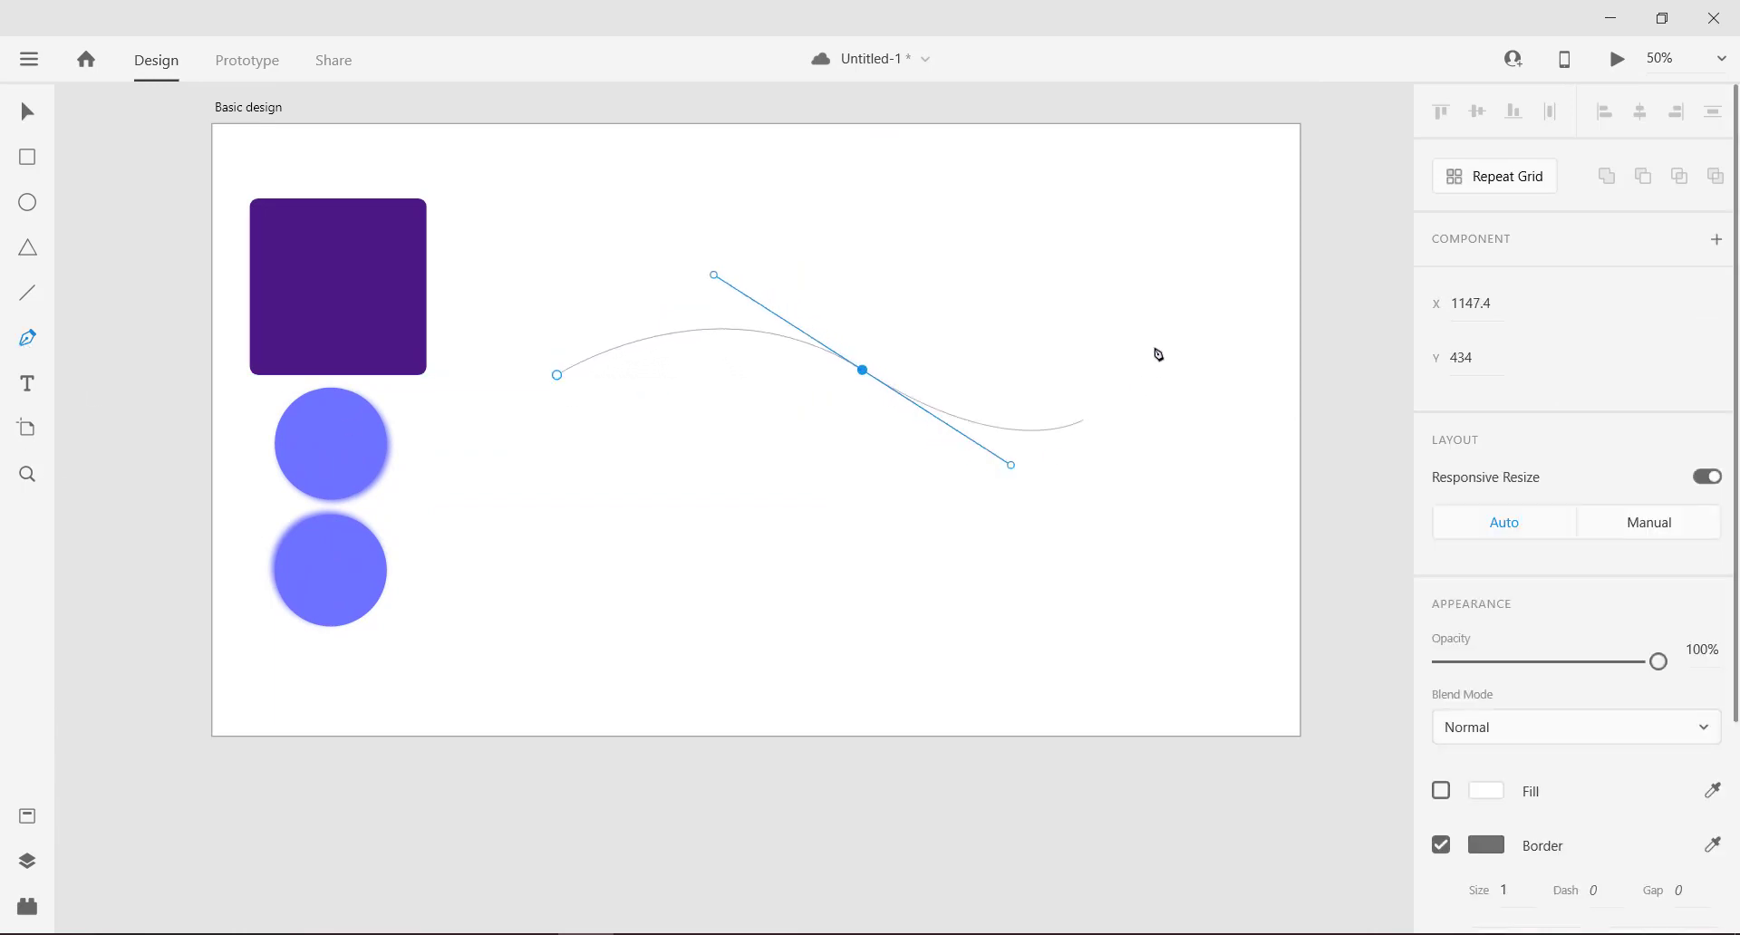
{"action": "left_click", "coordinate": [1175, 309]}
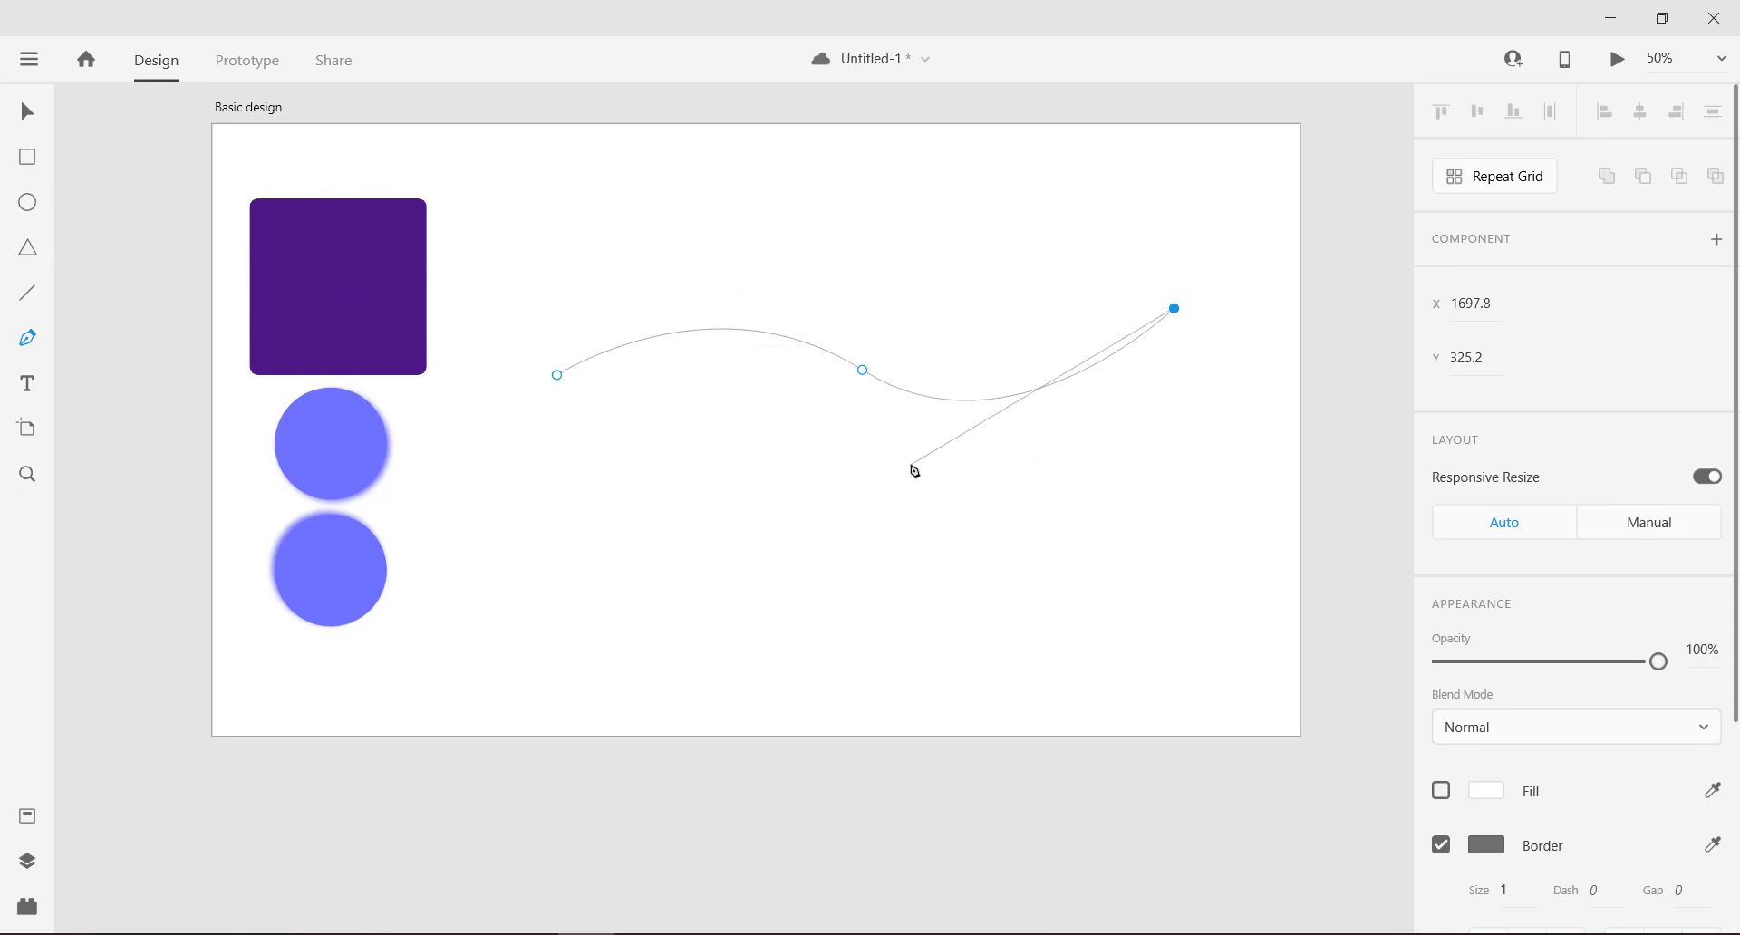
{"action": "key", "text": "Escape"}
{"action": "left_click", "coordinate": [640, 233]}
Step: Give the curve a border size of 14 with round joins and round caps
{"action": "left_click_drag", "start_coordinate": [653, 209], "coordinate": [1014, 552]}
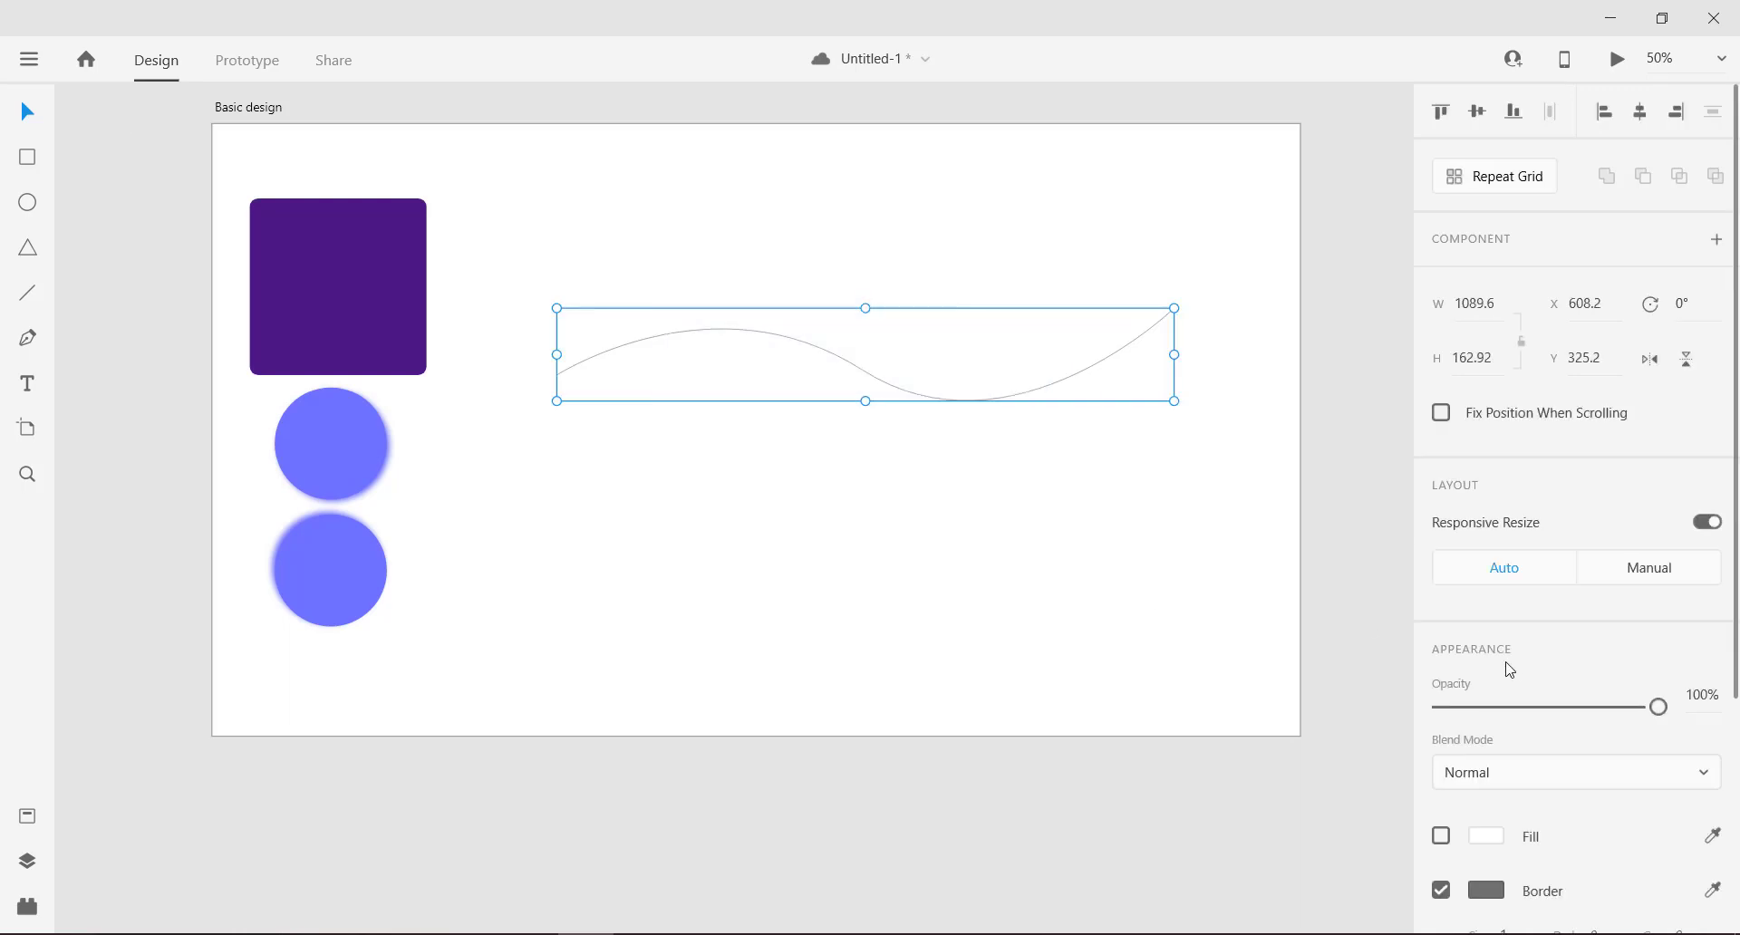
{"action": "scroll", "coordinate": [1512, 809], "scroll_direction": "down", "scroll_amount": 4}
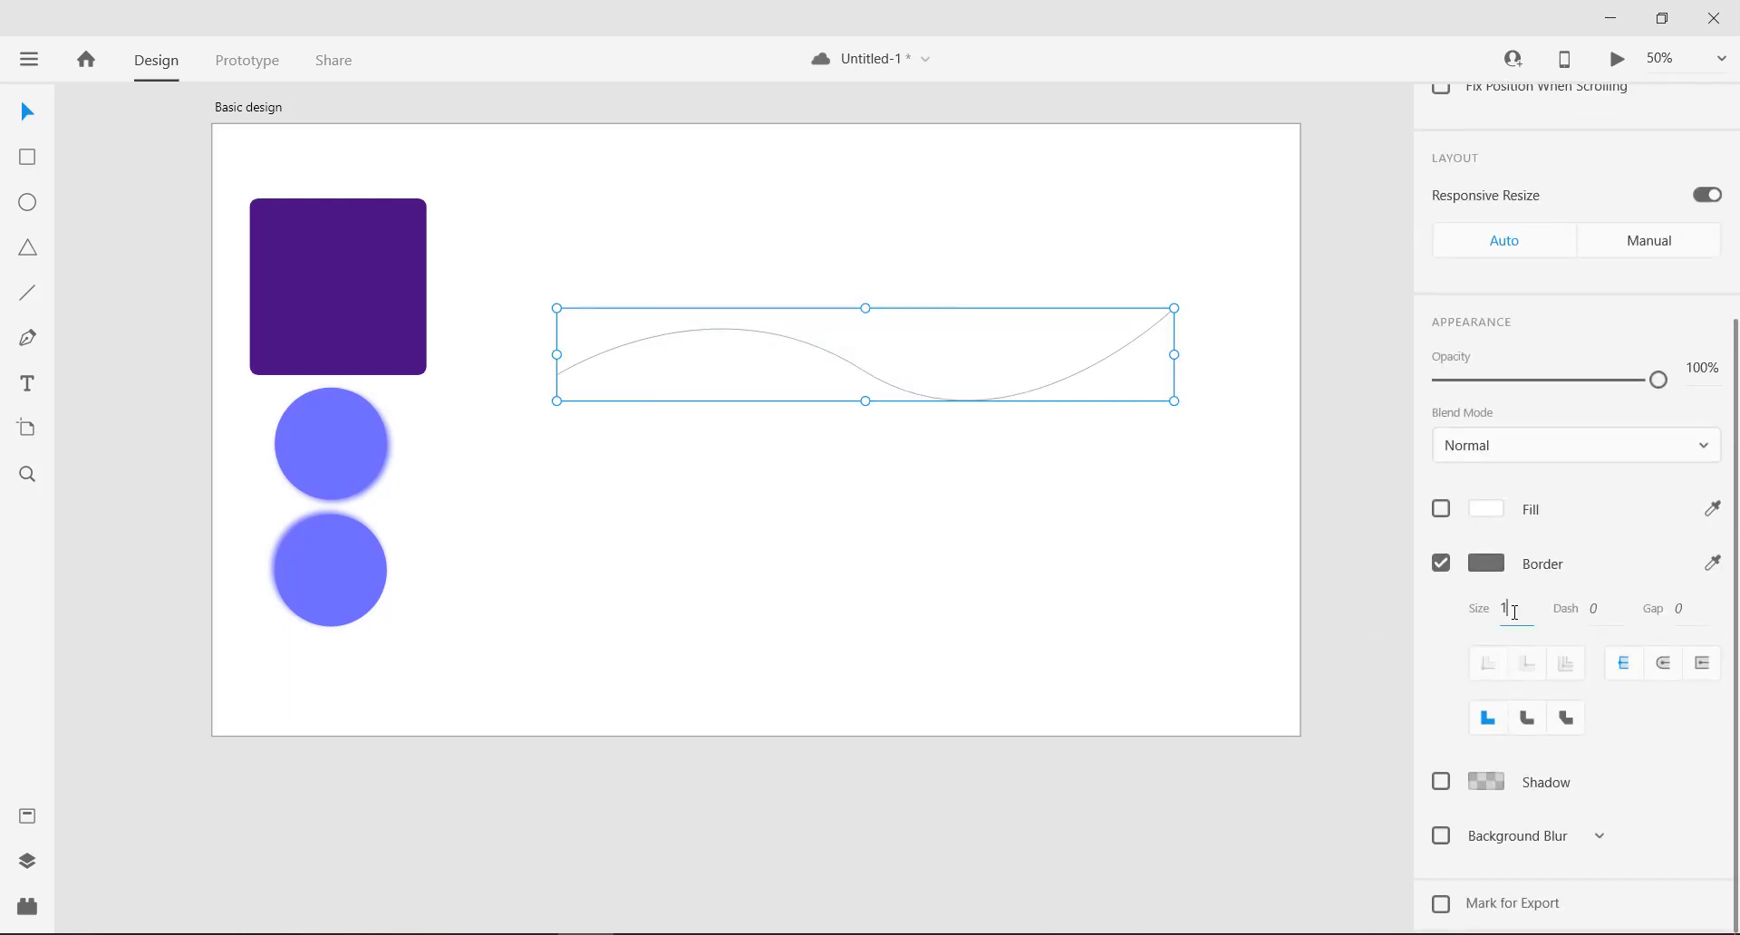
{"action": "key", "text": "Return"}
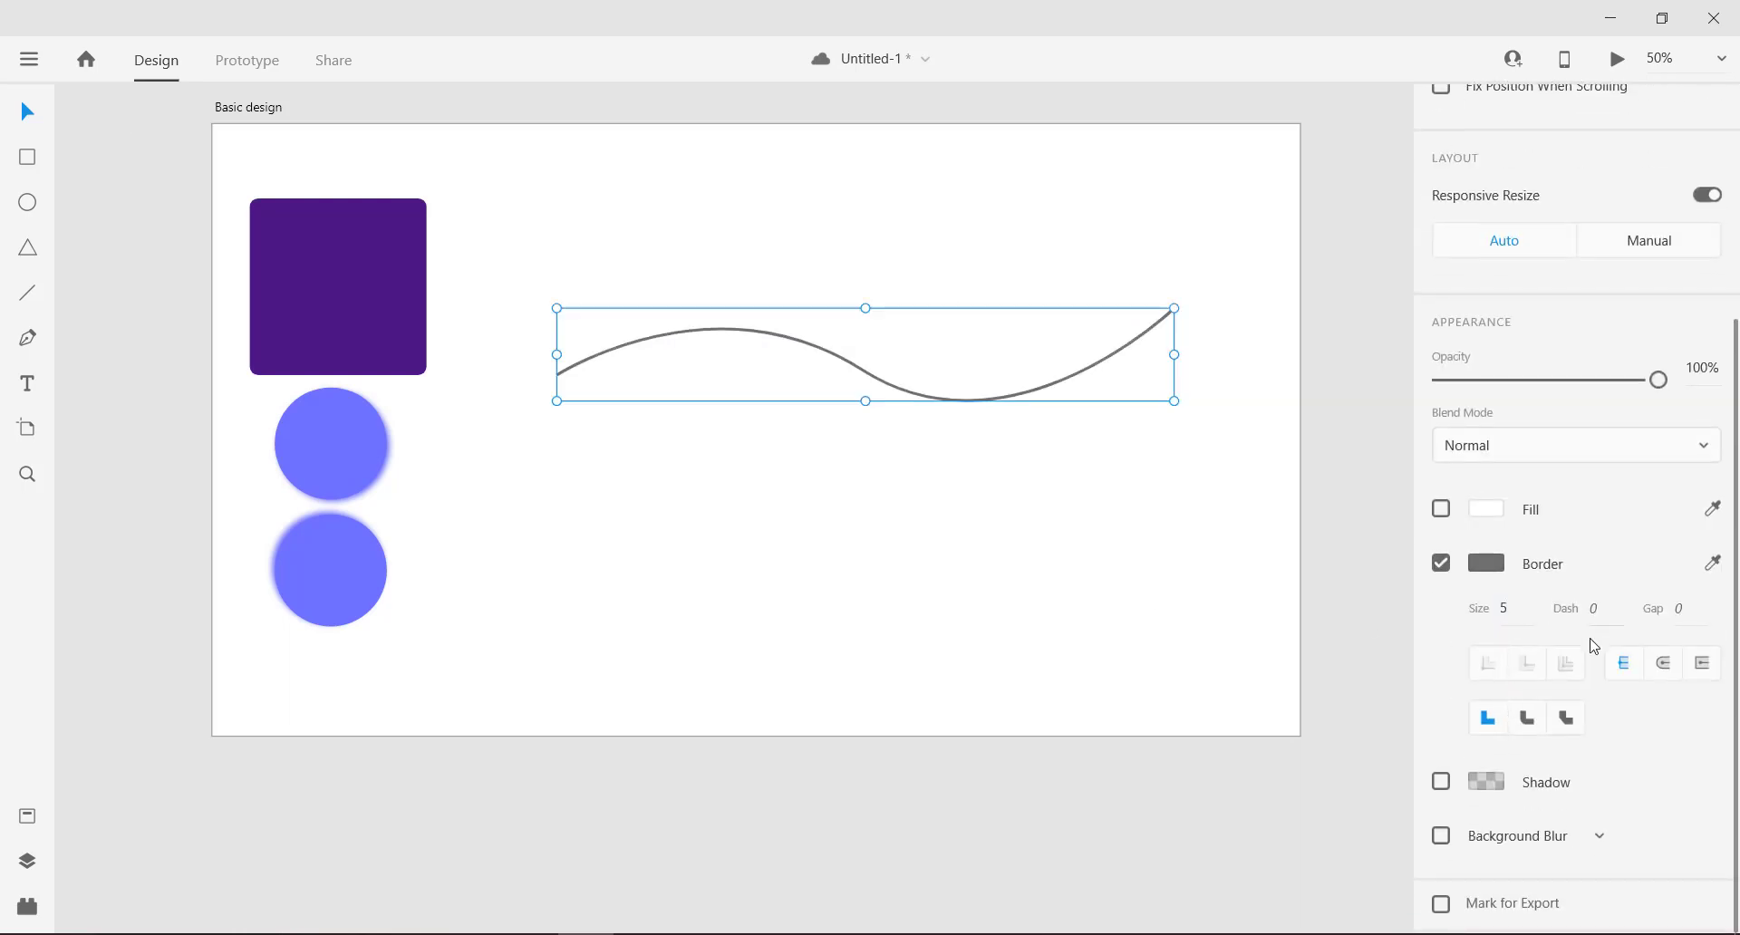
{"action": "left_click", "coordinate": [1528, 720]}
{"action": "type", "text": "14"}
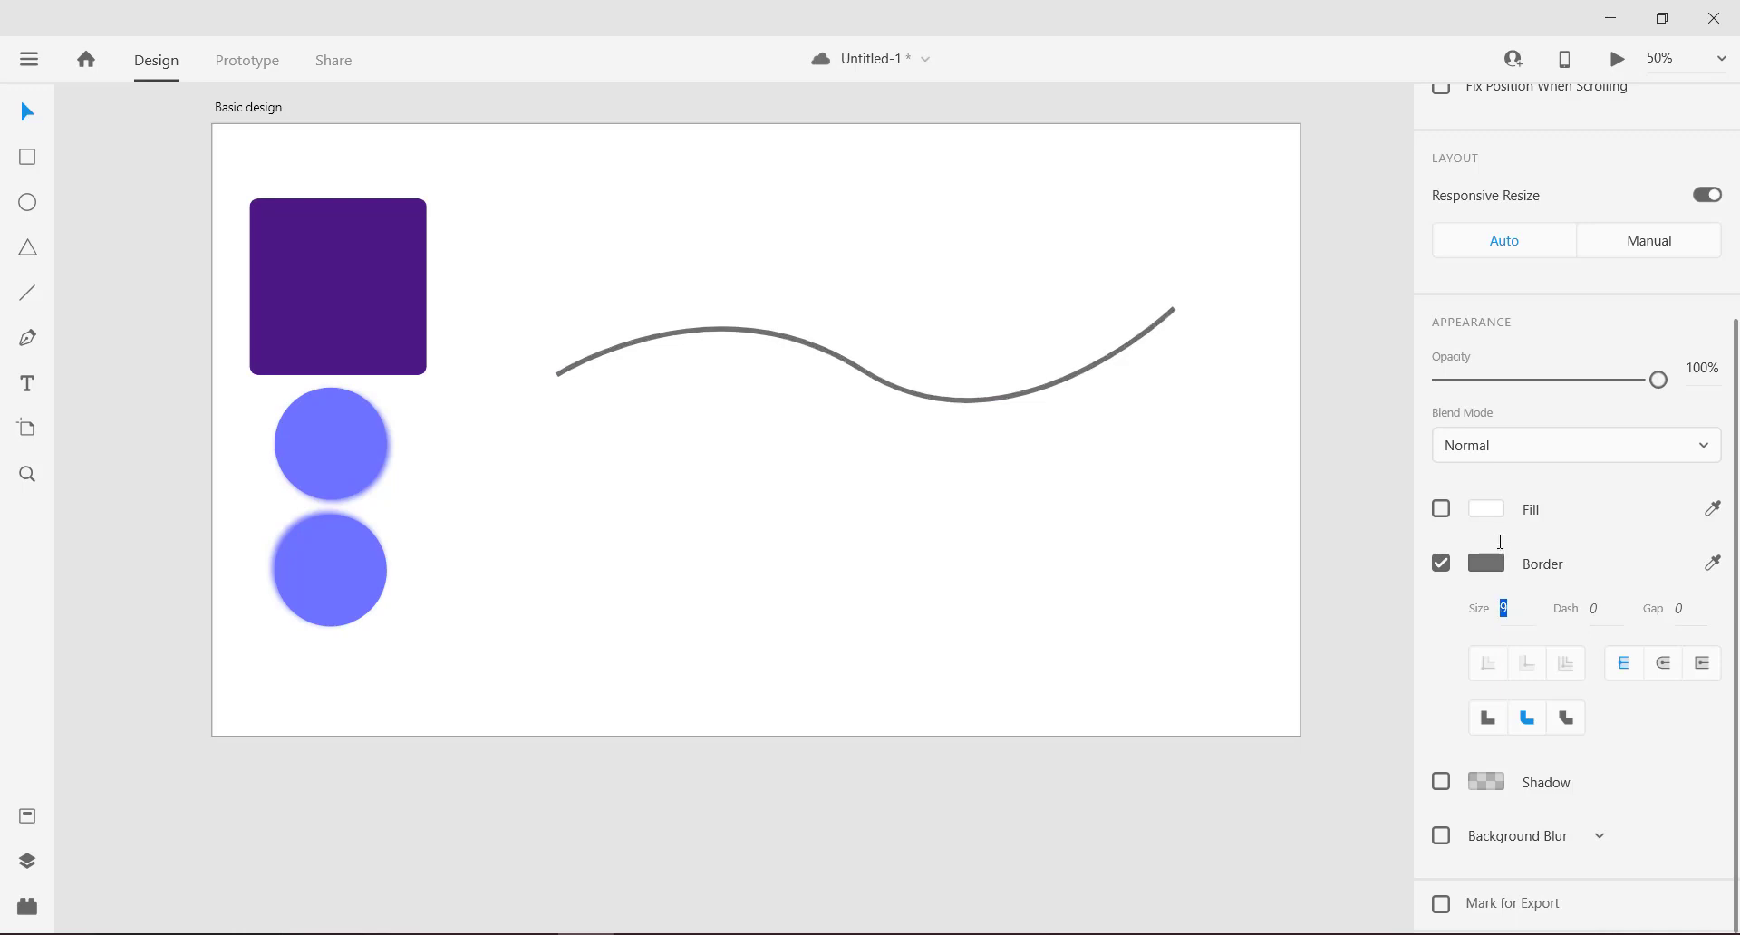
{"action": "left_click", "coordinate": [1664, 663]}
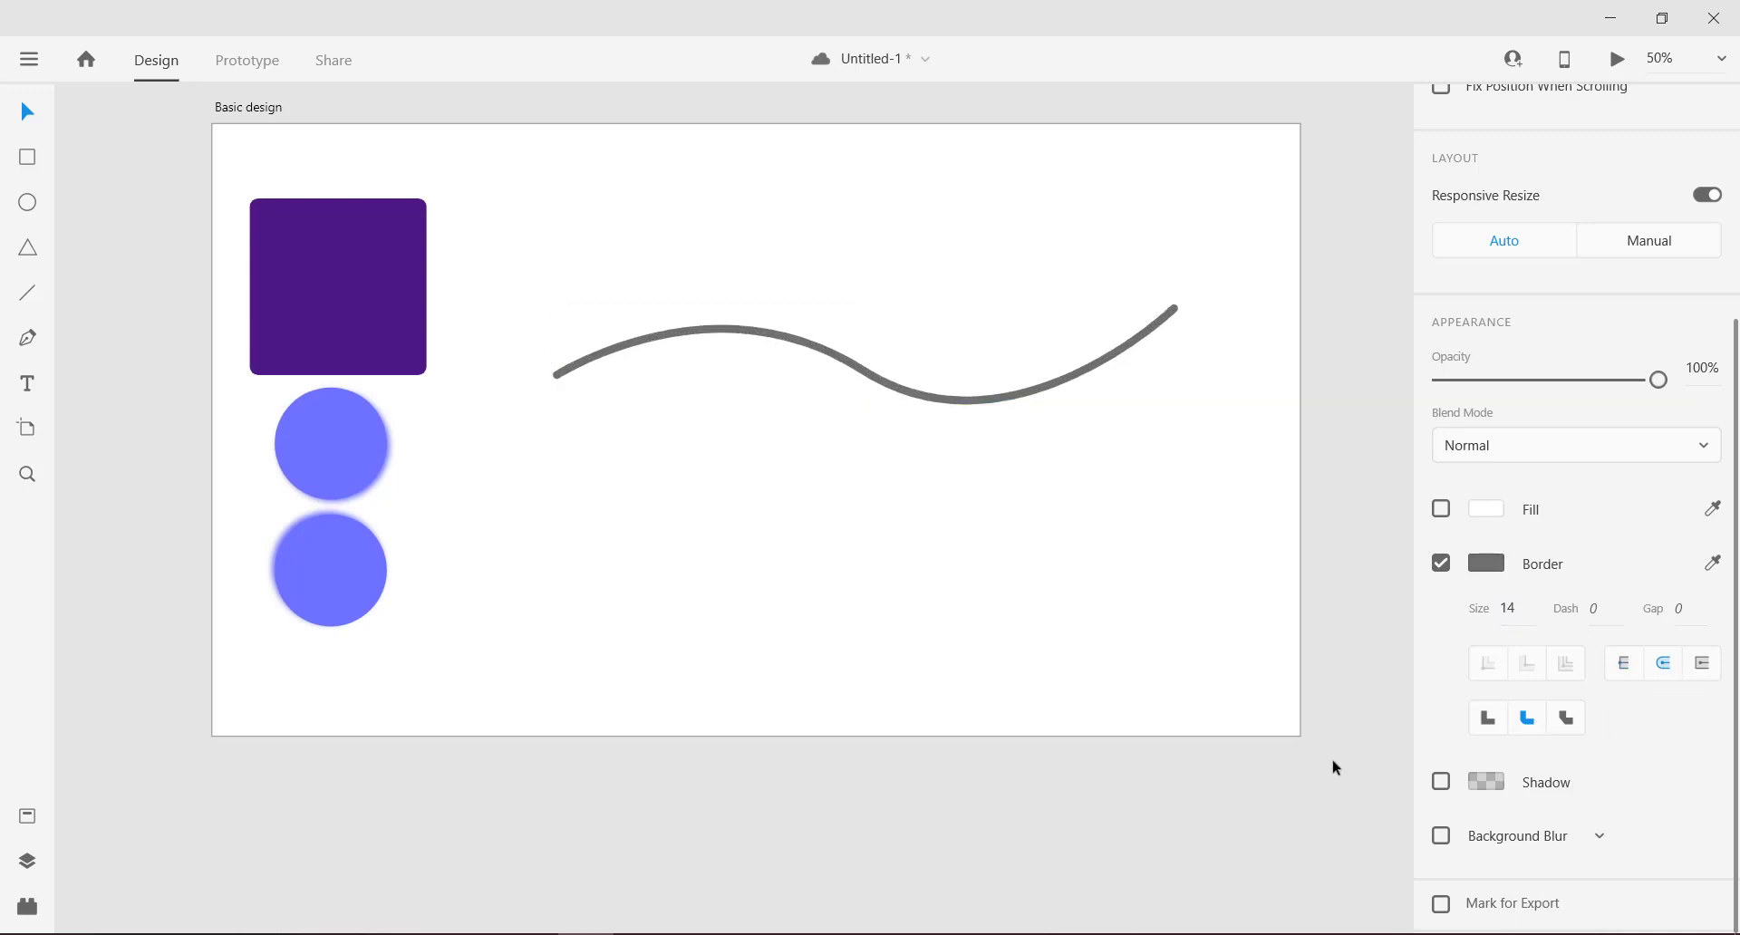
Step: Change the curve's border colour to bright red, and delete the curve
{"action": "scroll", "coordinate": [541, 406], "scroll_direction": "up", "scroll_amount": 8}
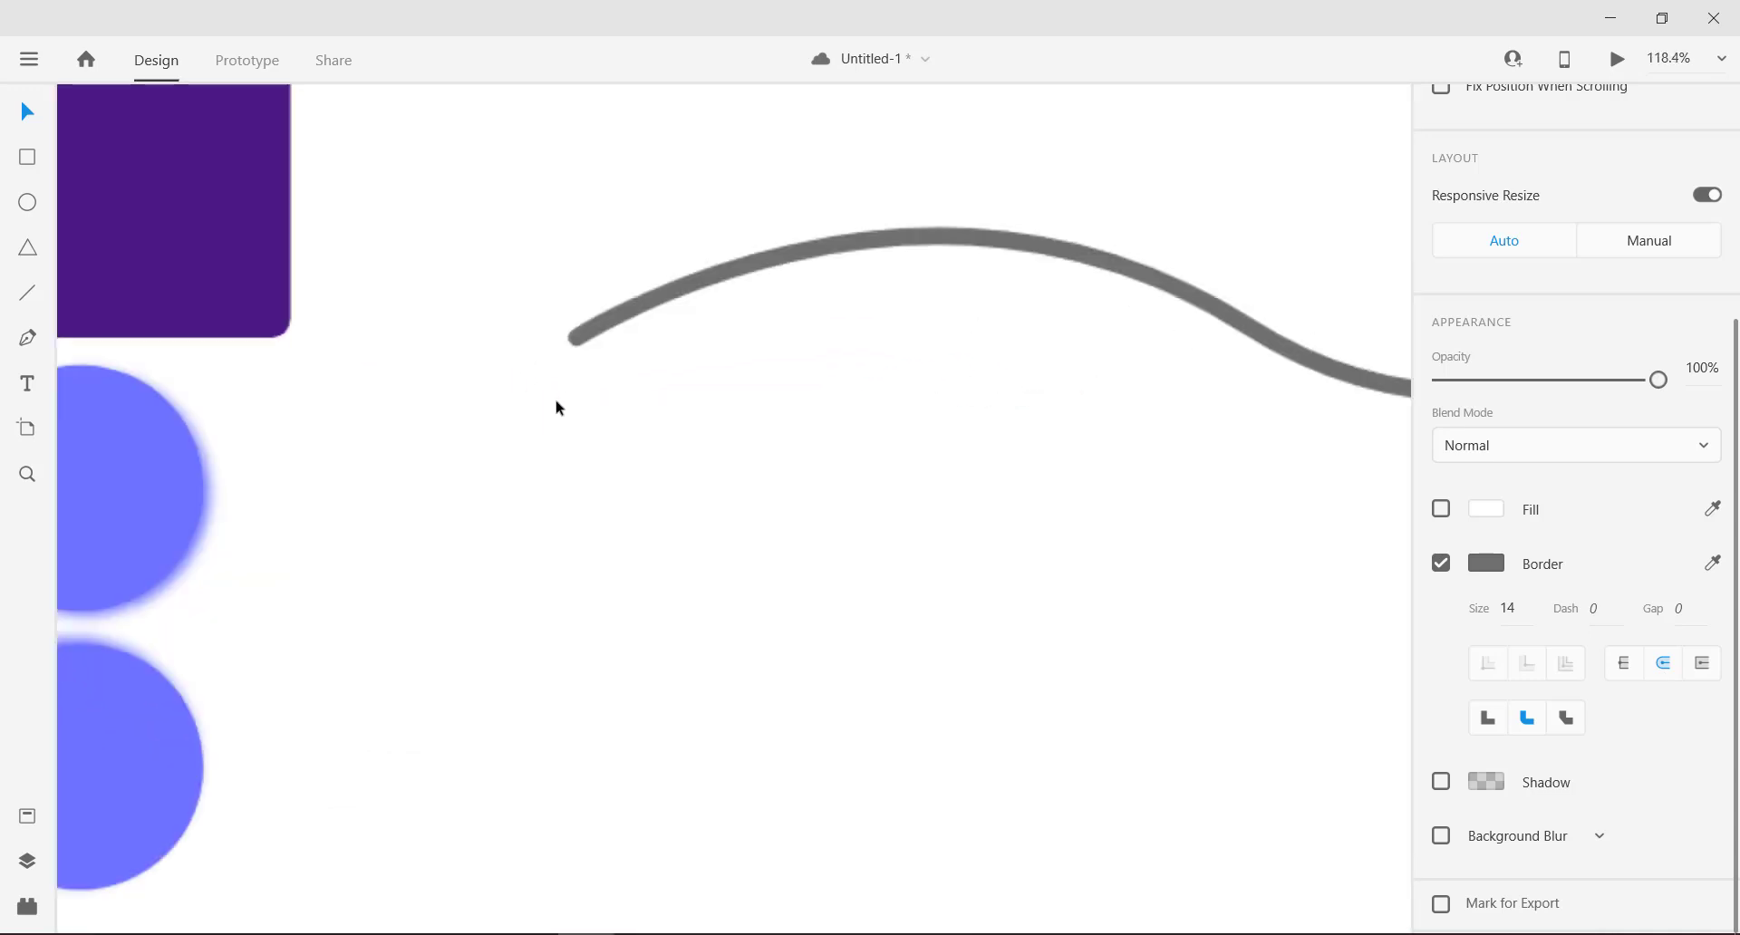
{"action": "scroll", "coordinate": [547, 450], "scroll_direction": "down", "scroll_amount": 10}
{"action": "left_click_drag", "start_coordinate": [821, 539], "coordinate": [778, 573]}
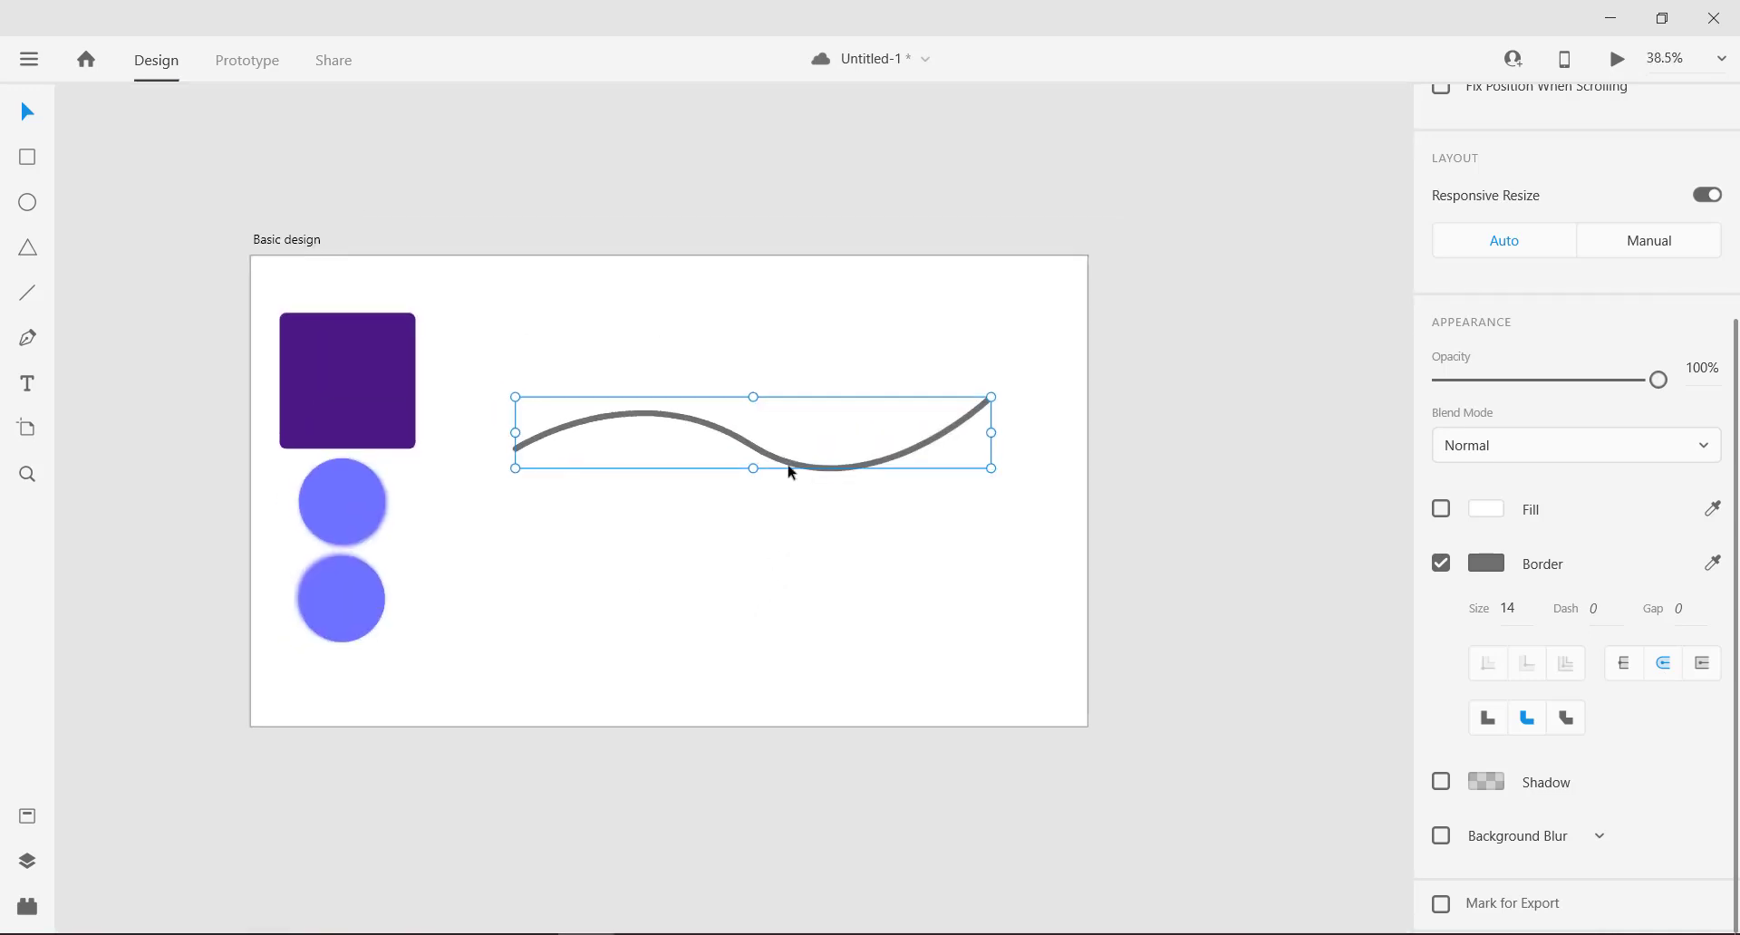
{"action": "left_click", "coordinate": [1481, 563]}
{"action": "left_click", "coordinate": [1308, 524]}
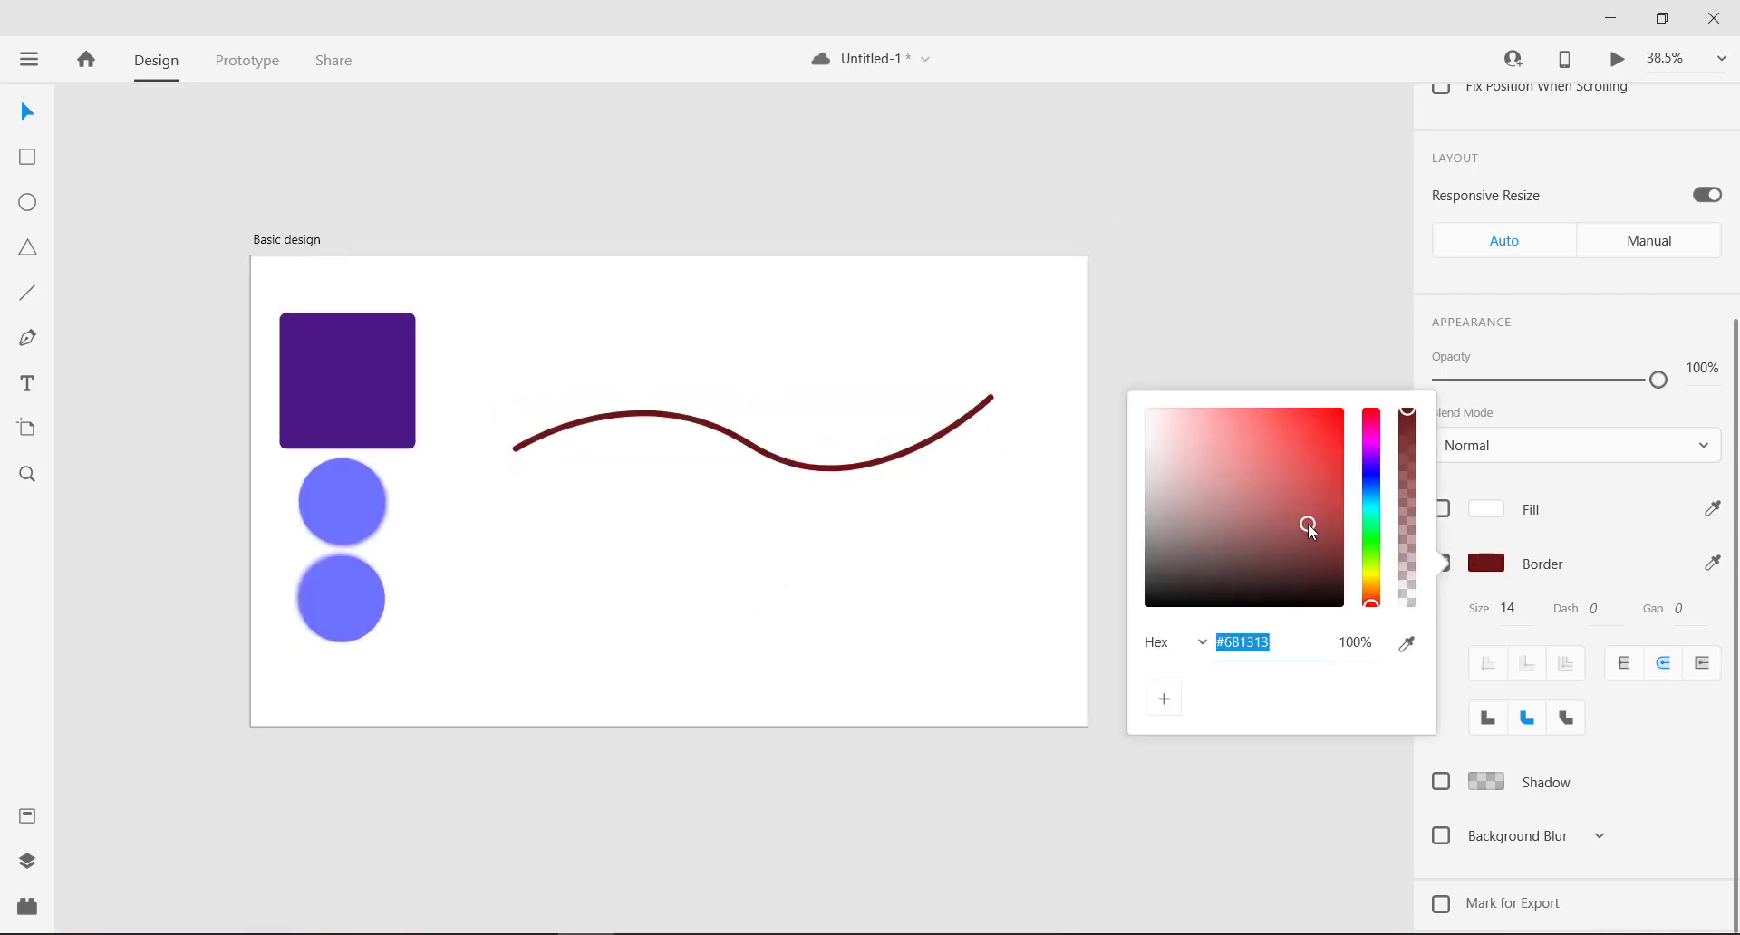
{"action": "left_click_drag", "start_coordinate": [1308, 523], "coordinate": [1344, 384]}
{"action": "left_click", "coordinate": [1250, 283]}
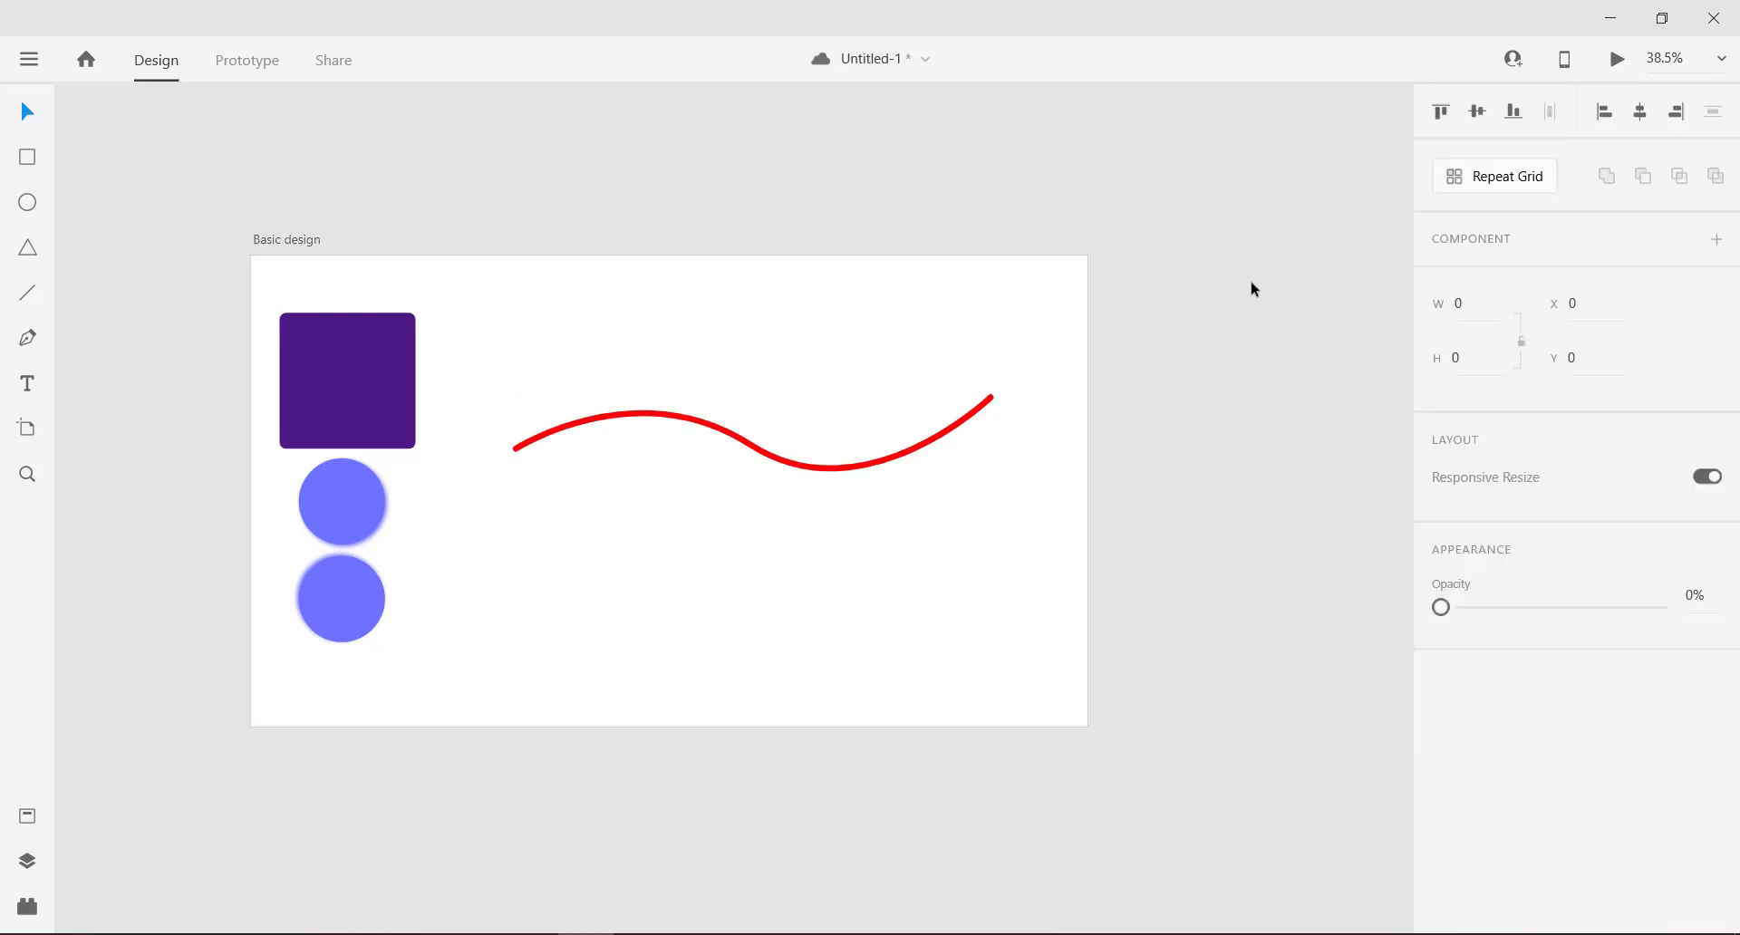
{"action": "left_click_drag", "start_coordinate": [709, 319], "coordinate": [832, 497]}
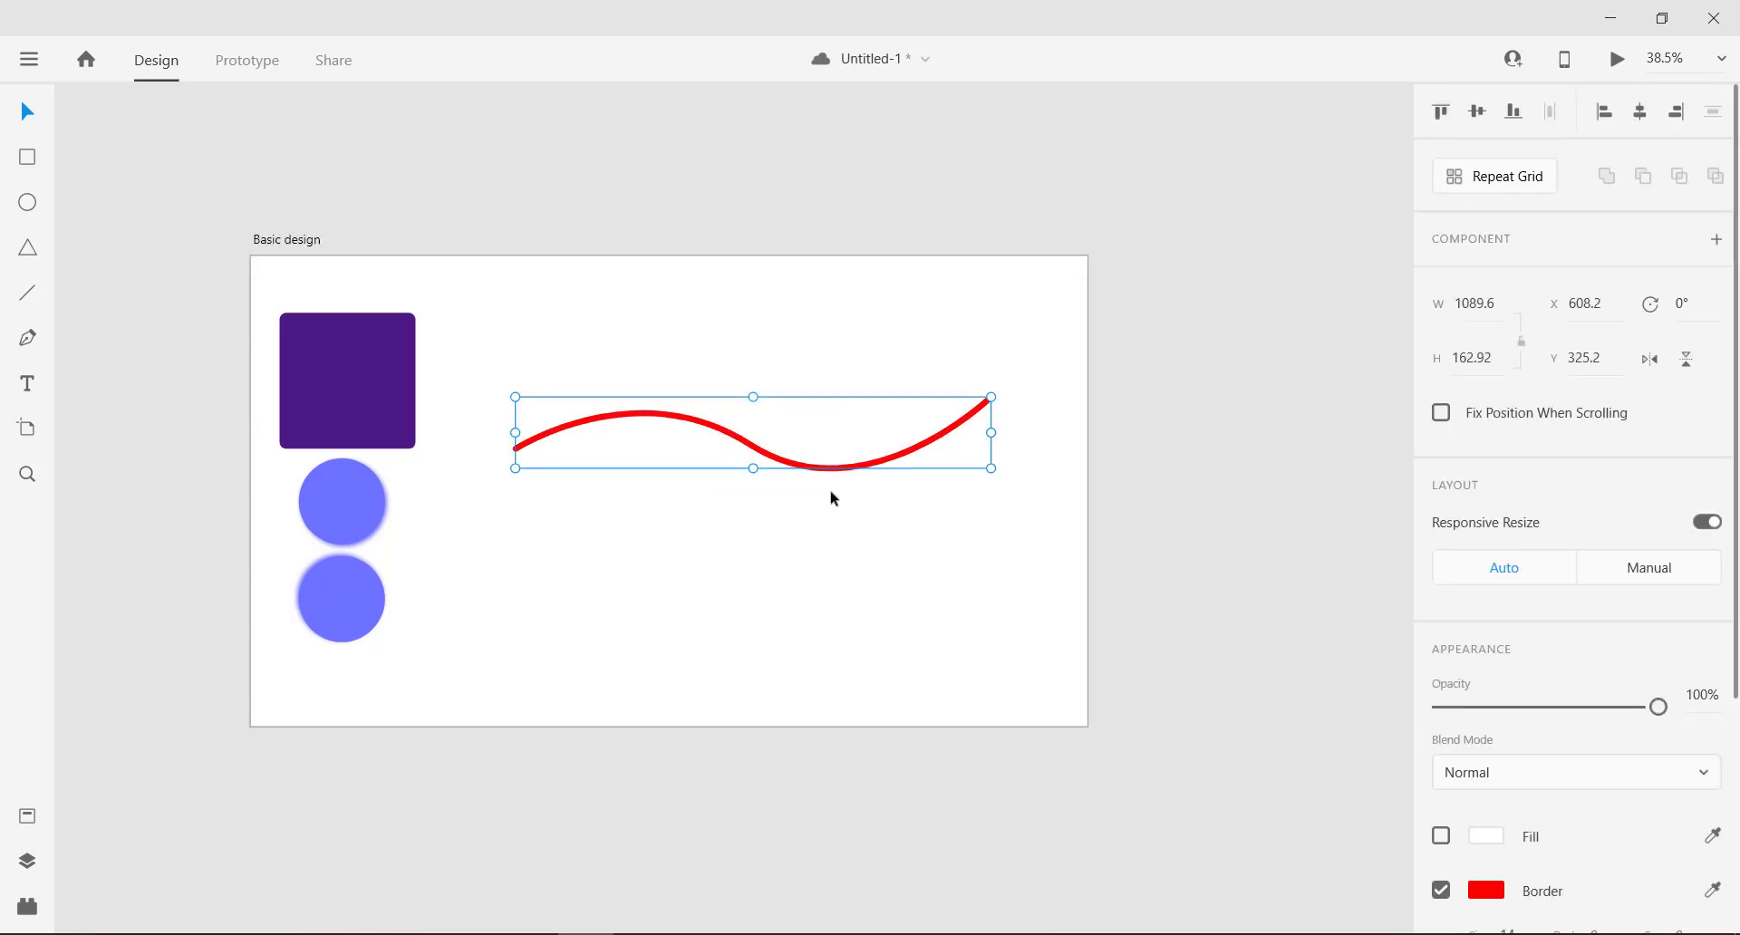
{"action": "key", "text": "Delete"}
Step: Add the text "Hello Everyone" on the artboard beside the purple square and circles
{"action": "left_click_drag", "start_coordinate": [600, 666], "coordinate": [776, 531]}
{"action": "left_click", "coordinate": [686, 408]}
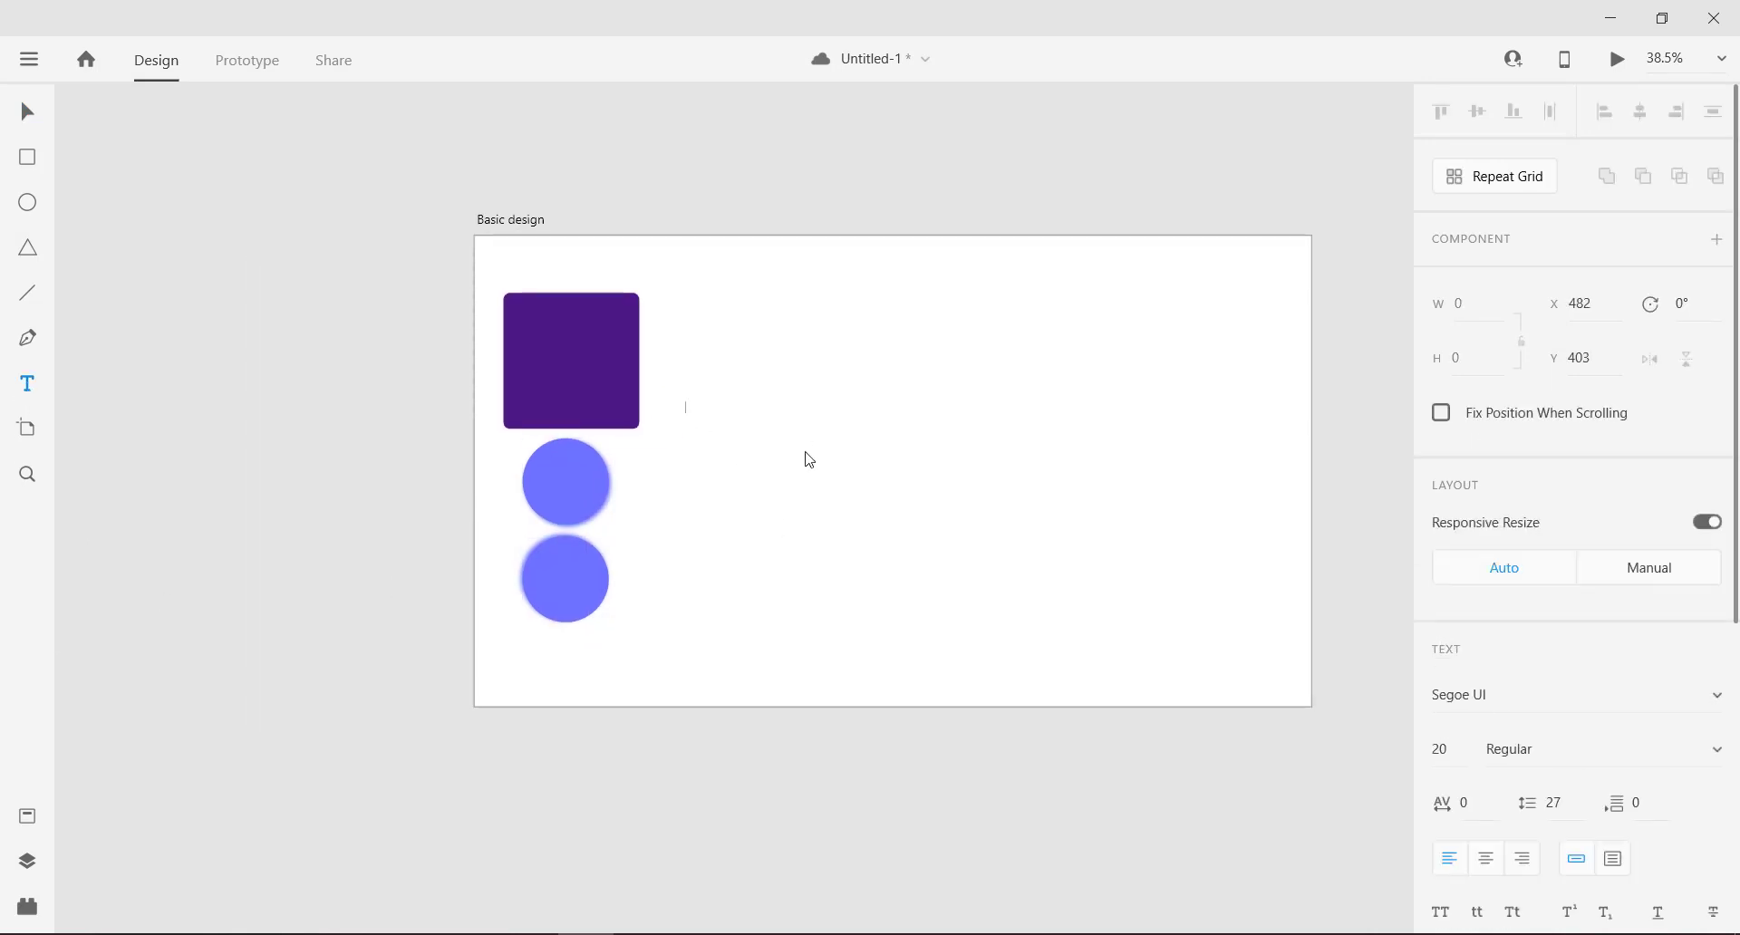
{"action": "left_click_drag", "start_coordinate": [1459, 697], "coordinate": [1449, 633]}
{"action": "left_click", "coordinate": [741, 473]}
{"action": "left_click", "coordinate": [741, 469]}
{"action": "key", "text": "Escape"}
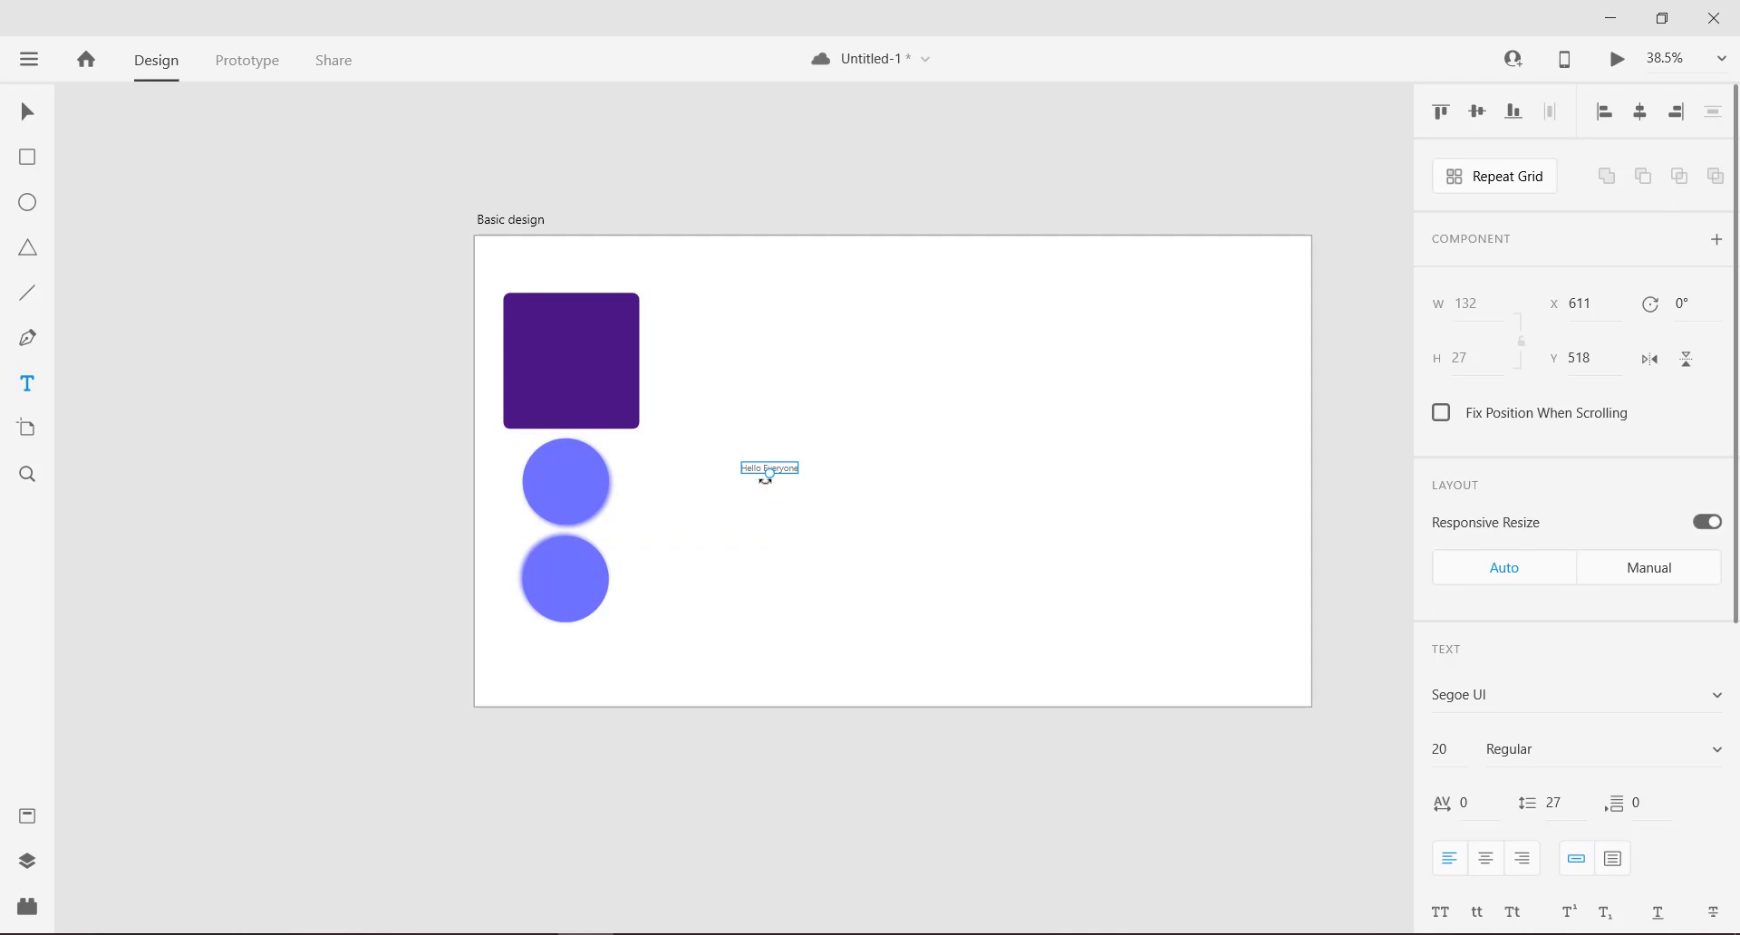
Step: Set the font size of the "Hello Everyone" text to 50
{"action": "mouse_move", "coordinate": [771, 475]}
{"action": "left_mouse_down"}
{"action": "mouse_move", "coordinate": [769, 548]}
{"action": "mouse_move", "coordinate": [770, 477]}
{"action": "left_mouse_up"}
{"action": "left_click", "coordinate": [1450, 748]}
{"action": "type", "text": "50"}
{"action": "key", "text": "Return"}
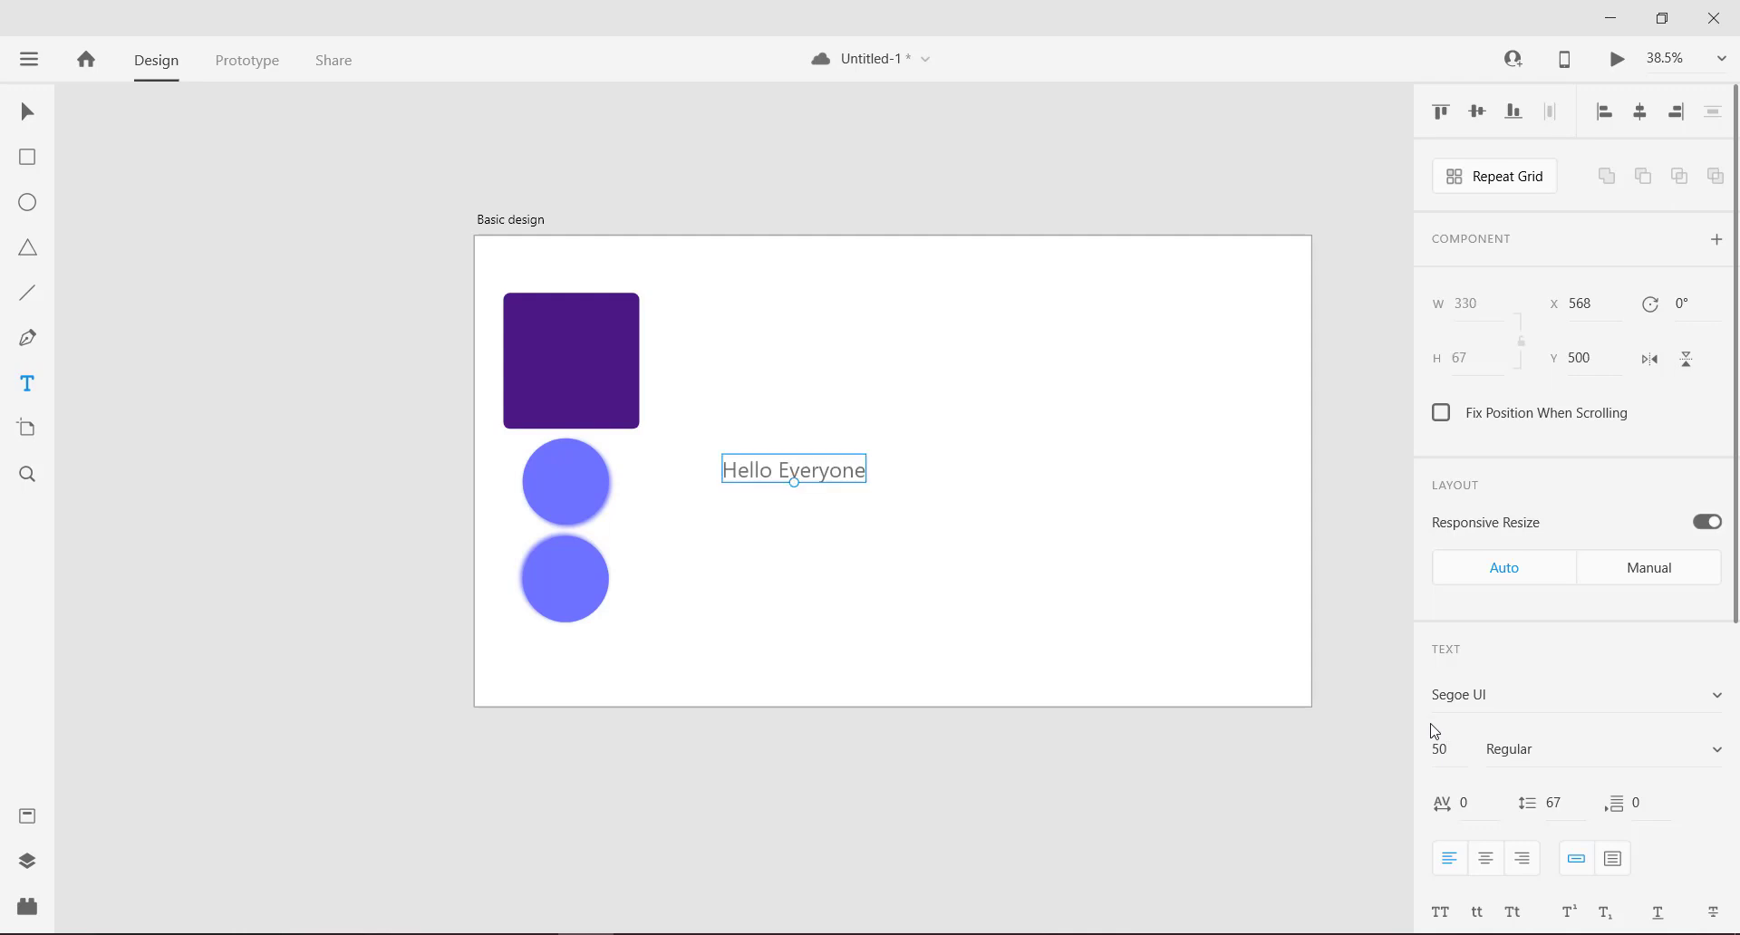
Step: Try the Snap ITC font on the "Hello Everyone" text
{"action": "left_click", "coordinate": [1615, 706]}
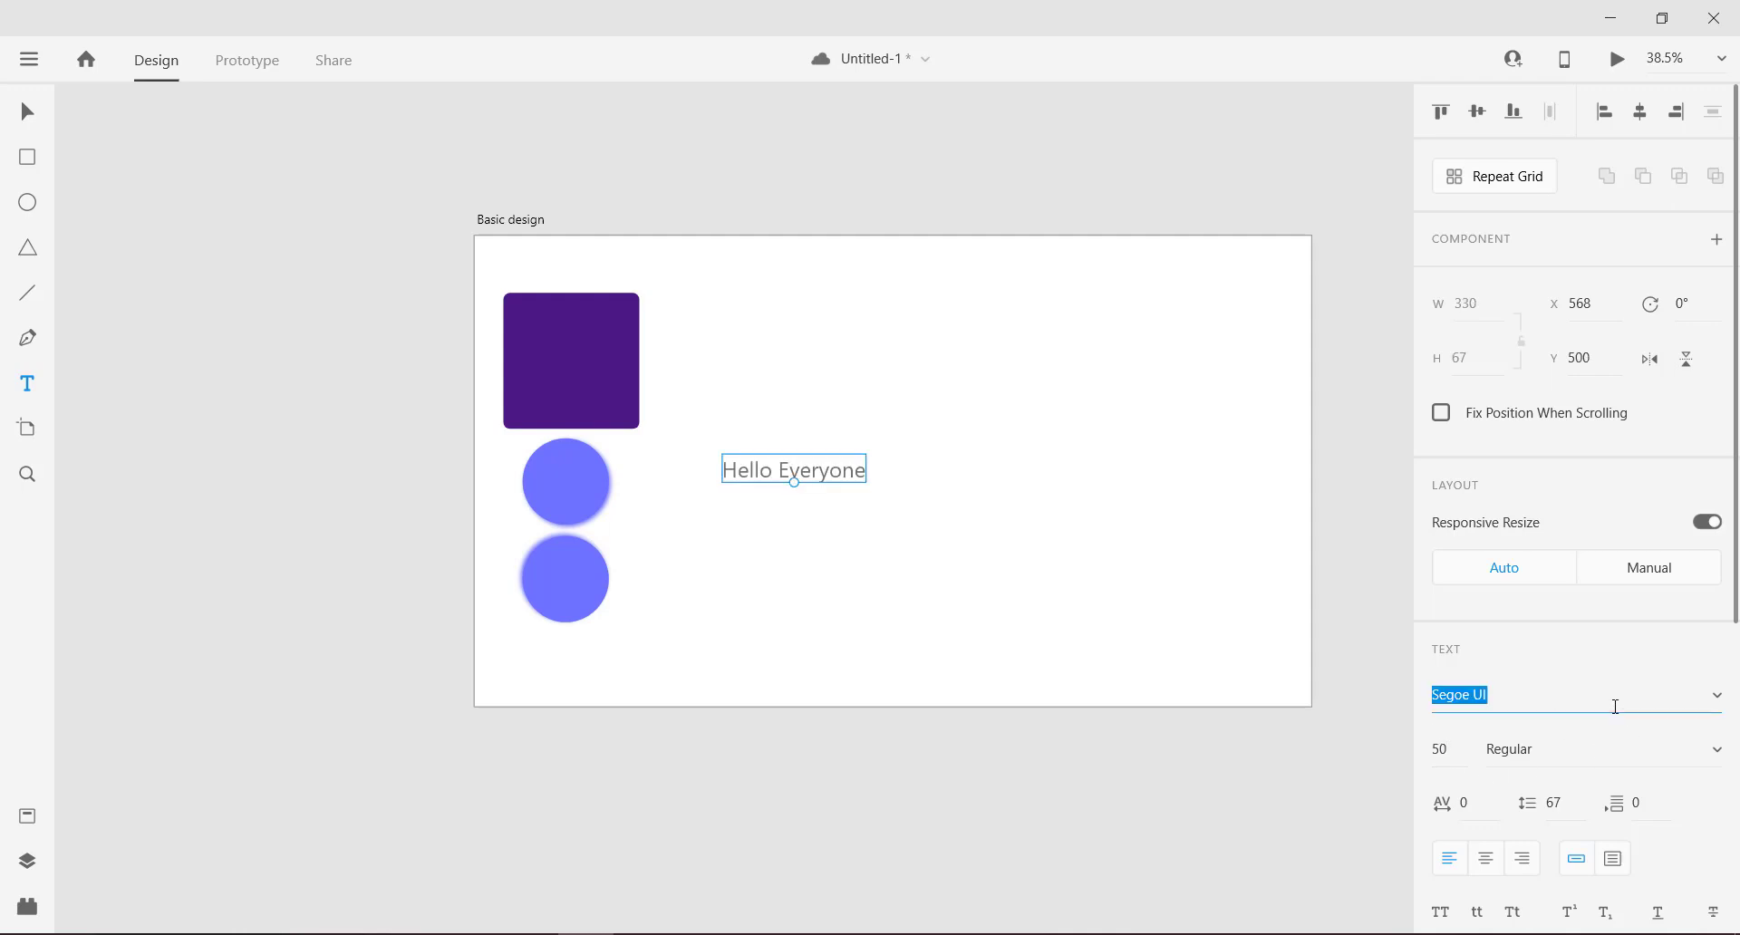
{"action": "left_click", "coordinate": [1712, 706]}
{"action": "scroll", "coordinate": [1558, 800], "scroll_direction": "down", "scroll_amount": 5}
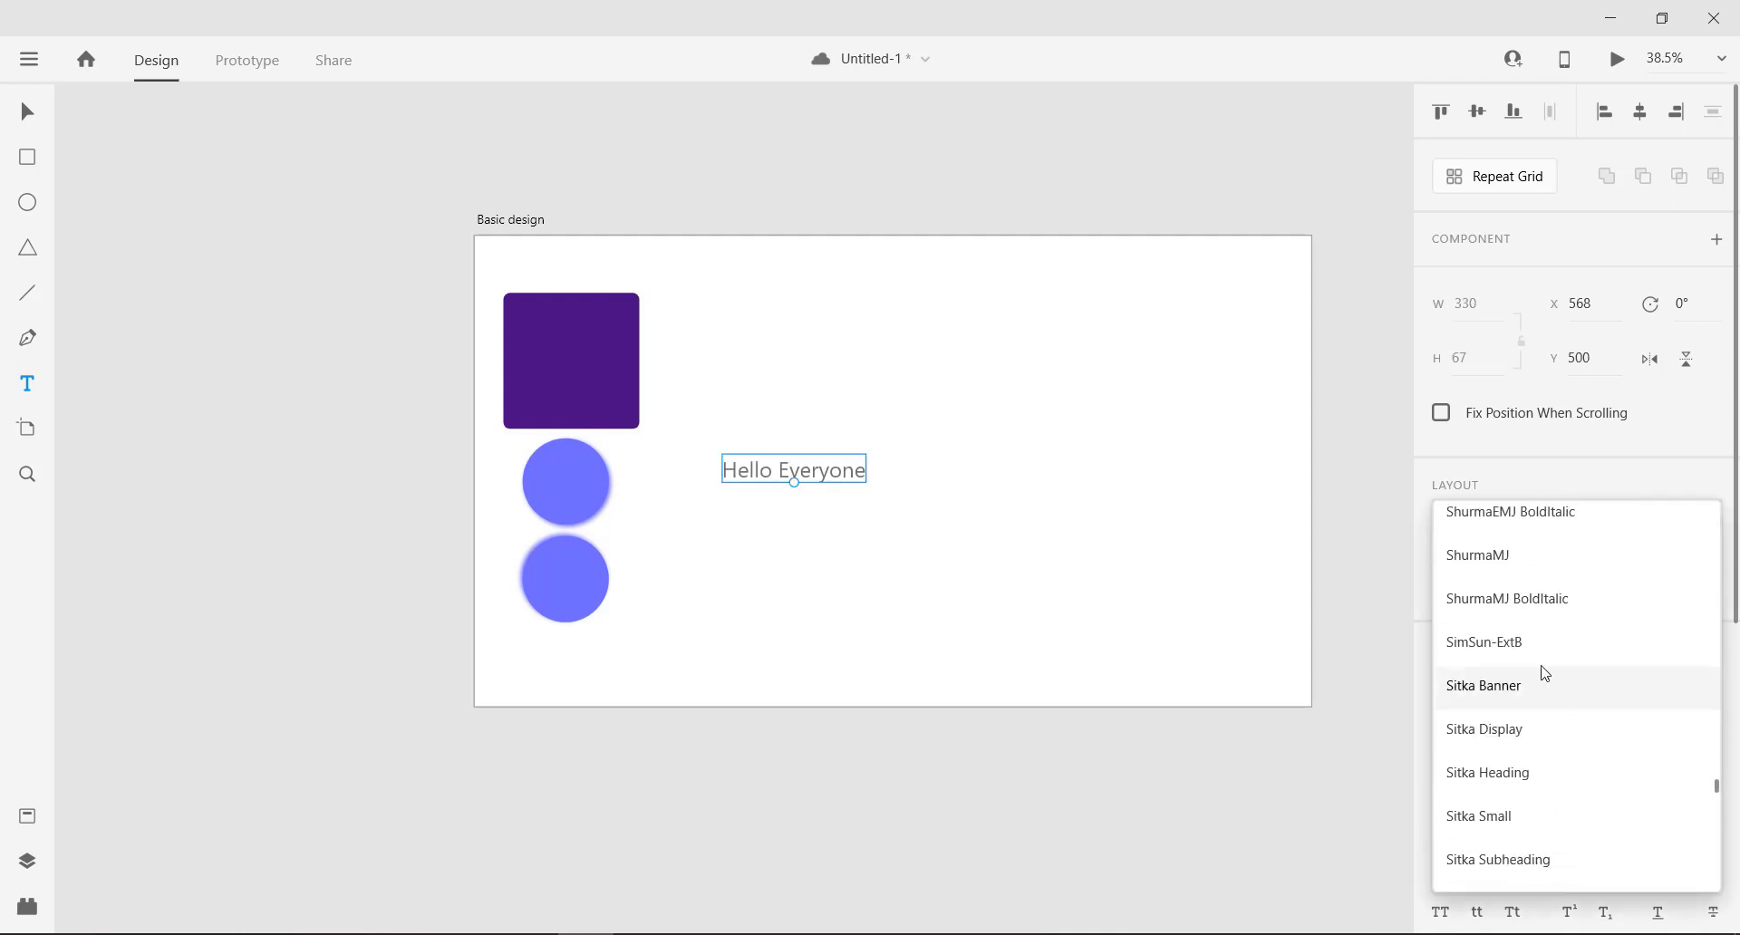
{"action": "scroll", "coordinate": [1543, 673], "scroll_direction": "down", "scroll_amount": 3}
{"action": "left_click", "coordinate": [1516, 739]}
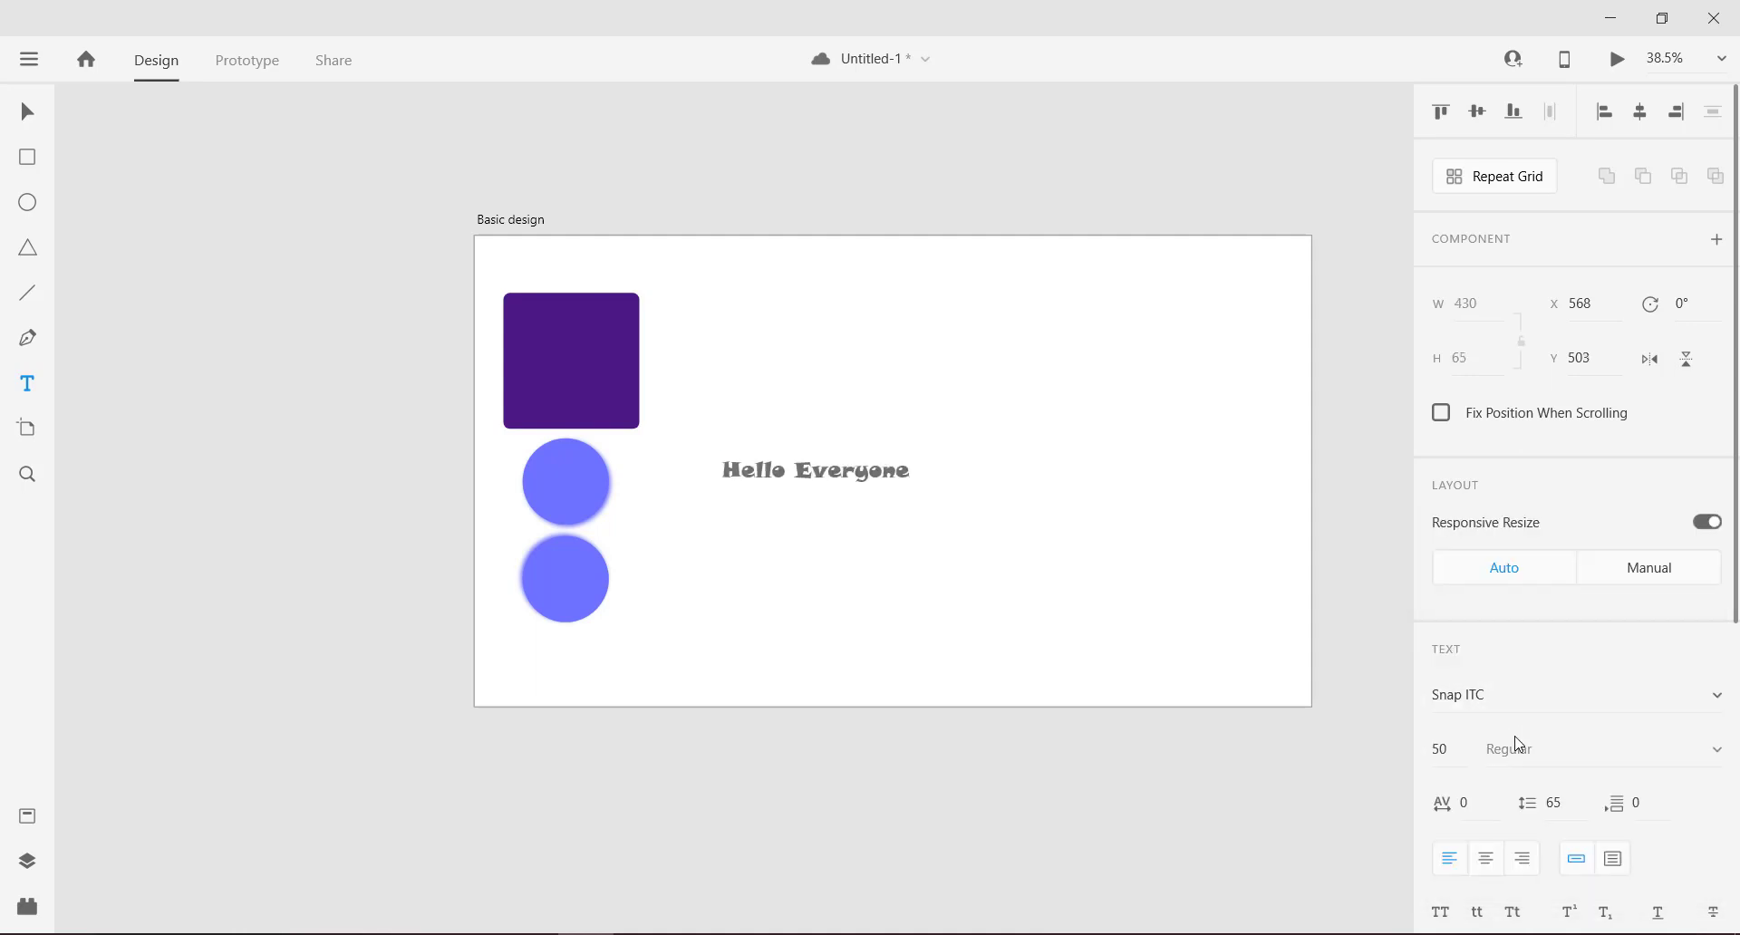
Step: Set the "Hello Everyone" text to the Roboto font in the Bold weight
{"action": "left_click", "coordinate": [1551, 699]}
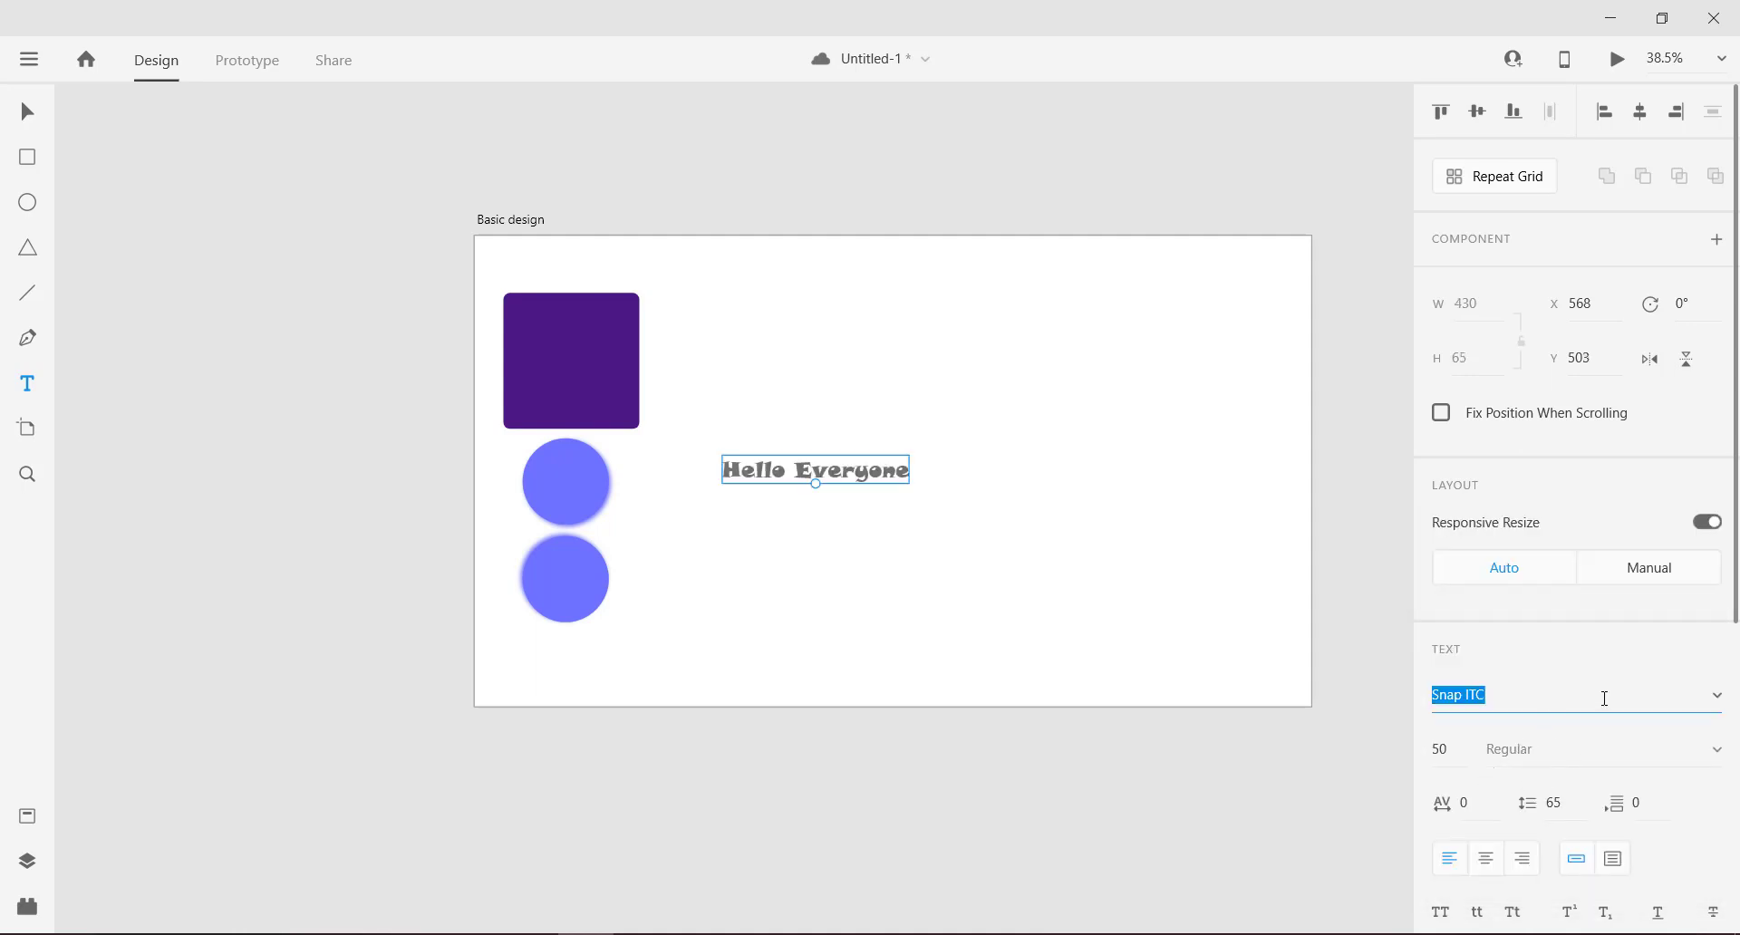
{"action": "type", "text": "Roboto"}
{"action": "key", "text": "Return"}
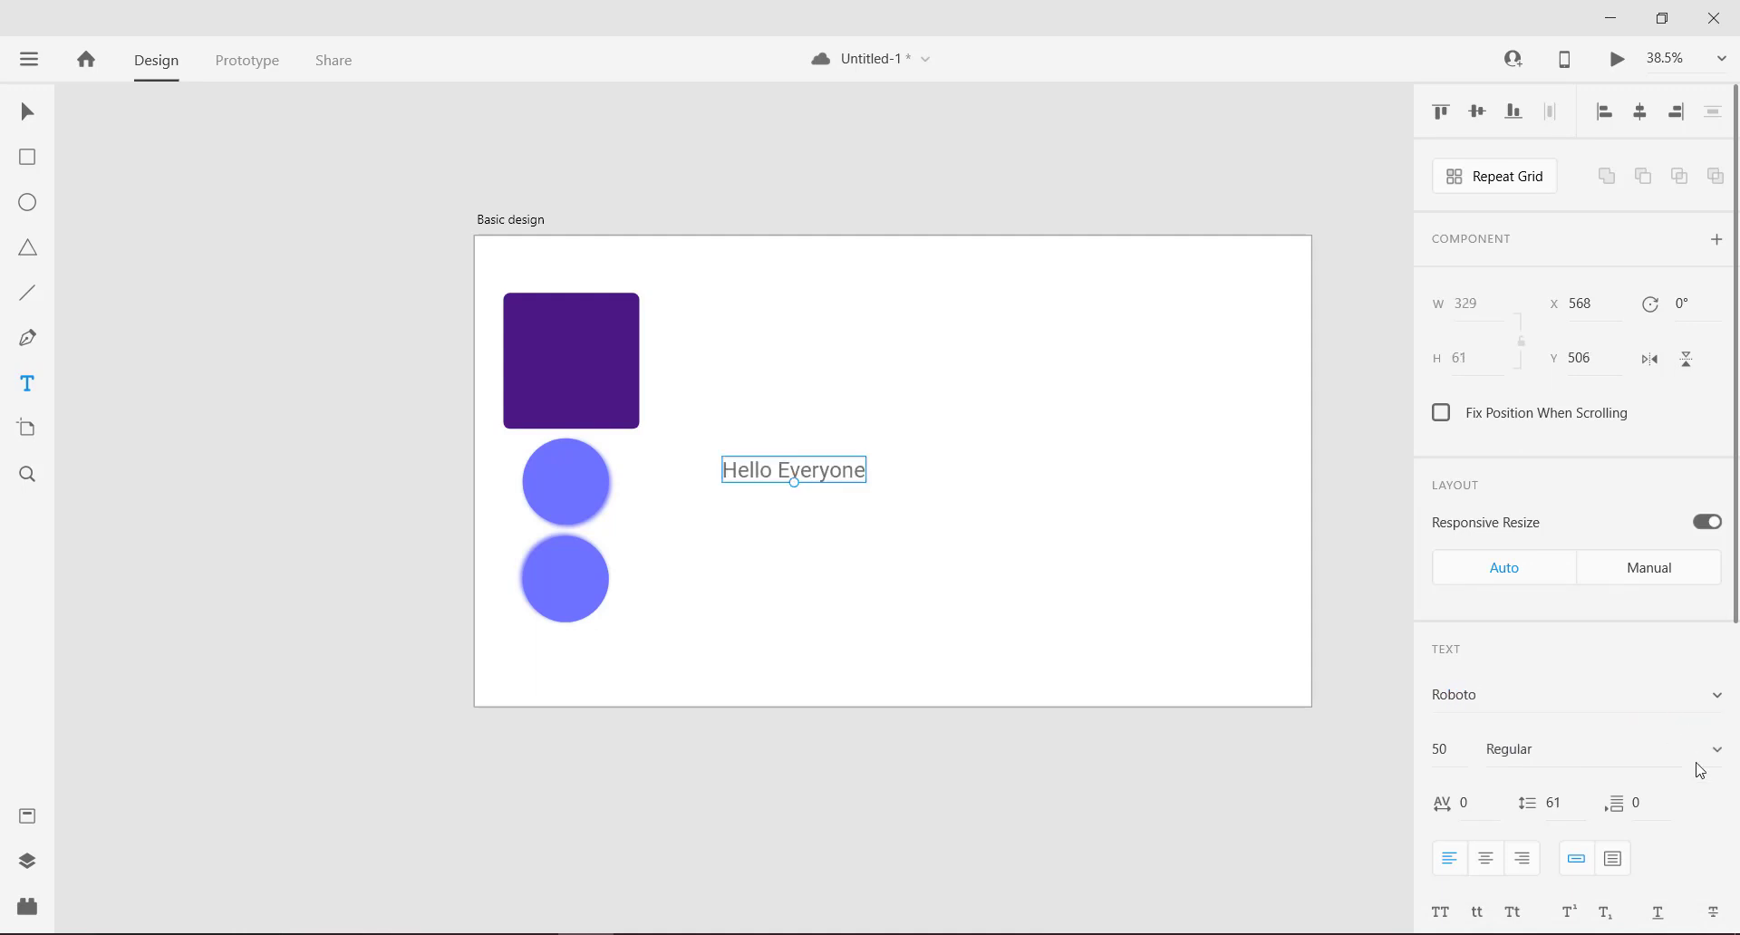
{"action": "left_click", "coordinate": [1698, 751]}
{"action": "scroll", "coordinate": [1631, 716], "scroll_direction": "down", "scroll_amount": 5}
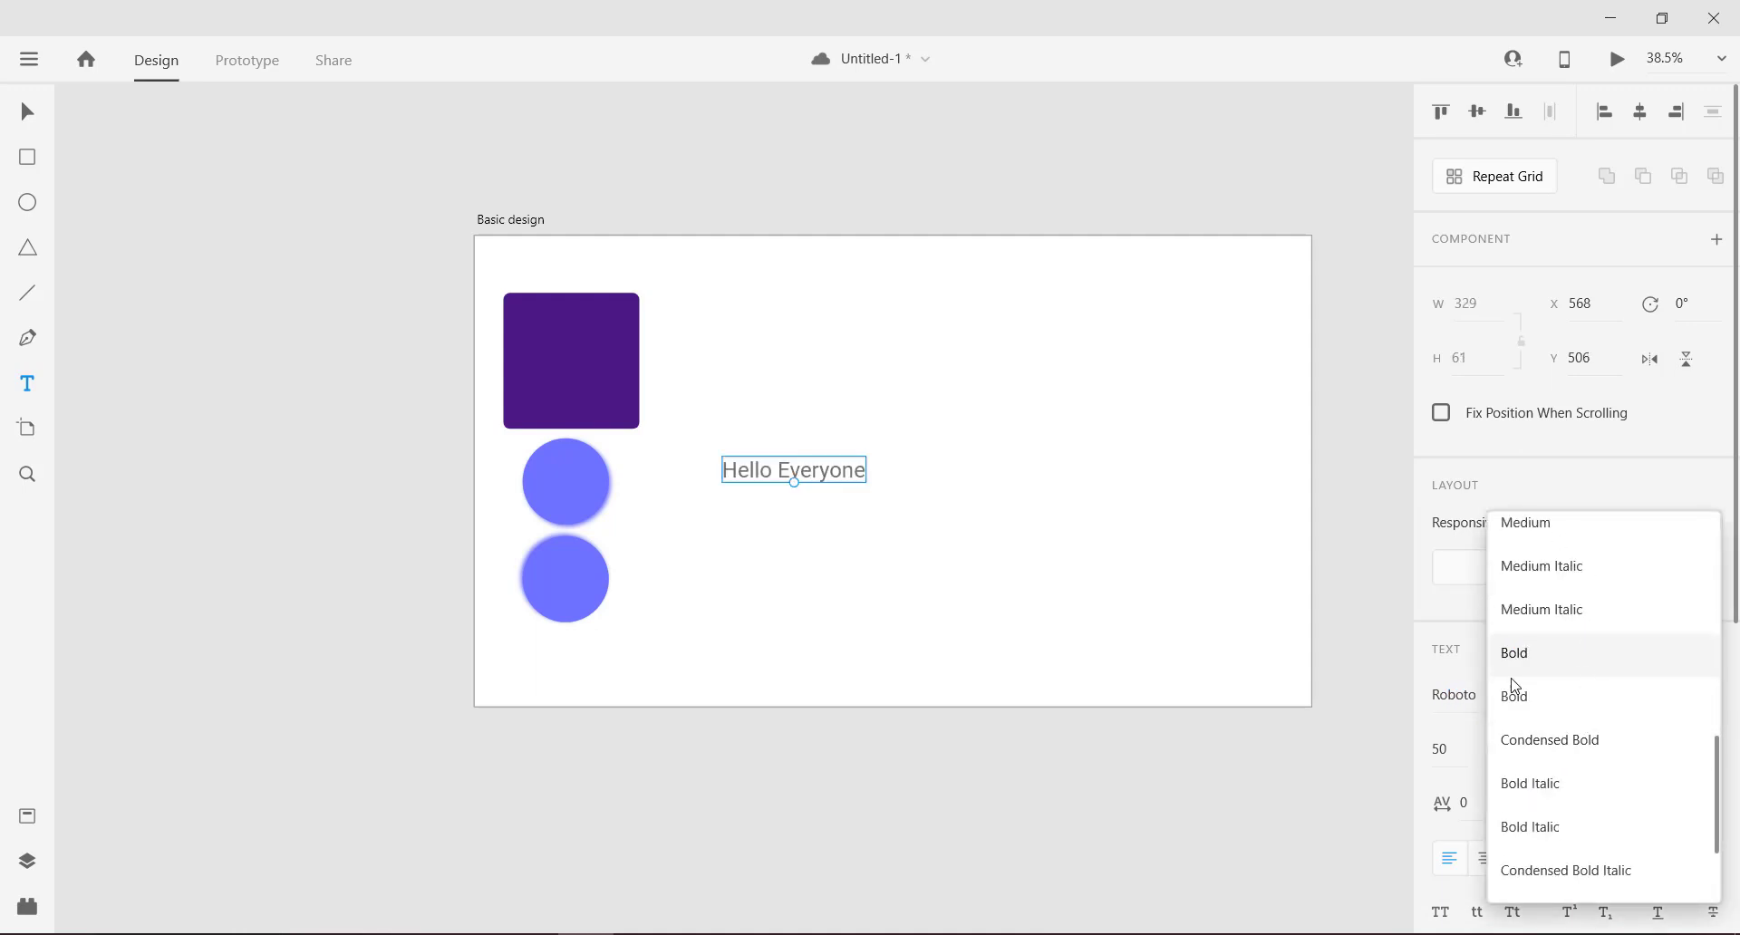
{"action": "left_click", "coordinate": [1557, 672]}
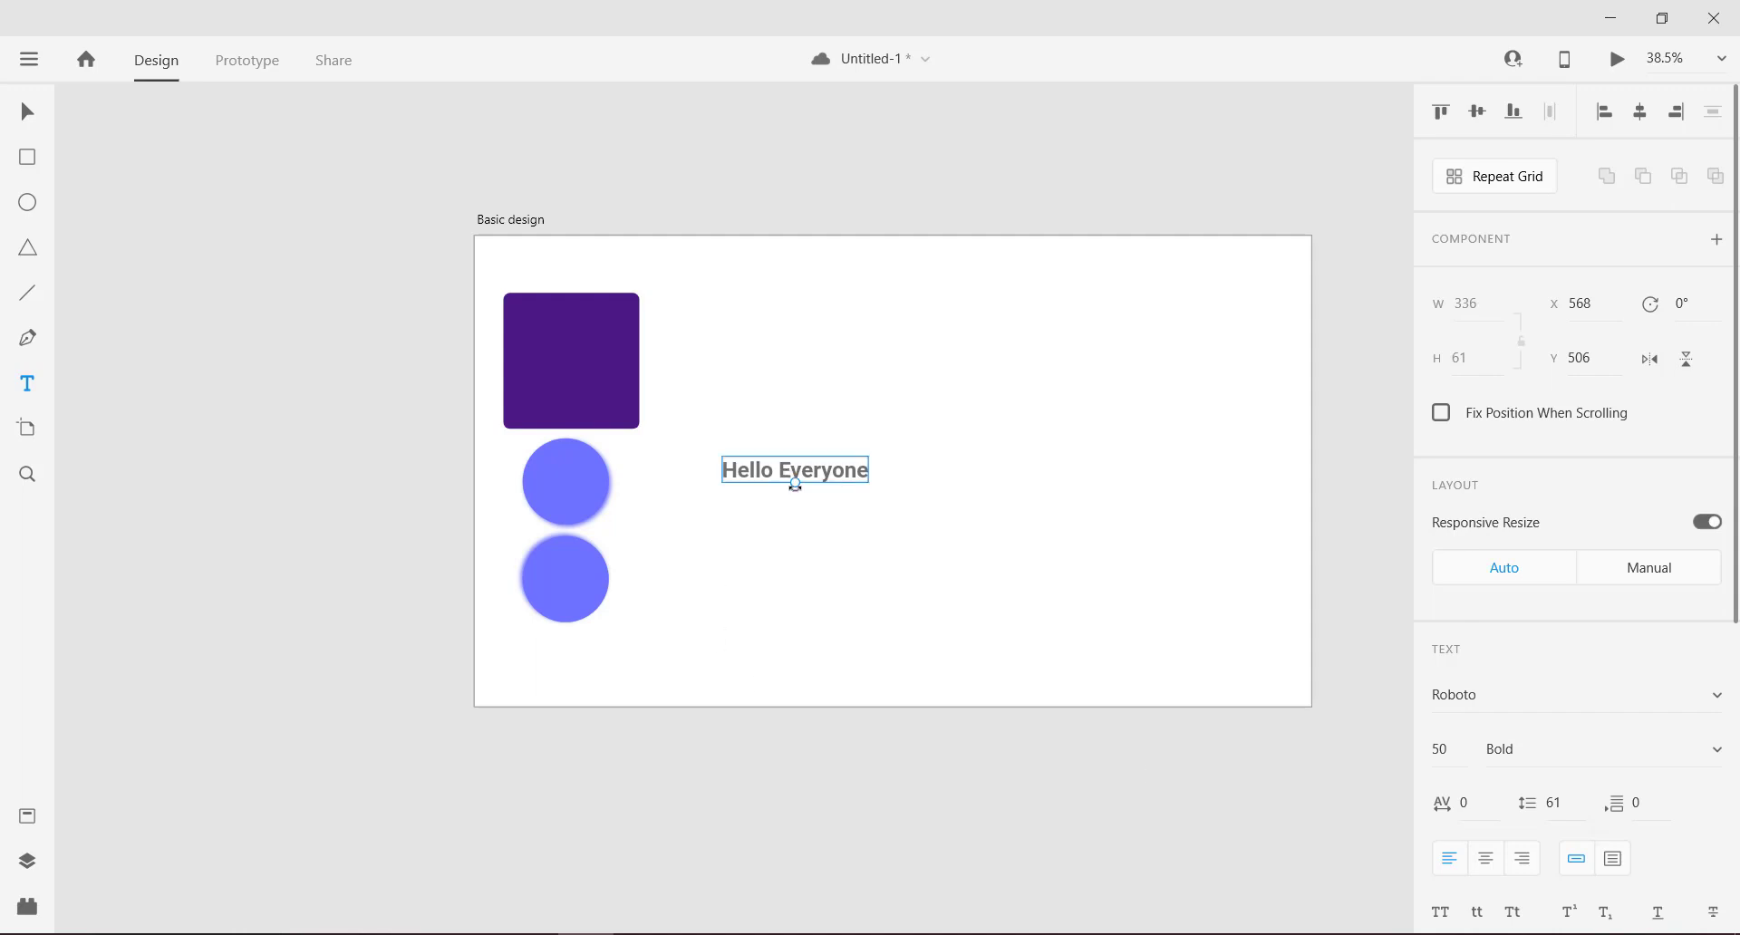
Step: Enlarge the "Hello Everyone" text to font size 81 and move it up beside the purple square
{"action": "left_click_drag", "start_coordinate": [795, 483], "coordinate": [796, 497]}
{"action": "key", "text": "Return"}
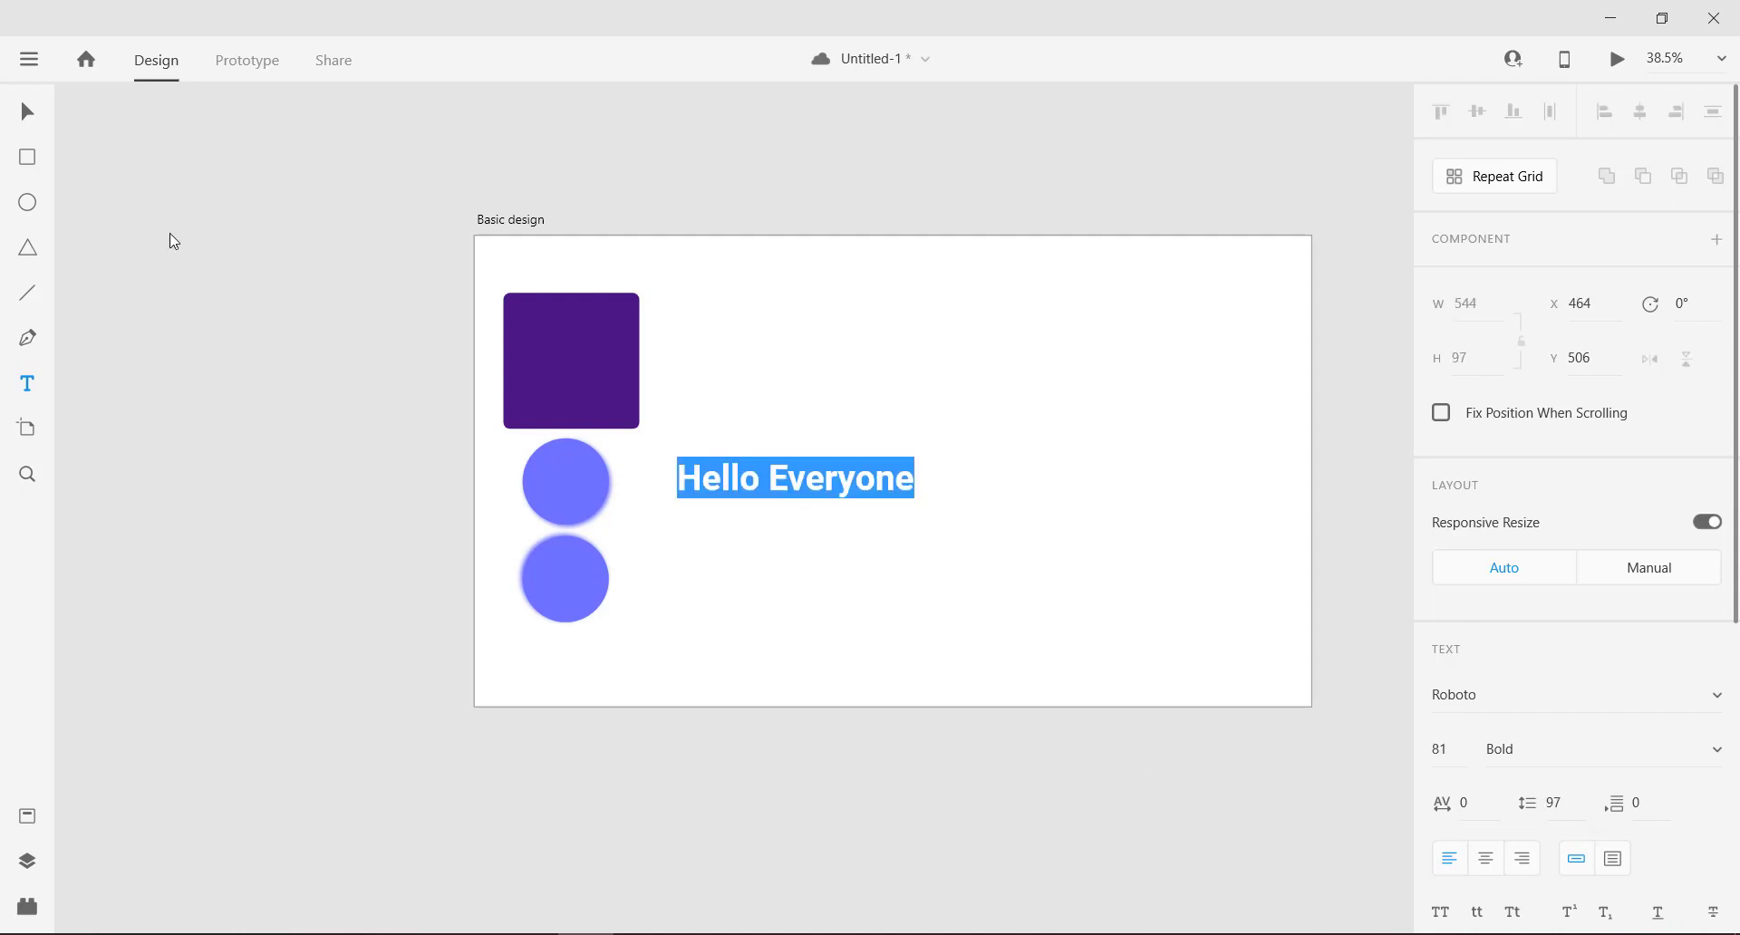
{"action": "key", "text": "Escape"}
{"action": "left_click_drag", "start_coordinate": [764, 483], "coordinate": [785, 358]}
Step: Set the letter spacing of the "Hello Everyone" text to 96
{"action": "scroll", "coordinate": [1022, 610], "scroll_direction": "down", "scroll_amount": 1}
{"action": "scroll", "coordinate": [1502, 721], "scroll_direction": "down", "scroll_amount": 3}
{"action": "scroll", "coordinate": [1502, 720], "scroll_direction": "down", "scroll_amount": 1}
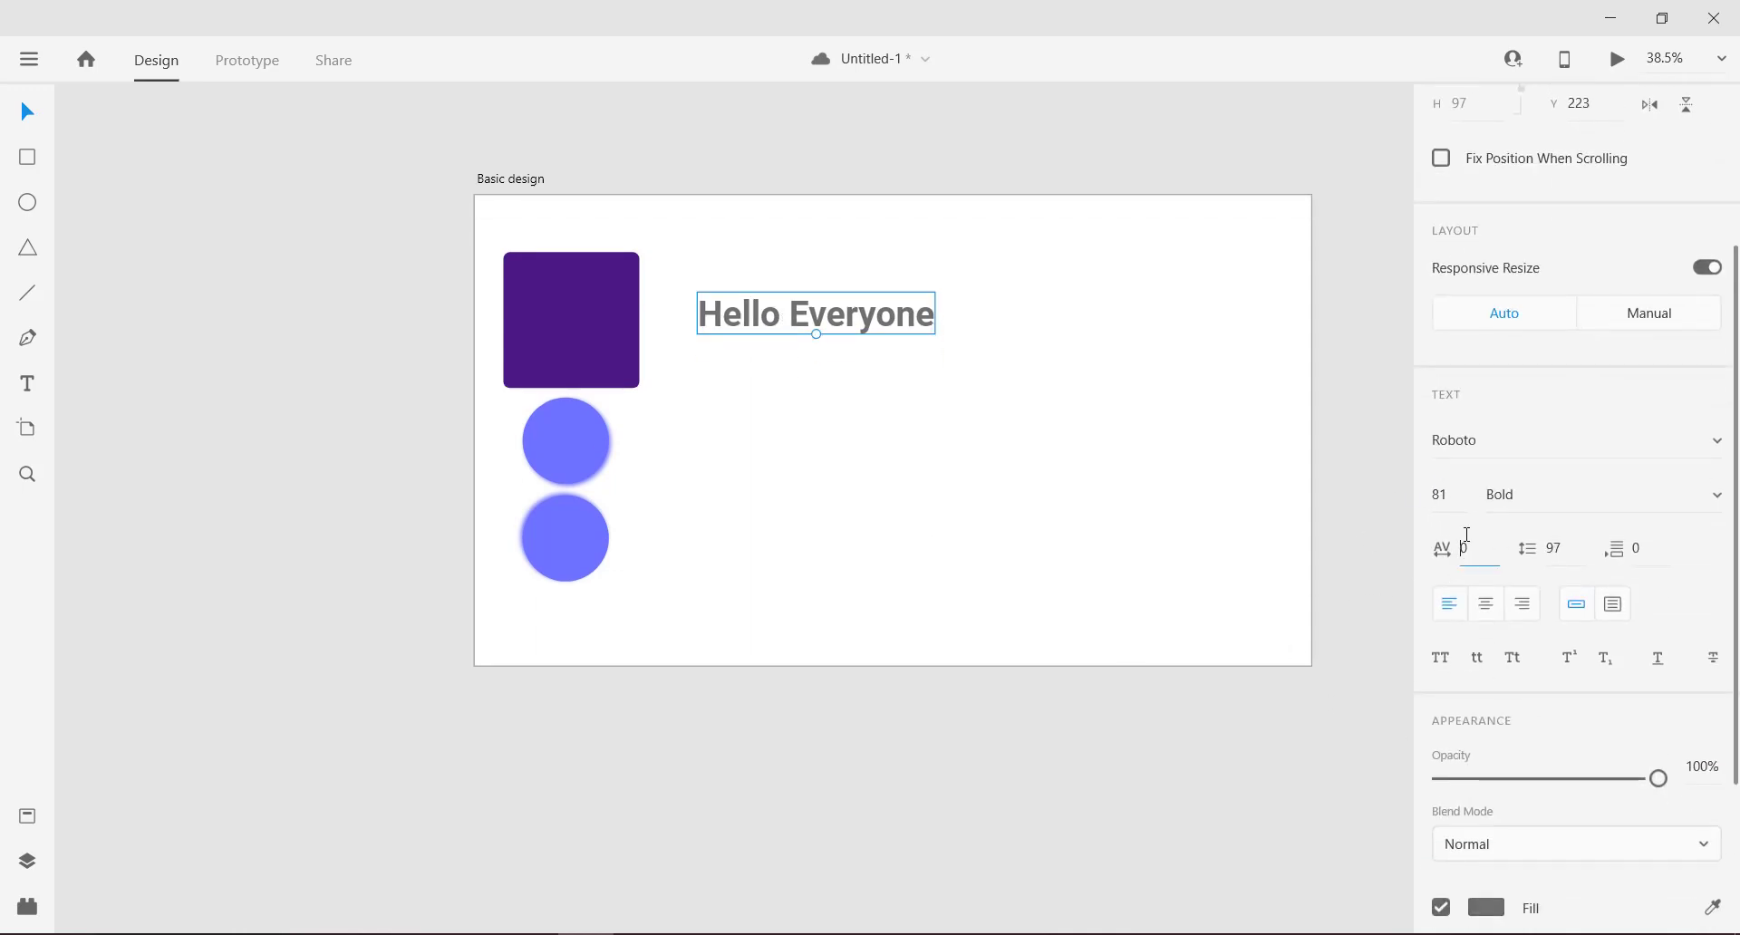
{"action": "left_click_drag", "start_coordinate": [1466, 535], "coordinate": [1510, 529]}
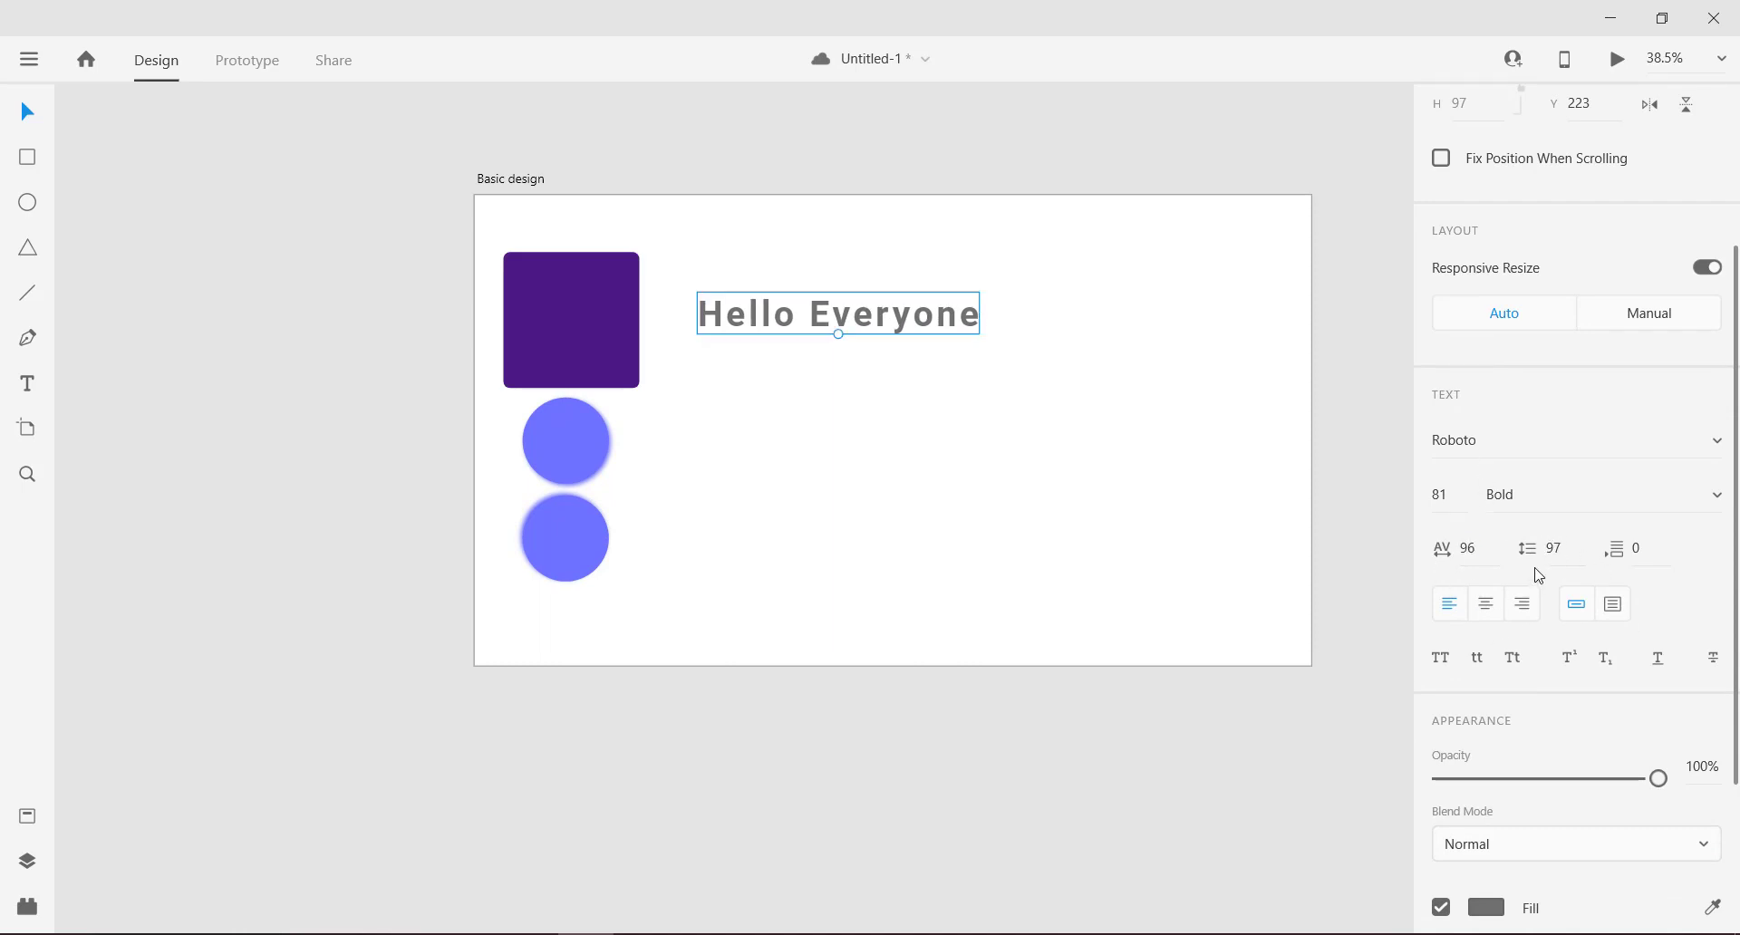
Step: Set the line spacing of "Hello Everyone" to 95 while it is split over two lines, and rejoin it on one line
{"action": "double_click", "coordinate": [803, 317]}
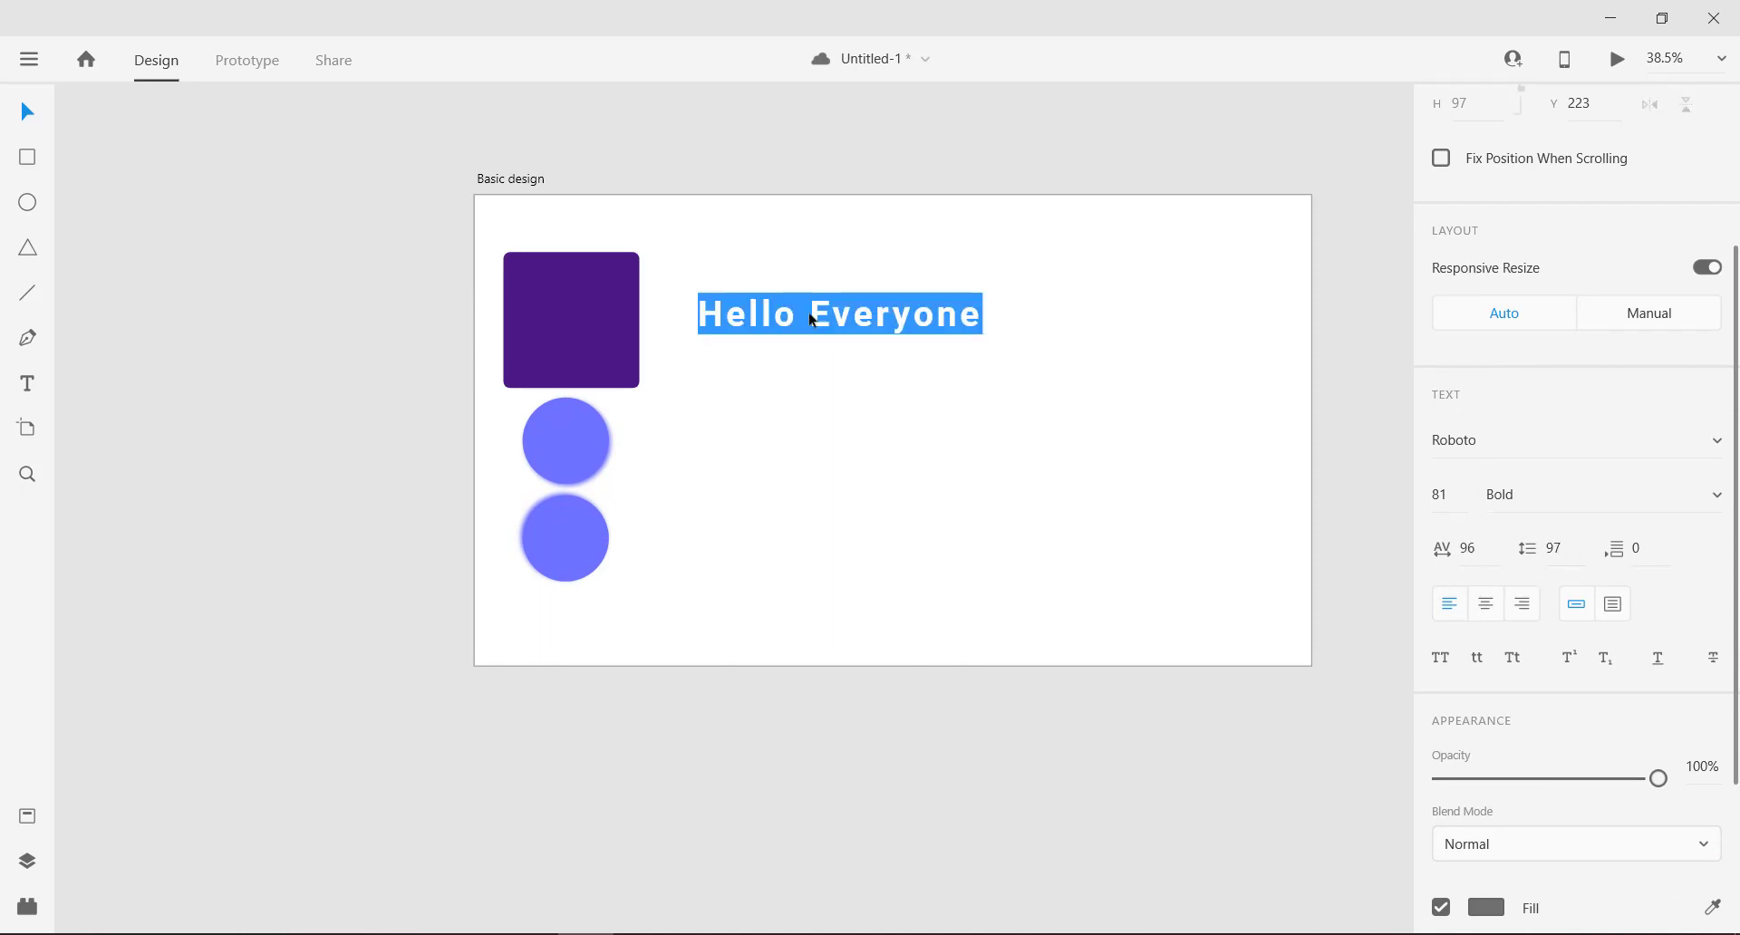
{"action": "left_click", "coordinate": [810, 316]}
{"action": "key", "text": "Return"}
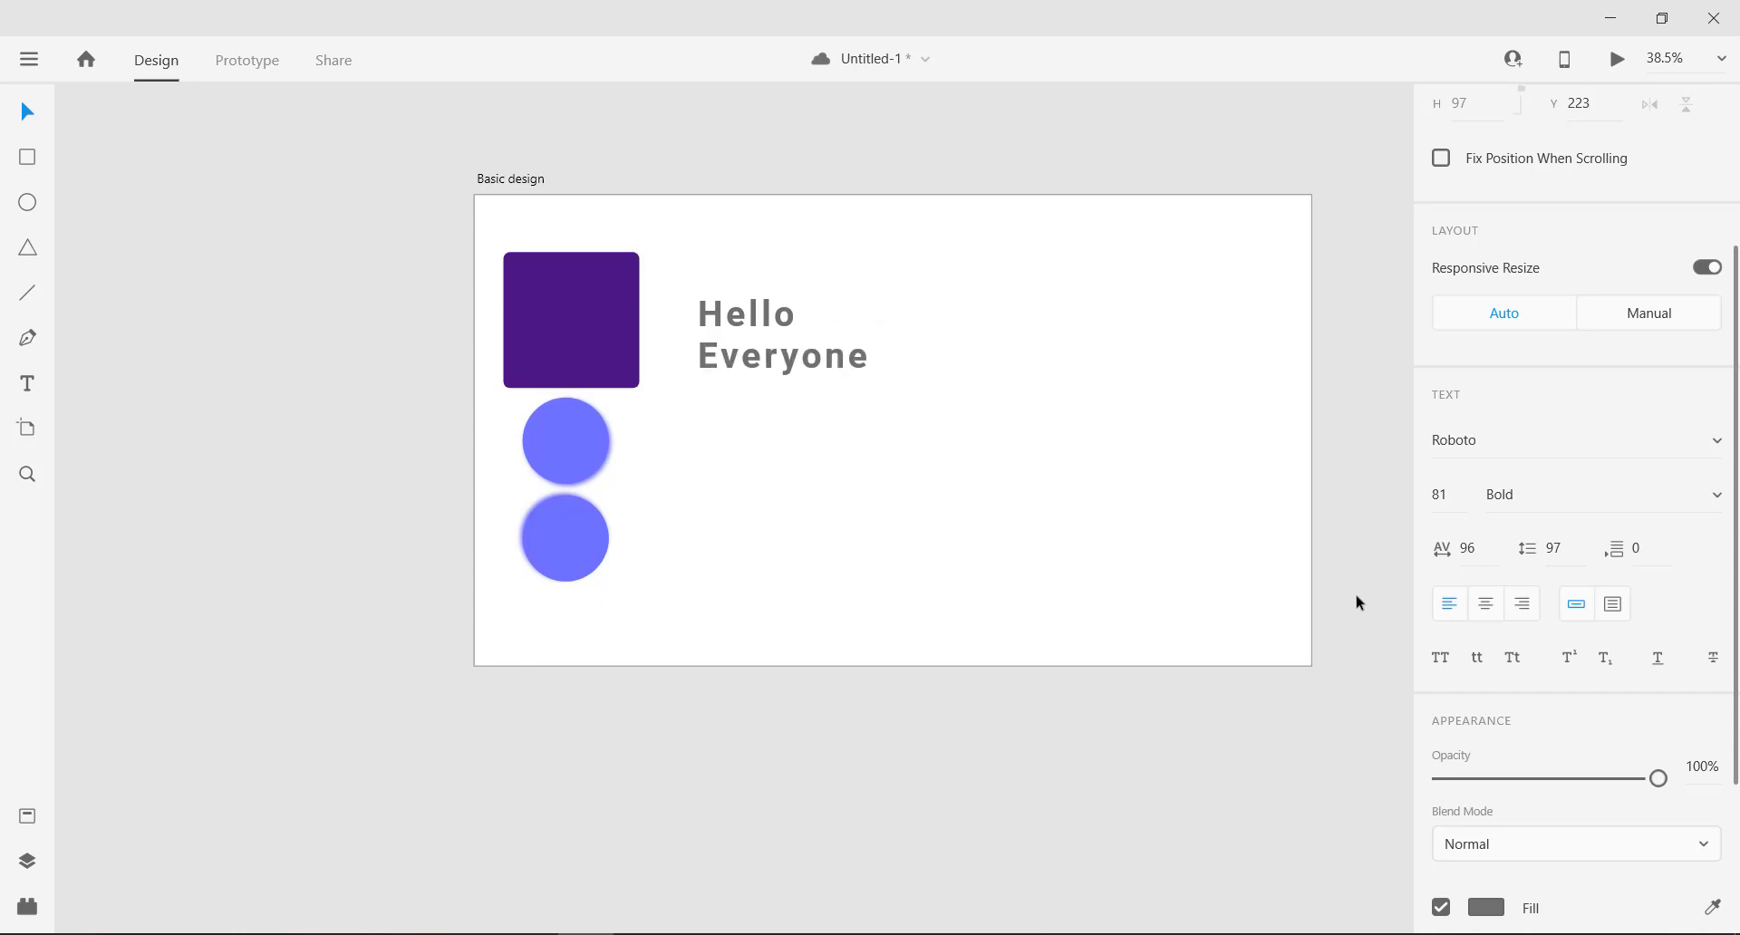
{"action": "left_click_drag", "start_coordinate": [1563, 552], "coordinate": [1562, 494]}
{"action": "key", "text": "BackSpace"}
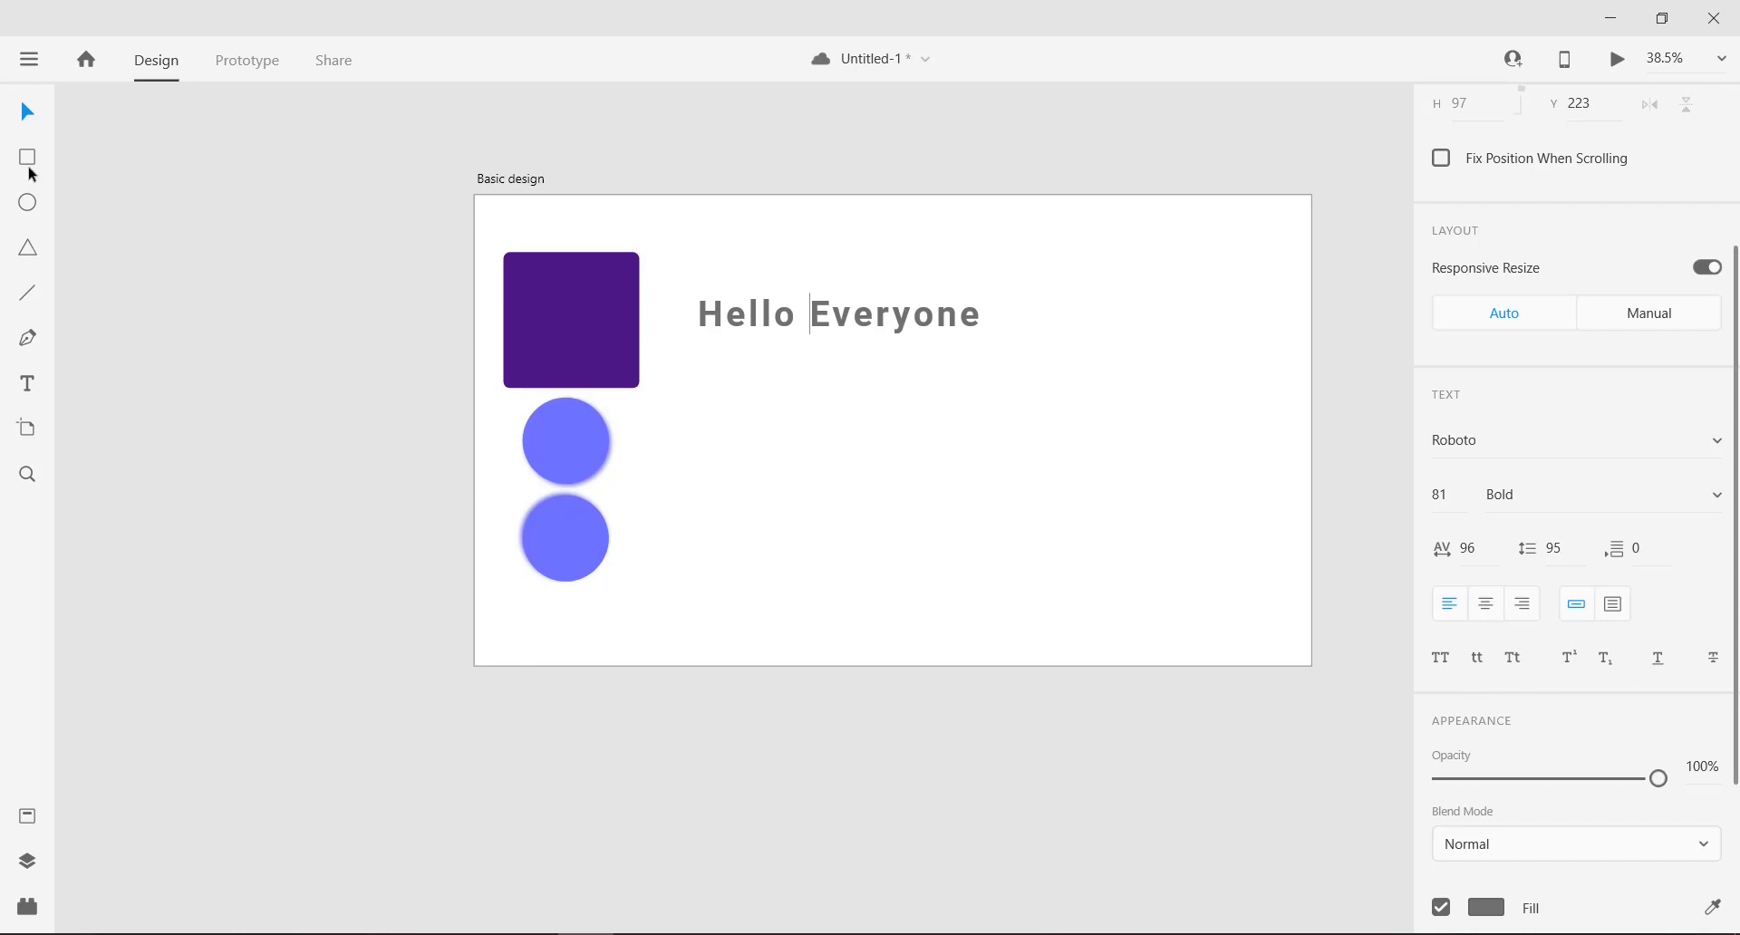
{"action": "key", "text": "Escape"}
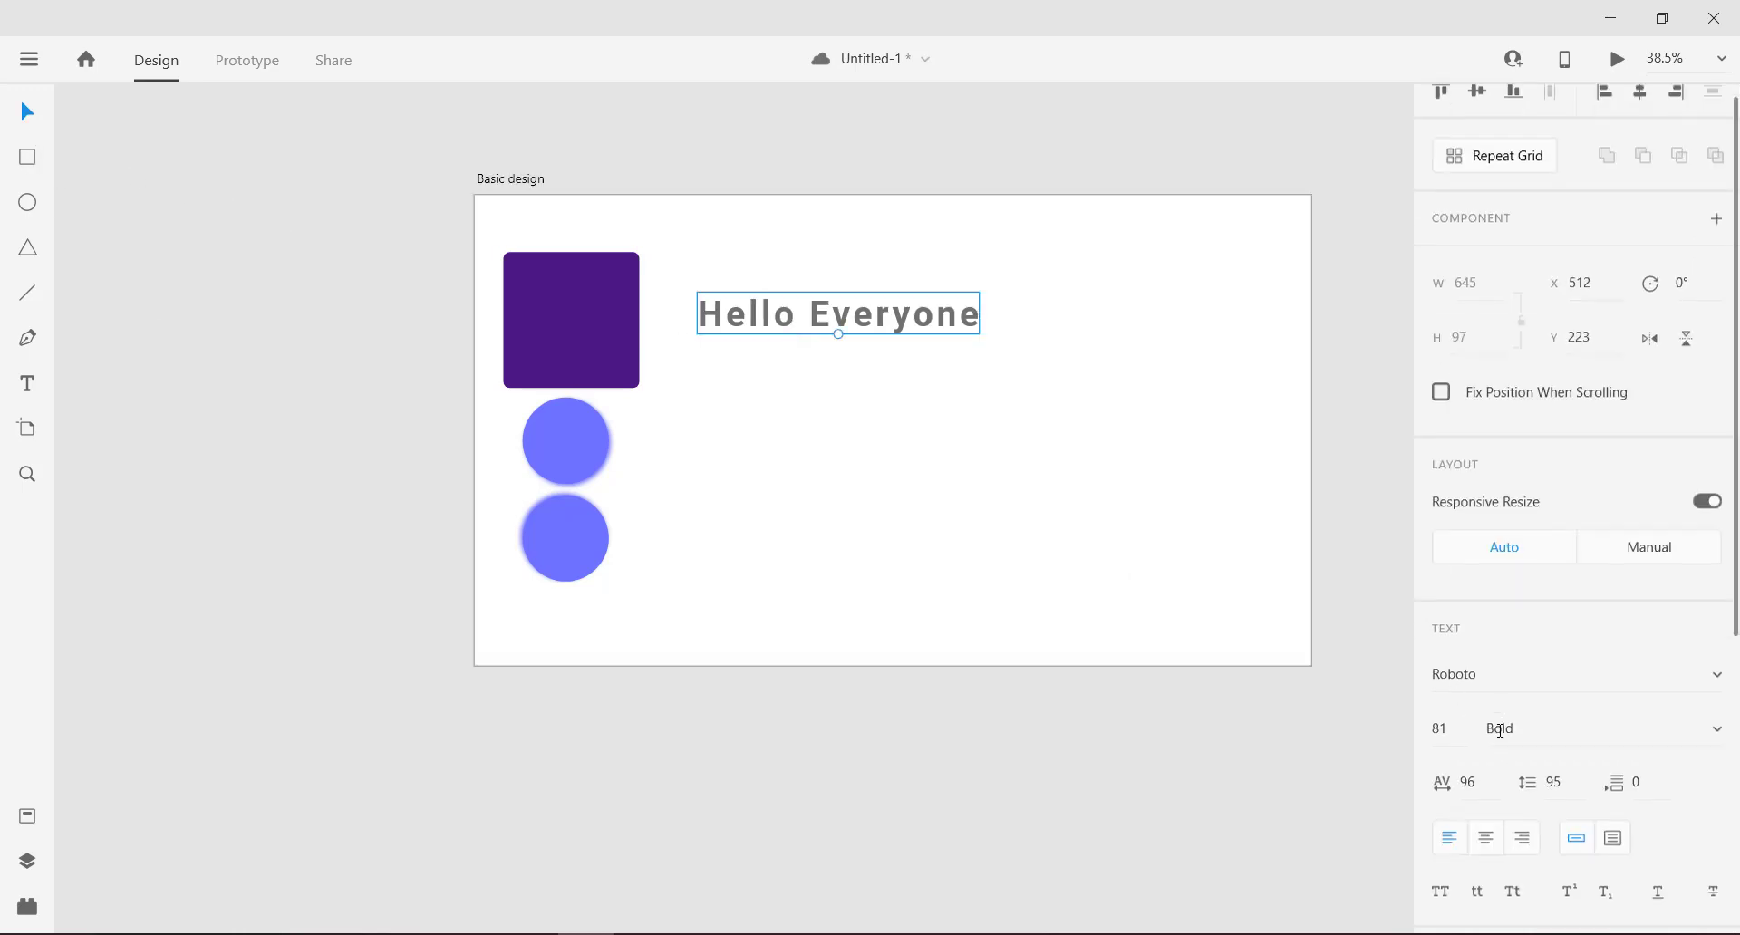
Step: Change the fill colour of the "Hello Everyone" text to red #D90A0A, keeping its opacity at 100%
{"action": "scroll", "coordinate": [1479, 556], "scroll_direction": "down", "scroll_amount": 5}
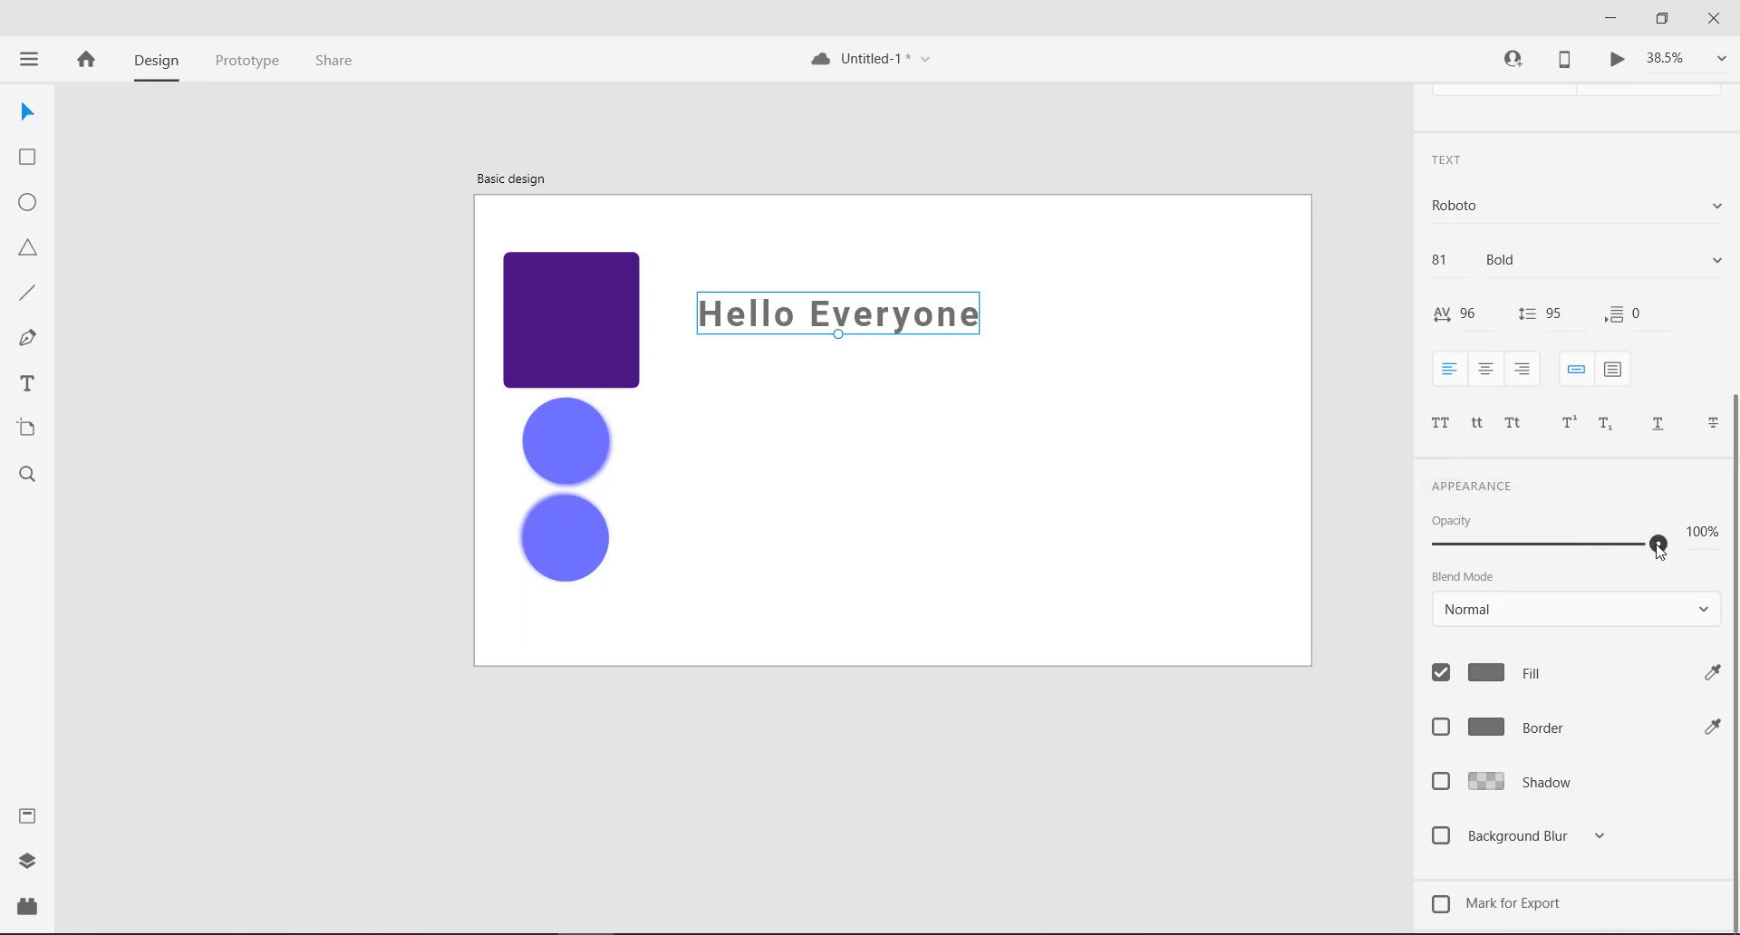
{"action": "left_click_drag", "start_coordinate": [1659, 544], "coordinate": [1725, 563]}
{"action": "left_click", "coordinate": [1486, 673]}
{"action": "left_click_drag", "start_coordinate": [1267, 618], "coordinate": [1335, 548]}
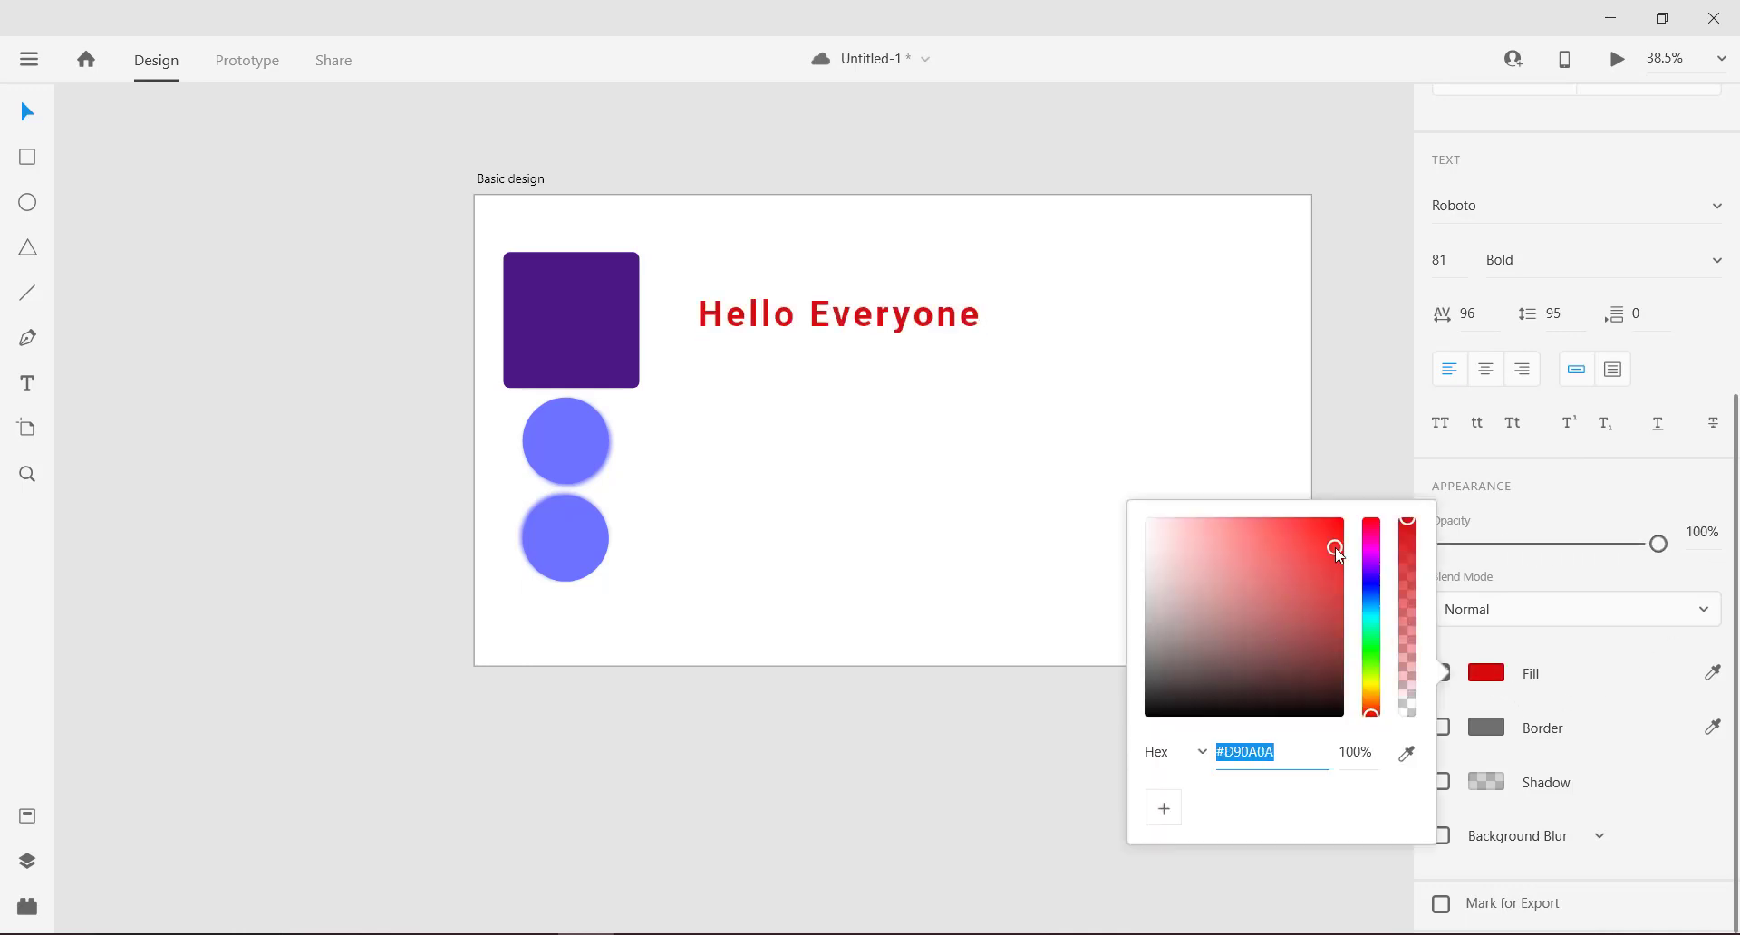
{"action": "left_click", "coordinate": [1445, 509]}
Step: Try a blue #0019FF border on the "Hello Everyone" text and turn the border off again
{"action": "left_click", "coordinate": [1437, 729]}
{"action": "left_click", "coordinate": [1486, 729]}
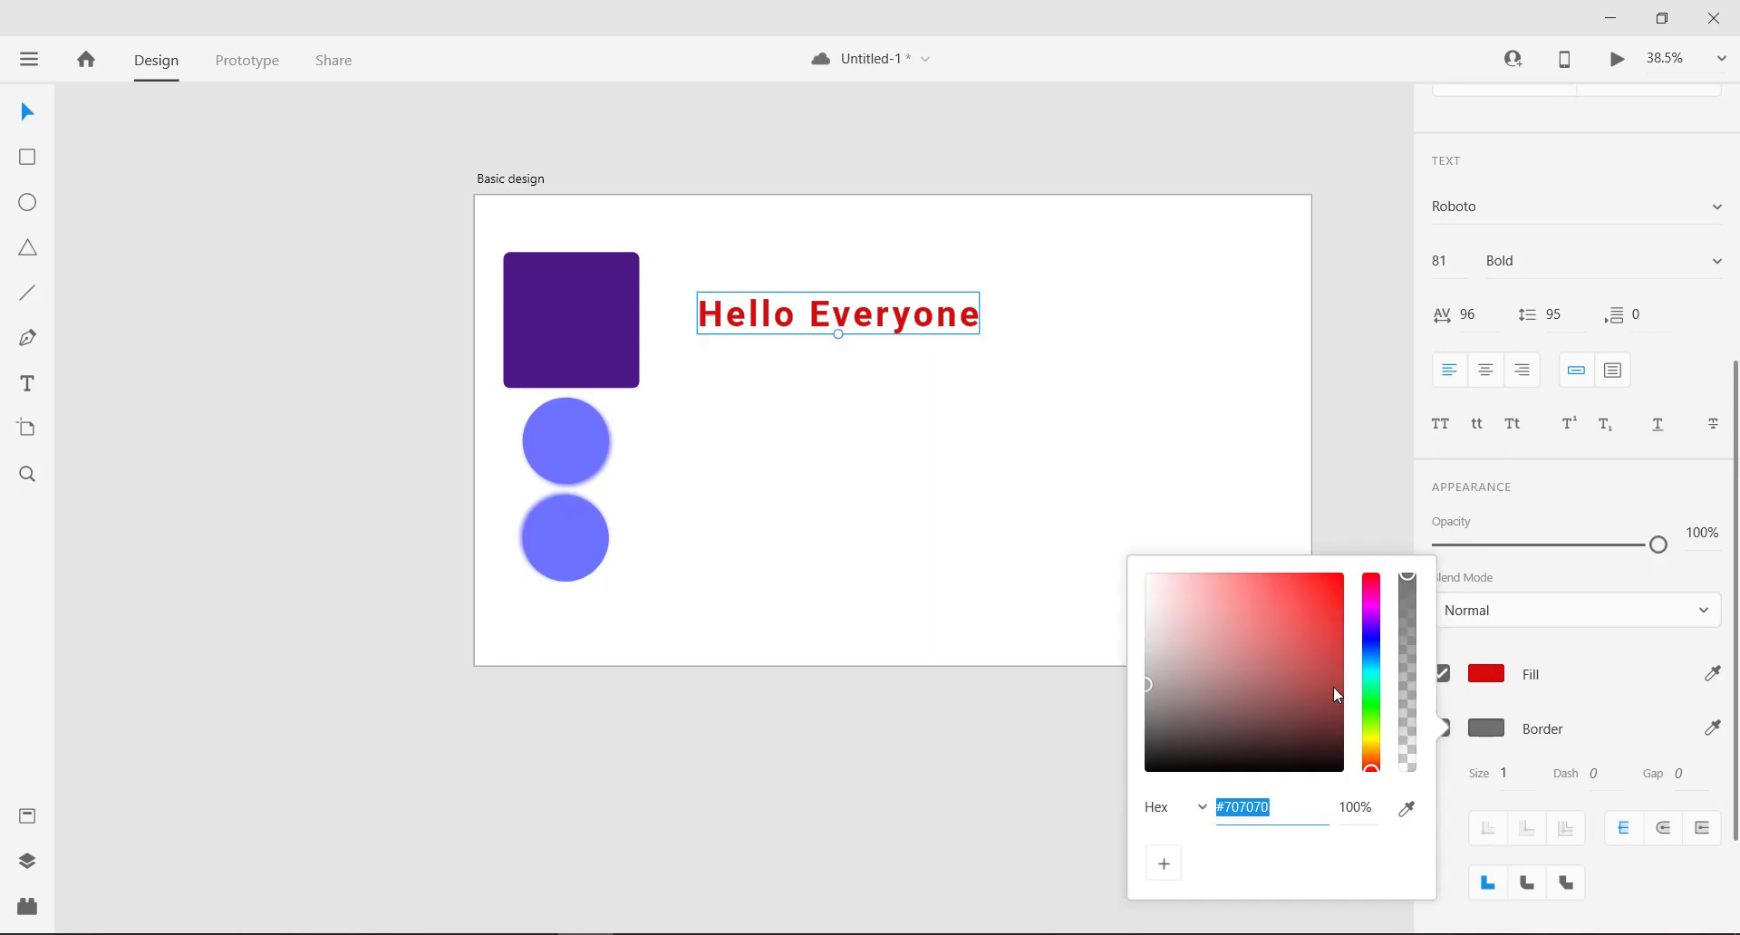
{"action": "left_click_drag", "start_coordinate": [1326, 638], "coordinate": [1206, 781]}
{"action": "left_click", "coordinate": [1378, 644]}
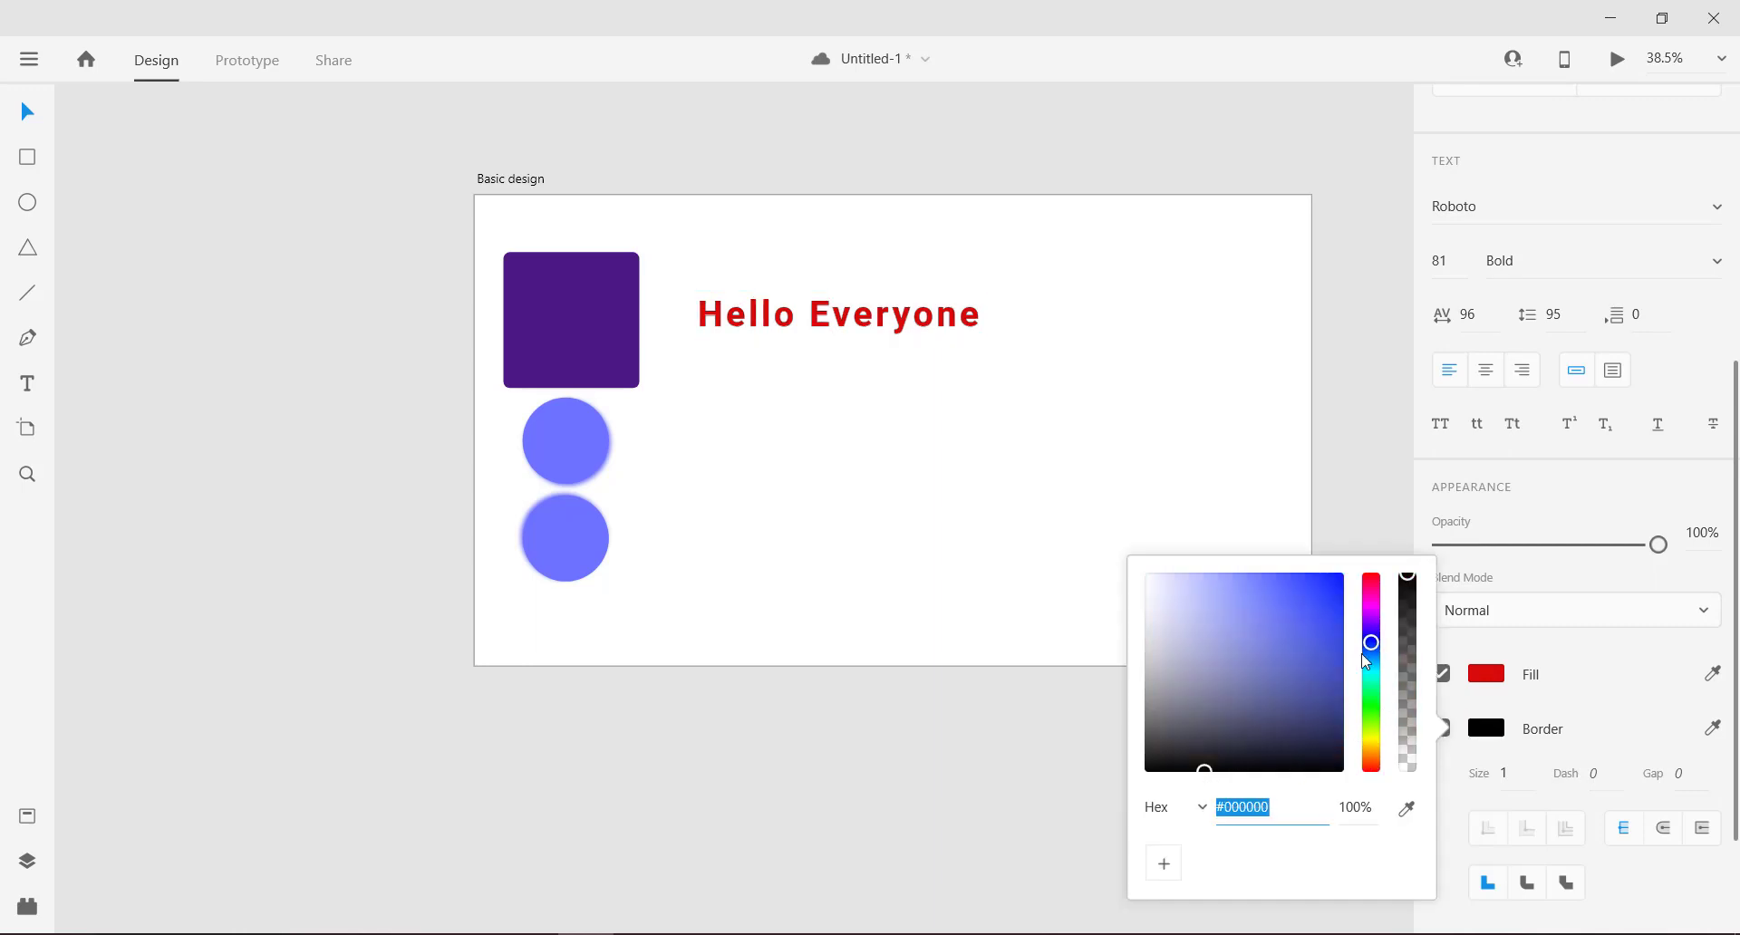
{"action": "left_click_drag", "start_coordinate": [1263, 672], "coordinate": [1344, 574]}
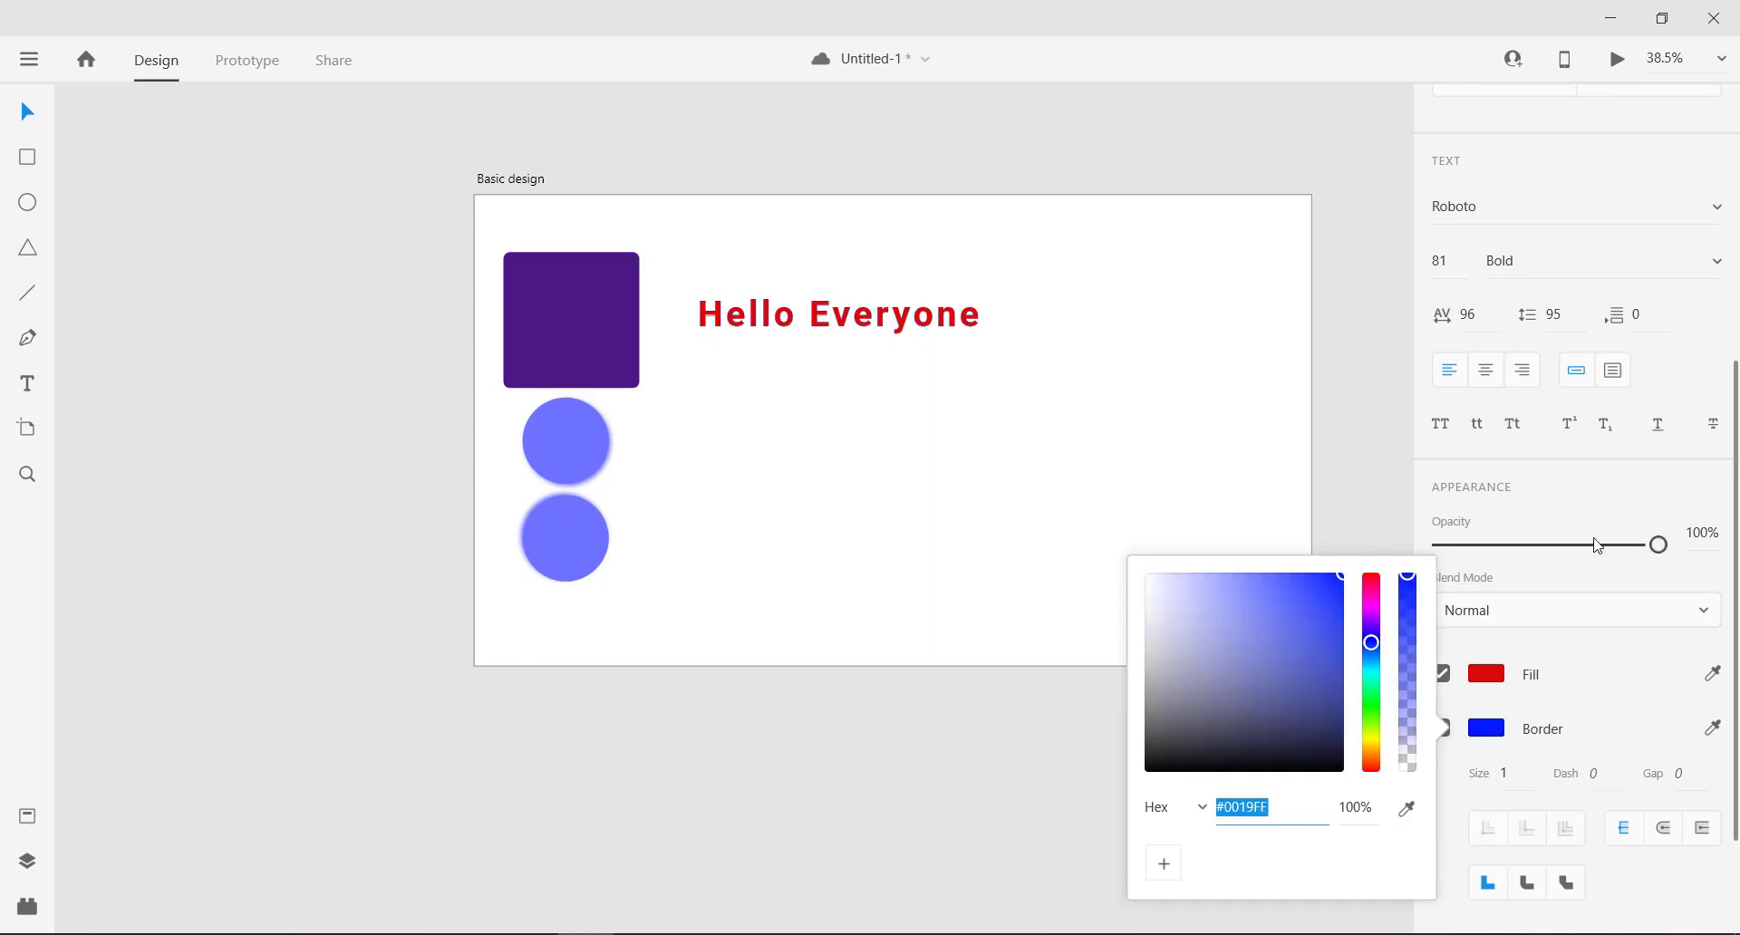
{"action": "left_click", "coordinate": [1508, 773]}
{"action": "mouse_move", "coordinate": [1507, 772]}
{"action": "left_mouse_down"}
{"action": "mouse_move", "coordinate": [1507, 687]}
{"action": "mouse_move", "coordinate": [1505, 763]}
{"action": "left_mouse_up"}
{"action": "left_click", "coordinate": [1442, 734]}
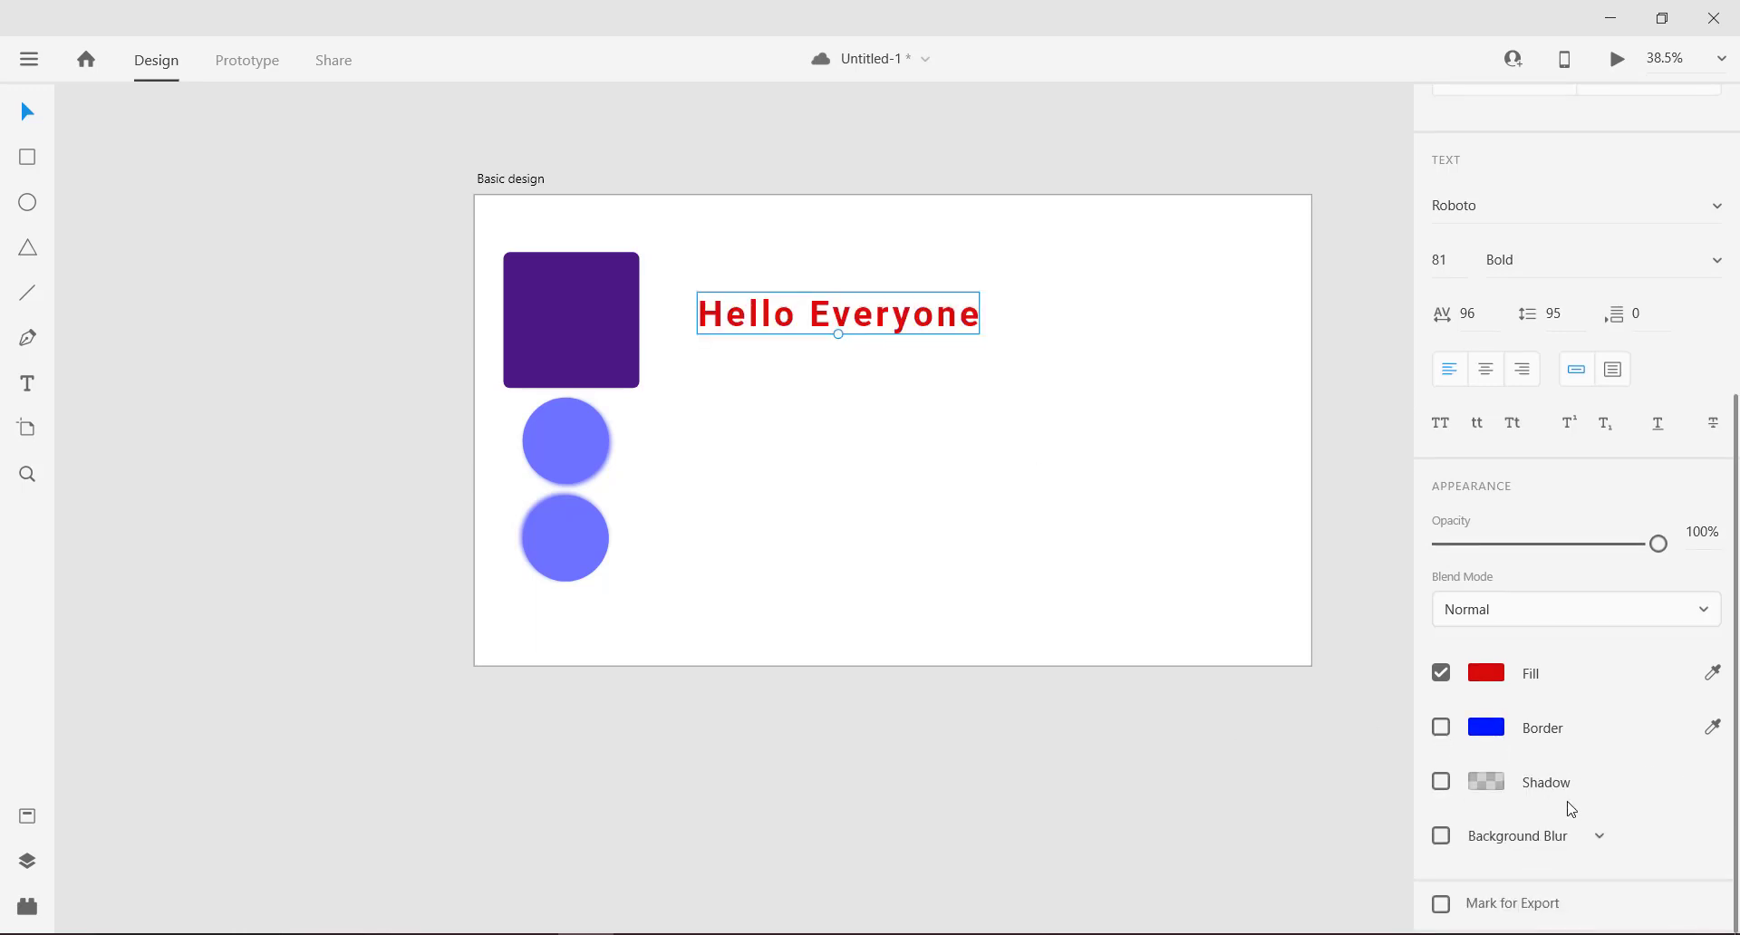
{"action": "scroll", "coordinate": [1571, 809], "scroll_direction": "up", "scroll_amount": 5}
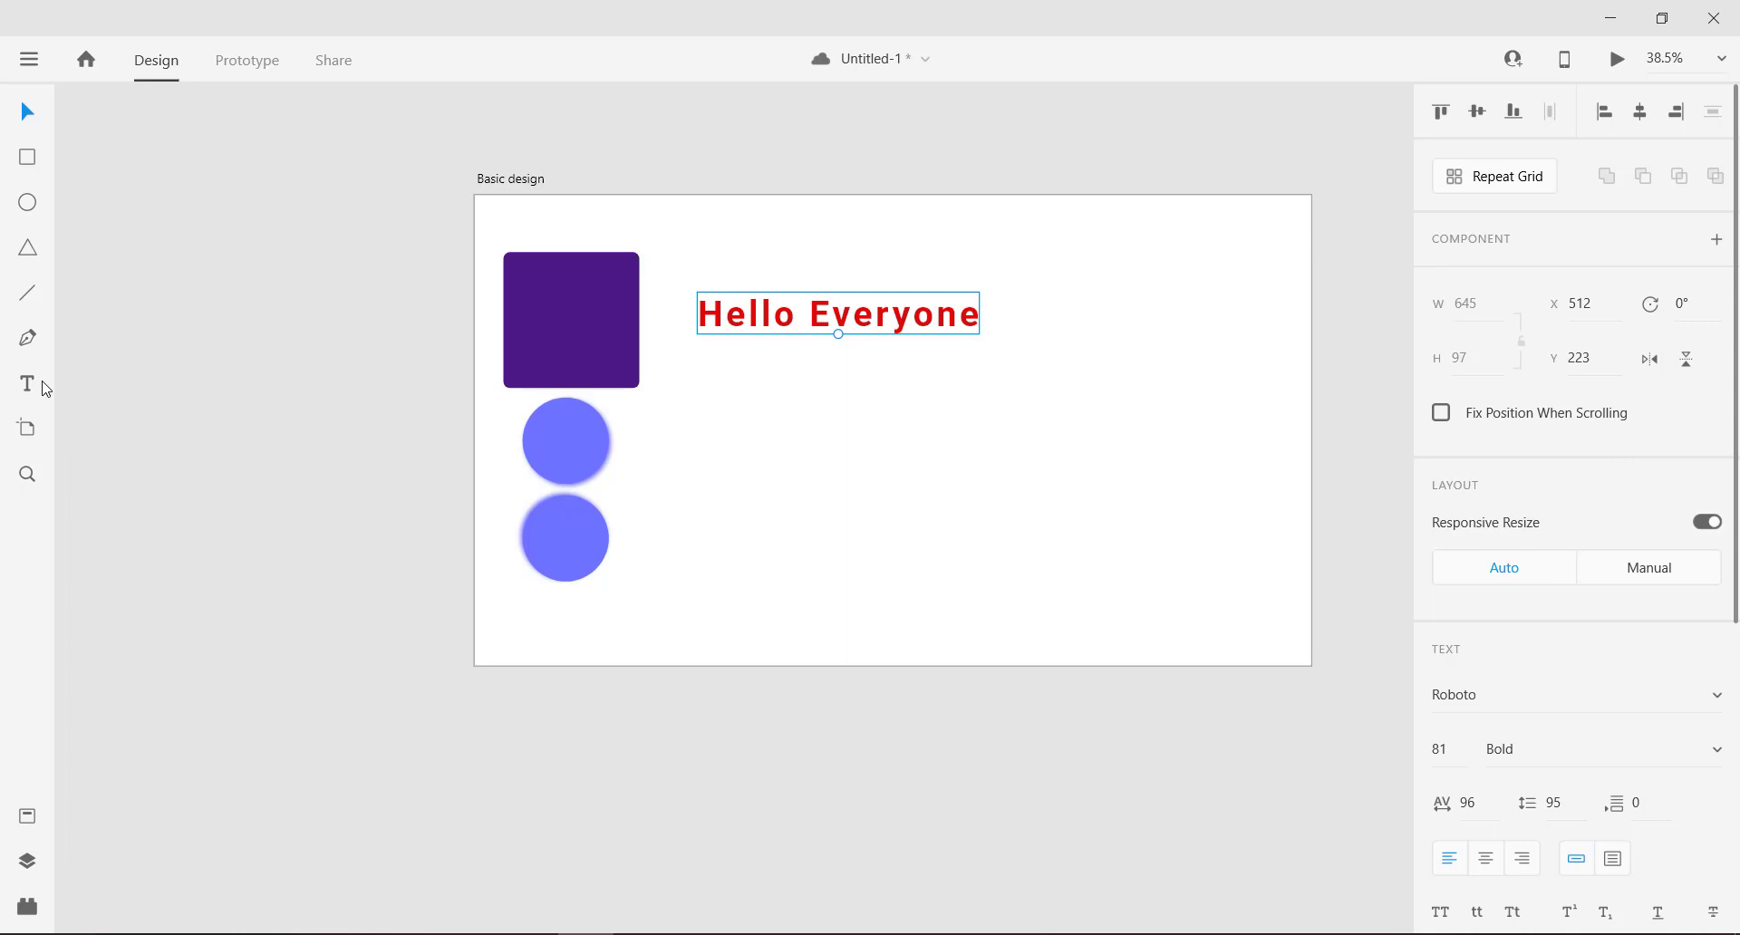
{"action": "left_click", "coordinate": [772, 414]}
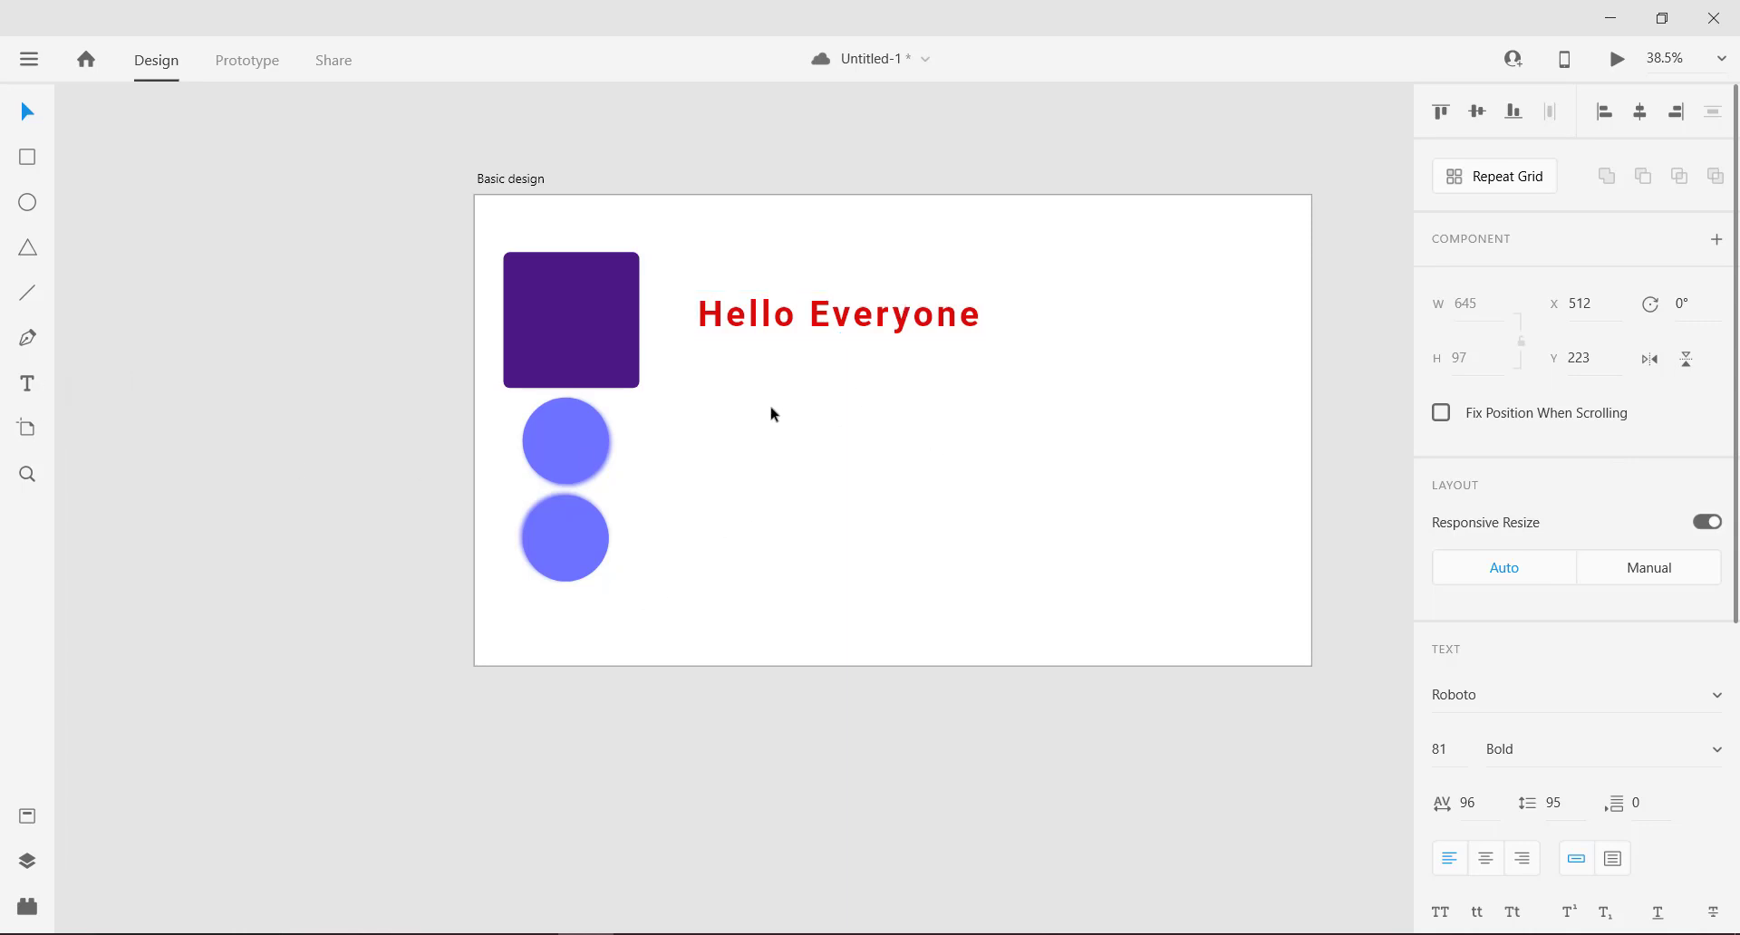
{"action": "left_click", "coordinate": [30, 387]}
{"action": "left_click", "coordinate": [699, 370]}
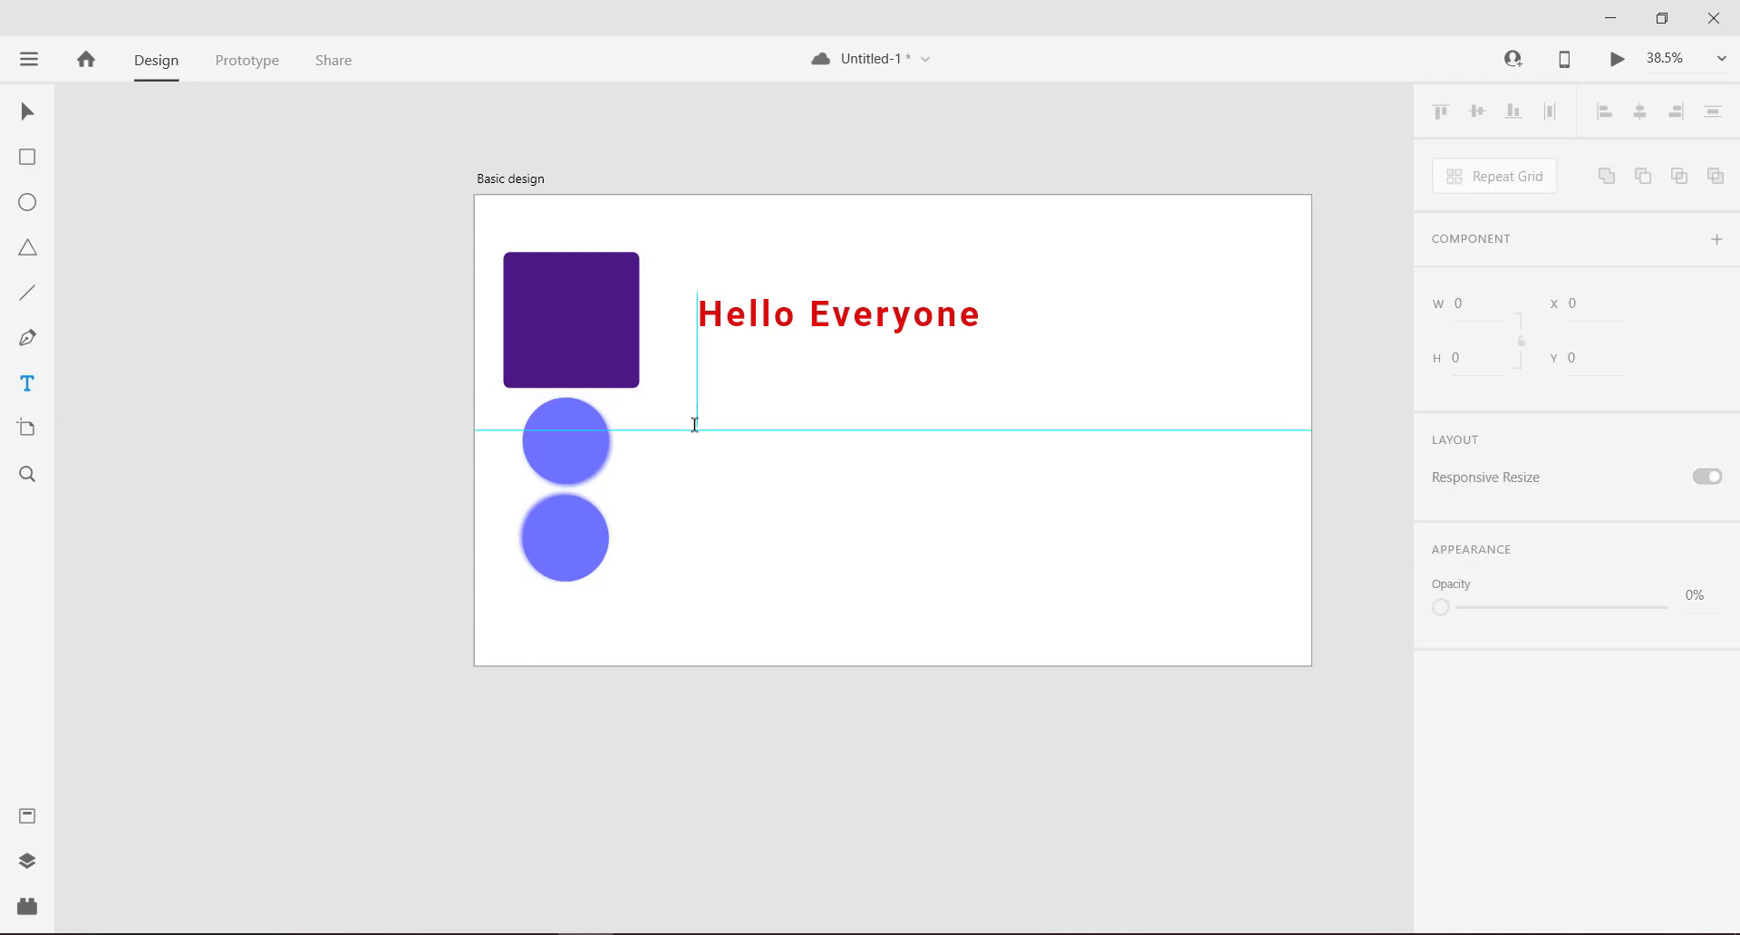
{"action": "left_click", "coordinate": [699, 400]}
{"action": "left_click", "coordinate": [29, 113]}
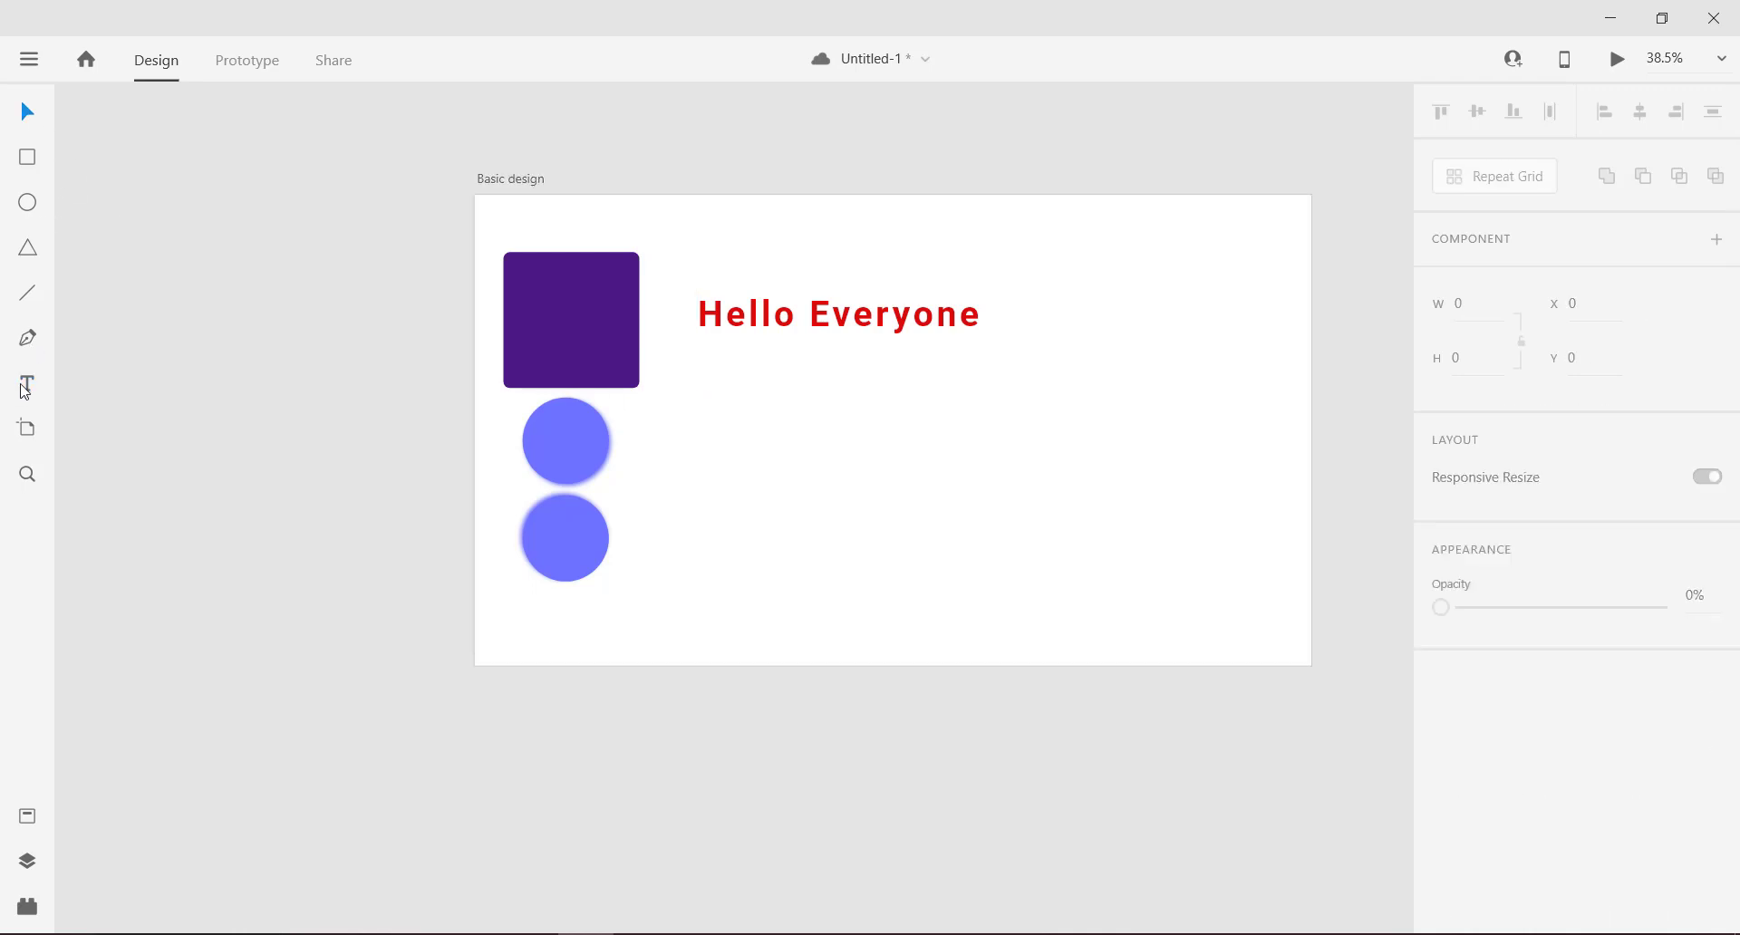
Step: Add the text "Hello everyone, welcome to my channel." below the heading with a font size of 20
{"action": "key", "text": "t"}
{"action": "left_click", "coordinate": [700, 407]}
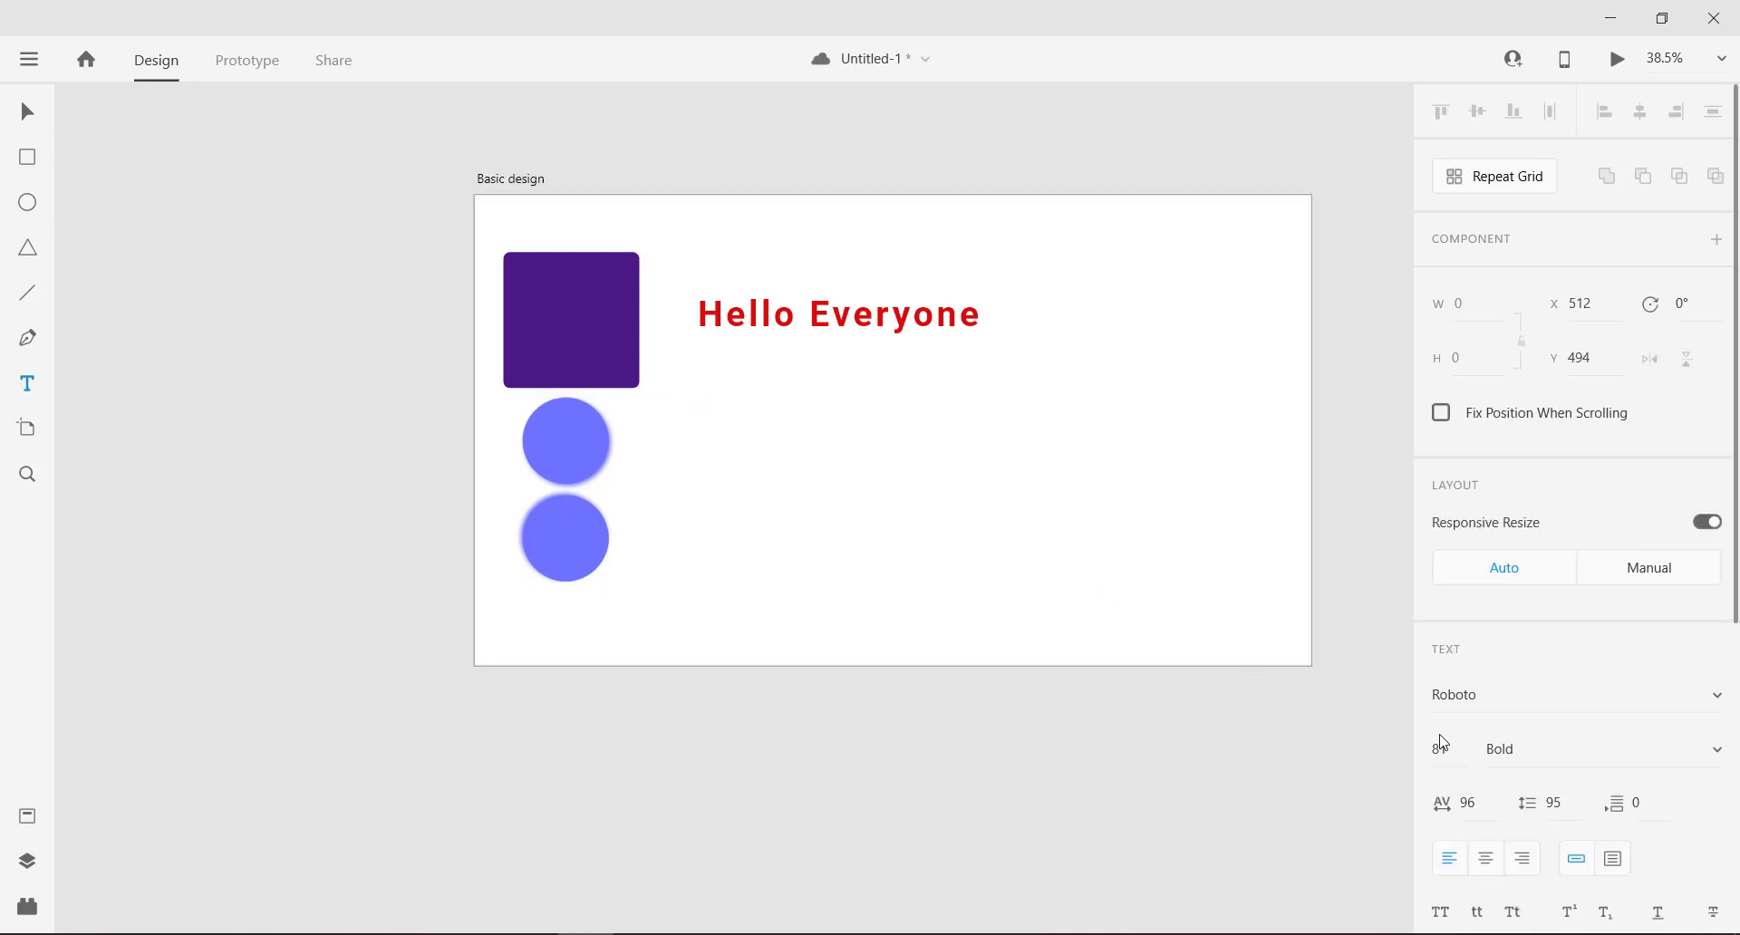
{"action": "left_click", "coordinate": [720, 389]}
{"action": "left_click", "coordinate": [1441, 749]}
{"action": "type", "text": "20"}
{"action": "key", "text": "Return"}
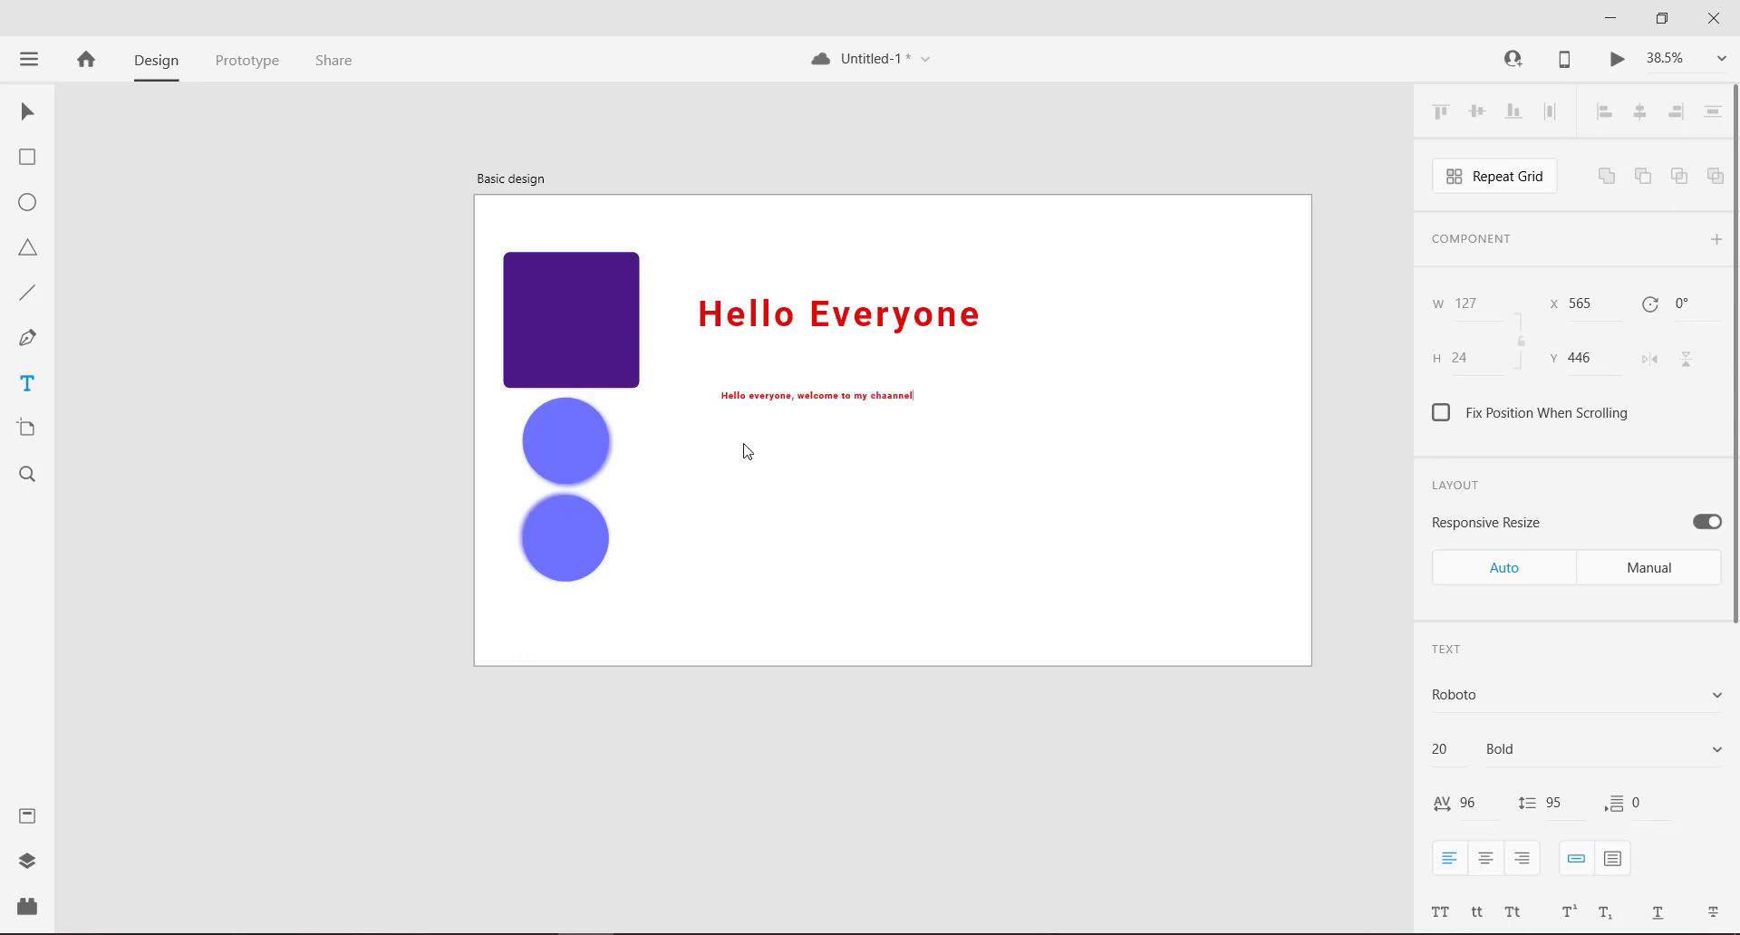
{"action": "key", "text": "Escape"}
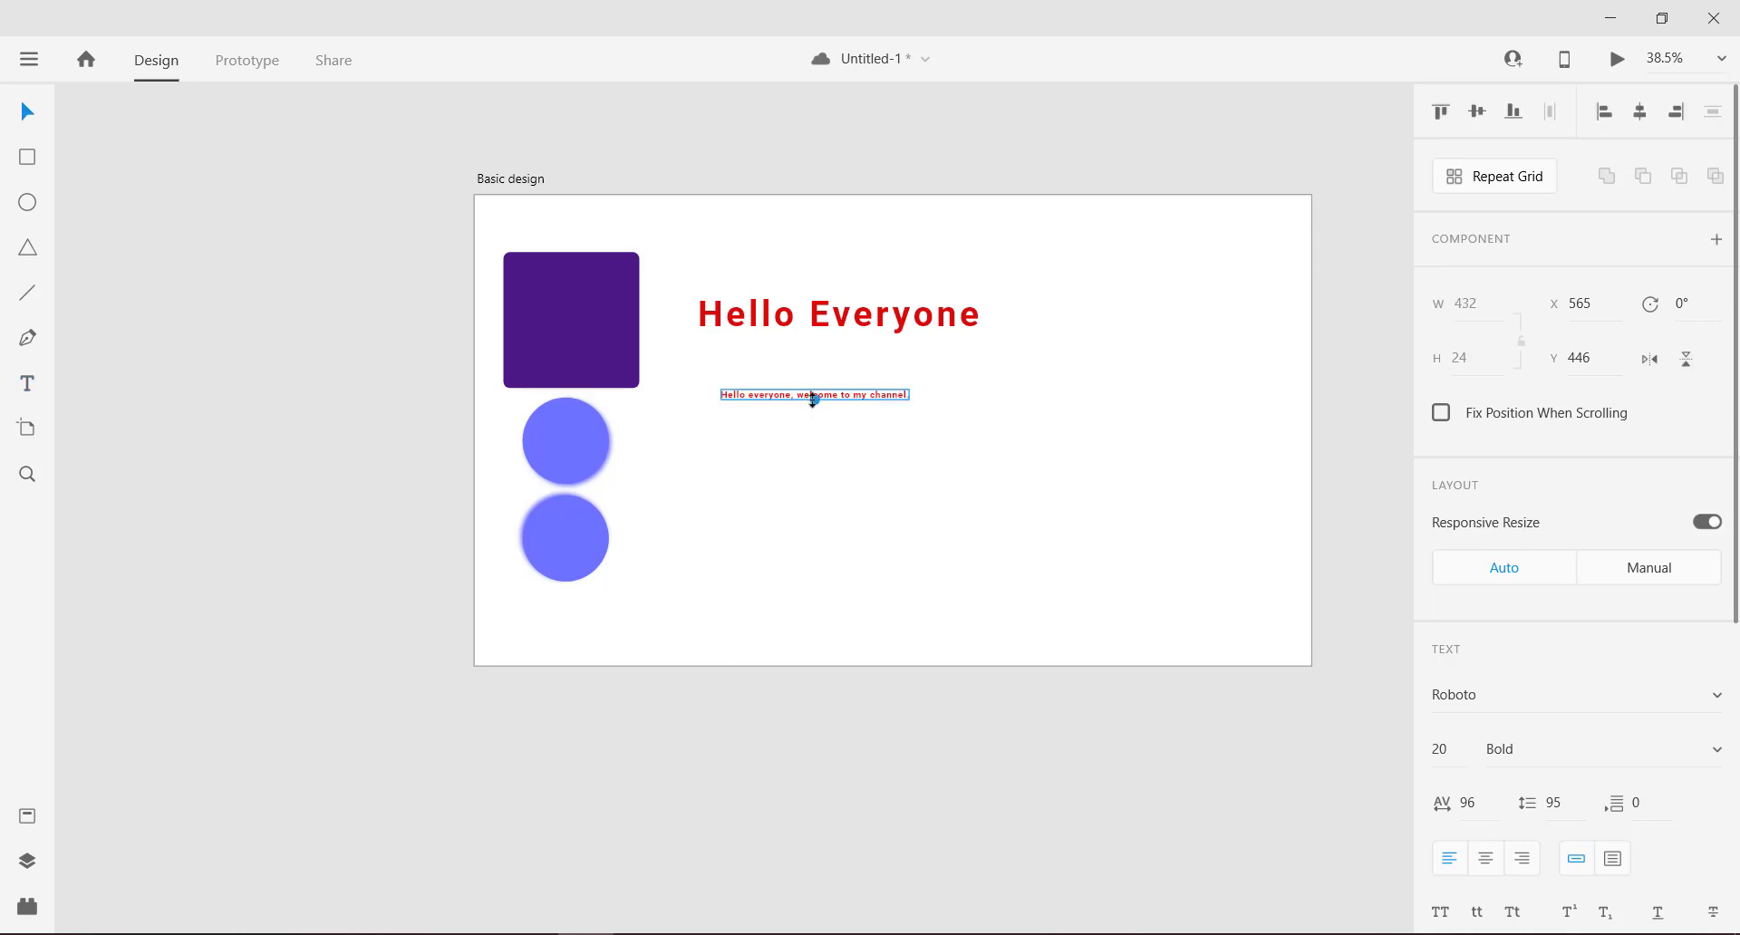
Step: Enlarge the welcome line to font size 37 and place it directly under the heading at X 512, Y 344
{"action": "left_click_drag", "start_coordinate": [813, 399], "coordinate": [880, 389]}
{"action": "key", "text": "ctrl+z"}
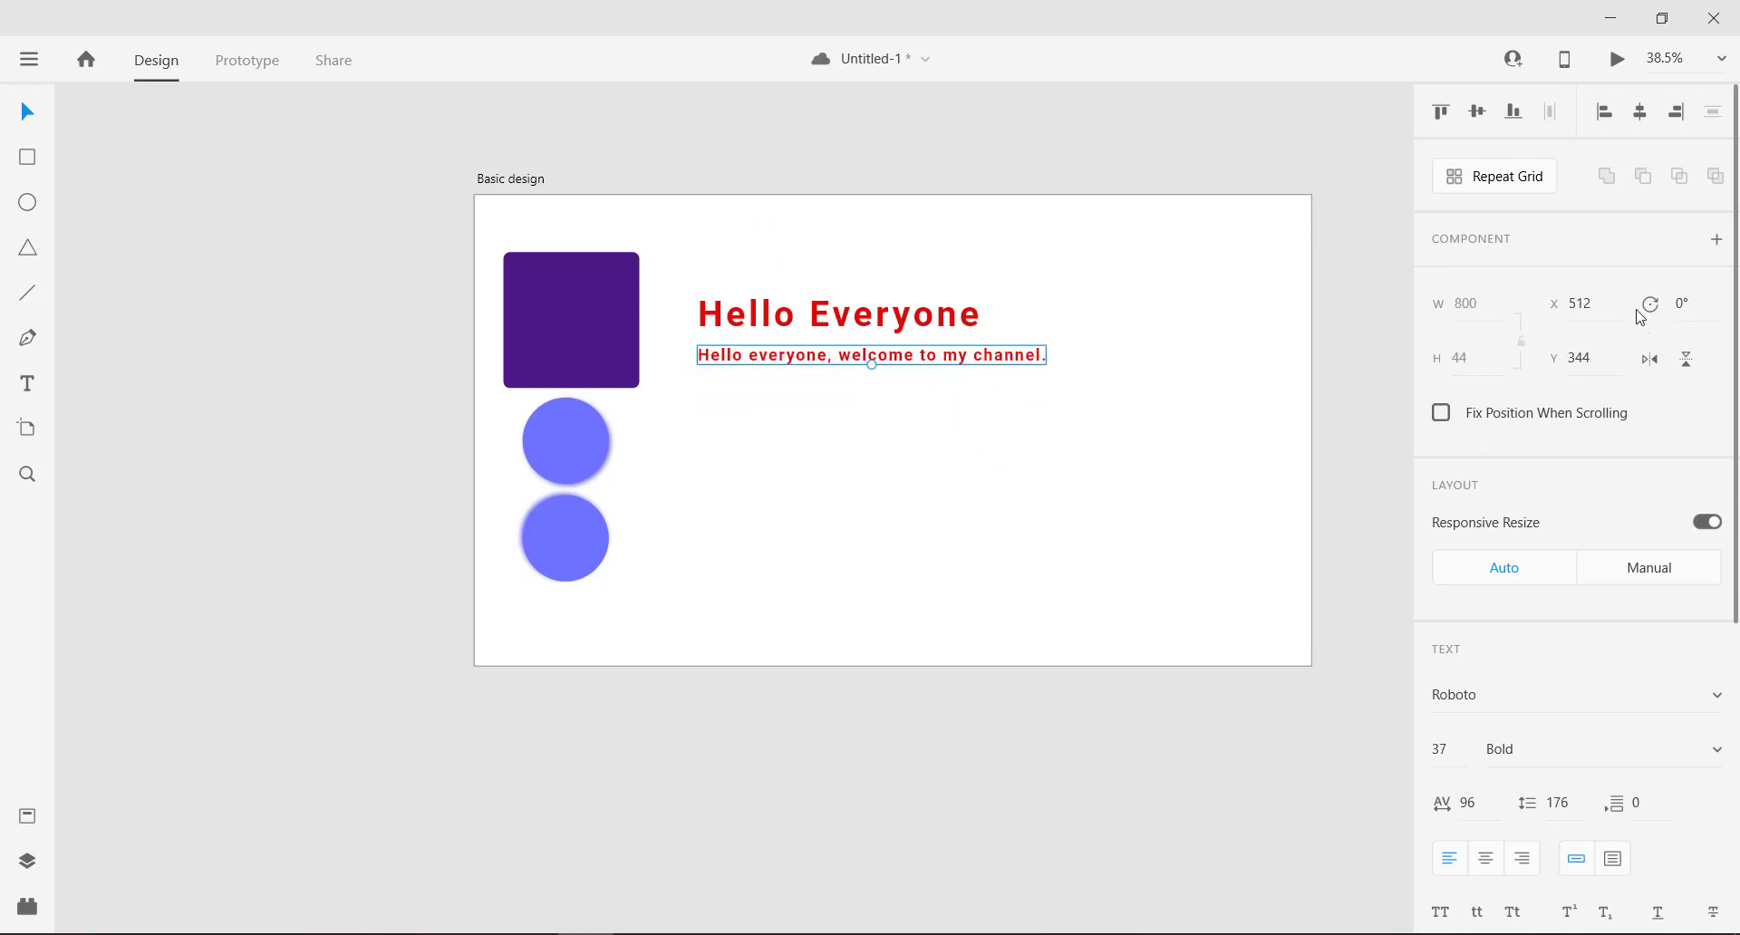
Step: Try flipping the welcome line horizontally and vertically and rotating it by 180°, restoring its original orientation
{"action": "left_click", "coordinate": [1653, 360]}
{"action": "left_click", "coordinate": [1653, 360]}
{"action": "left_click", "coordinate": [1687, 360]}
{"action": "left_click", "coordinate": [1687, 359]}
{"action": "left_click", "coordinate": [1661, 308]}
{"action": "type", "text": "180"}
{"action": "key", "text": "Return"}
{"action": "key", "text": "ctrl+z"}
Step: Shift the welcome line through its X and Y values and move it back under the heading's left edge
{"action": "left_click_drag", "start_coordinate": [1593, 304], "coordinate": [1609, 544]}
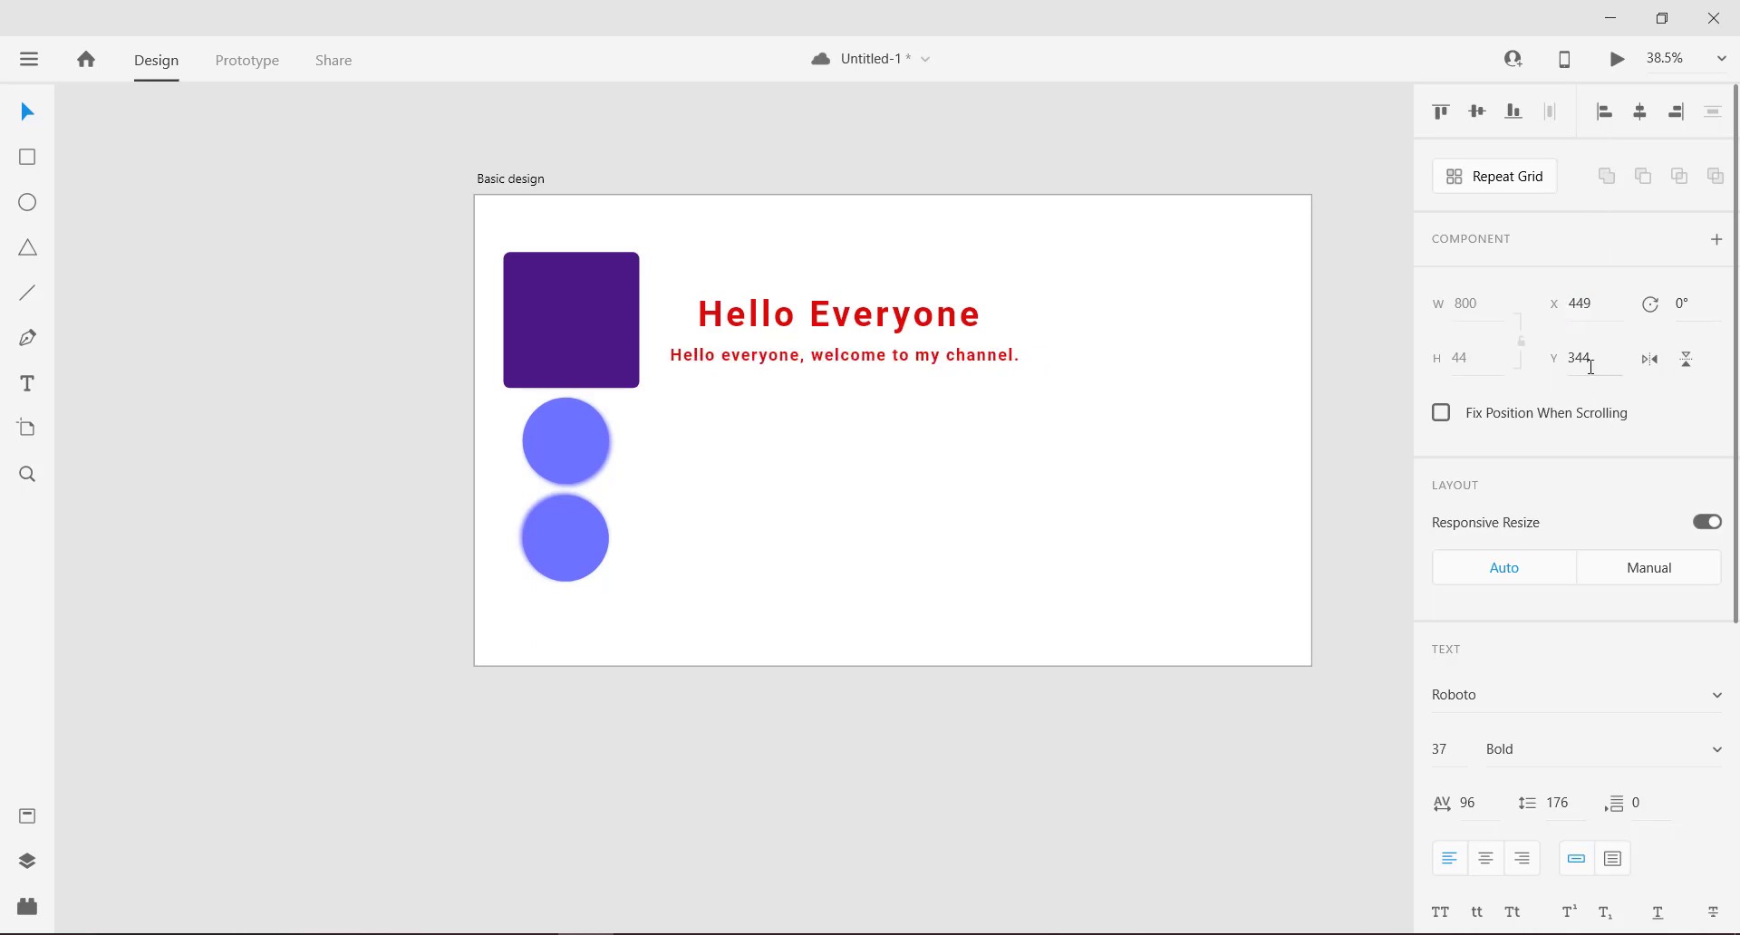
{"action": "mouse_move", "coordinate": [1586, 363]}
{"action": "left_mouse_down"}
{"action": "mouse_move", "coordinate": [1597, 178]}
{"action": "mouse_move", "coordinate": [1604, 372]}
{"action": "left_mouse_up"}
{"action": "left_click_drag", "start_coordinate": [871, 349], "coordinate": [898, 353]}
{"action": "left_click", "coordinate": [775, 337]}
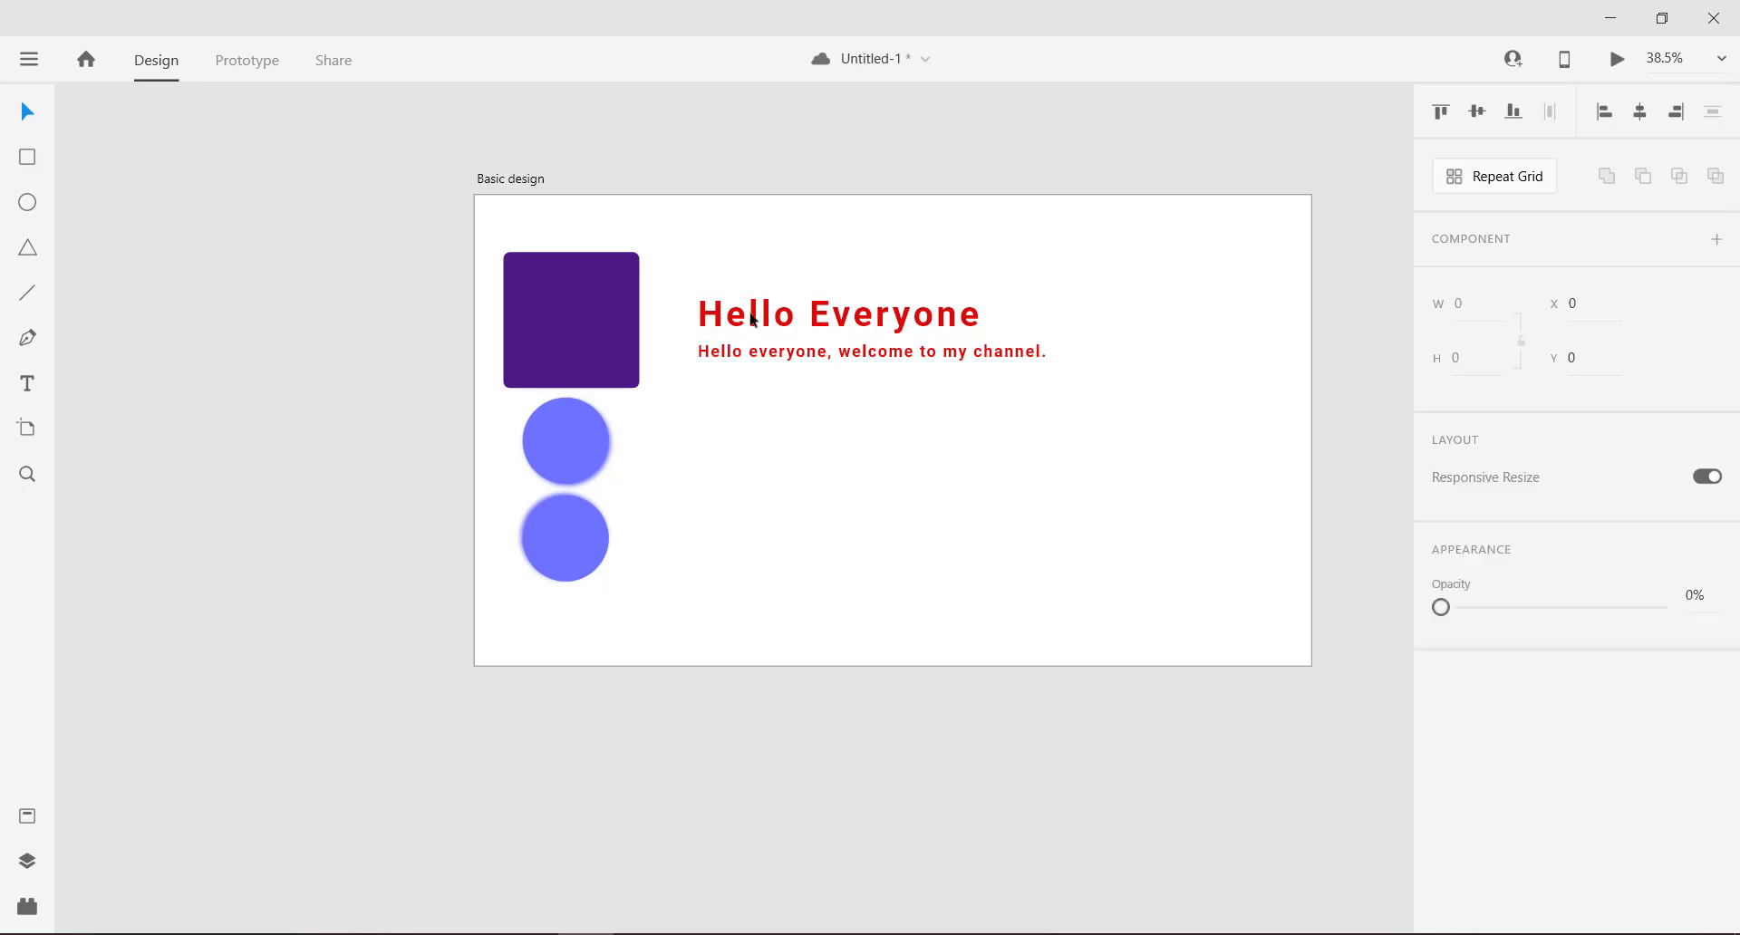
Step: Duplicate the welcome line twice and arrange the three lines below the heading at different horizontal offsets
{"action": "left_click", "coordinate": [767, 359]}
{"action": "mouse_move", "coordinate": [767, 358]}
{"action": "left_mouse_down"}
{"action": "mouse_move", "coordinate": [762, 431]}
{"action": "mouse_move", "coordinate": [822, 430]}
{"action": "mouse_move", "coordinate": [756, 403]}
{"action": "mouse_move", "coordinate": [800, 353]}
{"action": "left_mouse_up"}
{"action": "left_click", "coordinate": [780, 384]}
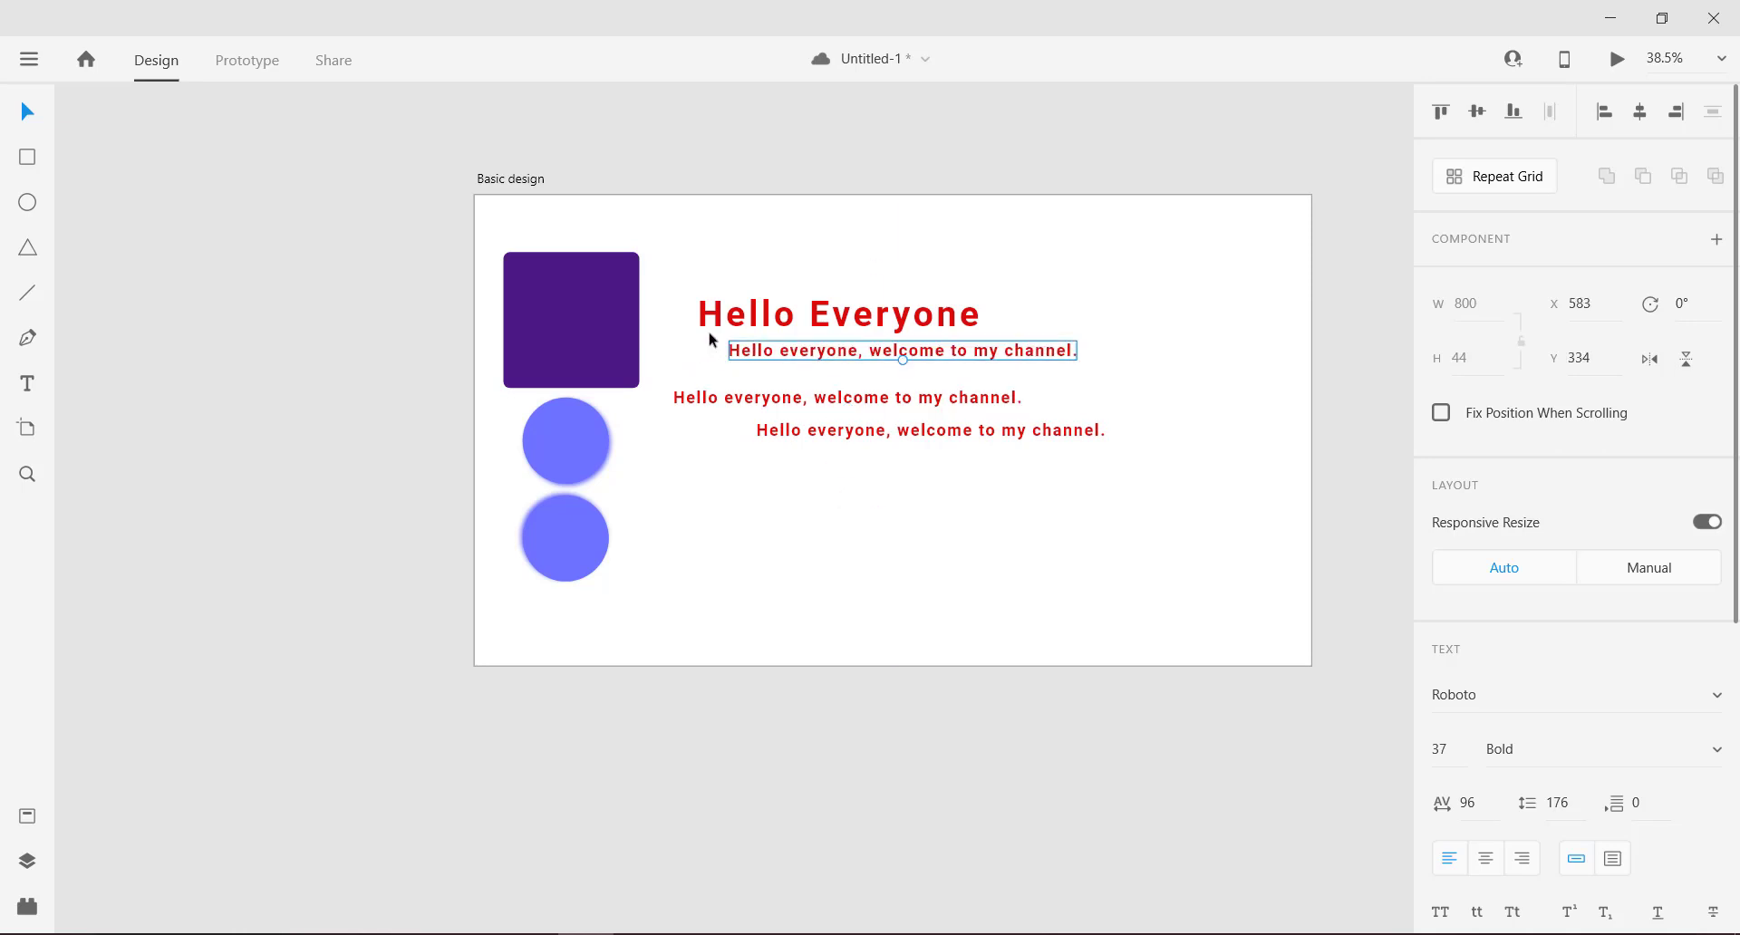
{"action": "left_click", "coordinate": [700, 382]}
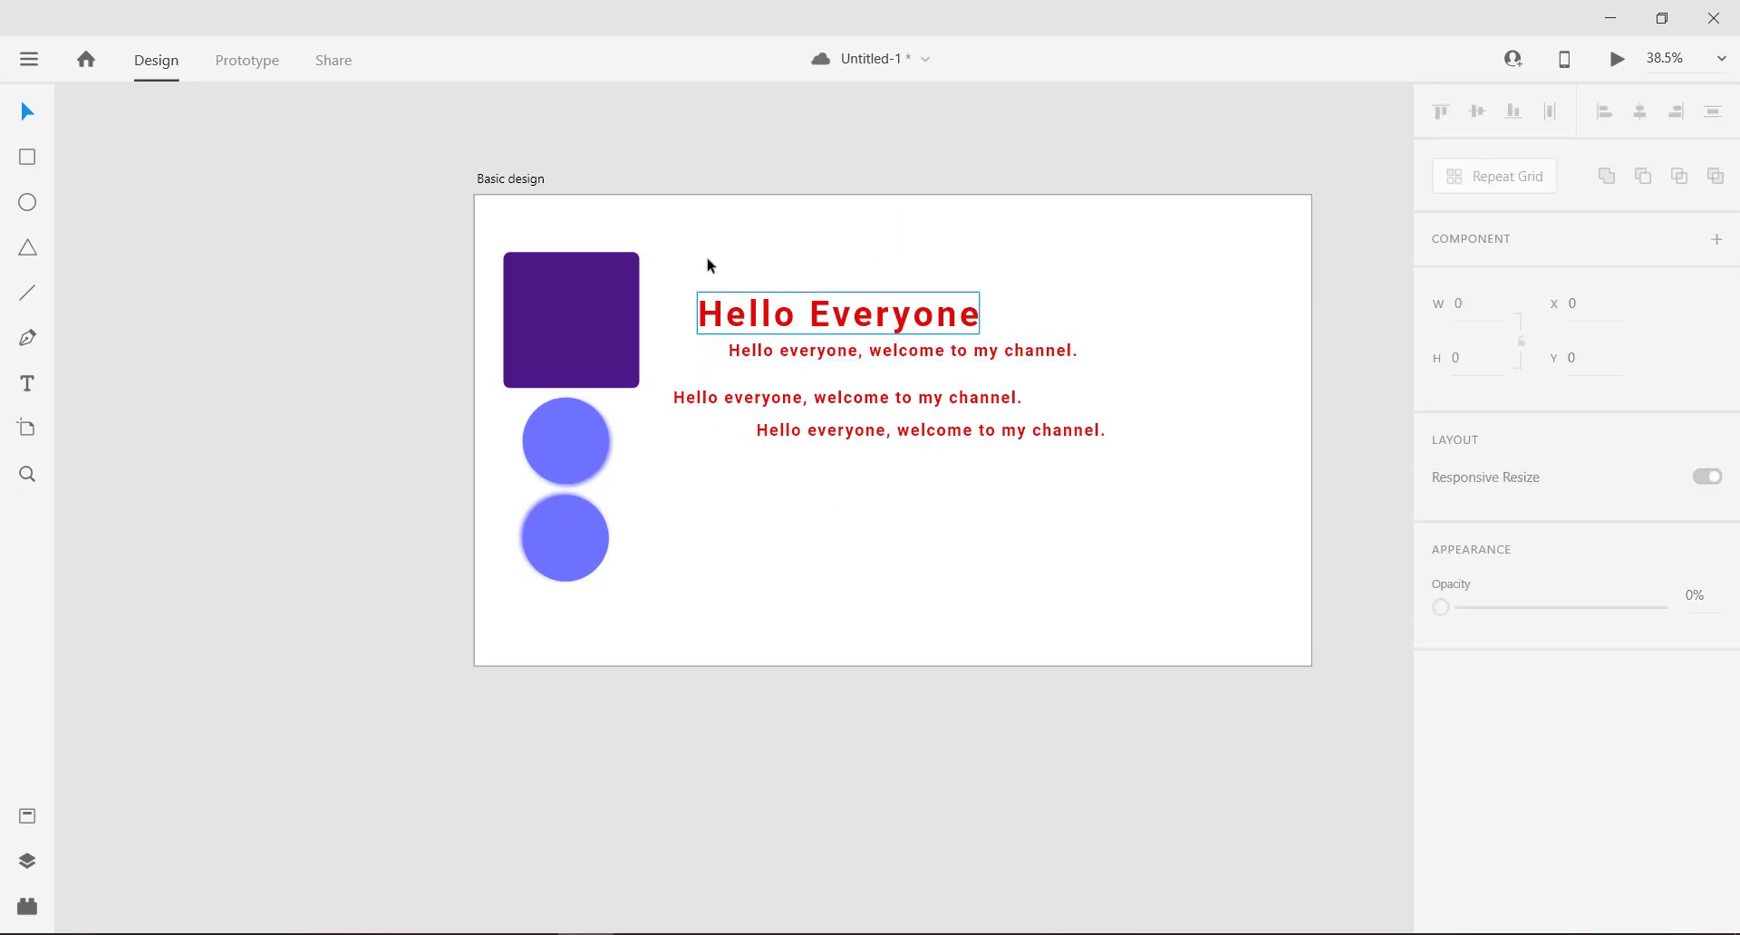
Step: Align the heading and the three welcome lines by their left edges
{"action": "left_click_drag", "start_coordinate": [685, 251], "coordinate": [1005, 491]}
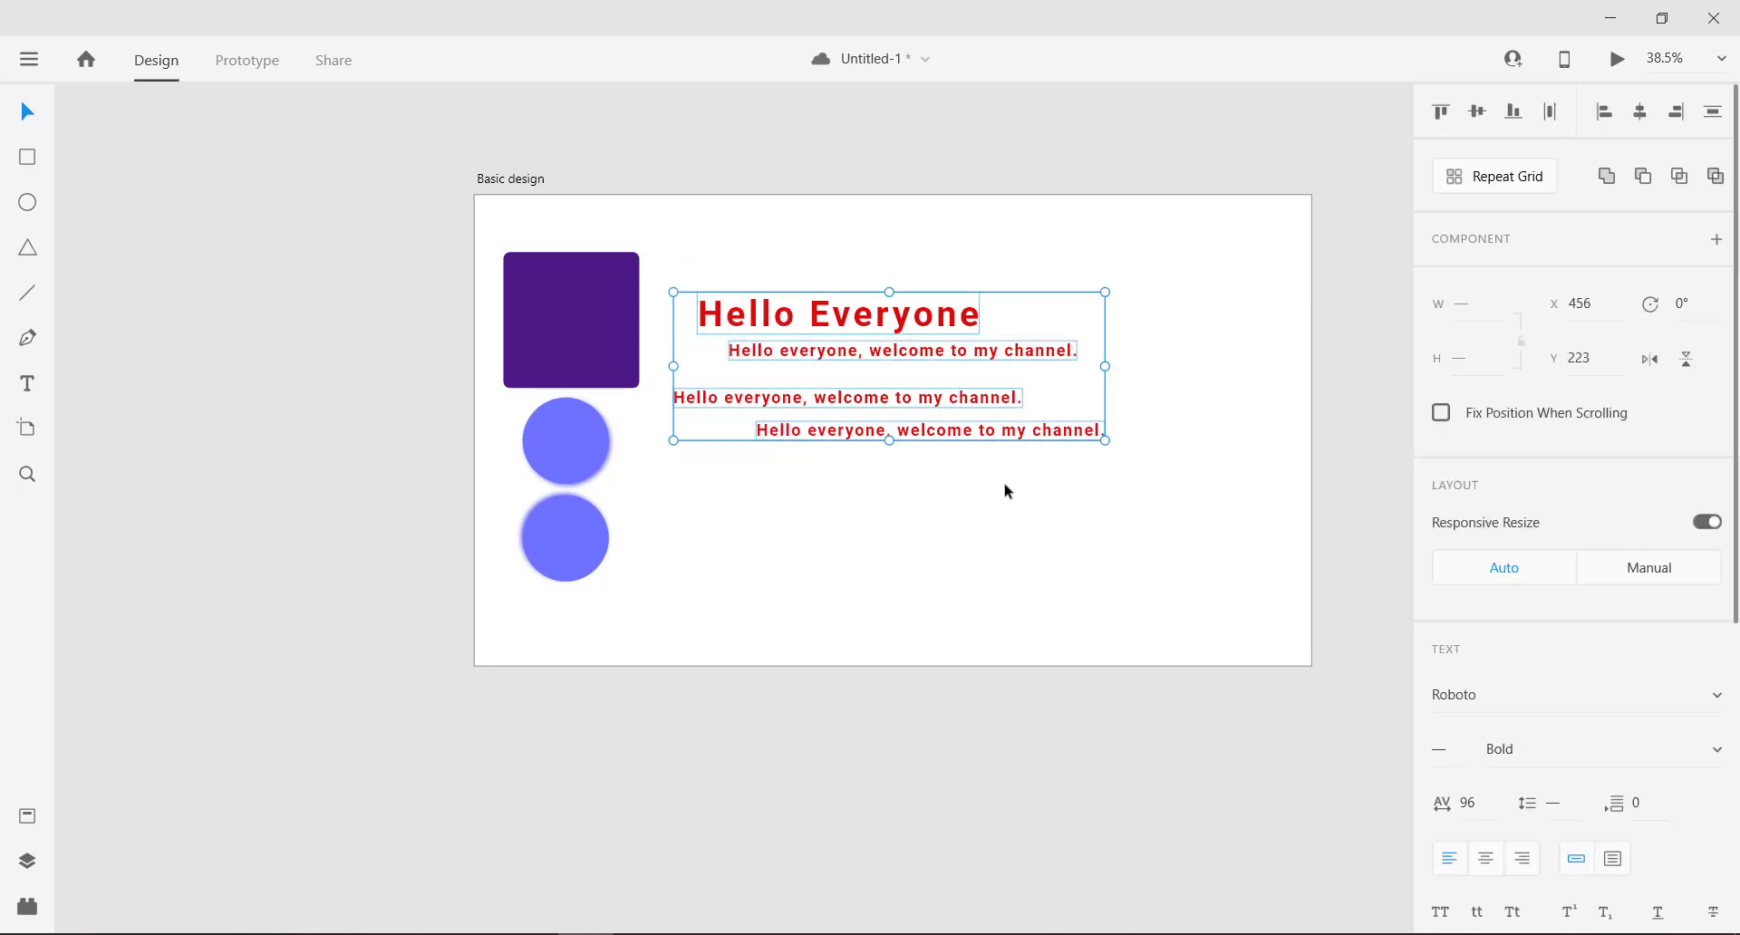
{"action": "left_click", "coordinate": [1603, 115]}
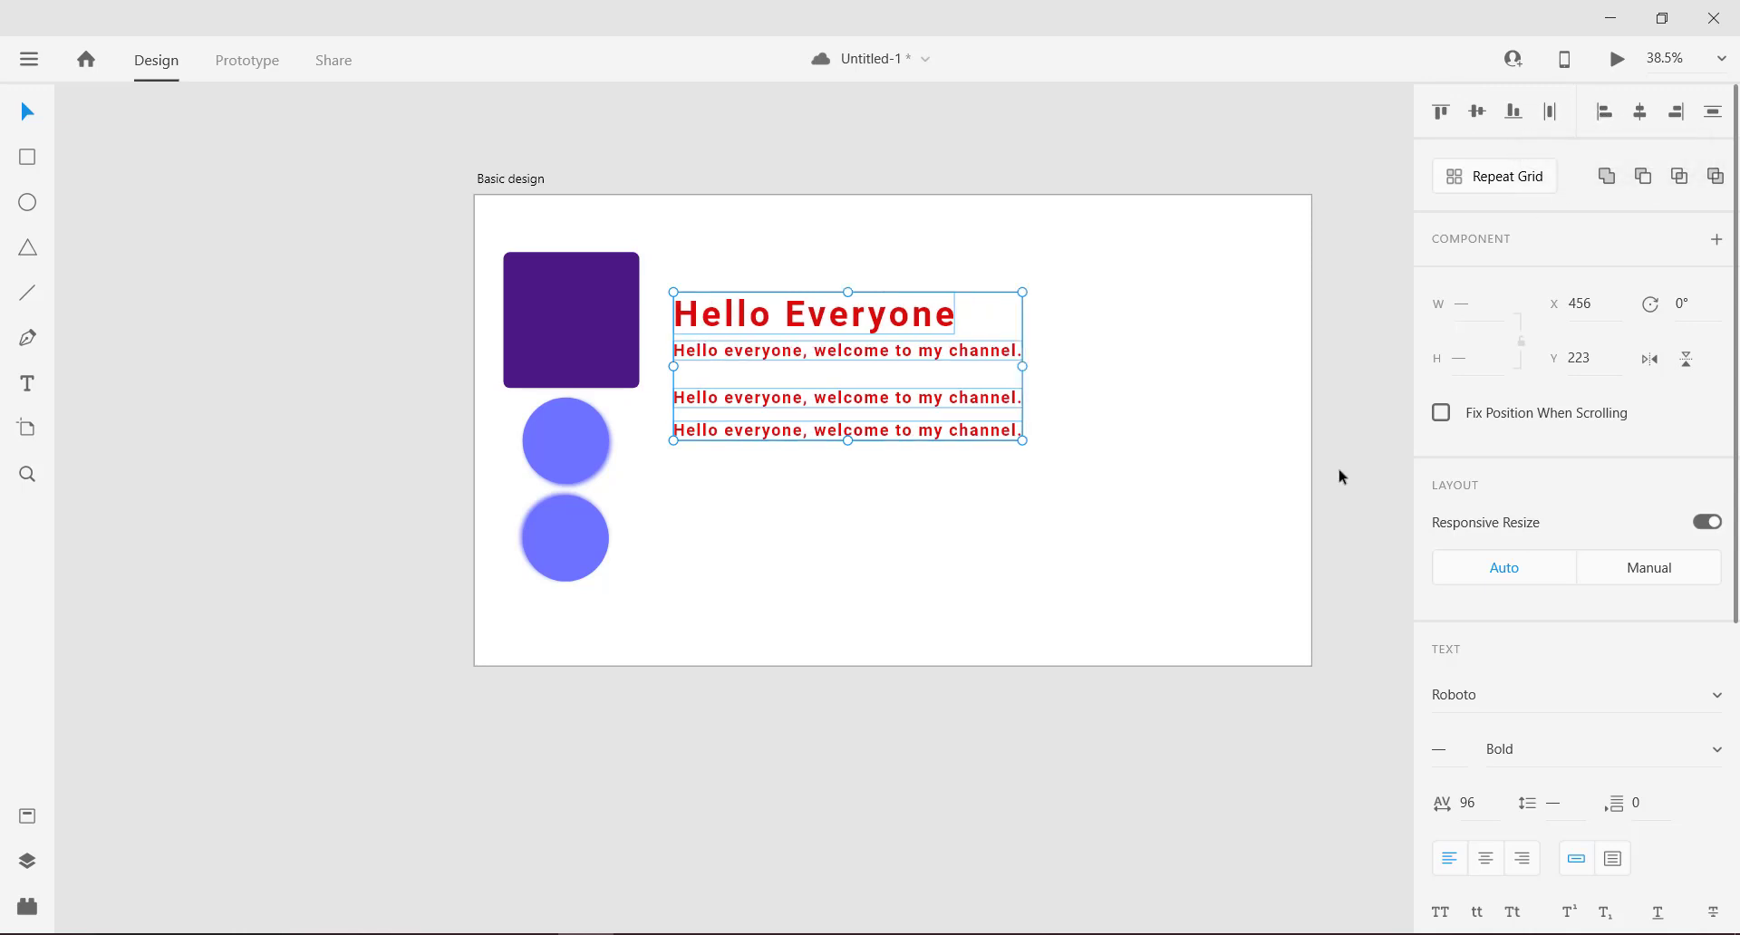
{"action": "left_click", "coordinate": [734, 299]}
Step: Align the heading and the three welcome lines by their right edges
{"action": "left_click_drag", "start_coordinate": [783, 233], "coordinate": [947, 482]}
{"action": "left_click", "coordinate": [1677, 116]}
{"action": "left_click", "coordinate": [943, 464]}
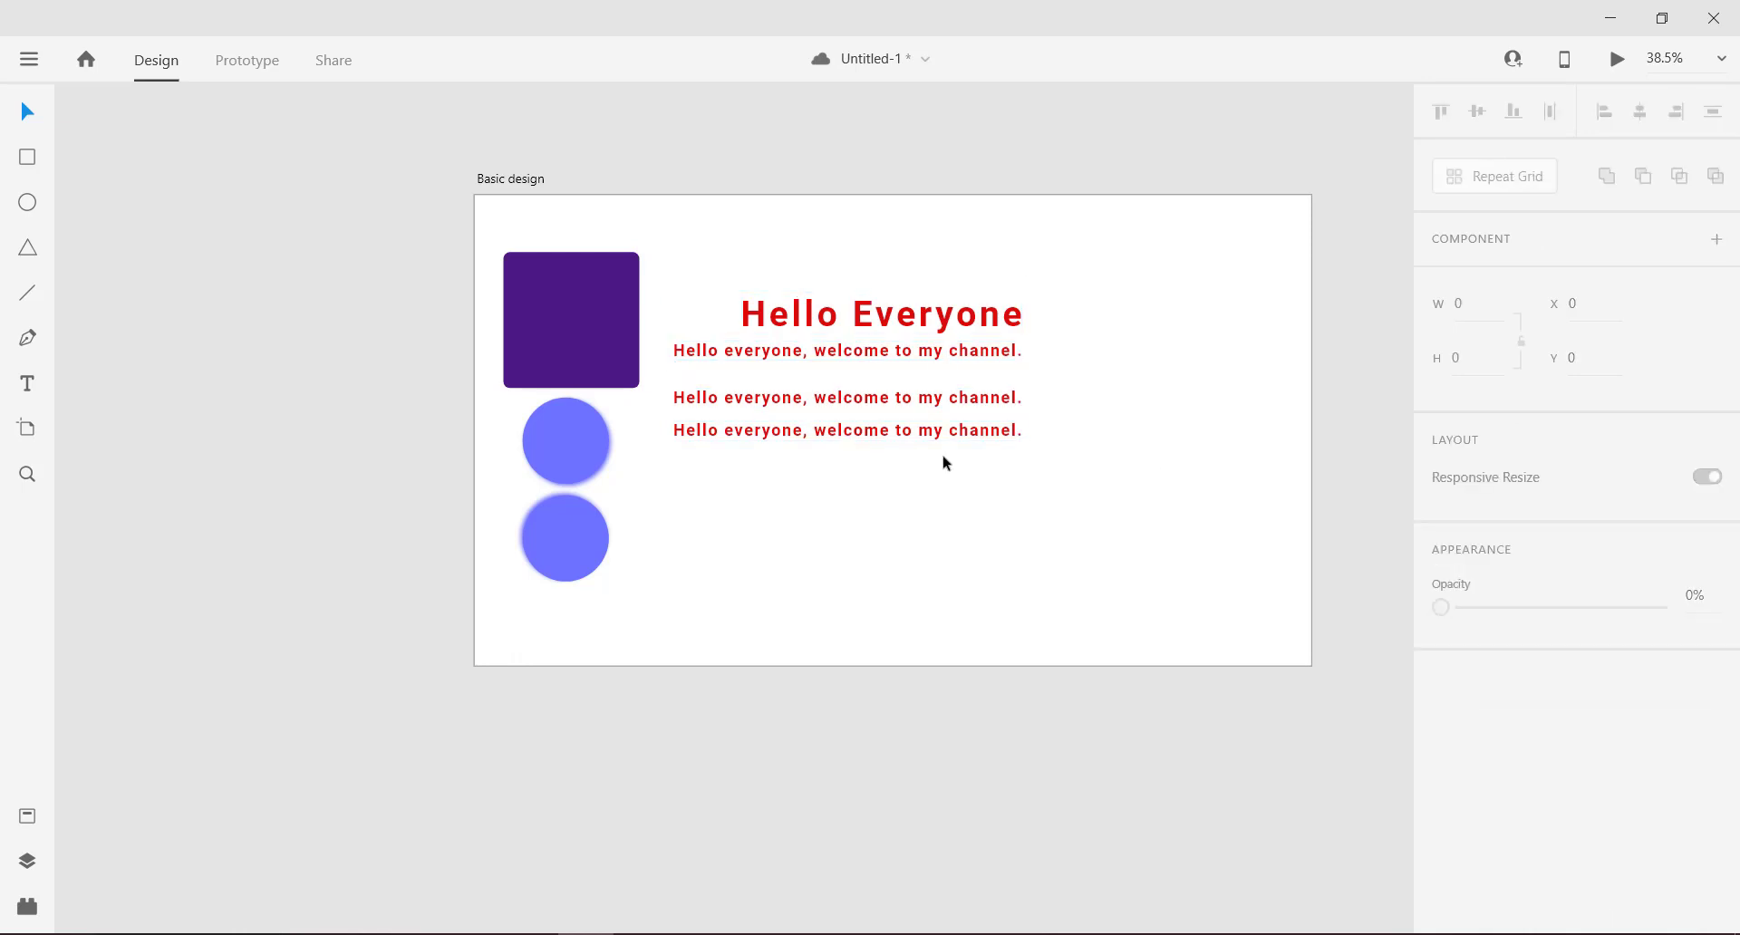
Step: Centre the heading and the three welcome lines horizontally on each other
{"action": "left_click_drag", "start_coordinate": [666, 261], "coordinate": [1053, 484]}
{"action": "left_click", "coordinate": [1640, 111]}
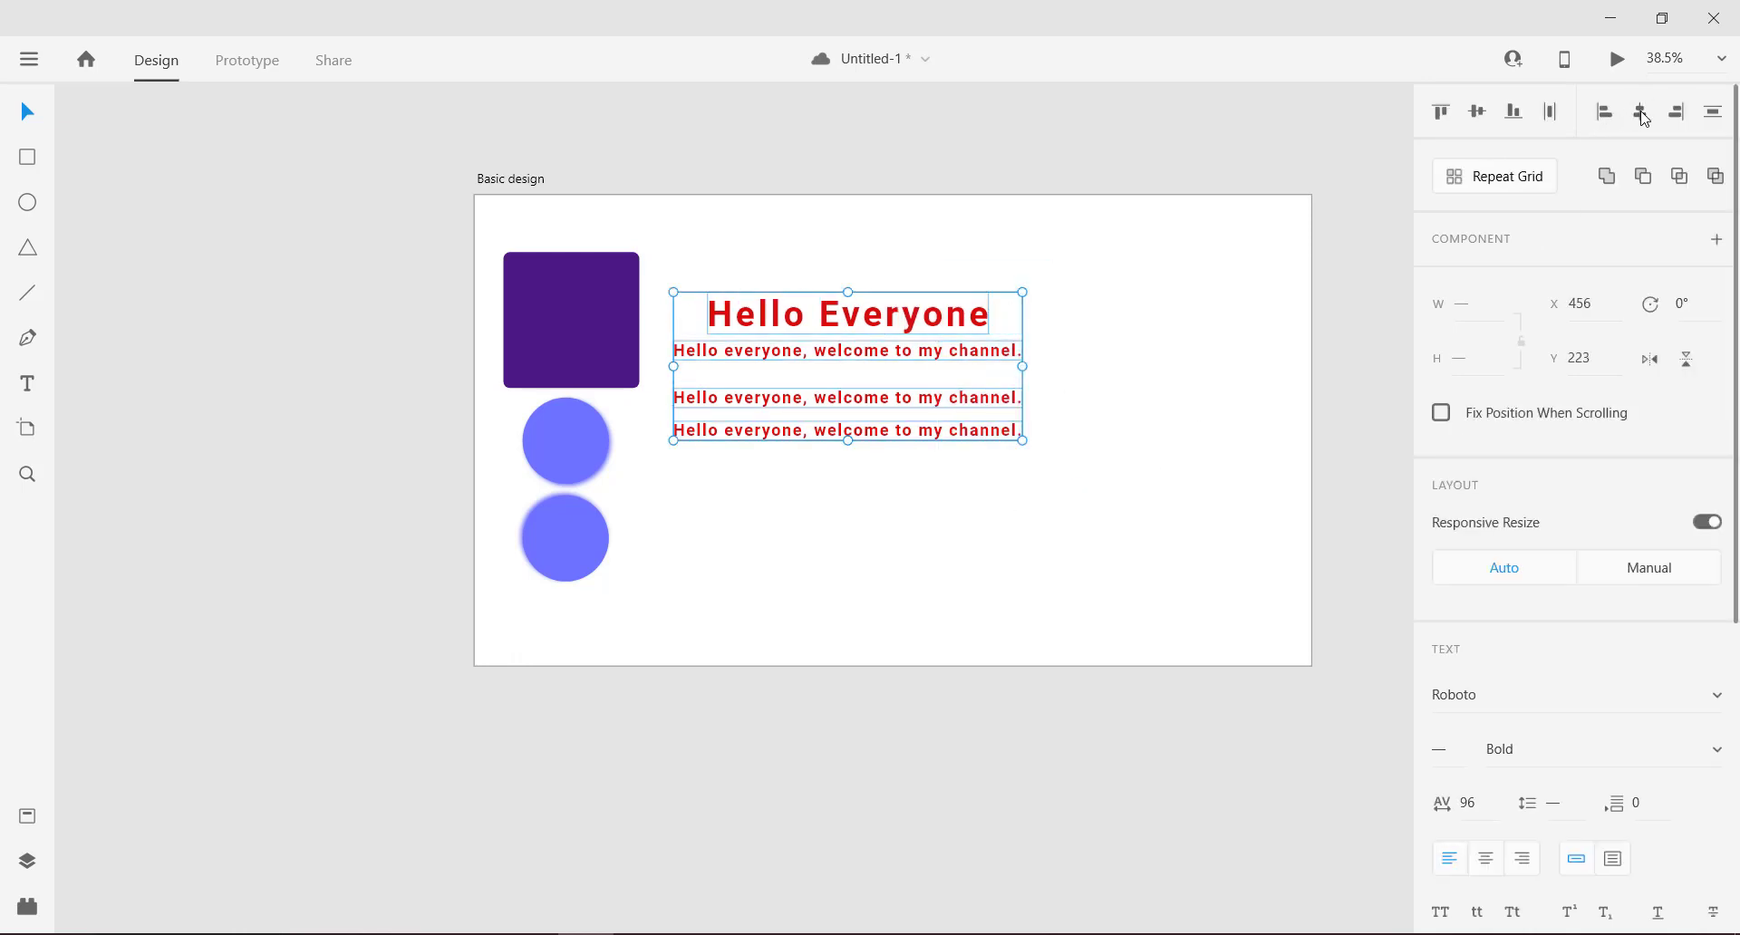
{"action": "left_click", "coordinate": [1150, 546]}
Step: Try aligning the heading and the three welcome lines to their vertical middle, and undo the alignment
{"action": "left_click_drag", "start_coordinate": [1148, 540], "coordinate": [939, 277]}
{"action": "left_click", "coordinate": [1477, 111]}
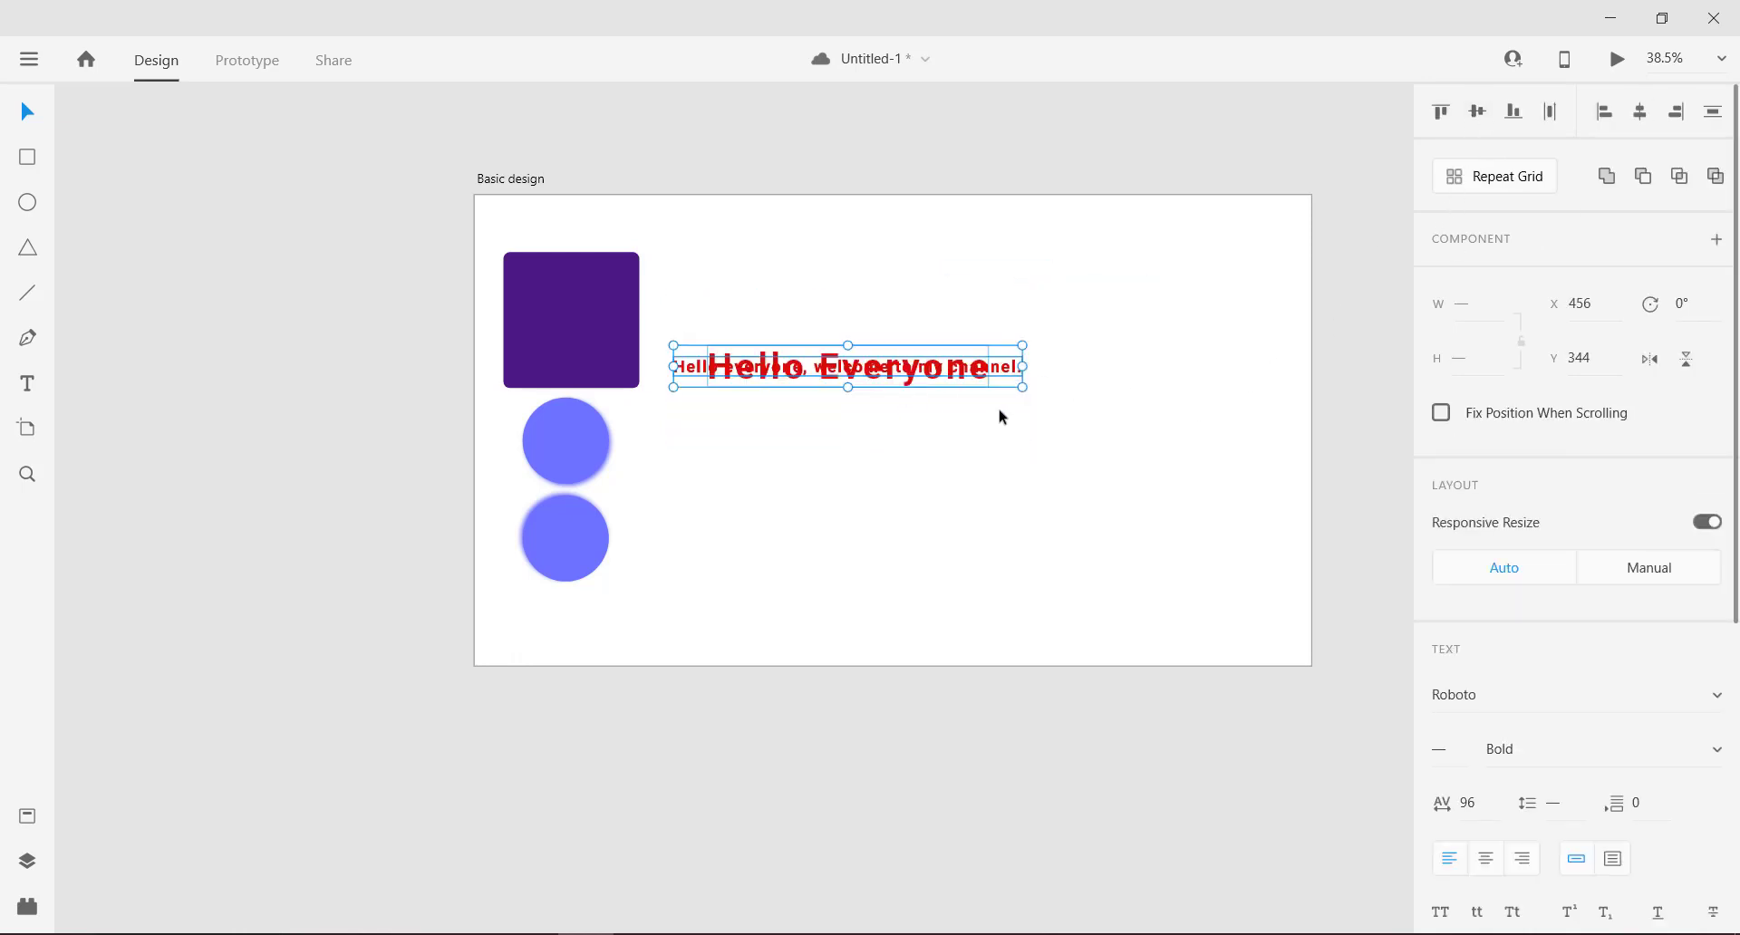
{"action": "left_click", "coordinate": [962, 442]}
{"action": "key", "text": "ctrl+z"}
Step: Try centring the upper circle inside the purple square vertically and horizontally, and undo both alignments
{"action": "left_click_drag", "start_coordinate": [691, 323], "coordinate": [589, 430]}
{"action": "left_click", "coordinate": [1477, 111]}
{"action": "left_click", "coordinate": [1640, 110]}
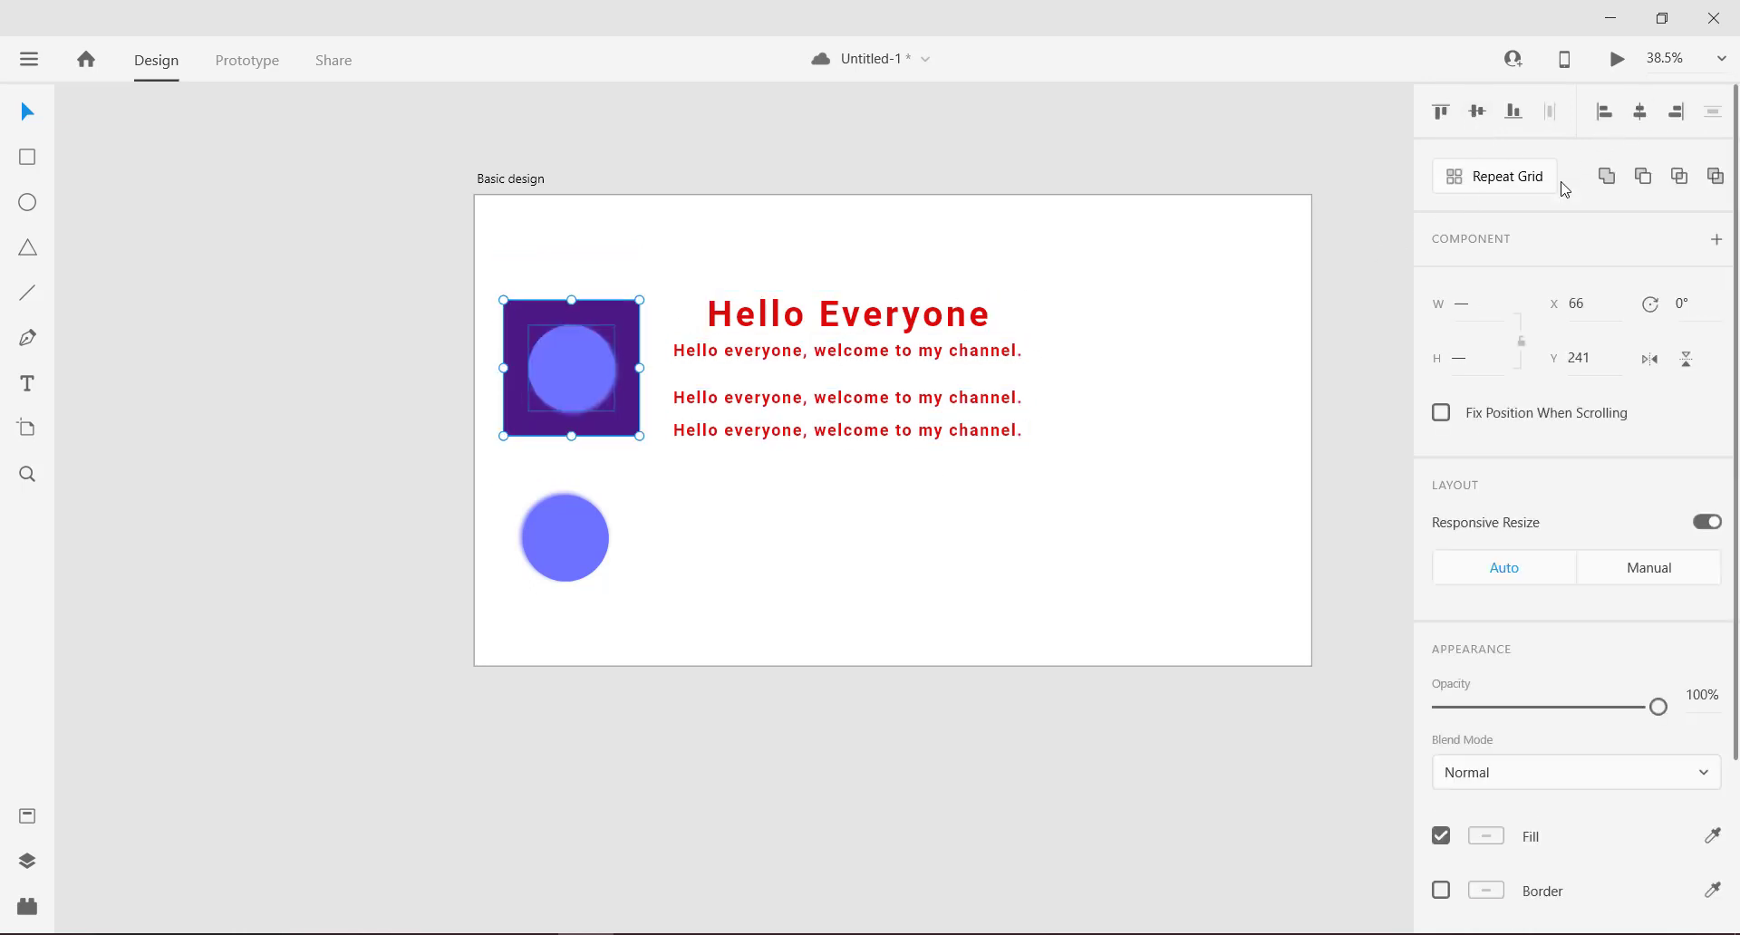
{"action": "left_click", "coordinate": [605, 245]}
{"action": "key", "text": "ctrl+z"}
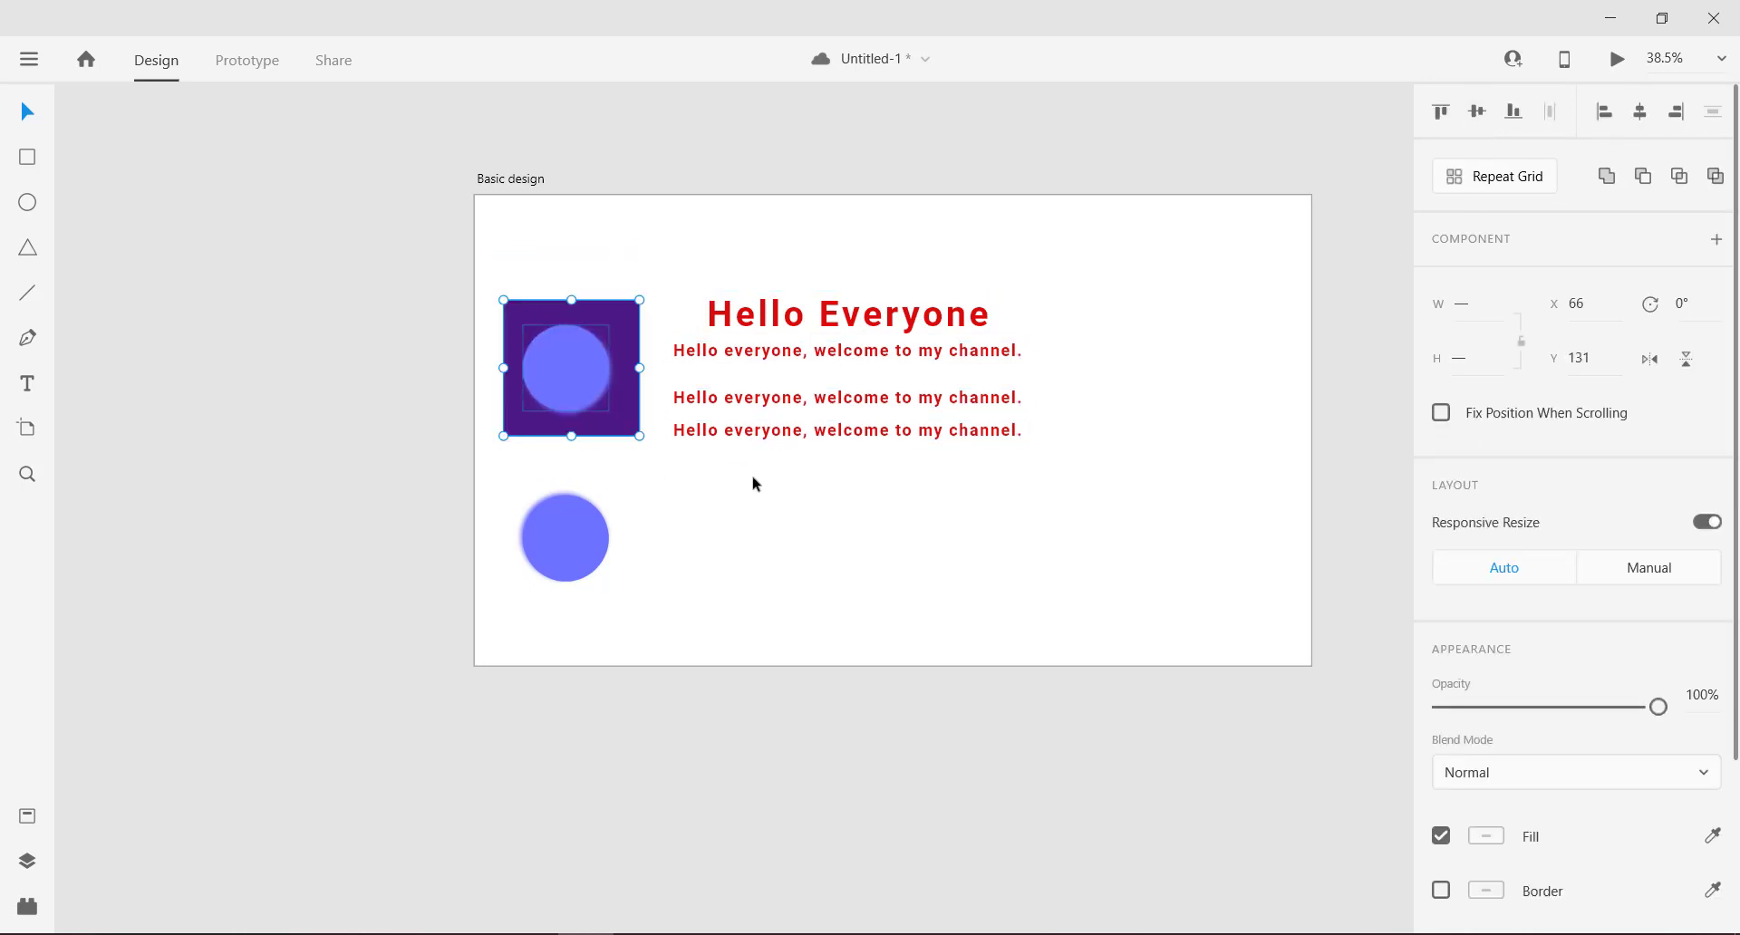
{"action": "key", "text": "ctrl+z"}
Step: Delete the "Hello Everyone" heading and all three welcome lines from the artboard
{"action": "left_click", "coordinate": [792, 509]}
{"action": "left_click_drag", "start_coordinate": [725, 253], "coordinate": [879, 485]}
{"action": "left_click_drag", "start_coordinate": [875, 320], "coordinate": [896, 269]}
{"action": "key", "text": "Delete"}
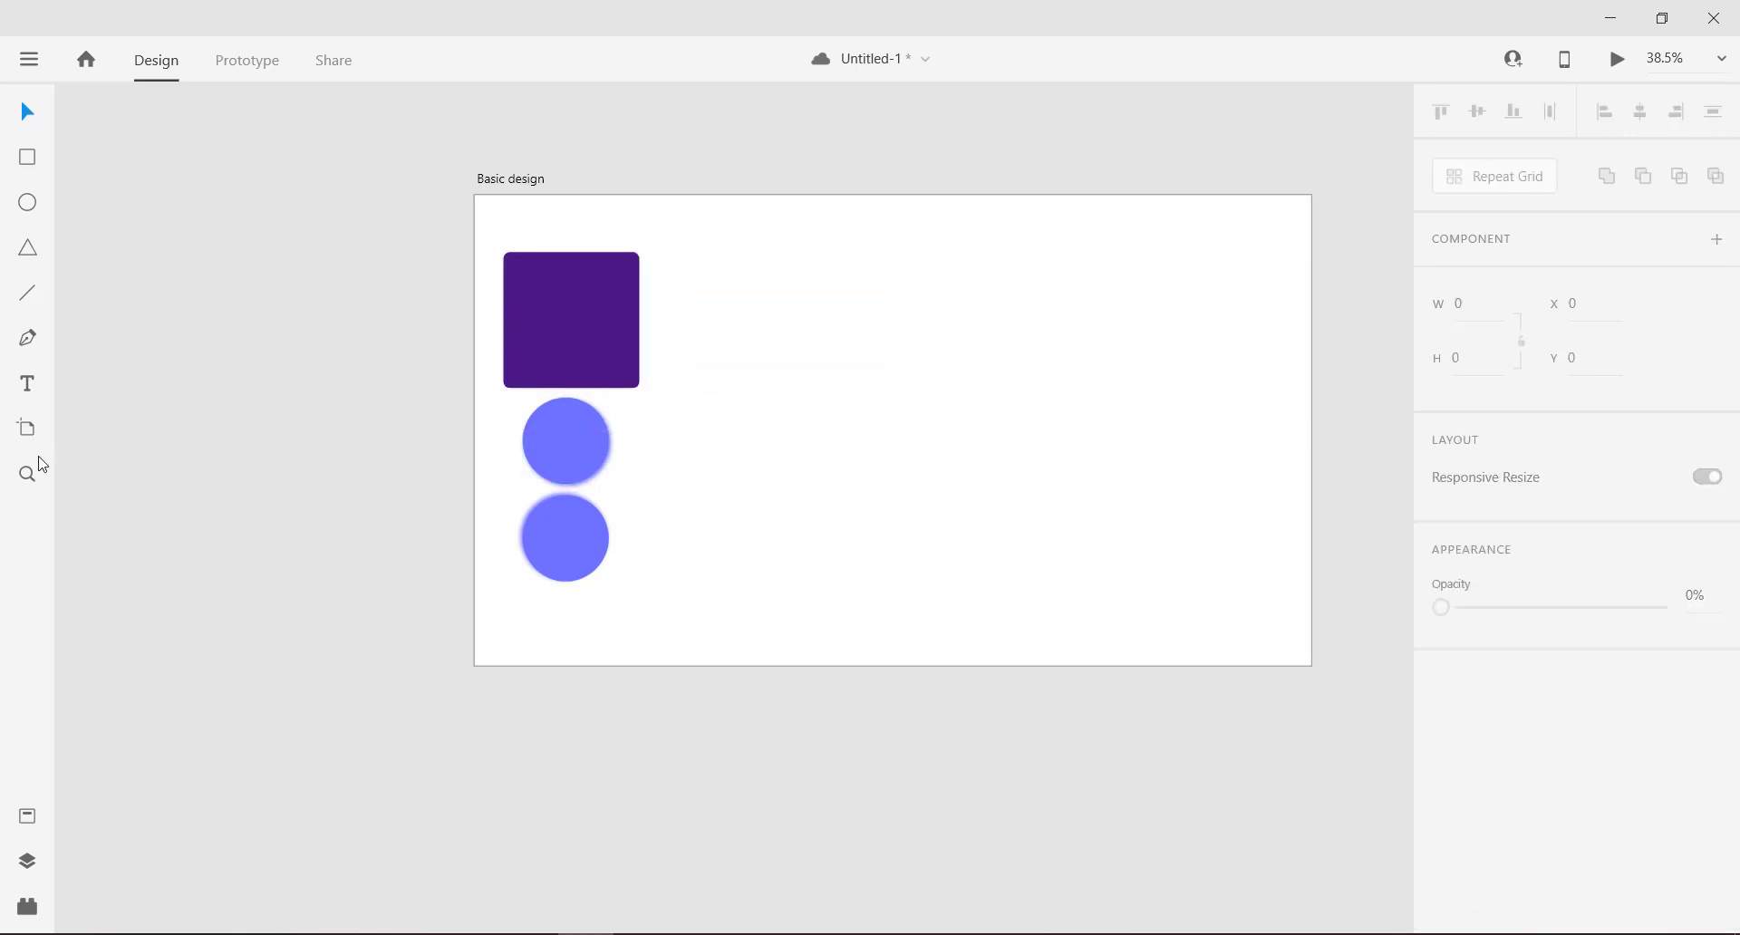
Step: Add a second artboard of 1735 × 1080 to the right of the "Basic design" artboard with the Artboard tool
{"action": "left_click", "coordinate": [33, 432]}
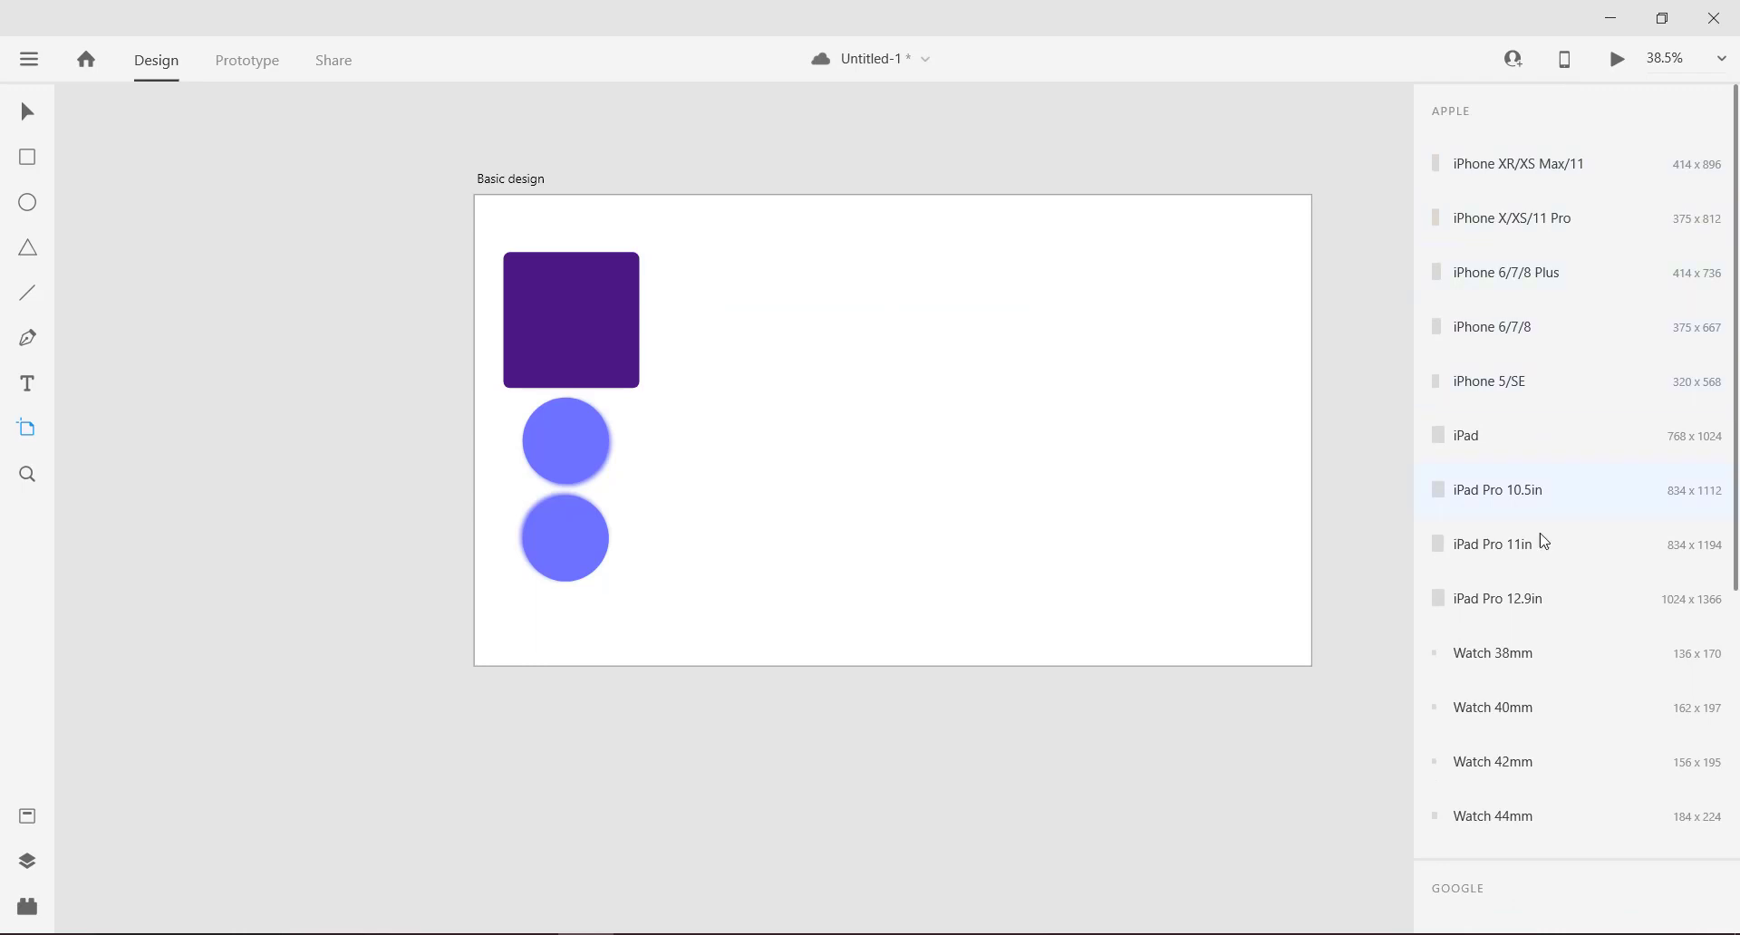
{"action": "scroll", "coordinate": [947, 562], "scroll_direction": "down", "scroll_amount": 1}
{"action": "scroll", "coordinate": [943, 556], "scroll_direction": "down", "scroll_amount": 4}
{"action": "mouse_move", "coordinate": [678, 414]}
{"action": "left_mouse_down"}
{"action": "mouse_move", "coordinate": [889, 552]}
{"action": "mouse_move", "coordinate": [1042, 580]}
{"action": "mouse_move", "coordinate": [946, 580]}
{"action": "left_mouse_up"}
{"action": "scroll", "coordinate": [774, 435], "scroll_direction": "up", "scroll_amount": 6}
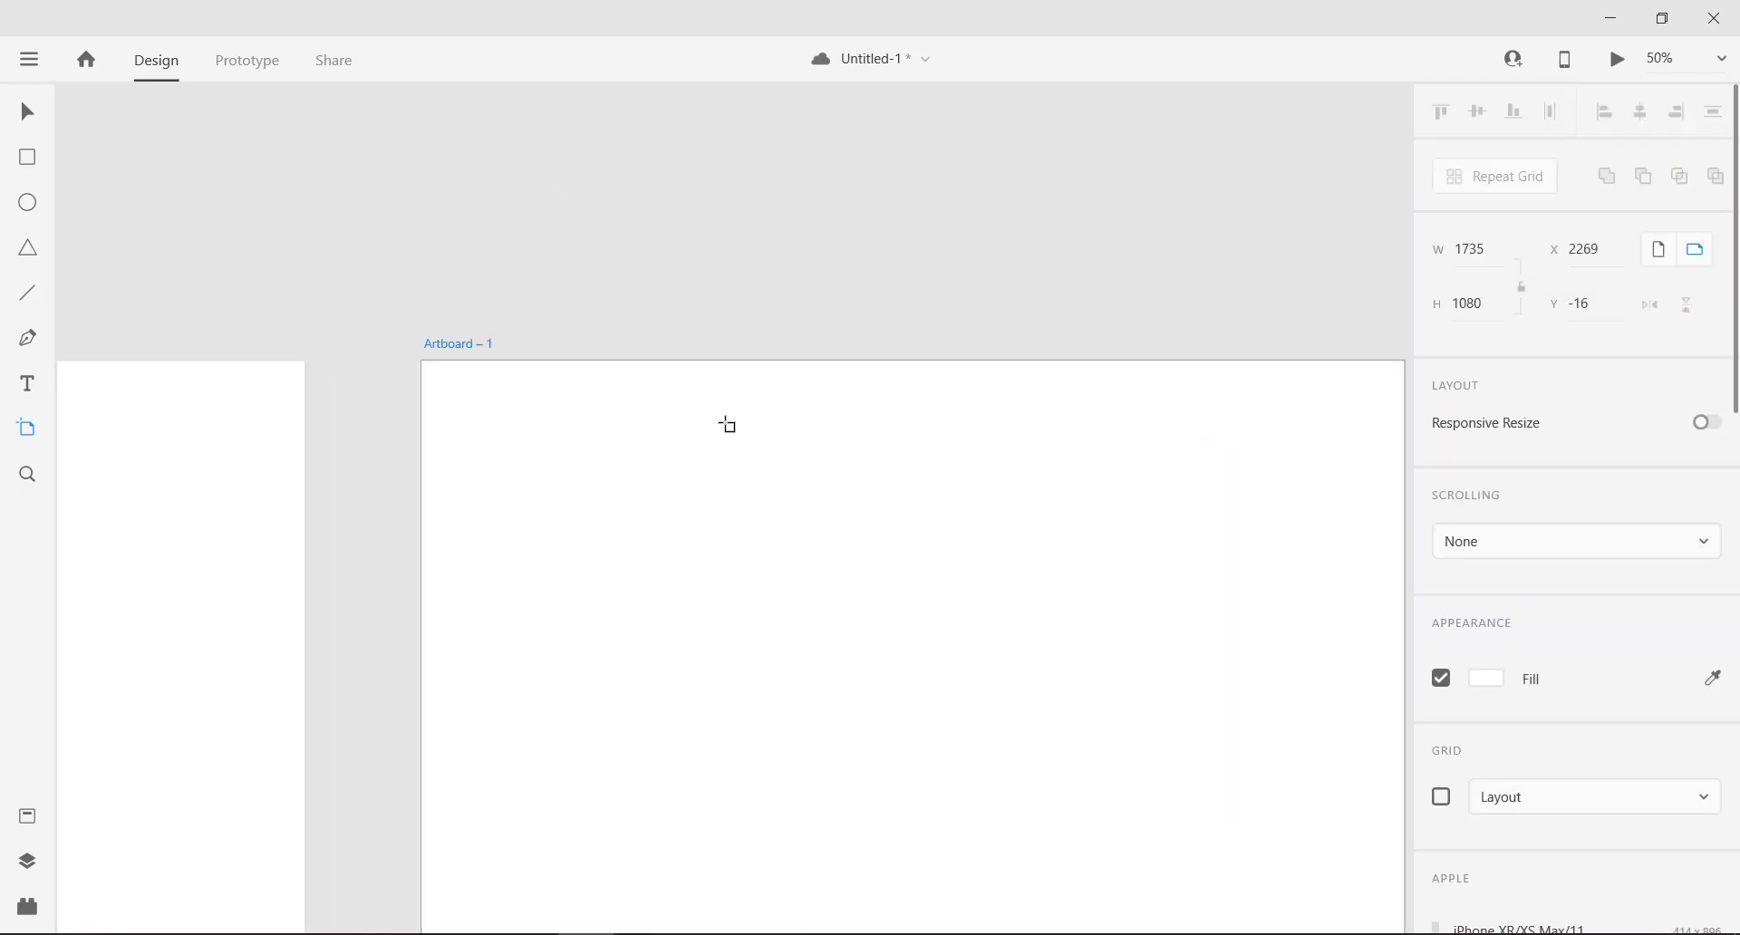
Step: Rename the second artboard as "basic design 2"
{"action": "double_click", "coordinate": [473, 345]}
{"action": "type", "text": "basic design"}
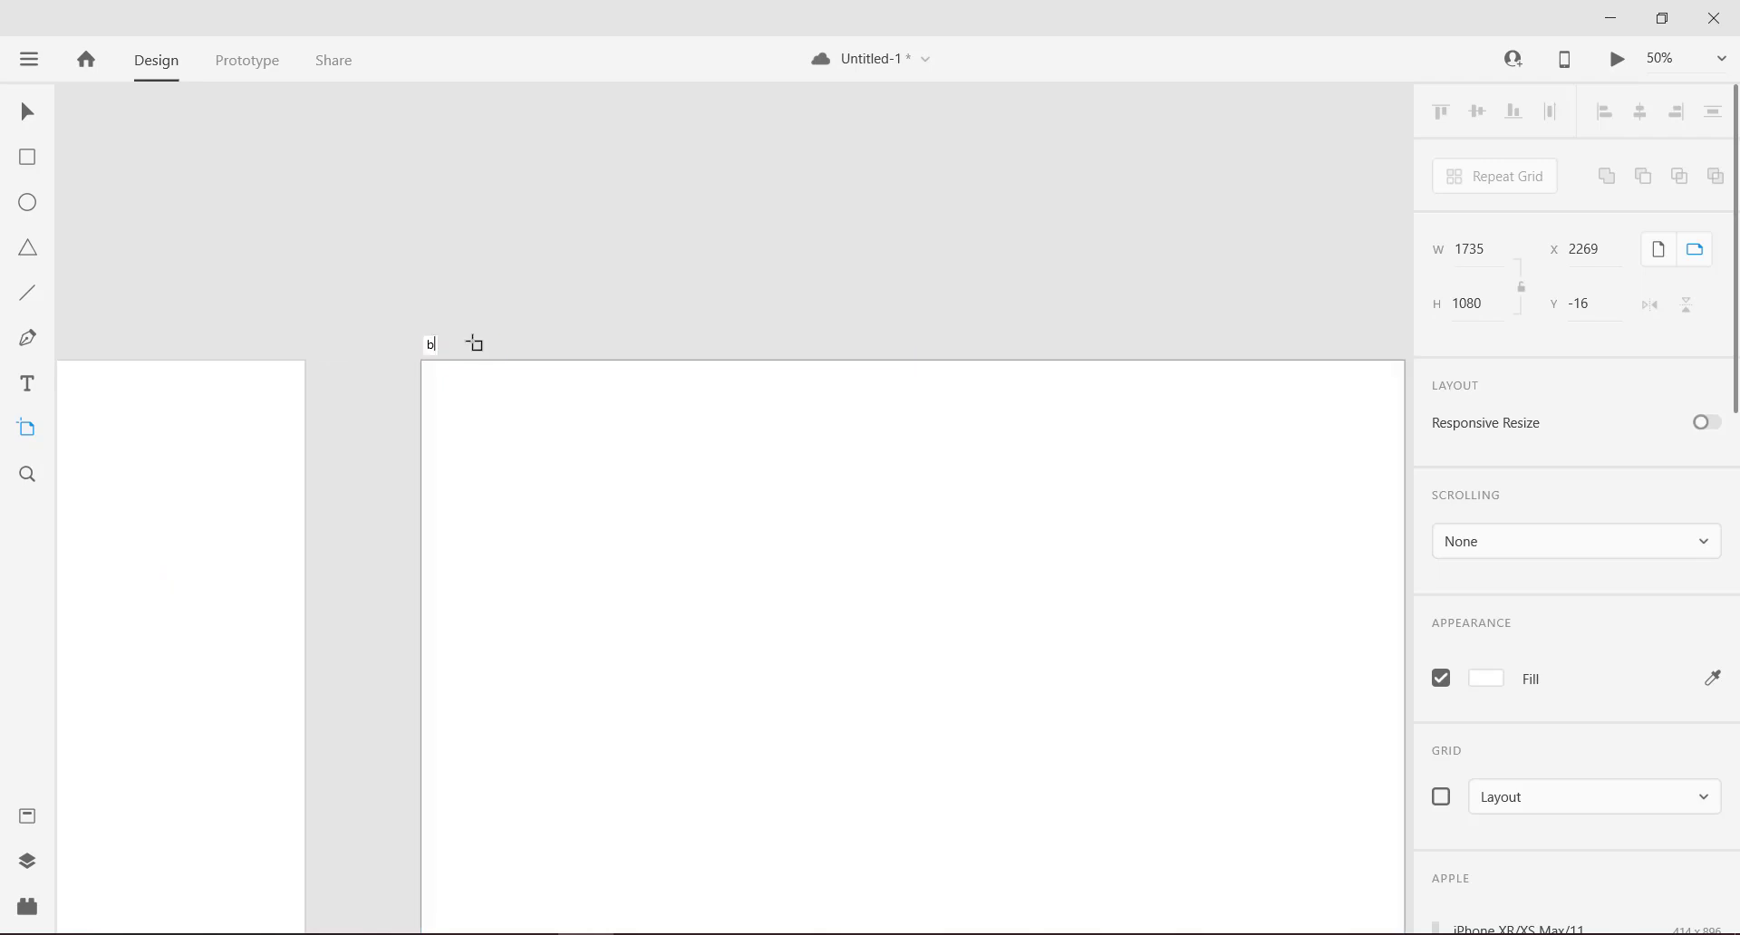
{"action": "type", "text": "2"}
{"action": "key", "text": "Return"}
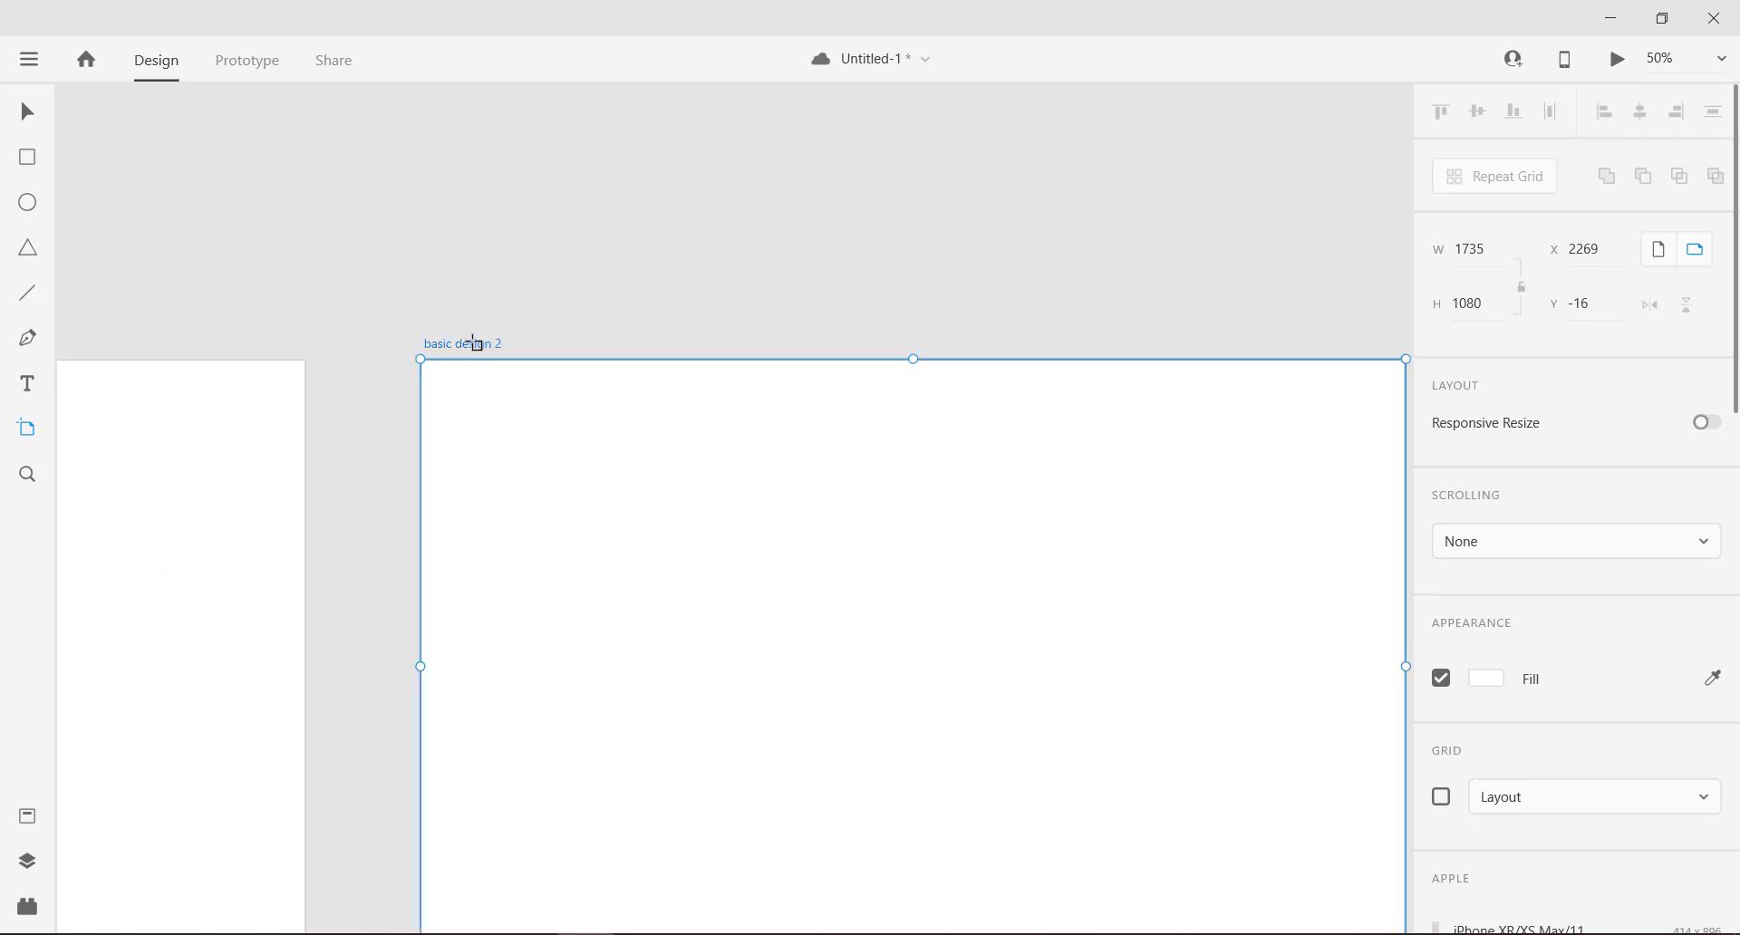
Step: Delete the "basic design 2" artboard
{"action": "scroll", "coordinate": [368, 312], "scroll_direction": "down", "scroll_amount": 5}
{"action": "key", "text": "v"}
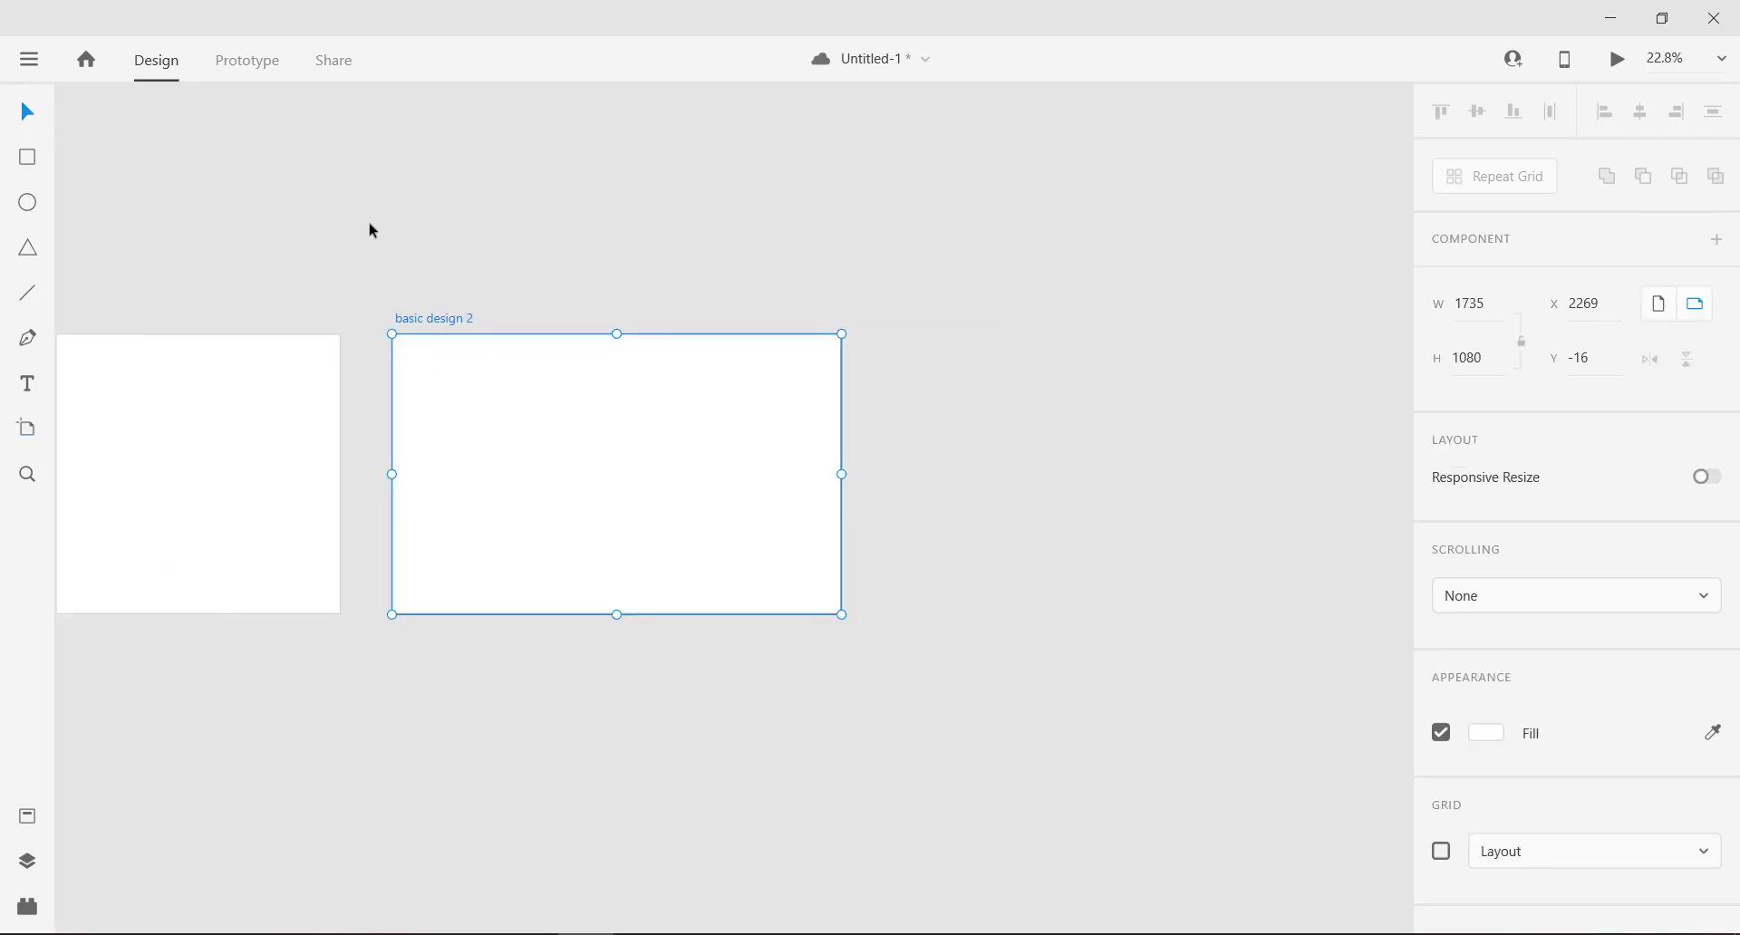
{"action": "key", "text": "Delete"}
Step: Move the purple square toward the middle of the "Basic design" artboard, to about X 503, Y 195
{"action": "left_click_drag", "start_coordinate": [412, 313], "coordinate": [941, 337]}
{"action": "scroll", "coordinate": [772, 351], "scroll_direction": "up", "scroll_amount": 1}
{"action": "left_click_drag", "start_coordinate": [496, 321], "coordinate": [785, 314]}
{"action": "scroll", "coordinate": [786, 317], "scroll_direction": "up", "scroll_amount": 1}
{"action": "left_click_drag", "start_coordinate": [610, 347], "coordinate": [730, 255]}
{"action": "left_click_drag", "start_coordinate": [701, 402], "coordinate": [890, 432]}
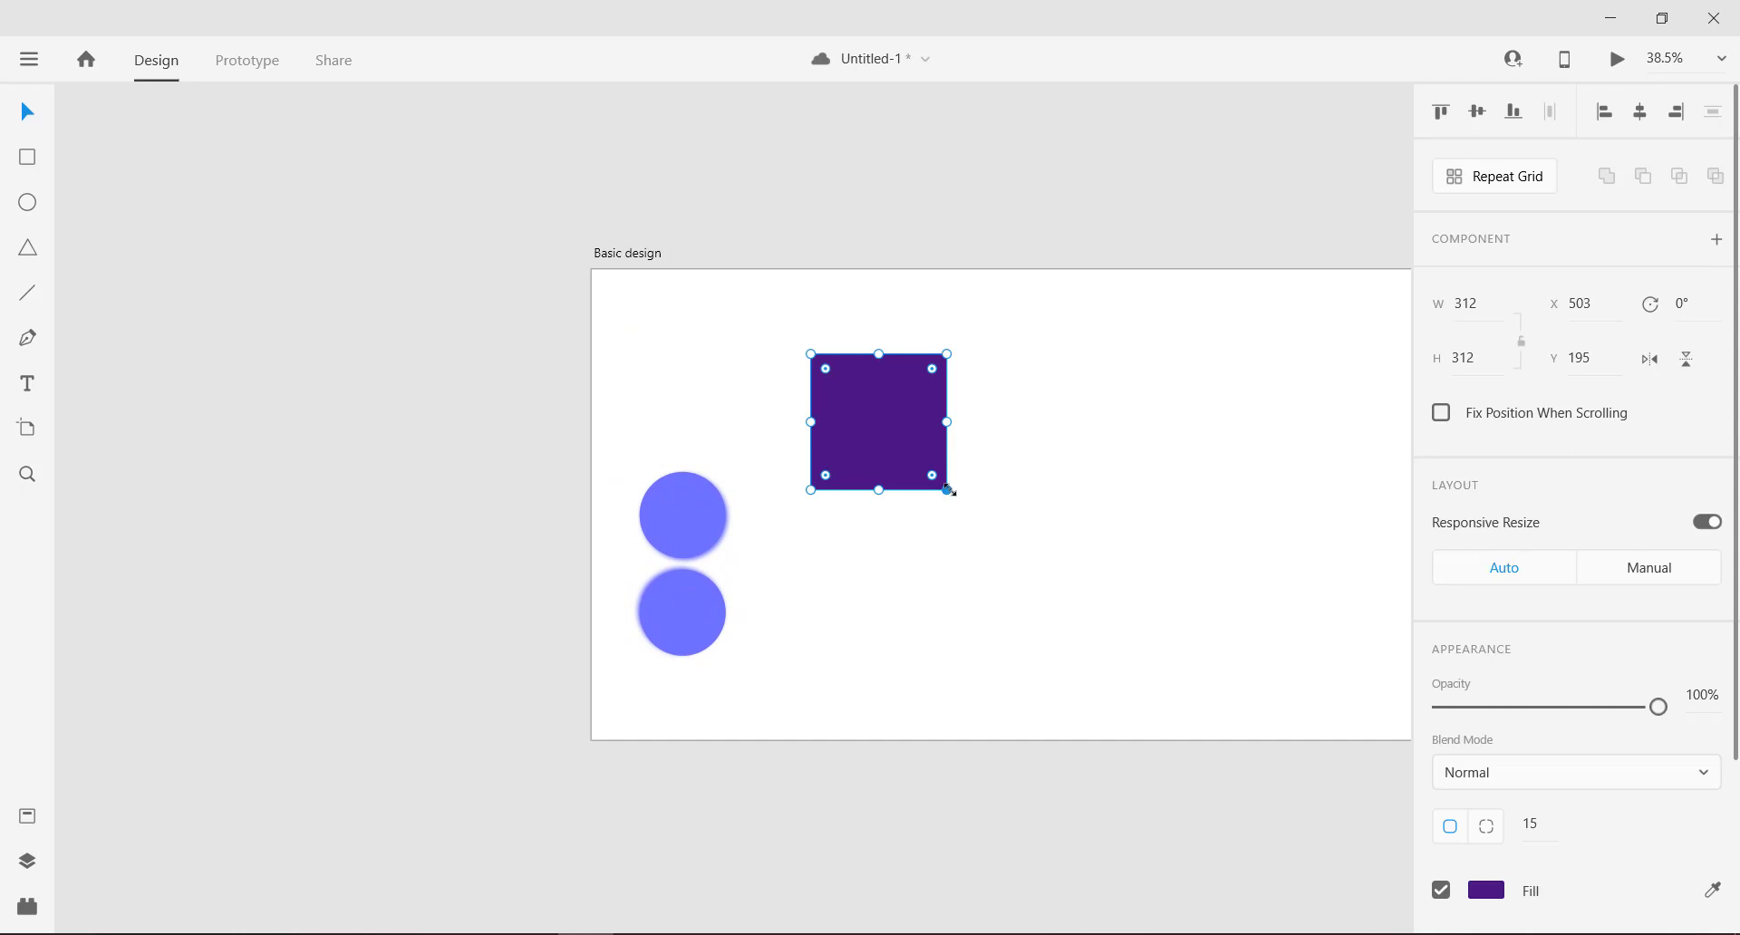
Step: Enlarge the purple square to about 464 × 464 and place the upper circle at its centre
{"action": "left_click_drag", "start_coordinate": [948, 490], "coordinate": [978, 520]}
{"action": "left_click_drag", "start_coordinate": [835, 459], "coordinate": [866, 479]}
{"action": "left_click_drag", "start_coordinate": [682, 515], "coordinate": [906, 439]}
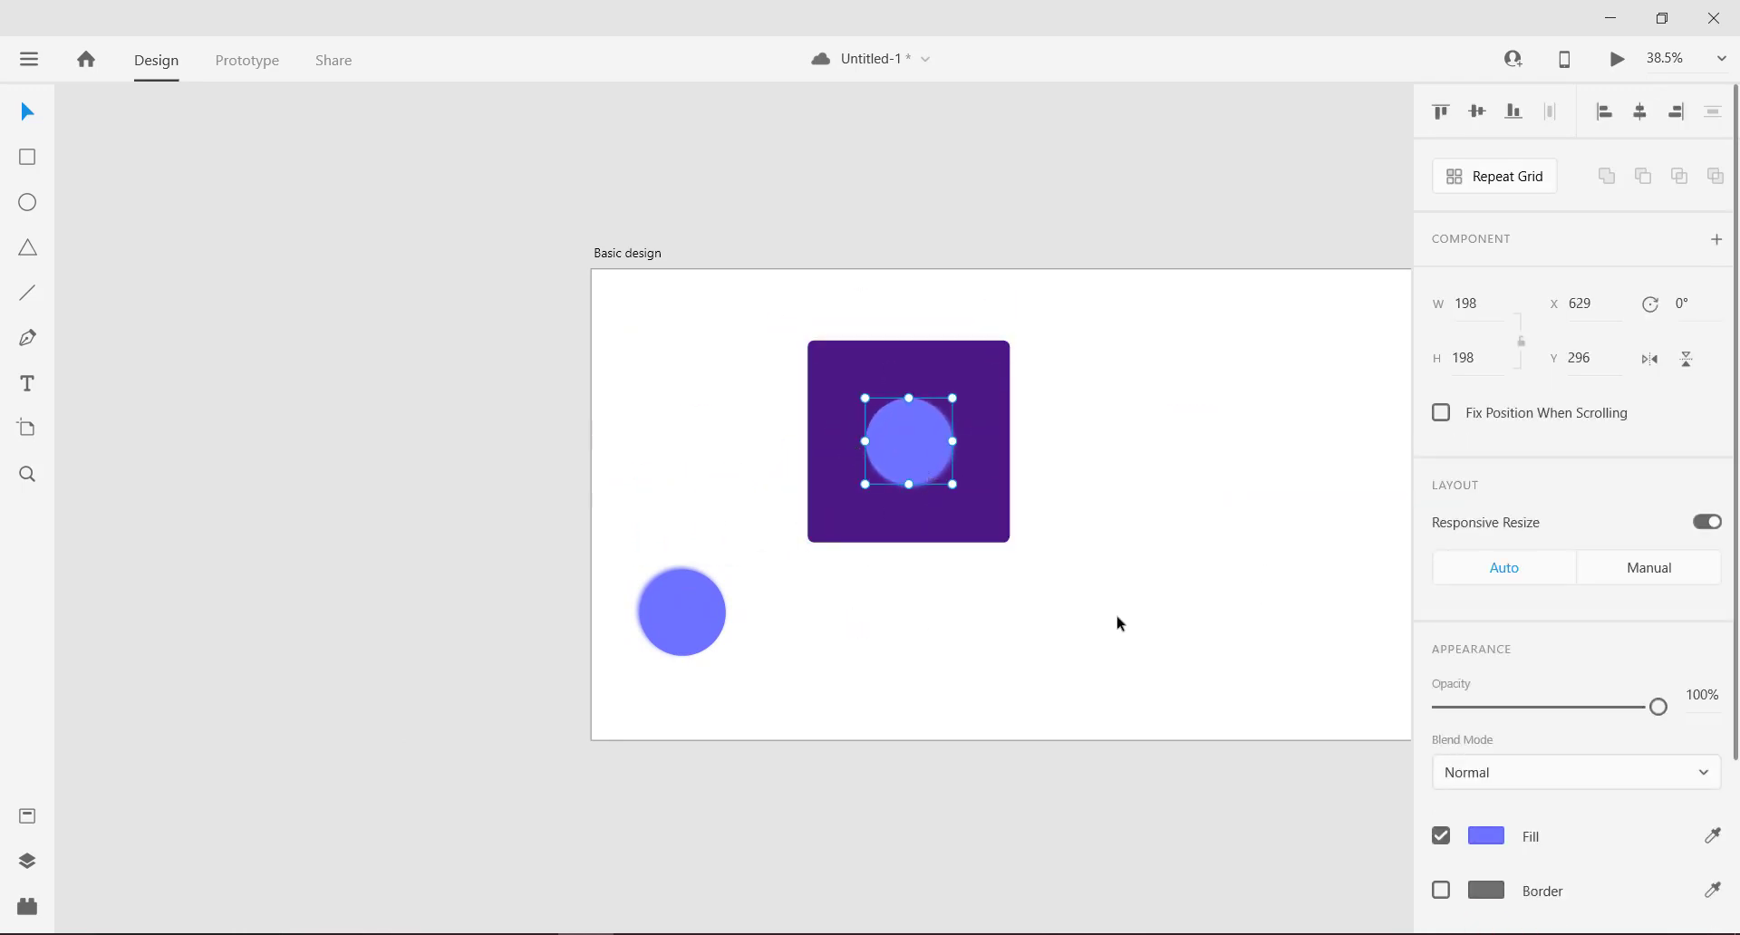
Step: Duplicate the purple square to the left, and move the original with its circle right to about X 1045, Y 207
{"action": "left_click_drag", "start_coordinate": [858, 525], "coordinate": [661, 524]}
{"action": "left_click", "coordinate": [845, 482]}
{"action": "left_click", "coordinate": [907, 455], "text": "shift"}
{"action": "left_click_drag", "start_coordinate": [897, 477], "coordinate": [1136, 496]}
{"action": "left_click_drag", "start_coordinate": [1041, 659], "coordinate": [780, 657]}
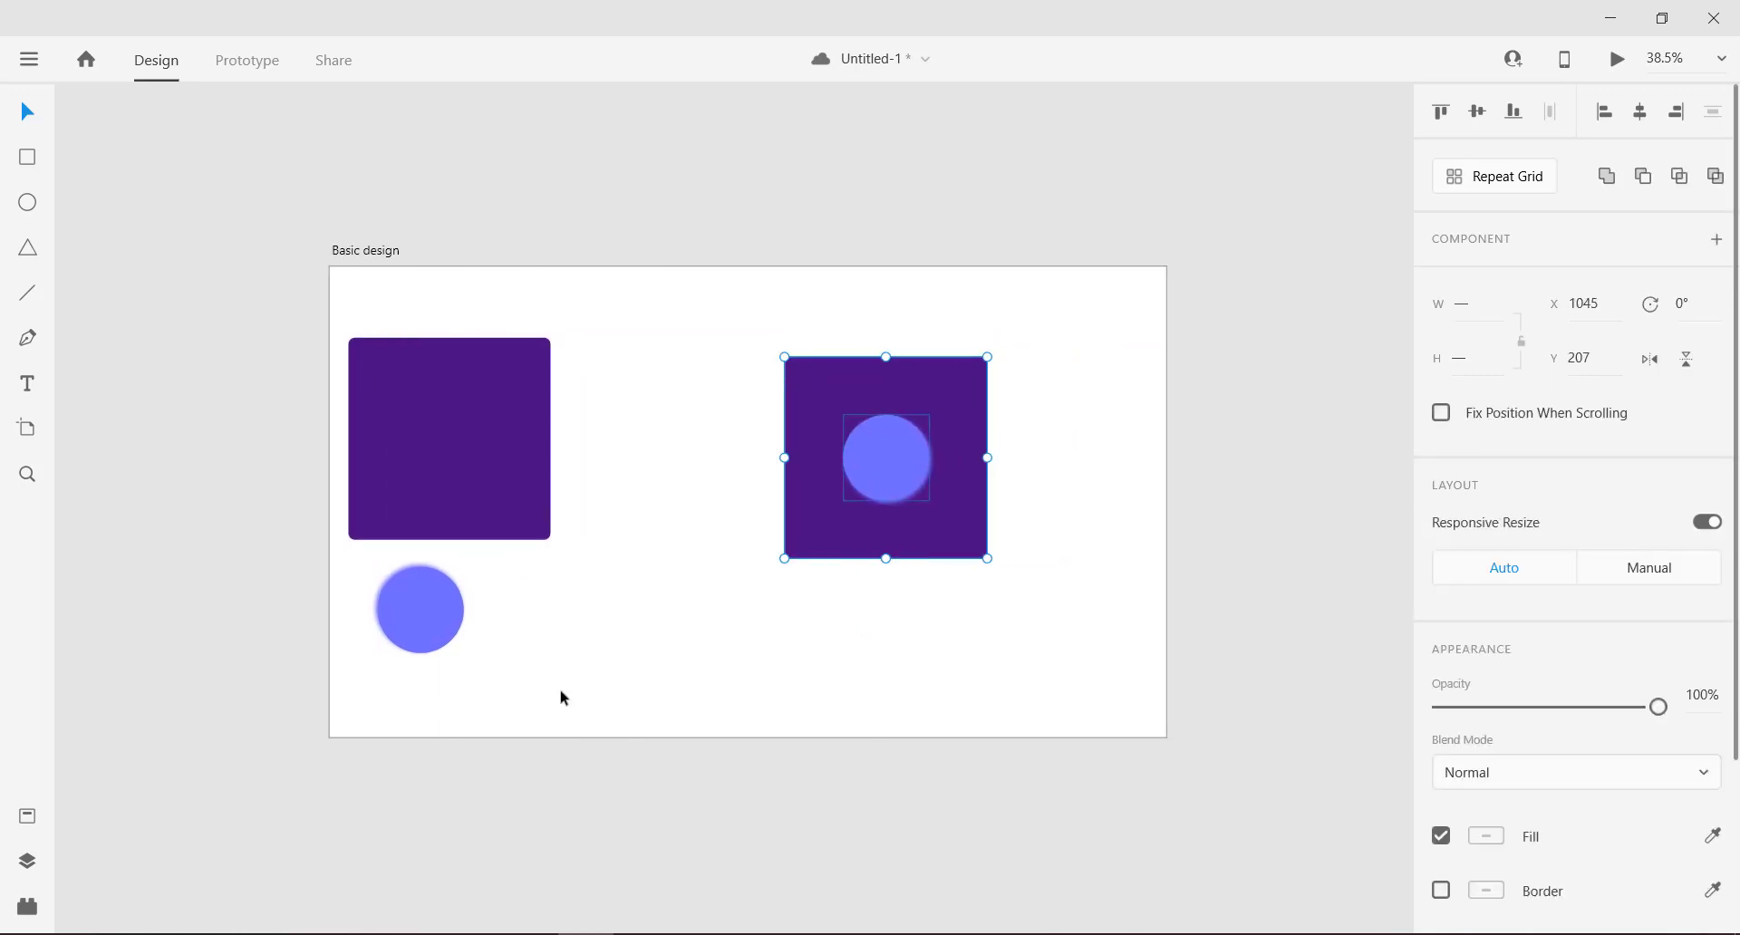
Step: Move the duplicate square and the lower circle off the artboard onto the pasteboard at its left
{"action": "left_click_drag", "start_coordinate": [560, 693], "coordinate": [292, 446]}
{"action": "left_click_drag", "start_coordinate": [413, 439], "coordinate": [149, 430]}
{"action": "left_click", "coordinate": [475, 556]}
Step: Move the circle out to the left of the square and unite both shapes with Add
{"action": "left_click_drag", "start_coordinate": [688, 364], "coordinate": [990, 620]}
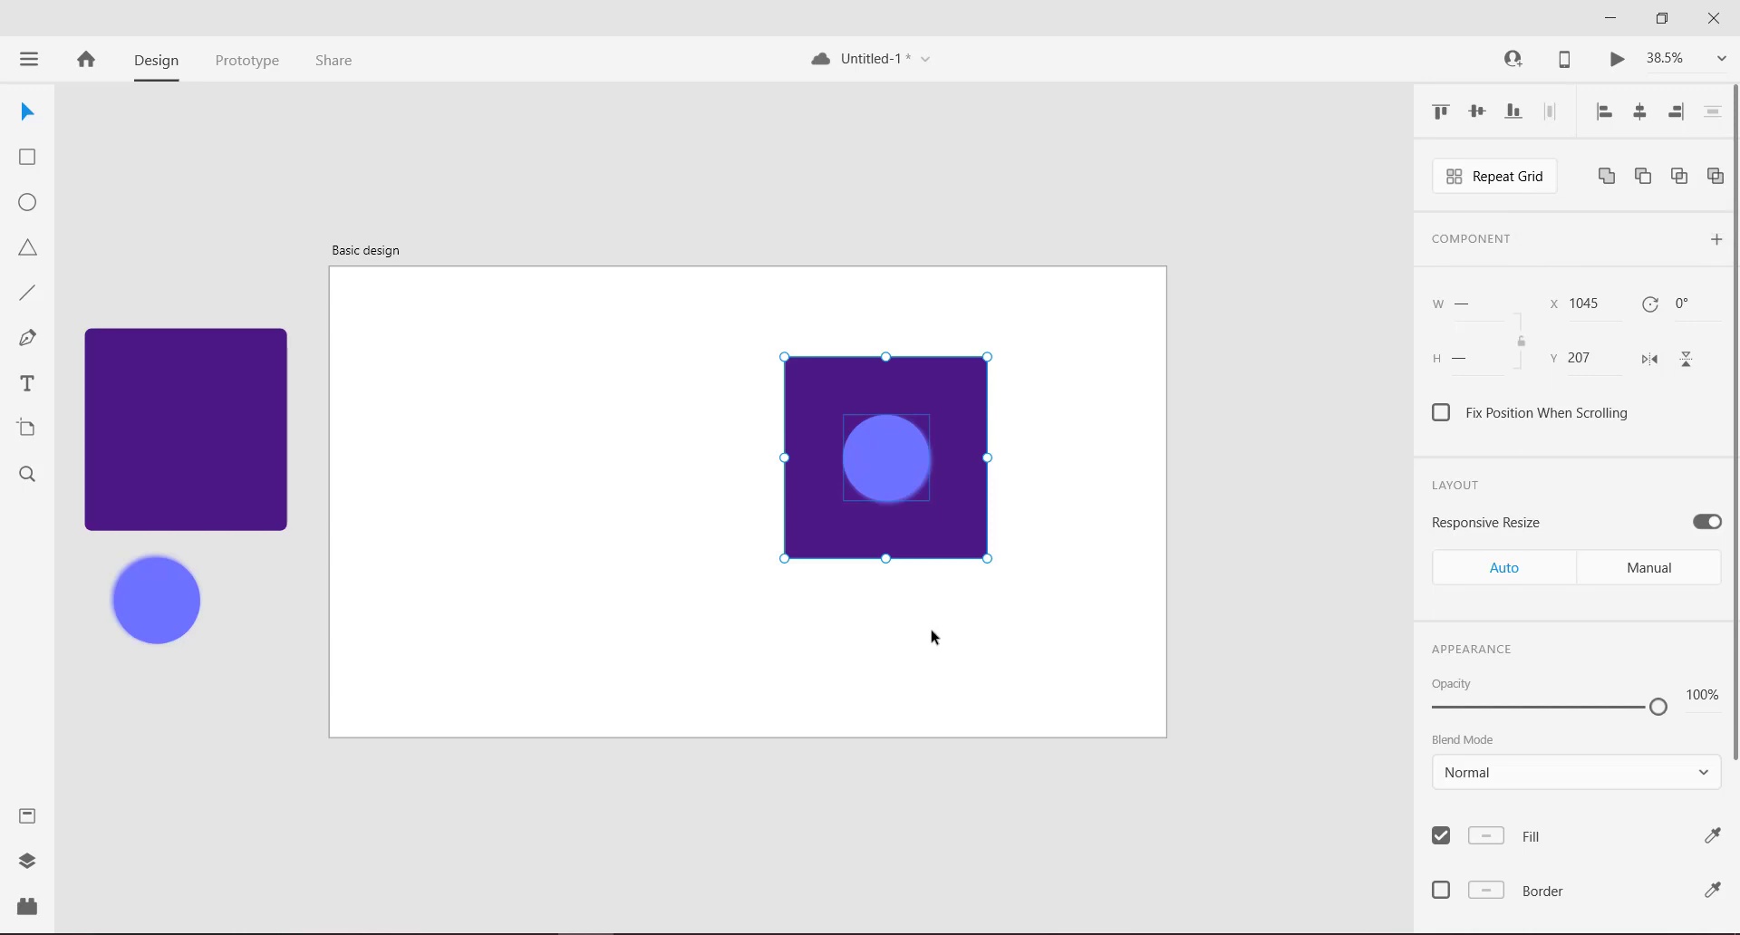
{"action": "left_click_drag", "start_coordinate": [888, 464], "coordinate": [669, 479]}
{"action": "left_click_drag", "start_coordinate": [897, 665], "coordinate": [605, 472]}
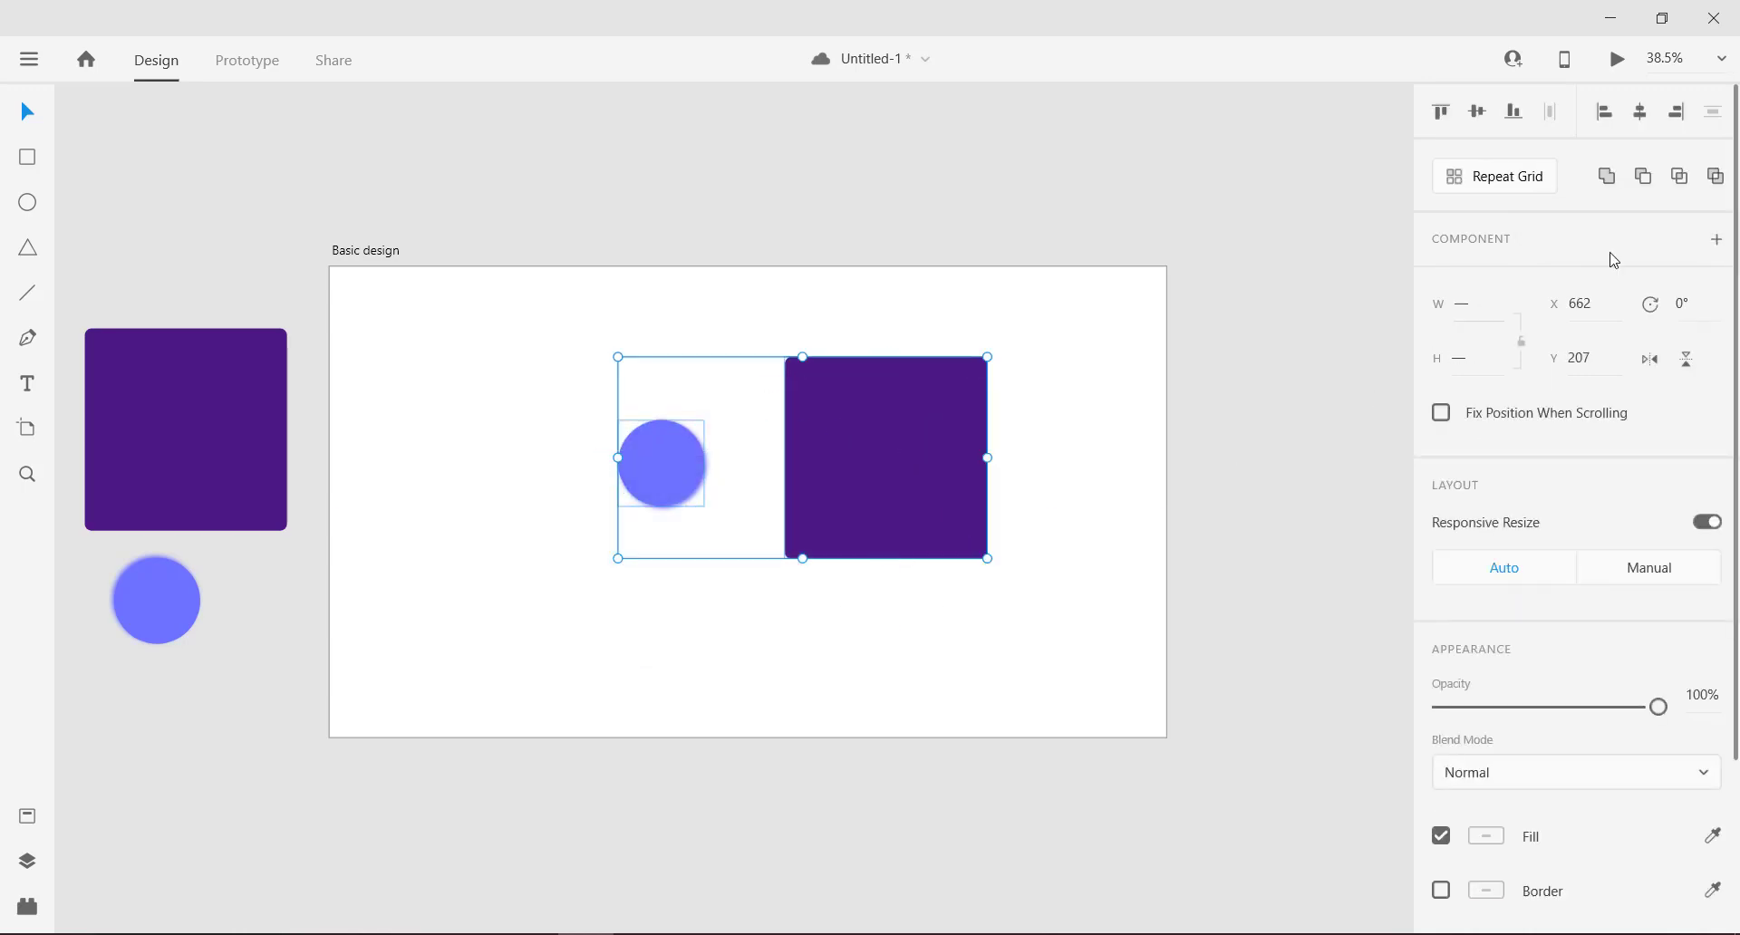
{"action": "left_click", "coordinate": [1607, 176]}
{"action": "left_click", "coordinate": [1106, 669]}
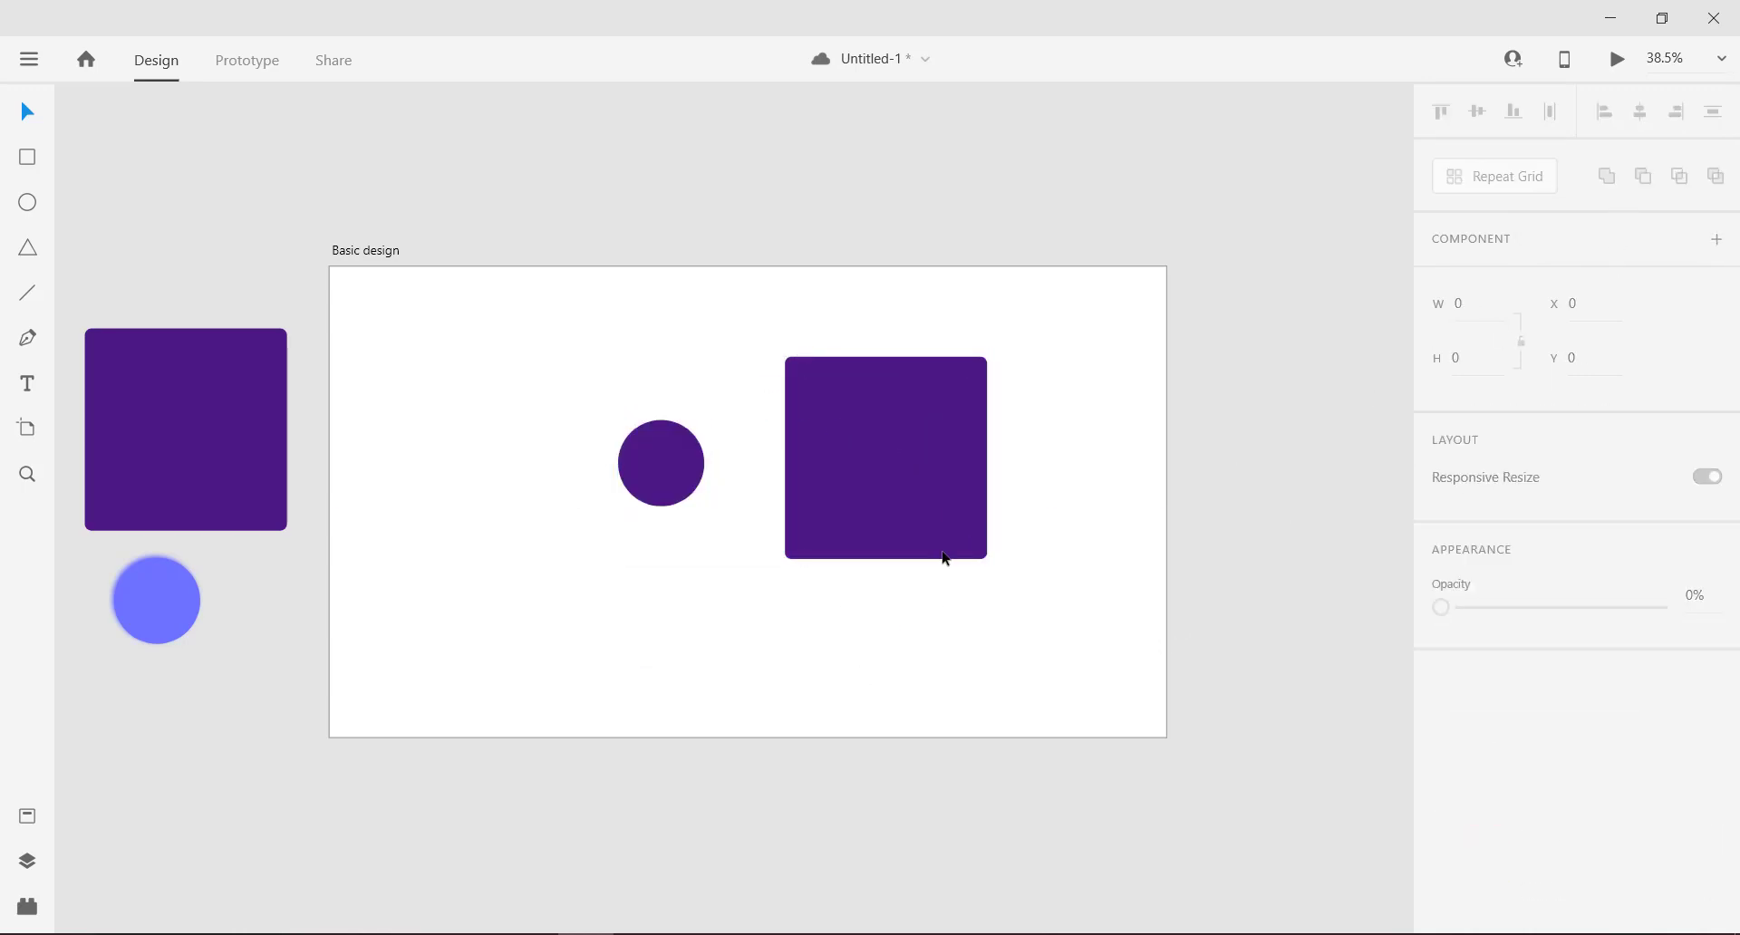
Step: Try moving the united shape to the left, and undo both that move and the Add operation
{"action": "left_click_drag", "start_coordinate": [868, 477], "coordinate": [922, 475]}
{"action": "left_click", "coordinate": [562, 578]}
{"action": "left_click_drag", "start_coordinate": [726, 467], "coordinate": [522, 466]}
{"action": "left_click", "coordinate": [593, 526]}
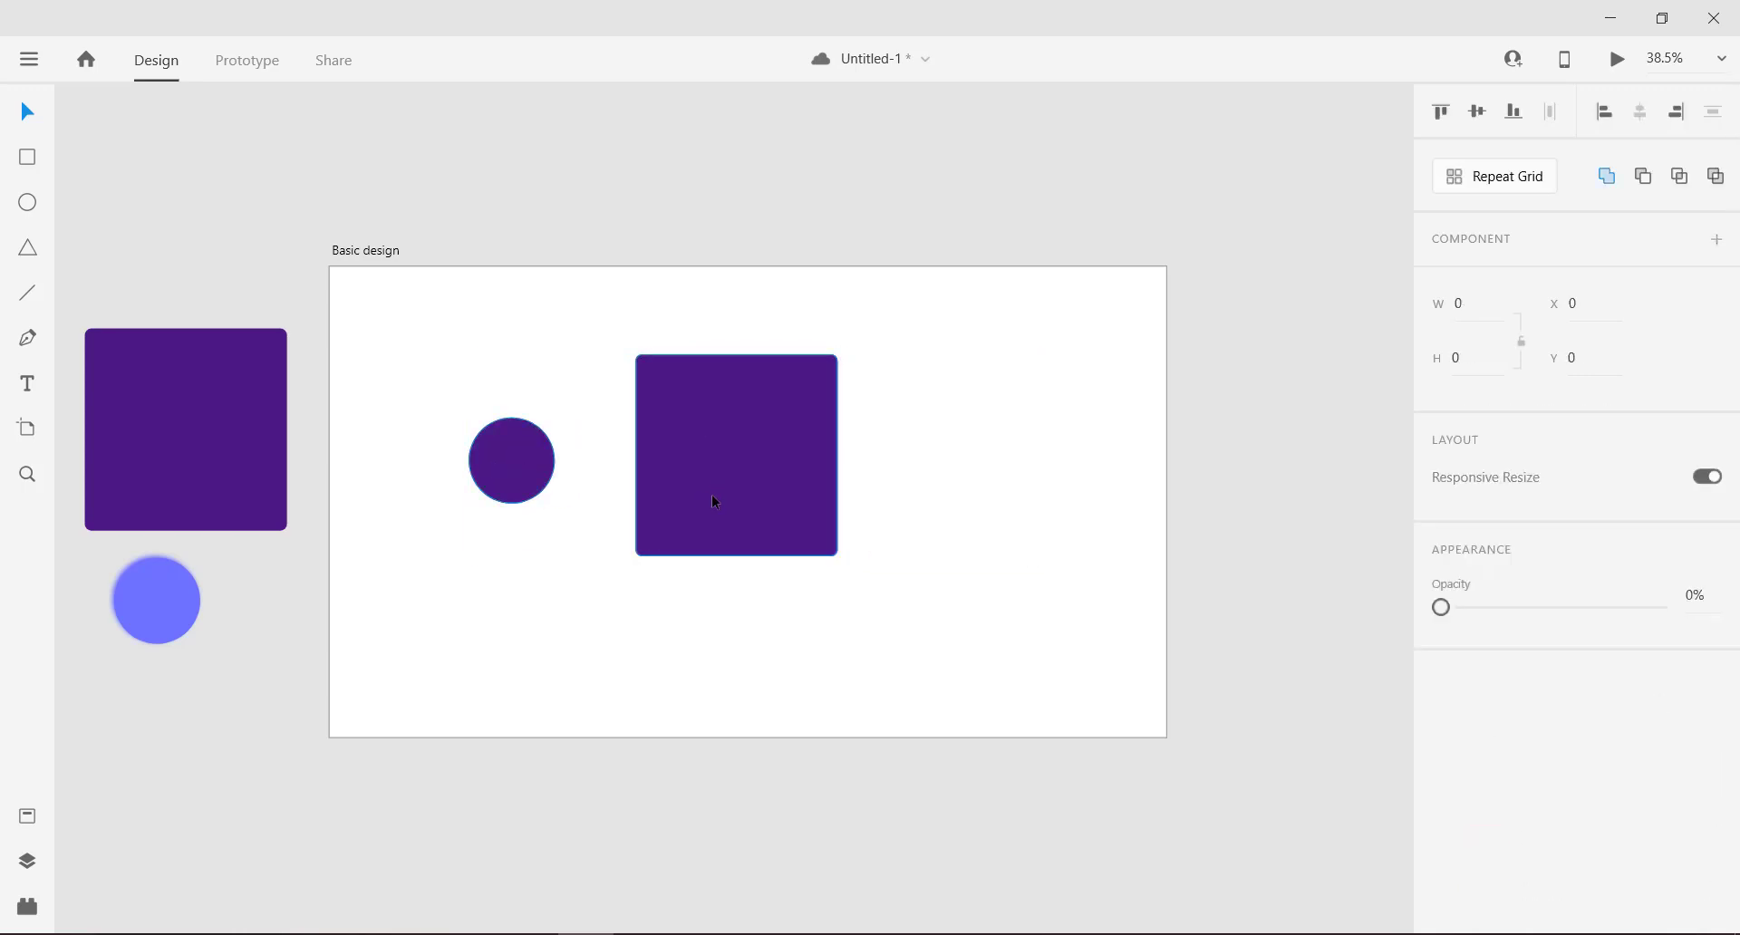
{"action": "key", "text": "ctrl+z"}
{"action": "key", "text": "ctrl+z"}
{"action": "key", "text": "ctrl+z"}
{"action": "key", "text": "ctrl+z"}
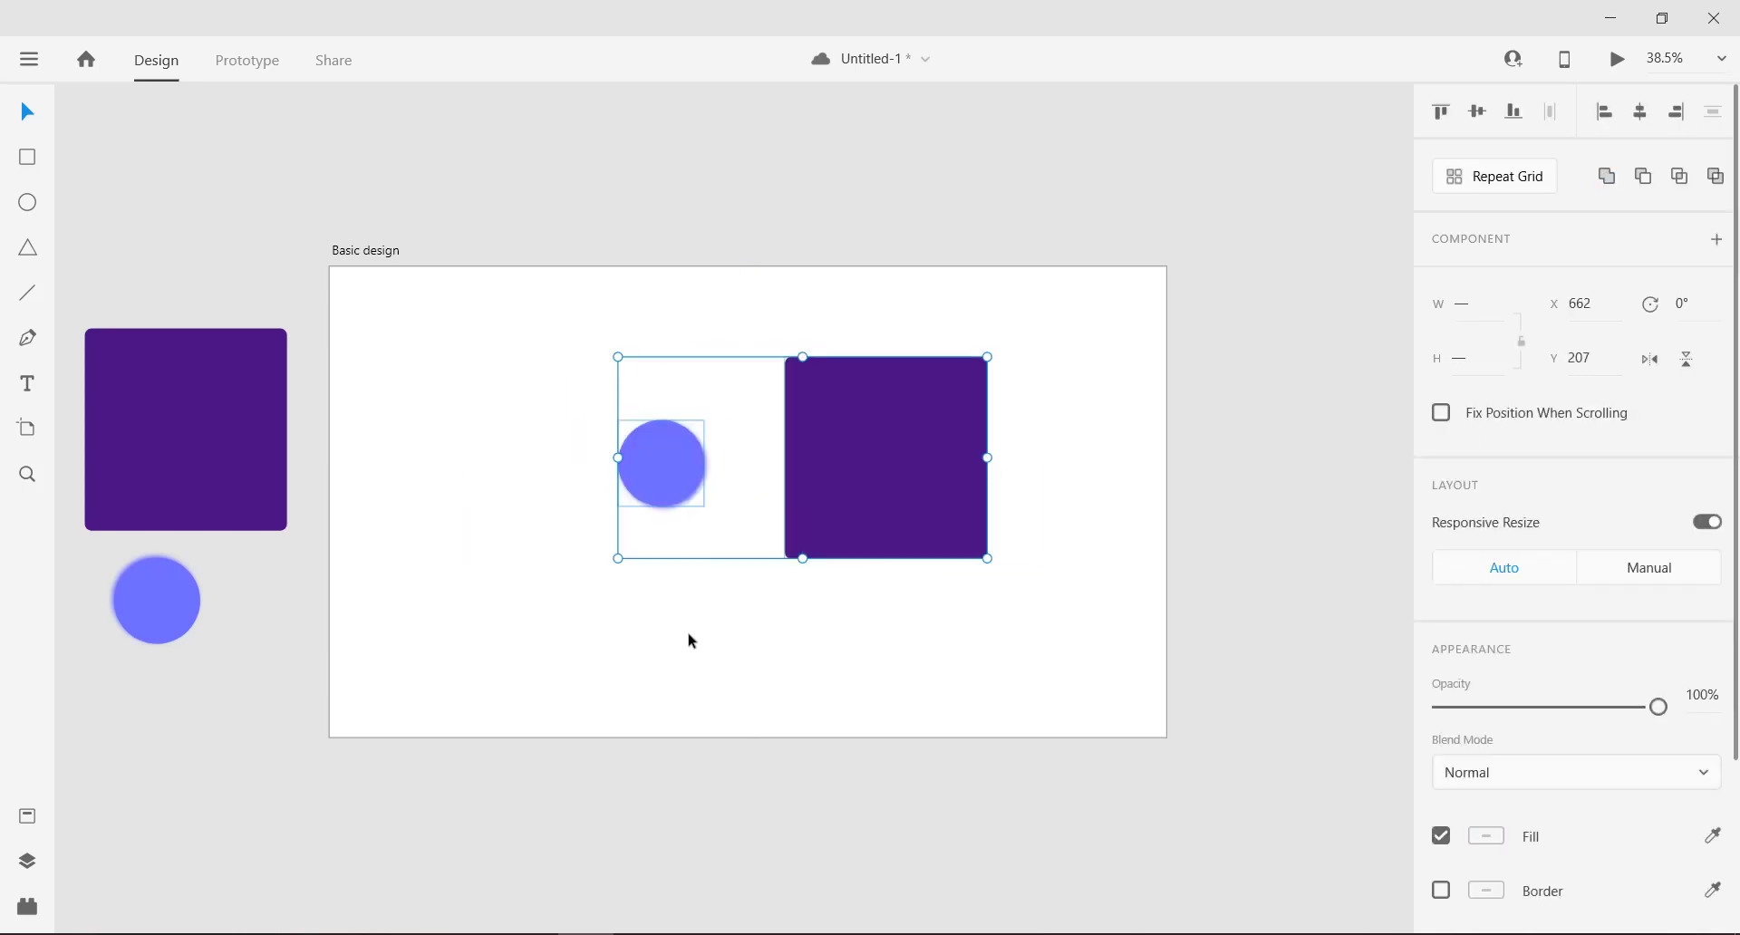
Step: Move the circle so it overlaps the square's left edge at about X 960, and align both shapes to their vertical middle
{"action": "left_click", "coordinate": [691, 641]}
{"action": "left_click_drag", "start_coordinate": [671, 465], "coordinate": [795, 465]}
{"action": "left_click", "coordinate": [694, 392]}
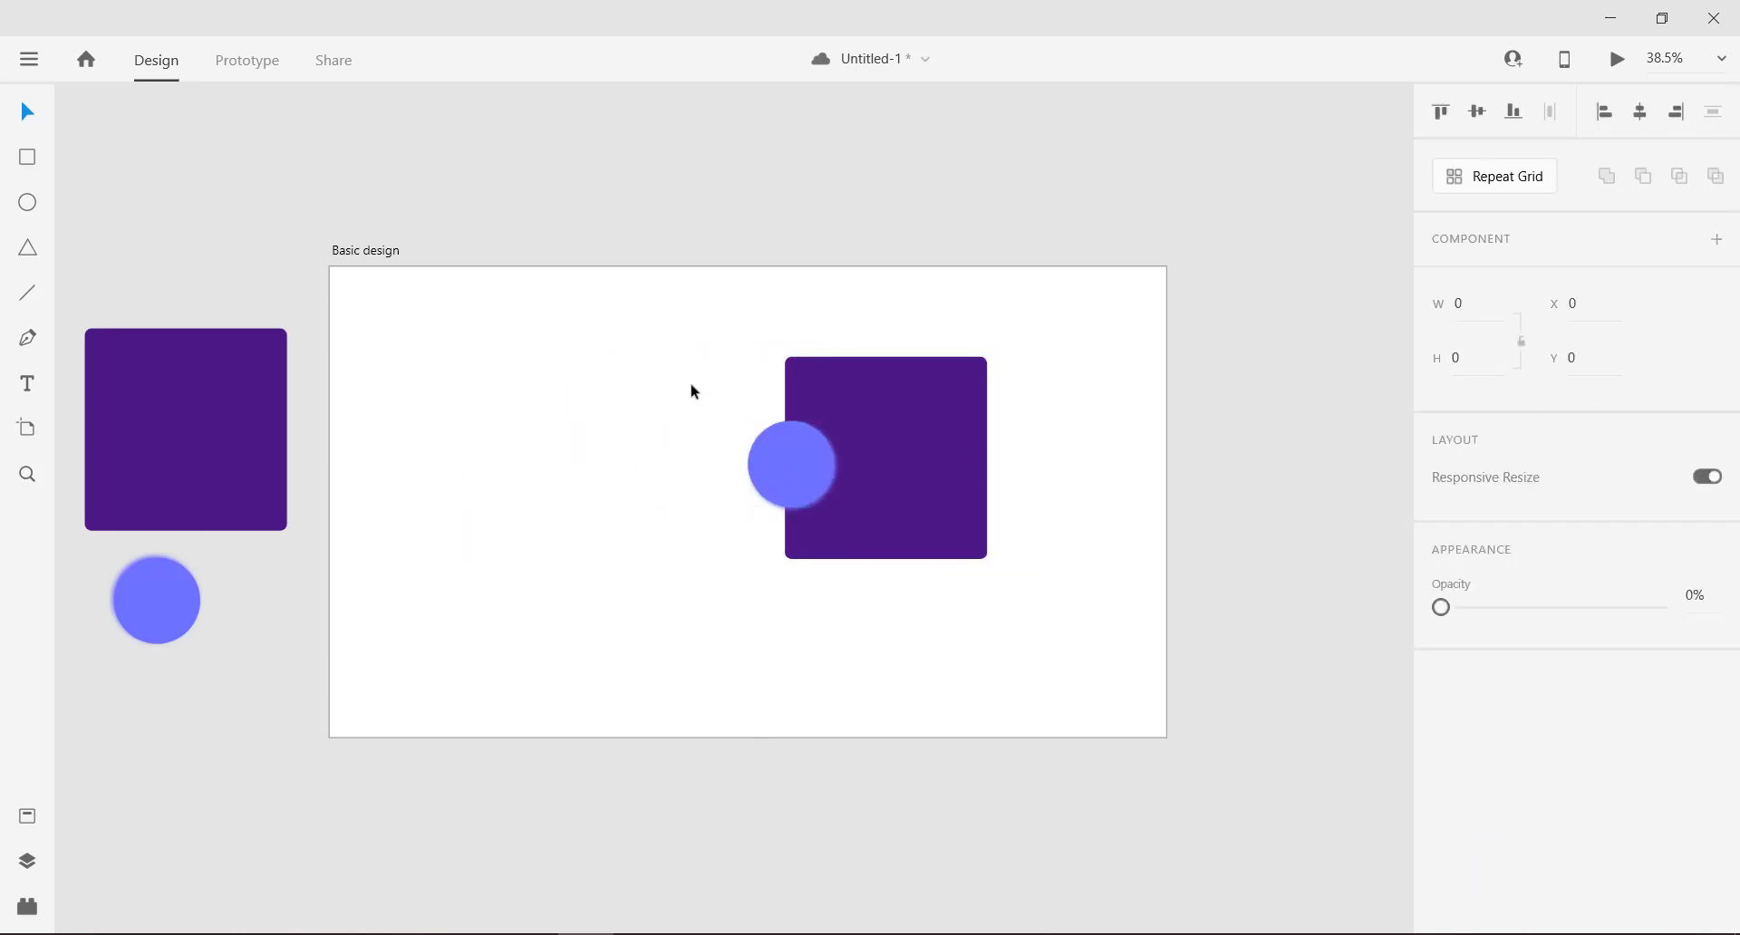
{"action": "left_click_drag", "start_coordinate": [694, 392], "coordinate": [843, 580]}
{"action": "left_click", "coordinate": [1476, 112]}
{"action": "left_click", "coordinate": [1206, 506]}
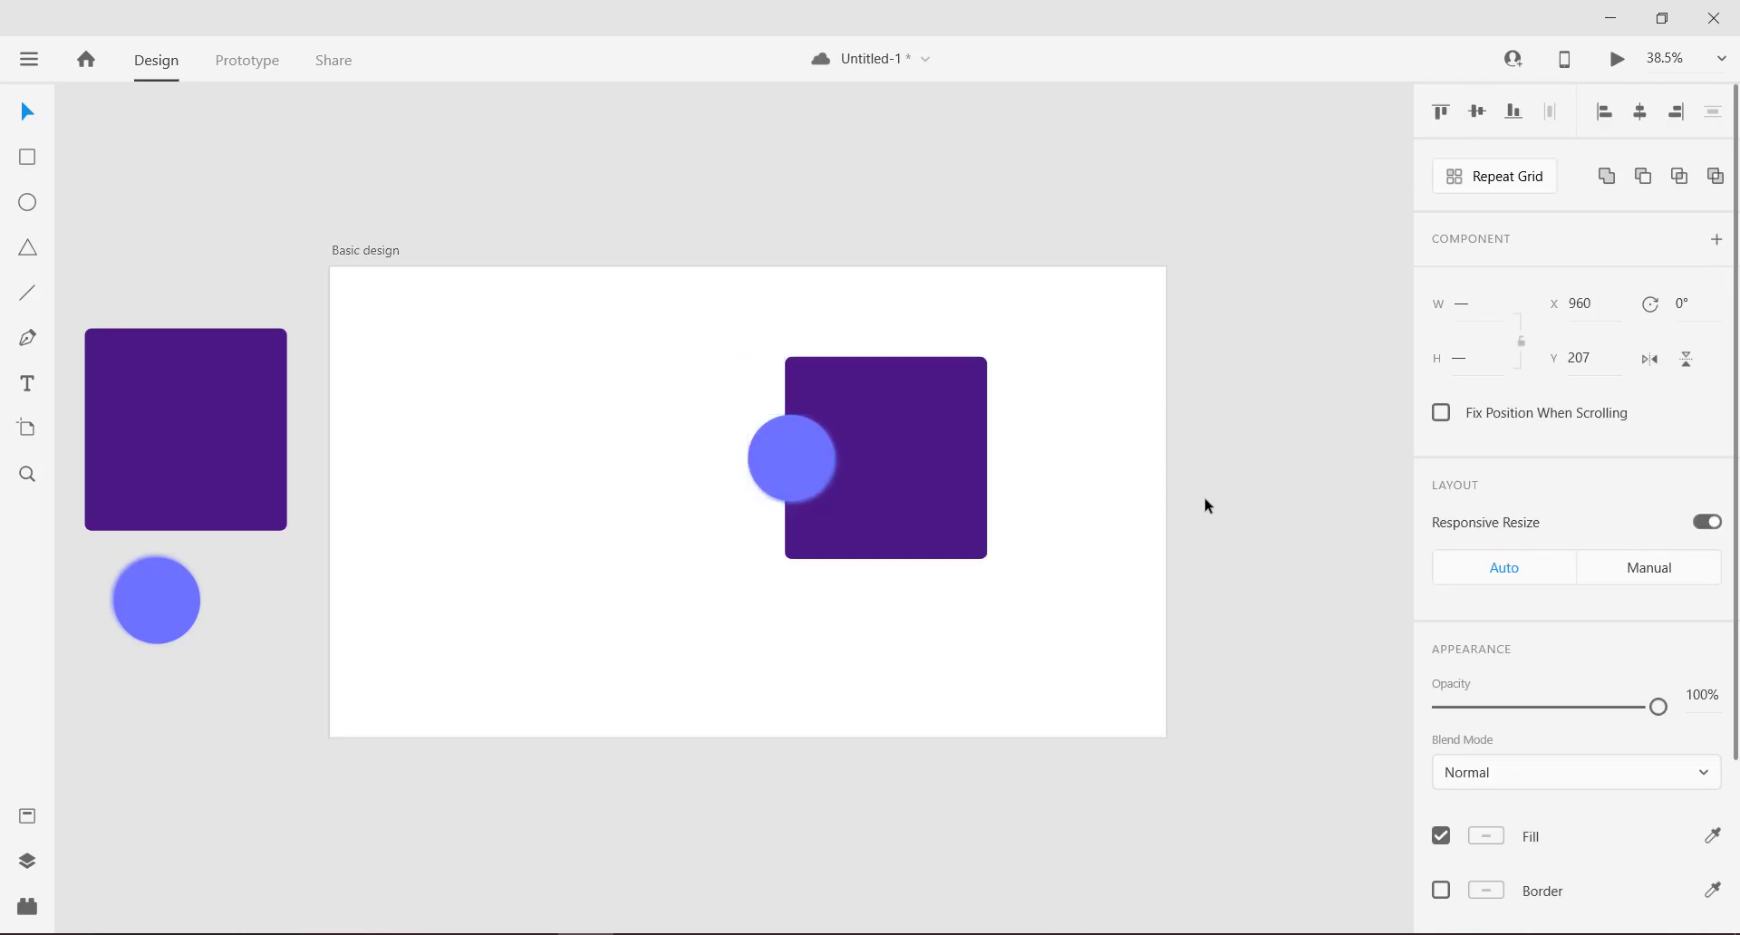
Step: Try cutting the circle out of the square with Subtract, and undo the operation
{"action": "left_click_drag", "start_coordinate": [1038, 588], "coordinate": [741, 388]}
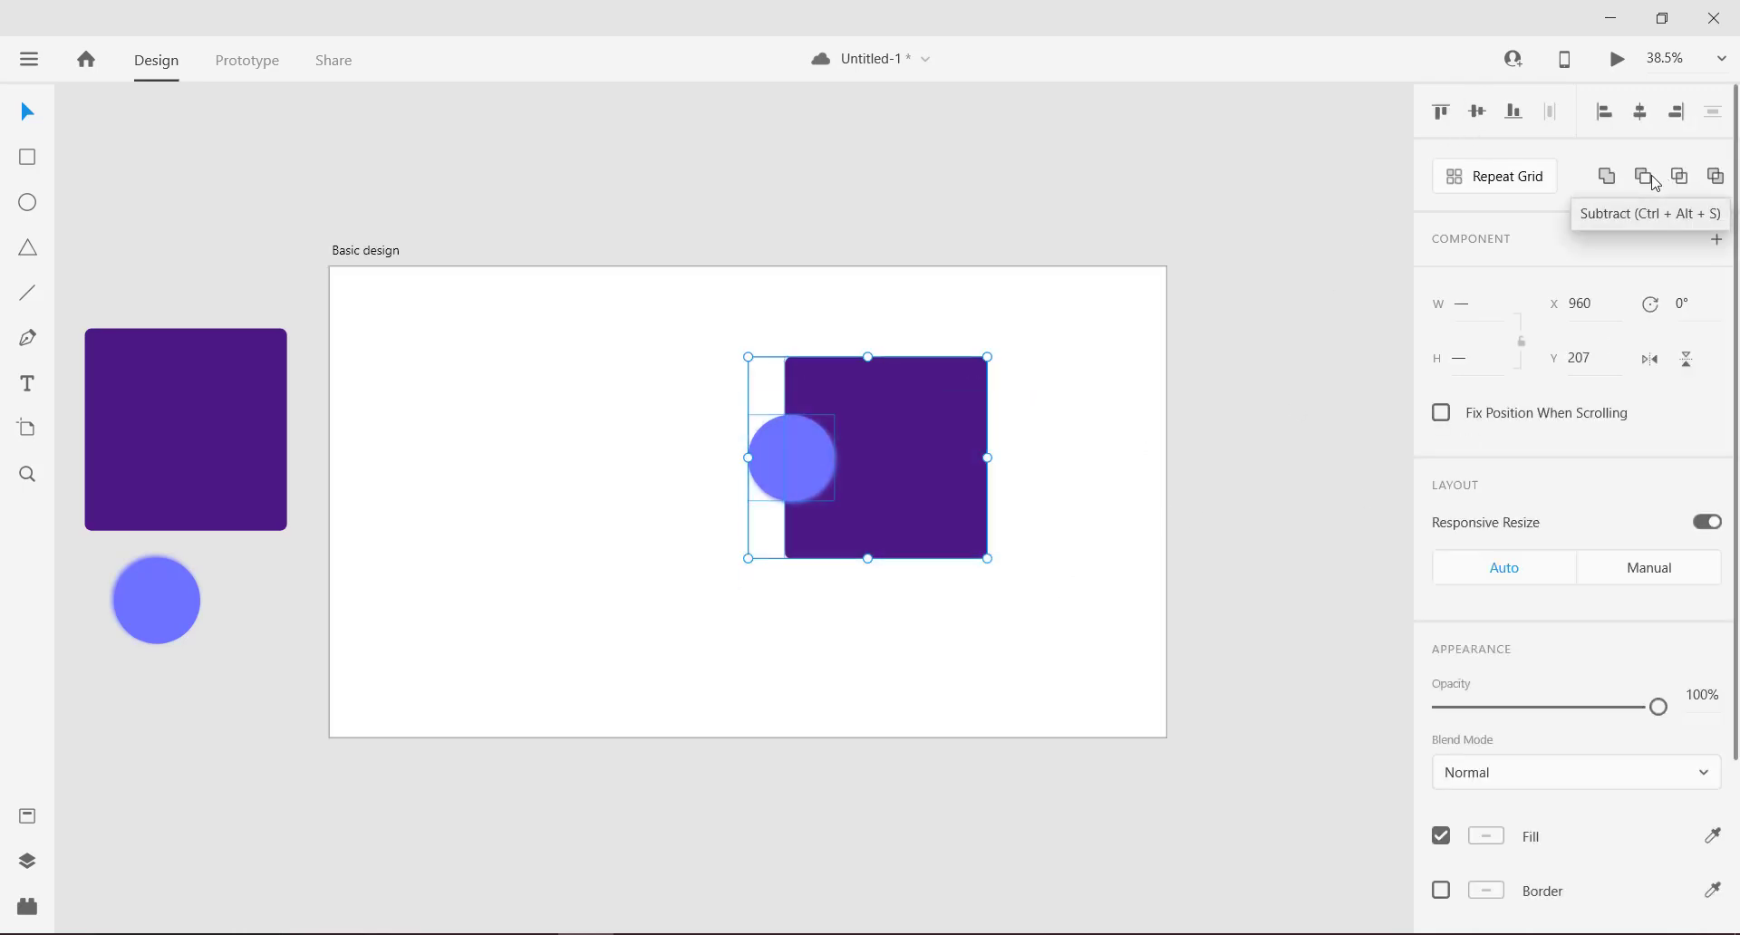
{"action": "left_click", "coordinate": [1645, 178]}
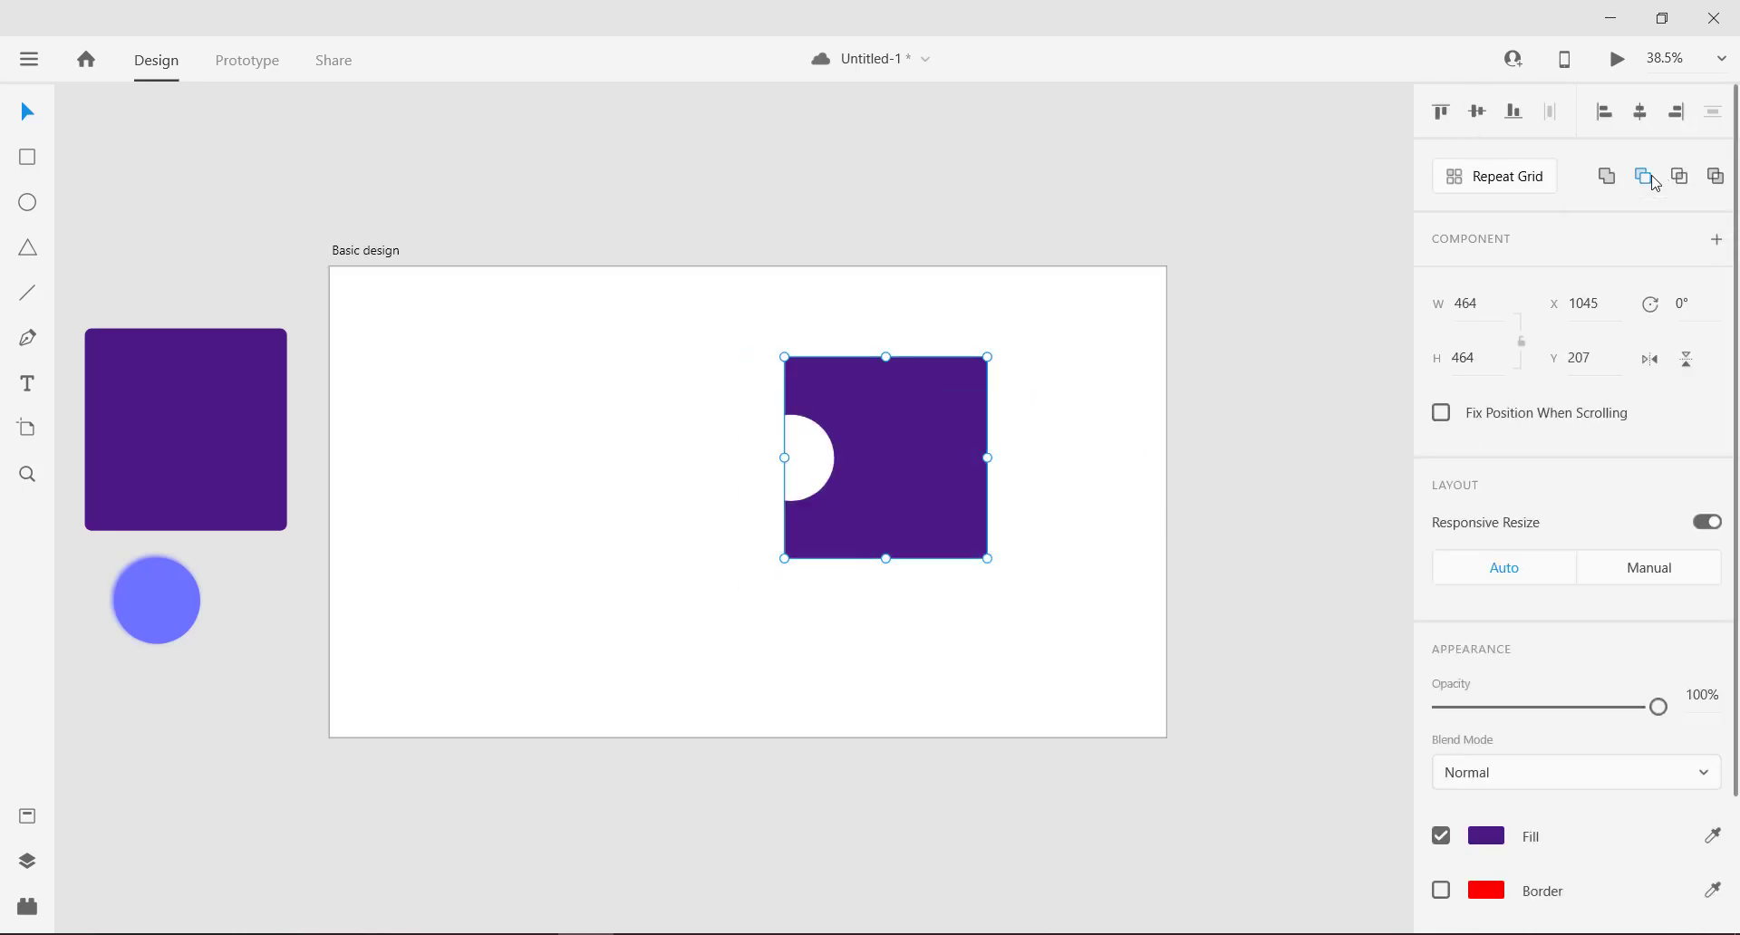
{"action": "left_click", "coordinate": [869, 435]}
{"action": "left_click", "coordinate": [764, 475]}
{"action": "key", "text": "ctrl+z"}
{"action": "left_click", "coordinate": [835, 634]}
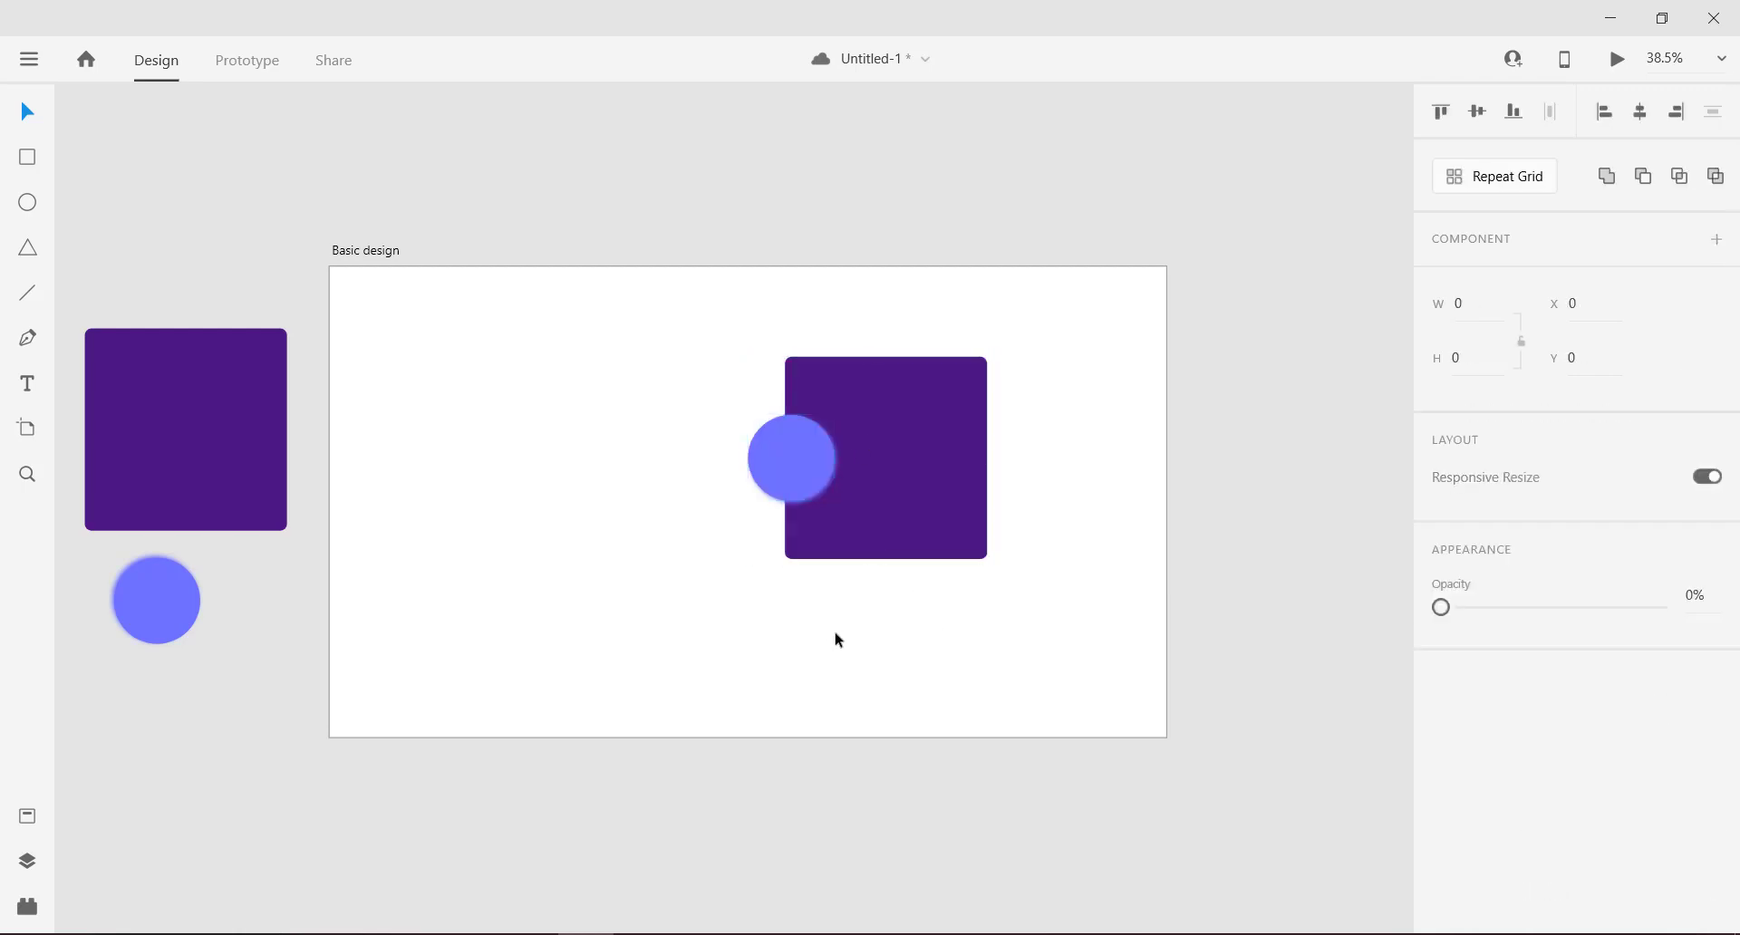
Step: Try keeping only the overlap of the circle and square with Intersect, and undo the operation
{"action": "left_click_drag", "start_coordinate": [1039, 598], "coordinate": [743, 351]}
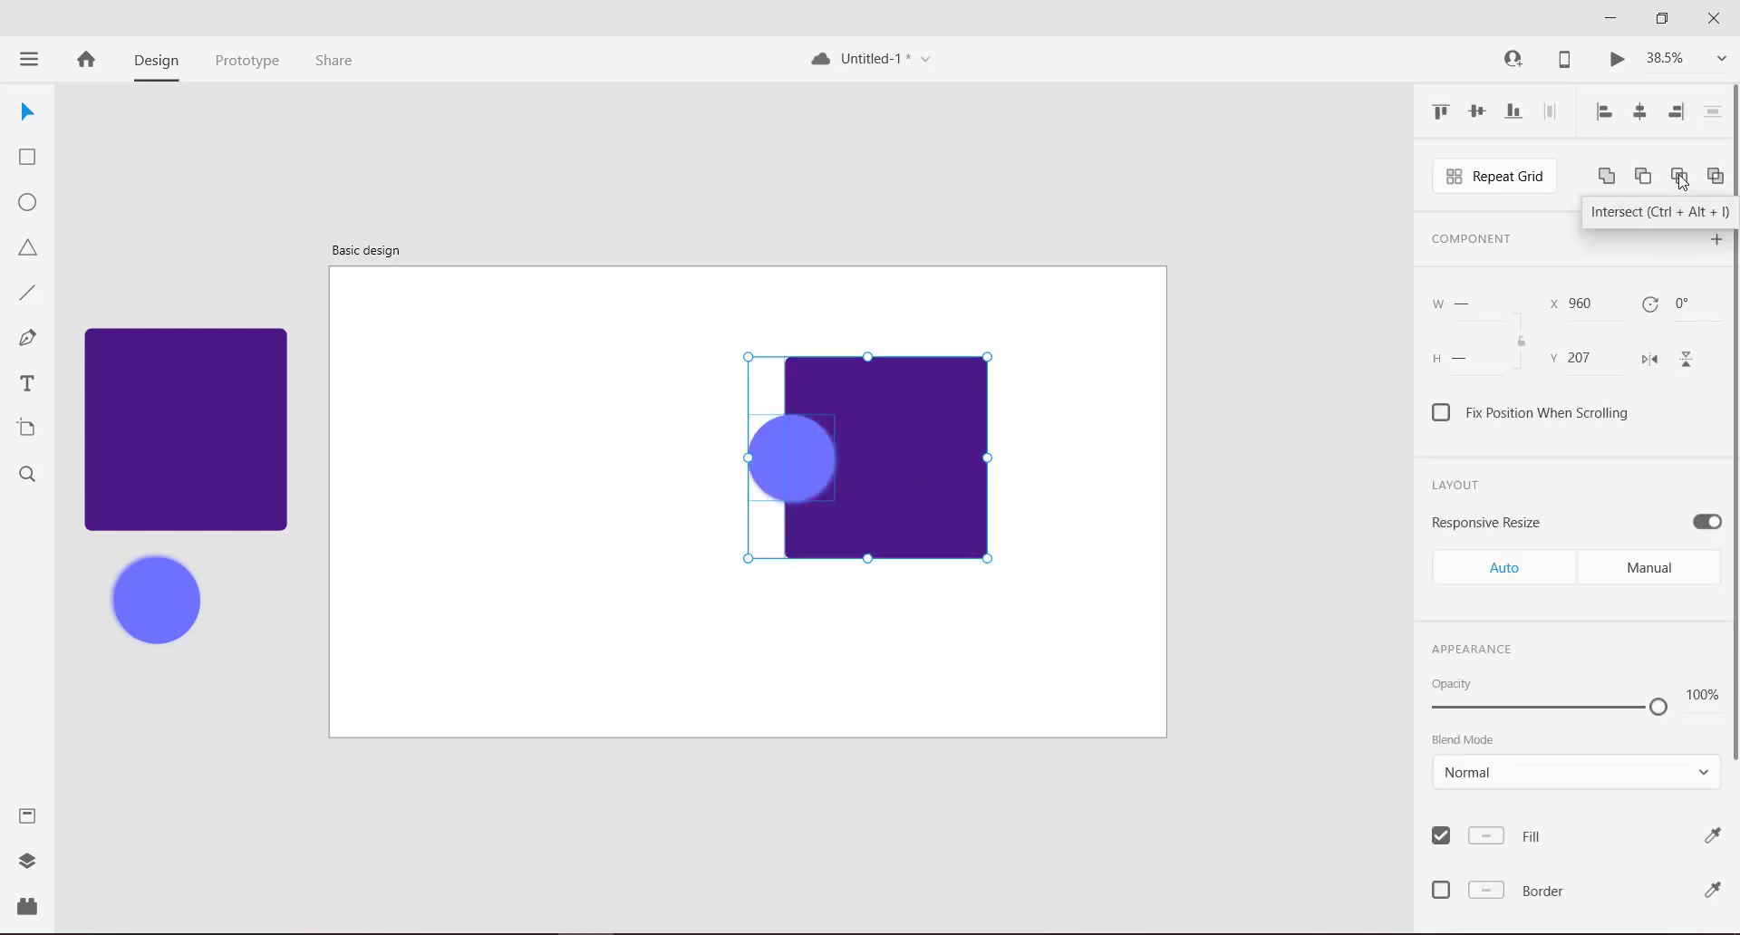
{"action": "left_click", "coordinate": [1682, 181]}
{"action": "left_click", "coordinate": [879, 497]}
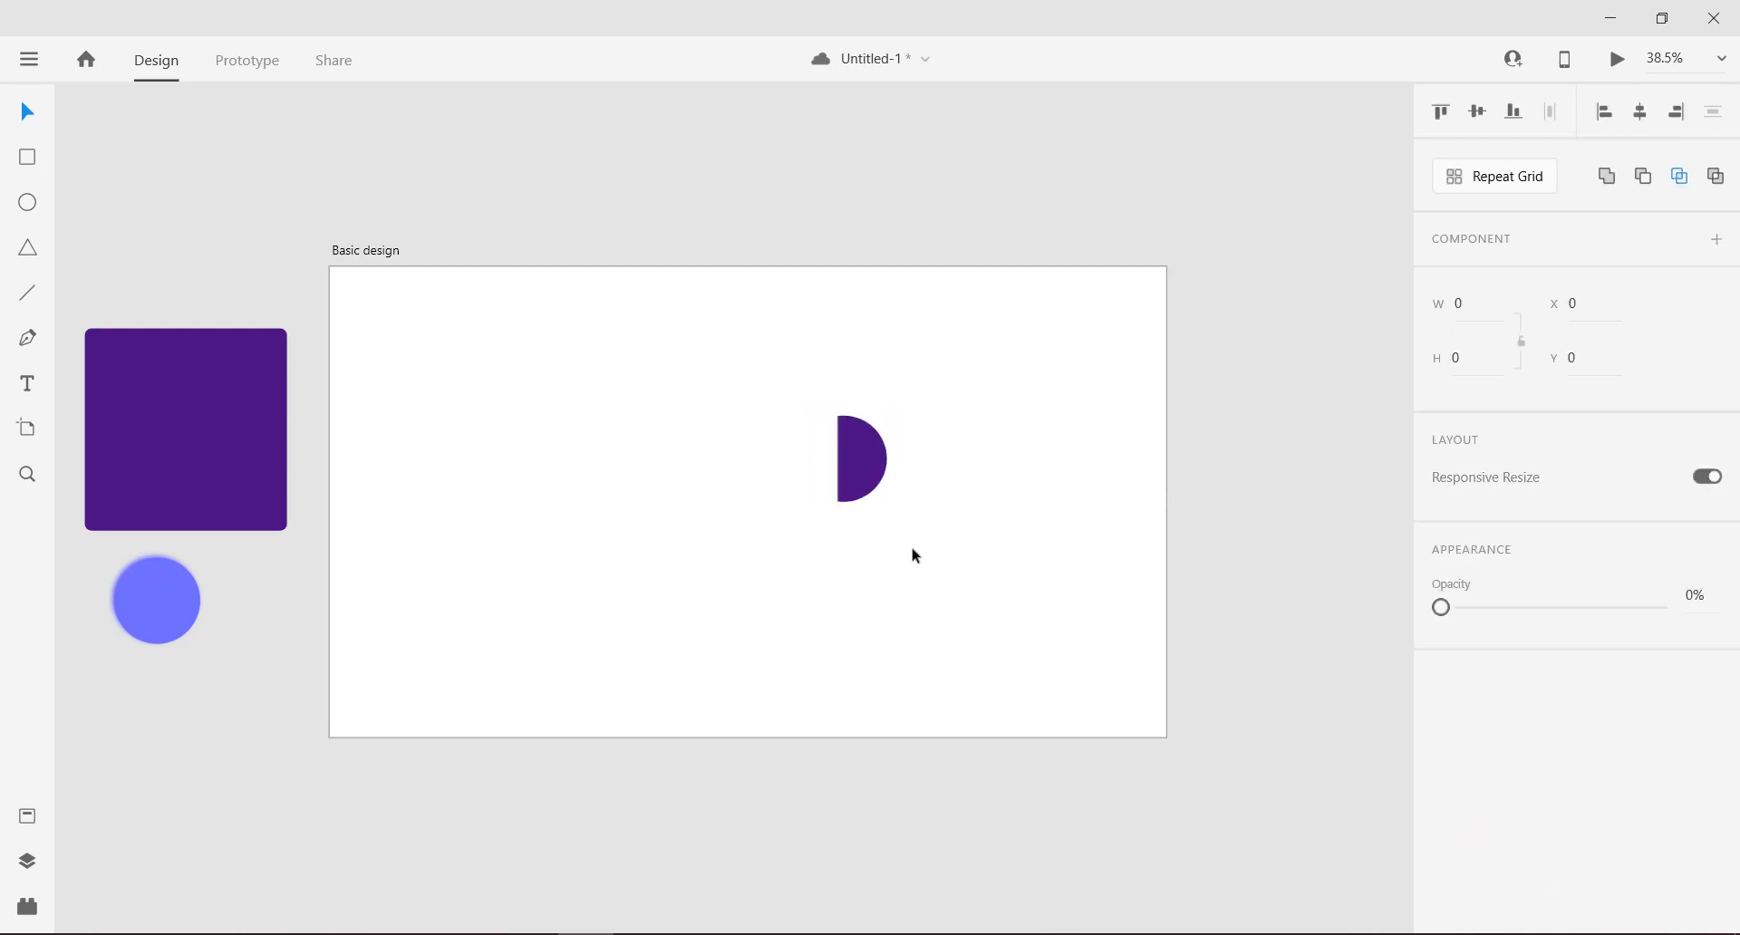
{"action": "key", "text": "ctrl+z"}
{"action": "key", "text": "ctrl+z"}
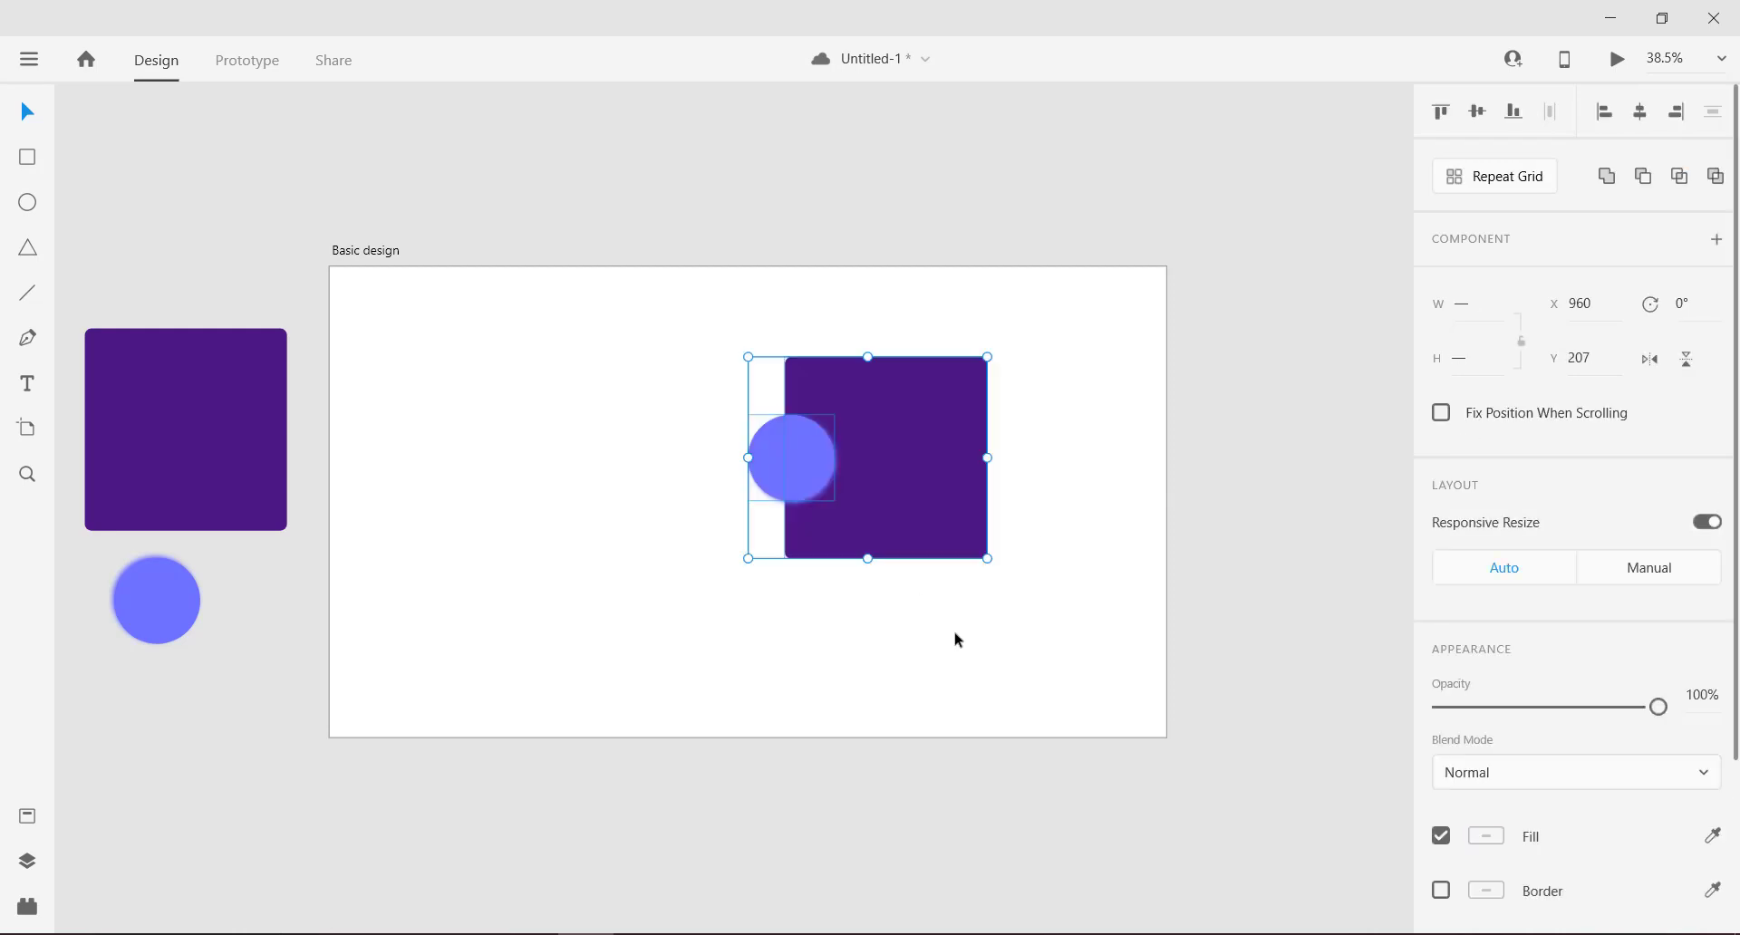
Step: Combine the circle and square with Exclude Overlap, and move the combined shape up and to the left
{"action": "left_click", "coordinate": [1718, 187]}
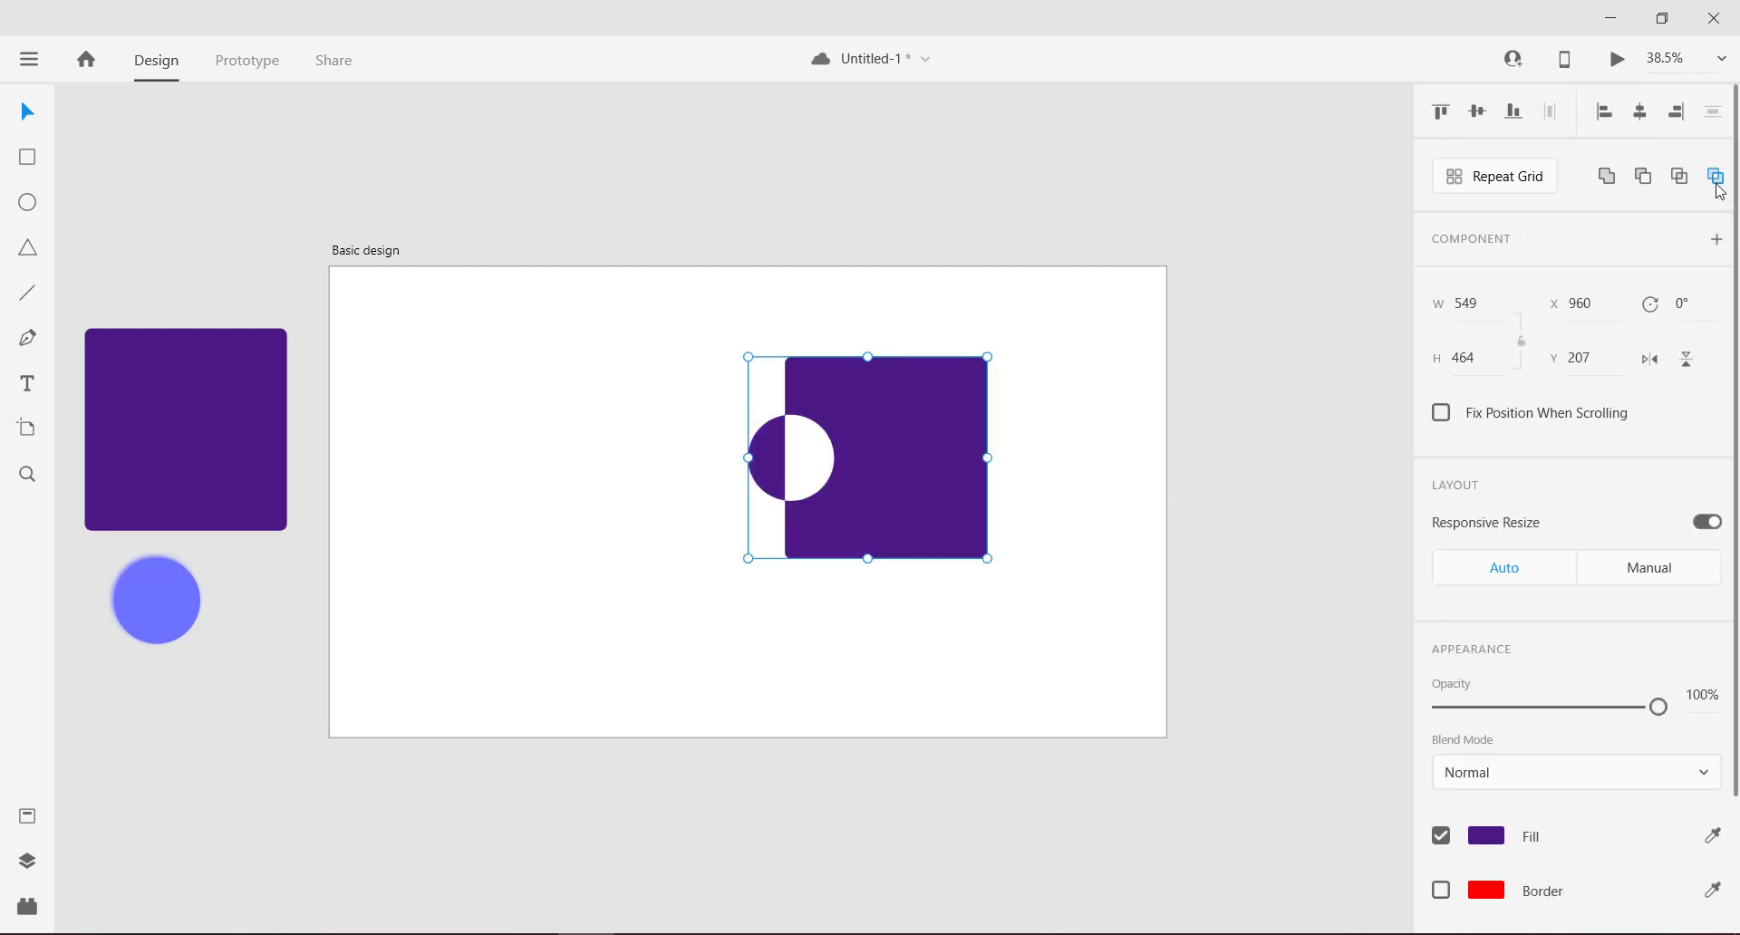
{"action": "left_click", "coordinate": [1072, 587]}
{"action": "left_click_drag", "start_coordinate": [978, 372], "coordinate": [826, 328]}
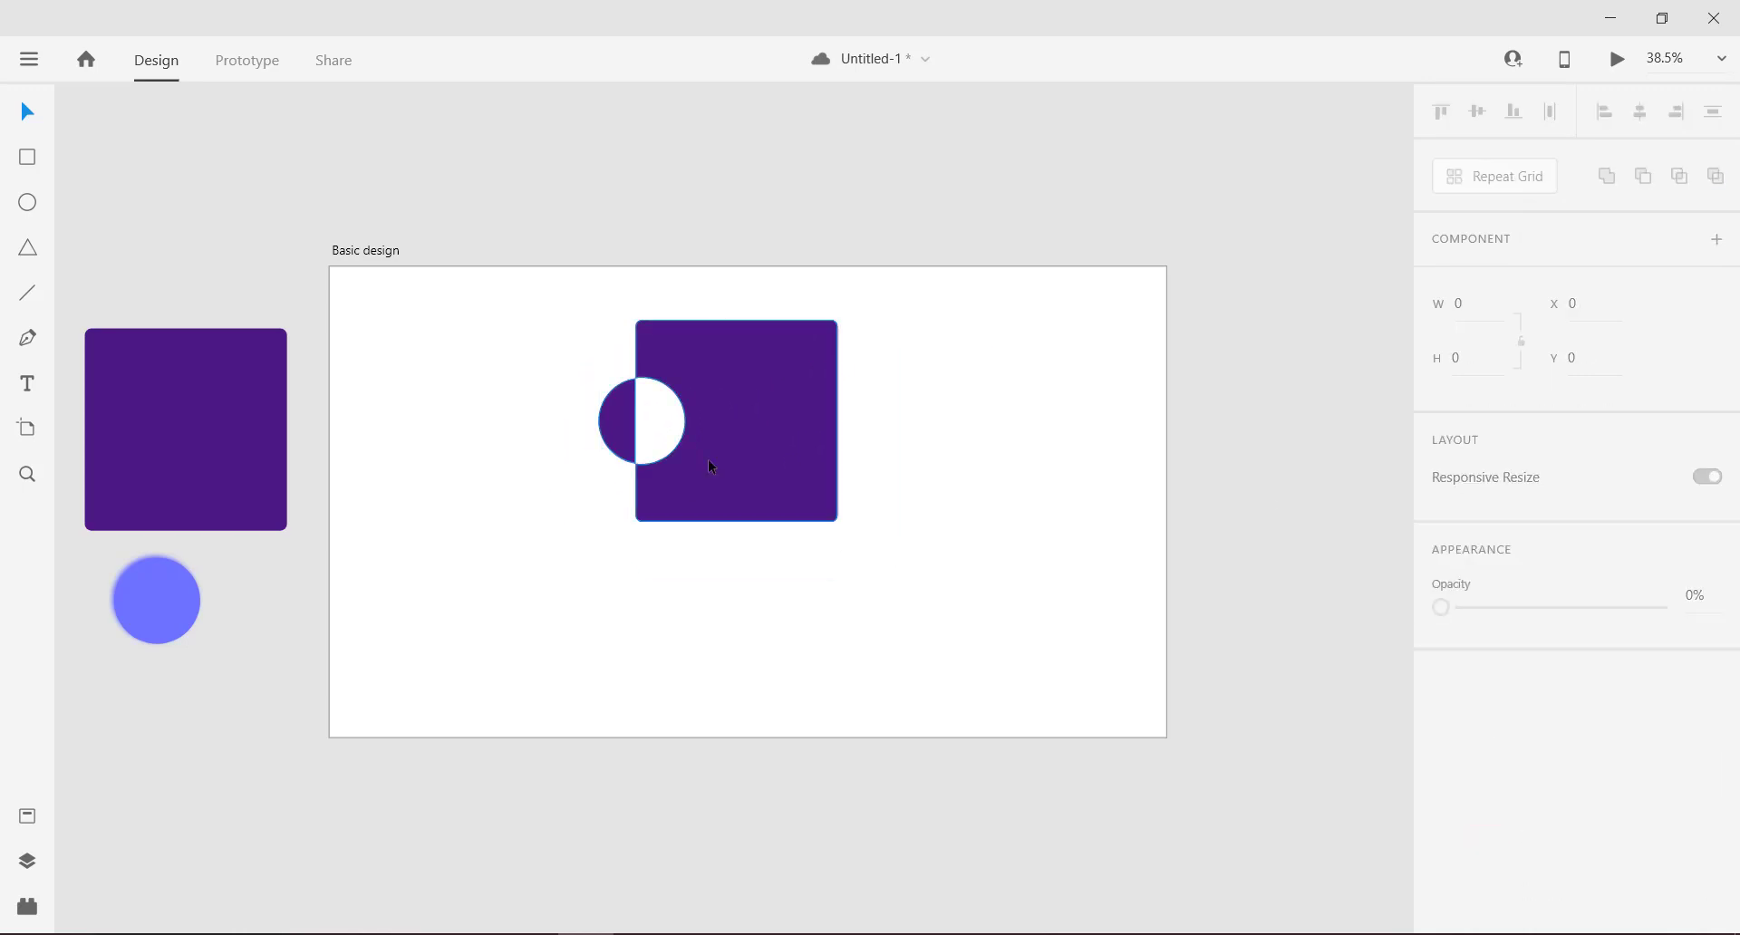
Step: Shift the circle inside the excluded shape for an overall width of about 563, and place the shape at about X 1046, Y 170
{"action": "double_click", "coordinate": [708, 458]}
{"action": "left_click", "coordinate": [901, 559]}
{"action": "double_click", "coordinate": [623, 433]}
{"action": "left_click_drag", "start_coordinate": [622, 433], "coordinate": [880, 496]}
{"action": "left_click", "coordinate": [551, 353]}
{"action": "left_click_drag", "start_coordinate": [629, 546], "coordinate": [730, 555]}
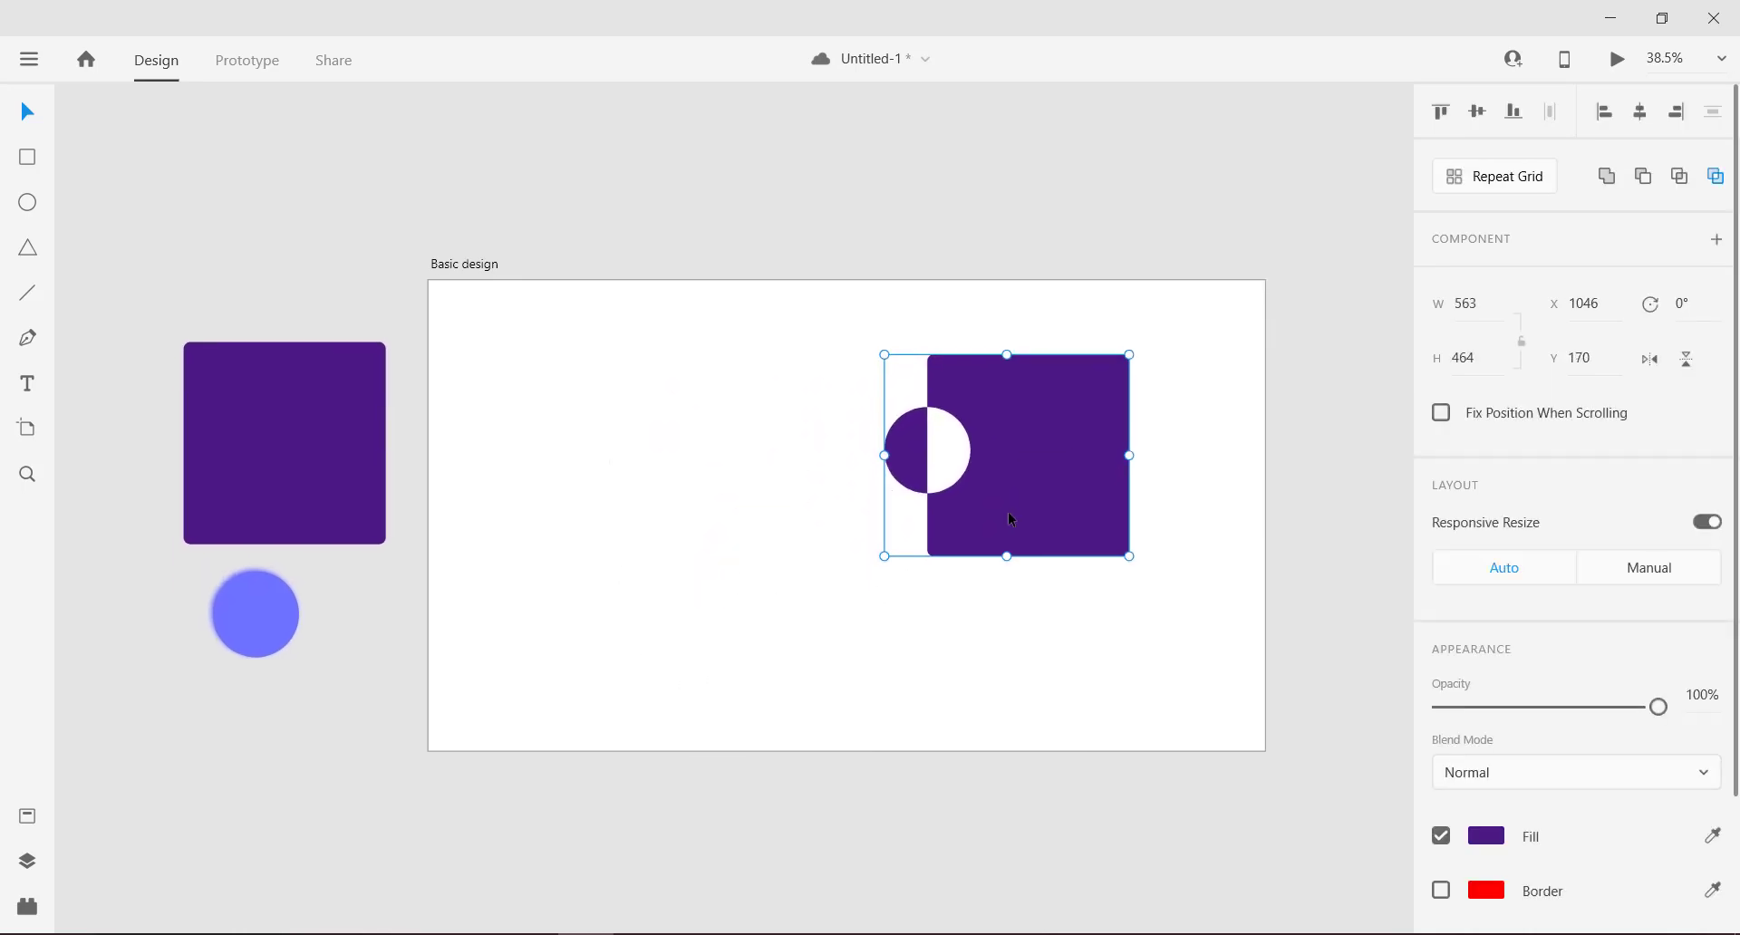
{"action": "left_click", "coordinate": [563, 652]}
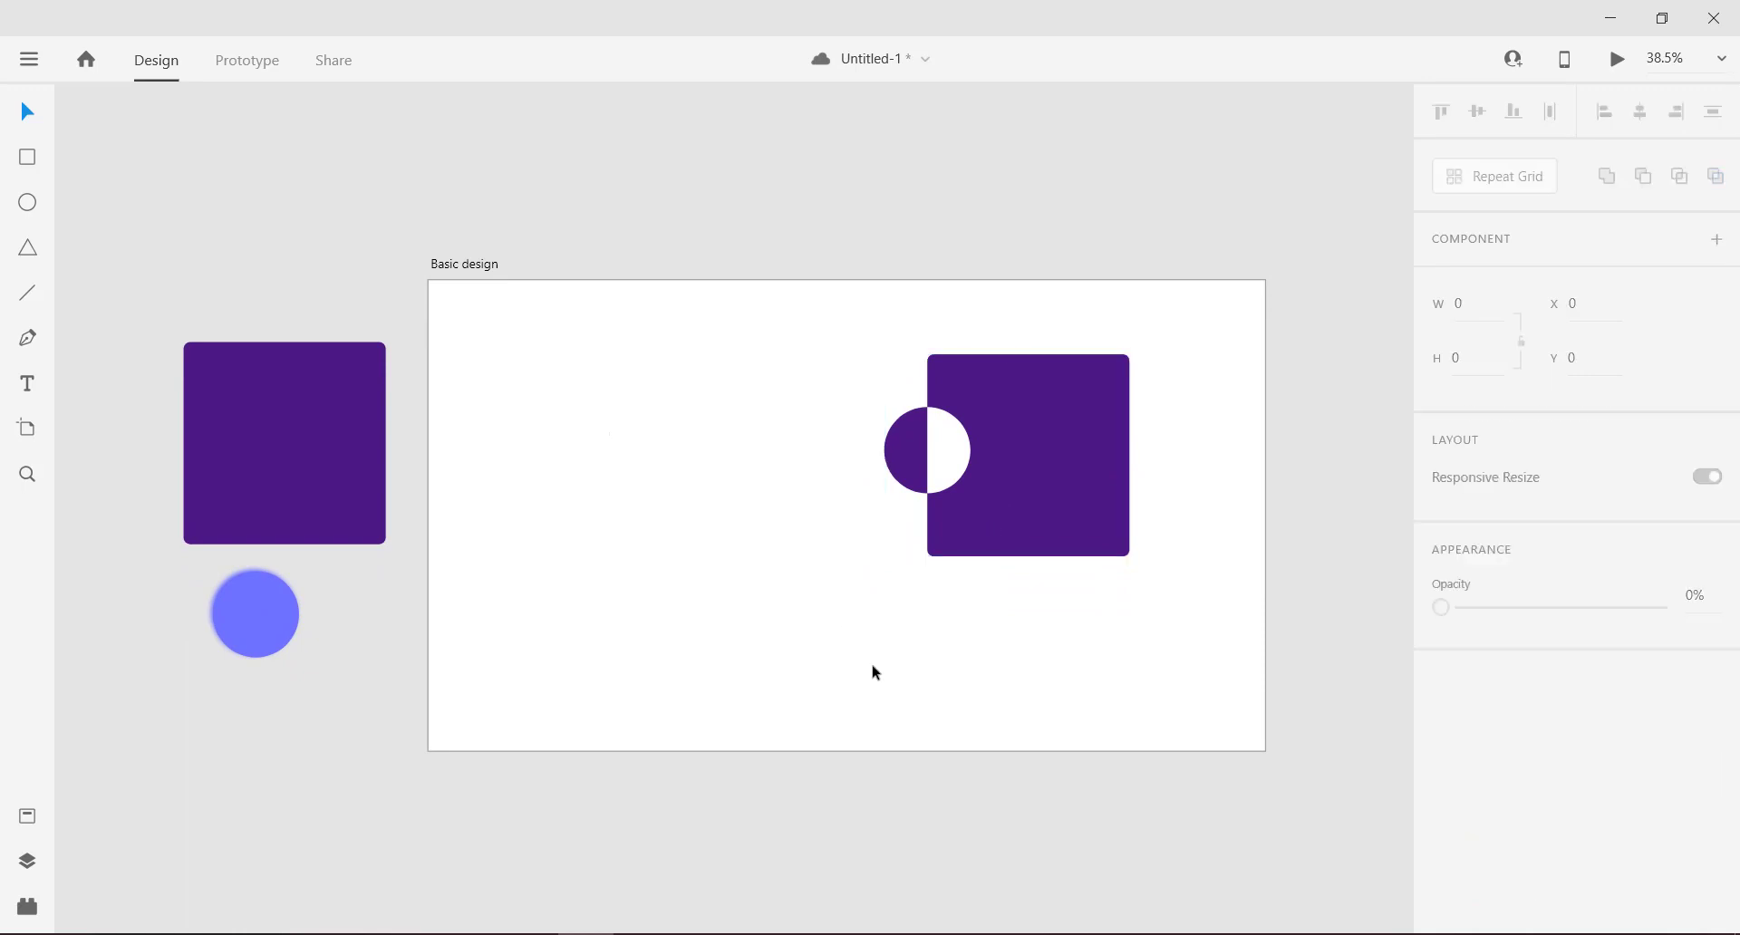
Step: Move the excluded shape off the artboard, above the purple square on the pasteboard
{"action": "left_click", "coordinate": [1010, 471]}
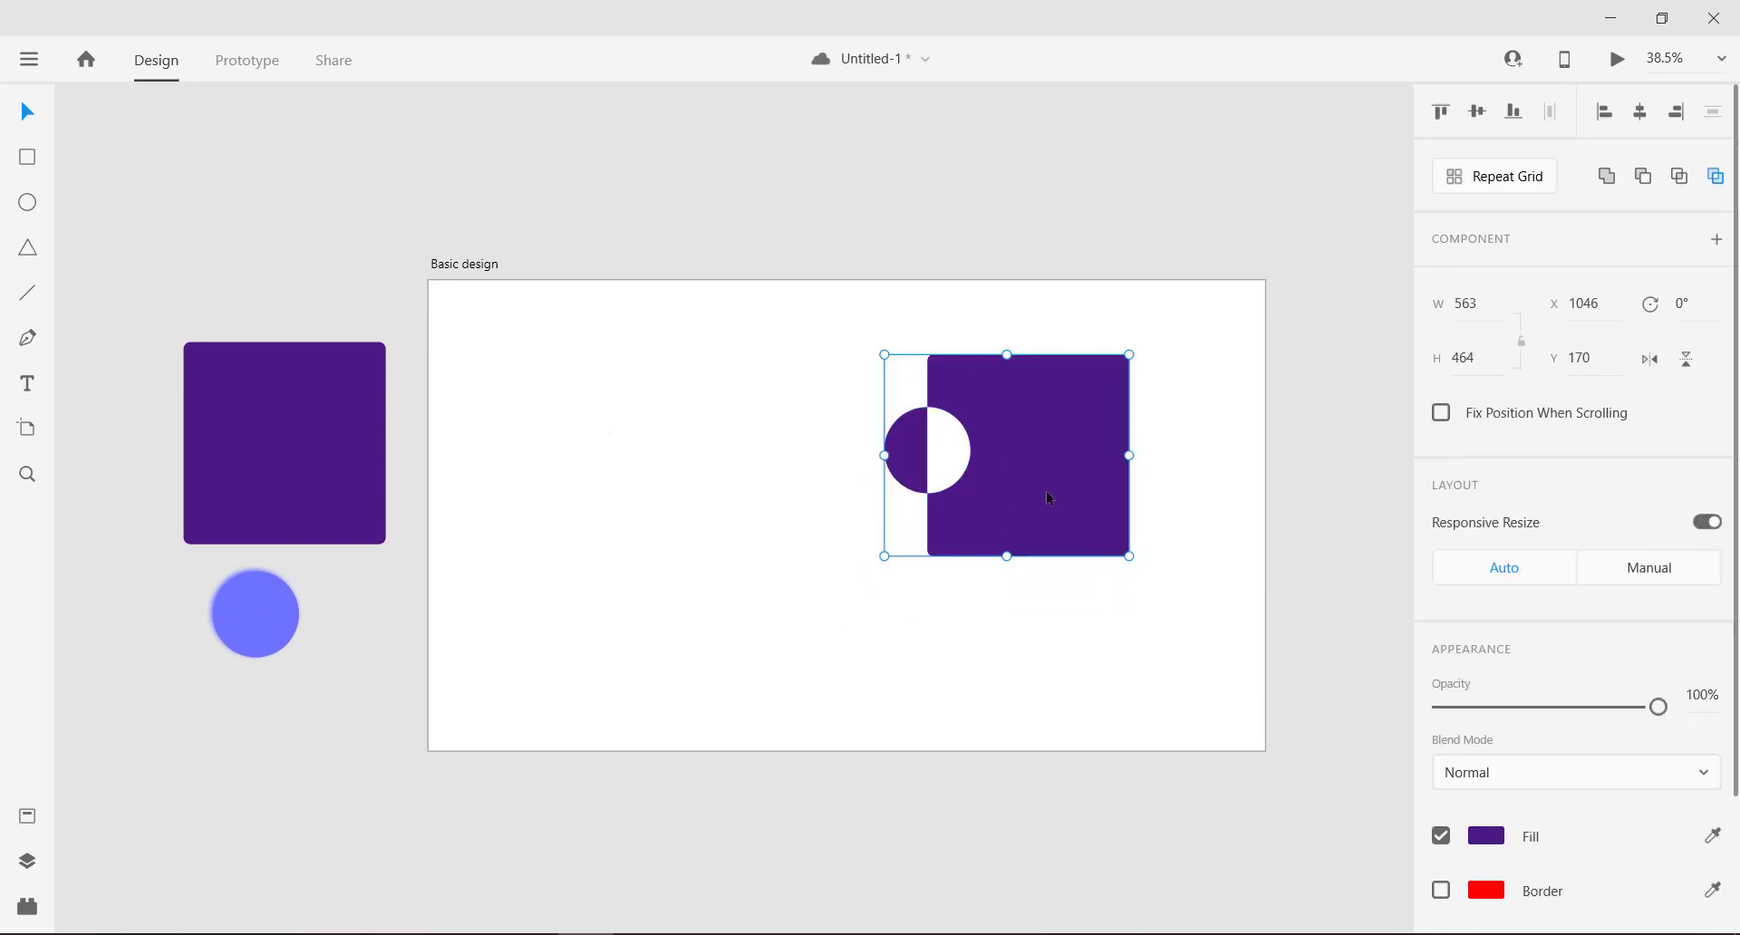
{"action": "left_click_drag", "start_coordinate": [1046, 491], "coordinate": [302, 252]}
{"action": "left_click", "coordinate": [593, 202]}
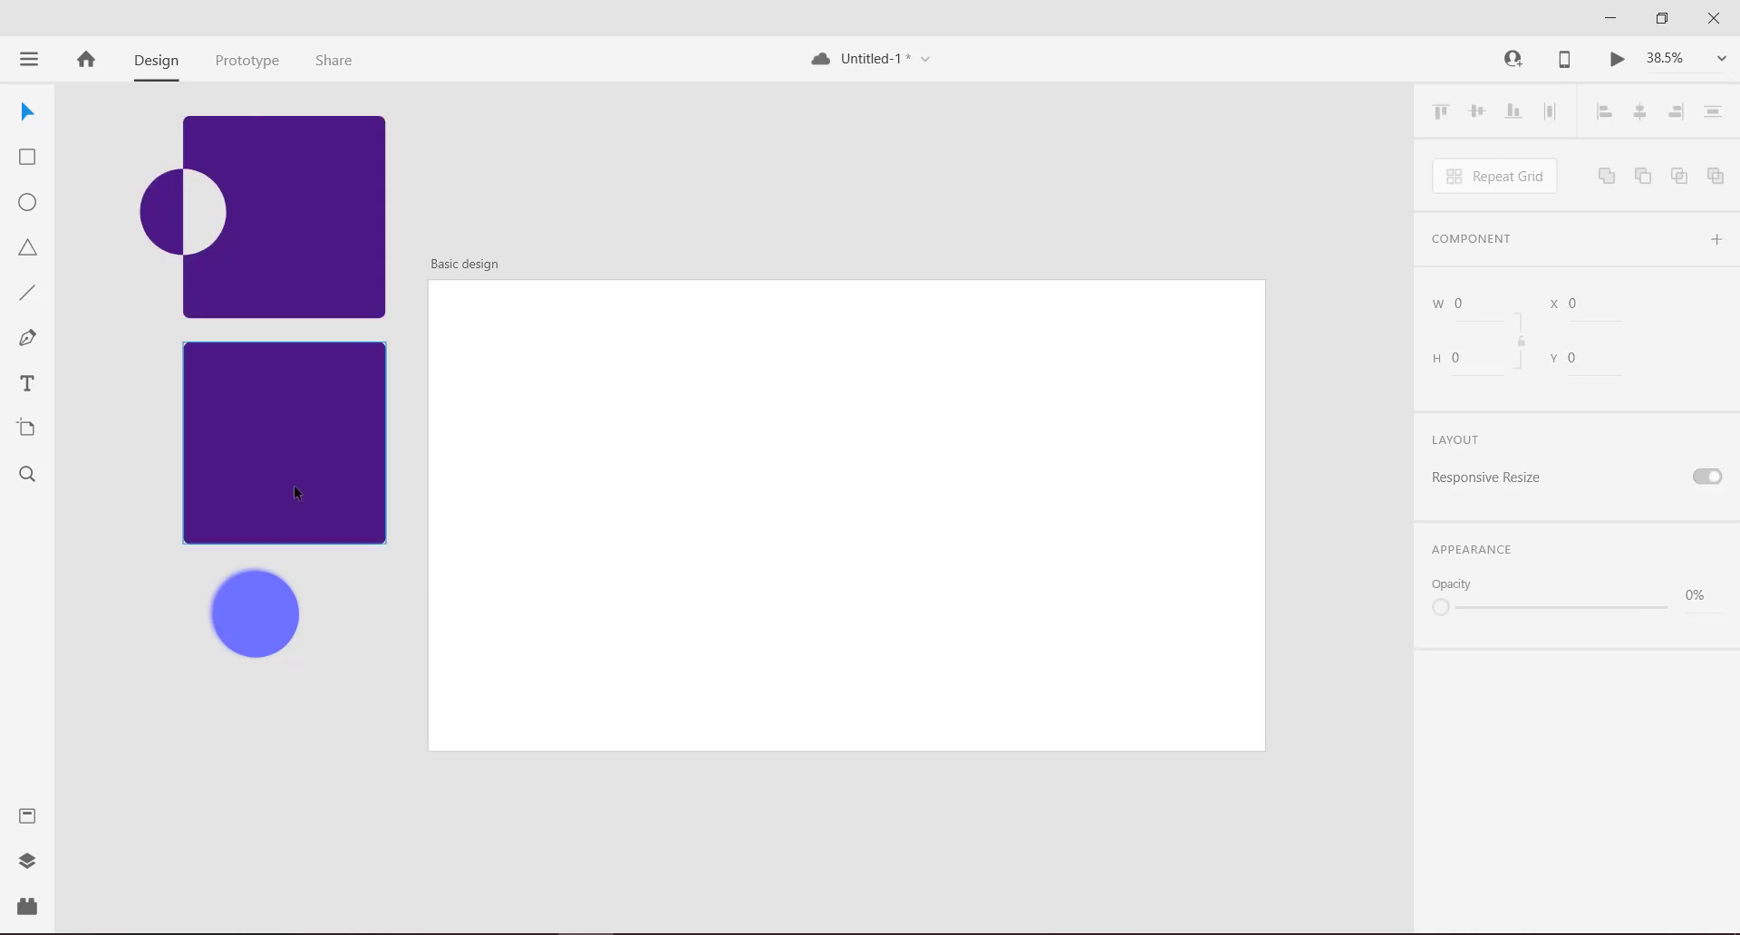
Step: Move the spare purple square onto the artboard and reshape it into a button of about 393 × 117 with corner radius 45
{"action": "left_click_drag", "start_coordinate": [295, 485], "coordinate": [725, 512]}
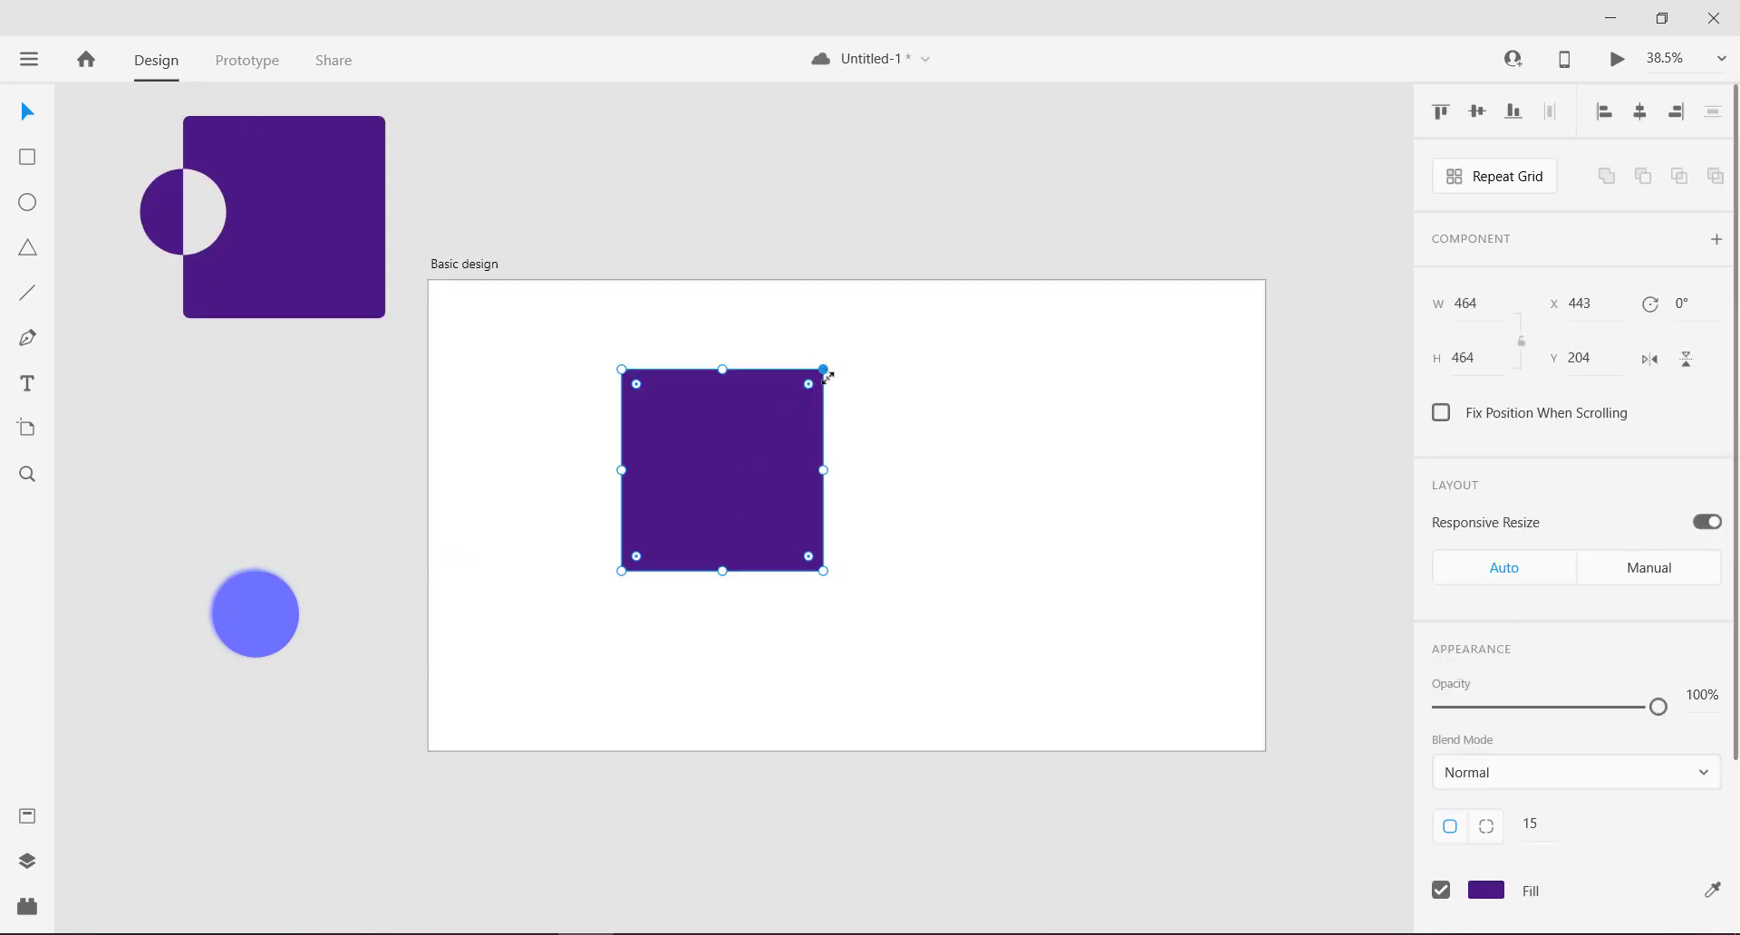
{"action": "left_click_drag", "start_coordinate": [825, 371], "coordinate": [677, 622]}
{"action": "left_click", "coordinate": [781, 537]}
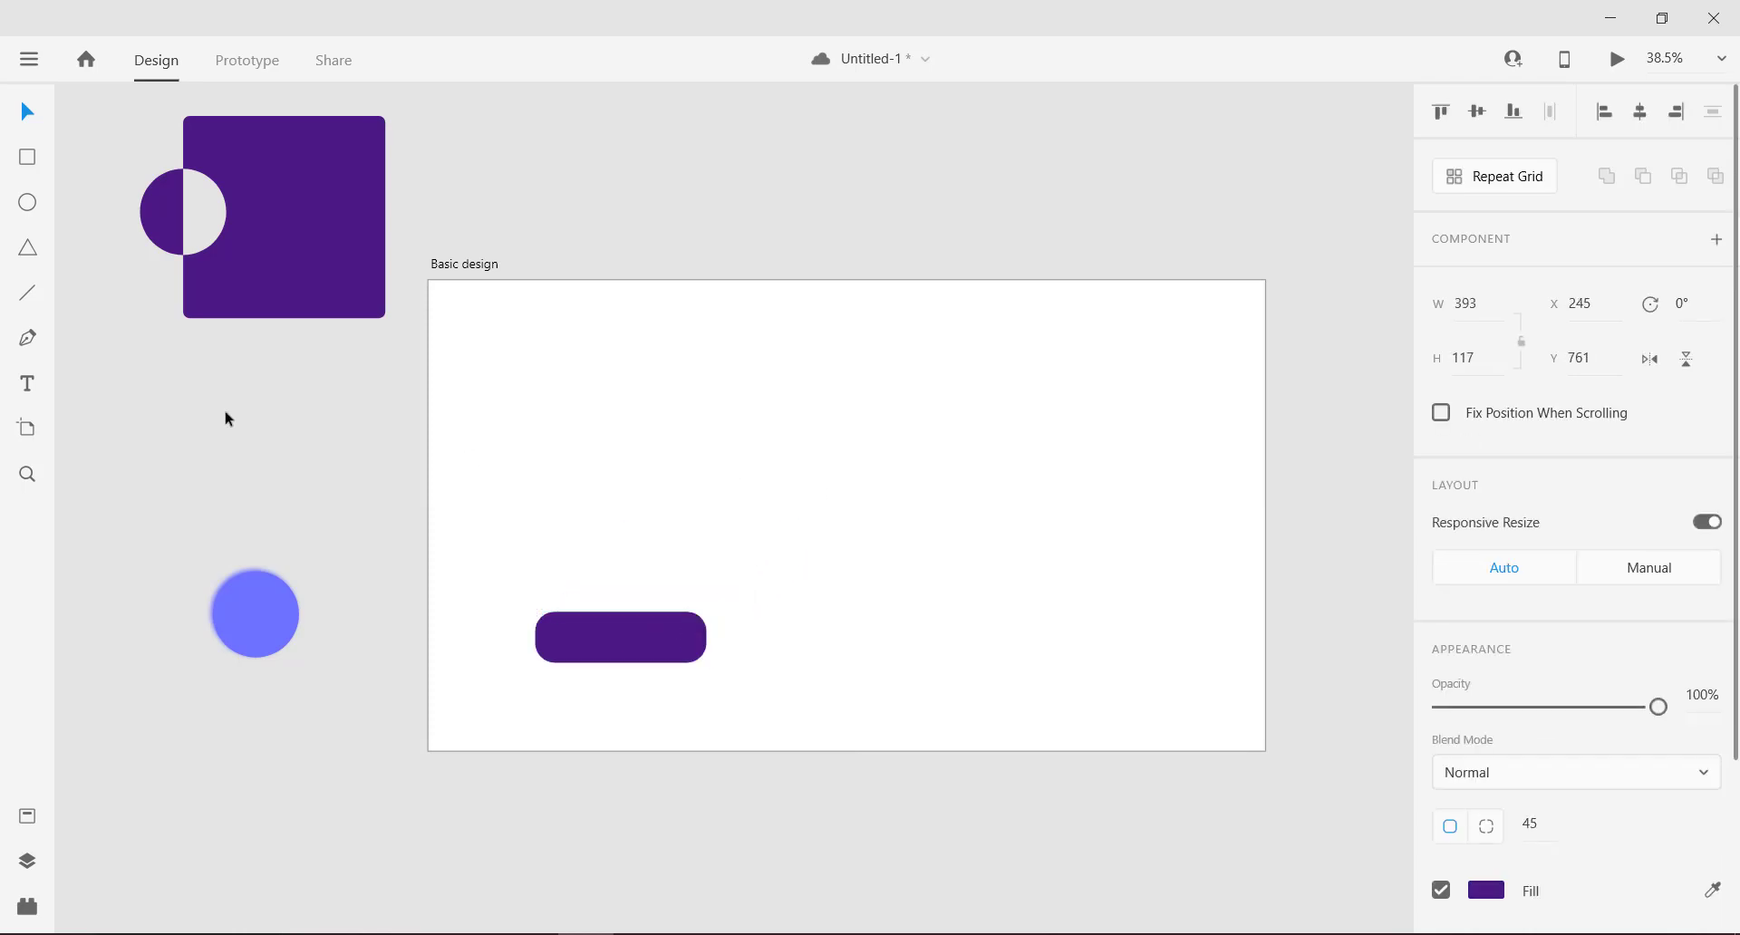
Step: Add the text "Click me", centre it on the purple button and enlarge it to about size 53
{"action": "left_click", "coordinate": [27, 383]}
{"action": "left_click", "coordinate": [545, 393]}
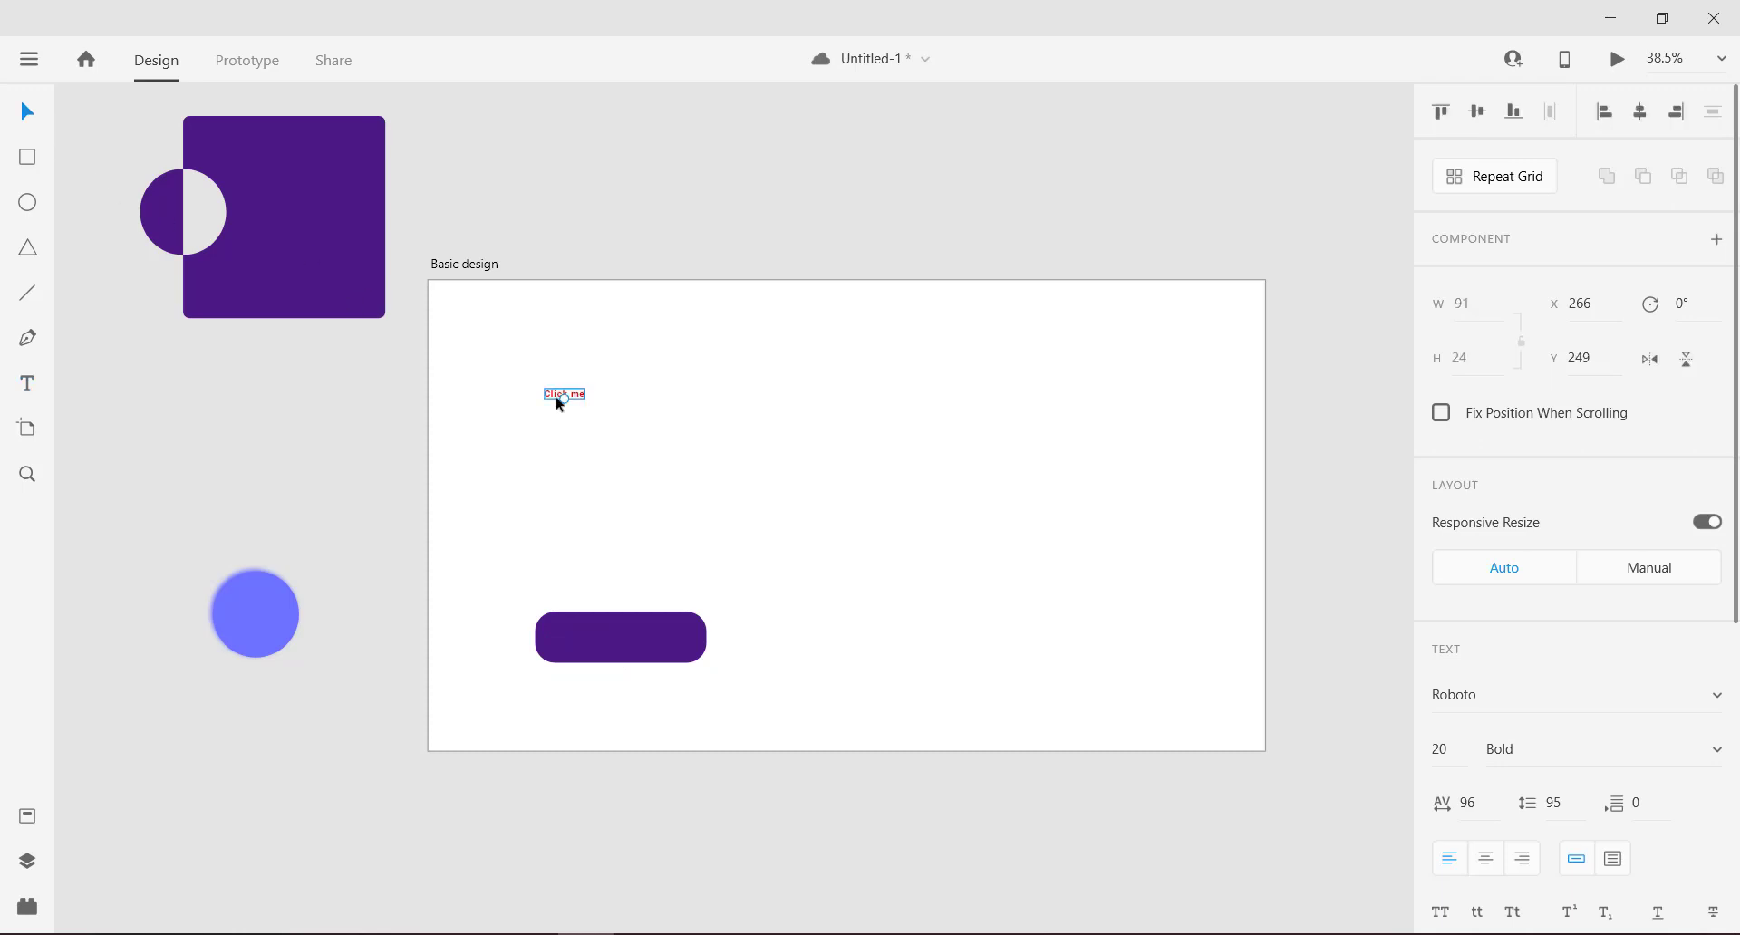
{"action": "left_click_drag", "start_coordinate": [565, 399], "coordinate": [636, 639]}
{"action": "left_click", "coordinate": [589, 455]}
Step: Change the fill colour of the "Click me" text to white
{"action": "scroll", "coordinate": [1484, 768], "scroll_direction": "down", "scroll_amount": 6}
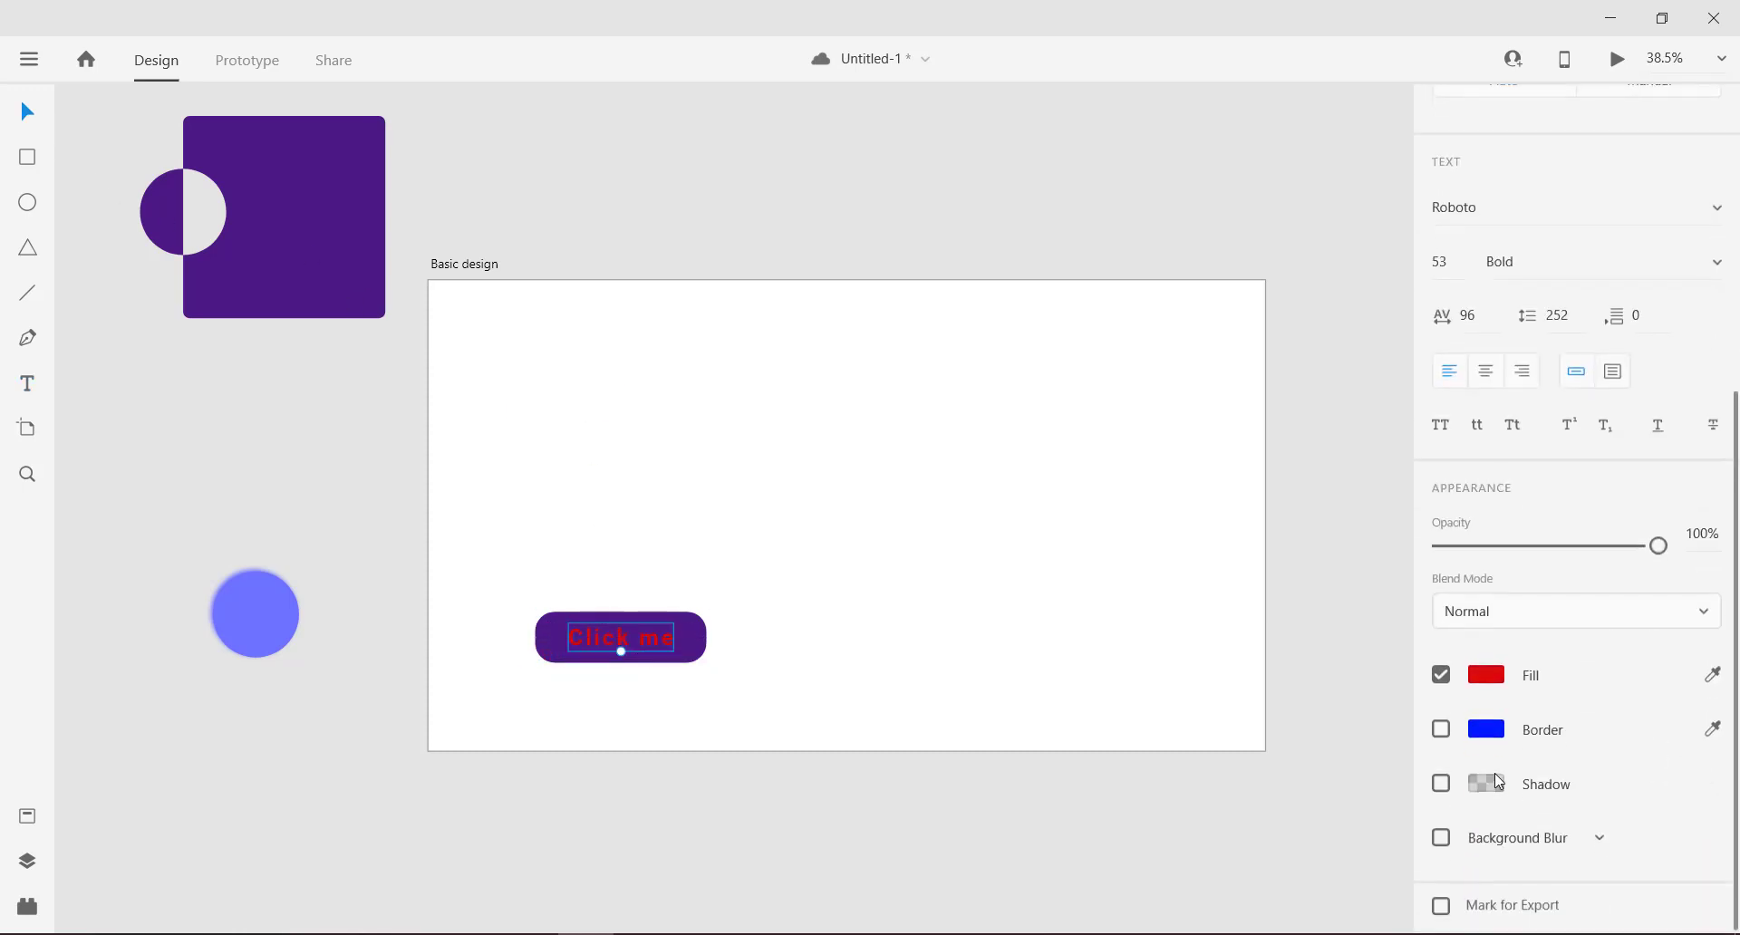
{"action": "left_click", "coordinate": [1487, 672]}
{"action": "left_click", "coordinate": [1177, 607]}
{"action": "left_click", "coordinate": [1148, 552]}
{"action": "left_click", "coordinate": [703, 640]}
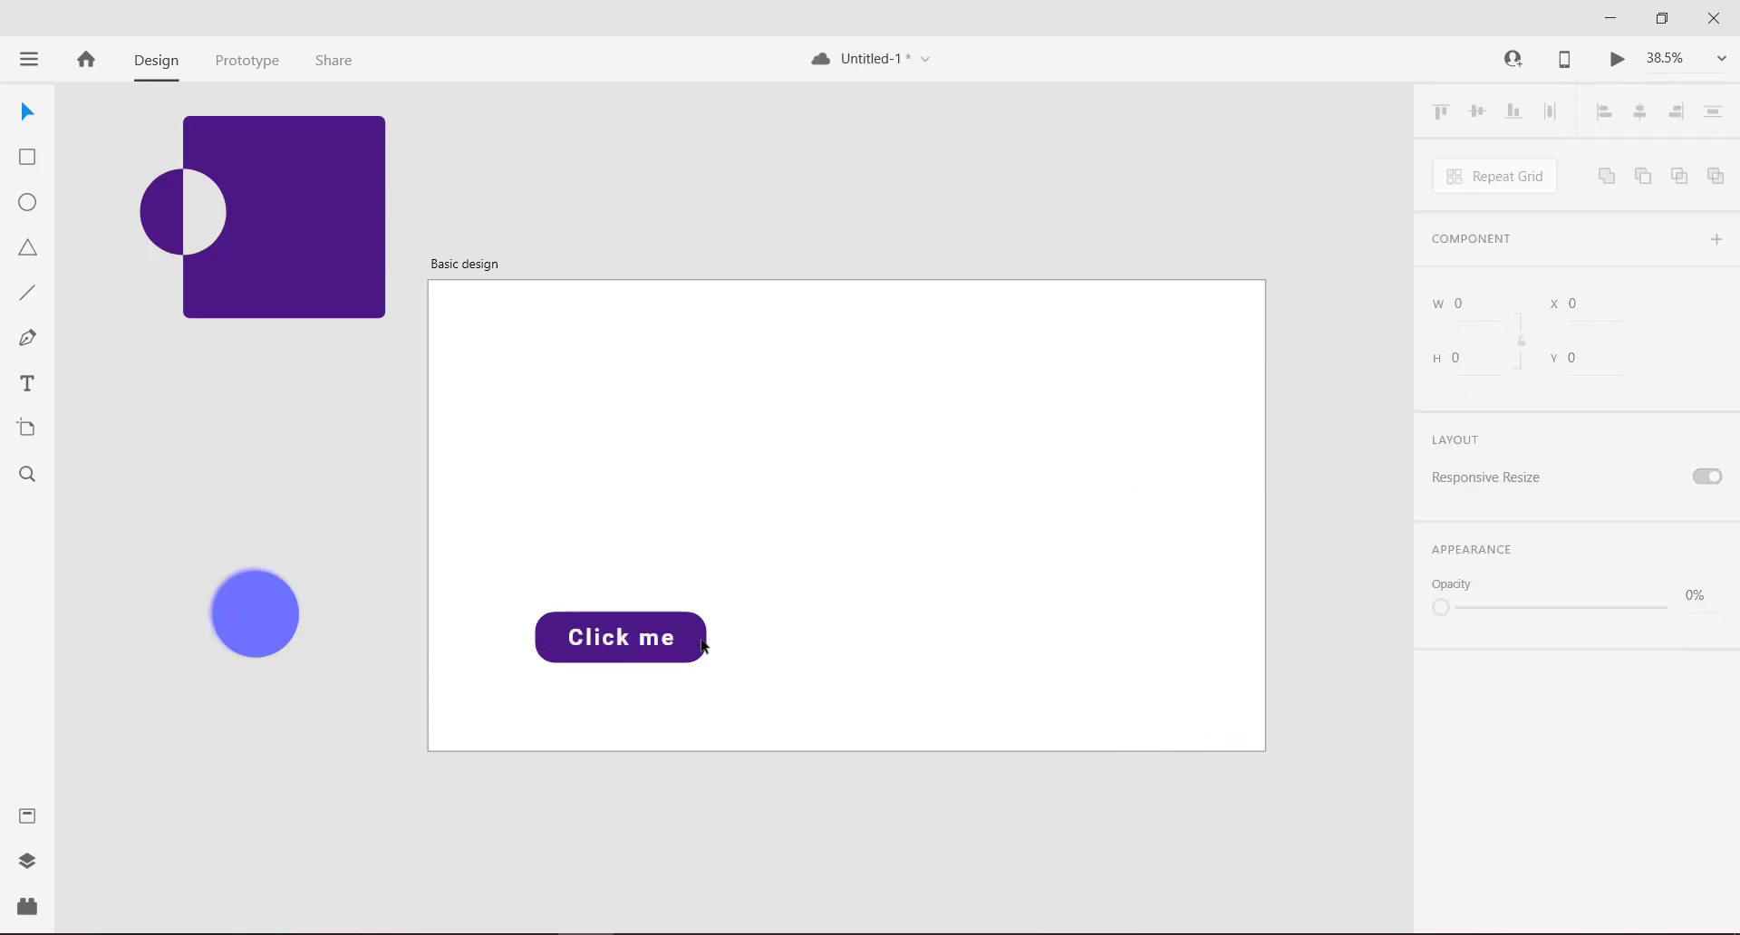
Step: Reduce the button's corner radius to about 18 and shift the "Click me" text toward its left edge
{"action": "scroll", "coordinate": [698, 644], "scroll_direction": "up", "scroll_amount": 5}
{"action": "left_click_drag", "start_coordinate": [661, 618], "coordinate": [685, 604]}
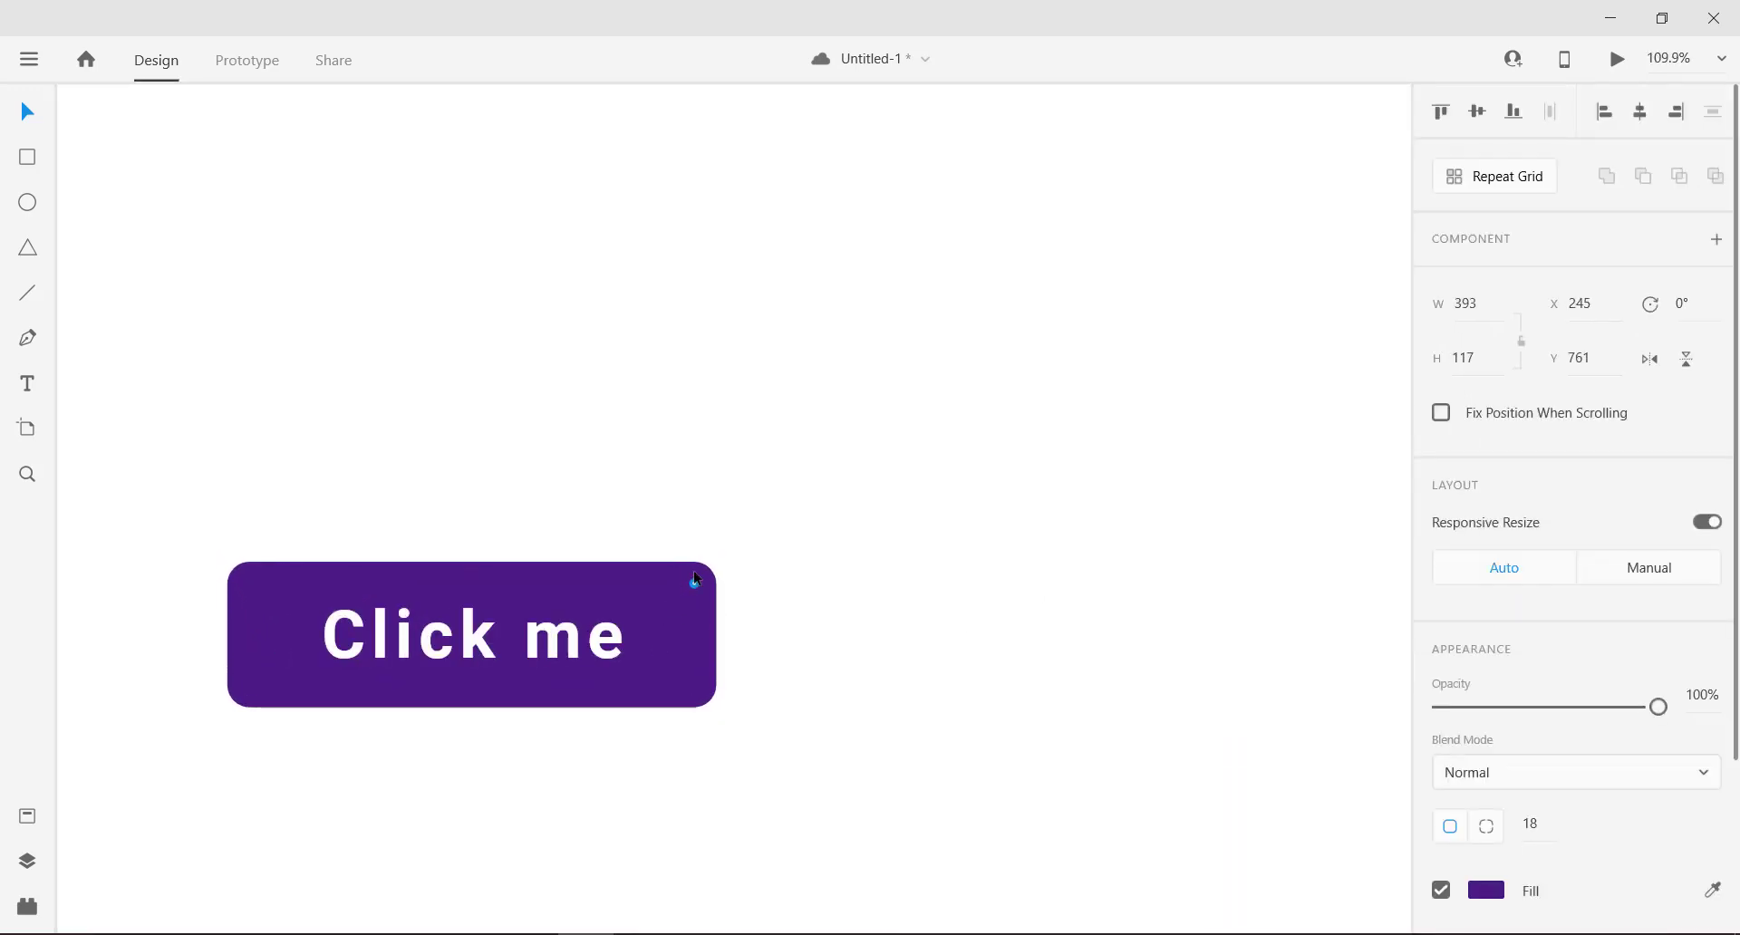
{"action": "double_click", "coordinate": [490, 671]}
{"action": "left_click_drag", "start_coordinate": [473, 675], "coordinate": [492, 658]}
{"action": "left_click", "coordinate": [464, 513]}
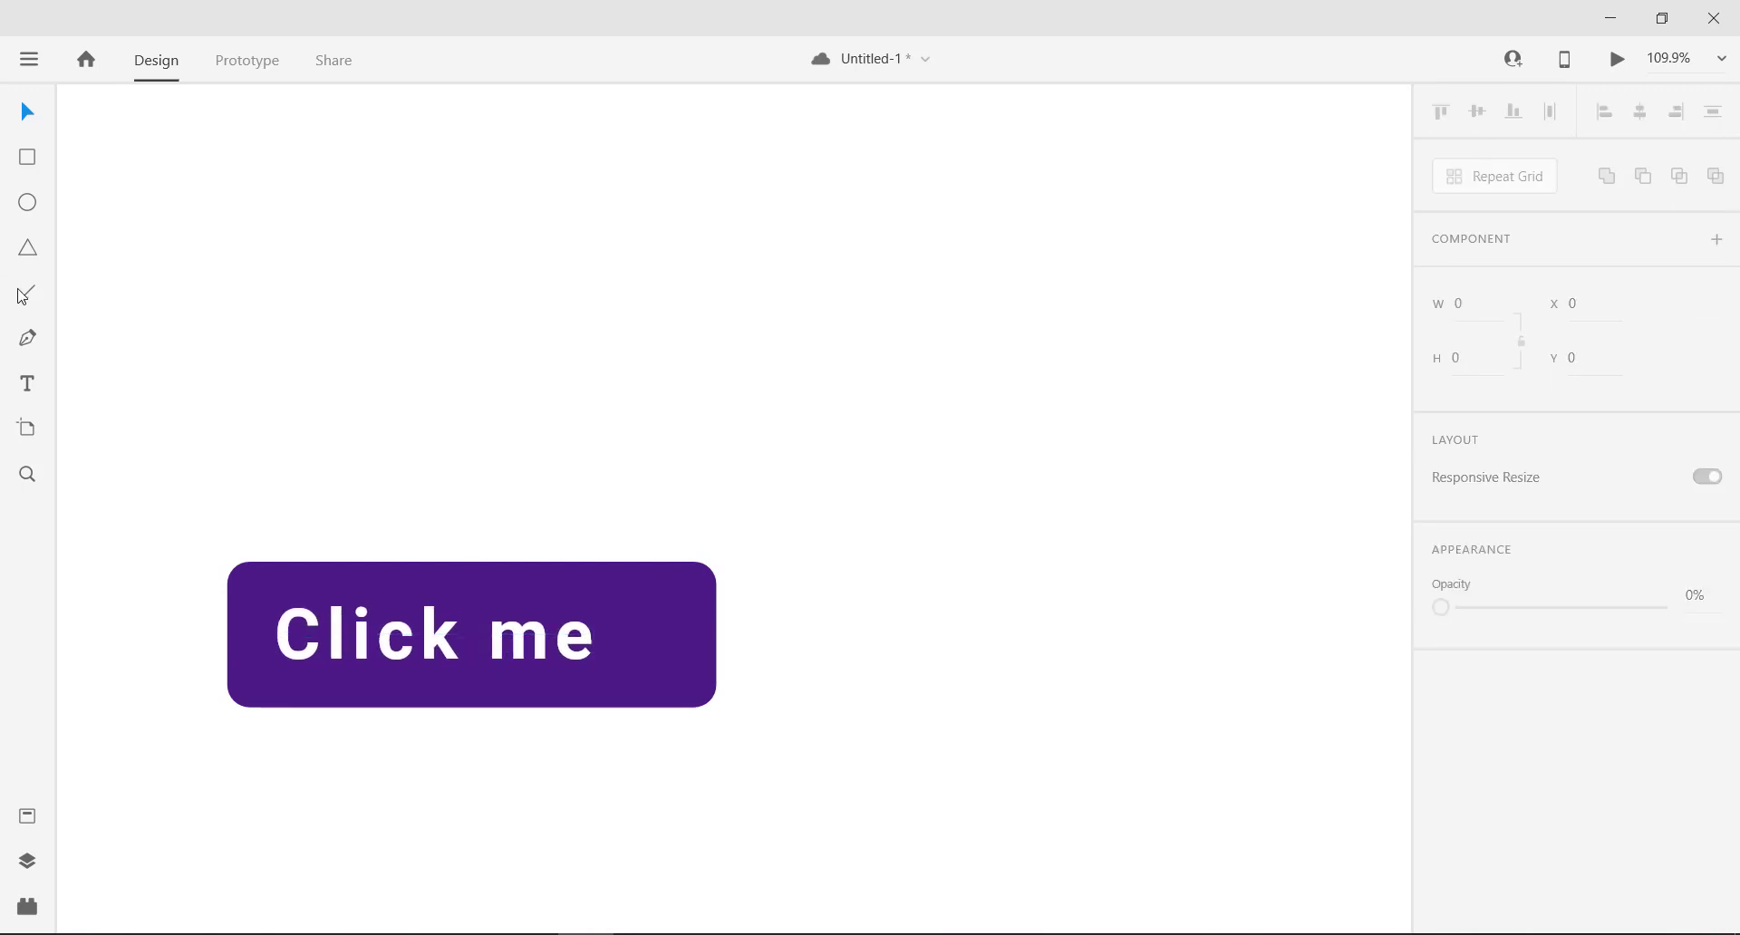
Step: Draw a horizontal line about 62 long to the right of the "Click me" text, with a border size of 5
{"action": "left_click_drag", "start_coordinate": [615, 641], "coordinate": [661, 640]}
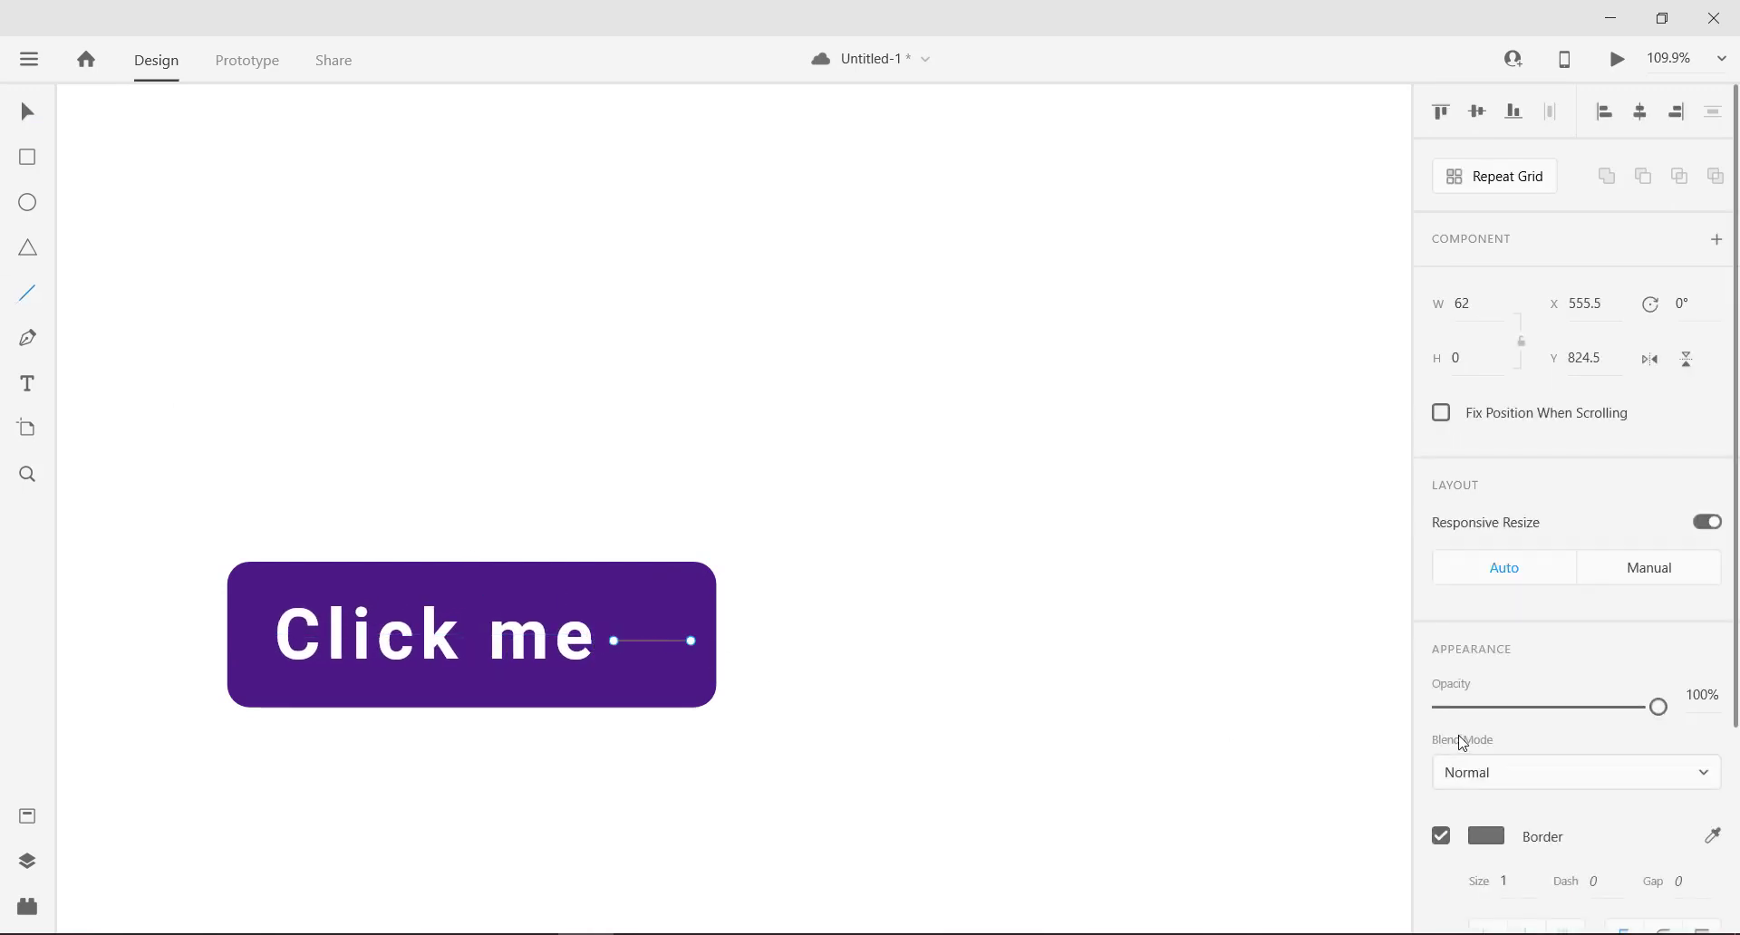
{"action": "scroll", "coordinate": [1462, 743], "scroll_direction": "down", "scroll_amount": 2}
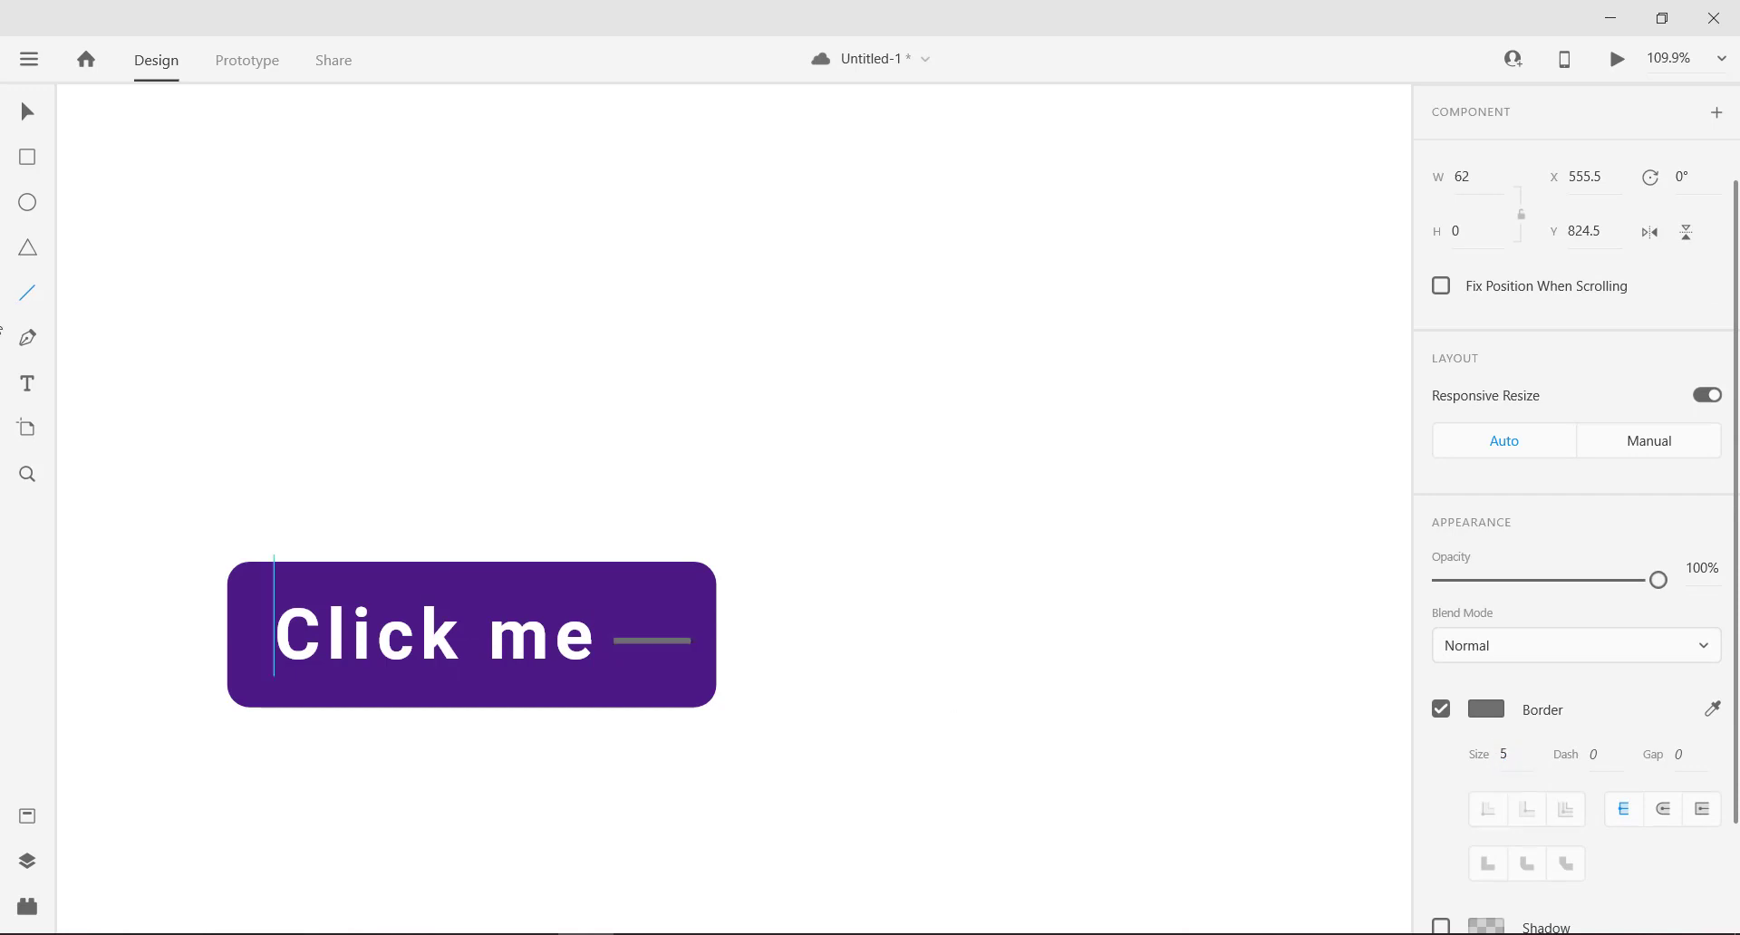
{"action": "left_click", "coordinate": [23, 113]}
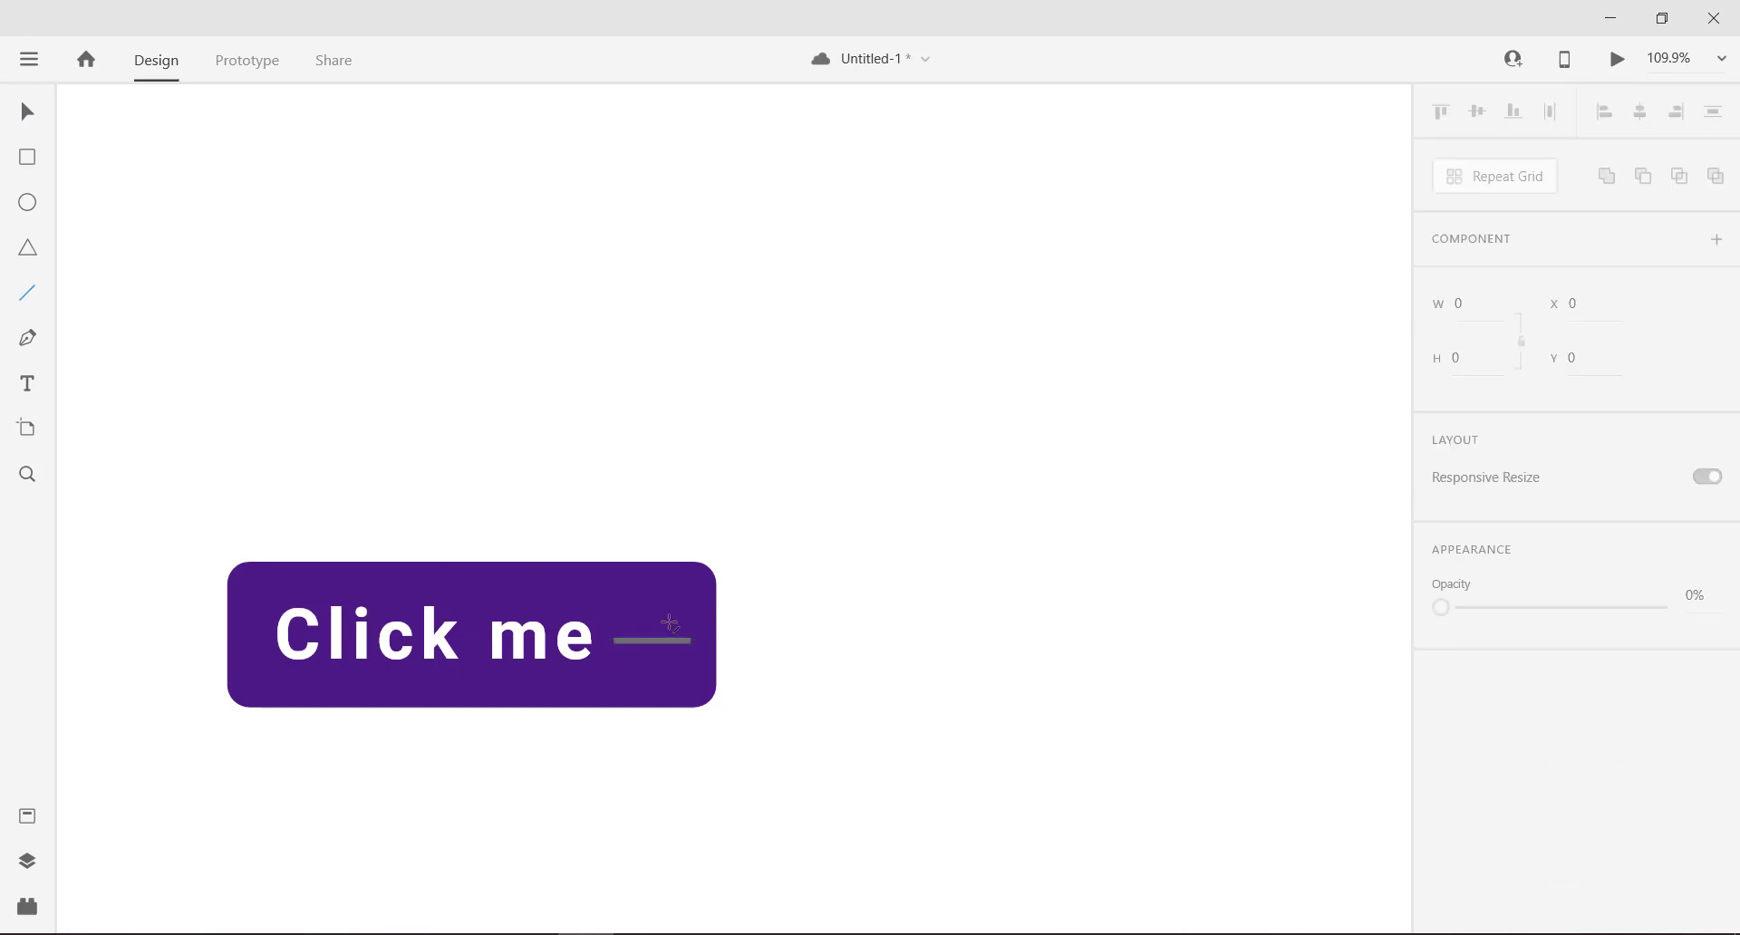
Step: Draw a diagonal line about 15 by 15 rising from the horizontal line's right end, with border size 5, and align their ends
{"action": "left_click_drag", "start_coordinate": [669, 624], "coordinate": [685, 636]}
{"action": "scroll", "coordinate": [1678, 794], "scroll_direction": "down", "scroll_amount": 4}
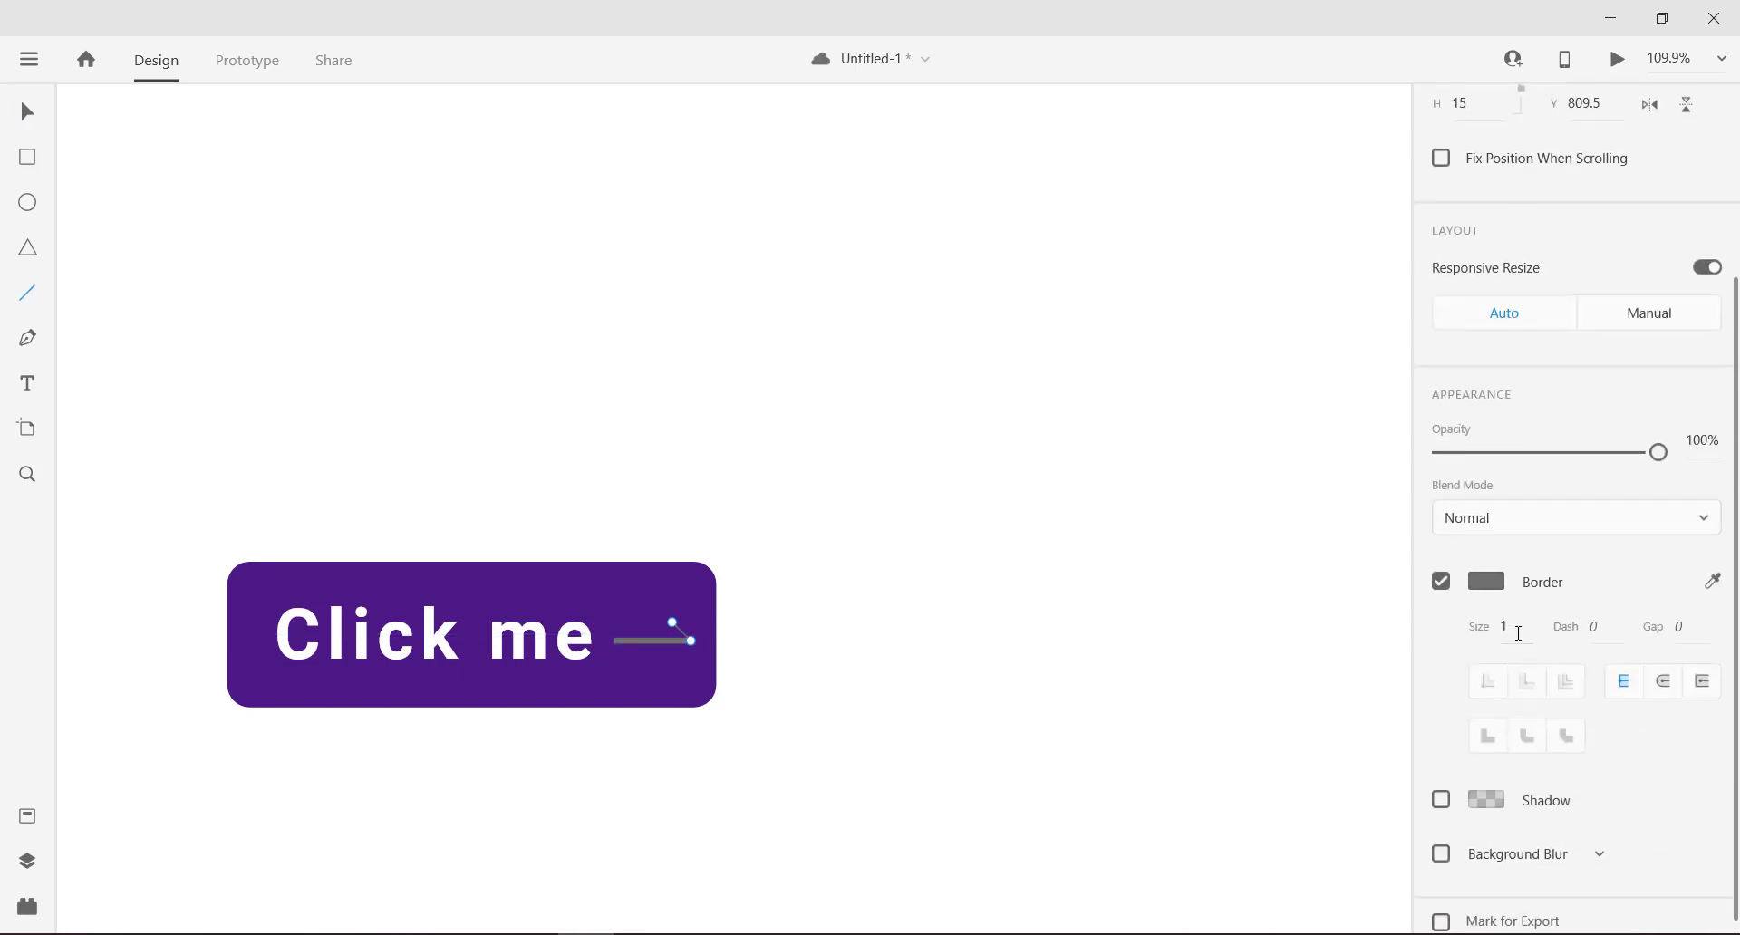
{"action": "type", "text": "5"}
{"action": "key", "text": "Return"}
{"action": "key", "text": "v"}
{"action": "scroll", "coordinate": [804, 637], "scroll_direction": "up", "scroll_amount": 10}
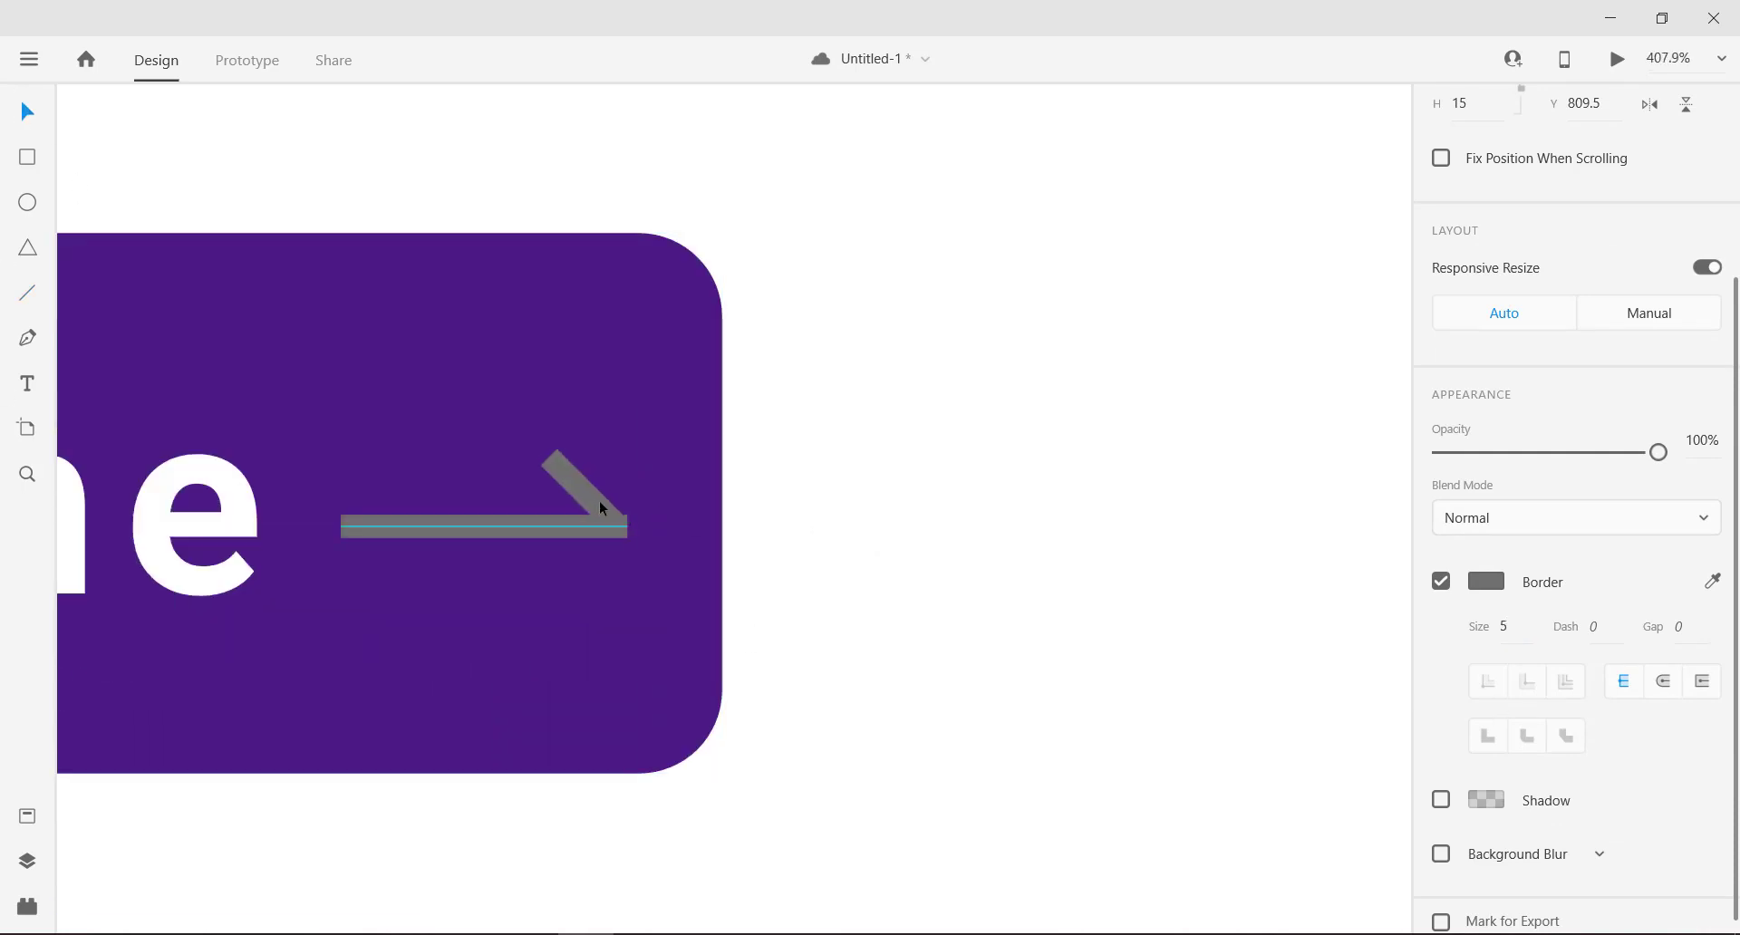
{"action": "left_click_drag", "start_coordinate": [596, 499], "coordinate": [605, 498]}
Step: Apply round end caps to the diagonal line and the horizontal line
{"action": "scroll", "coordinate": [1624, 672], "scroll_direction": "down", "scroll_amount": 1}
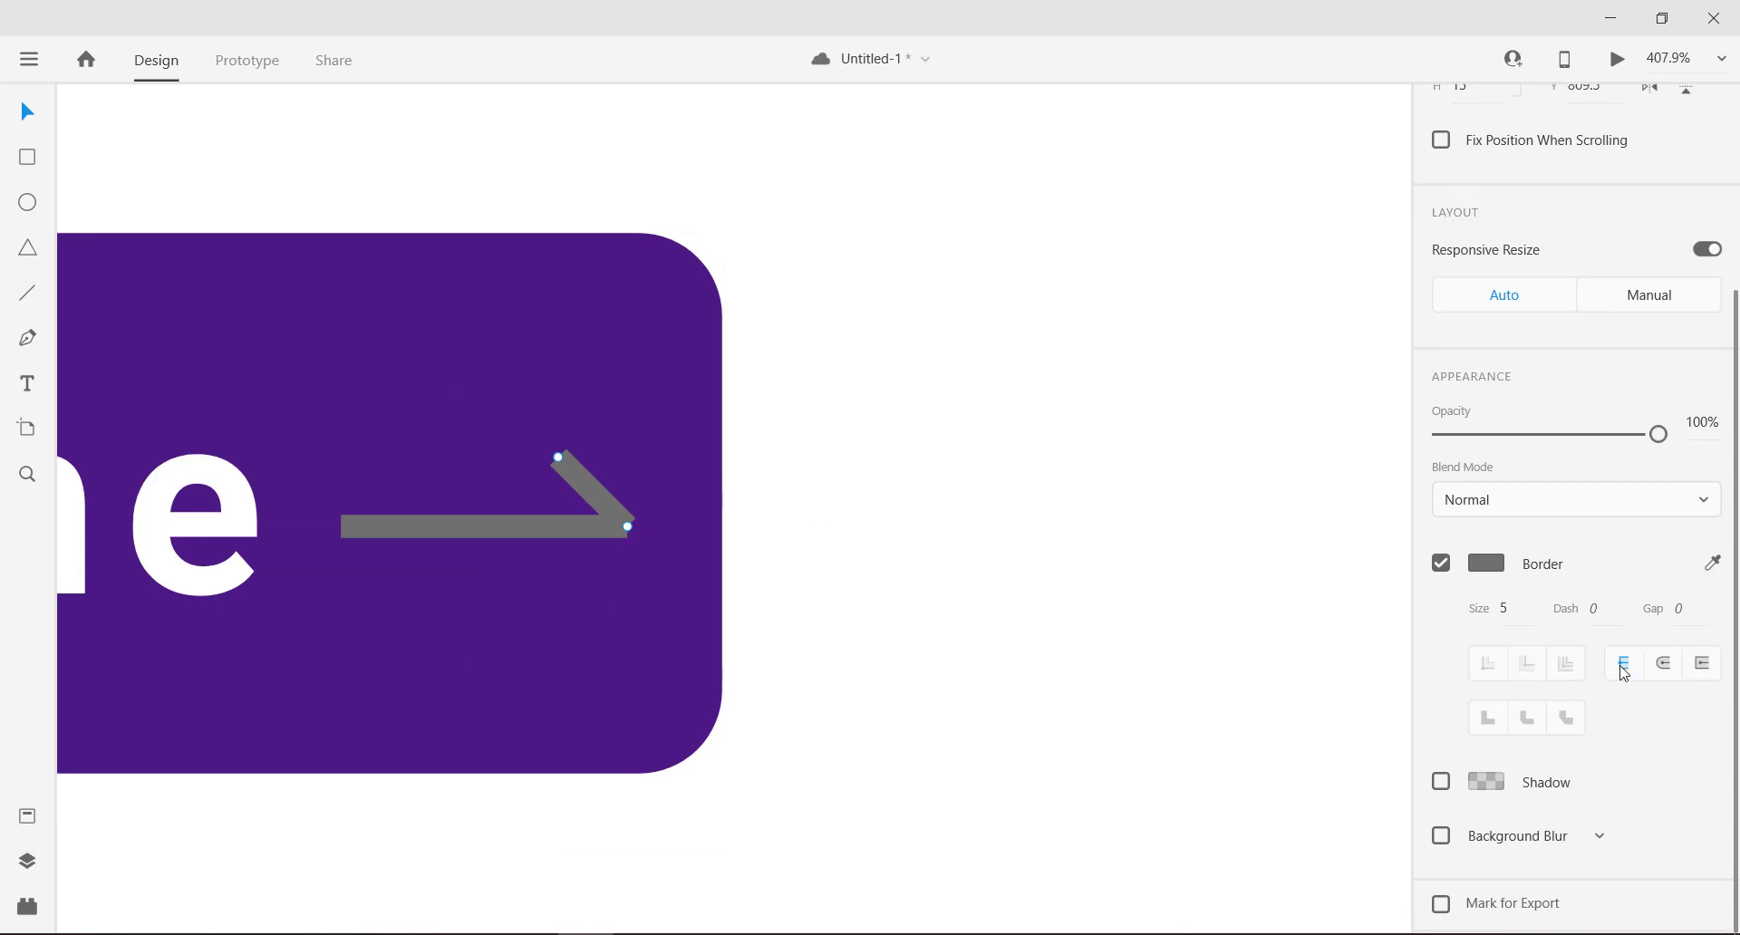
{"action": "left_click", "coordinate": [1215, 648]}
{"action": "left_click", "coordinate": [508, 531]}
{"action": "scroll", "coordinate": [1632, 771], "scroll_direction": "down", "scroll_amount": 2}
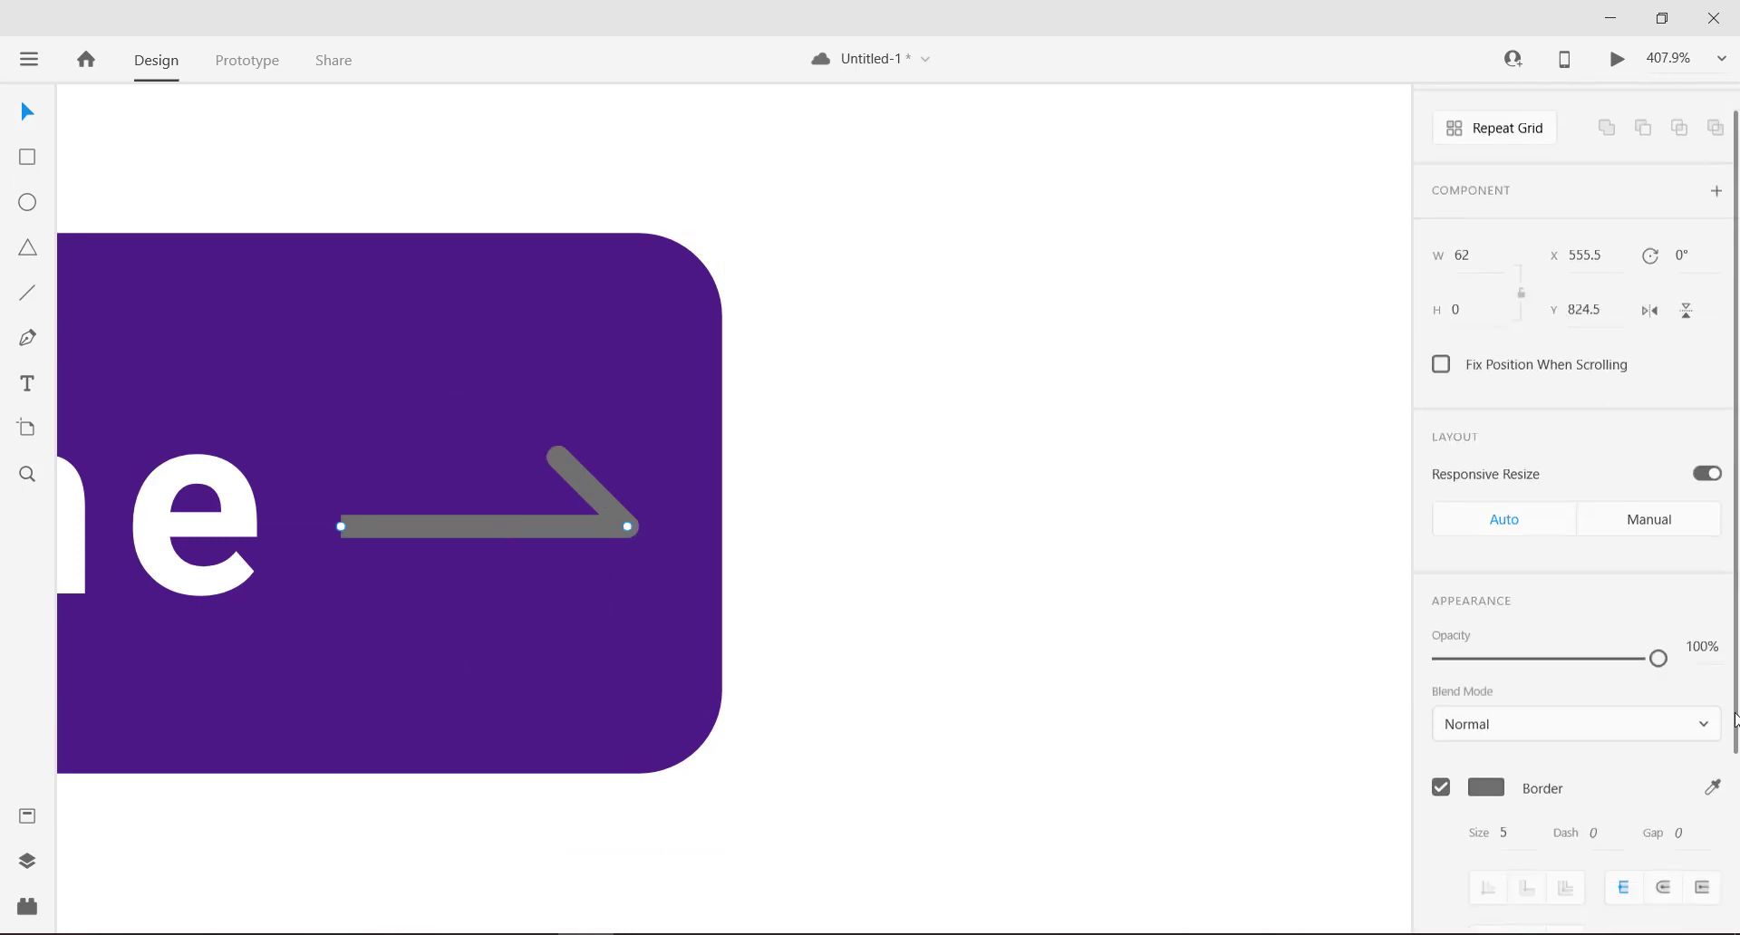
{"action": "left_click", "coordinate": [1662, 808]}
{"action": "left_click", "coordinate": [1222, 690]}
Step: Duplicate the diagonal line, flip the copy vertically and place it below the horizontal line to complete the arrowhead
{"action": "left_click", "coordinate": [607, 504]}
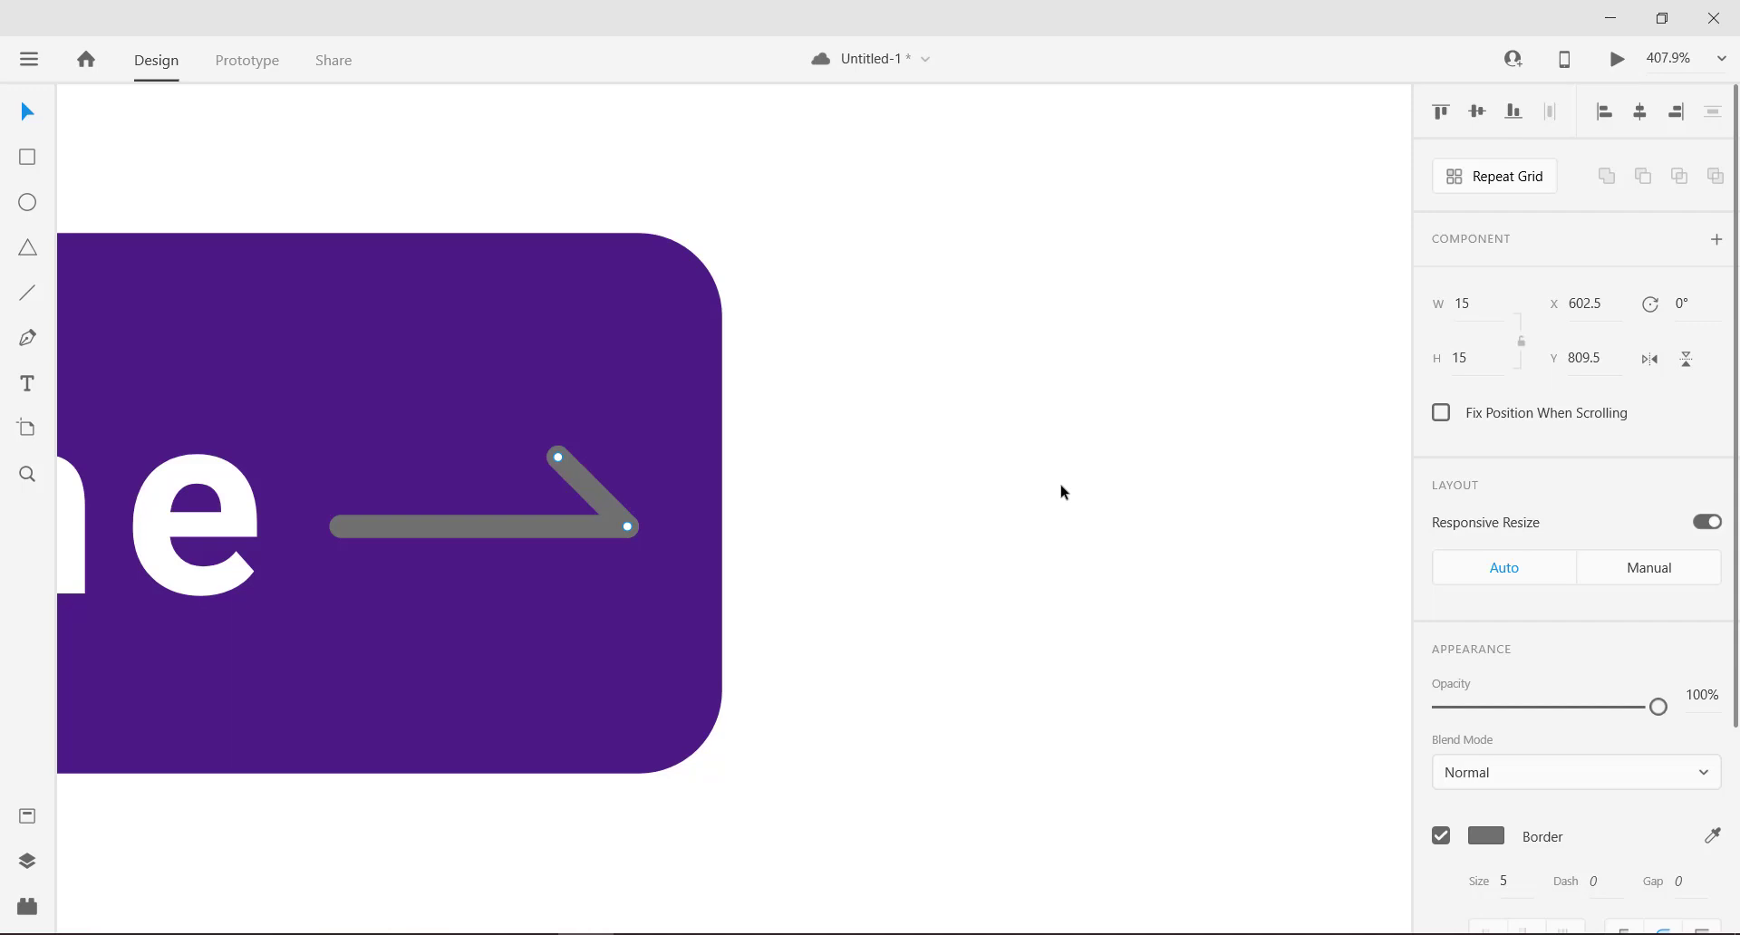
{"action": "left_click", "coordinate": [1686, 360]}
{"action": "left_click_drag", "start_coordinate": [608, 559], "coordinate": [599, 559]}
{"action": "left_click", "coordinate": [804, 531]}
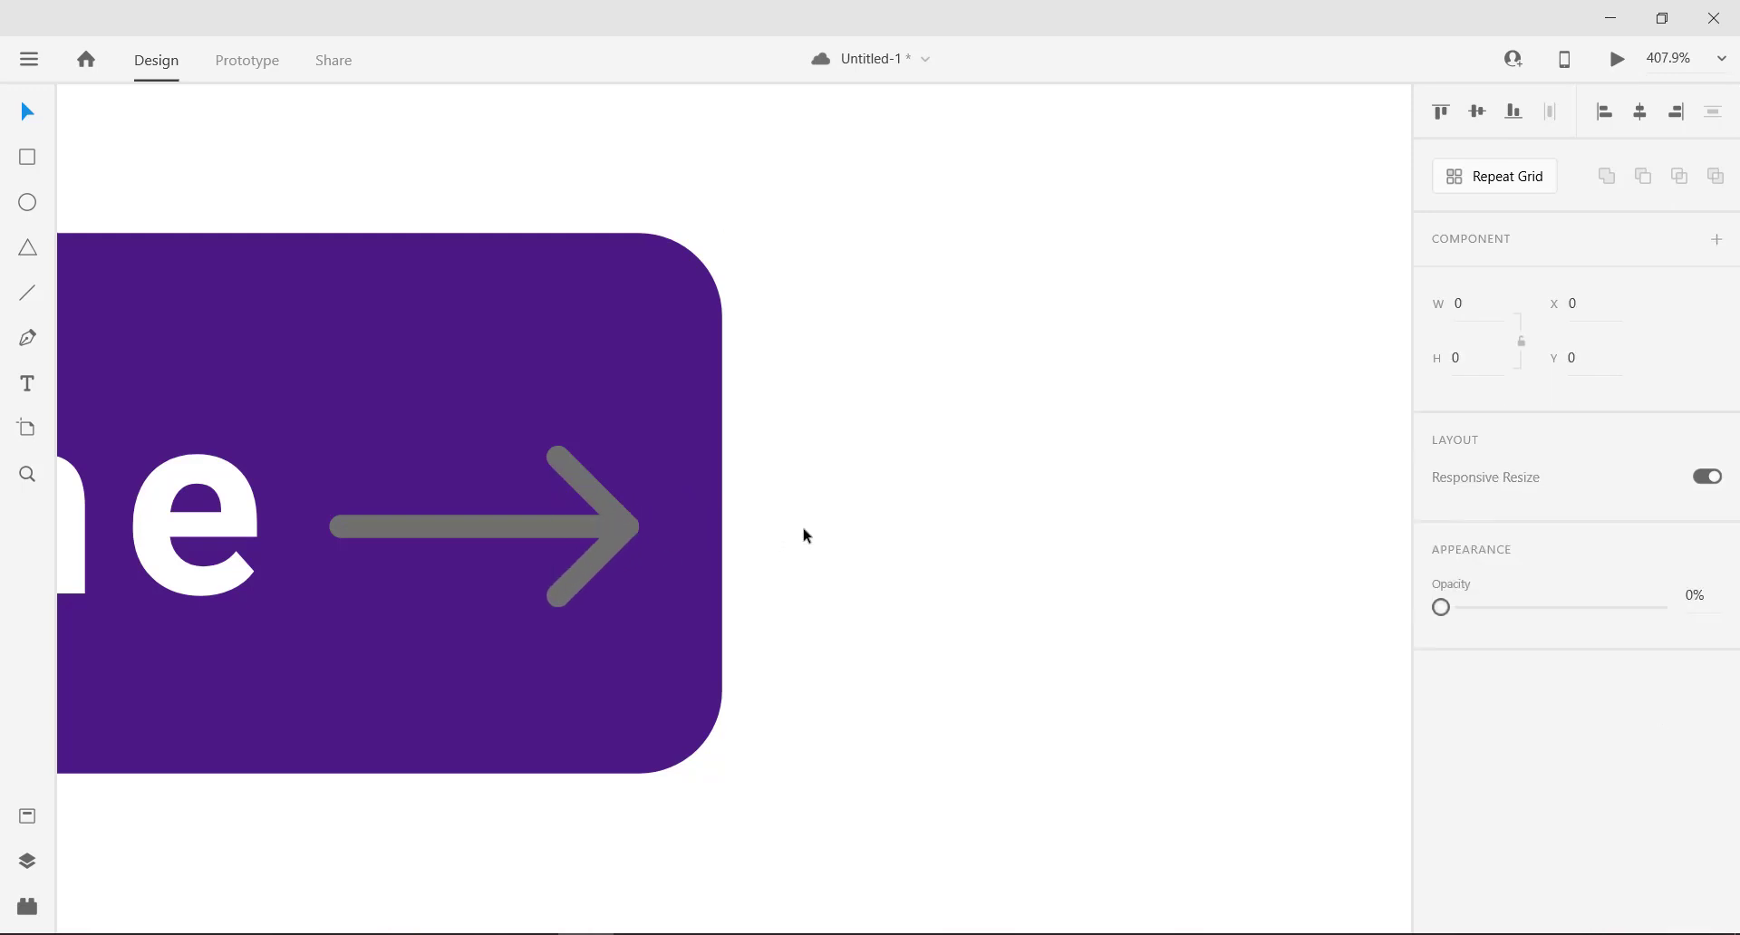
Step: Try to merge the three lines of the arrow into one shape with the Add boolean operation
{"action": "left_click", "coordinate": [580, 580]}
{"action": "left_click", "coordinate": [598, 488], "text": "shift"}
{"action": "left_click", "coordinate": [524, 529], "text": "shift"}
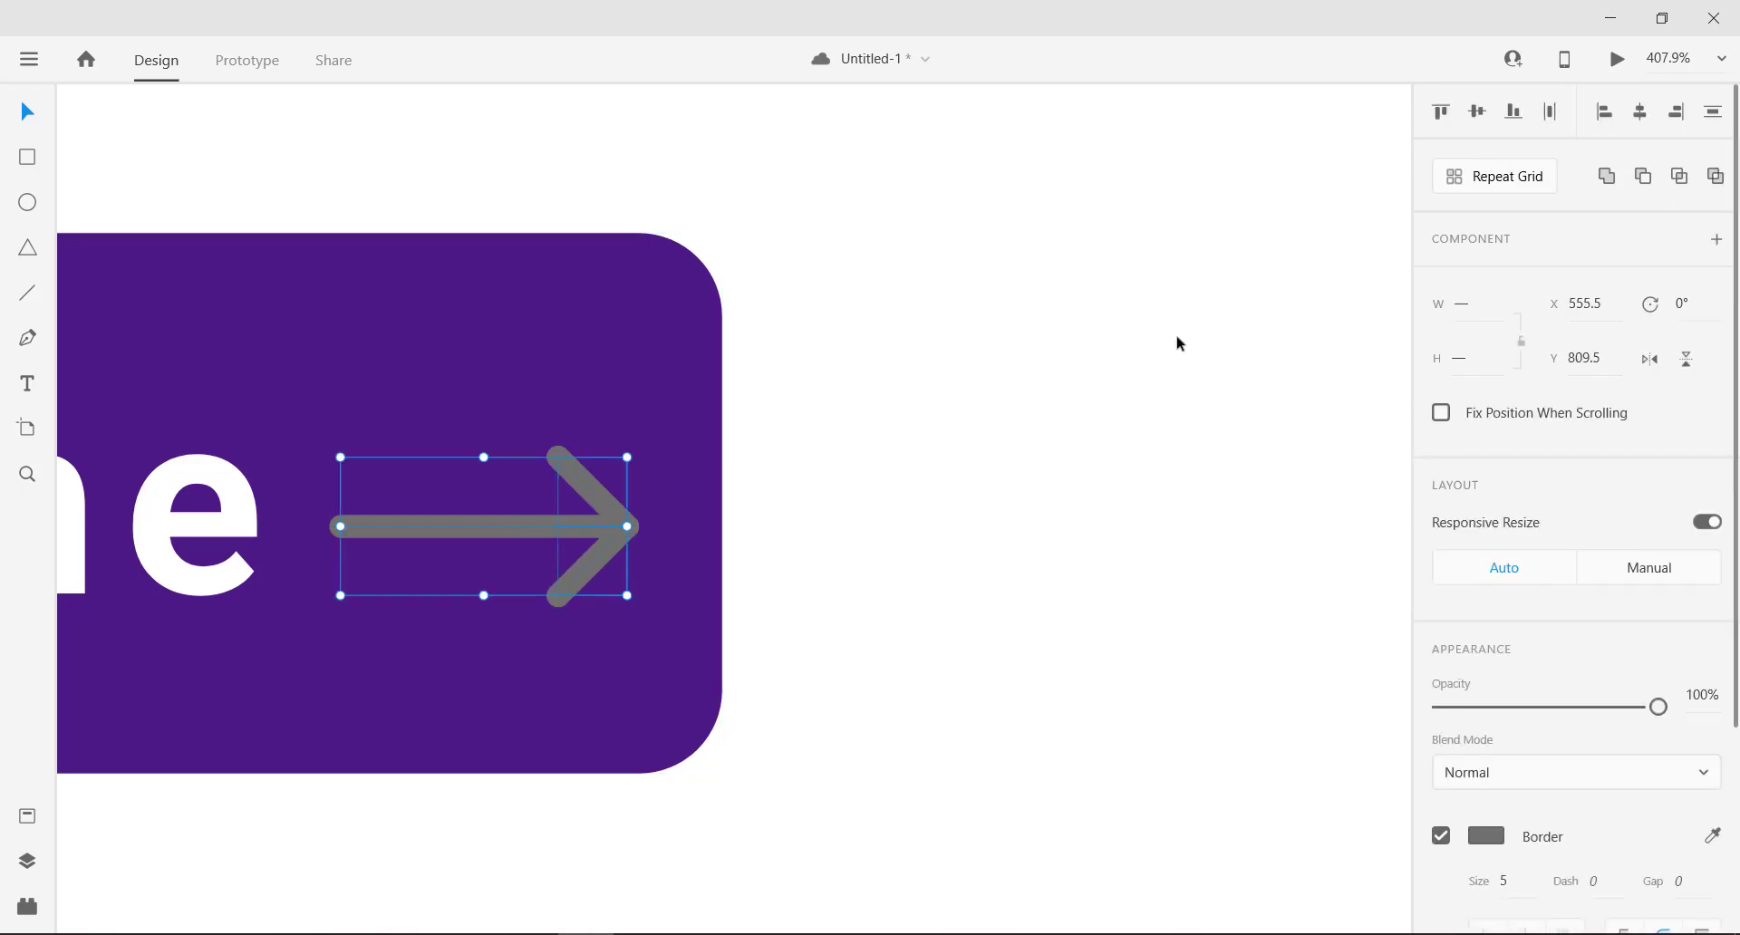
{"action": "left_click", "coordinate": [1610, 179]}
{"action": "left_click", "coordinate": [1129, 476]}
{"action": "key", "text": "ctrl+z"}
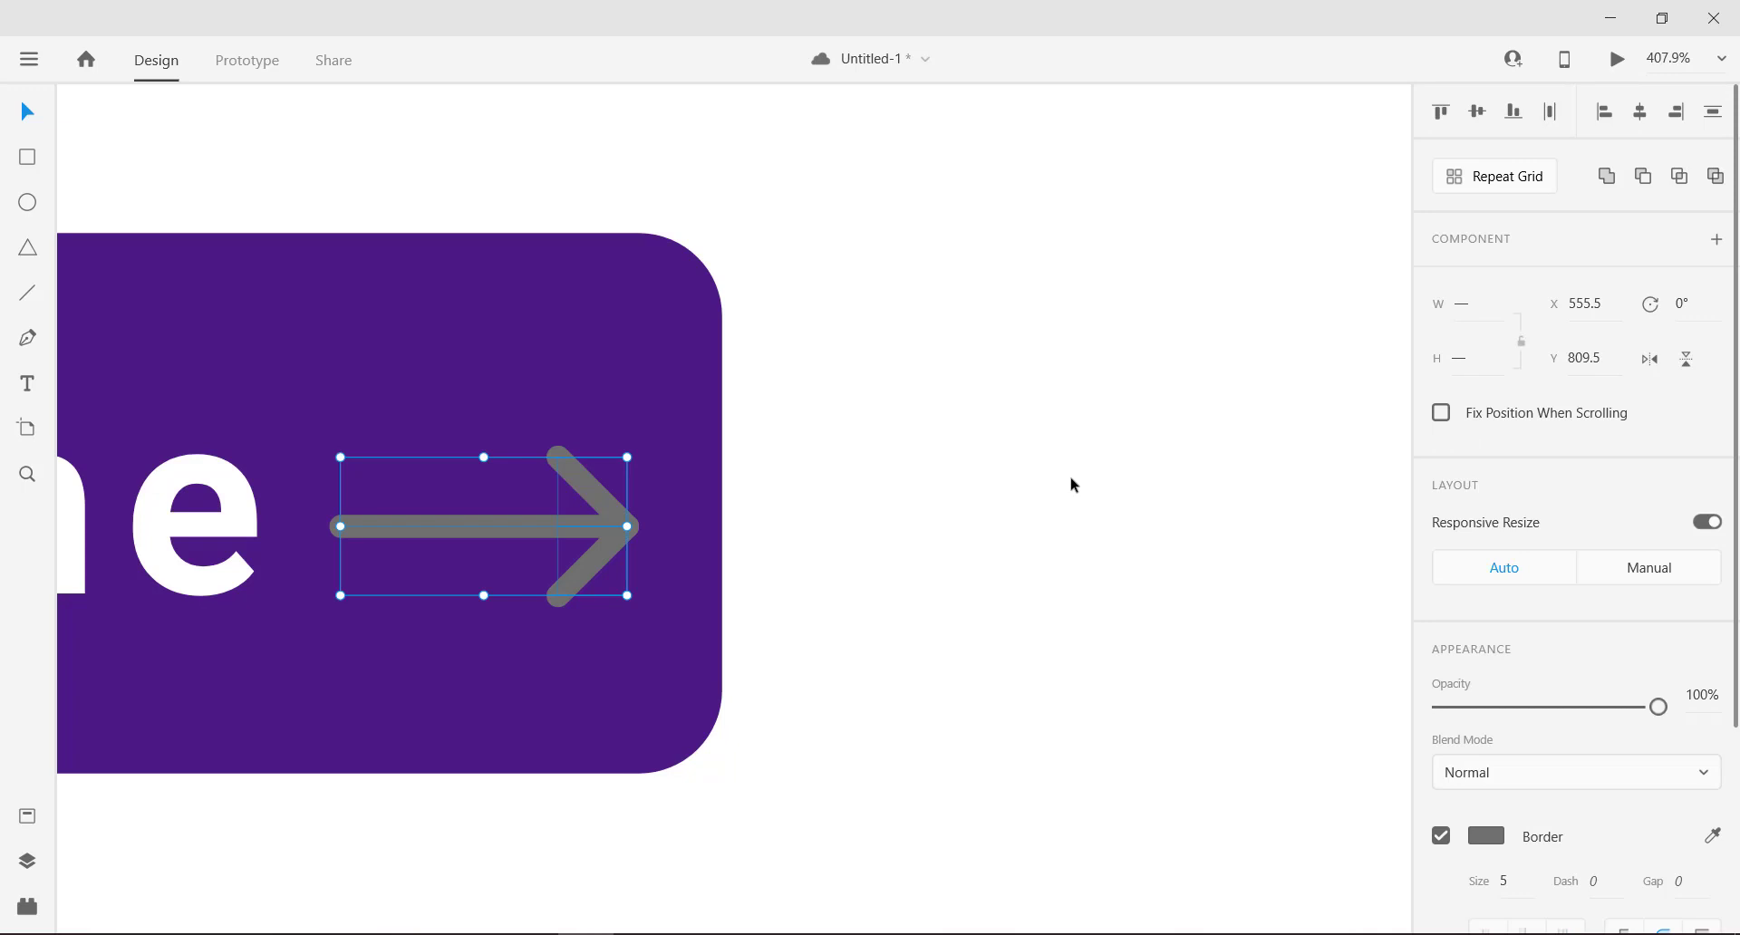
Step: Change the border colour of the whole arrow beside the Click me label to white
{"action": "right_click", "coordinate": [633, 571]}
{"action": "left_click", "coordinate": [688, 602]}
{"action": "left_click", "coordinate": [927, 625]}
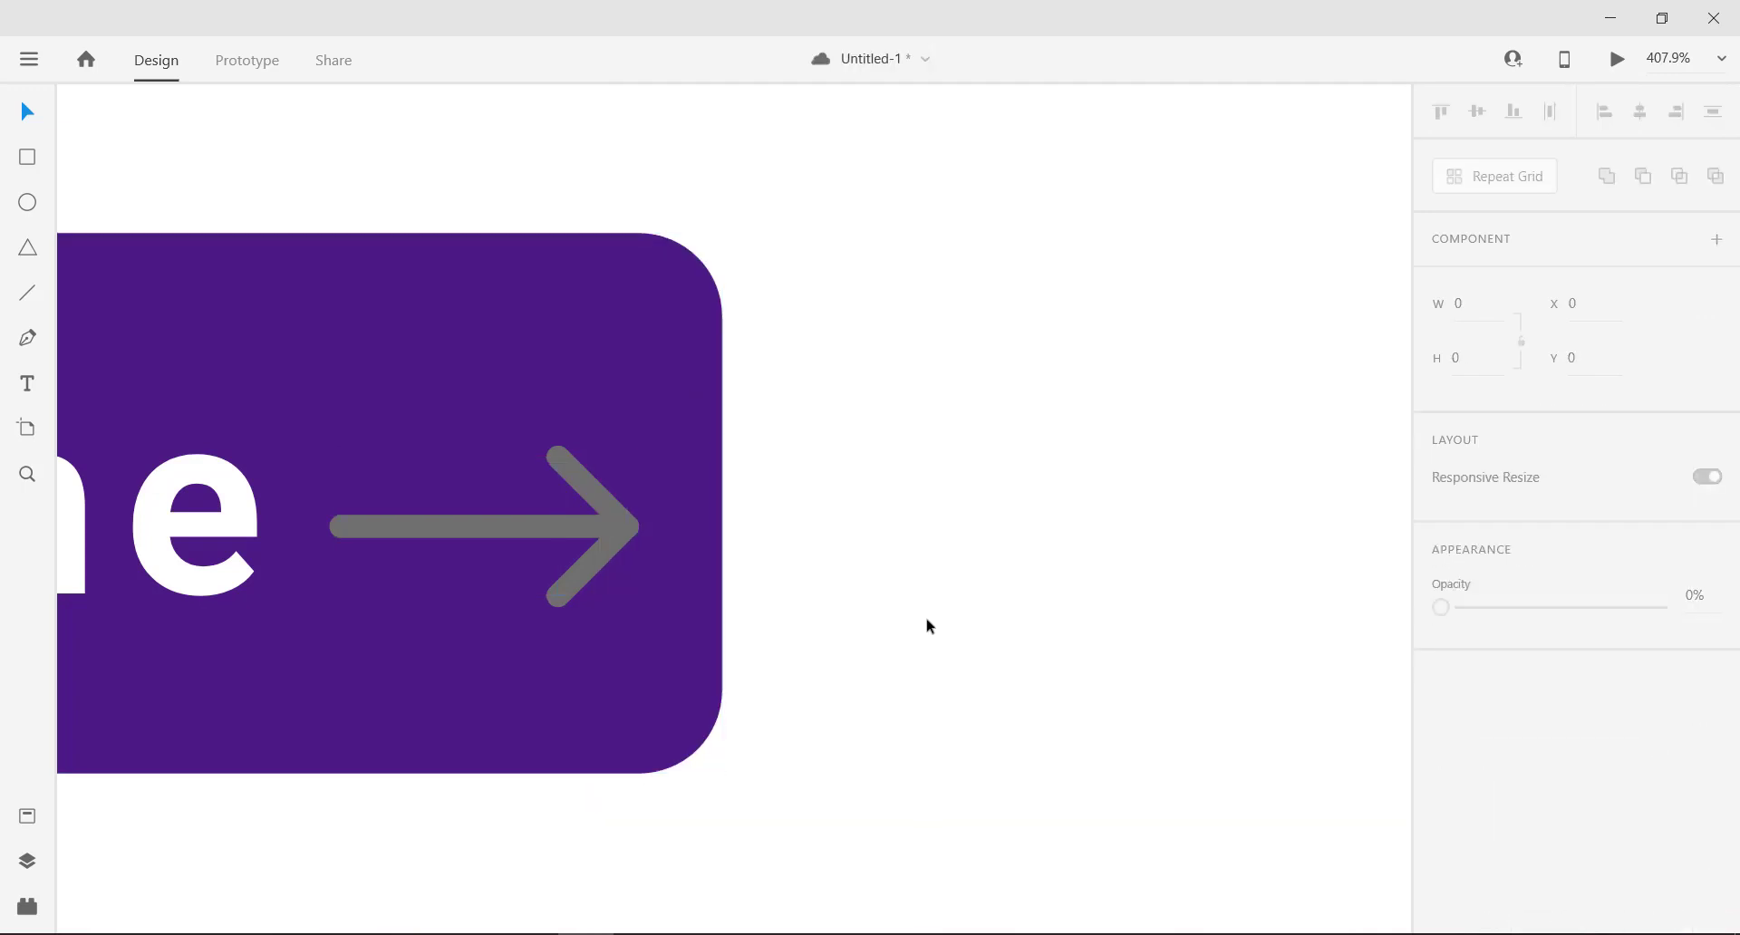
{"action": "scroll", "coordinate": [927, 625], "scroll_direction": "down", "scroll_amount": 3}
{"action": "scroll", "coordinate": [1128, 591], "scroll_direction": "down", "scroll_amount": 2}
{"action": "left_click_drag", "start_coordinate": [1022, 605], "coordinate": [1149, 521]}
{"action": "left_click", "coordinate": [1008, 569]}
{"action": "scroll", "coordinate": [1495, 661], "scroll_direction": "down", "scroll_amount": 3}
{"action": "left_click", "coordinate": [1486, 671]}
{"action": "left_click", "coordinate": [1138, 486]}
Step: Add a shadow to the button's rectangle, sampling the button's own purple #4D1A84 as its colour
{"action": "scroll", "coordinate": [1154, 439], "scroll_direction": "down", "scroll_amount": 4}
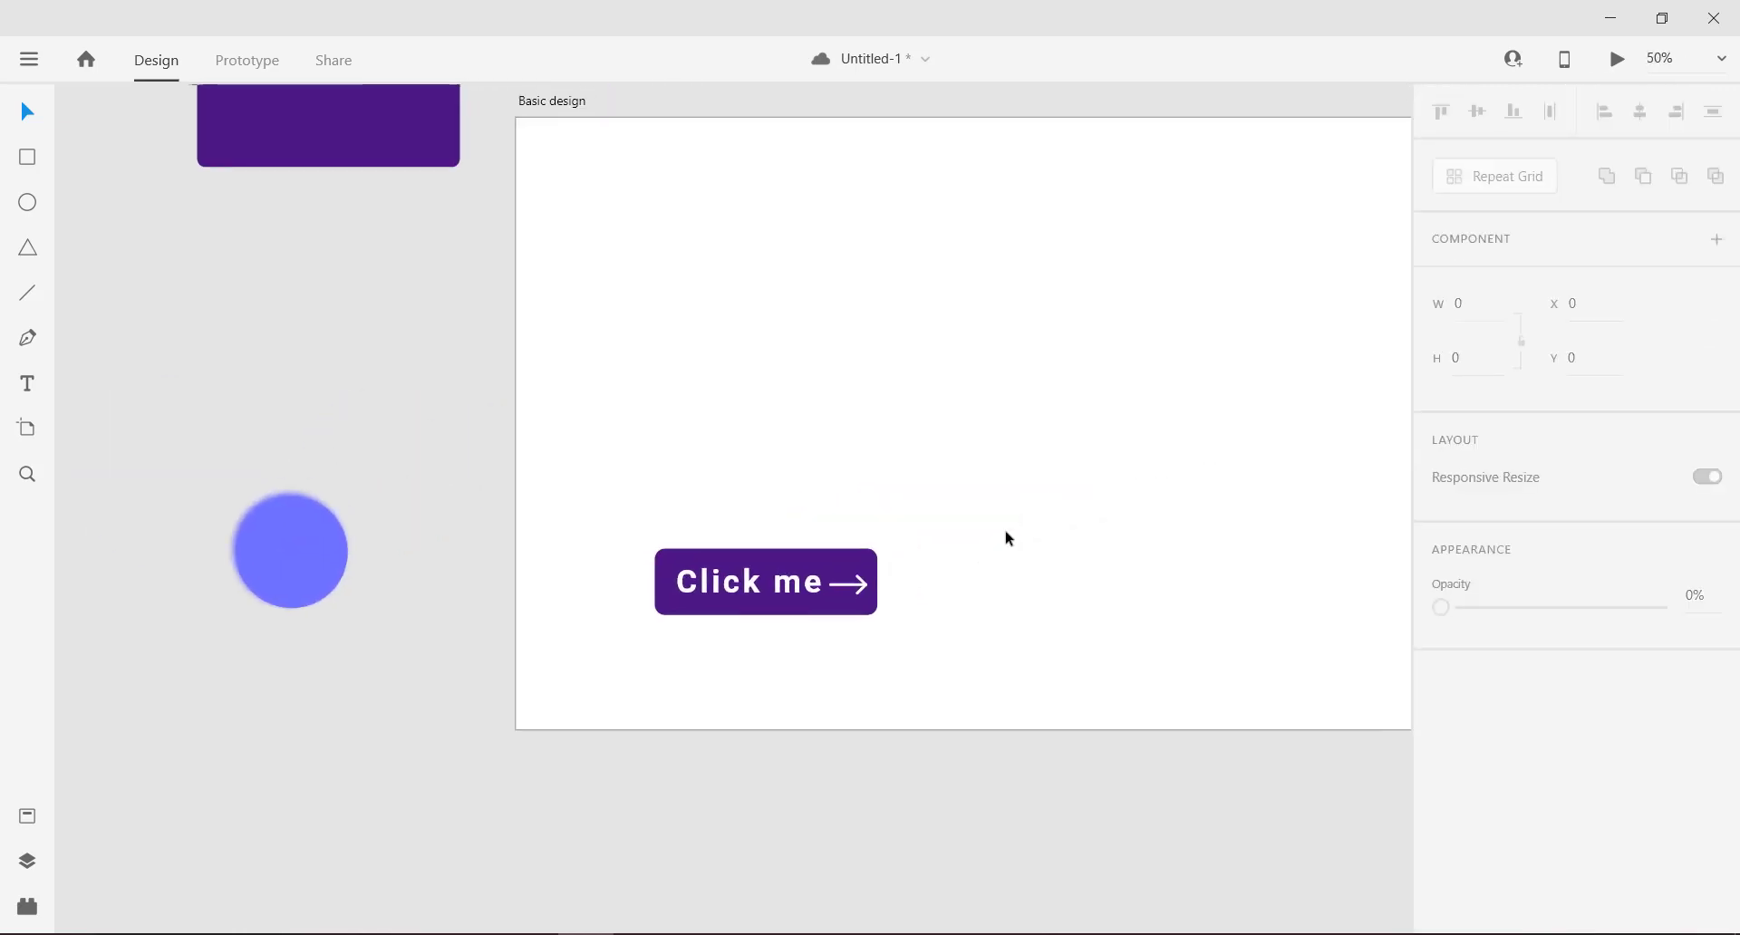
{"action": "scroll", "coordinate": [1006, 538], "scroll_direction": "down", "scroll_amount": 2}
{"action": "scroll", "coordinate": [864, 544], "scroll_direction": "up", "scroll_amount": 5}
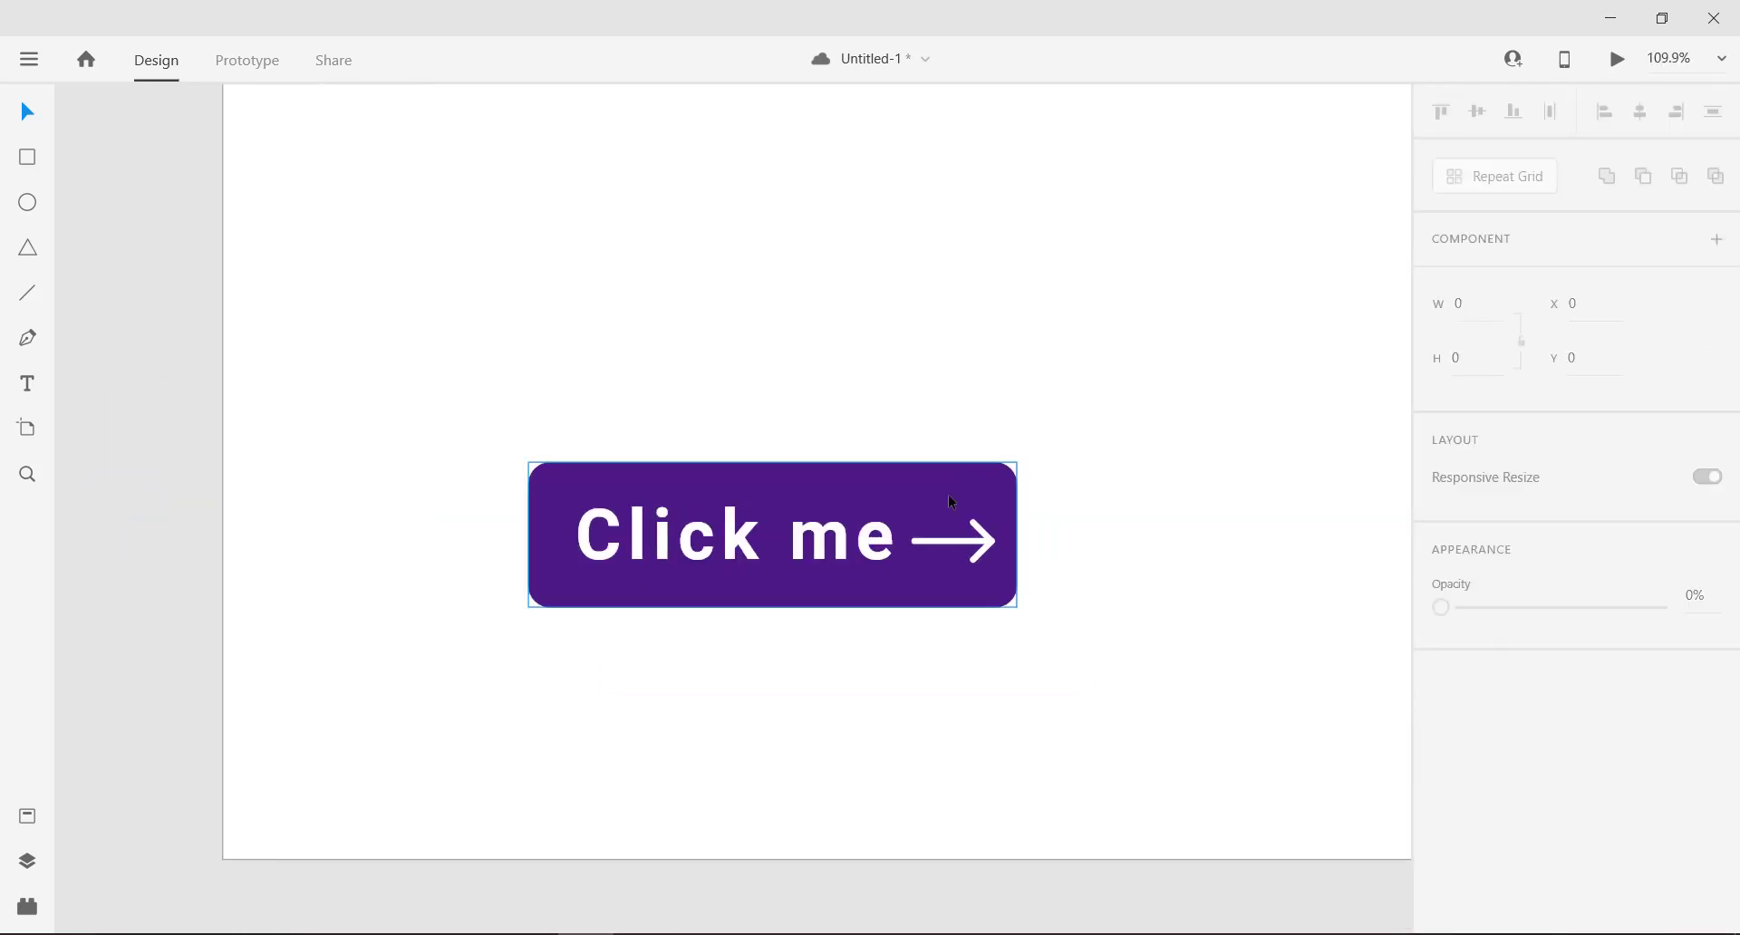
{"action": "left_click", "coordinate": [948, 495]}
{"action": "left_click", "coordinate": [1441, 782]}
{"action": "left_click", "coordinate": [1486, 782]}
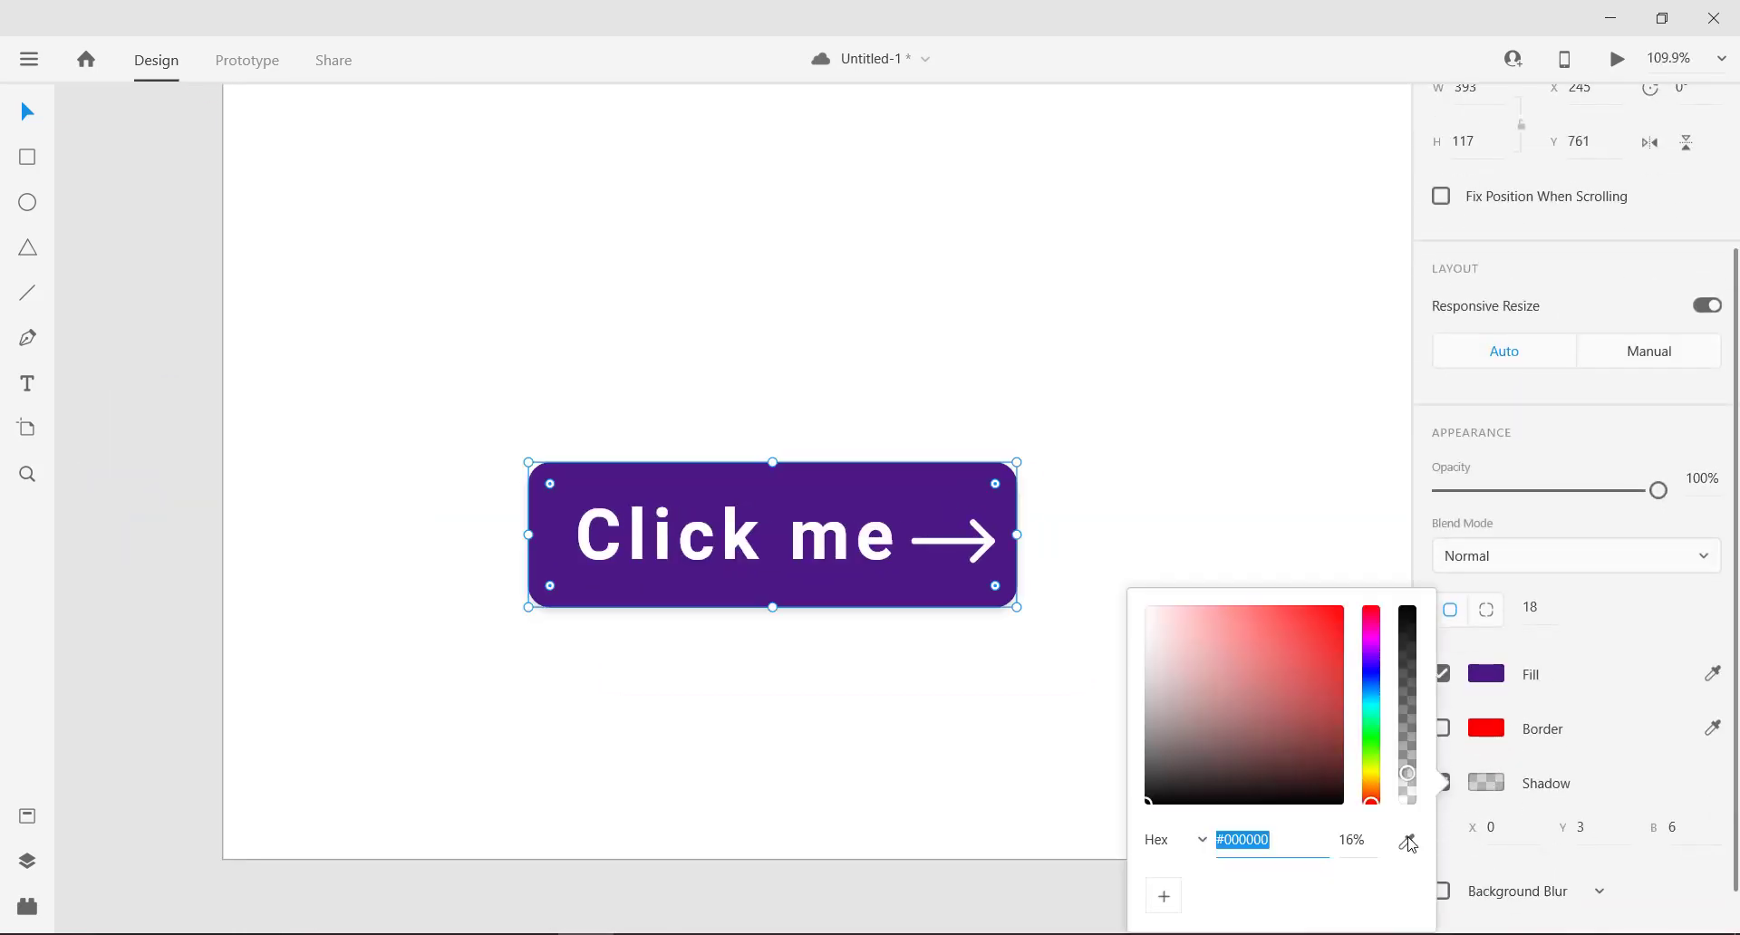
{"action": "left_click", "coordinate": [1407, 841]}
{"action": "left_click", "coordinate": [971, 601]}
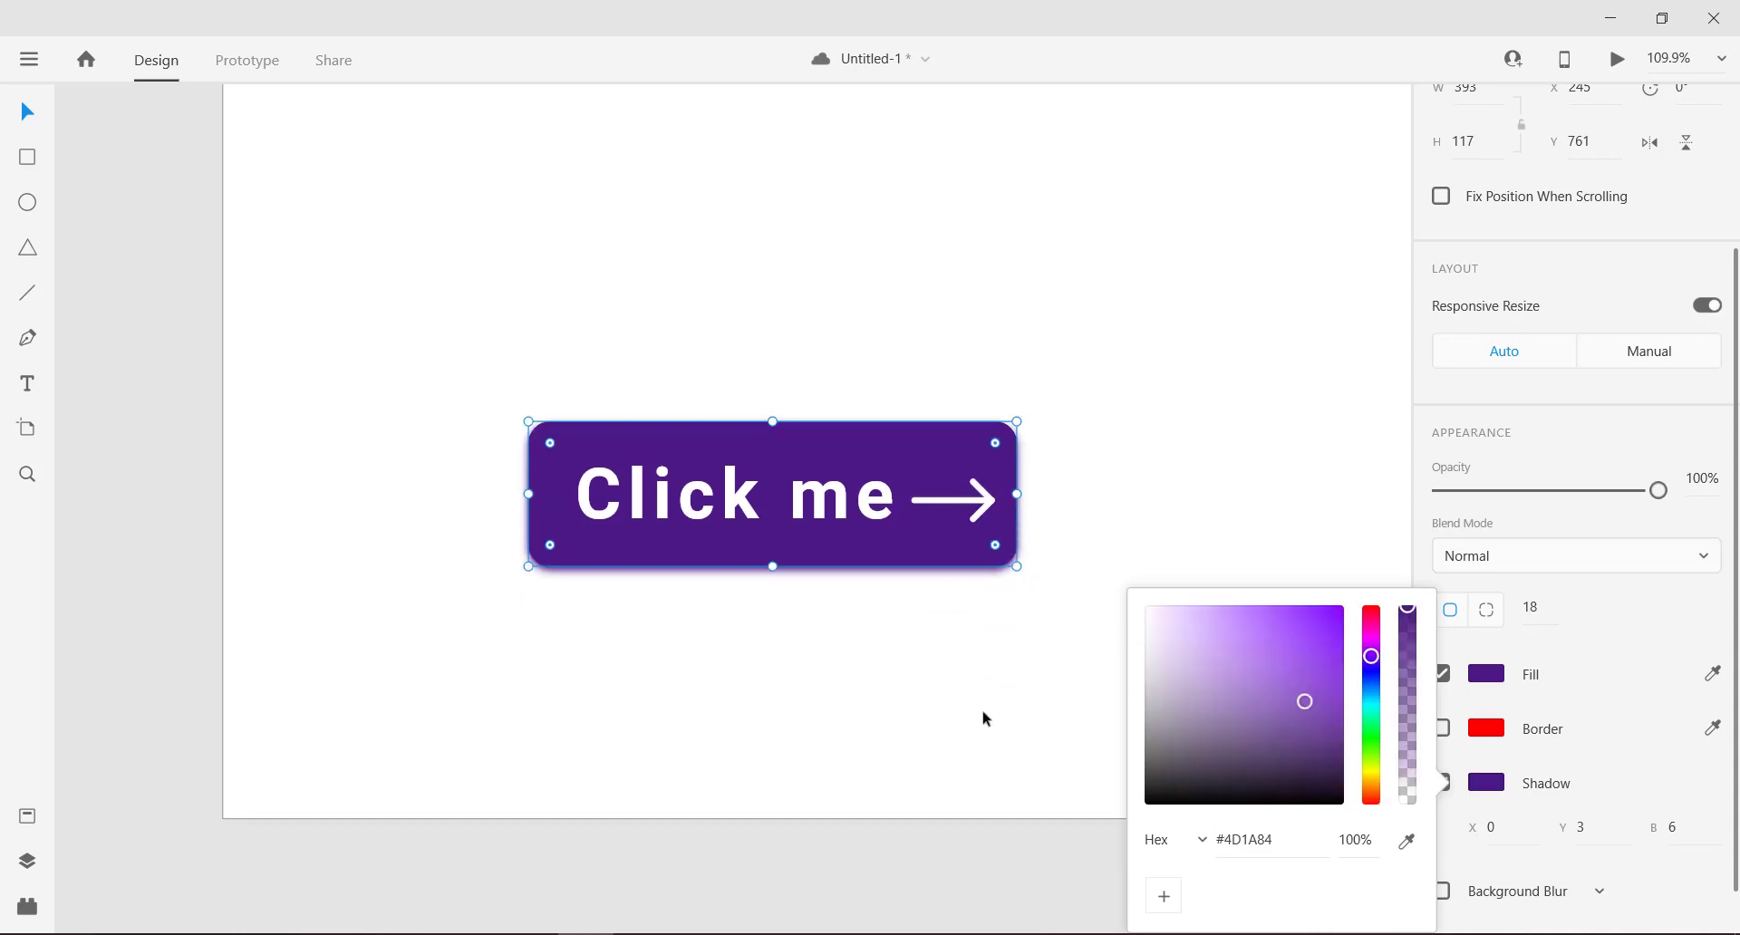
{"action": "left_click", "coordinate": [983, 711]}
Step: Select the complete Click me button with its label and arrow and move it off the artboard below the purple square
{"action": "scroll", "coordinate": [986, 705], "scroll_direction": "down", "scroll_amount": 5}
{"action": "scroll", "coordinate": [1036, 634], "scroll_direction": "down", "scroll_amount": 1}
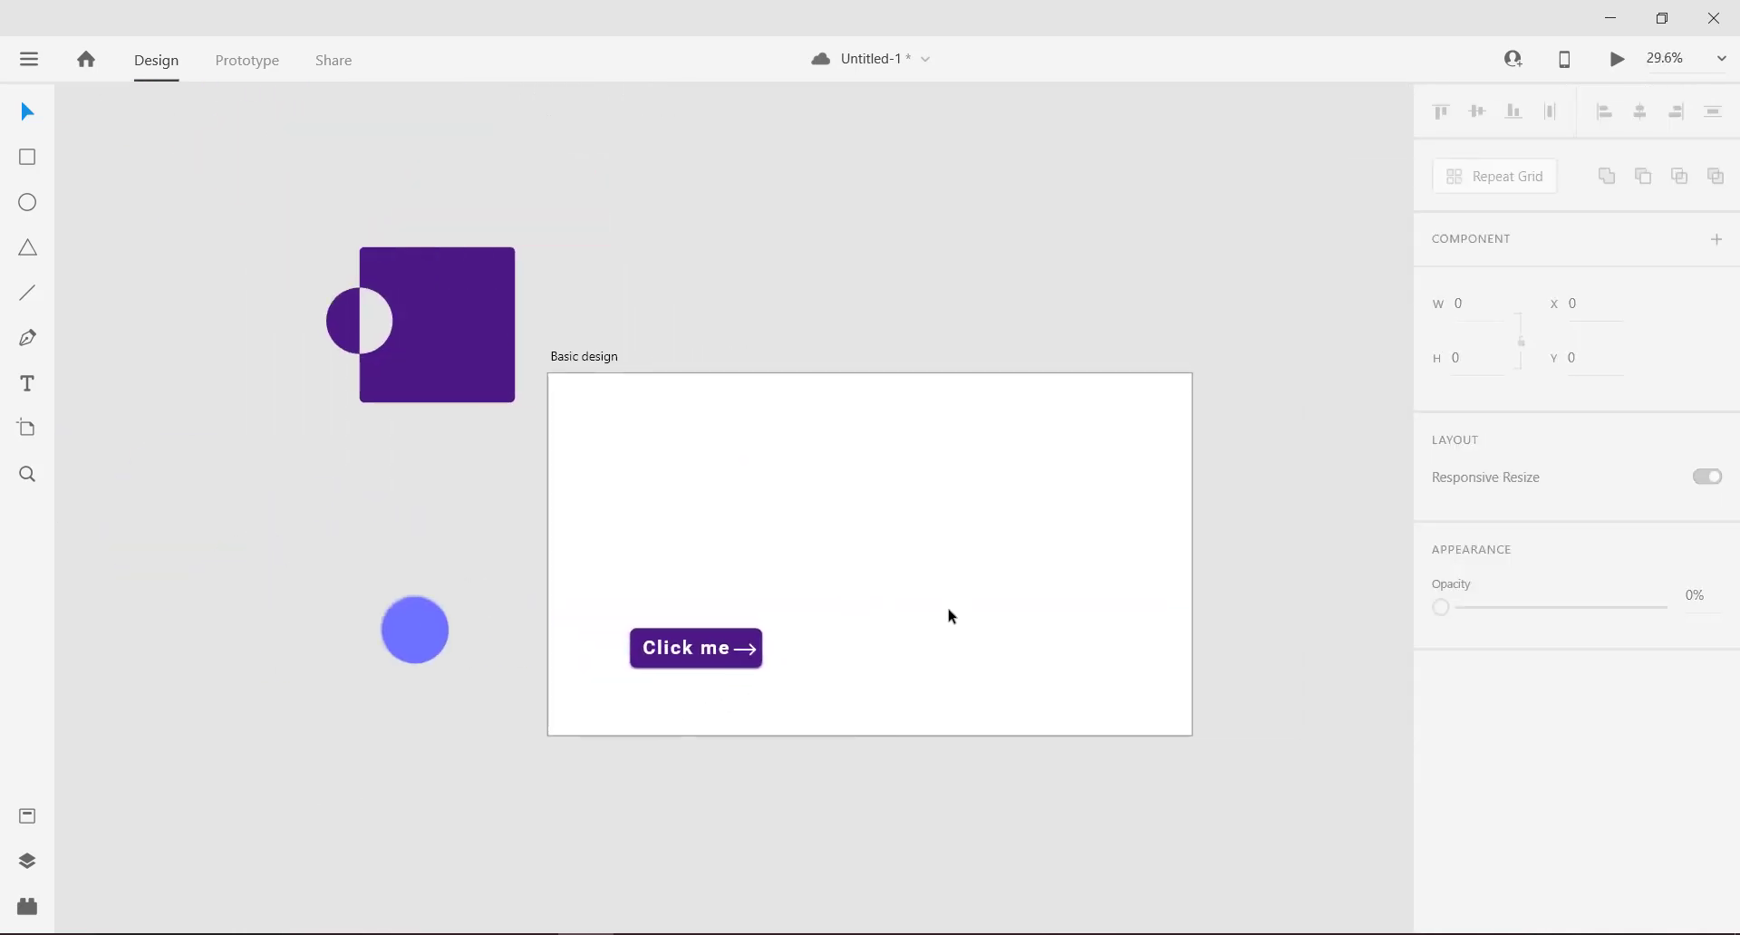
{"action": "scroll", "coordinate": [946, 615], "scroll_direction": "up", "scroll_amount": 5}
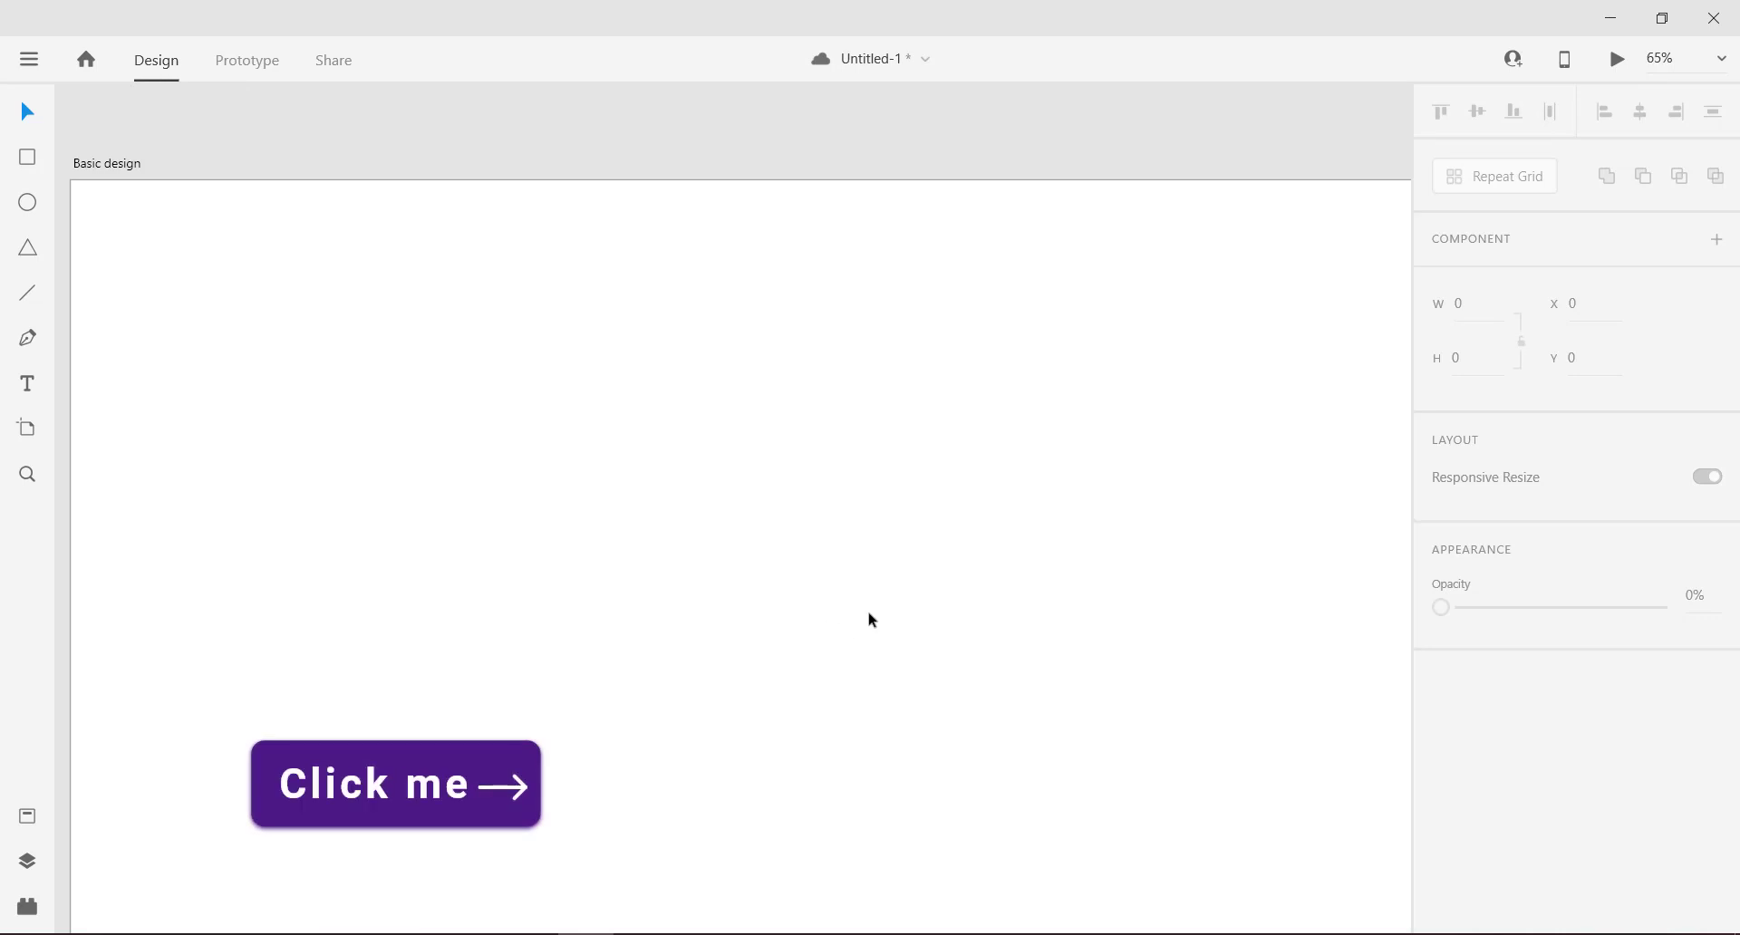
{"action": "scroll", "coordinate": [933, 625], "scroll_direction": "down", "scroll_amount": 4}
{"action": "left_click_drag", "start_coordinate": [924, 586], "coordinate": [1051, 594]}
{"action": "left_click", "coordinate": [839, 706]}
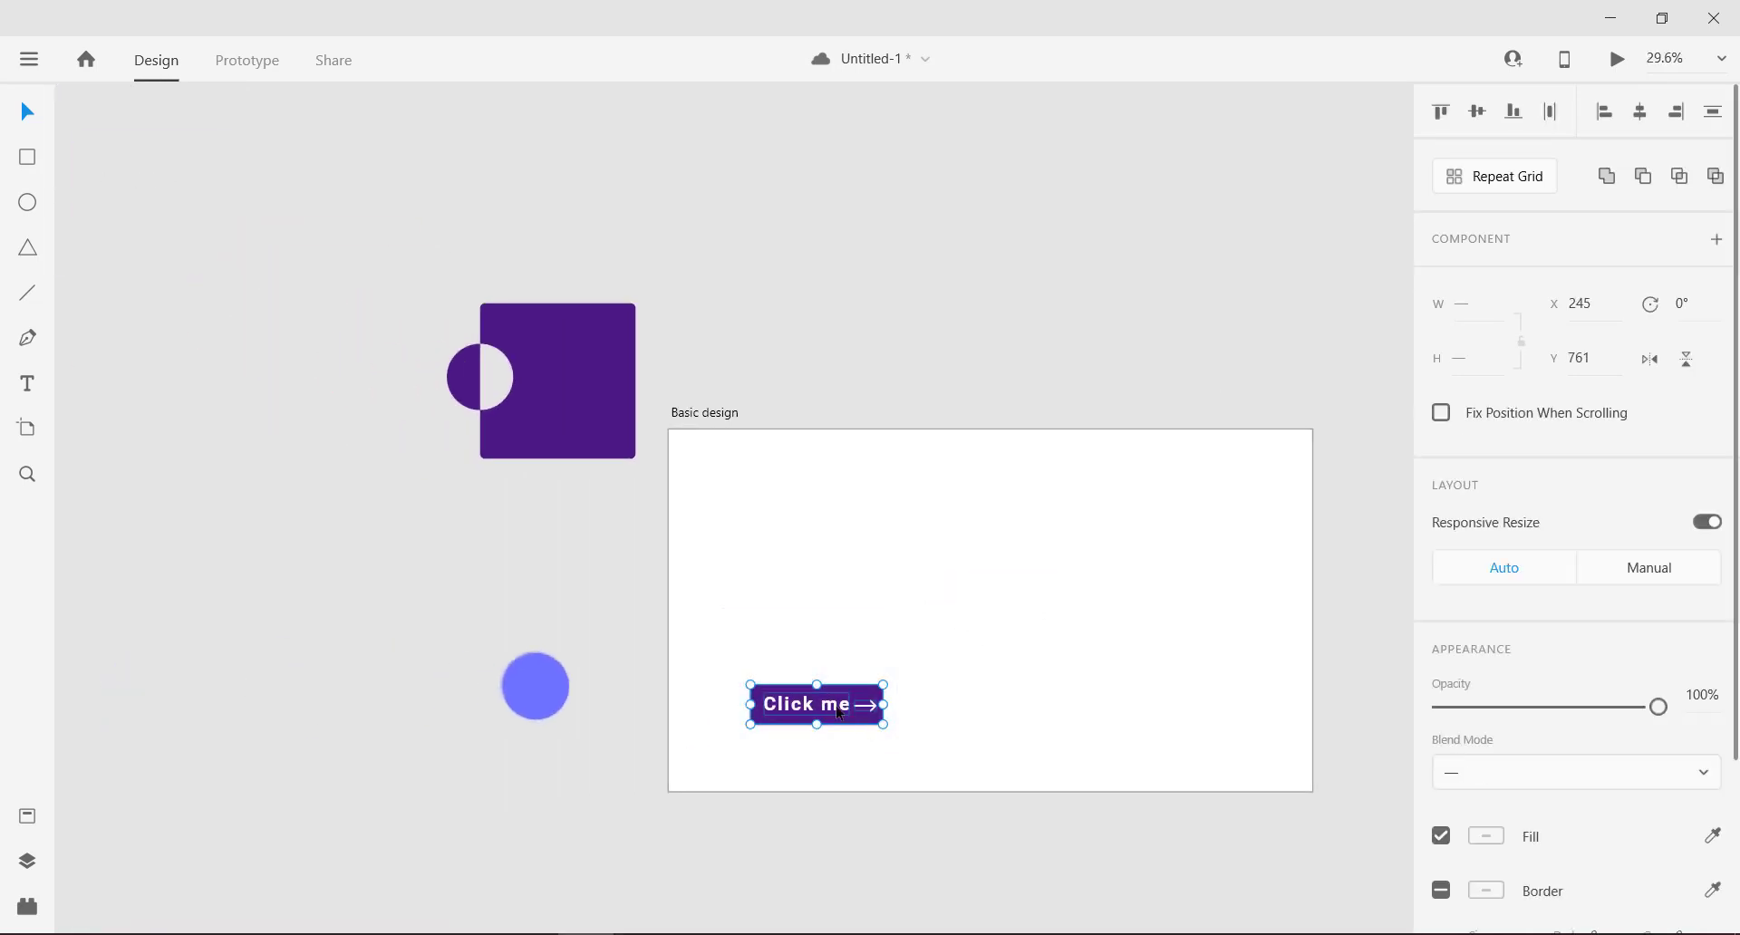
{"action": "left_click_drag", "start_coordinate": [838, 706], "coordinate": [572, 596]}
{"action": "left_click", "coordinate": [632, 691]}
Step: Place the blue circle on the artboard at 434 × 434 and duplicate it twice, one copy beside it and one below
{"action": "left_click_drag", "start_coordinate": [554, 707], "coordinate": [997, 668]}
{"action": "left_click_drag", "start_coordinate": [920, 614], "coordinate": [1012, 752]}
{"action": "left_click", "coordinate": [1108, 621]}
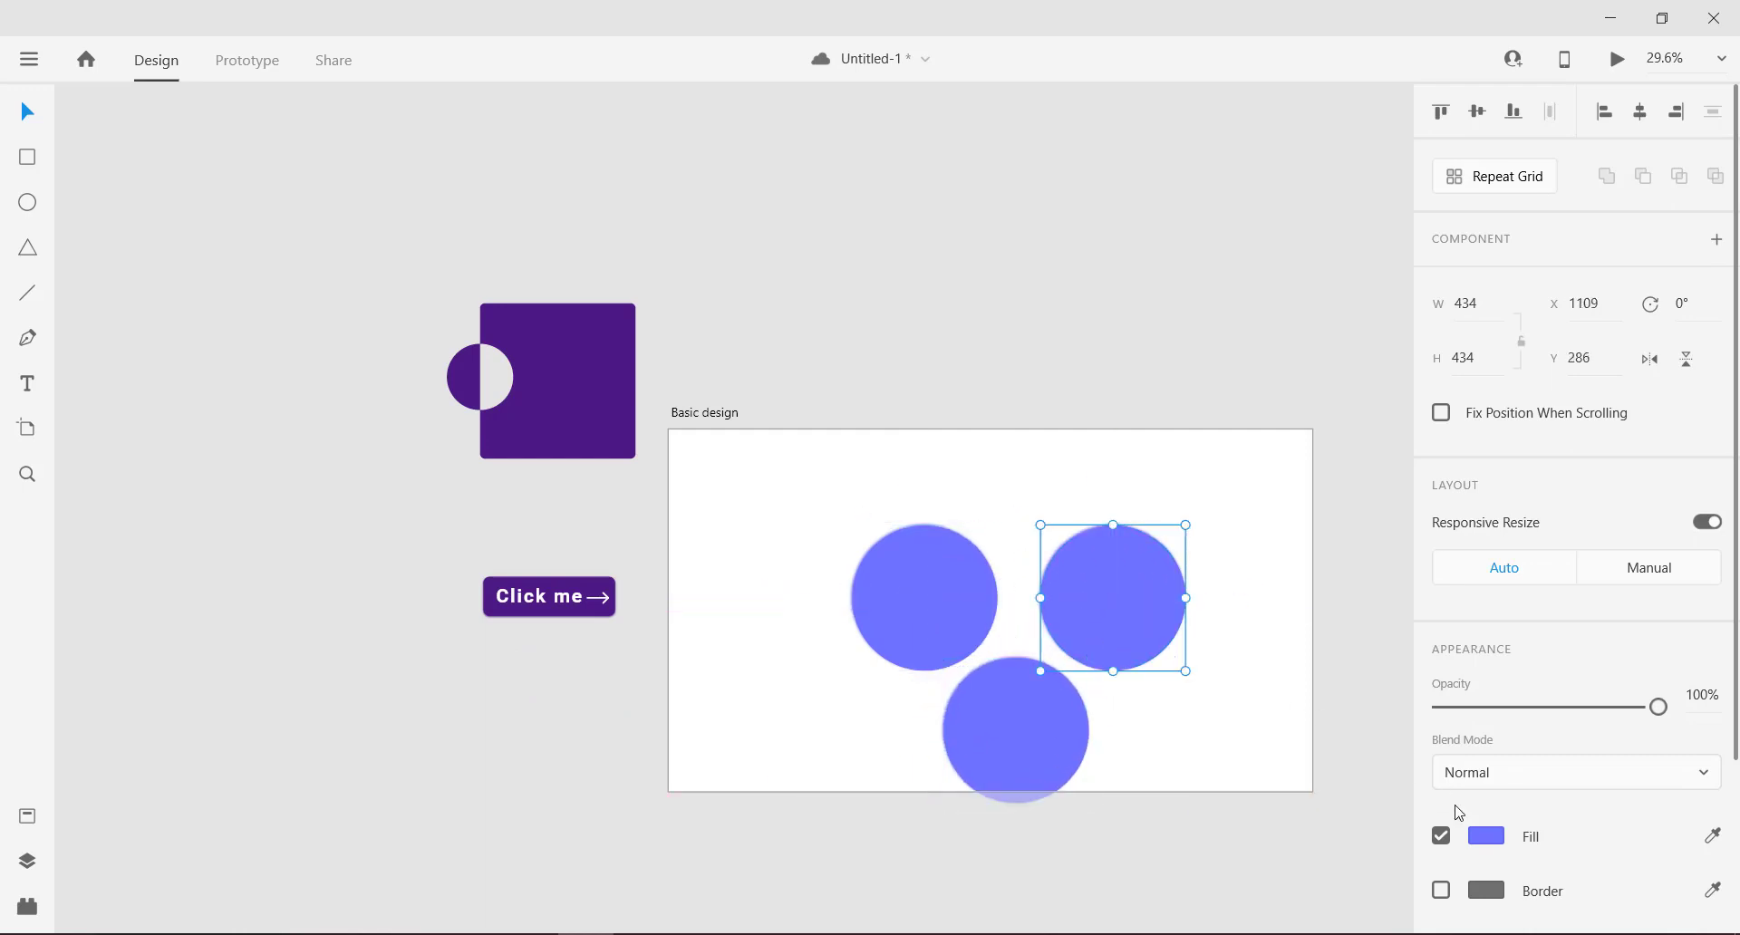
Step: Change the fill of the circle beside the original one to green #05A911
{"action": "scroll", "coordinate": [1457, 813], "scroll_direction": "down", "scroll_amount": 2}
{"action": "left_click", "coordinate": [1486, 707]}
{"action": "left_click_drag", "start_coordinate": [1309, 610], "coordinate": [1339, 639]}
{"action": "left_click", "coordinate": [1364, 700]}
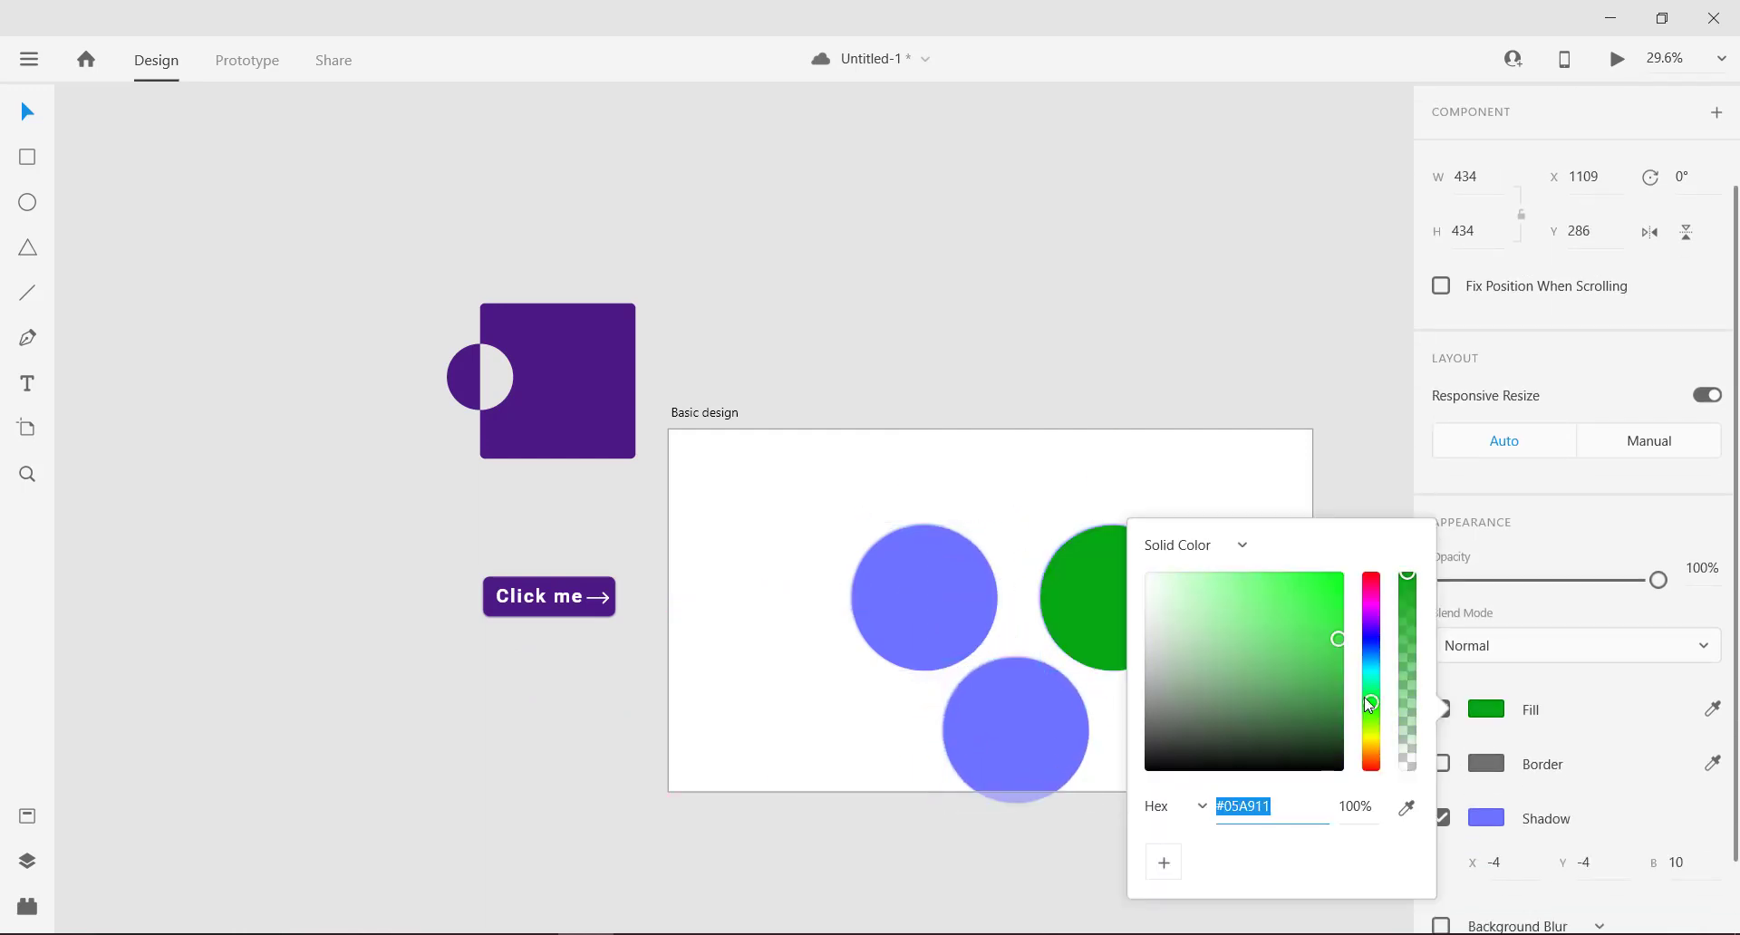
Step: Change the fill of the lower circle to coral #FF866E
{"action": "left_click", "coordinate": [1002, 705]}
{"action": "left_click", "coordinate": [1482, 835]}
{"action": "left_click", "coordinate": [1372, 796]}
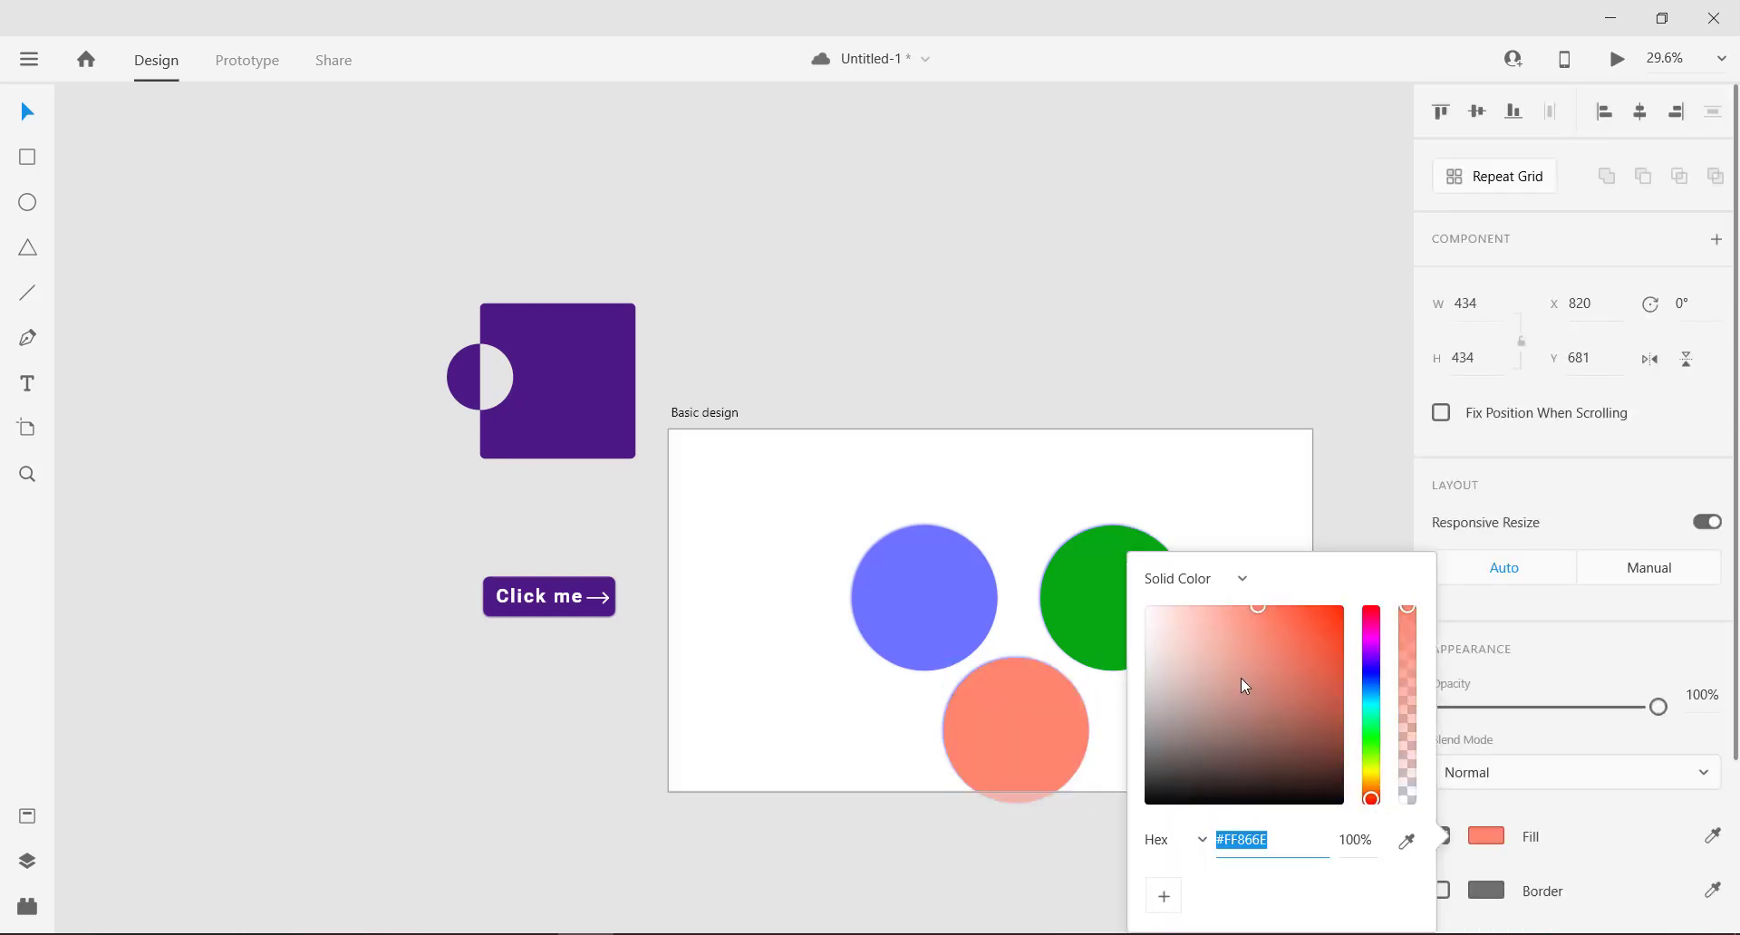
{"action": "left_click", "coordinate": [1109, 693]}
Step: Move the green and coral circles over the blue one so that all three overlap with slight offsets
{"action": "left_click_drag", "start_coordinate": [1016, 725], "coordinate": [961, 652]}
{"action": "left_click_drag", "start_coordinate": [1077, 634], "coordinate": [954, 634]}
{"action": "left_click", "coordinate": [1124, 453]}
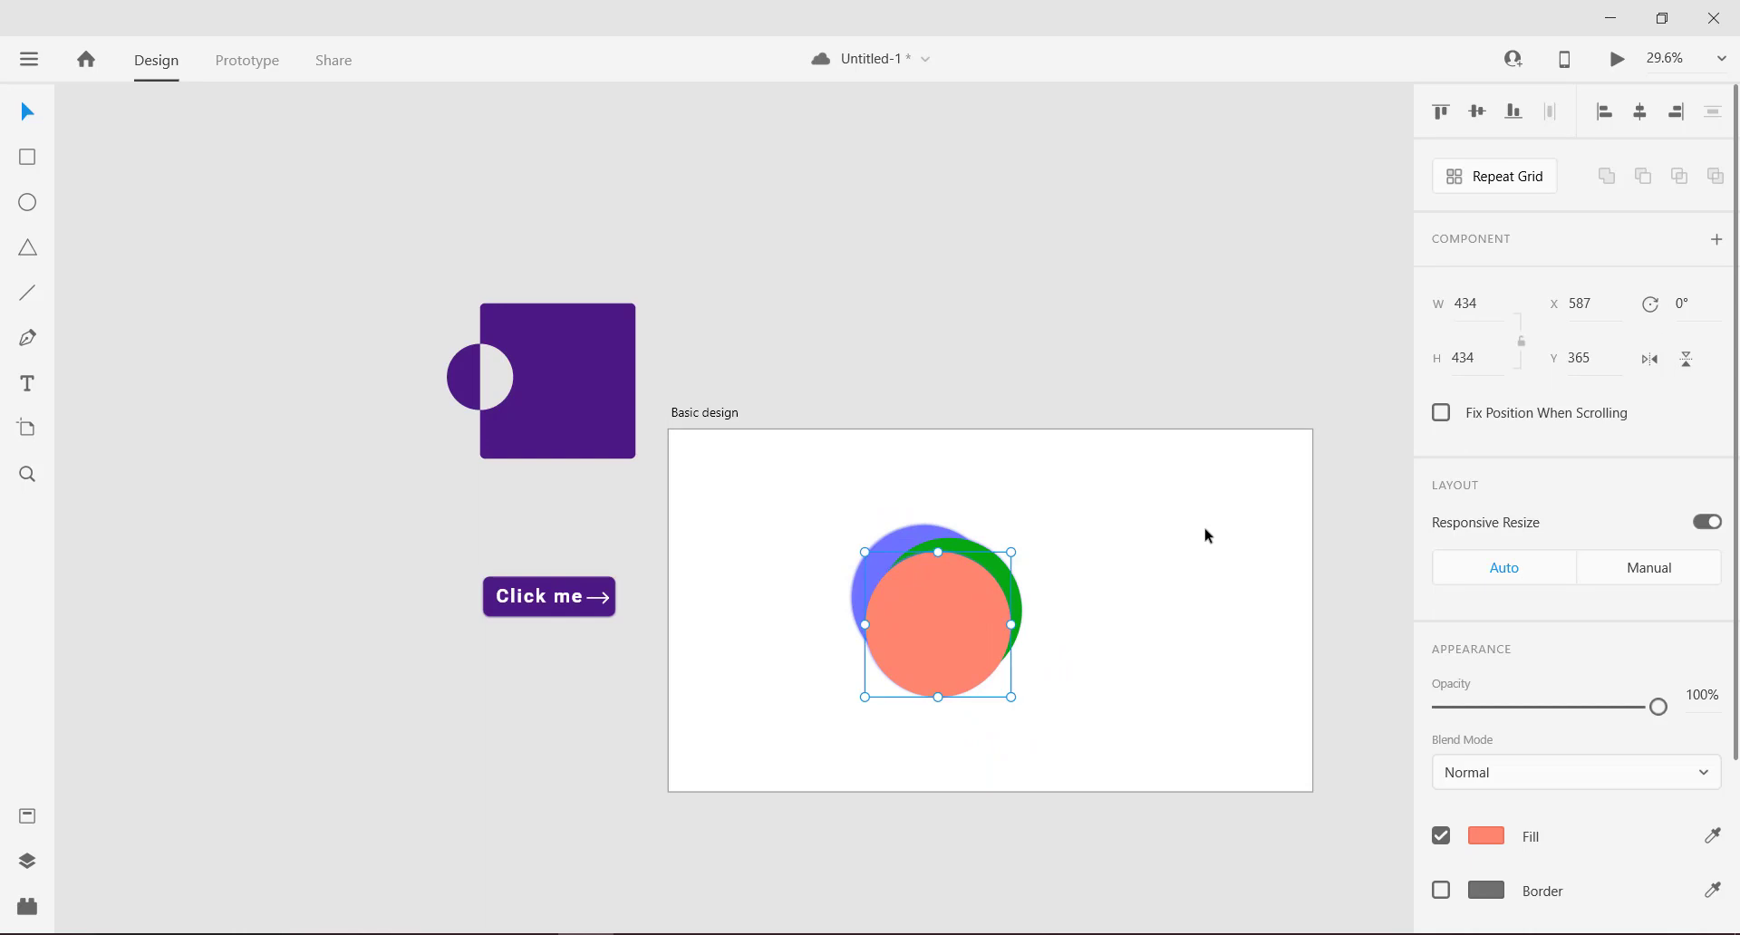
{"action": "left_click", "coordinate": [1205, 531]}
Step: Try bringing the blue circle to the front of the overlapping circles
{"action": "scroll", "coordinate": [1206, 531], "scroll_direction": "up", "scroll_amount": 5}
{"action": "scroll", "coordinate": [1113, 569], "scroll_direction": "left", "scroll_amount": 3}
{"action": "scroll", "coordinate": [1113, 569], "scroll_direction": "down", "scroll_amount": 2}
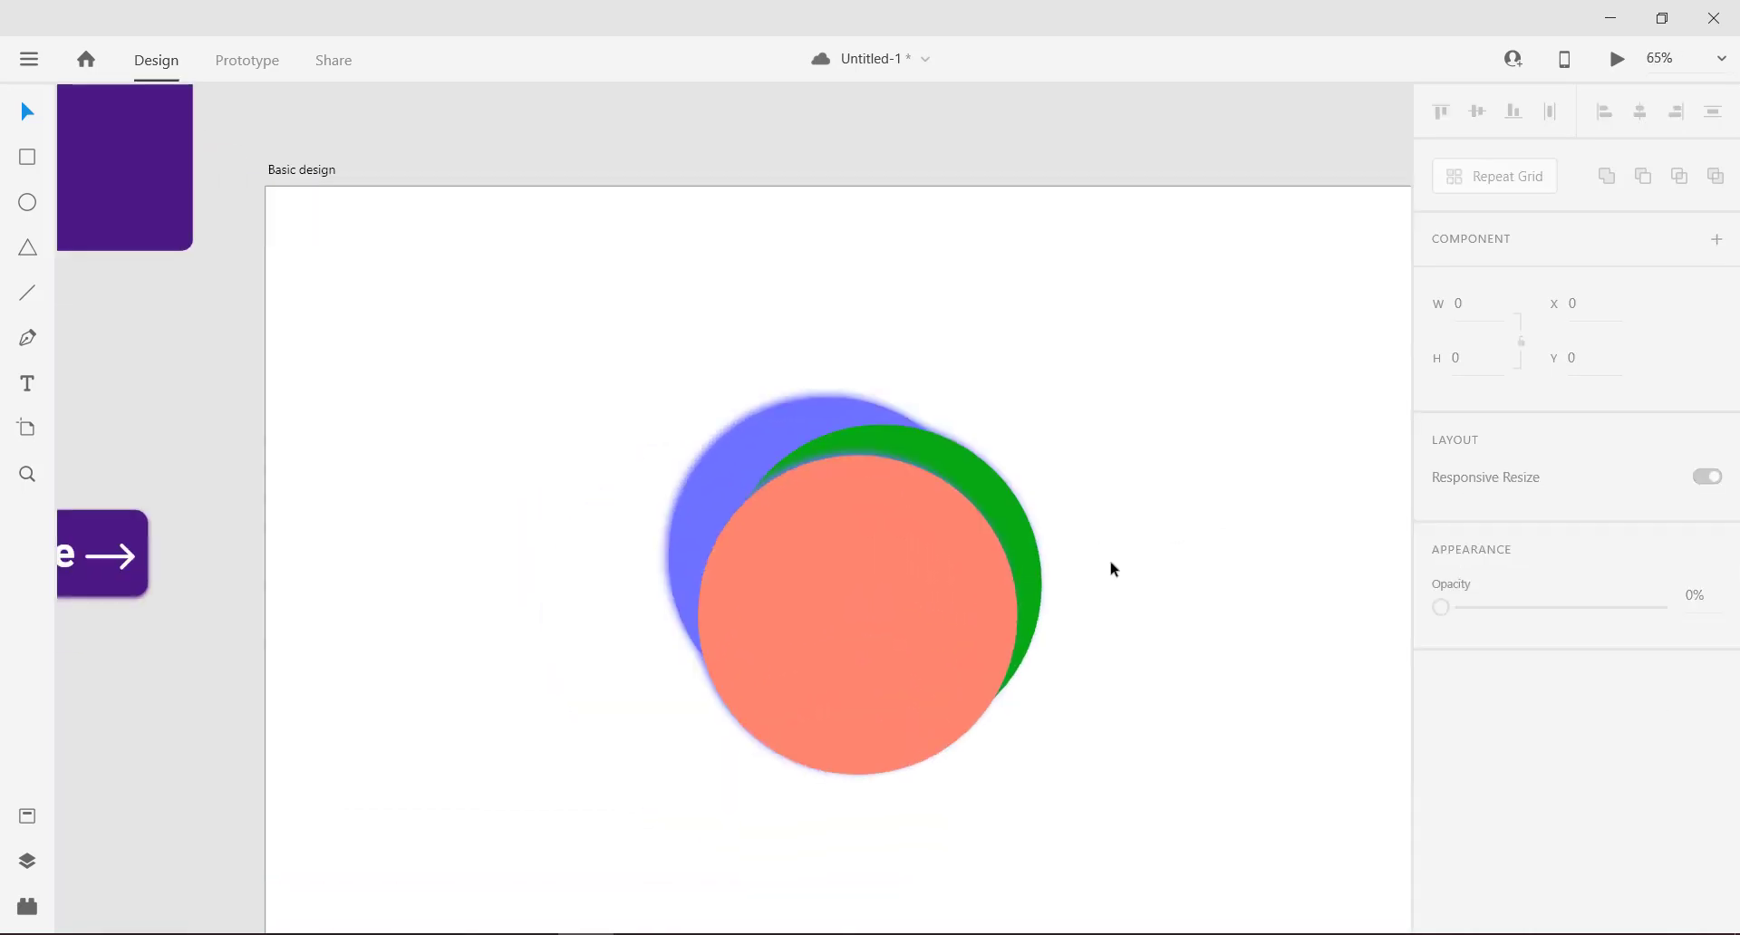
{"action": "left_click", "coordinate": [720, 464]}
{"action": "right_click", "coordinate": [719, 464]}
{"action": "mouse_move", "coordinate": [803, 600]}
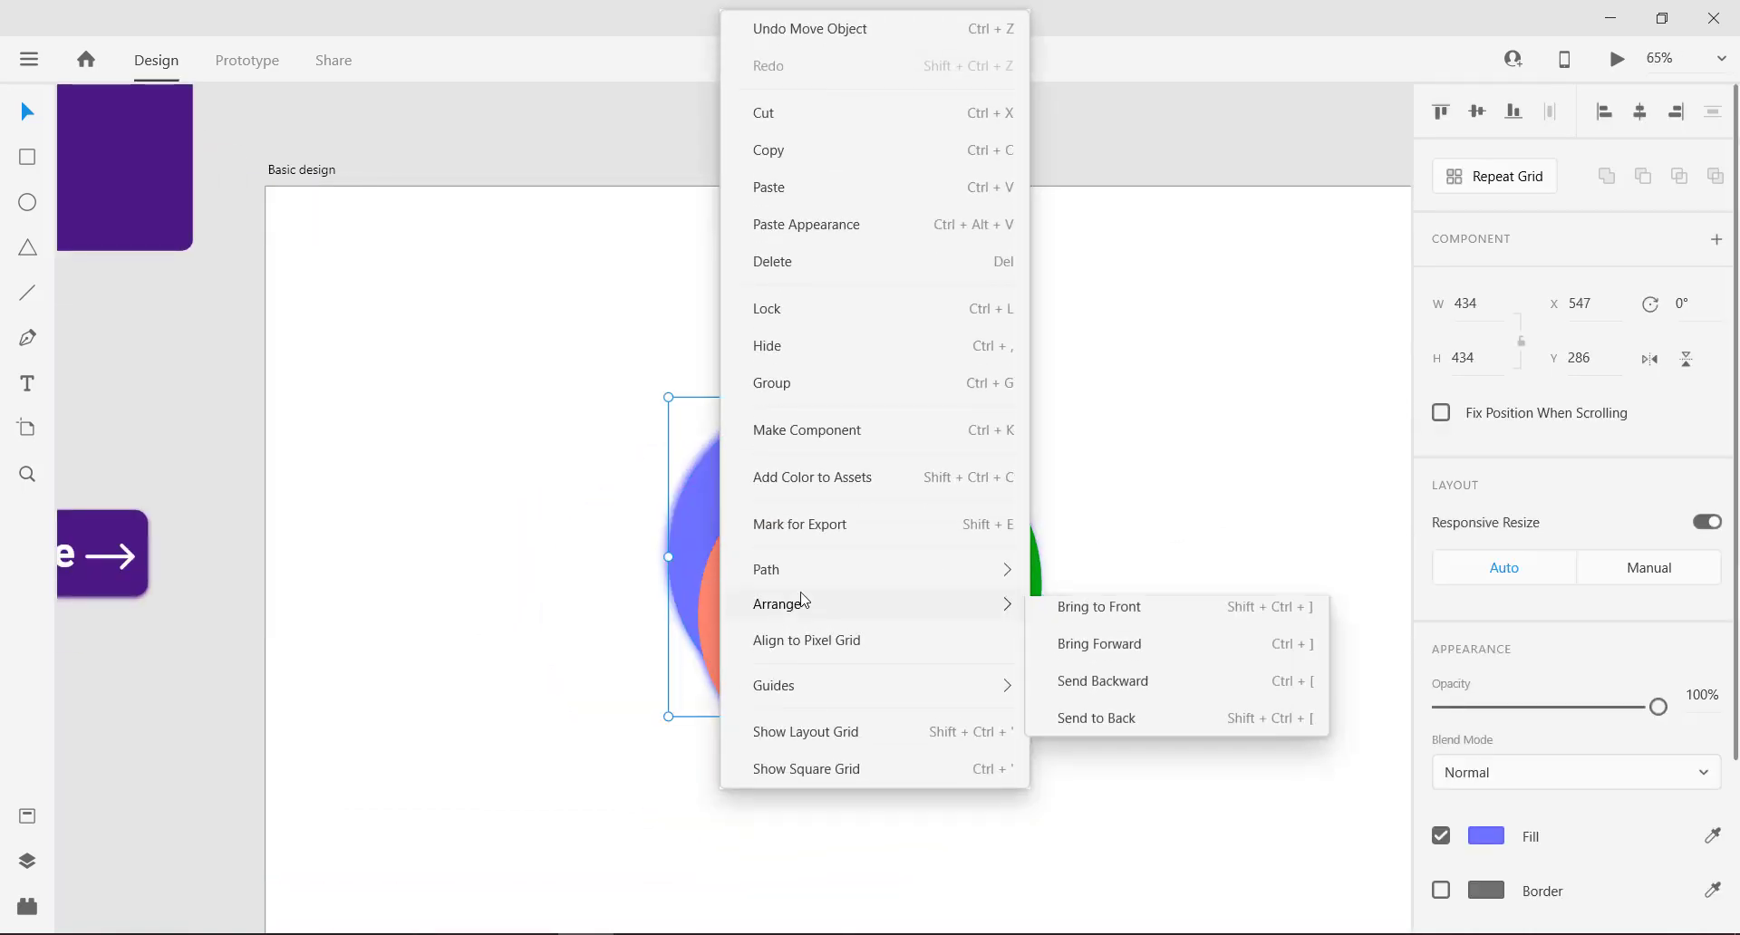
{"action": "left_click", "coordinate": [1116, 611]}
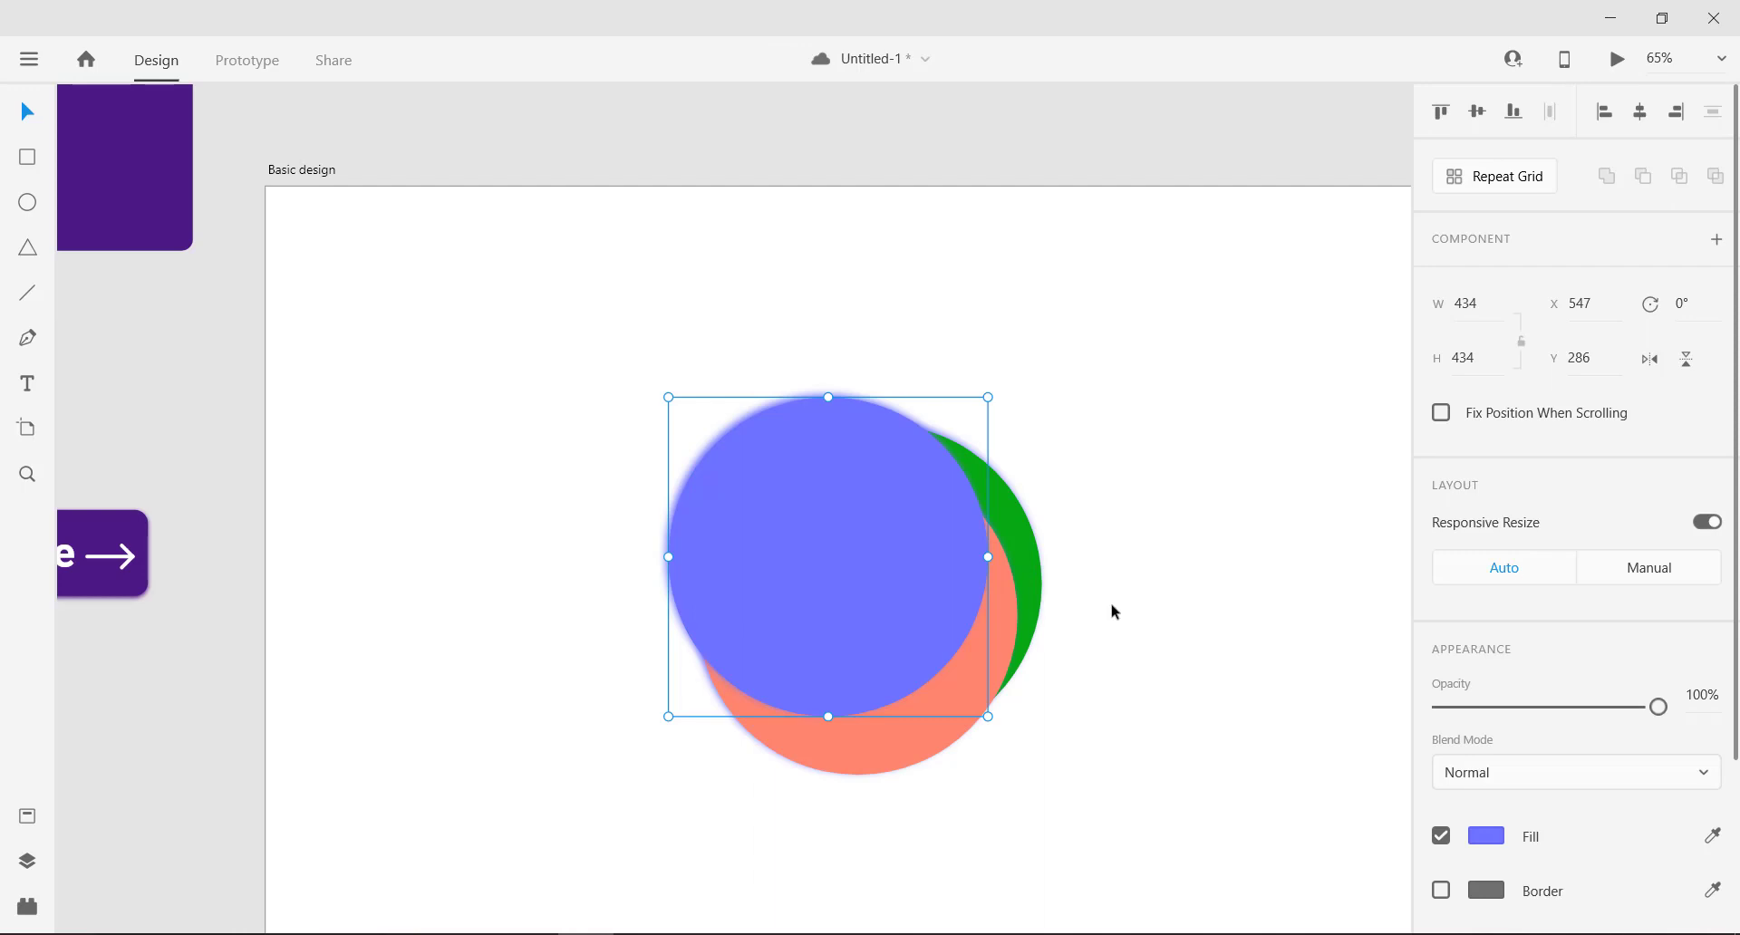
{"action": "key", "text": "ctrl+z"}
Step: Arrange the blue circle in front of the coral and green circles with Bring to Front
{"action": "right_click", "coordinate": [720, 482]}
{"action": "mouse_move", "coordinate": [803, 604]}
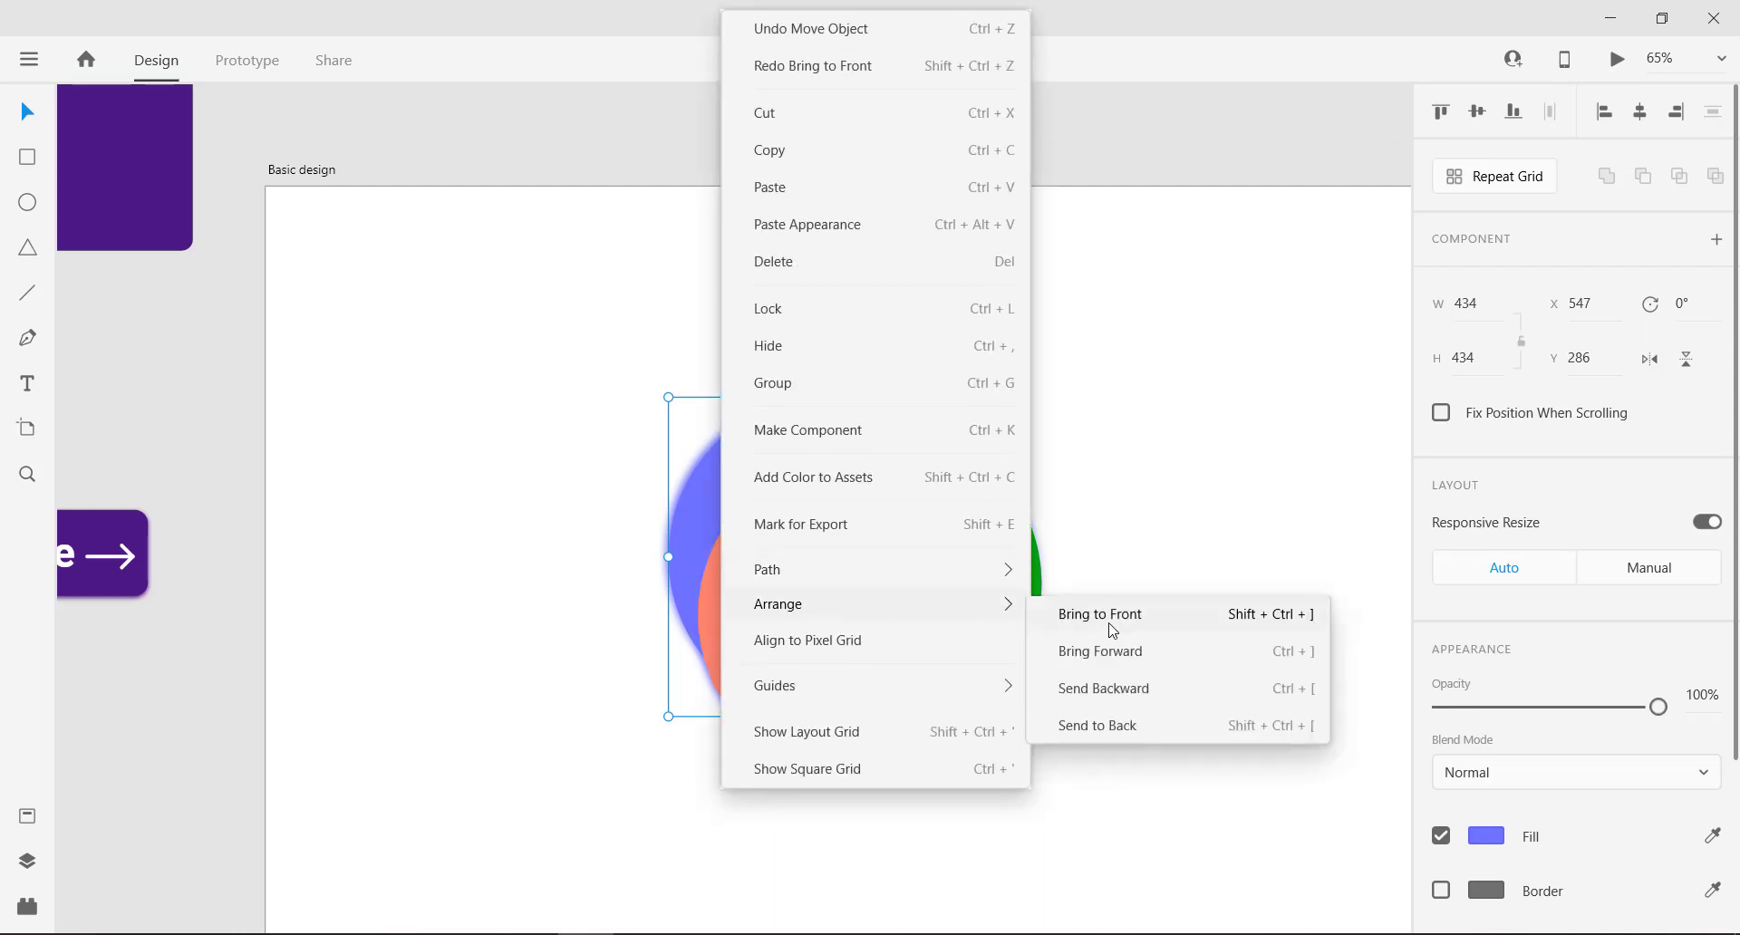
{"action": "left_click", "coordinate": [1269, 616]}
Step: Bring the coral circle to the front of the stack
{"action": "left_click", "coordinate": [884, 750]}
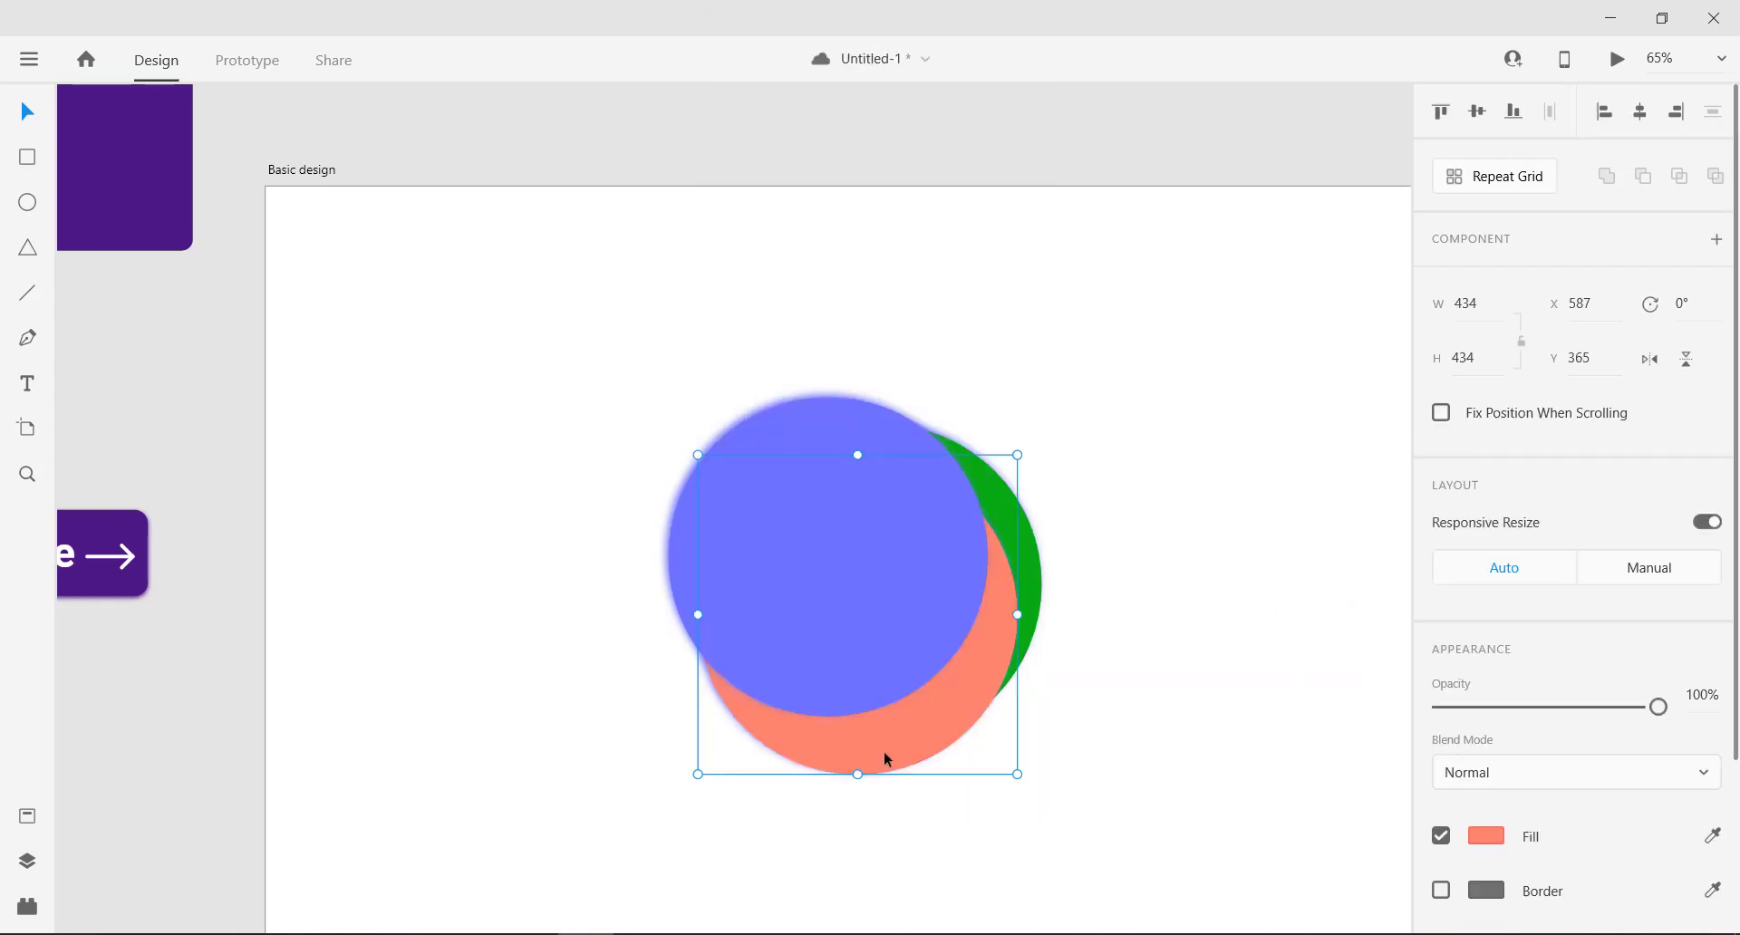
{"action": "right_click", "coordinate": [883, 750]}
{"action": "mouse_move", "coordinate": [1042, 607]}
{"action": "left_click", "coordinate": [1245, 629]}
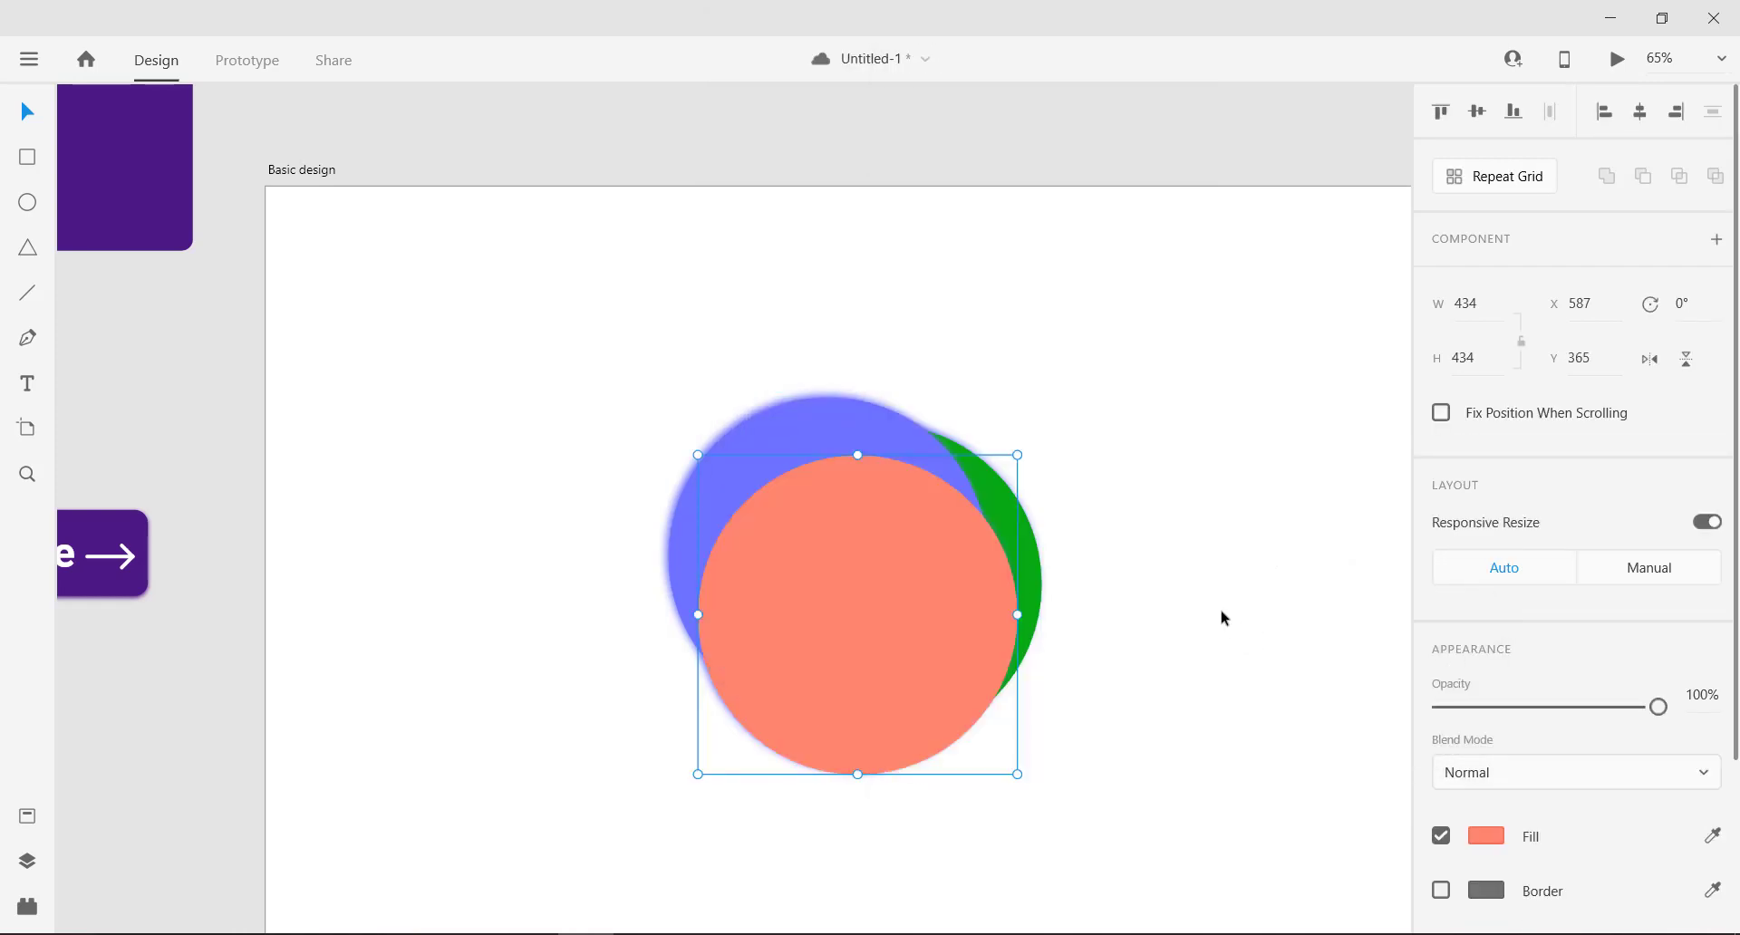
{"action": "left_click", "coordinate": [1220, 614]}
Step: Bring the green circle forward one level so it sits above the blue circle
{"action": "left_click", "coordinate": [1010, 507]}
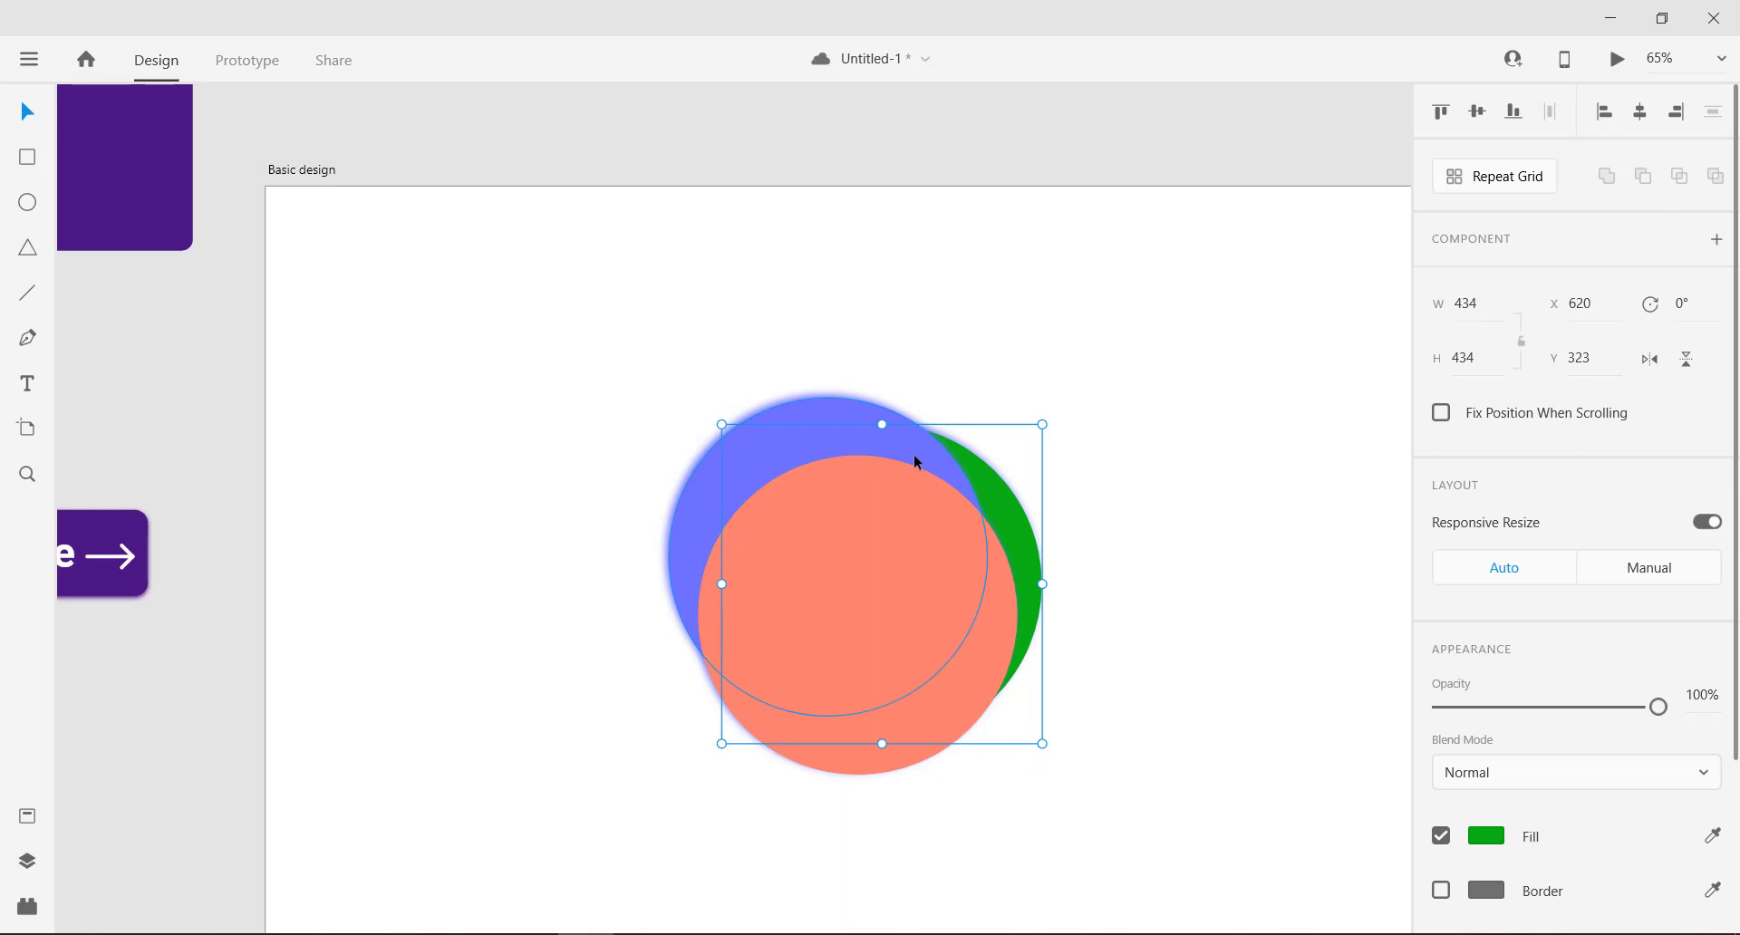
{"action": "right_click", "coordinate": [1002, 539]}
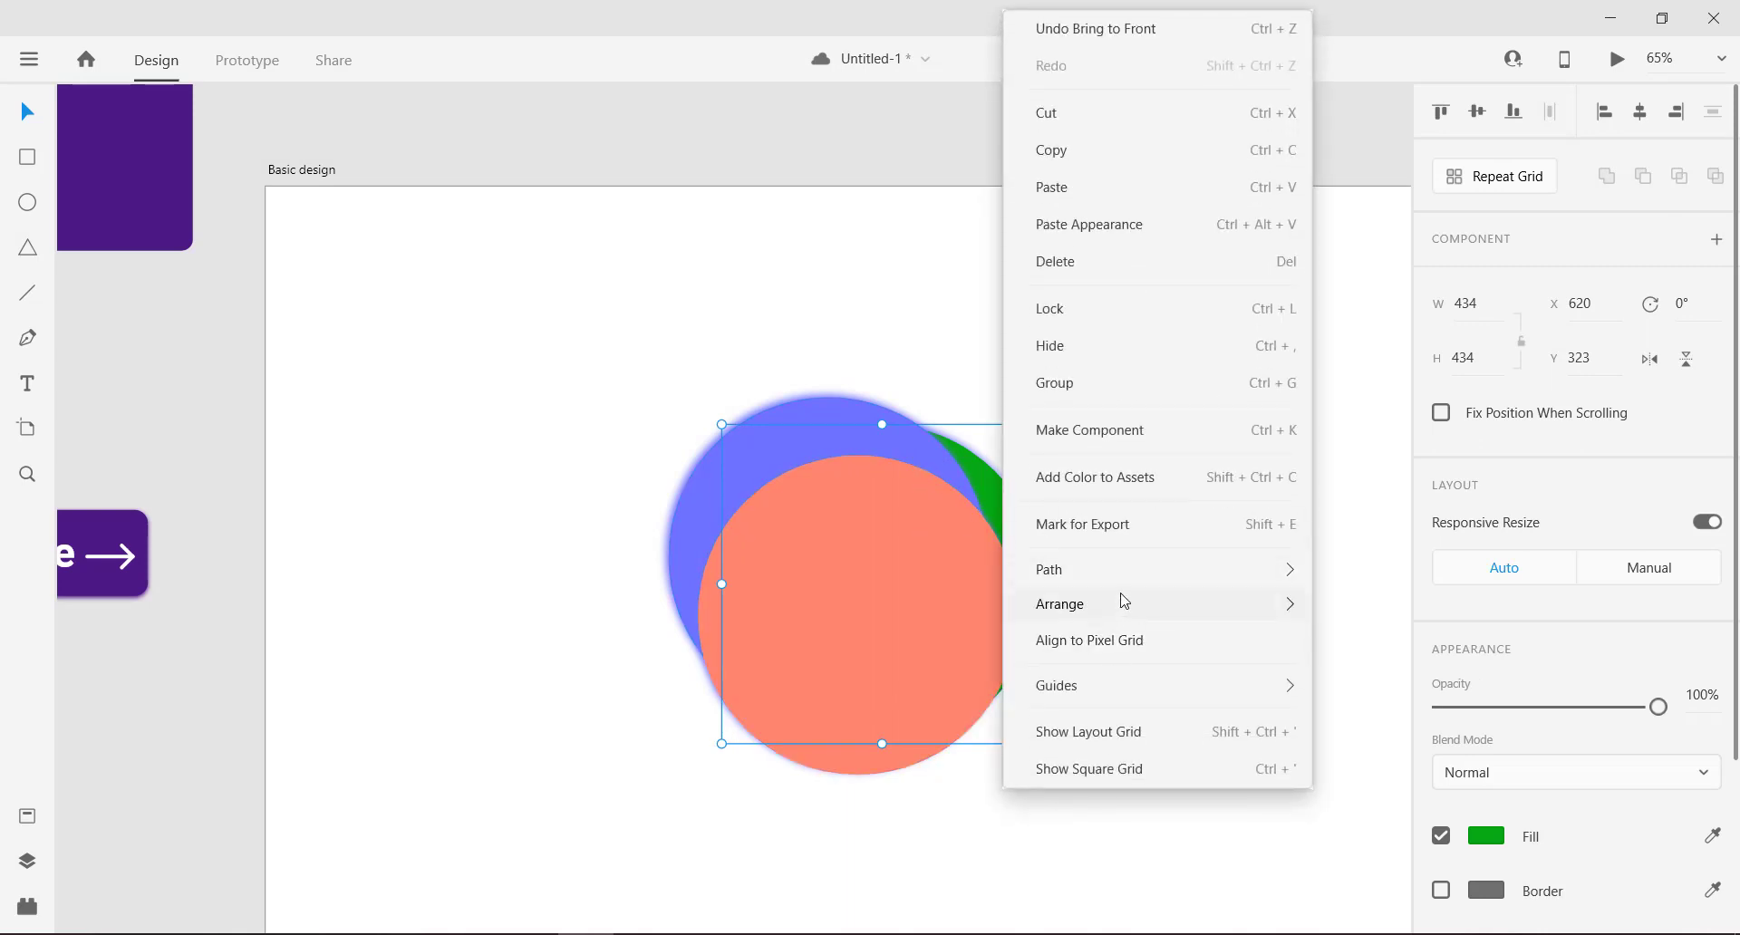
{"action": "mouse_move", "coordinate": [1124, 600]}
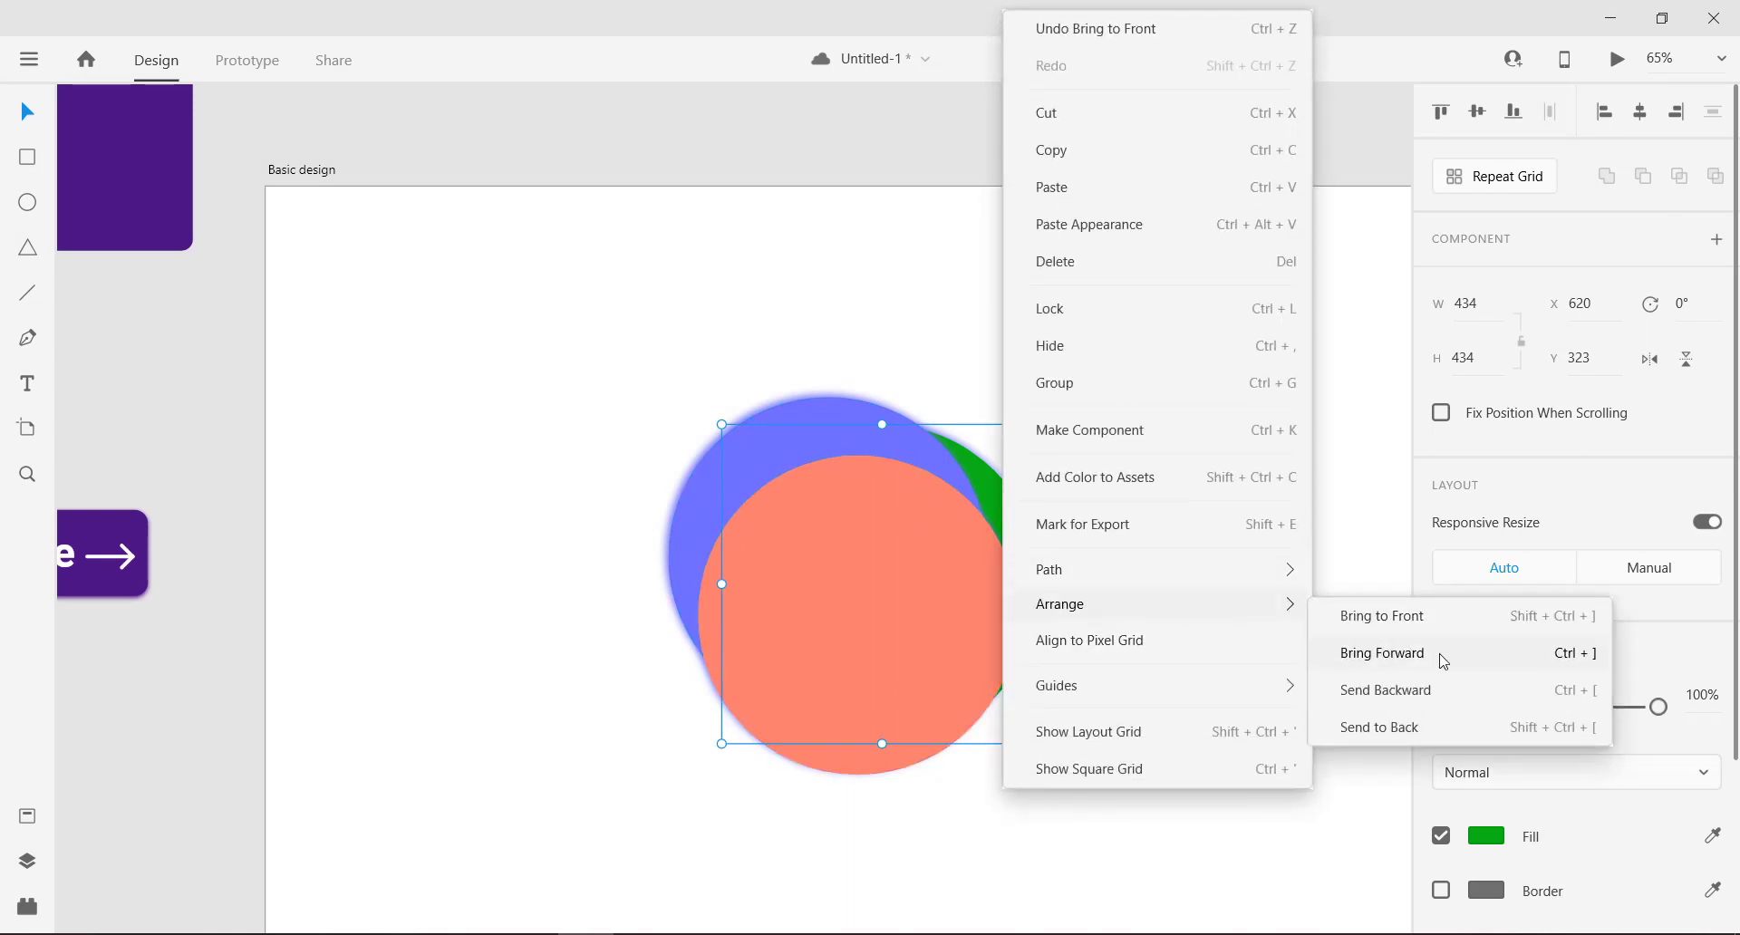
{"action": "left_click", "coordinate": [1382, 653]}
{"action": "left_click", "coordinate": [1375, 656]}
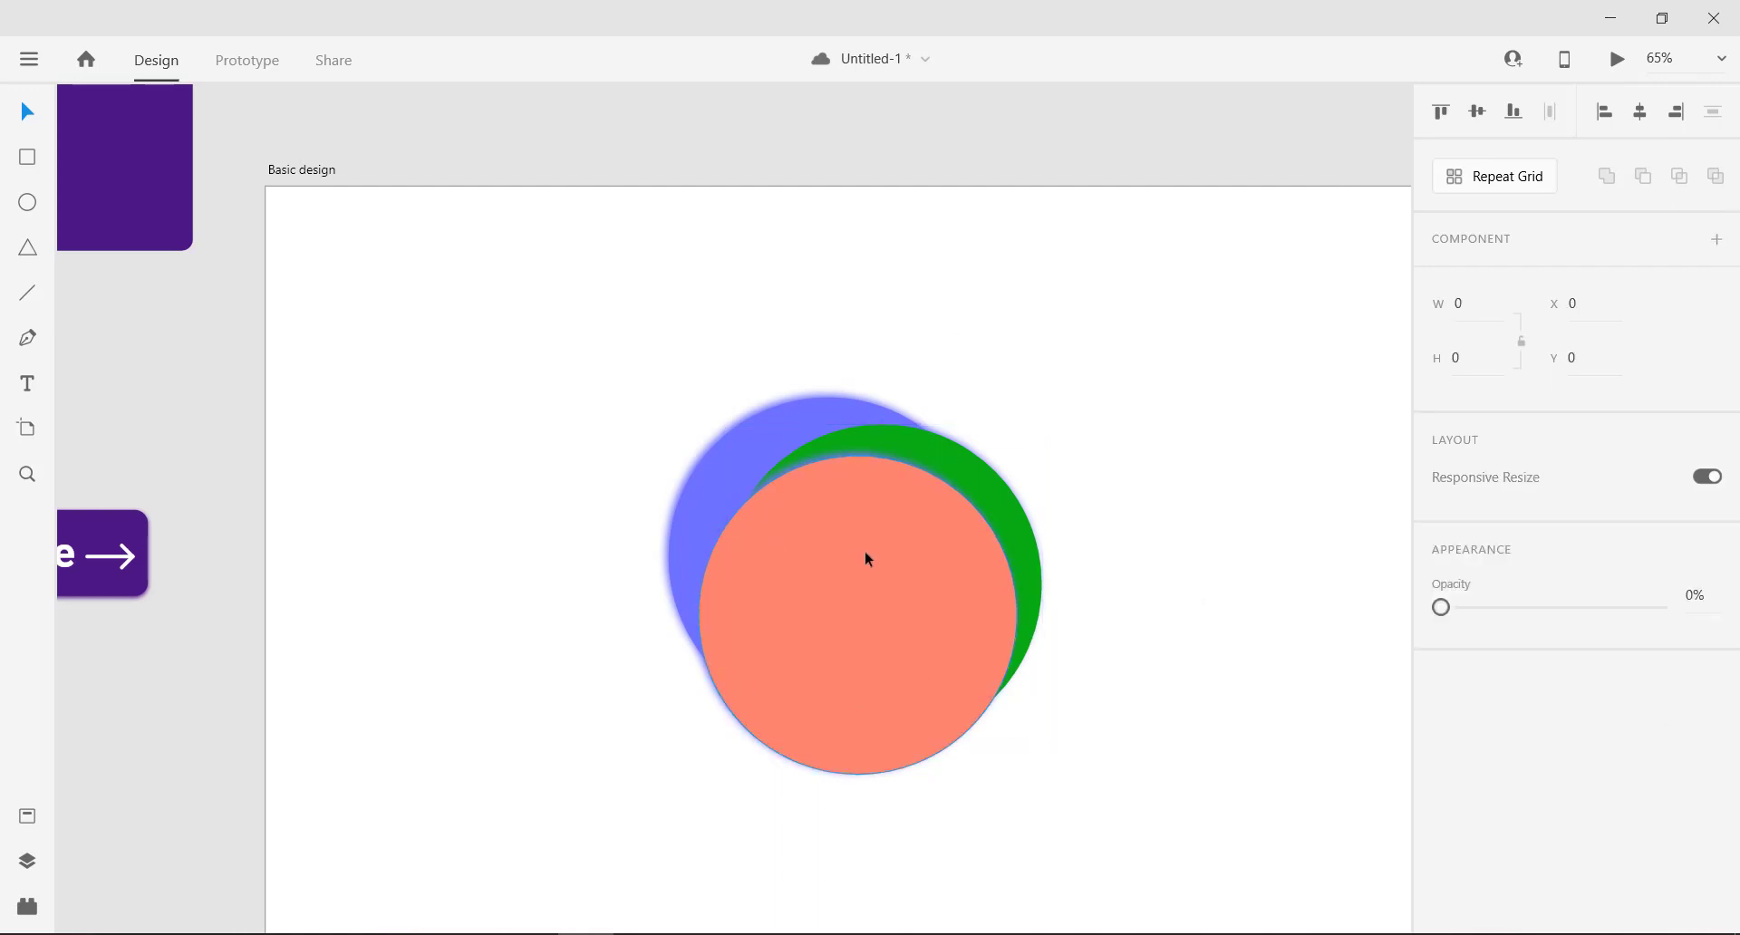
Step: Send the coral circle backward one level, behind the green circle
{"action": "left_click", "coordinate": [921, 558]}
{"action": "right_click", "coordinate": [888, 601]}
{"action": "mouse_move", "coordinate": [1133, 604]}
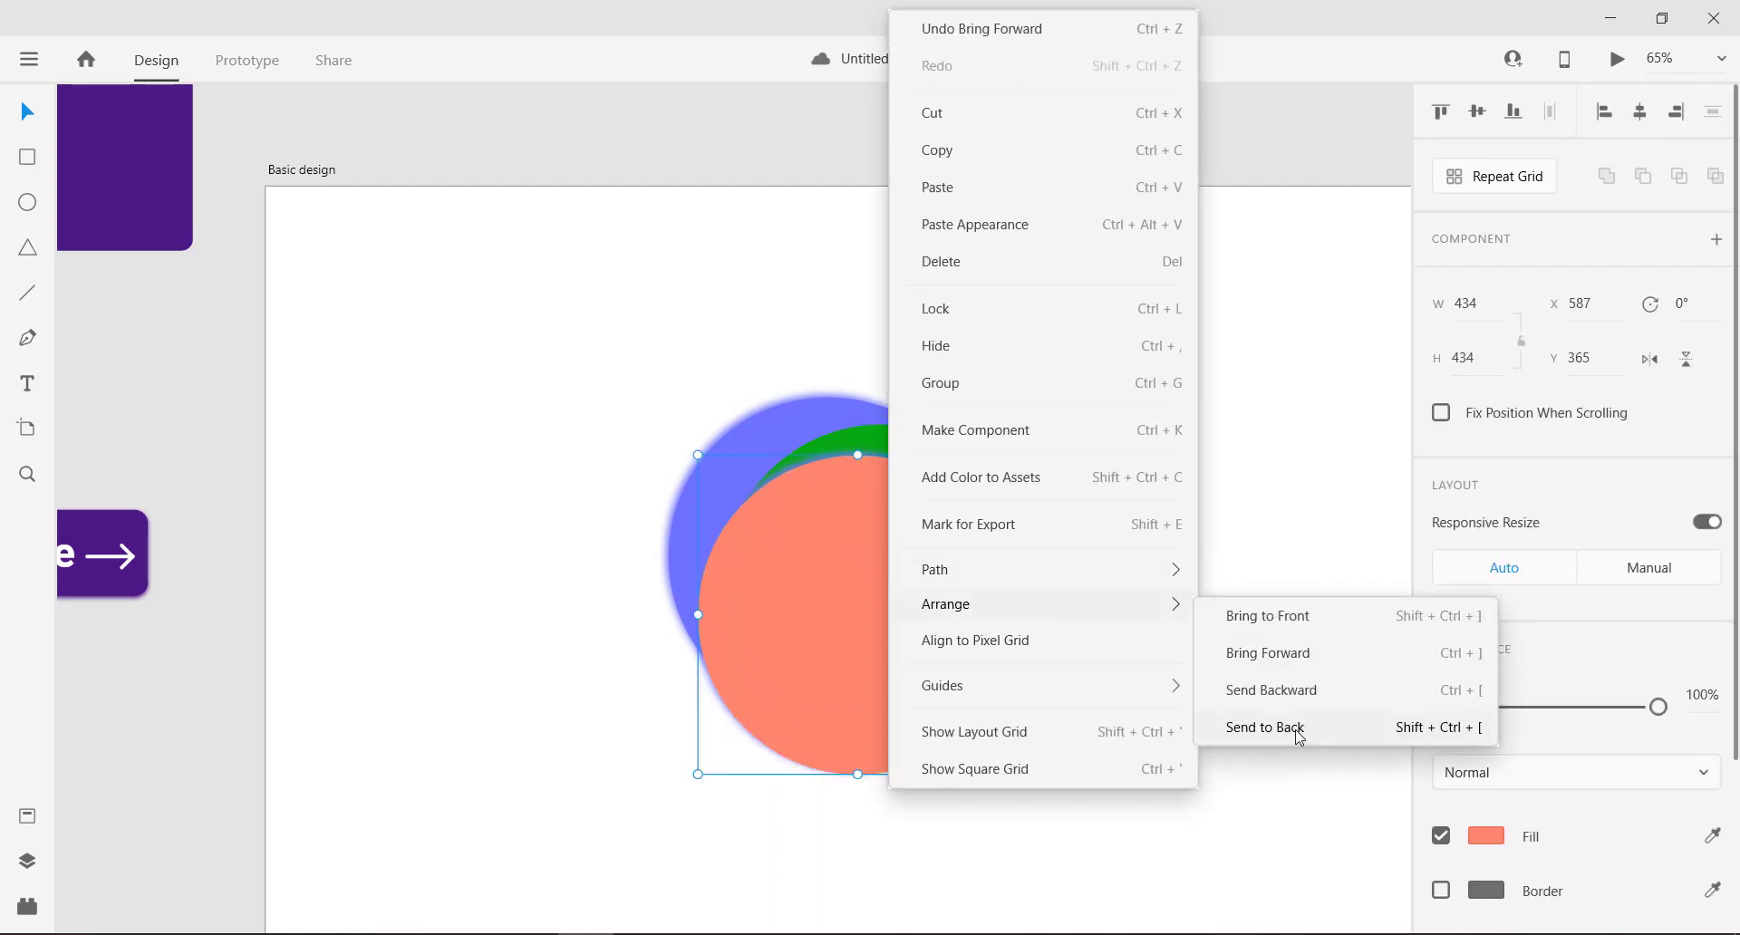
{"action": "left_click", "coordinate": [1271, 690]}
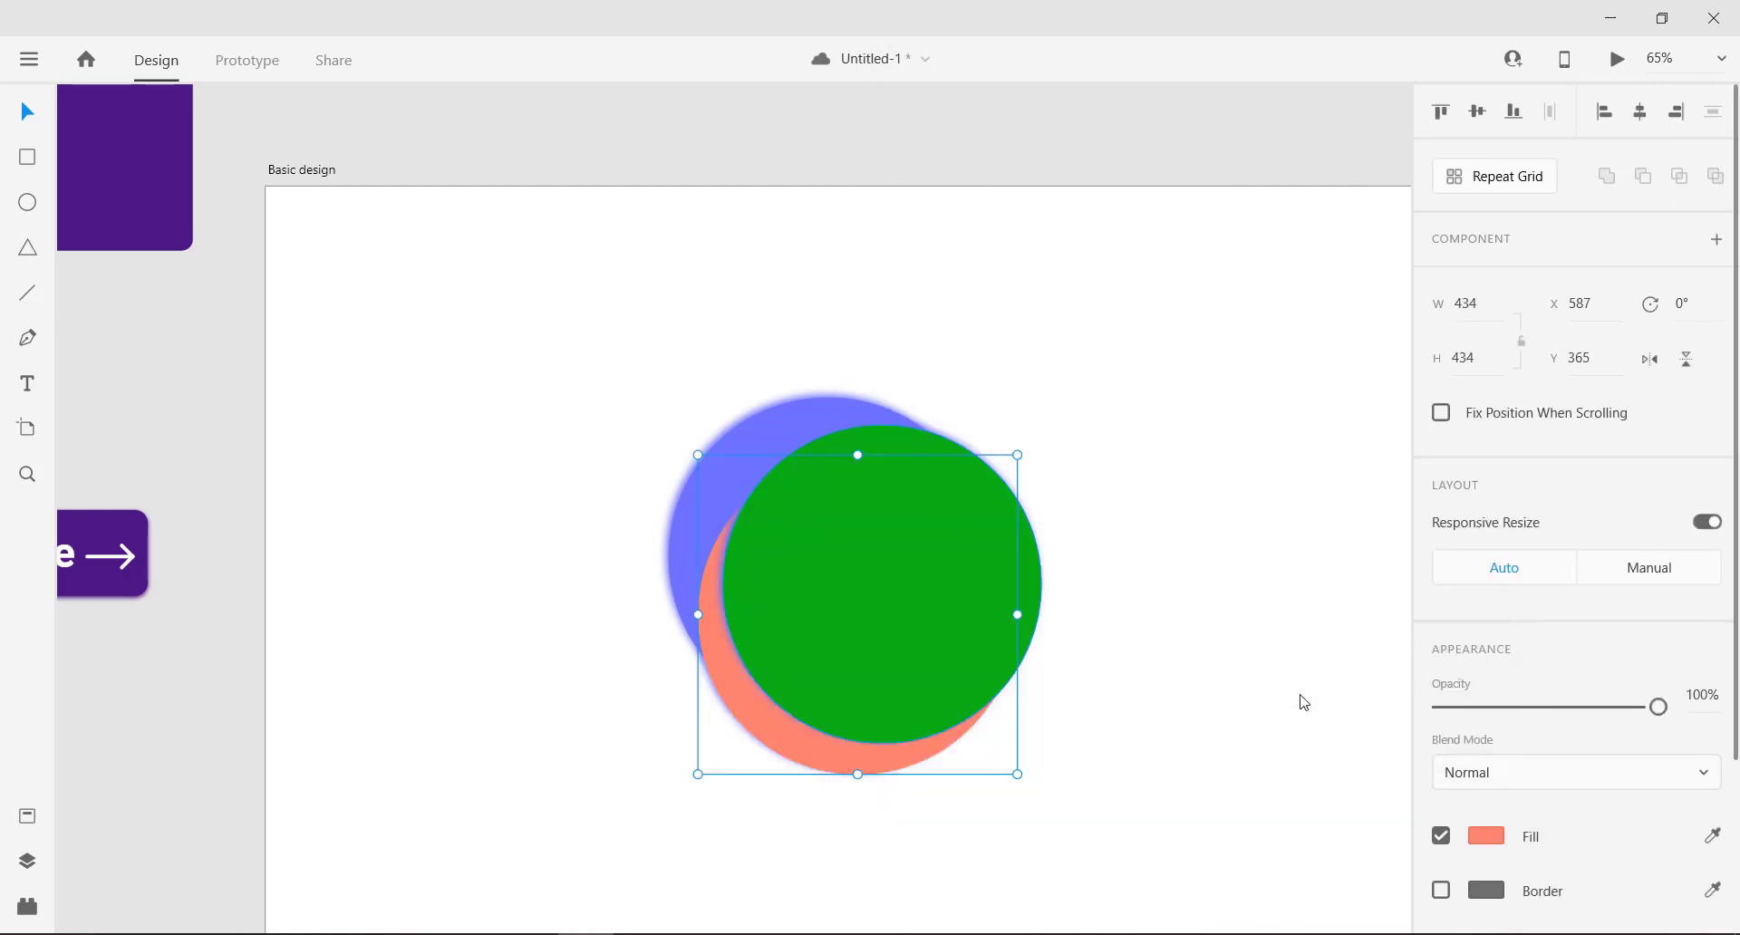
{"action": "left_click", "coordinate": [1144, 638]}
Step: Move the blue and coral circles off the artboard below the button and enlarge the remaining green circle to 488 × 488
{"action": "key", "text": "ctrl+minus"}
{"action": "key", "text": "ctrl+minus"}
{"action": "left_click_drag", "start_coordinate": [647, 456], "coordinate": [869, 644]}
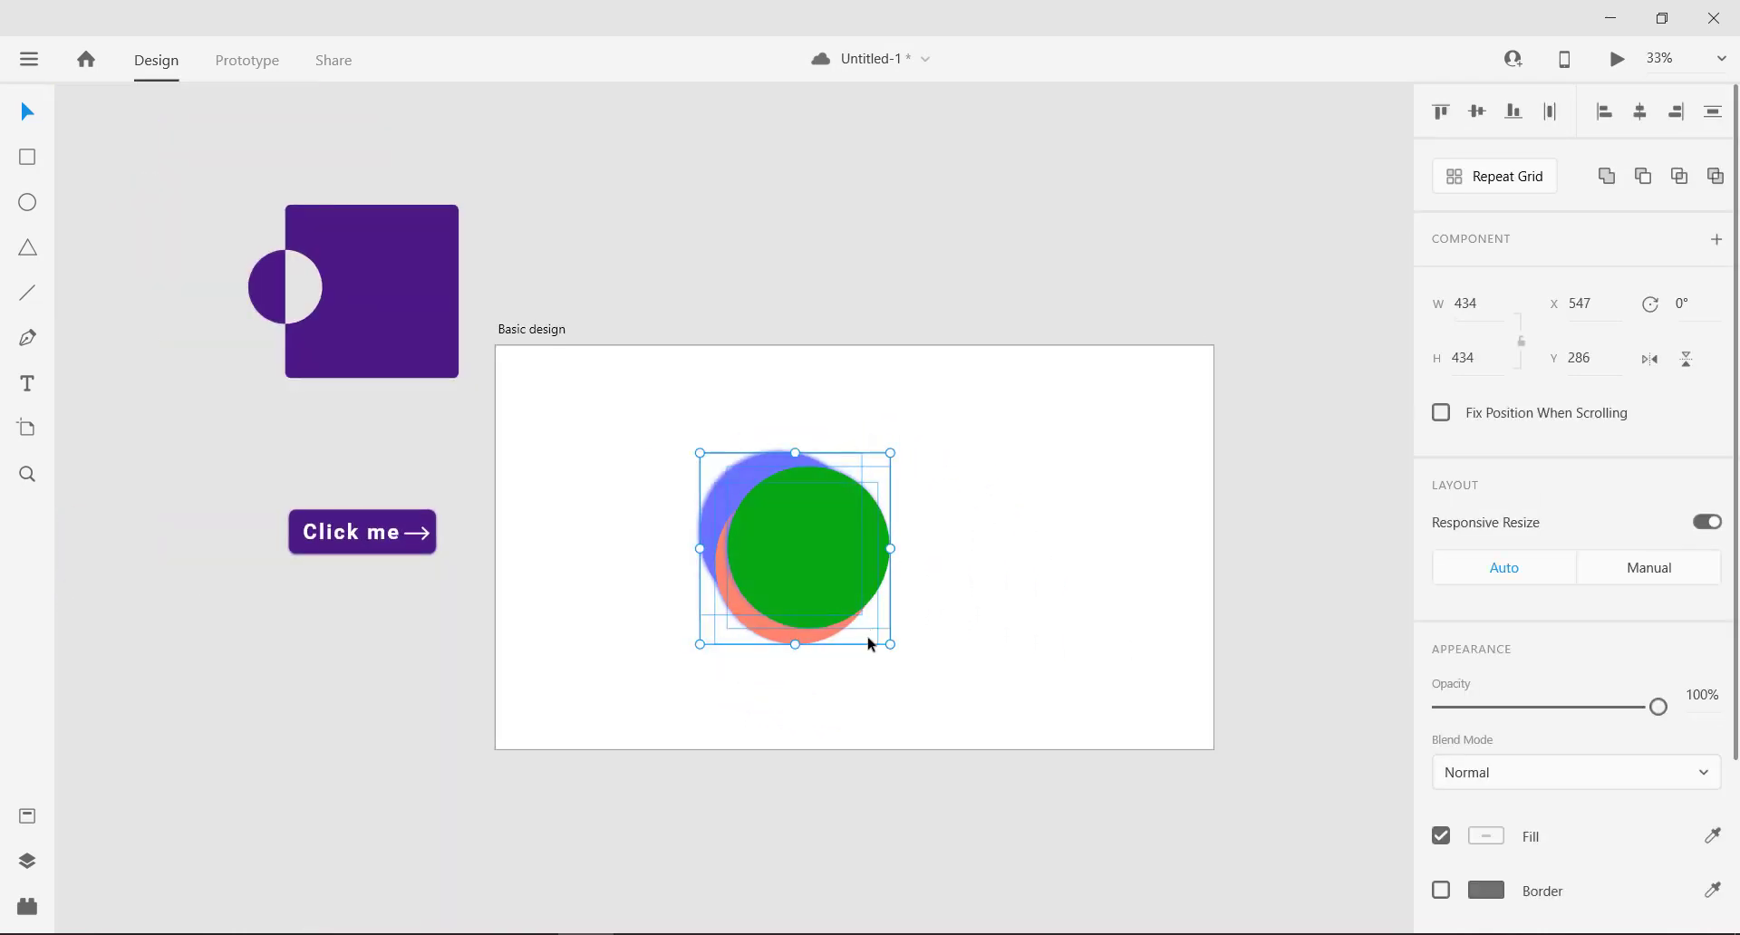
{"action": "left_click_drag", "start_coordinate": [792, 561], "coordinate": [875, 497]}
{"action": "left_click", "coordinate": [481, 785]}
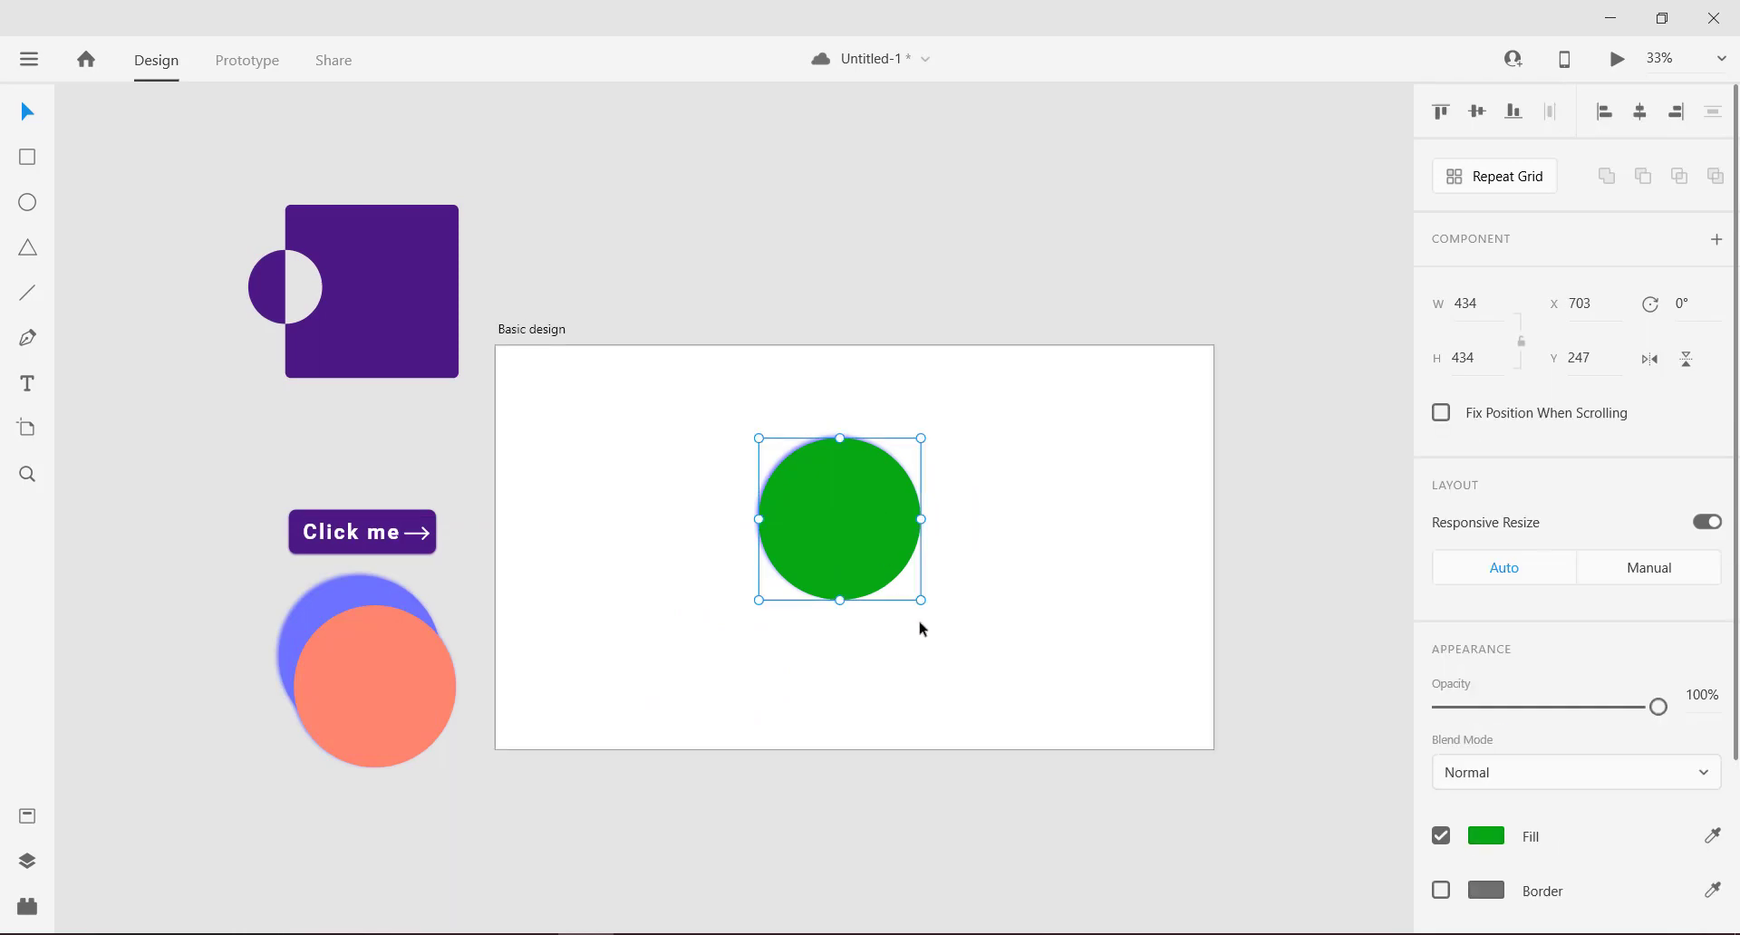
{"action": "left_click_drag", "start_coordinate": [921, 620], "coordinate": [933, 627]}
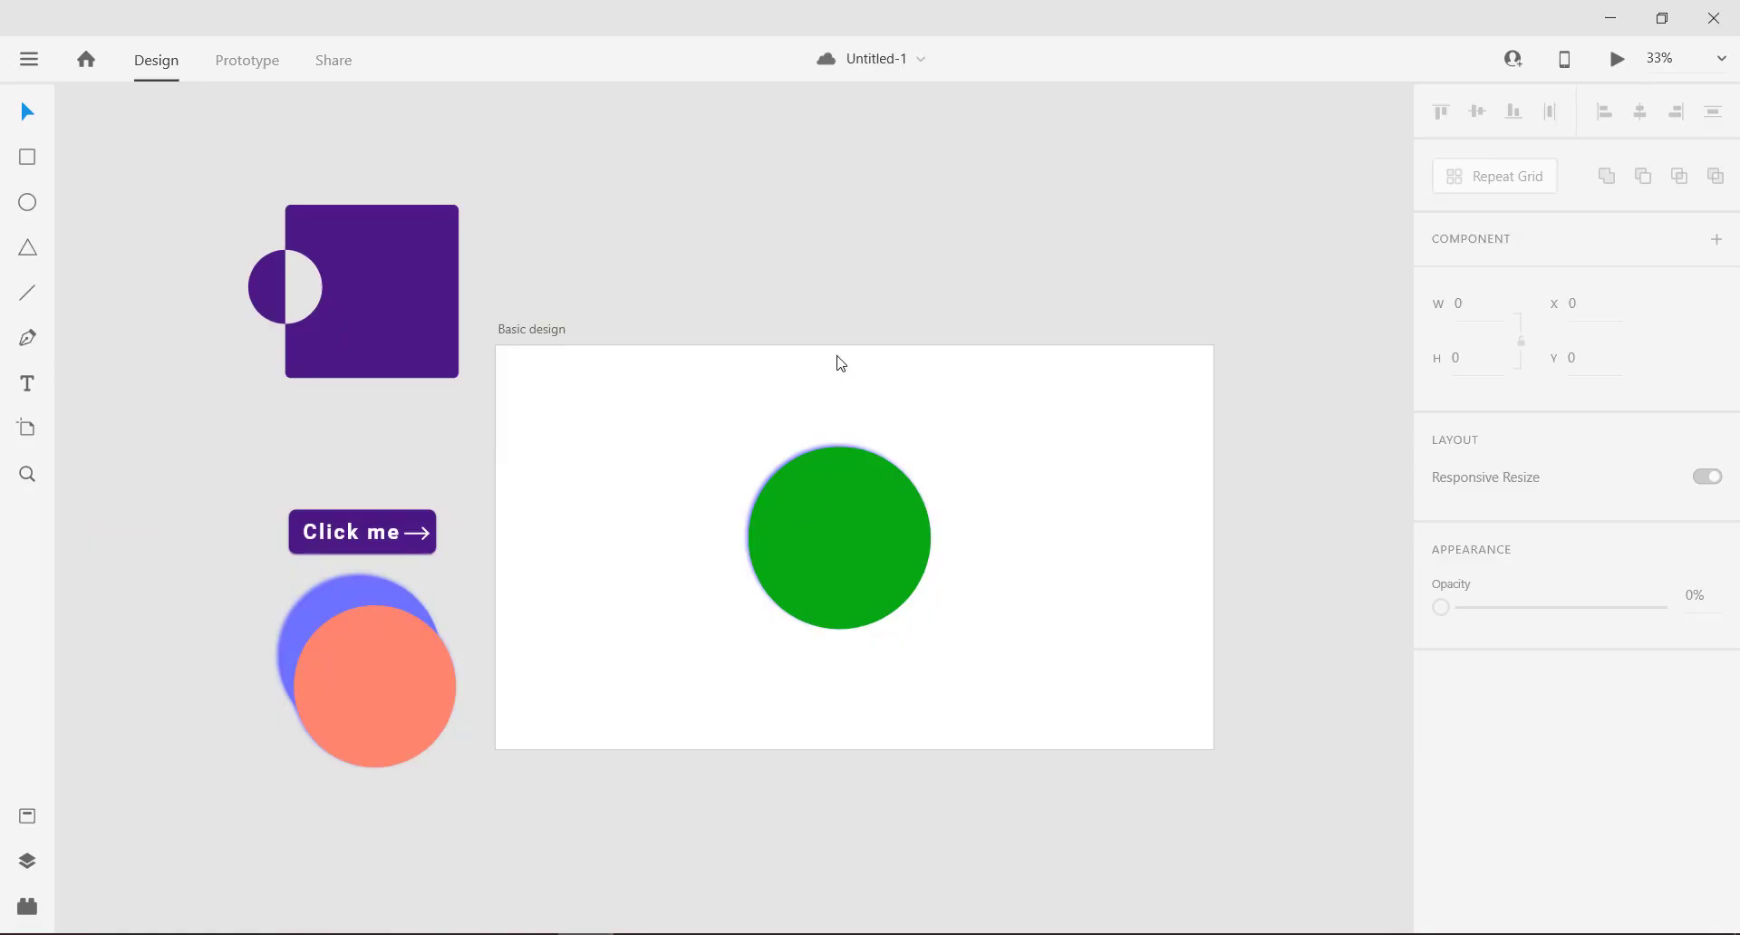
Step: Import the landscape image with the lake and trees, place it above the artboard and copy it
{"action": "left_click_drag", "start_coordinate": [840, 362], "coordinate": [846, 281]}
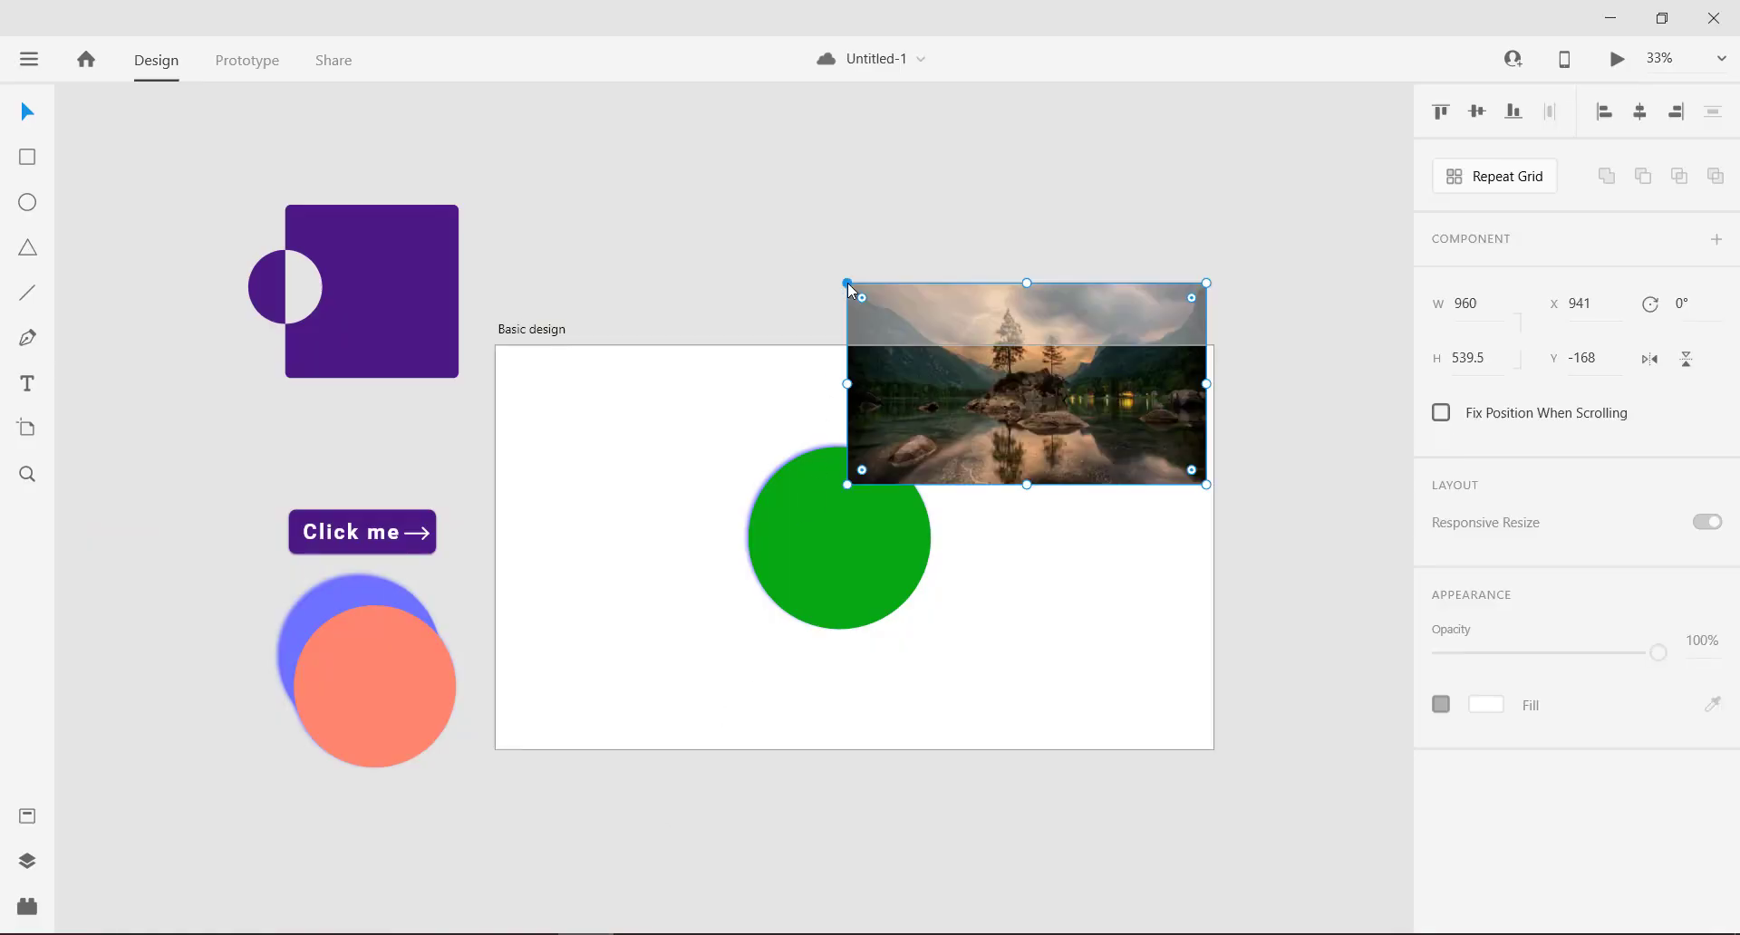
{"action": "left_click_drag", "start_coordinate": [975, 323], "coordinate": [954, 161]}
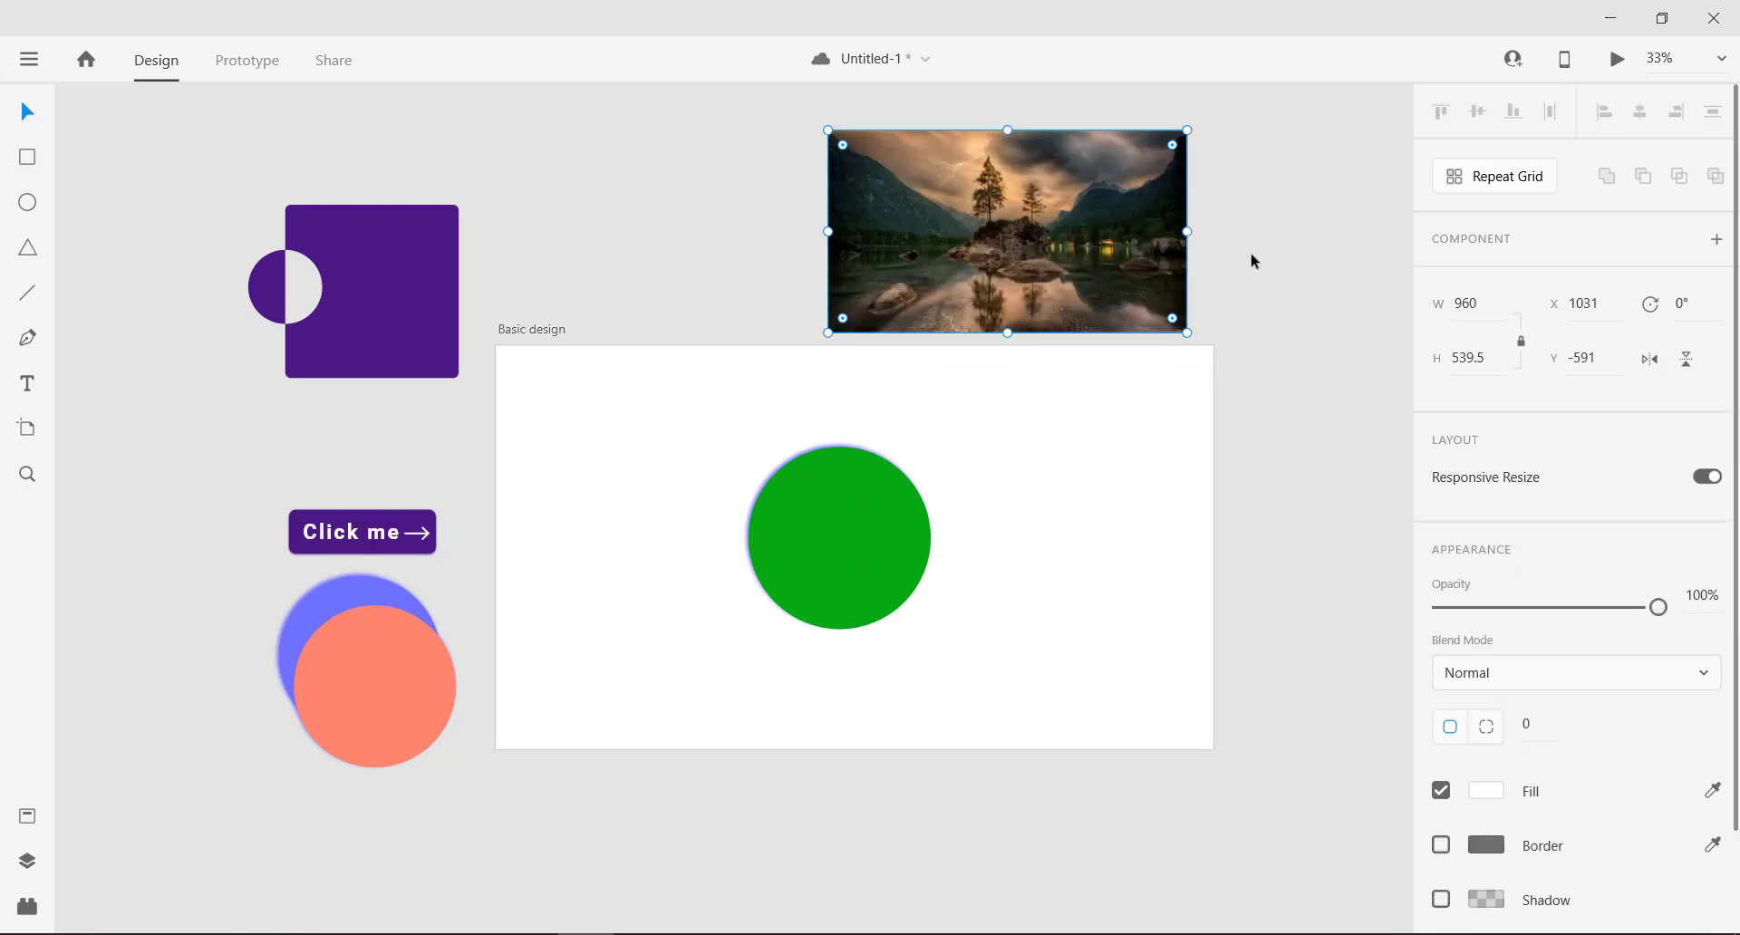
{"action": "left_click", "coordinate": [1250, 254]}
{"action": "left_click", "coordinate": [1038, 232]}
Step: Try pasting the landscape image's appearance onto the green circle
{"action": "left_click", "coordinate": [870, 458]}
{"action": "right_click", "coordinate": [847, 510]}
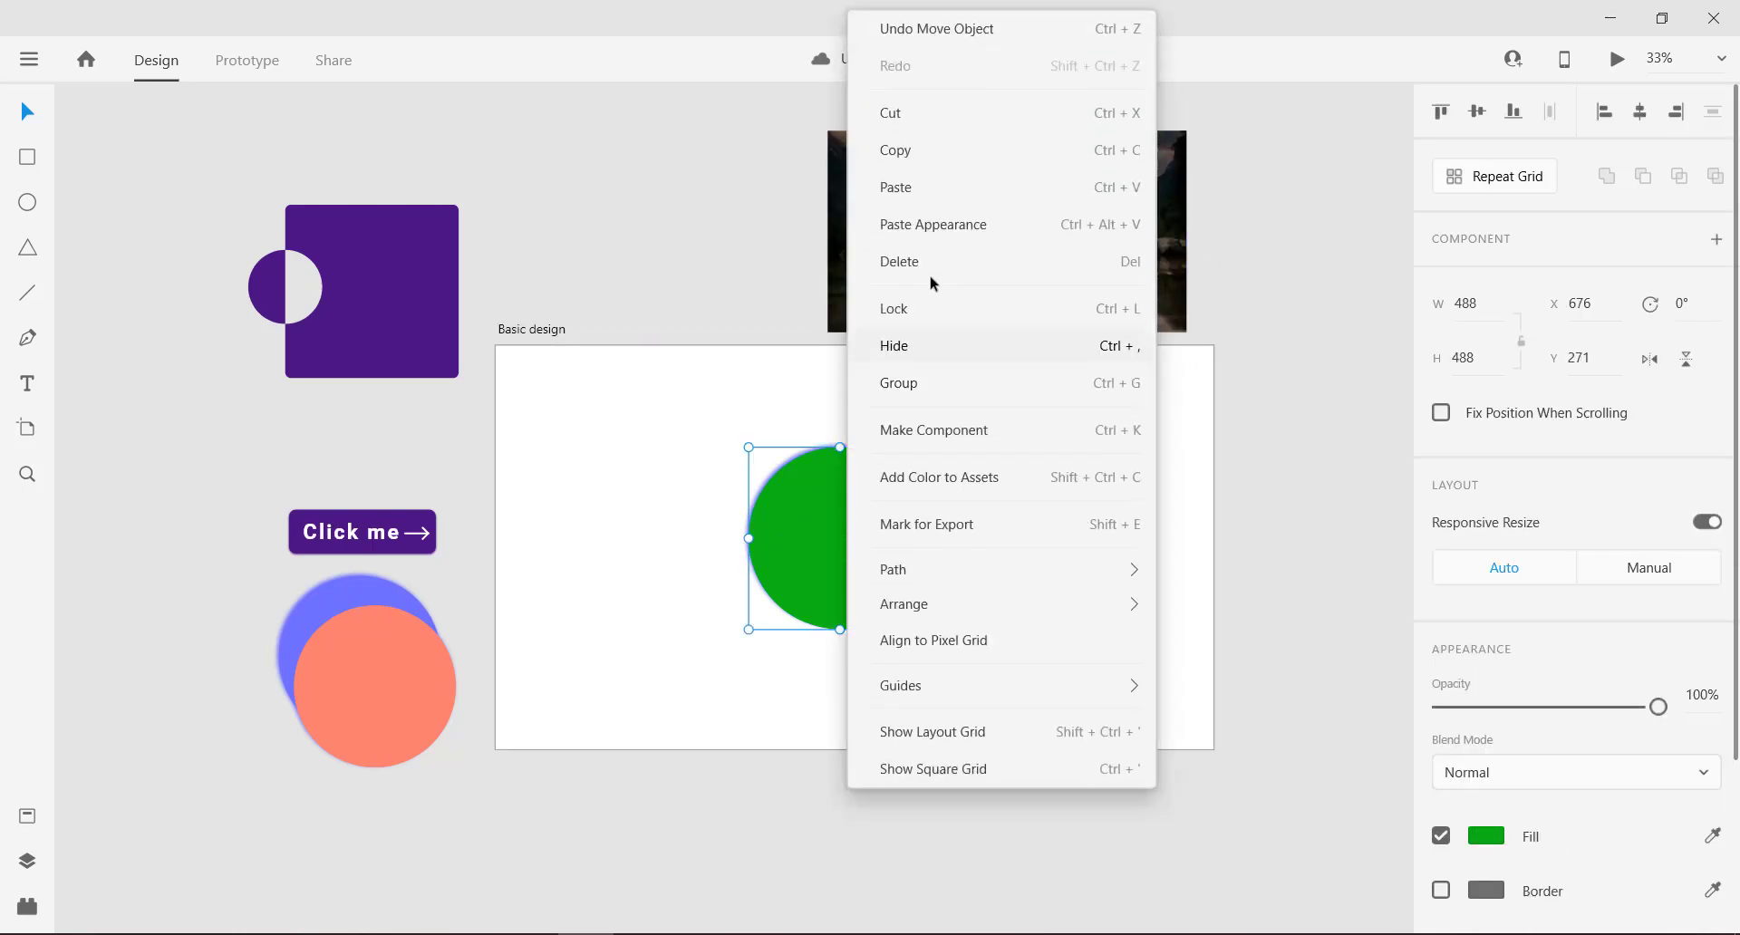
{"action": "left_click", "coordinate": [950, 229]}
{"action": "left_click", "coordinate": [1013, 512]}
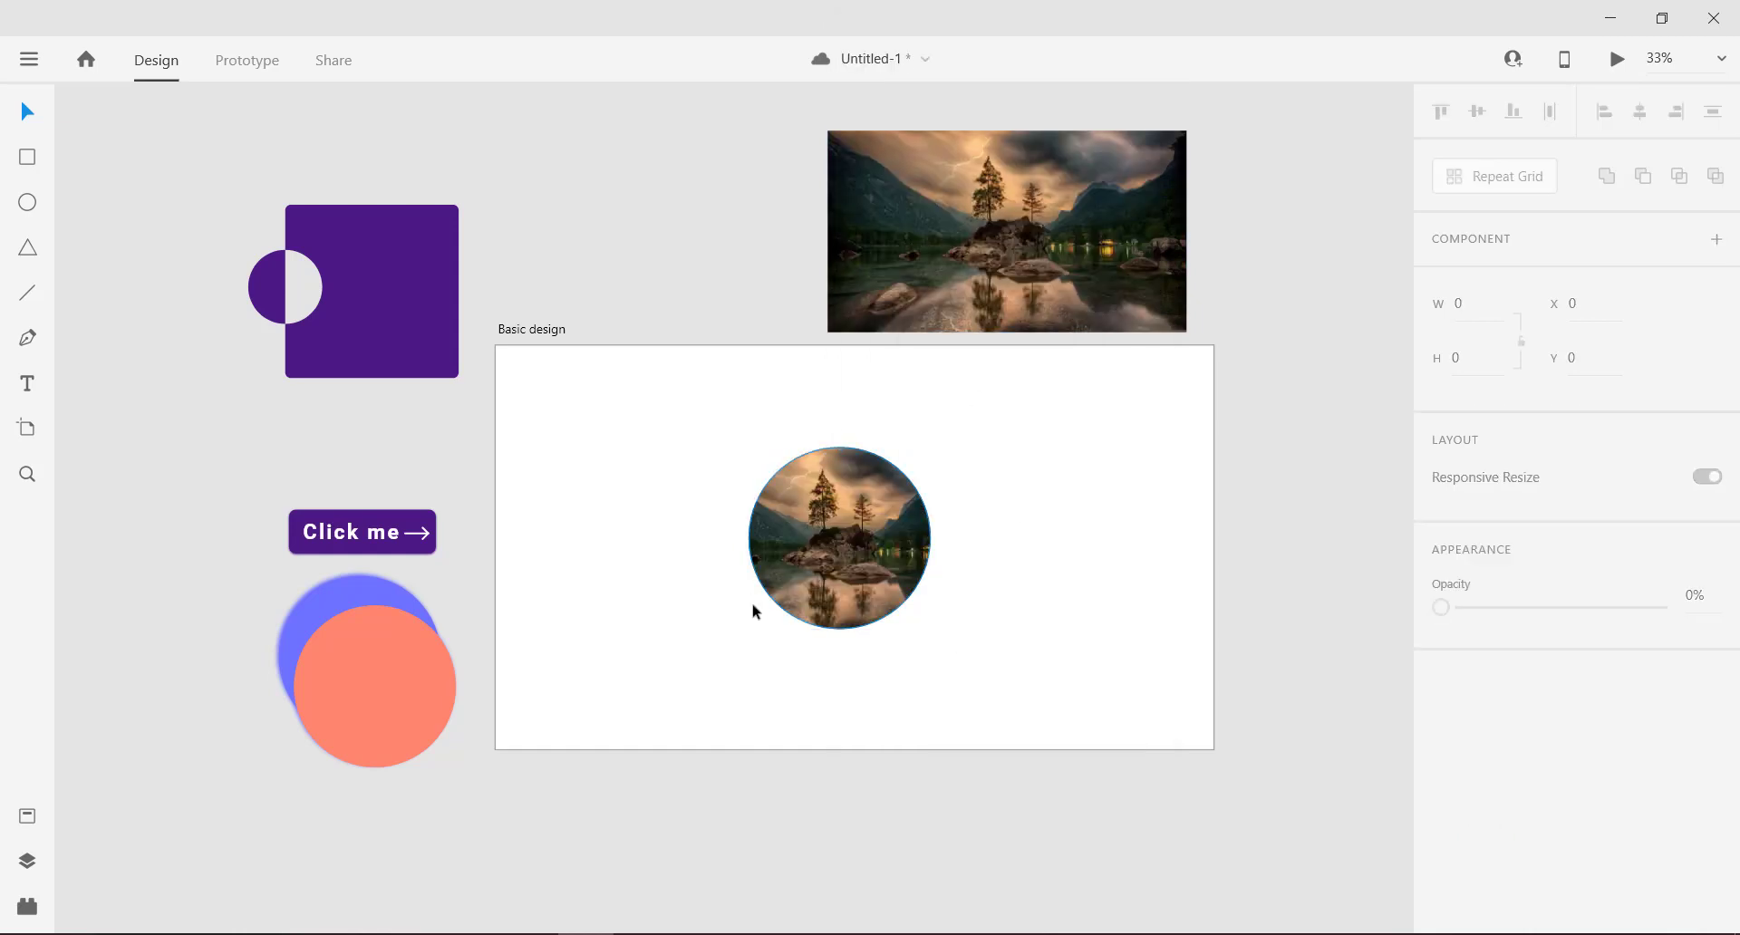
Step: Paste a copy of the landscape image onto the artboard over the circle, undoing any move away from it
{"action": "right_click", "coordinate": [807, 580]}
{"action": "left_click", "coordinate": [894, 196]}
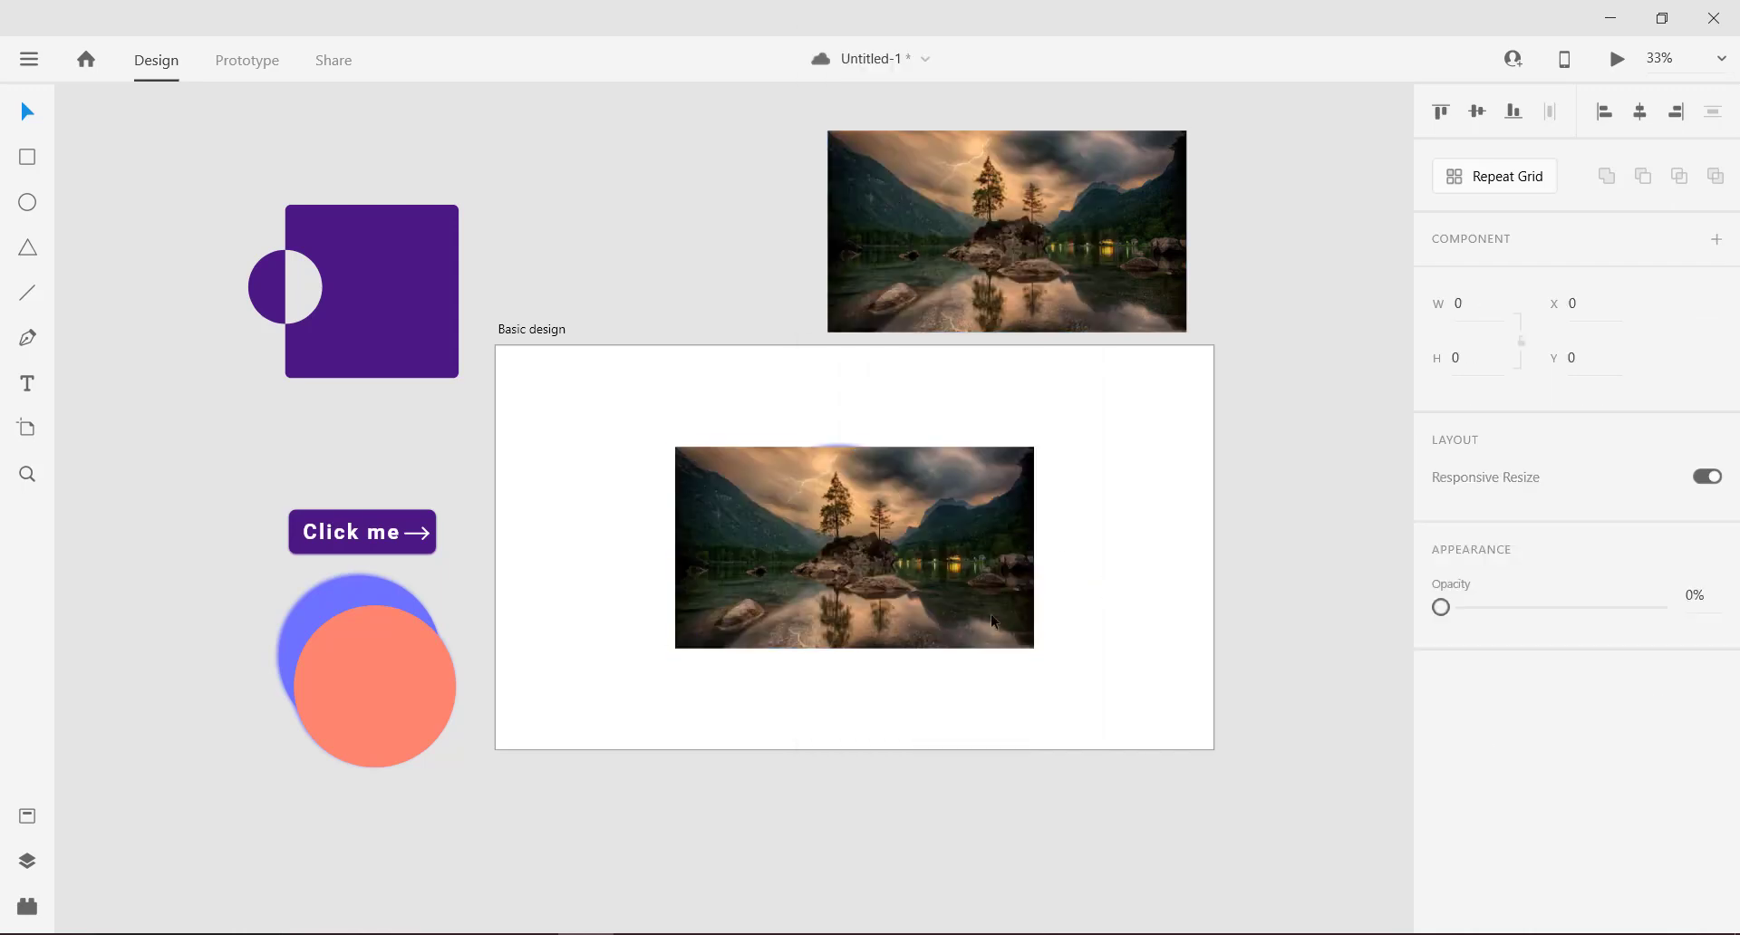
{"action": "left_click_drag", "start_coordinate": [936, 596], "coordinate": [1182, 585]}
{"action": "key", "text": "ctrl+z"}
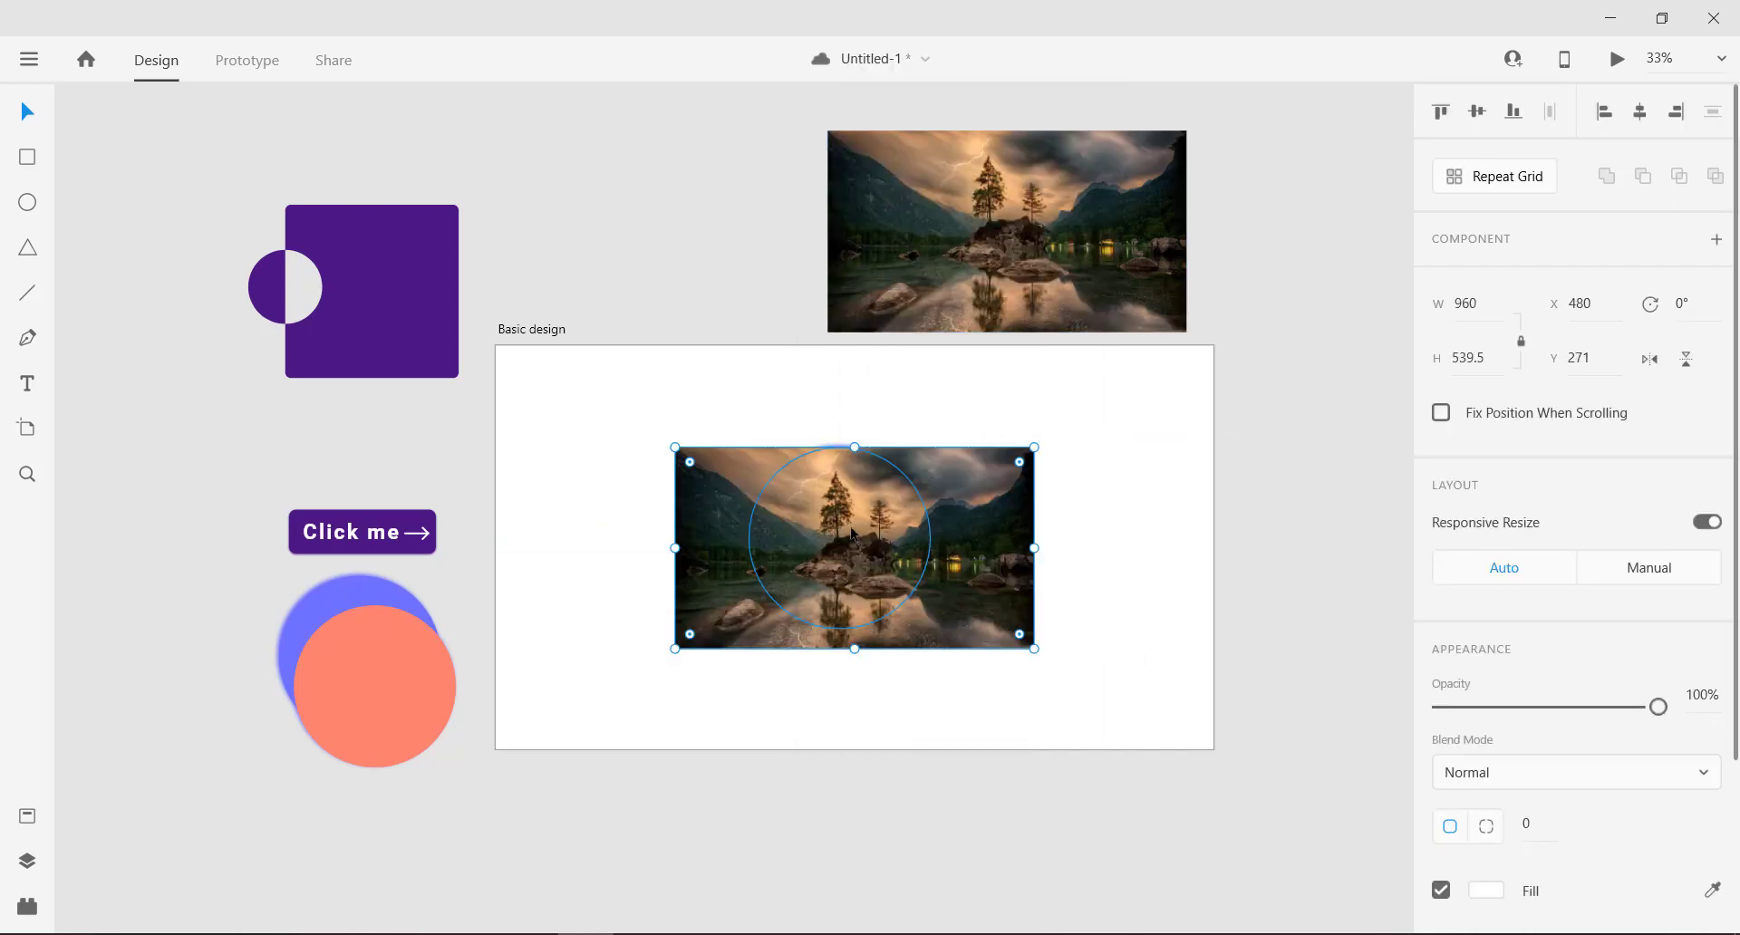
Step: Undo the pasted landscape copy and paste the landscape image's appearance onto the green circle
{"action": "key", "text": "ctrl+z"}
{"action": "right_click", "coordinate": [875, 545]}
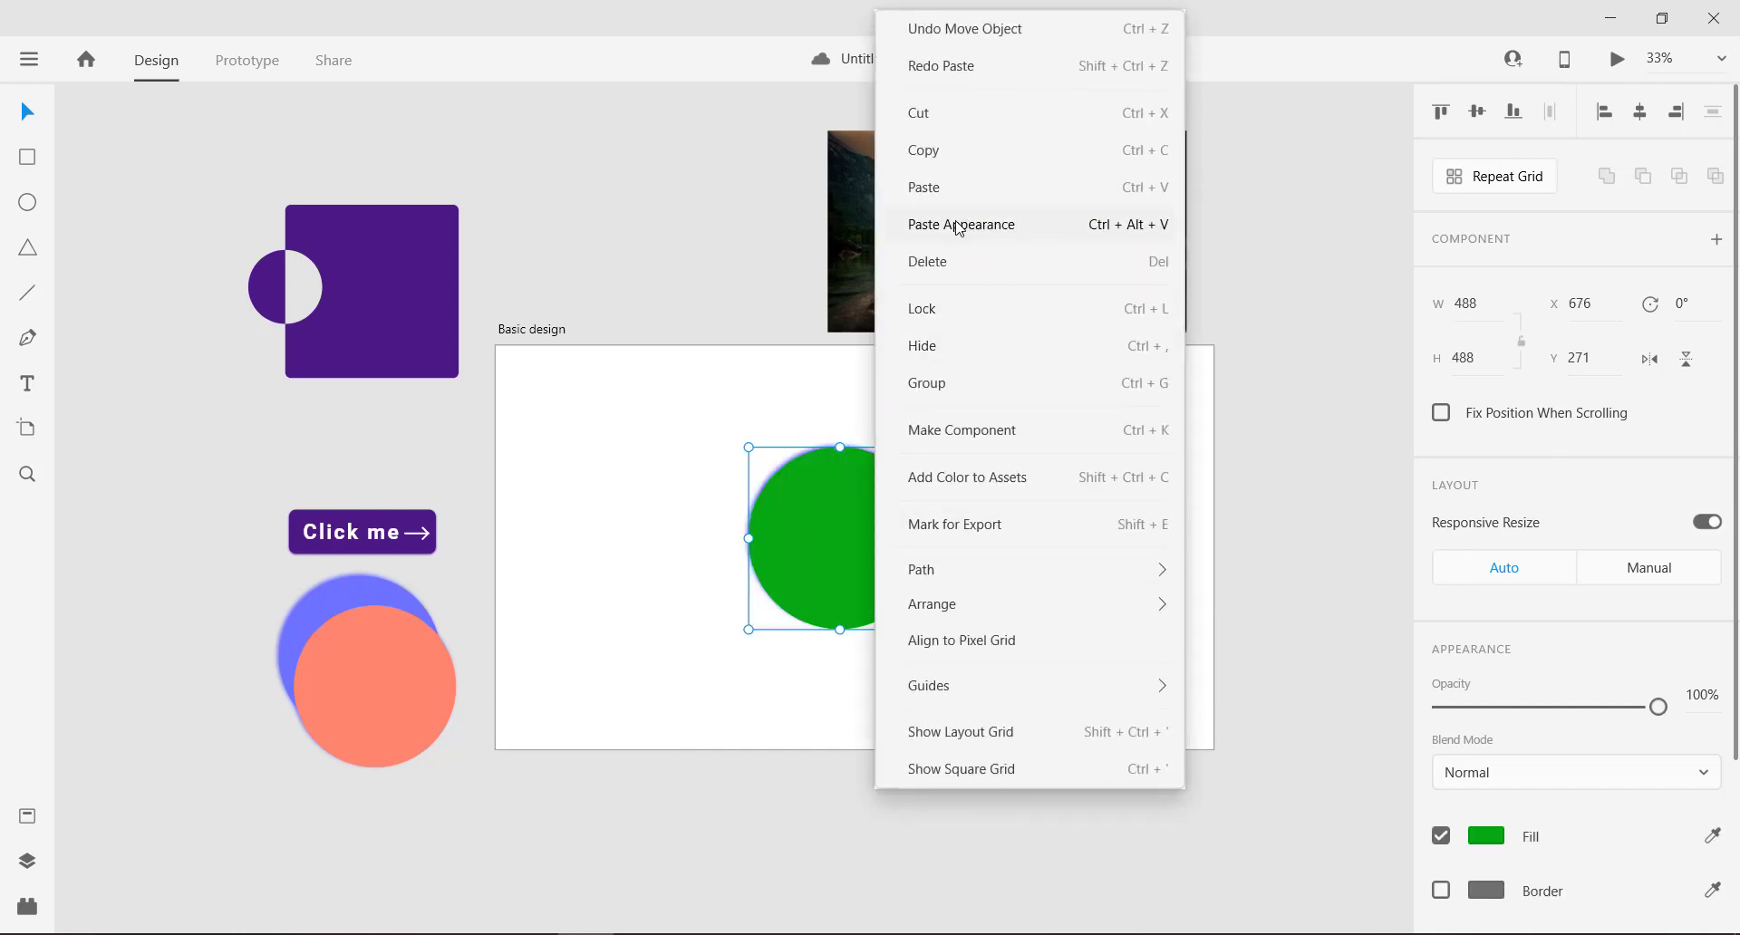
{"action": "left_click", "coordinate": [959, 226]}
{"action": "left_click", "coordinate": [1009, 622]}
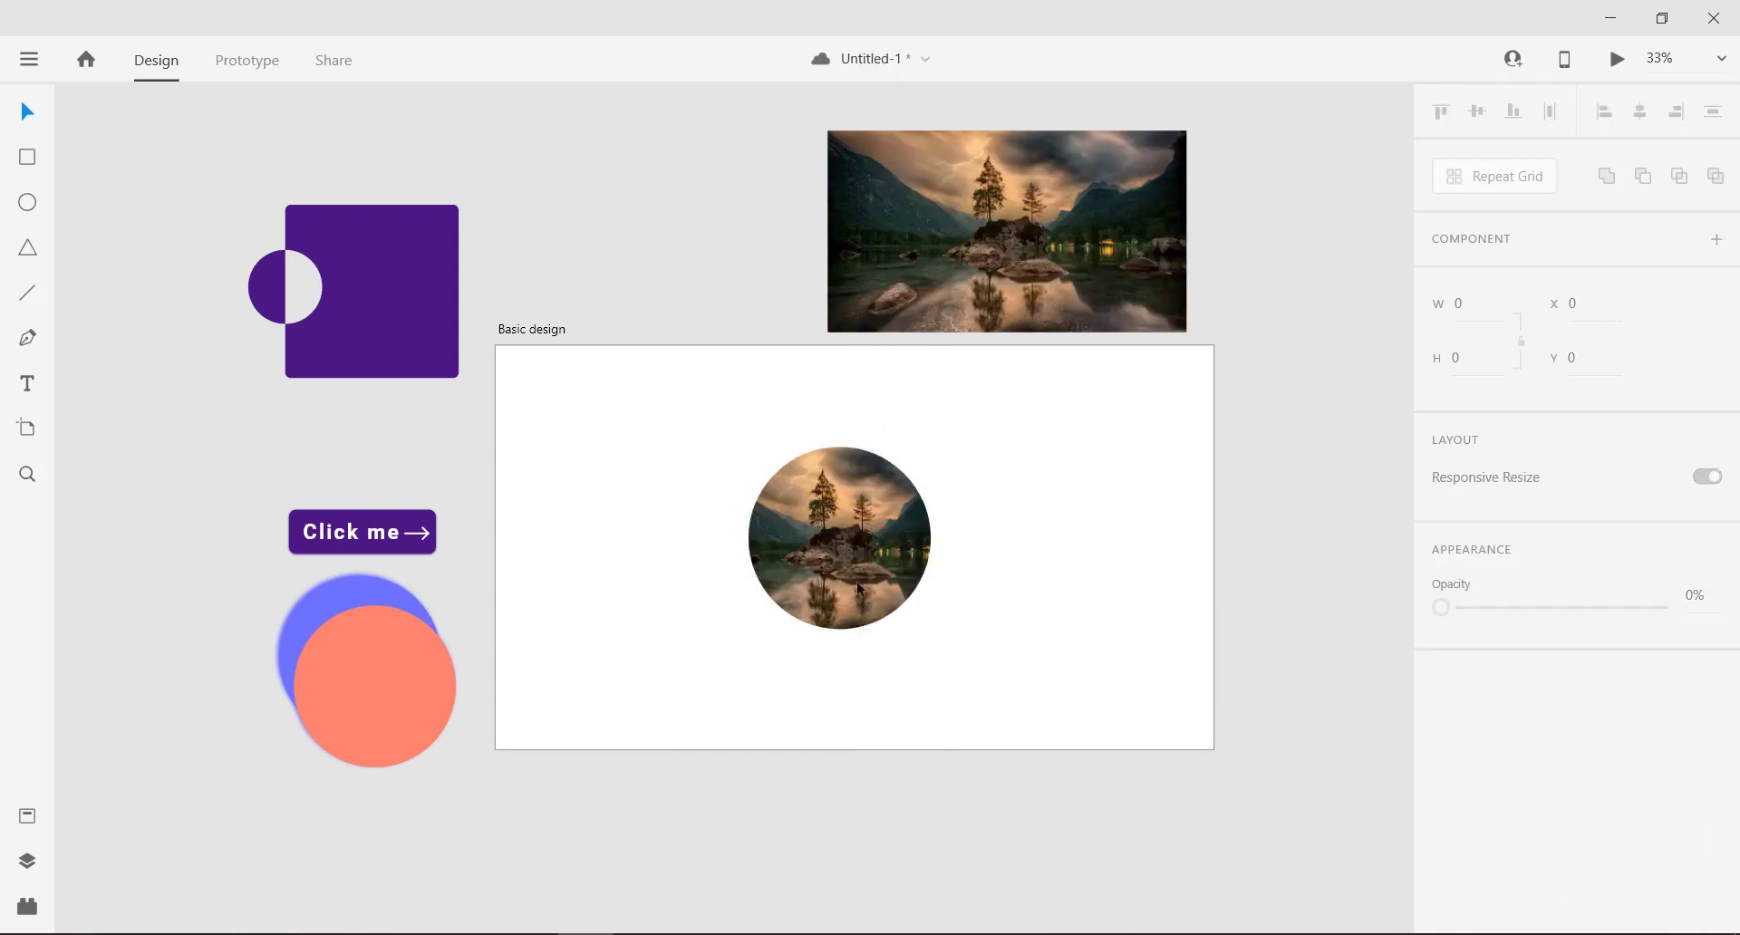
Step: Try scaling down the image inside the circle and undo the change
{"action": "double_click", "coordinate": [854, 568]}
{"action": "left_click_drag", "start_coordinate": [1002, 630], "coordinate": [940, 598]}
{"action": "left_click", "coordinate": [1029, 590]}
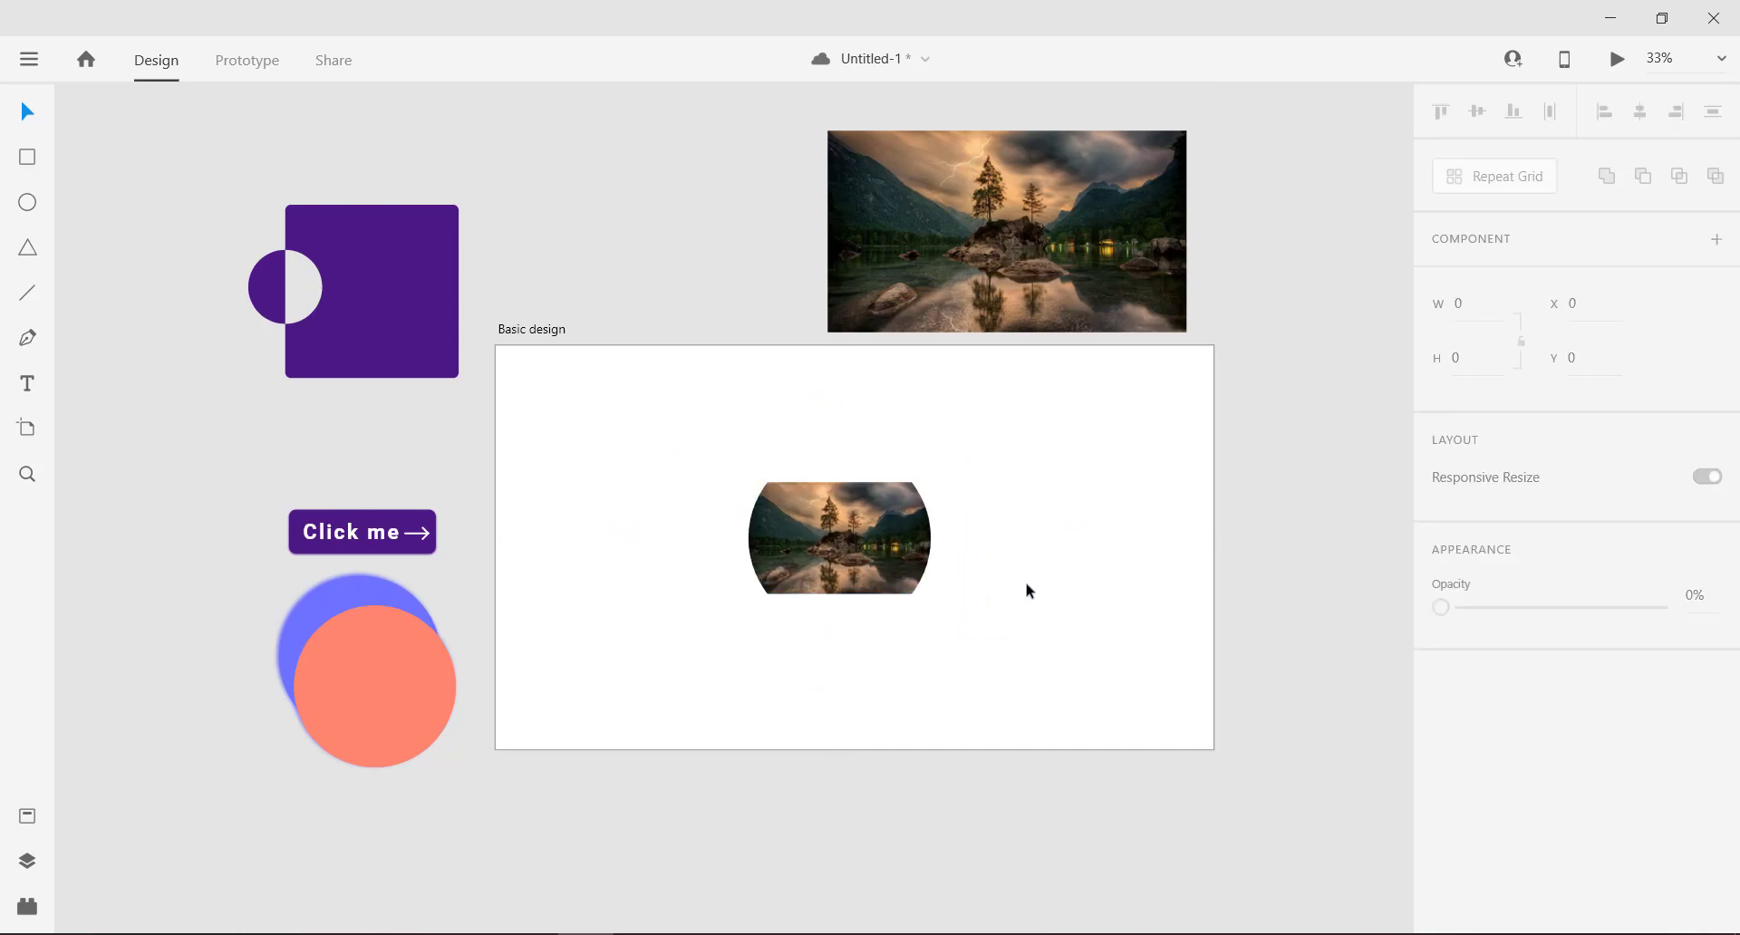
{"action": "key", "text": "ctrl+z"}
{"action": "left_click", "coordinate": [1067, 691]}
Step: Move the image-filled circle to X 123, Y 266 on the artboard and shift the original landscape image above the artboard's left half
{"action": "left_click", "coordinate": [822, 469]}
{"action": "left_click_drag", "start_coordinate": [852, 544], "coordinate": [648, 529]}
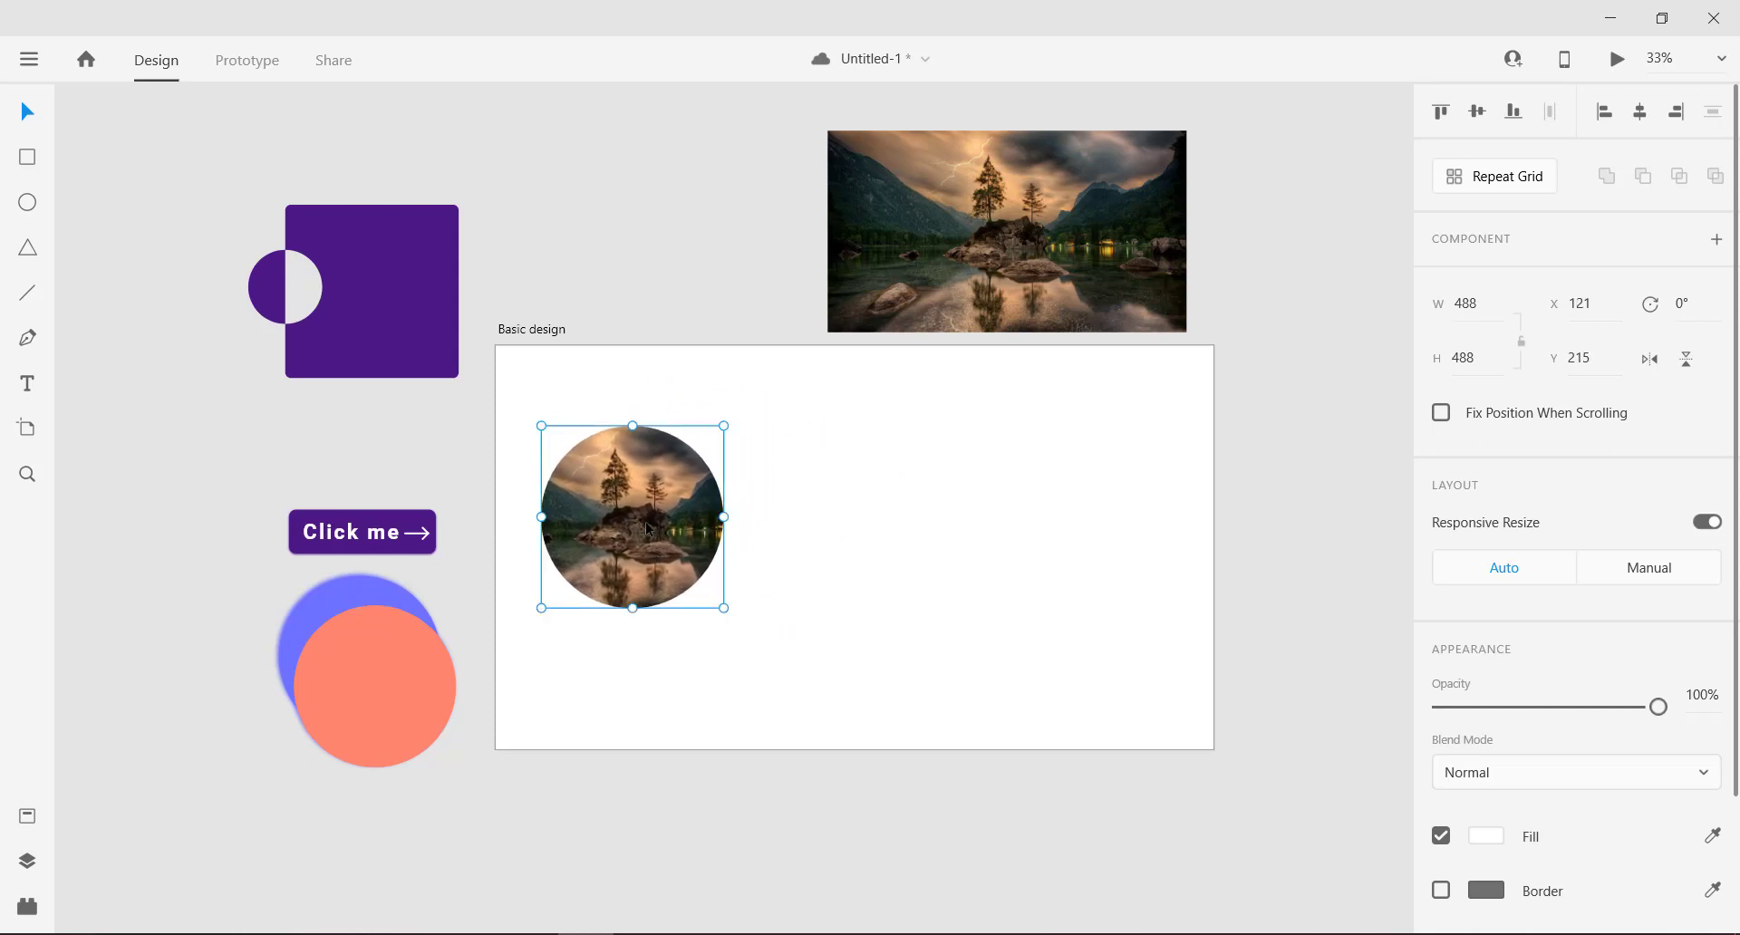
{"action": "left_click", "coordinate": [994, 330]}
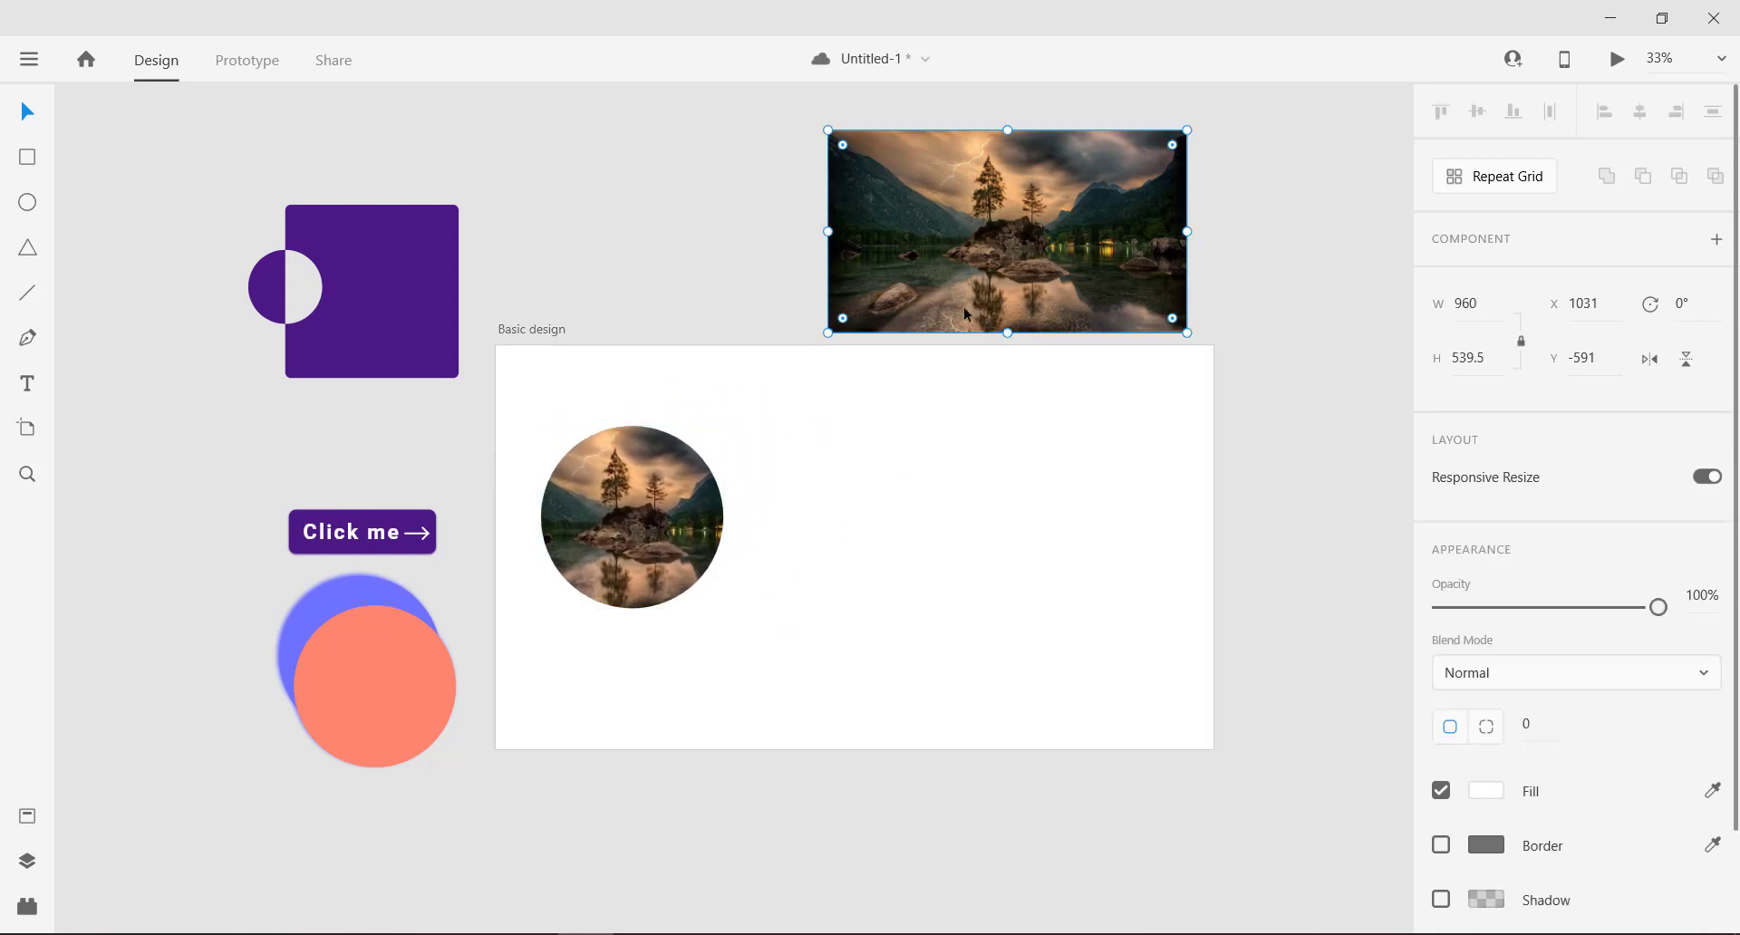
{"action": "left_click_drag", "start_coordinate": [832, 286], "coordinate": [522, 266]}
{"action": "left_click", "coordinate": [1009, 233]}
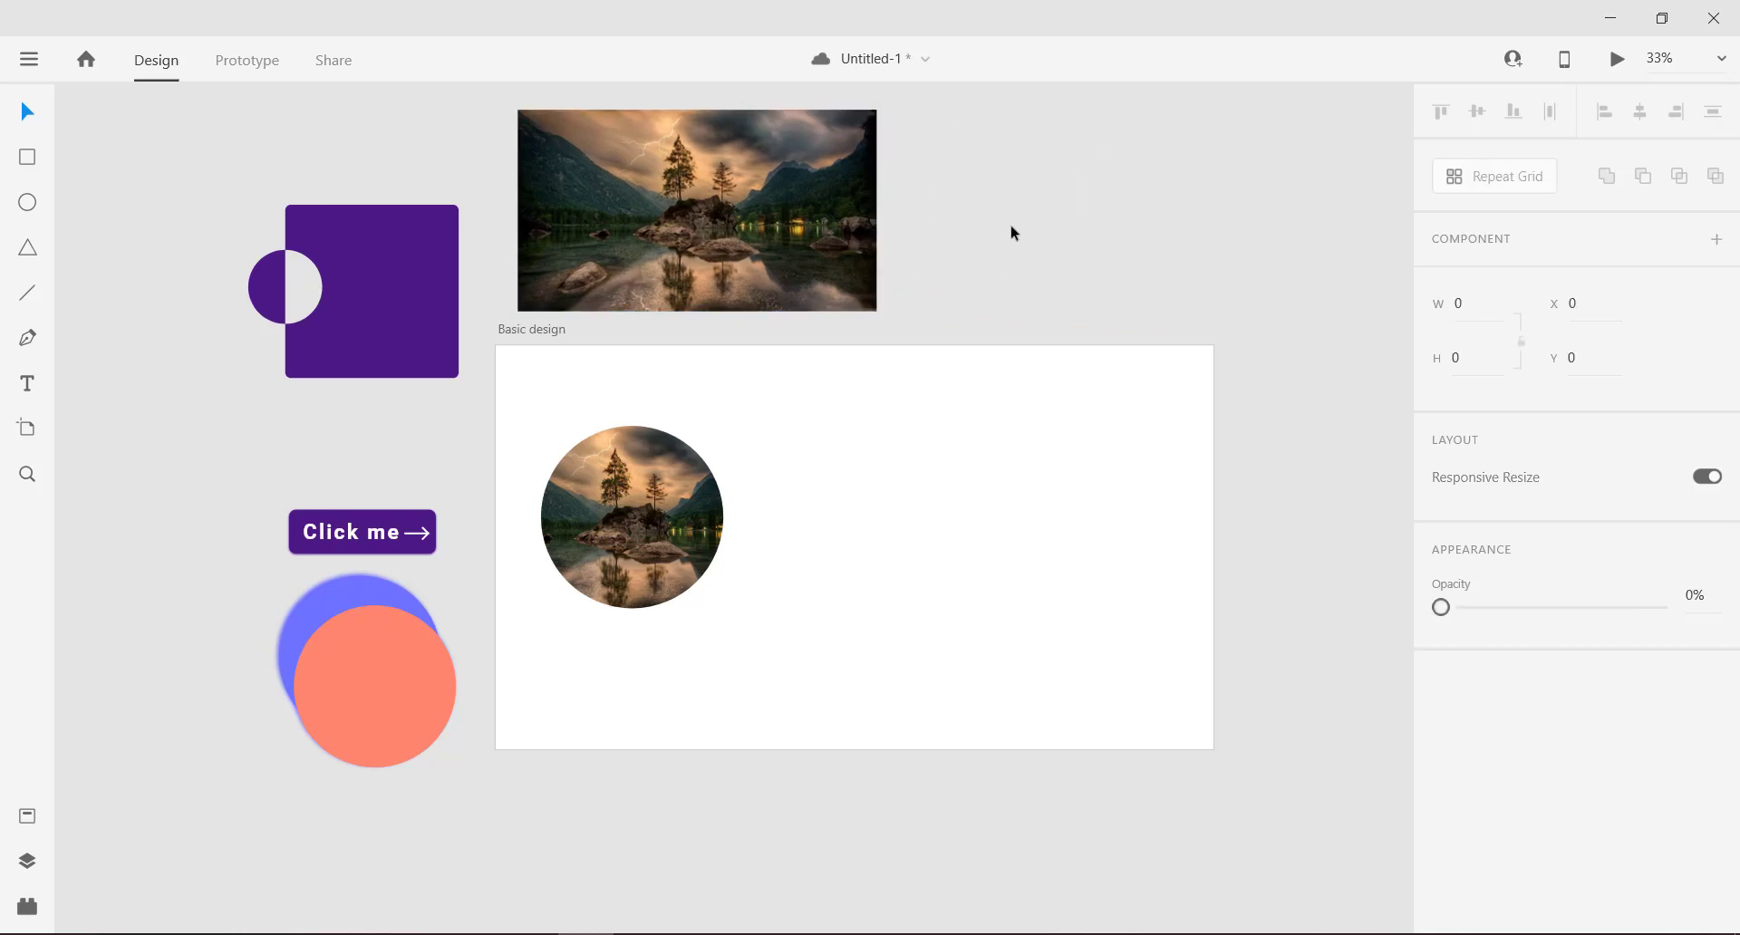
{"action": "left_click_drag", "start_coordinate": [615, 568], "coordinate": [615, 587]}
{"action": "right_click", "coordinate": [616, 588]}
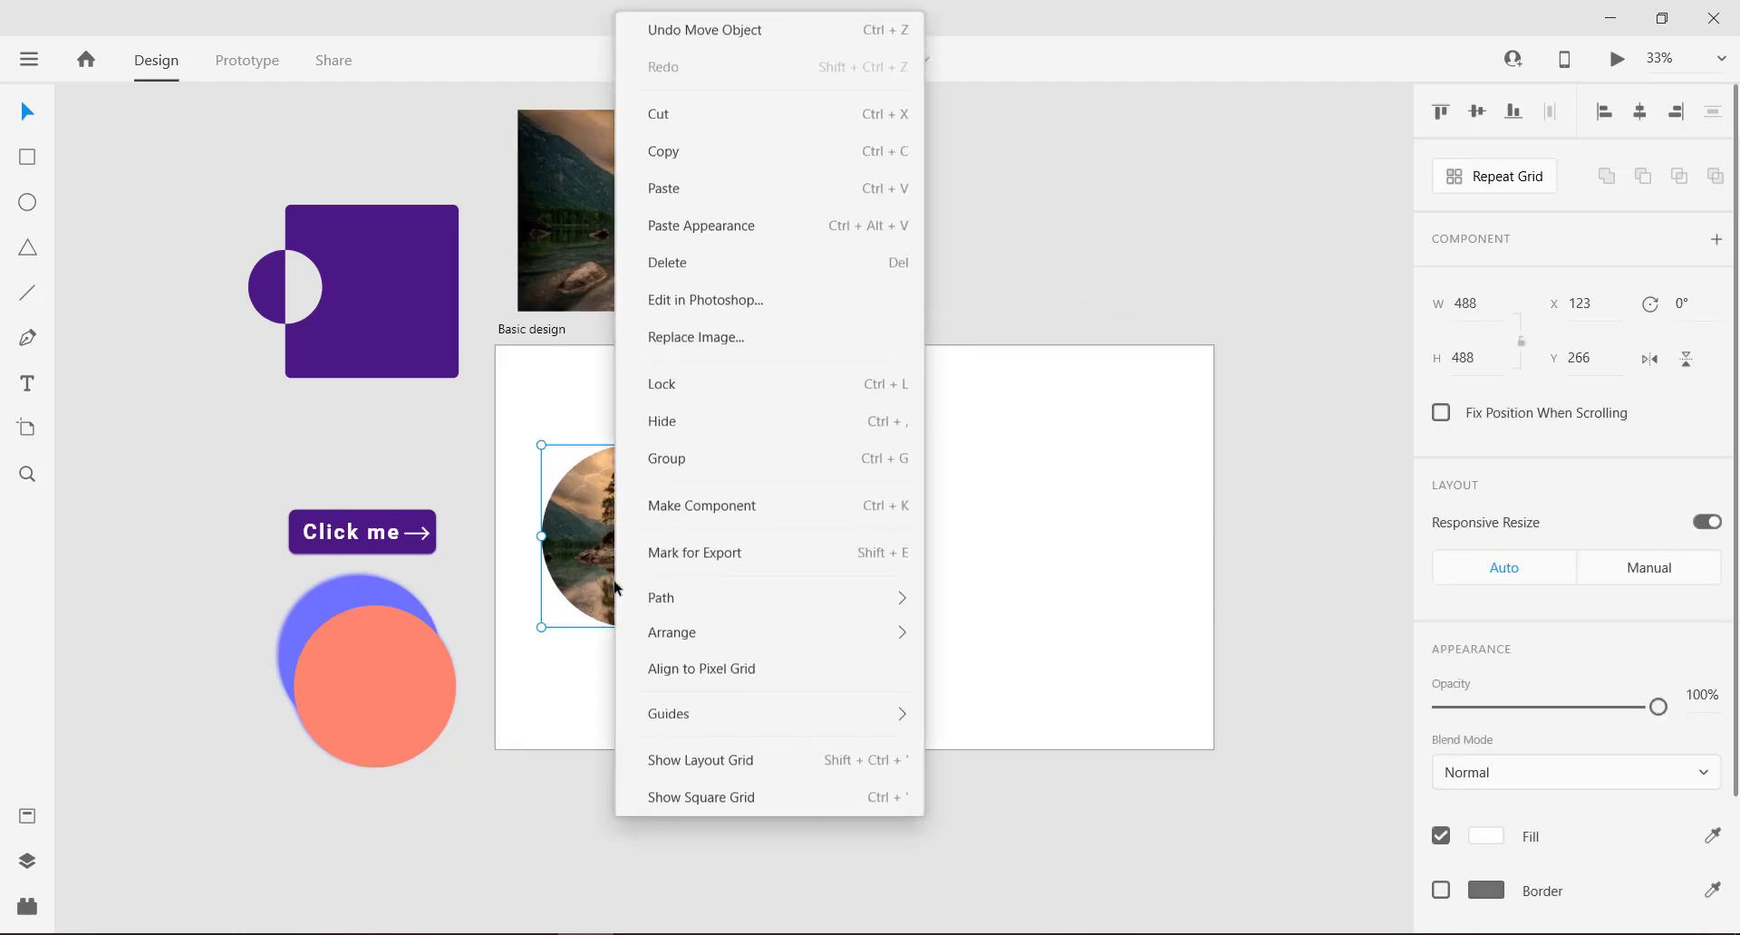
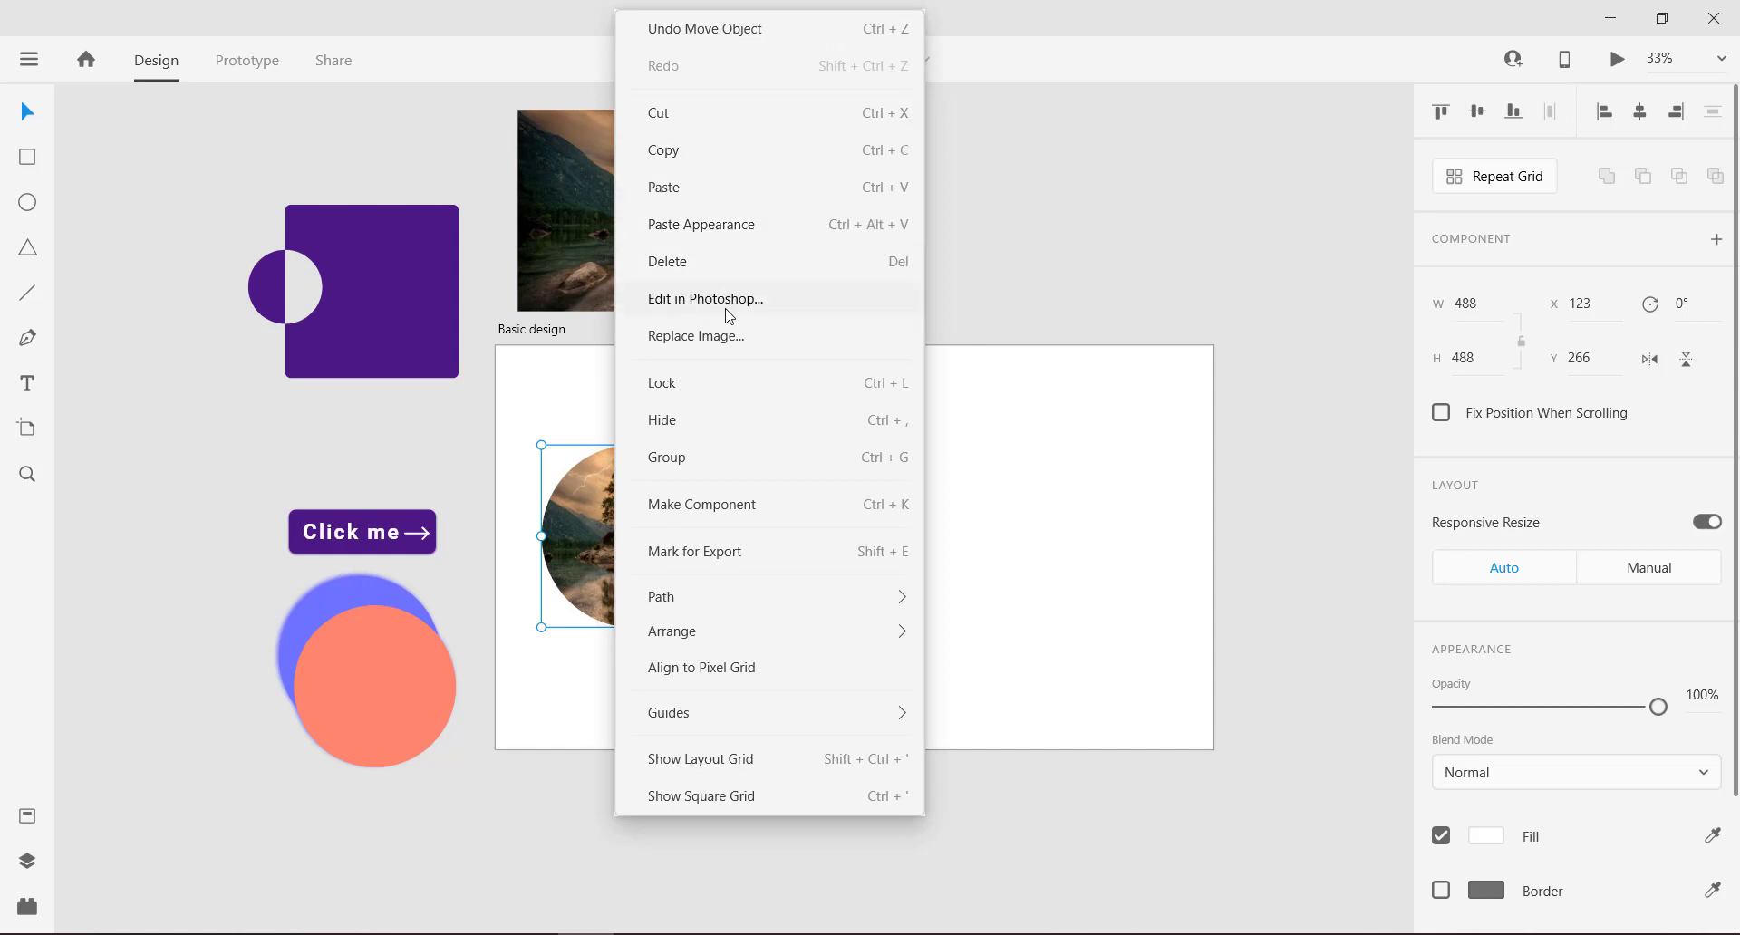
{"action": "left_click", "coordinate": [659, 385]}
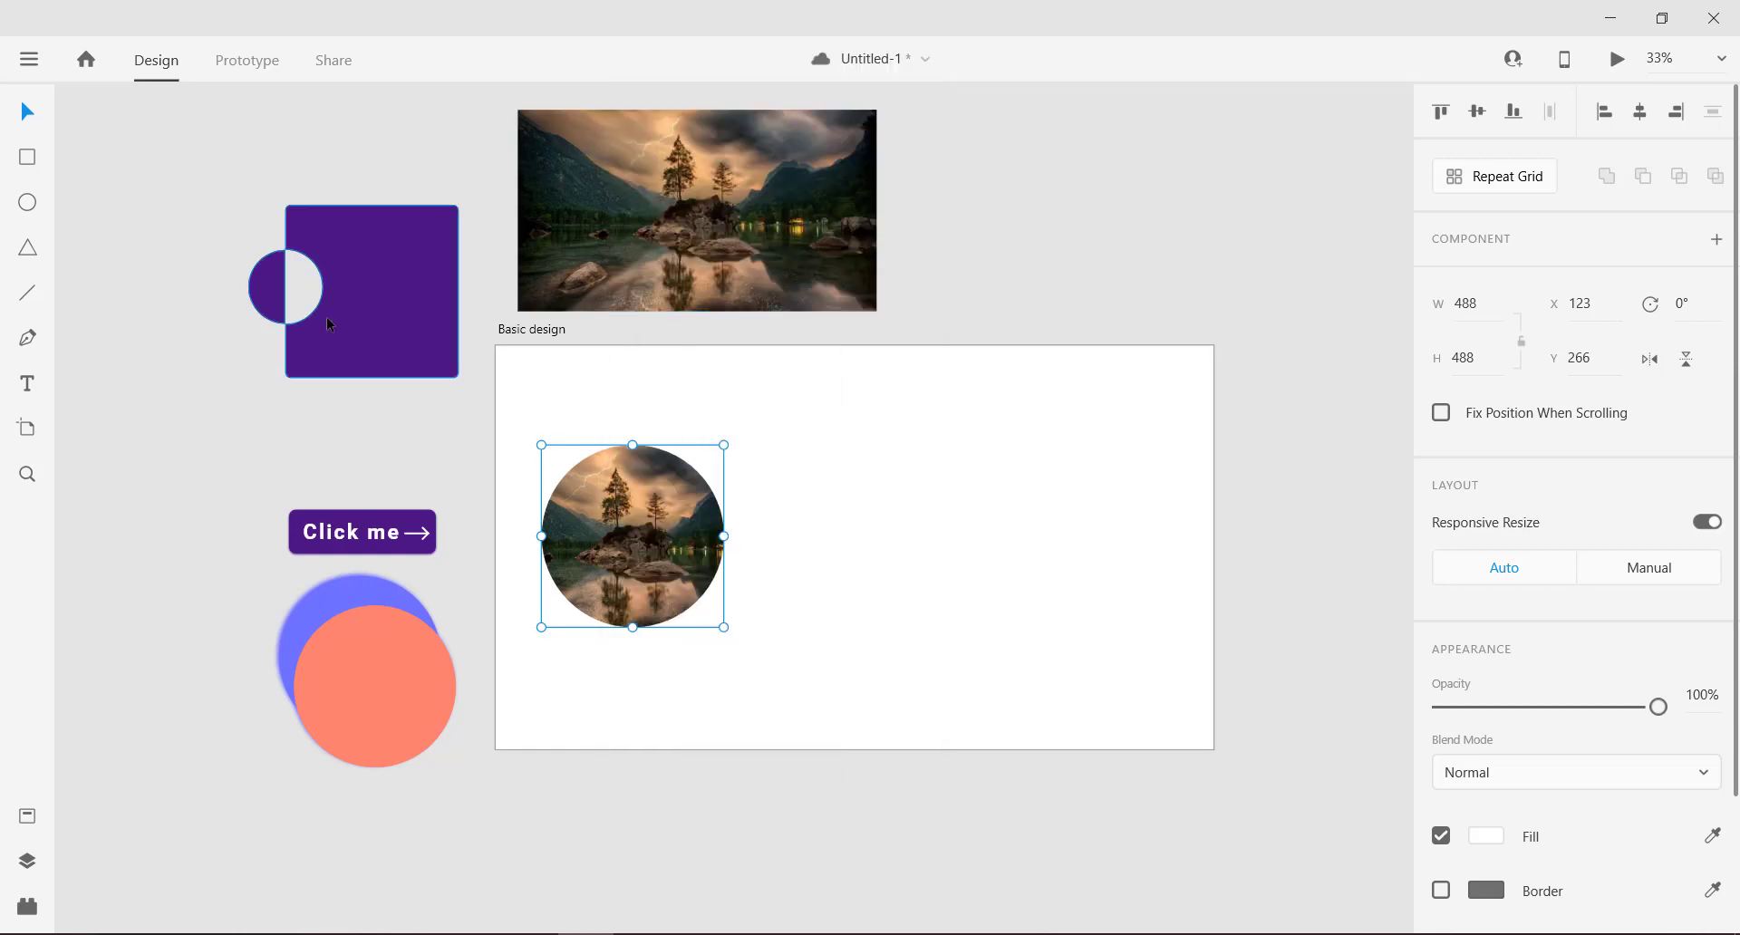
Step: Move the purple cut-out shape and the coral circle onto the artboard, with the circle overlapping the shape's lower-left corner
{"action": "left_click_drag", "start_coordinate": [404, 361], "coordinate": [998, 569]}
{"action": "left_click_drag", "start_coordinate": [426, 651], "coordinate": [854, 614]}
{"action": "left_click", "coordinate": [906, 703]}
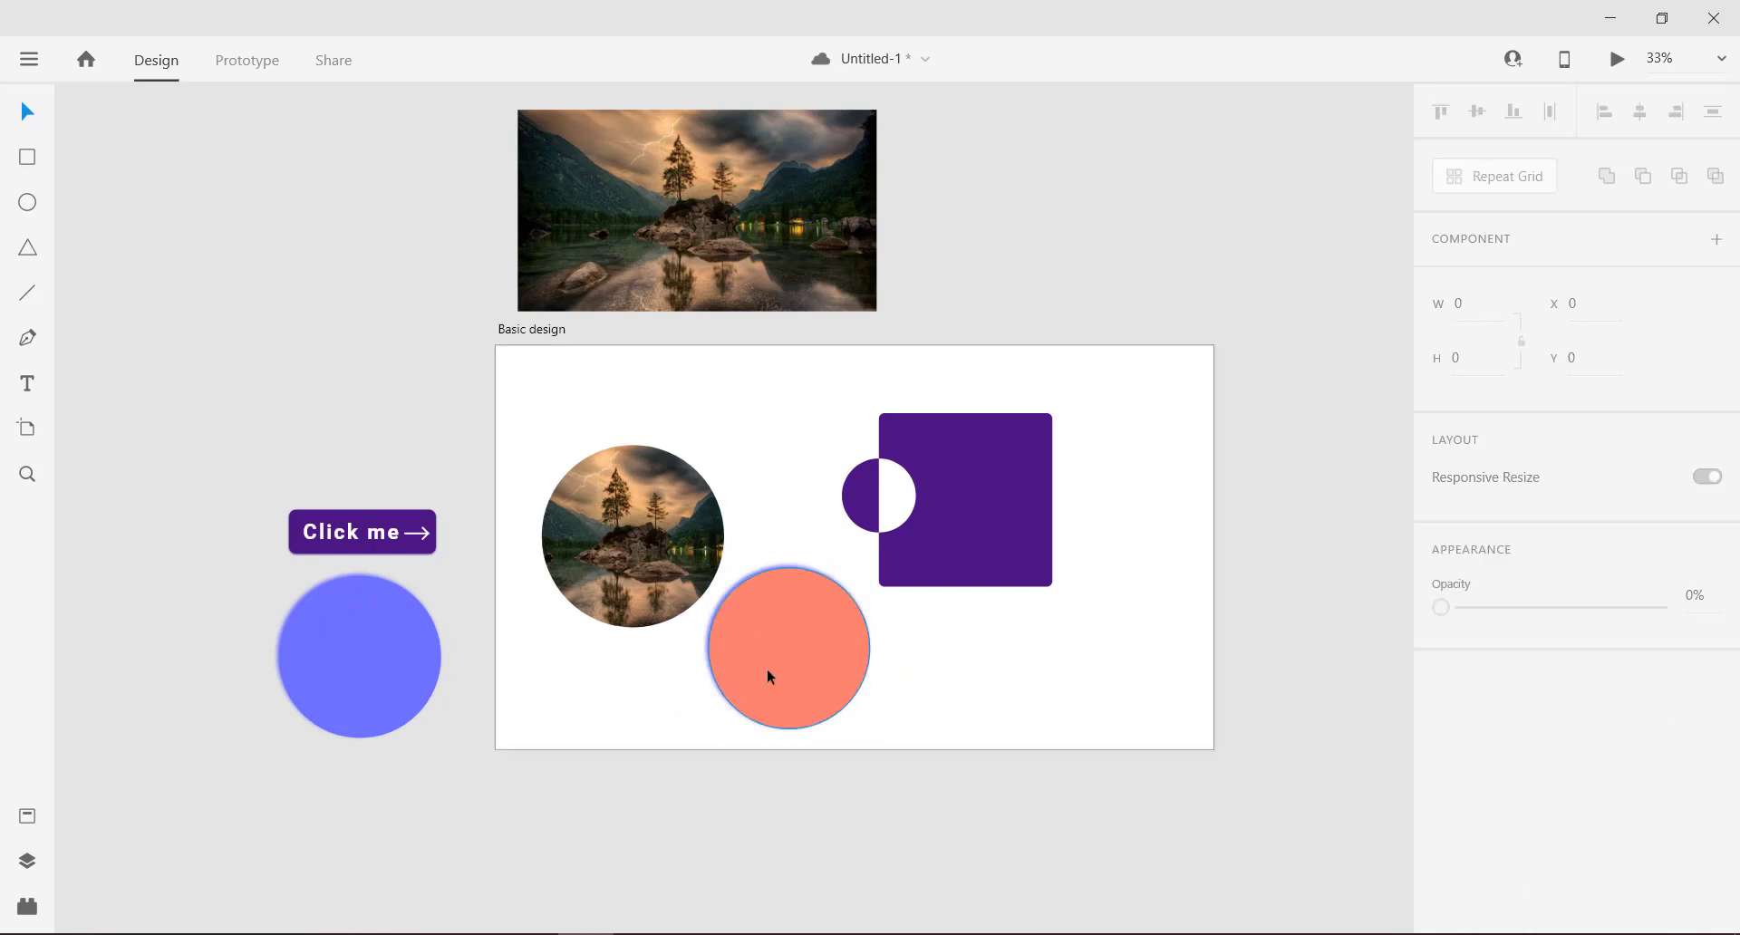
{"action": "left_click_drag", "start_coordinate": [767, 676], "coordinate": [822, 595]}
{"action": "left_click", "coordinate": [1097, 710]}
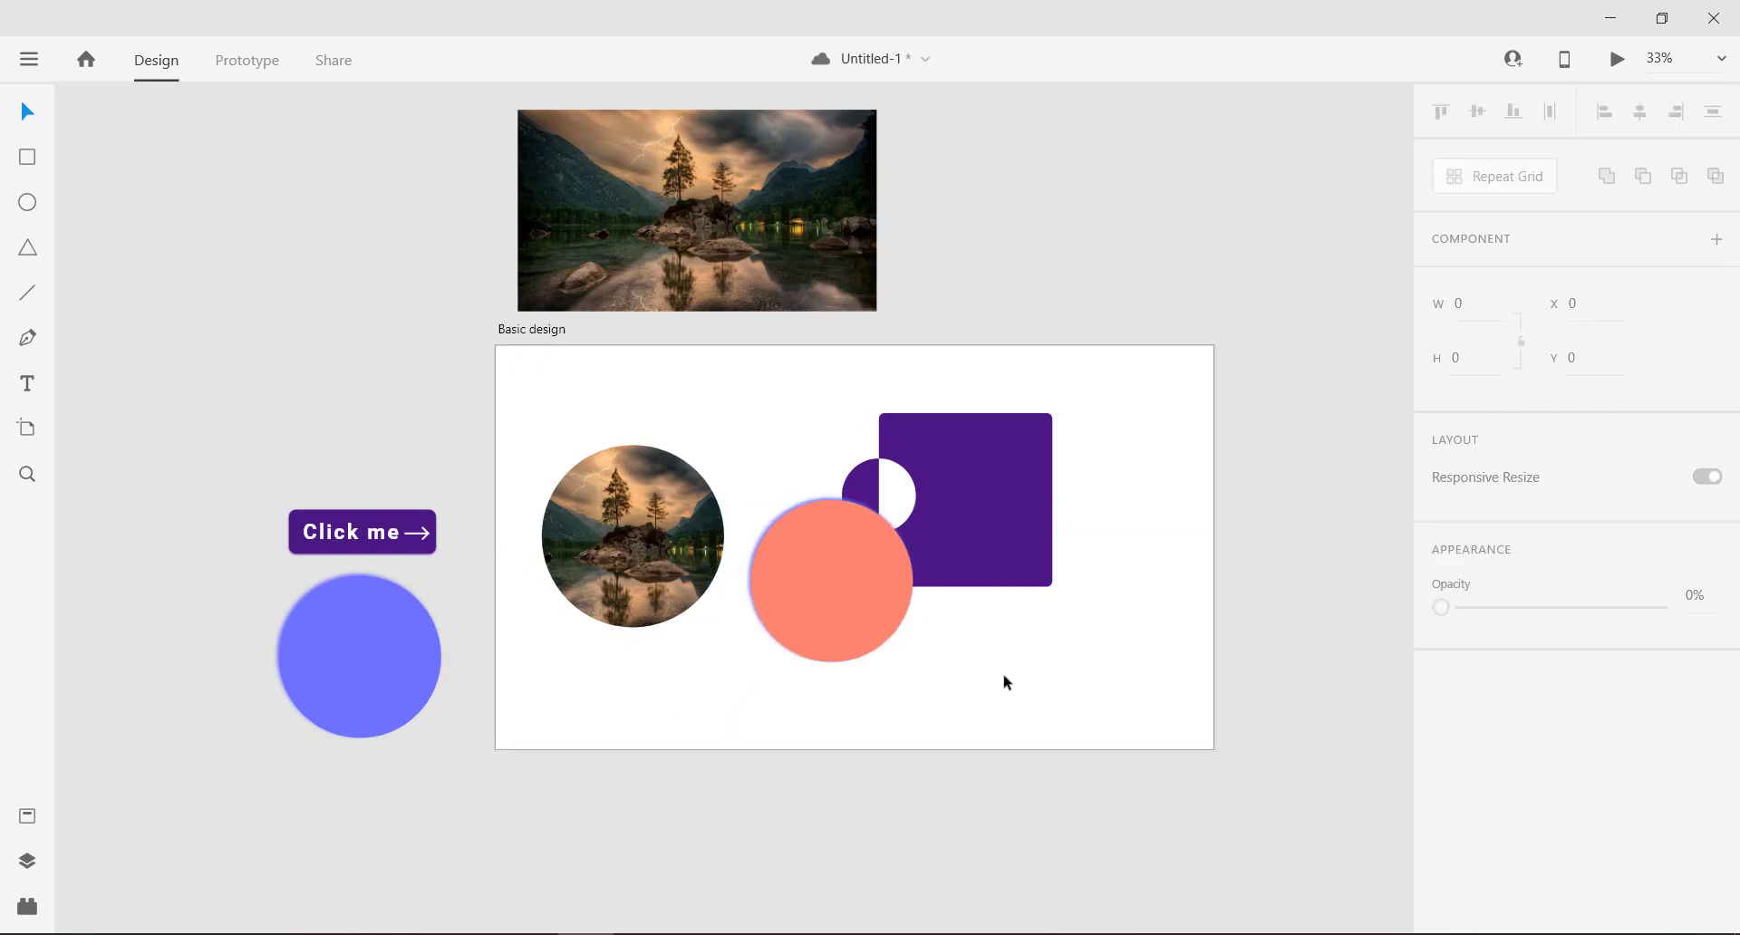
Step: Lock the purple cut-out shape and move the coral circle down to below its lower-left corner
{"action": "left_click_drag", "start_coordinate": [1004, 680], "coordinate": [875, 579]}
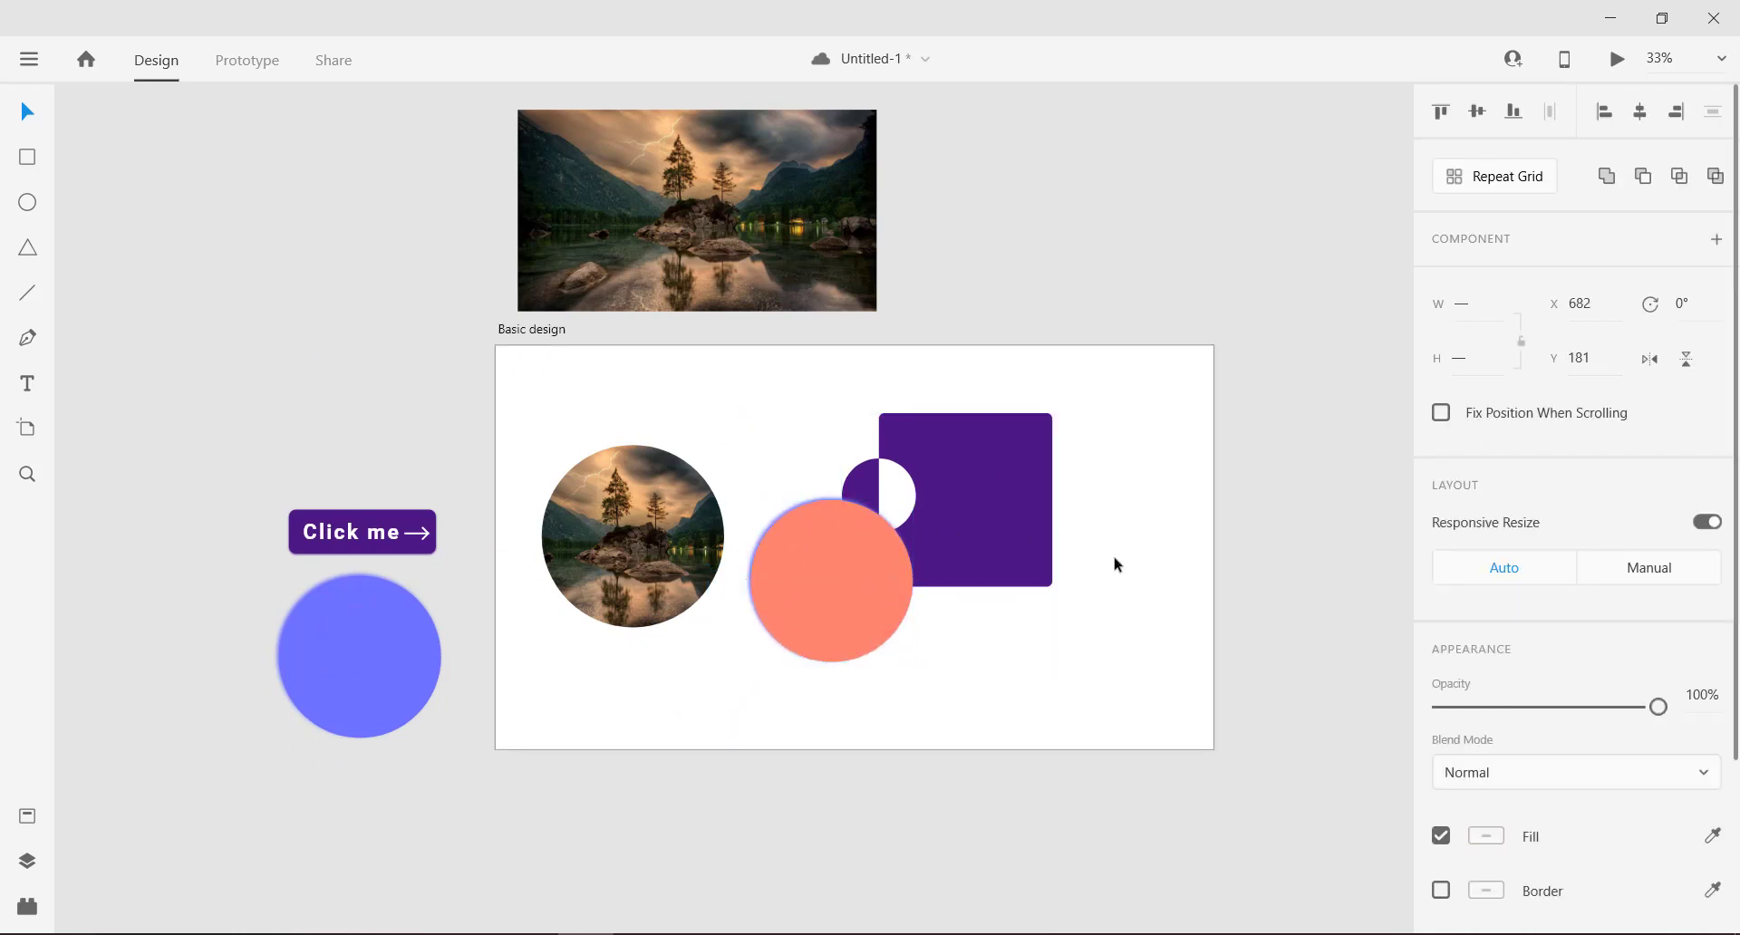
{"action": "right_click", "coordinate": [1003, 431]}
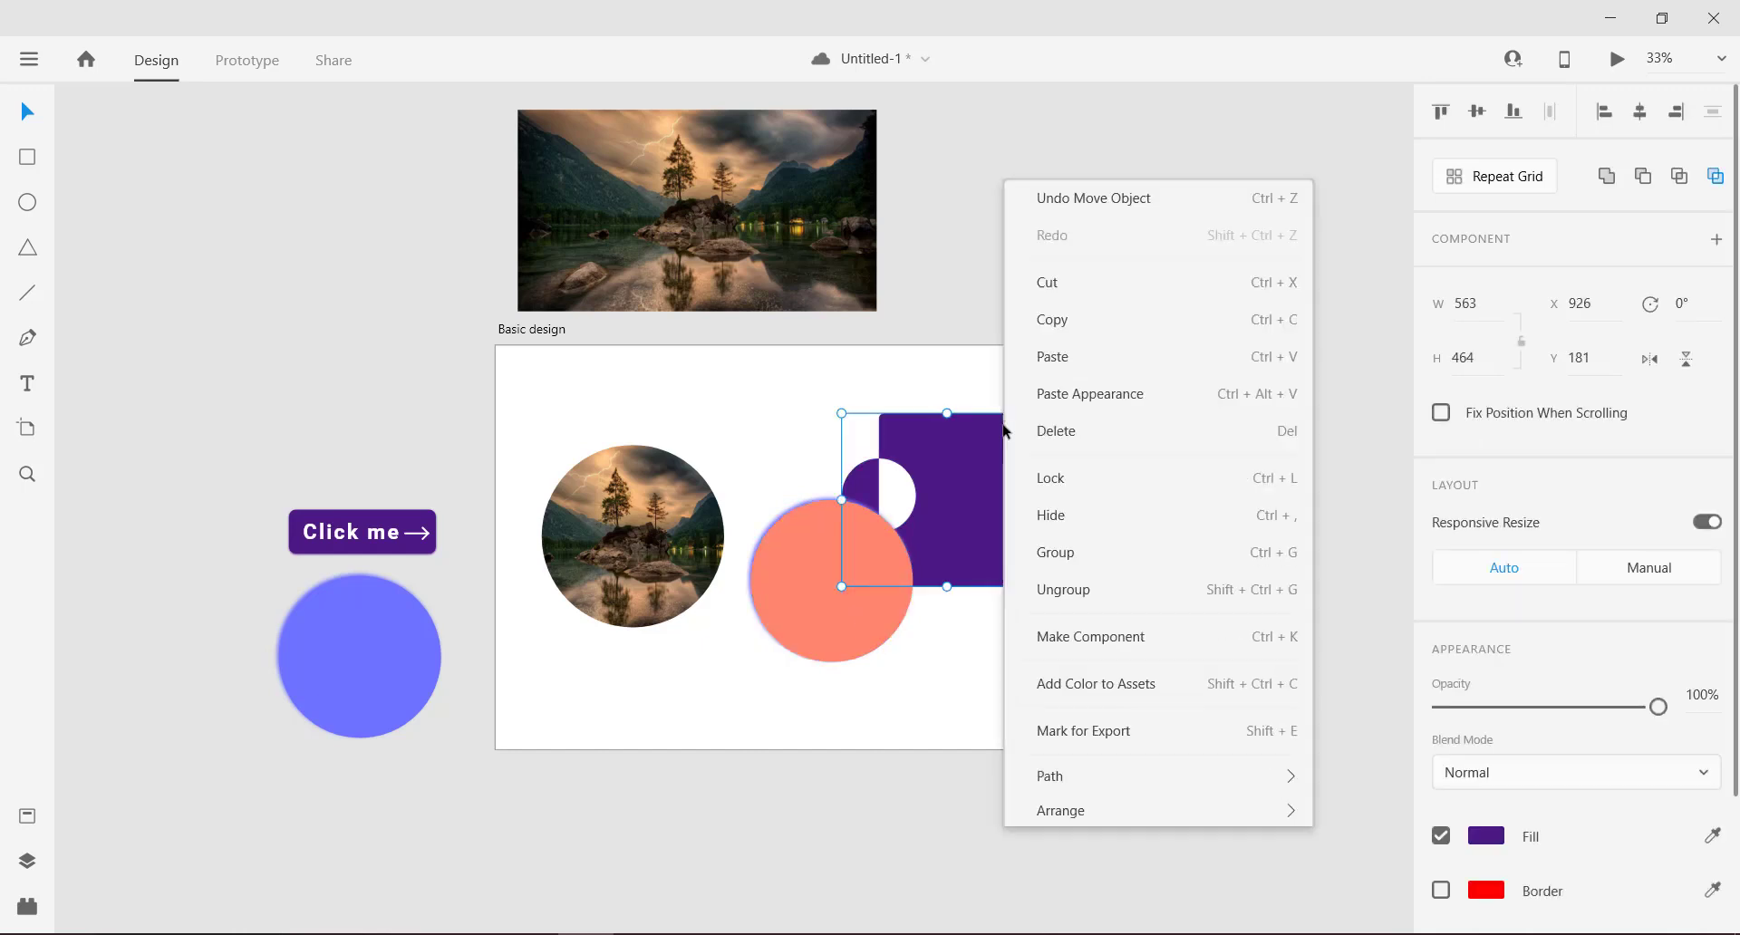
{"action": "left_click", "coordinate": [1066, 320]}
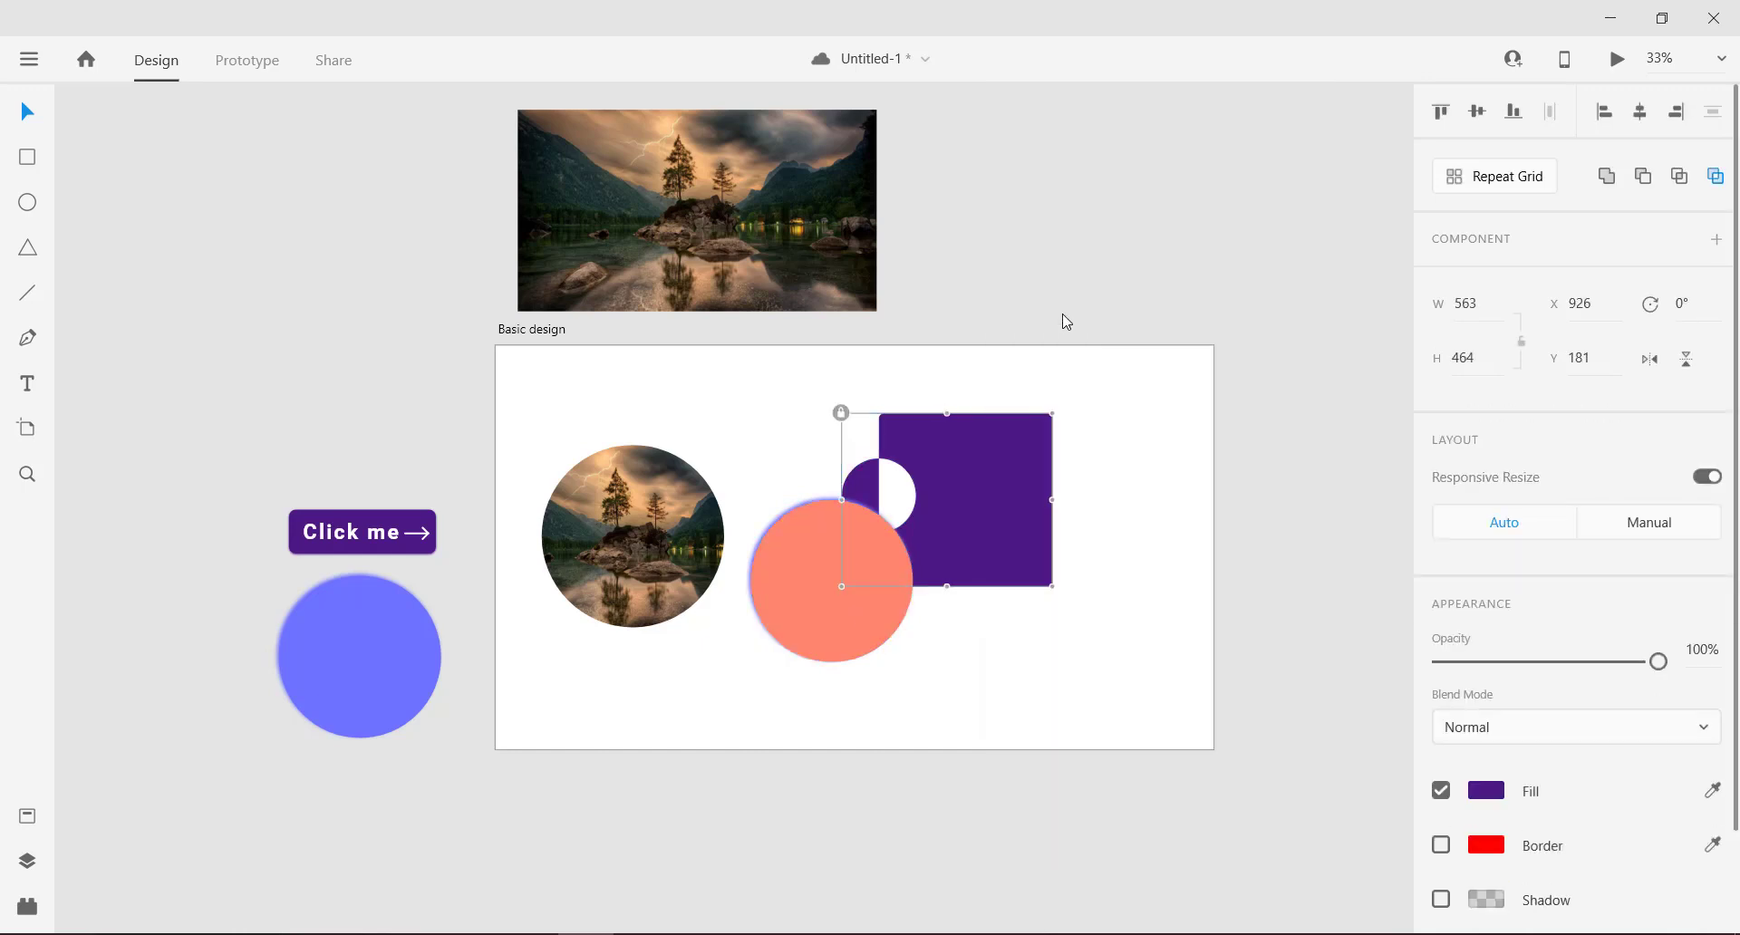
{"action": "left_click_drag", "start_coordinate": [998, 688], "coordinate": [854, 700]}
{"action": "left_click", "coordinate": [1078, 538]}
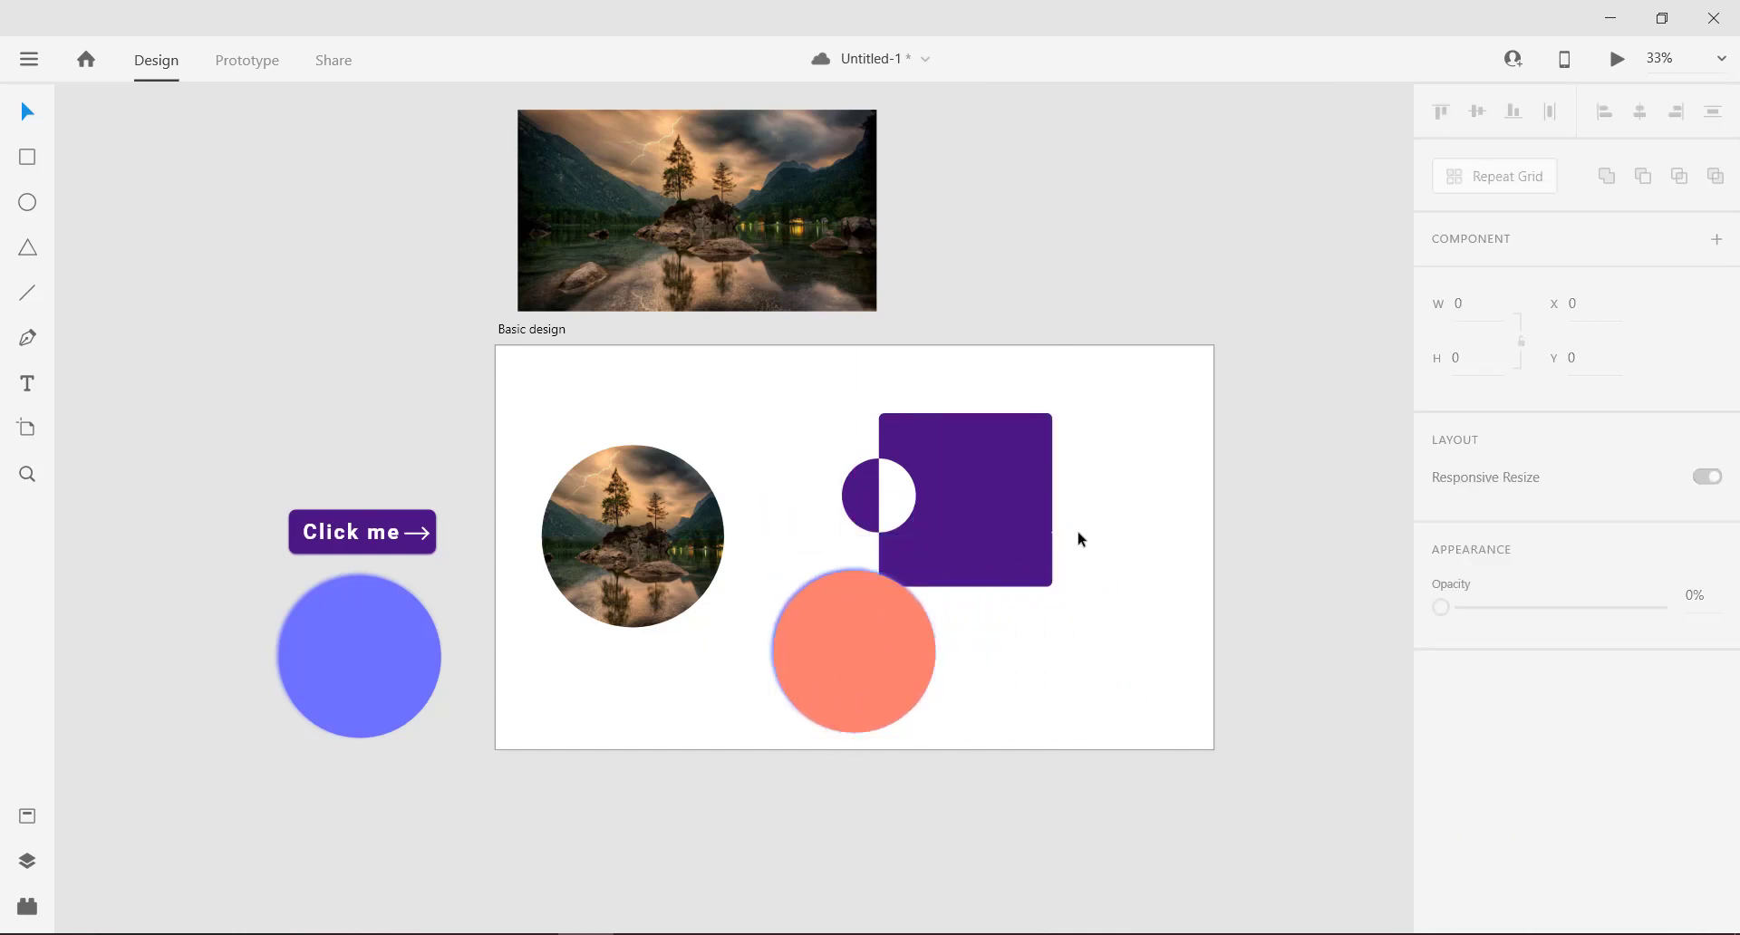
Step: Unlock the purple cut-out shape and move it and the coral circle off the artboard to its left
{"action": "left_click", "coordinate": [968, 480]}
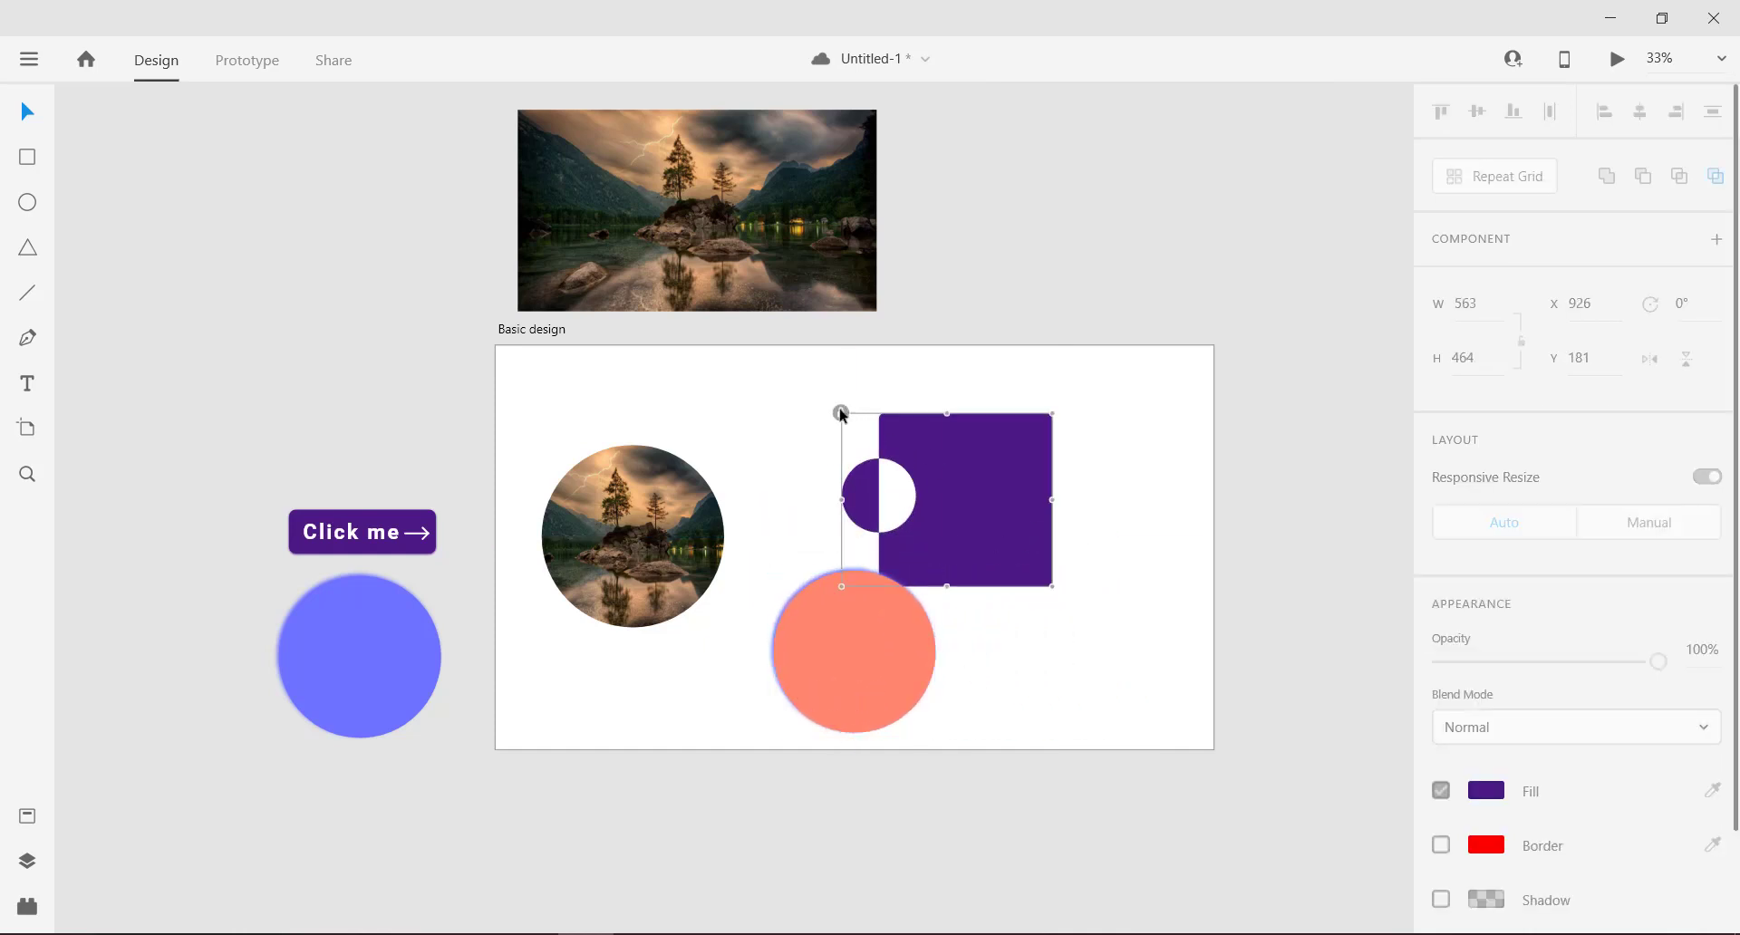
{"action": "left_click", "coordinate": [841, 413]}
{"action": "left_click_drag", "start_coordinate": [995, 515], "coordinate": [398, 312]}
{"action": "left_click", "coordinate": [845, 578], "text": "shift"}
{"action": "key", "text": "Escape"}
{"action": "left_click_drag", "start_coordinate": [850, 627], "coordinate": [201, 452]}
{"action": "left_click", "coordinate": [960, 547]}
{"action": "left_click_drag", "start_coordinate": [914, 487], "coordinate": [970, 513]}
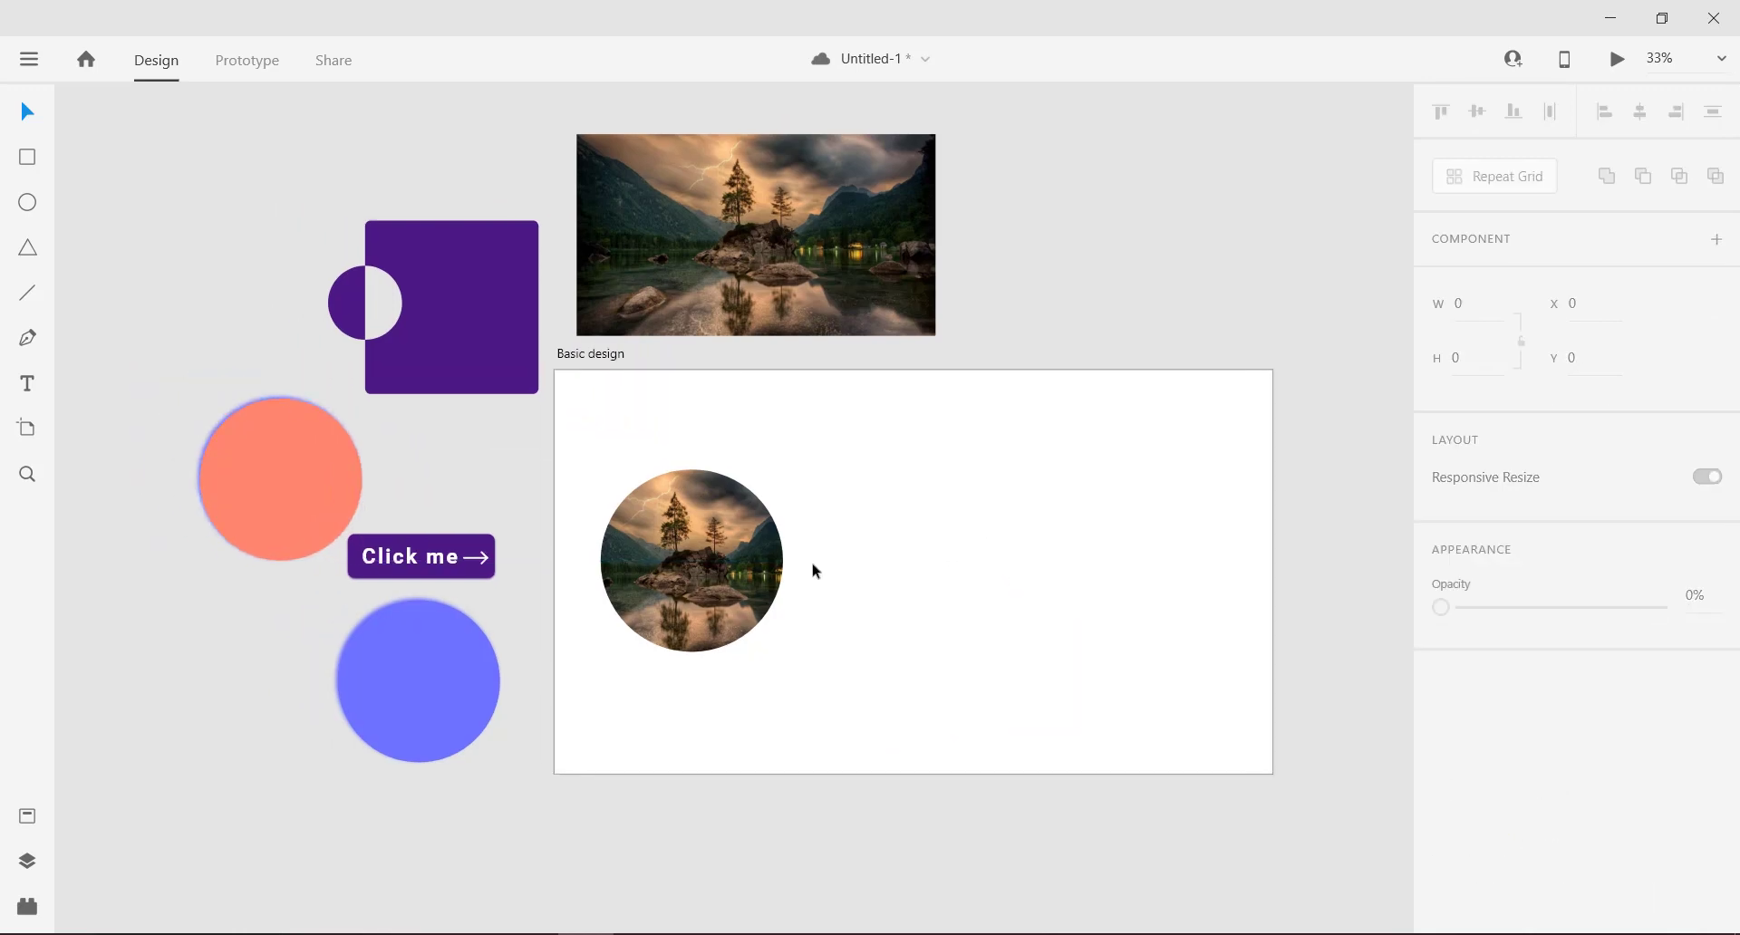
{"action": "right_click", "coordinate": [668, 598]}
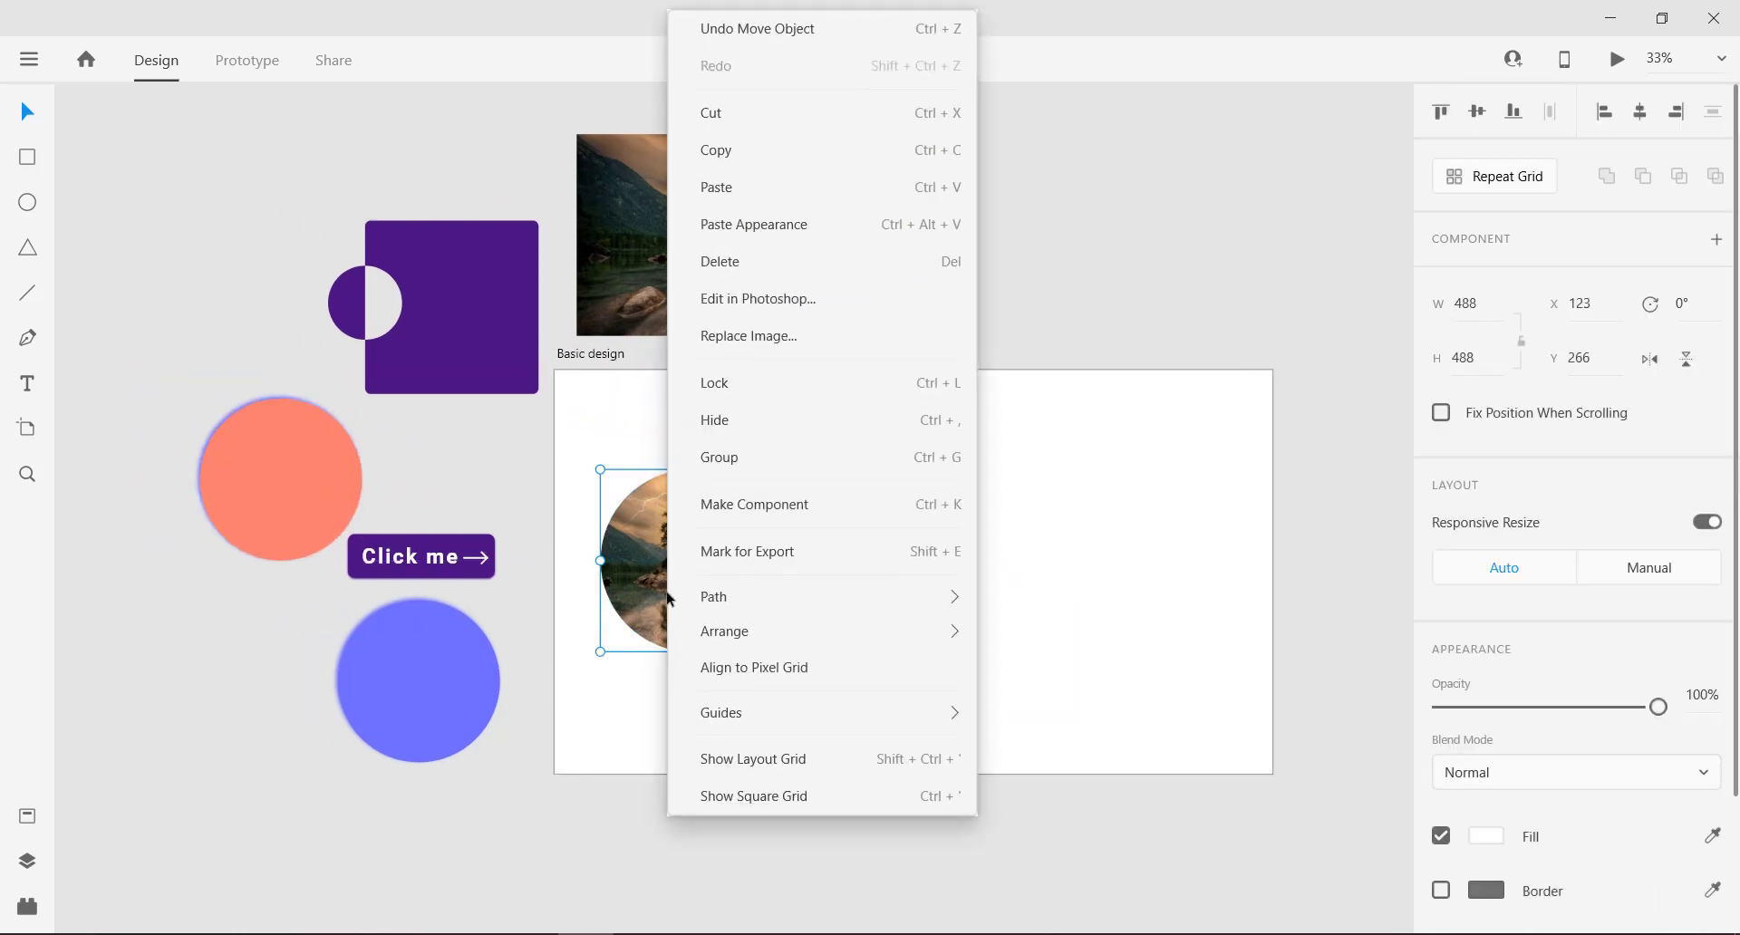
{"action": "left_click", "coordinate": [544, 812]}
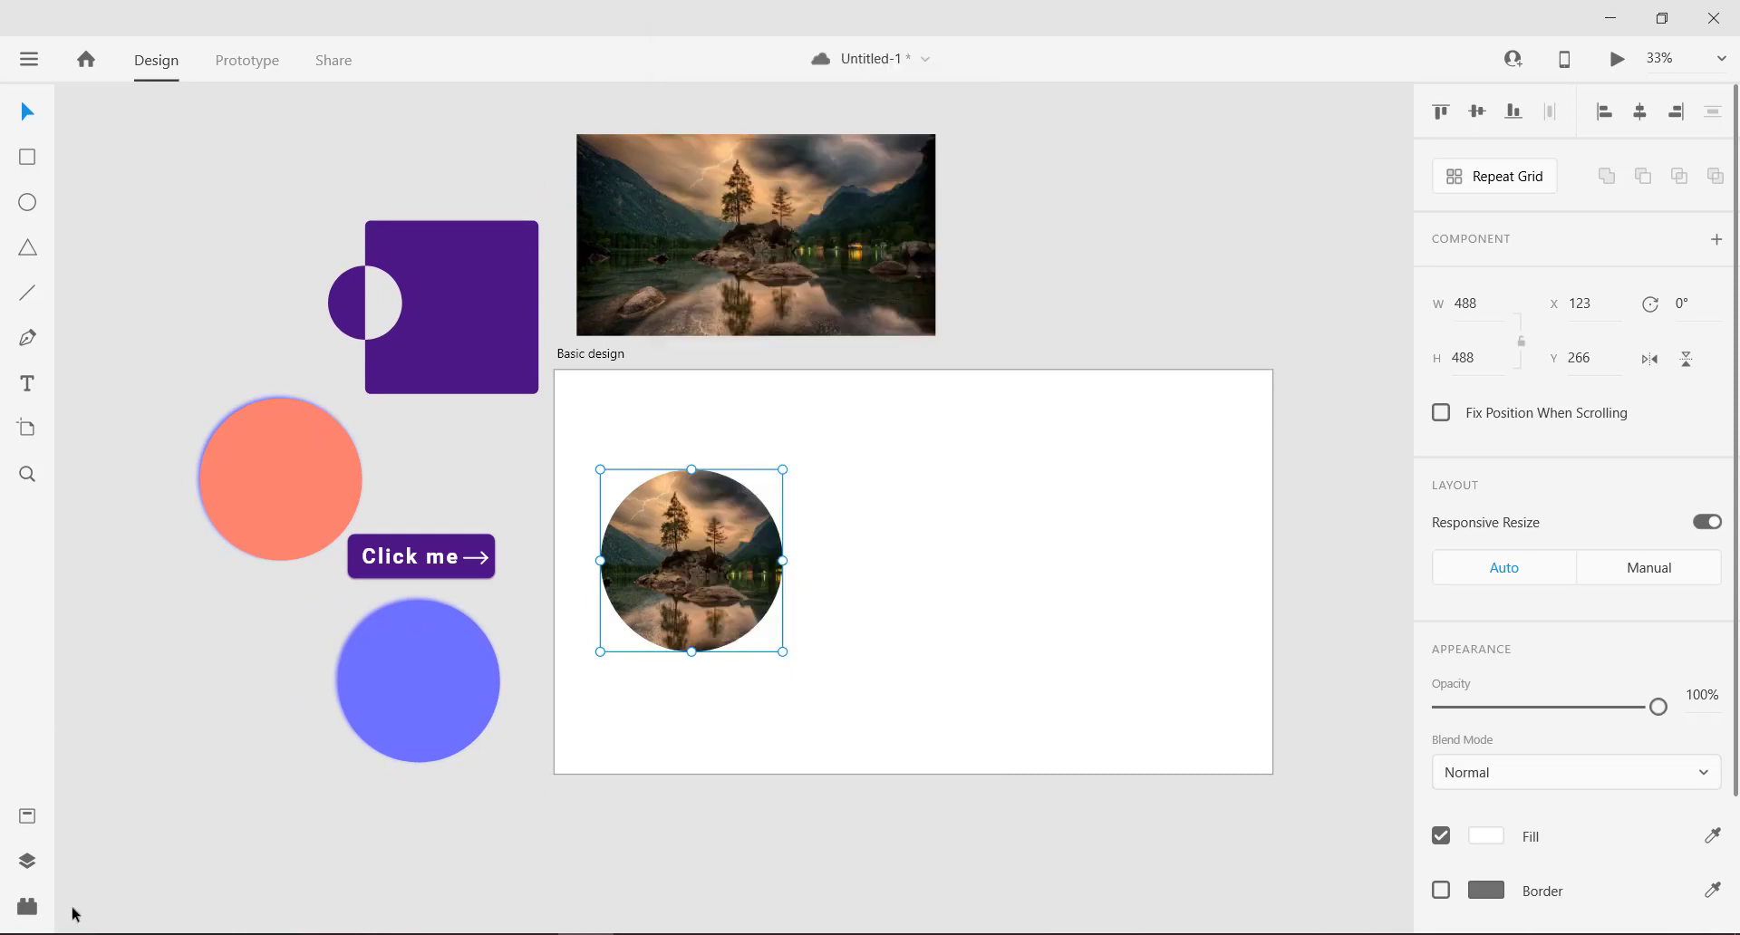
Step: Save the fill colors of the coral circle, the purple cut-out shape and the blue circle as color assets
{"action": "left_click", "coordinate": [27, 816]}
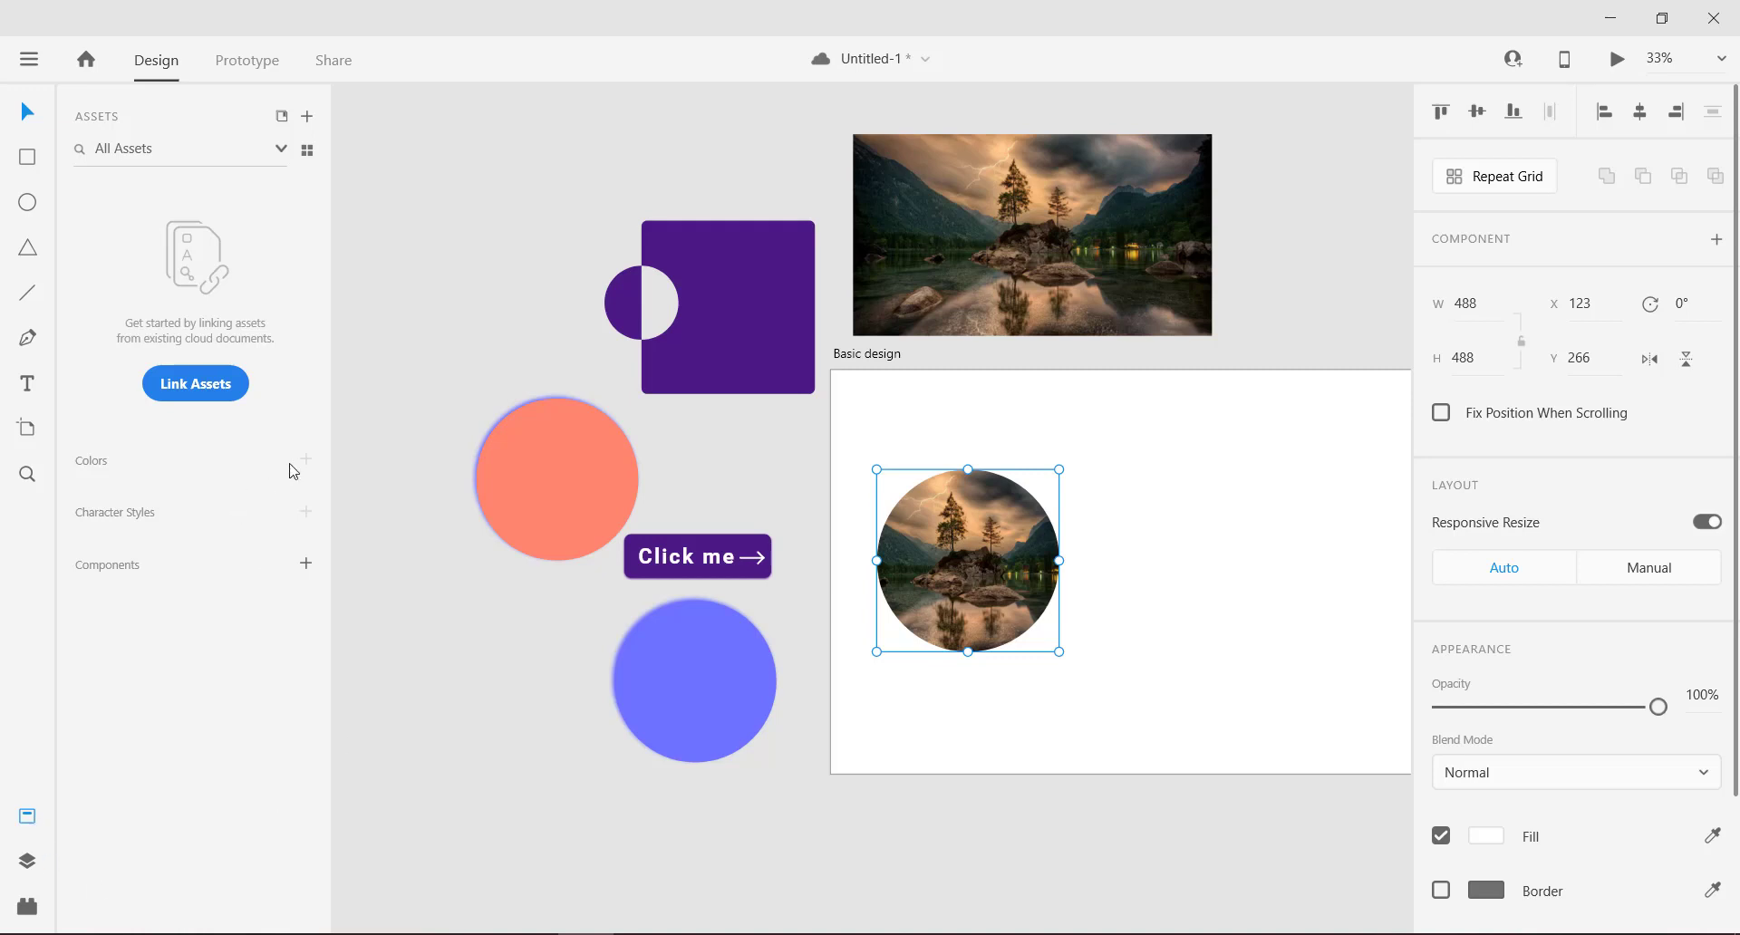
{"action": "scroll", "coordinate": [1450, 779], "scroll_direction": "down", "scroll_amount": 3}
{"action": "left_click", "coordinate": [533, 490]}
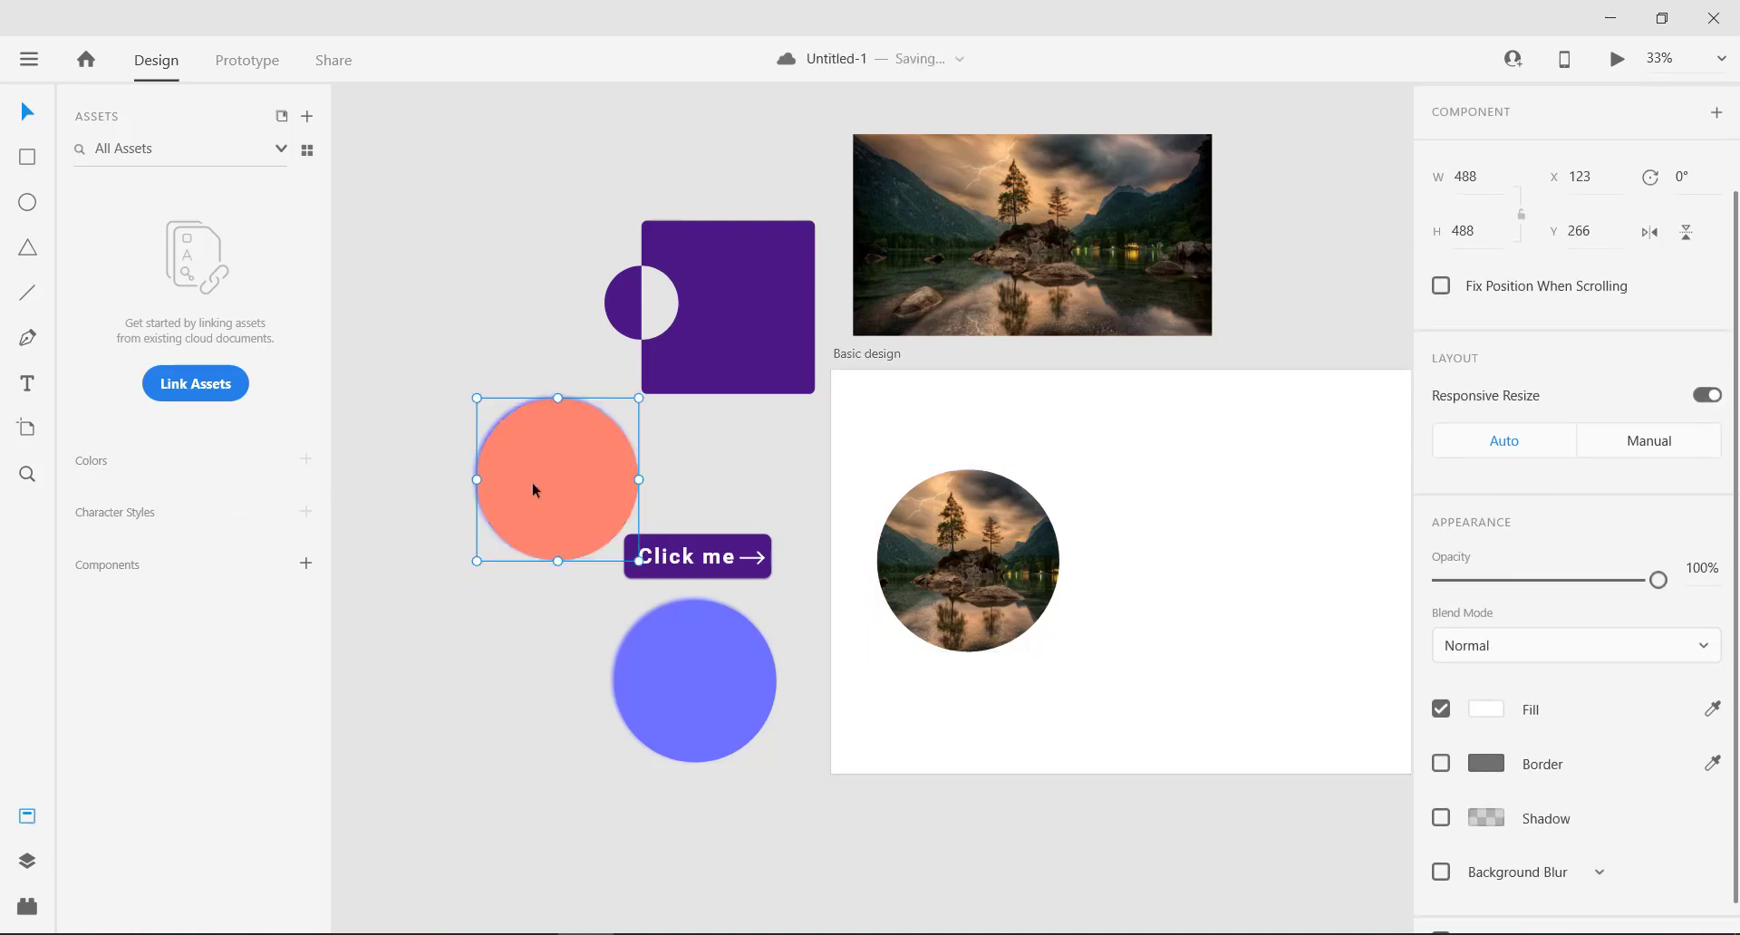
{"action": "left_click", "coordinate": [306, 460]}
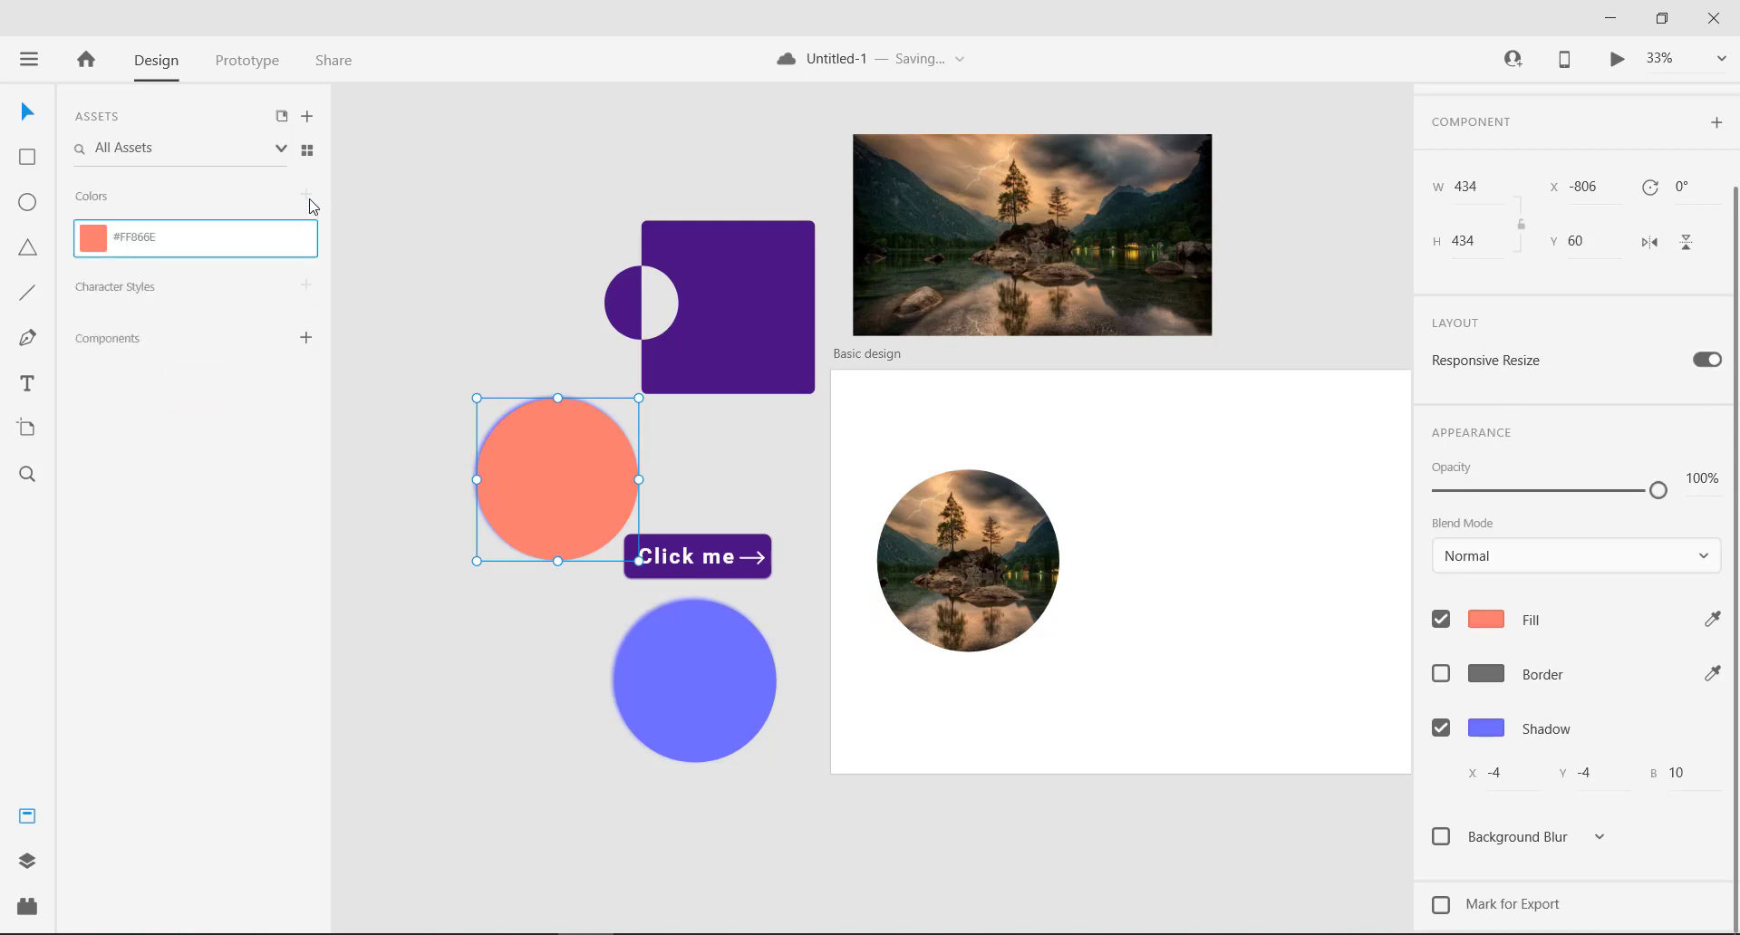
{"action": "left_click", "coordinate": [732, 313]}
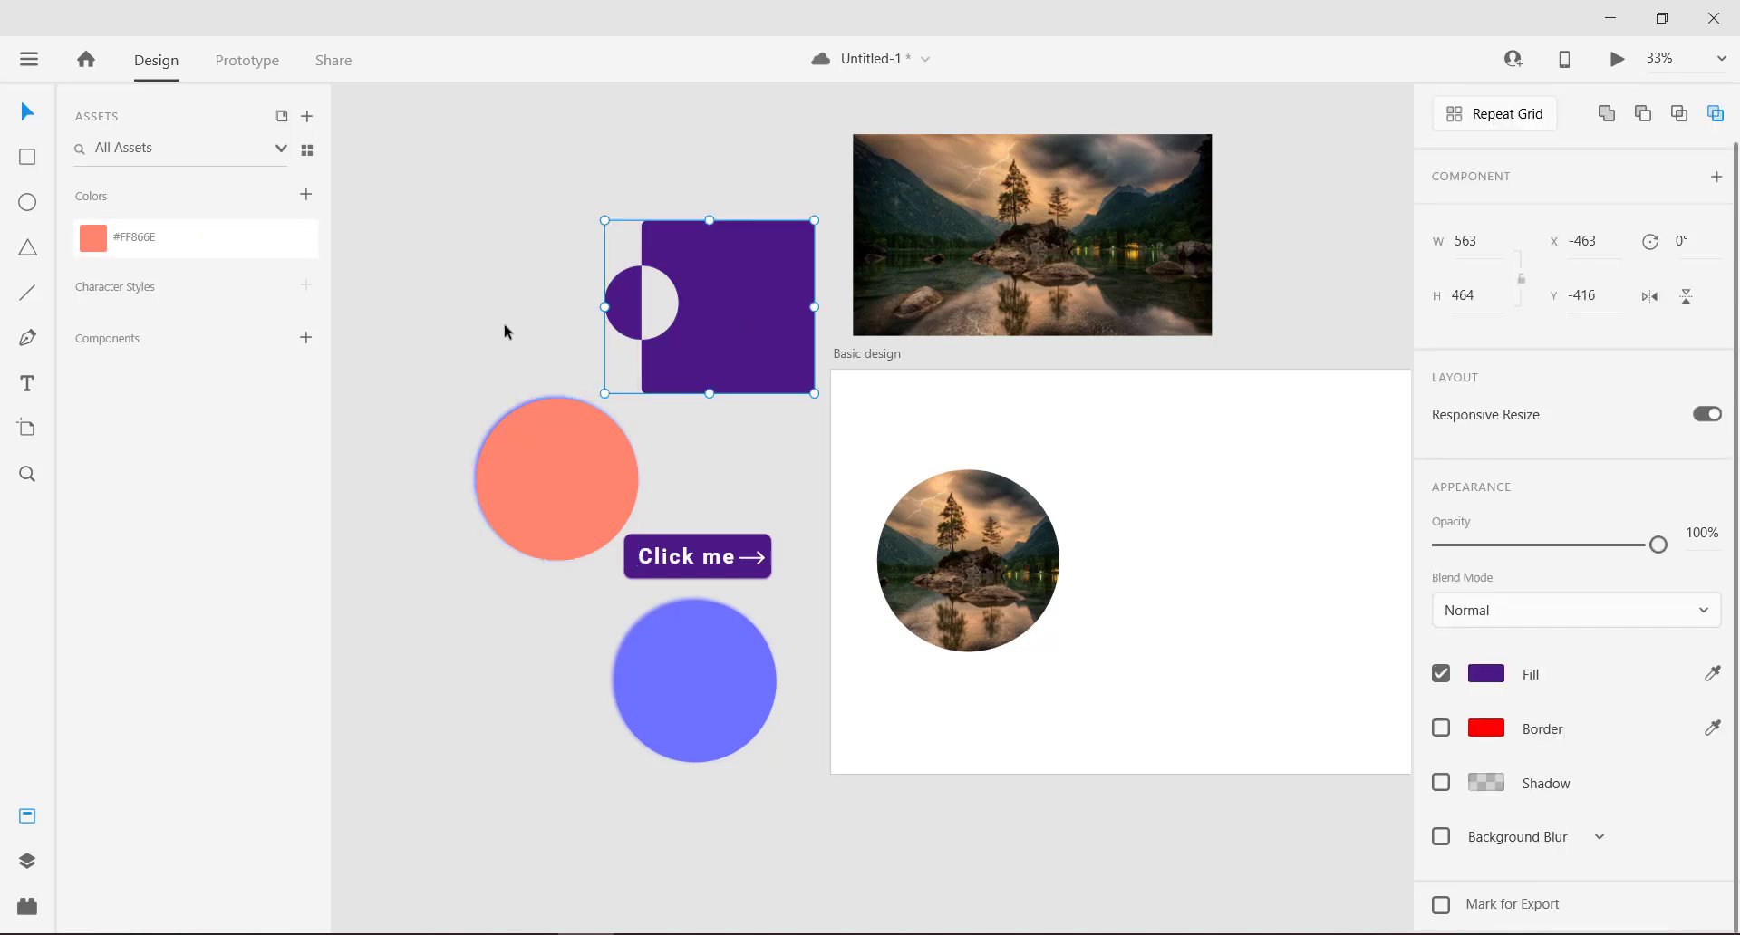
{"action": "left_click", "coordinate": [306, 195]}
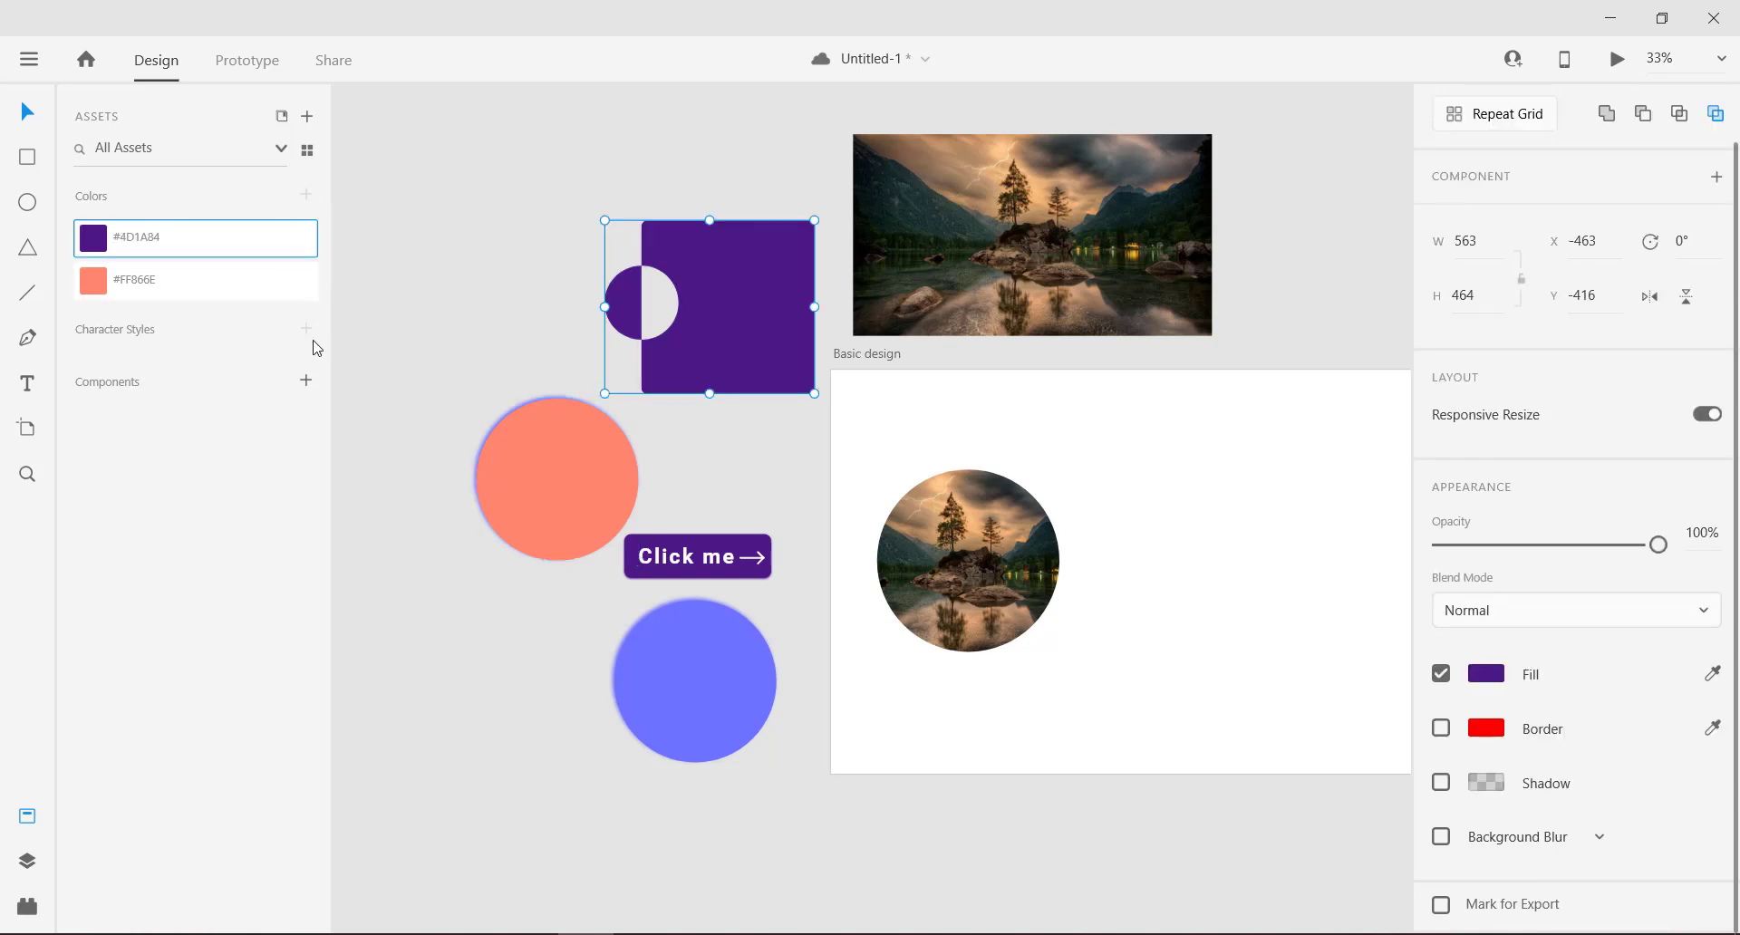
{"action": "left_click", "coordinate": [694, 678]}
{"action": "left_click", "coordinate": [304, 196]}
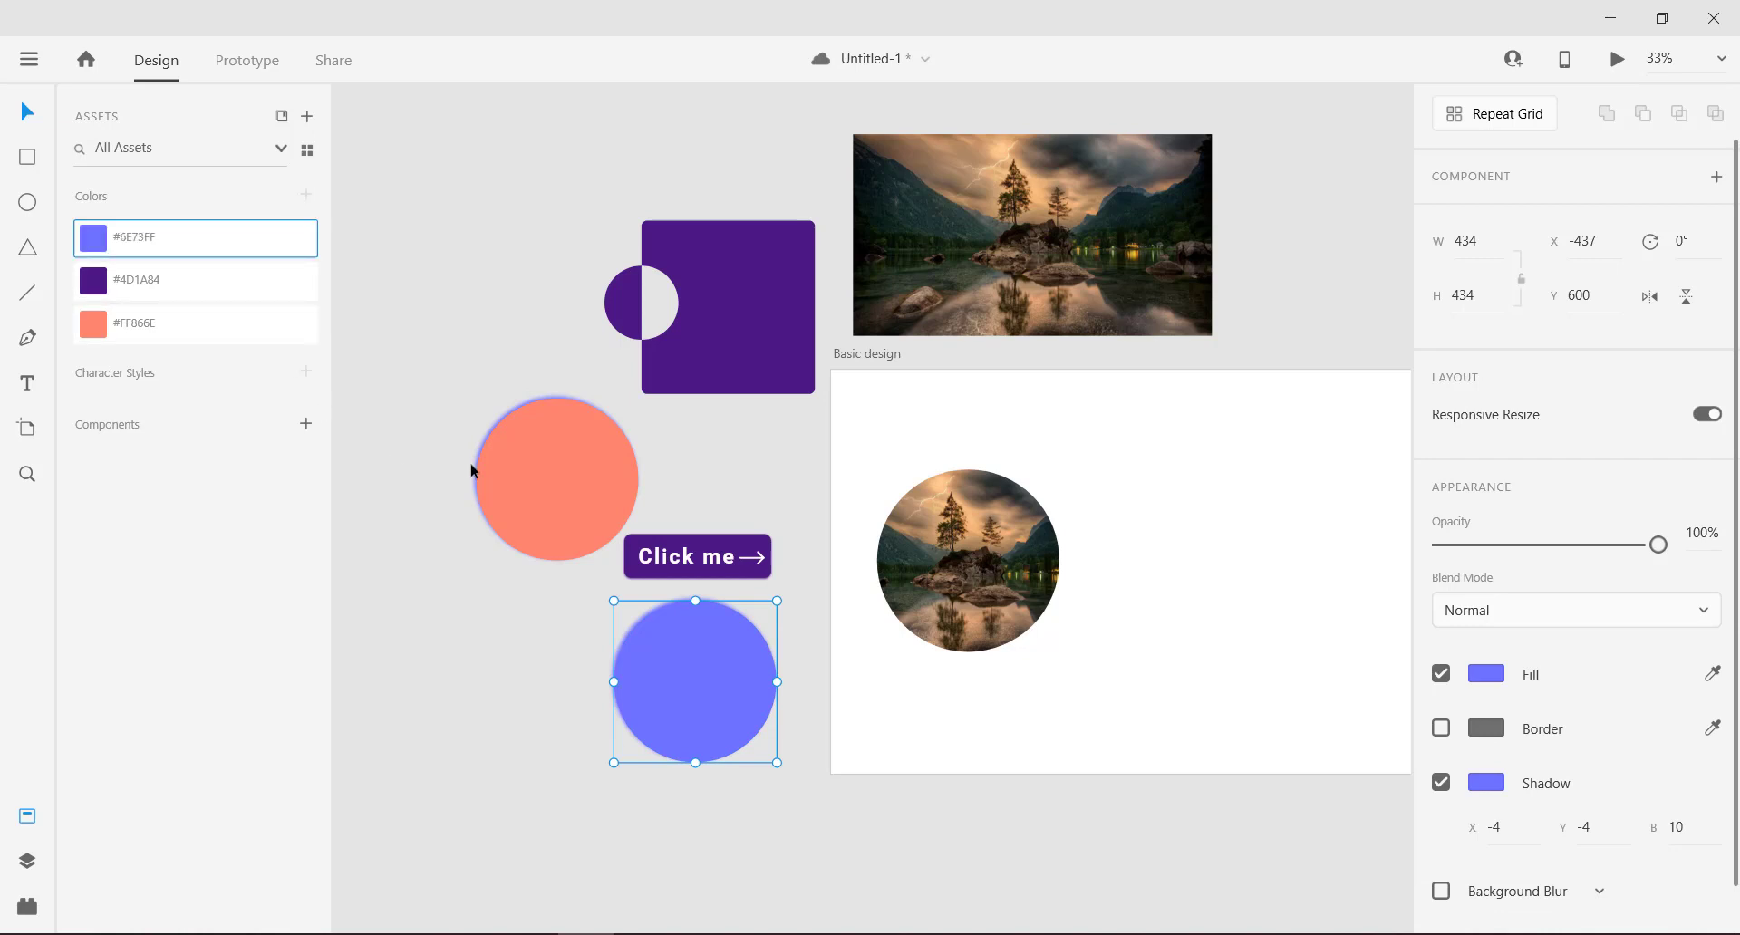
{"action": "left_click", "coordinate": [709, 547]}
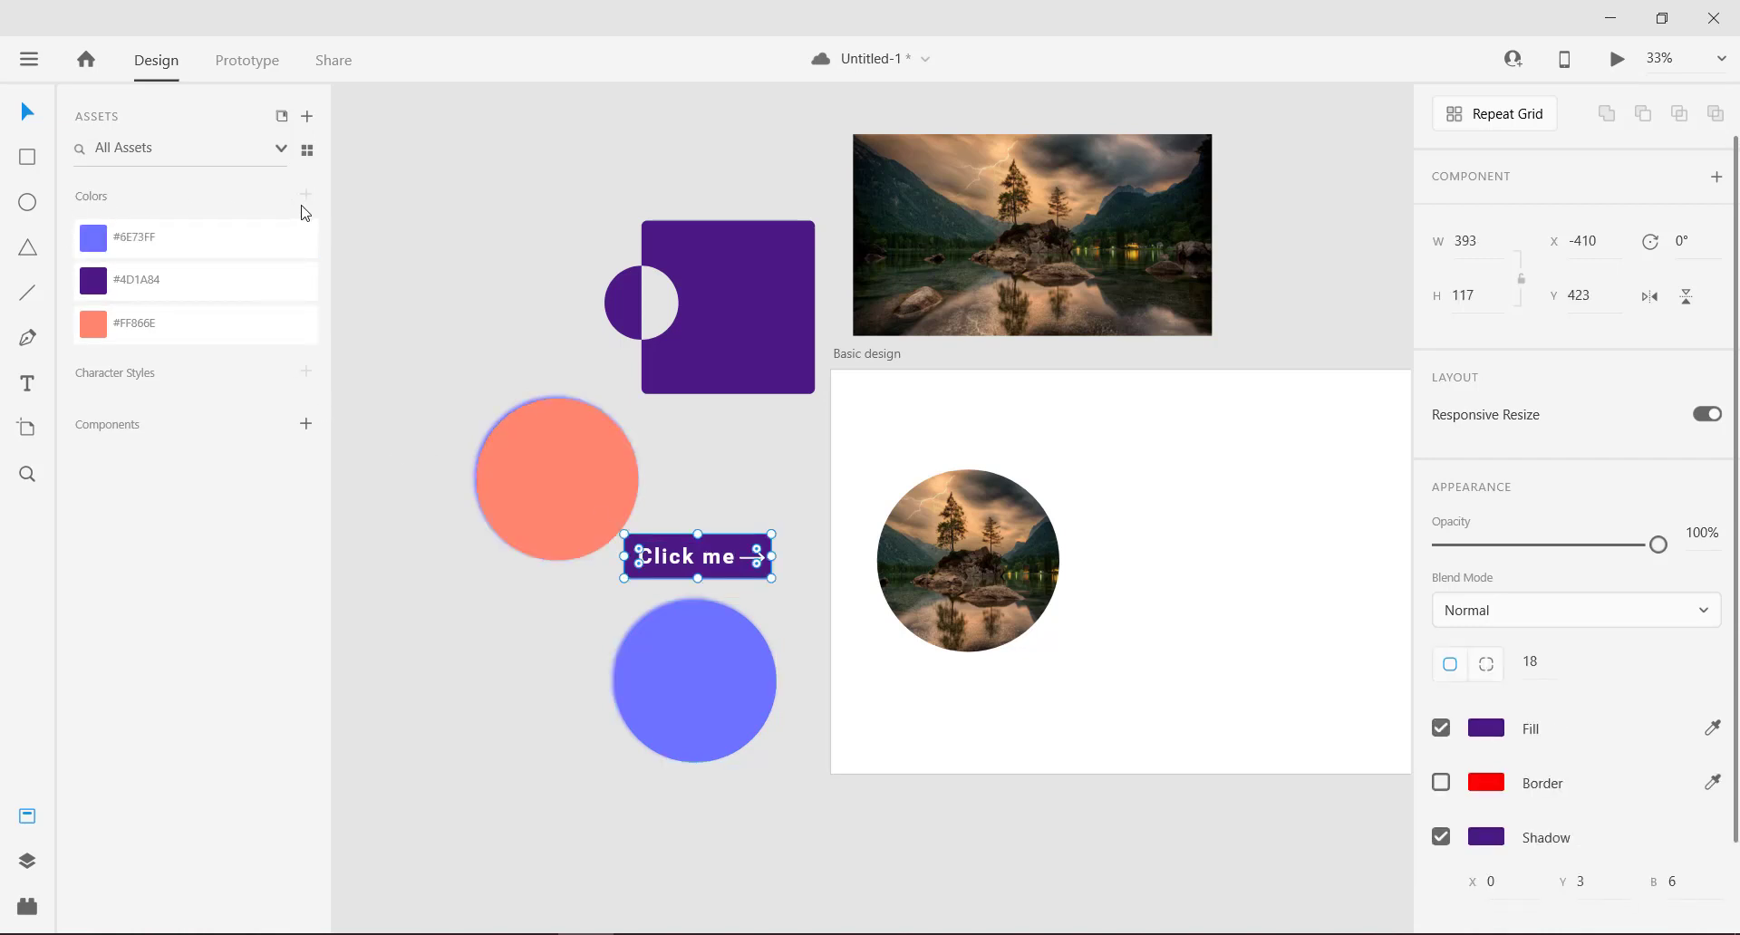
{"action": "left_click", "coordinate": [902, 308]}
{"action": "left_click", "coordinate": [756, 459]}
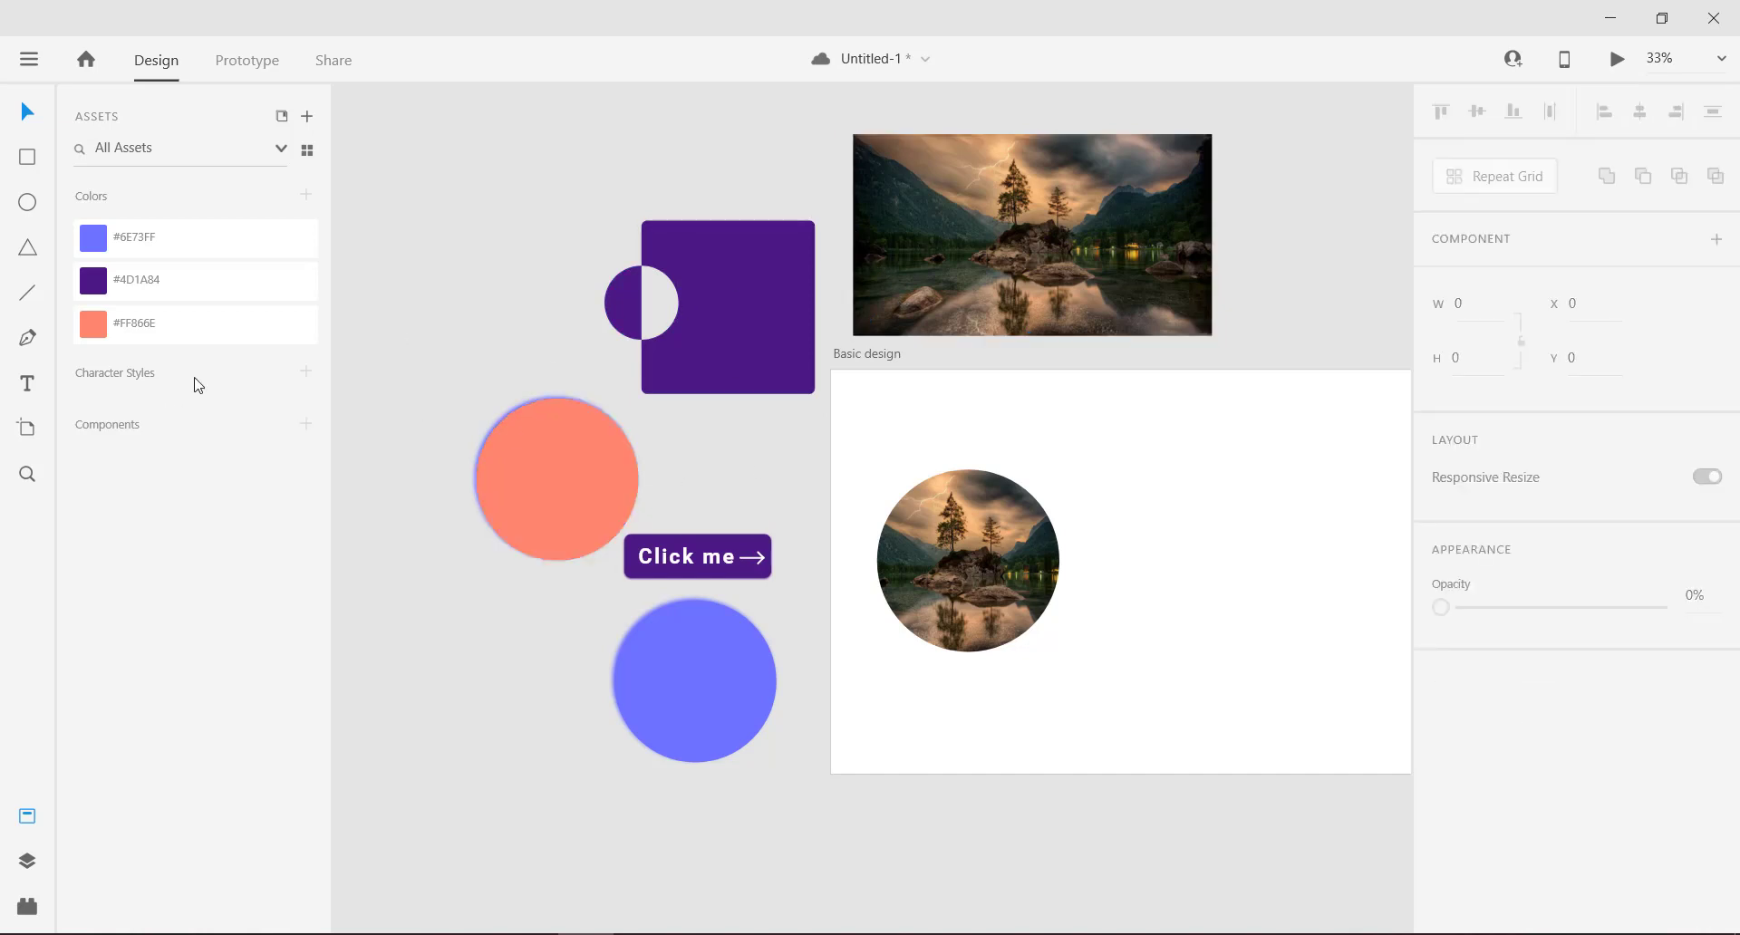
Step: Save the button's "Click me" text as a character style and as a component in the document assets
{"action": "double_click", "coordinate": [670, 564]}
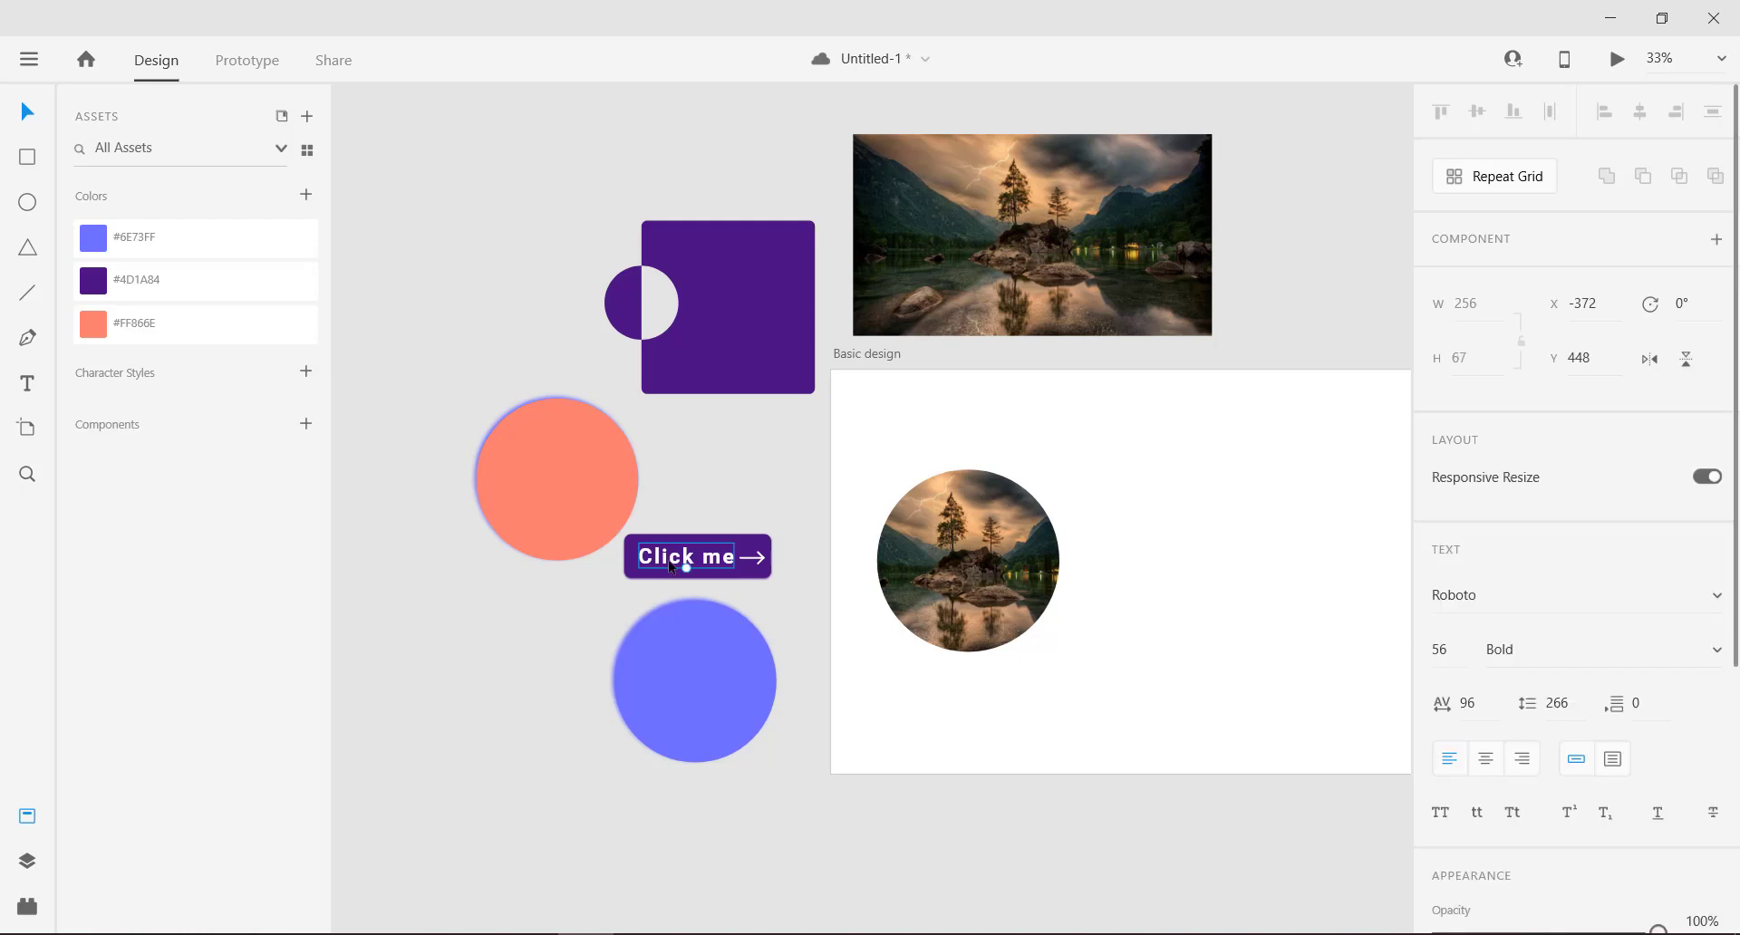
{"action": "left_click", "coordinate": [306, 374]}
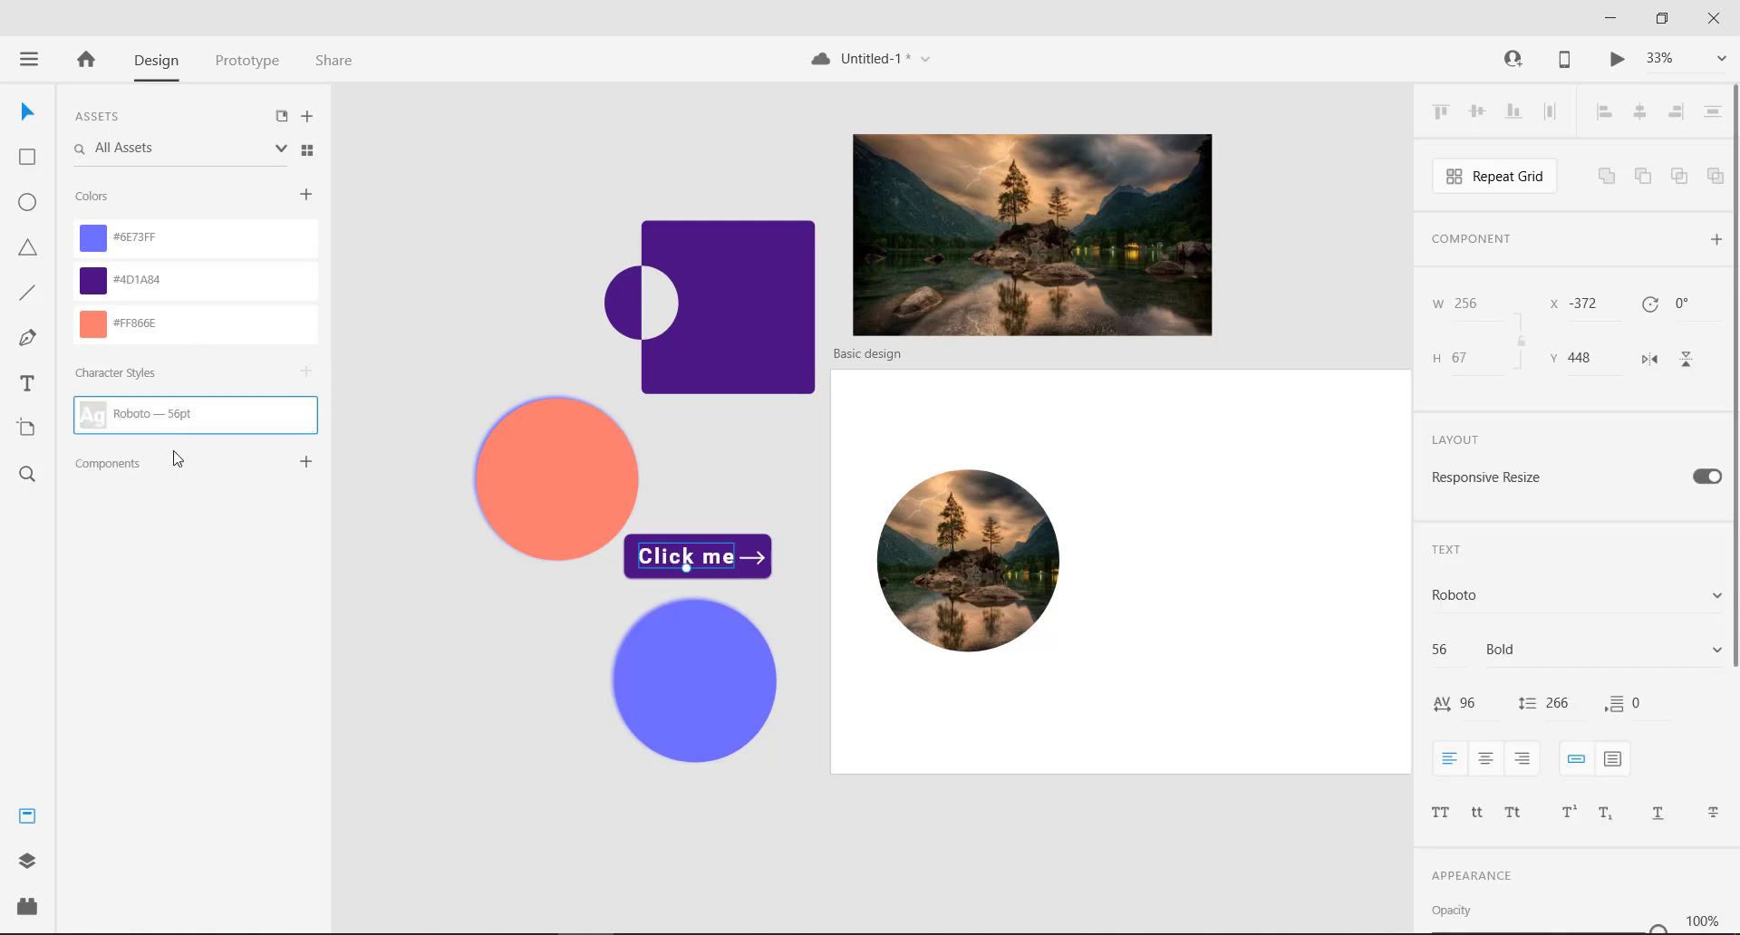
{"action": "left_click", "coordinate": [307, 461]}
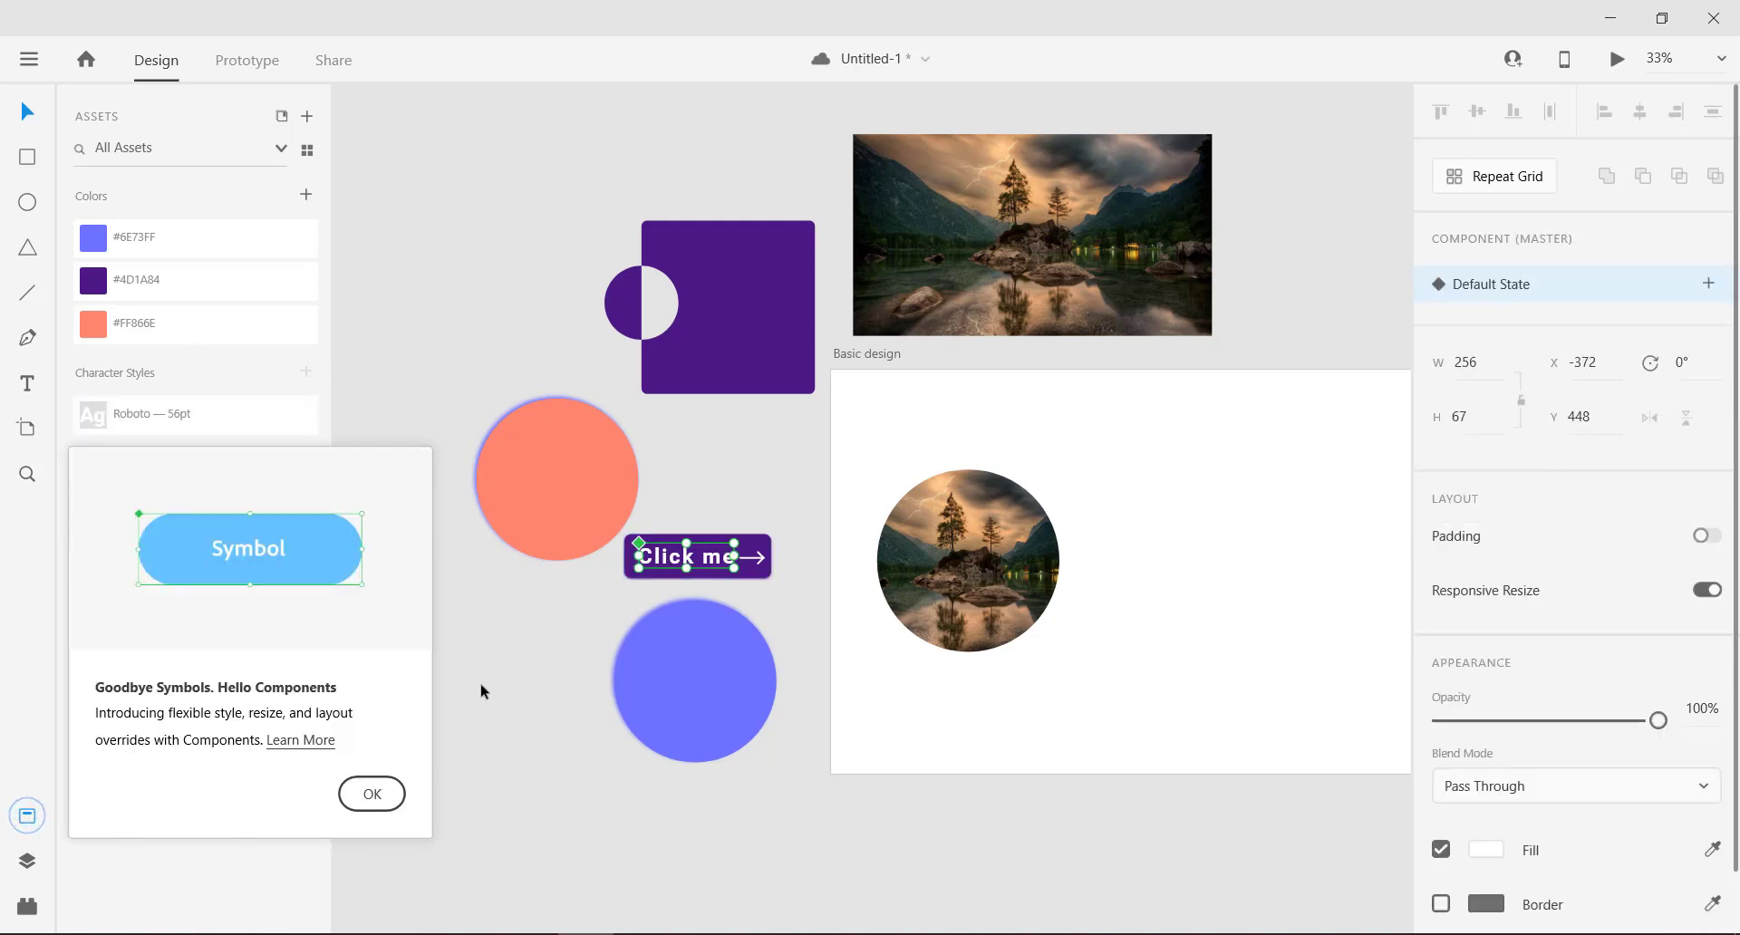
{"action": "left_click", "coordinate": [358, 801]}
{"action": "left_click", "coordinate": [453, 671]}
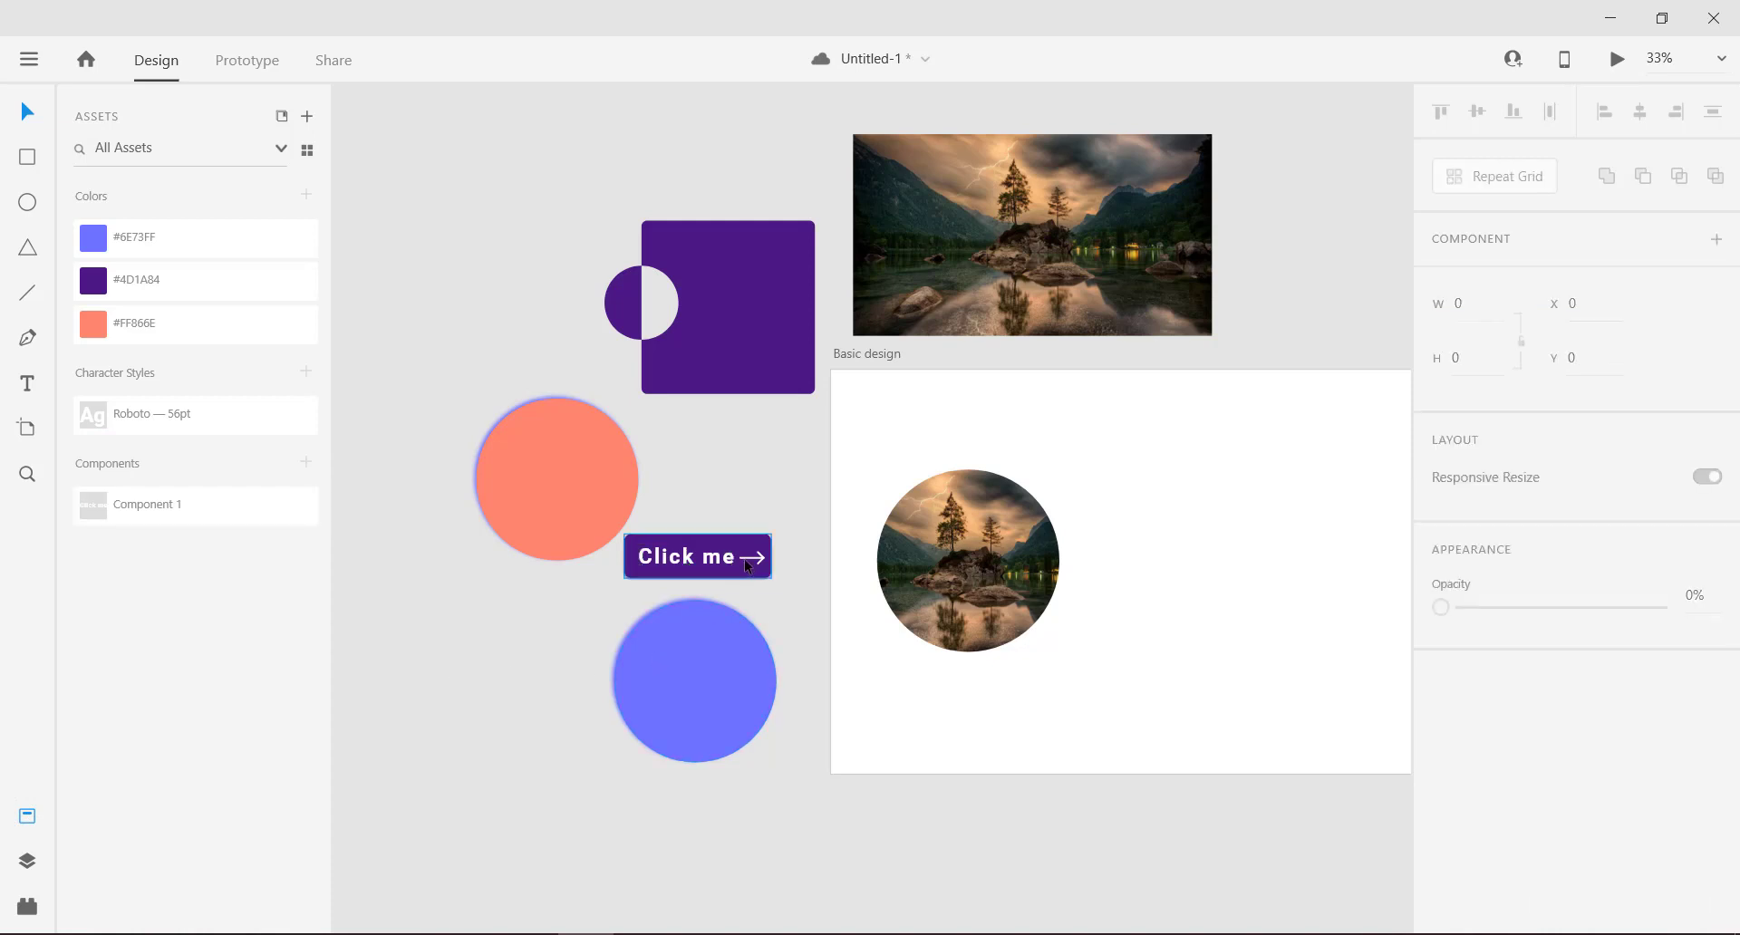
Step: Turn the arrow in the "Click me" button into a component and rename that component "arrow icon"
{"action": "double_click", "coordinate": [748, 566]}
{"action": "left_click", "coordinate": [305, 464]}
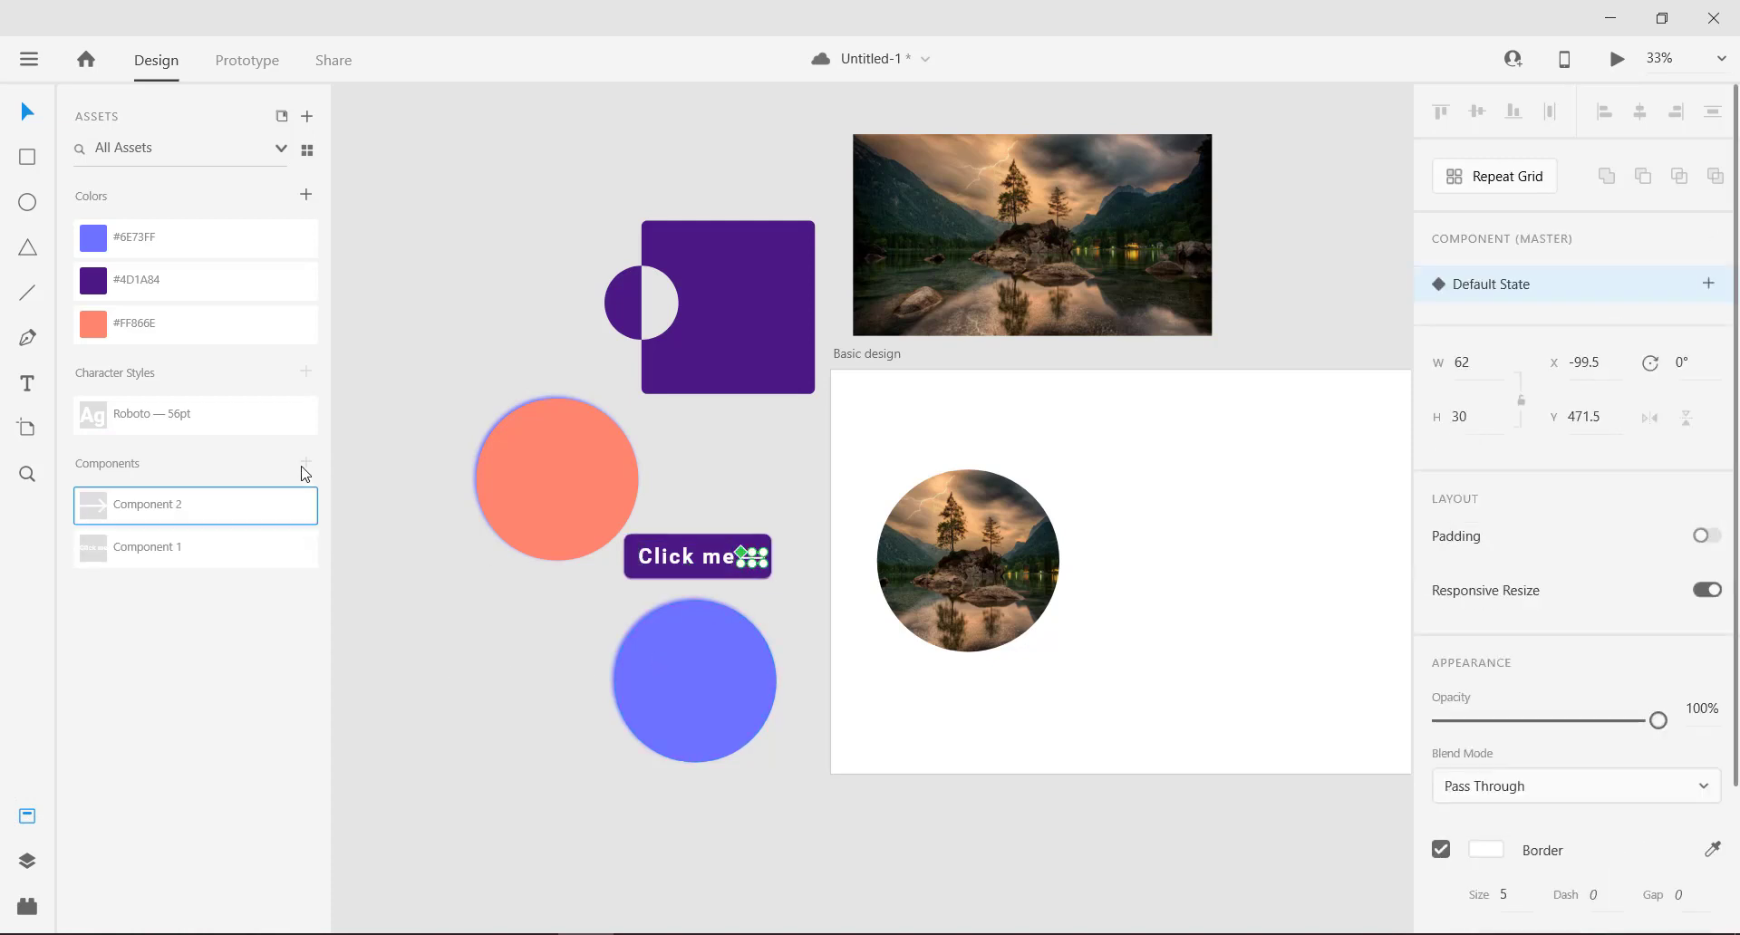
{"action": "right_click", "coordinate": [127, 522]}
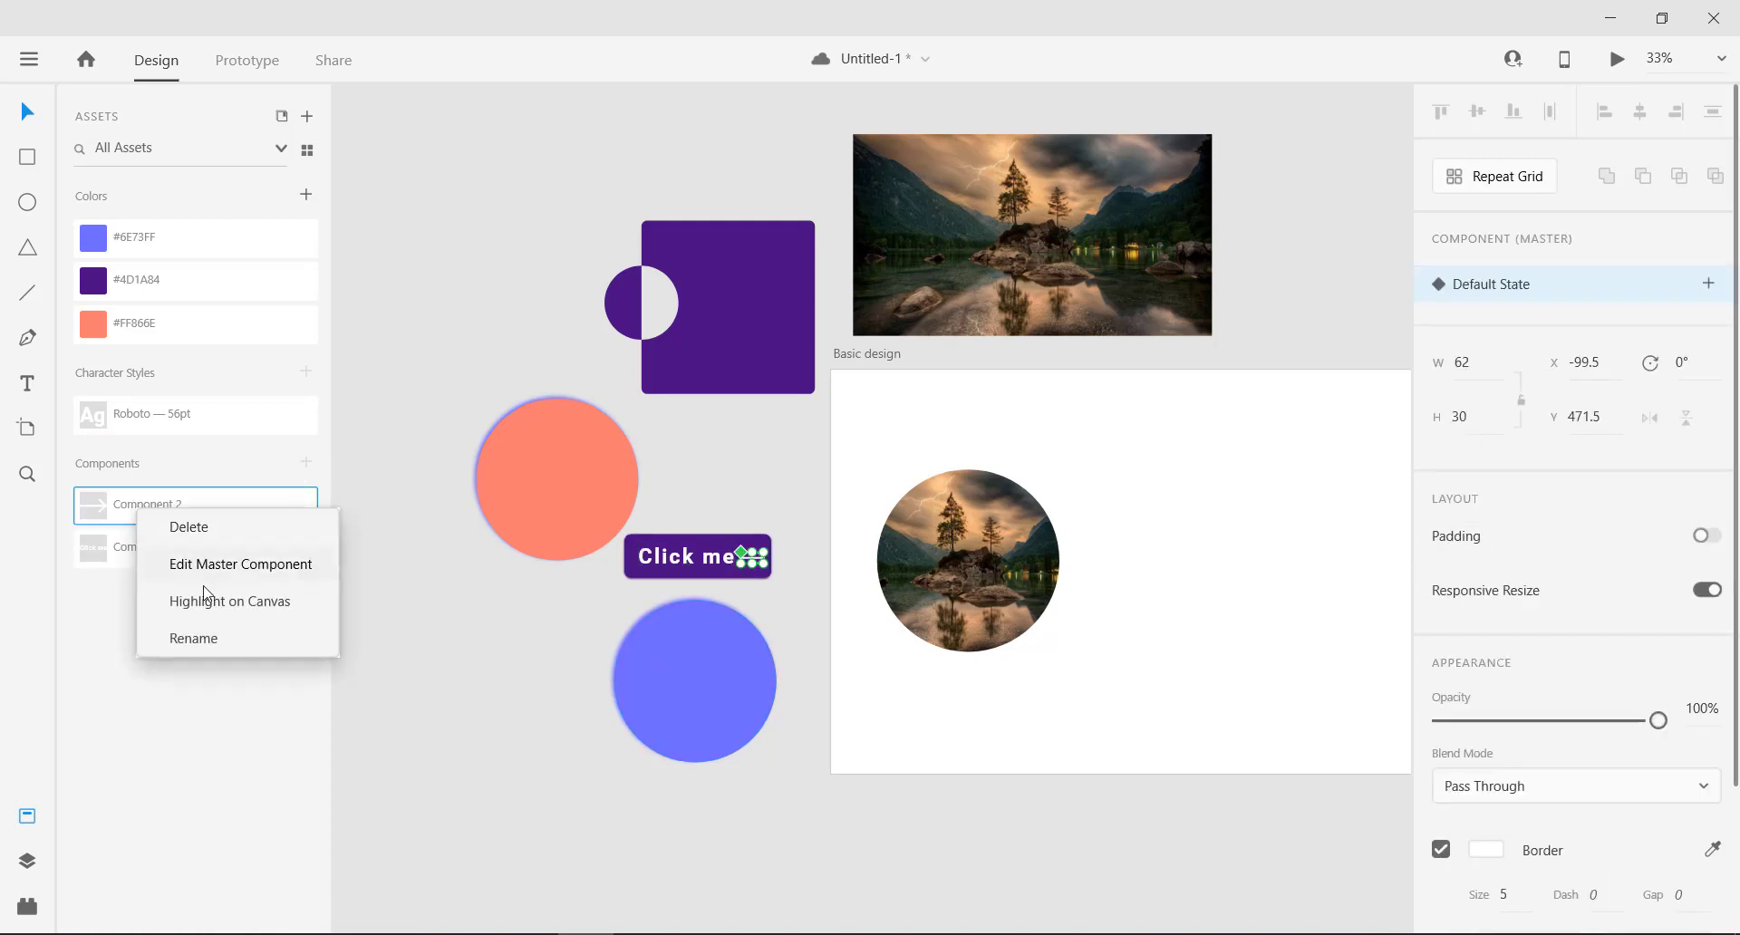
{"action": "left_click", "coordinate": [193, 627]}
{"action": "key", "text": "BackSpace"}
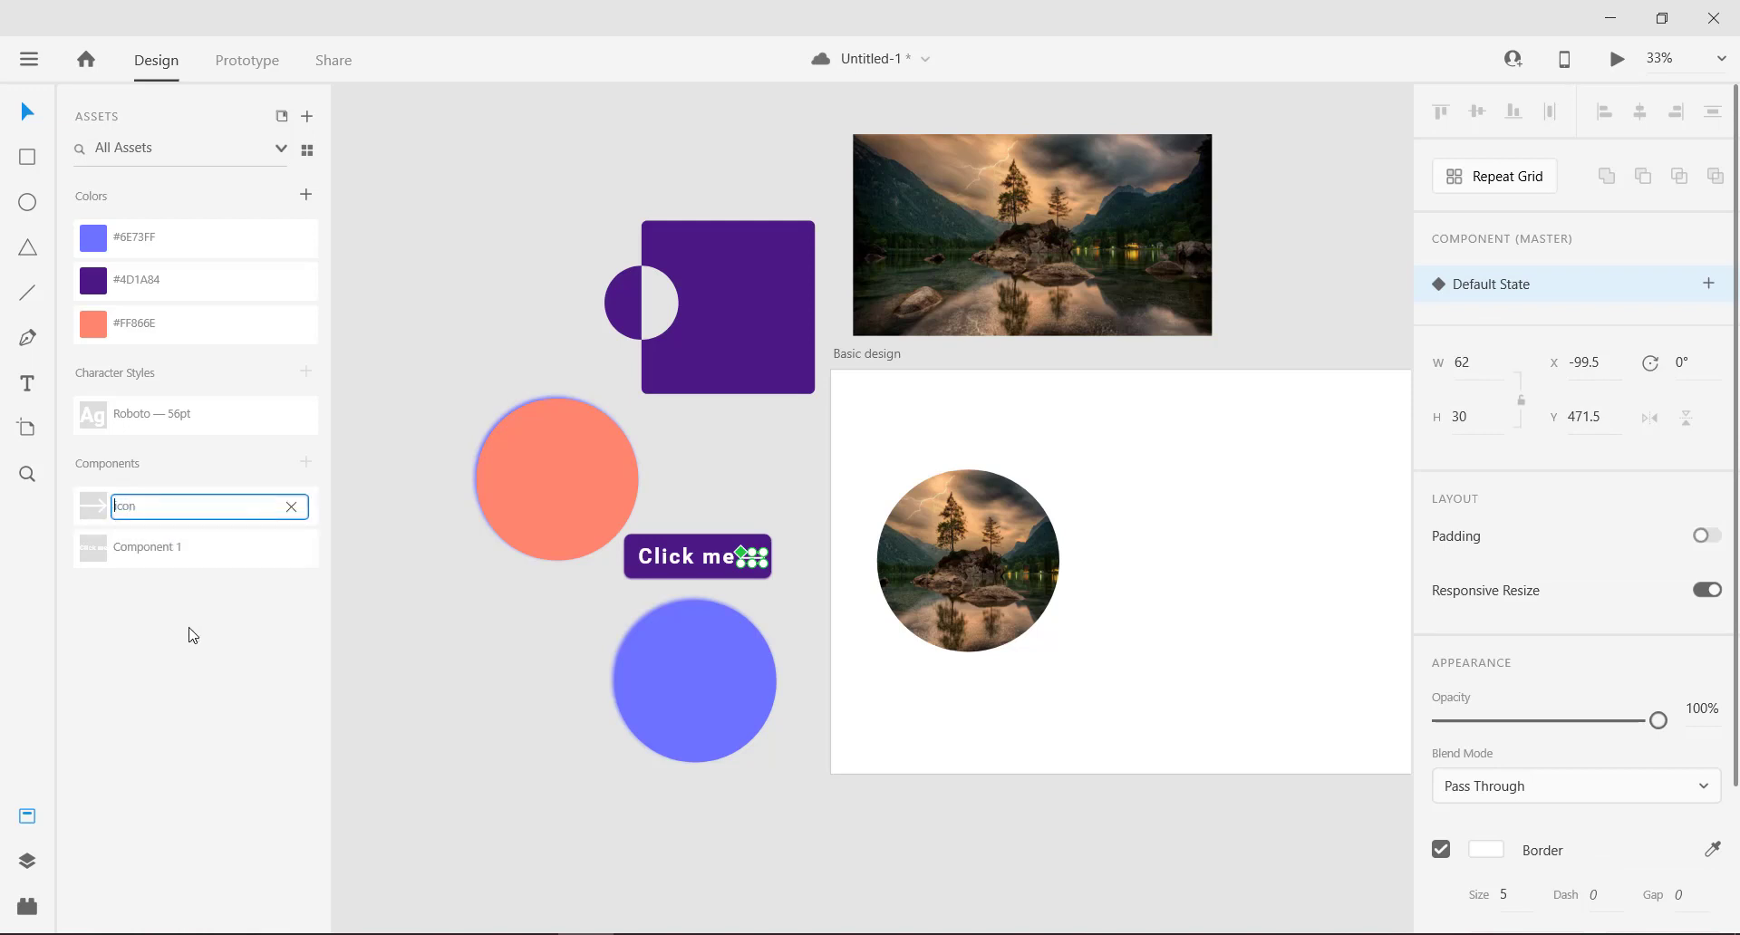
{"action": "type", "text": "w i"}
{"action": "key", "text": "Return"}
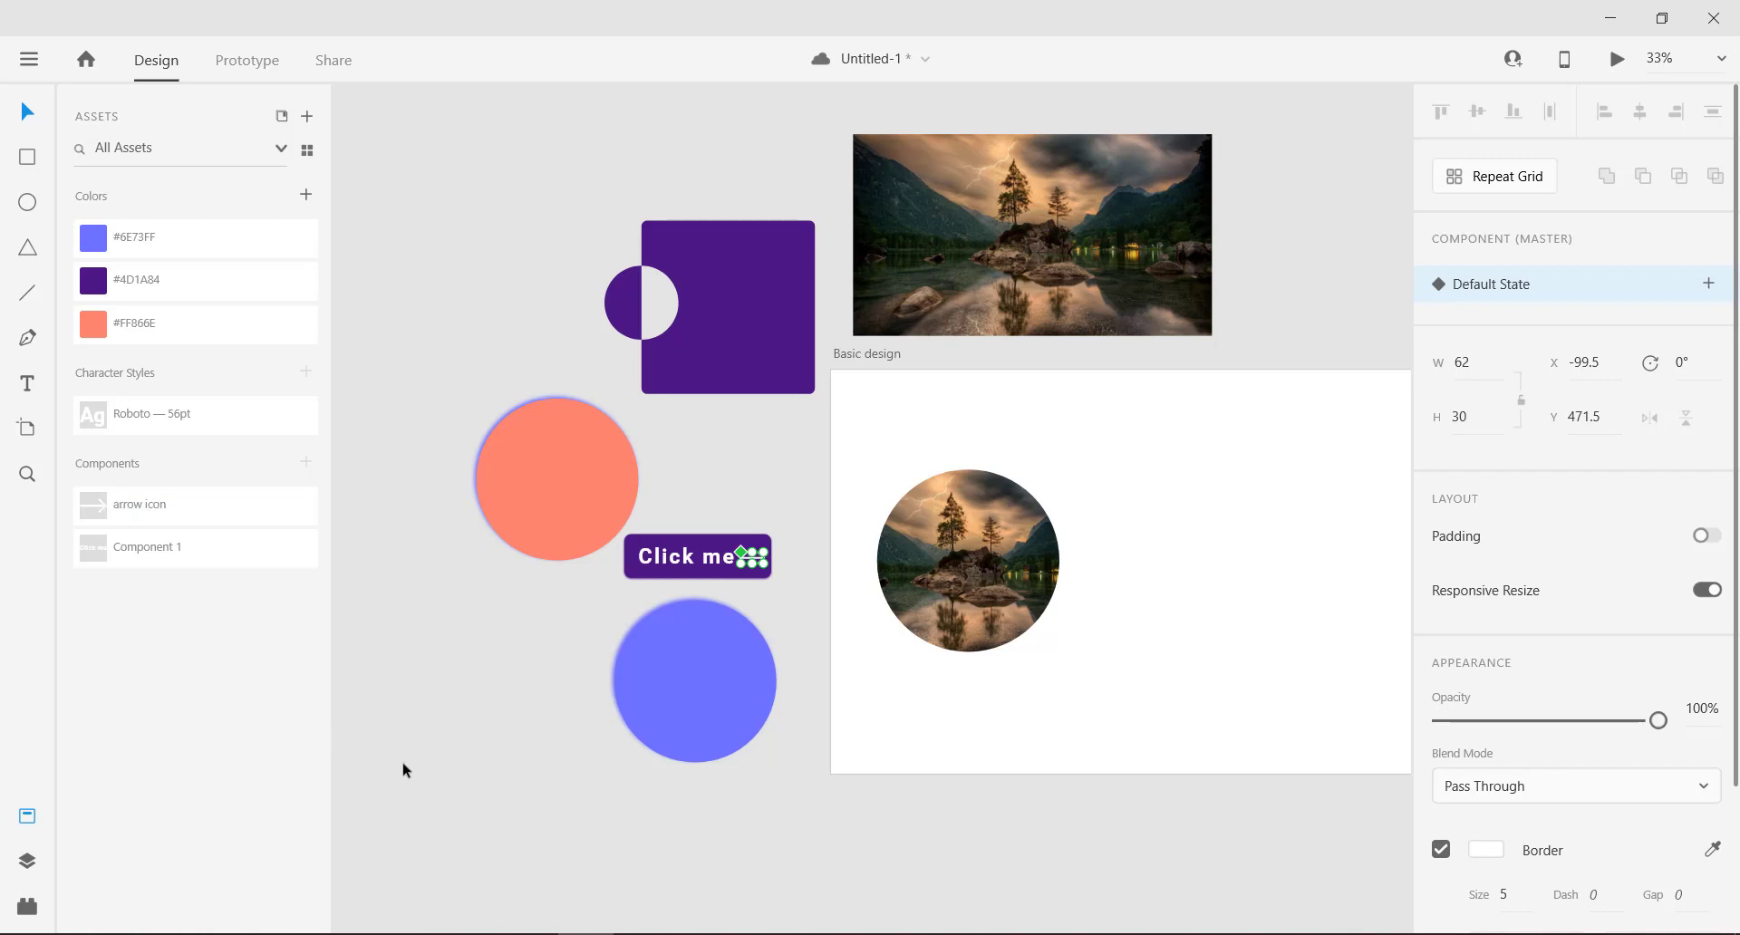
Step: Save the landscape image and the image-filled circle as components in the document assets
{"action": "left_click", "coordinate": [857, 323]}
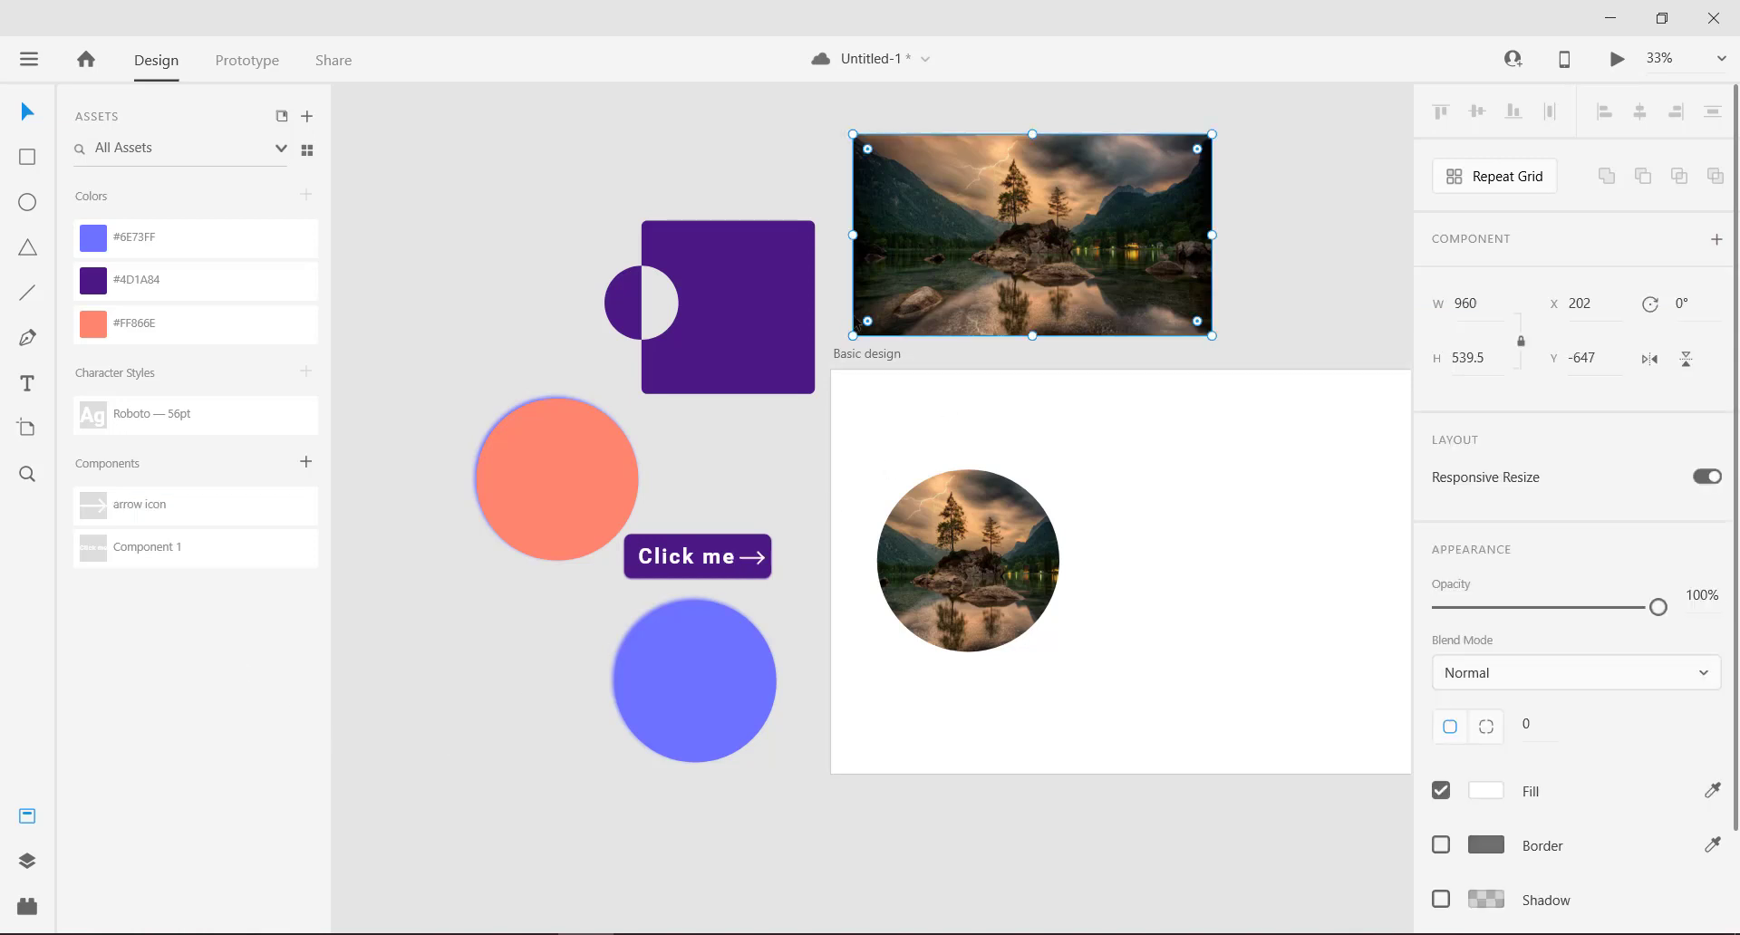
{"action": "left_click", "coordinate": [306, 463]}
{"action": "left_click", "coordinate": [407, 679]}
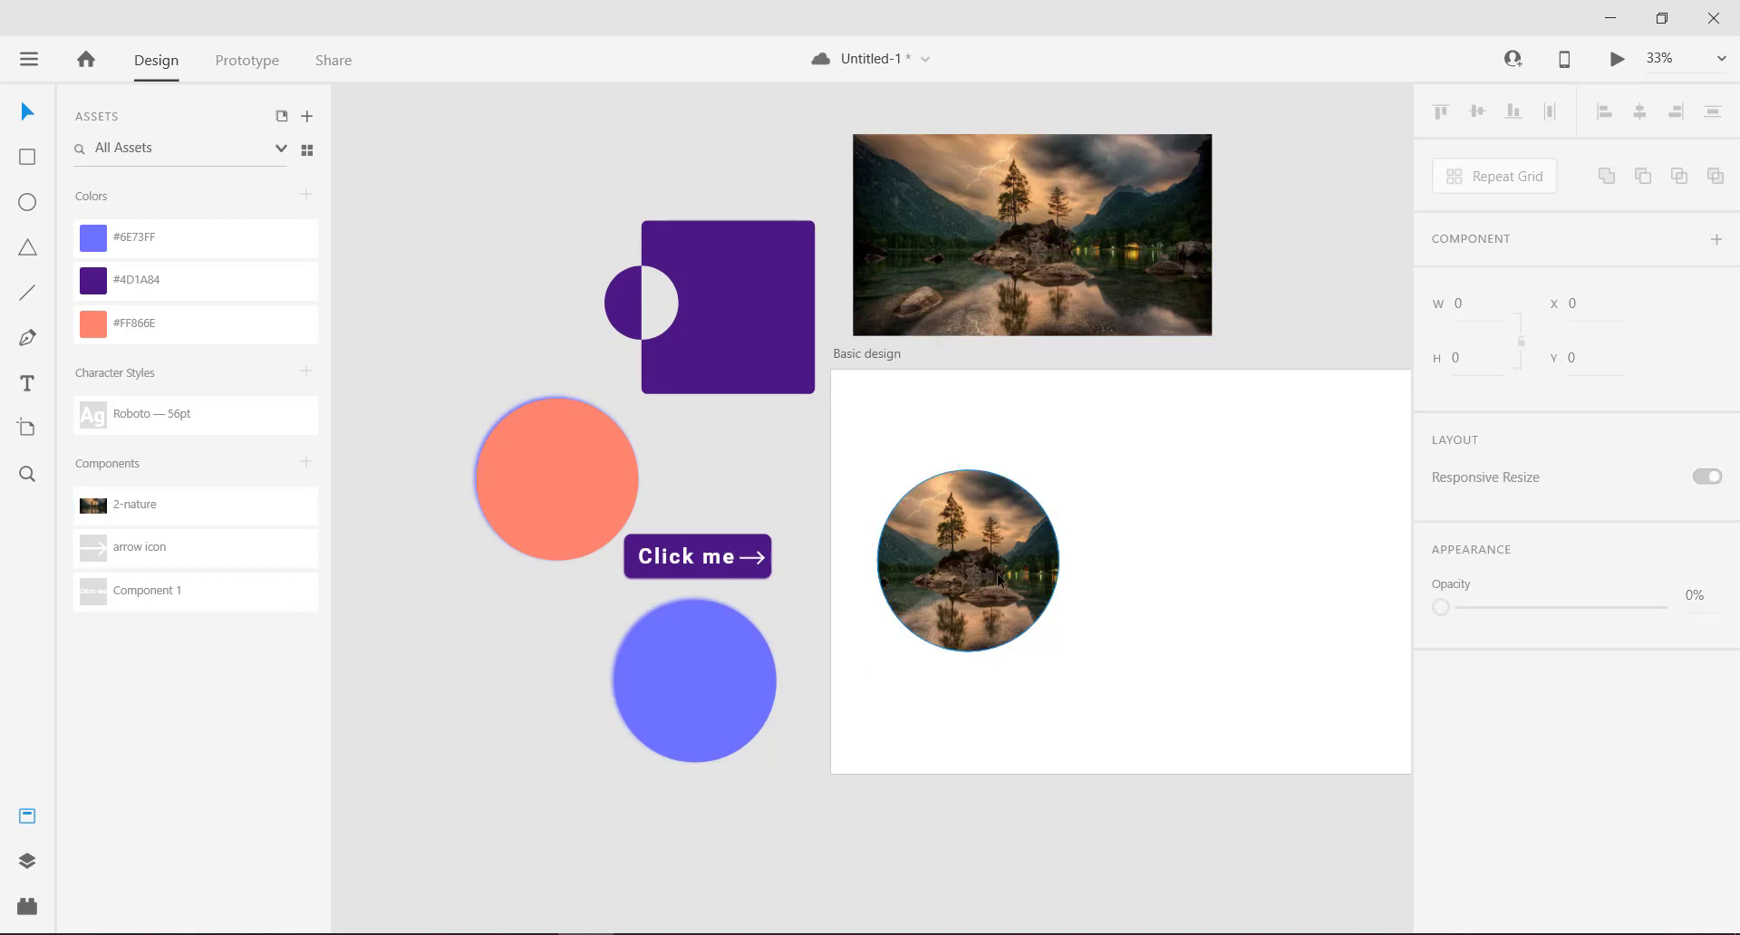
{"action": "left_click", "coordinate": [998, 580]}
{"action": "left_click", "coordinate": [306, 463]}
{"action": "left_click", "coordinate": [408, 705]}
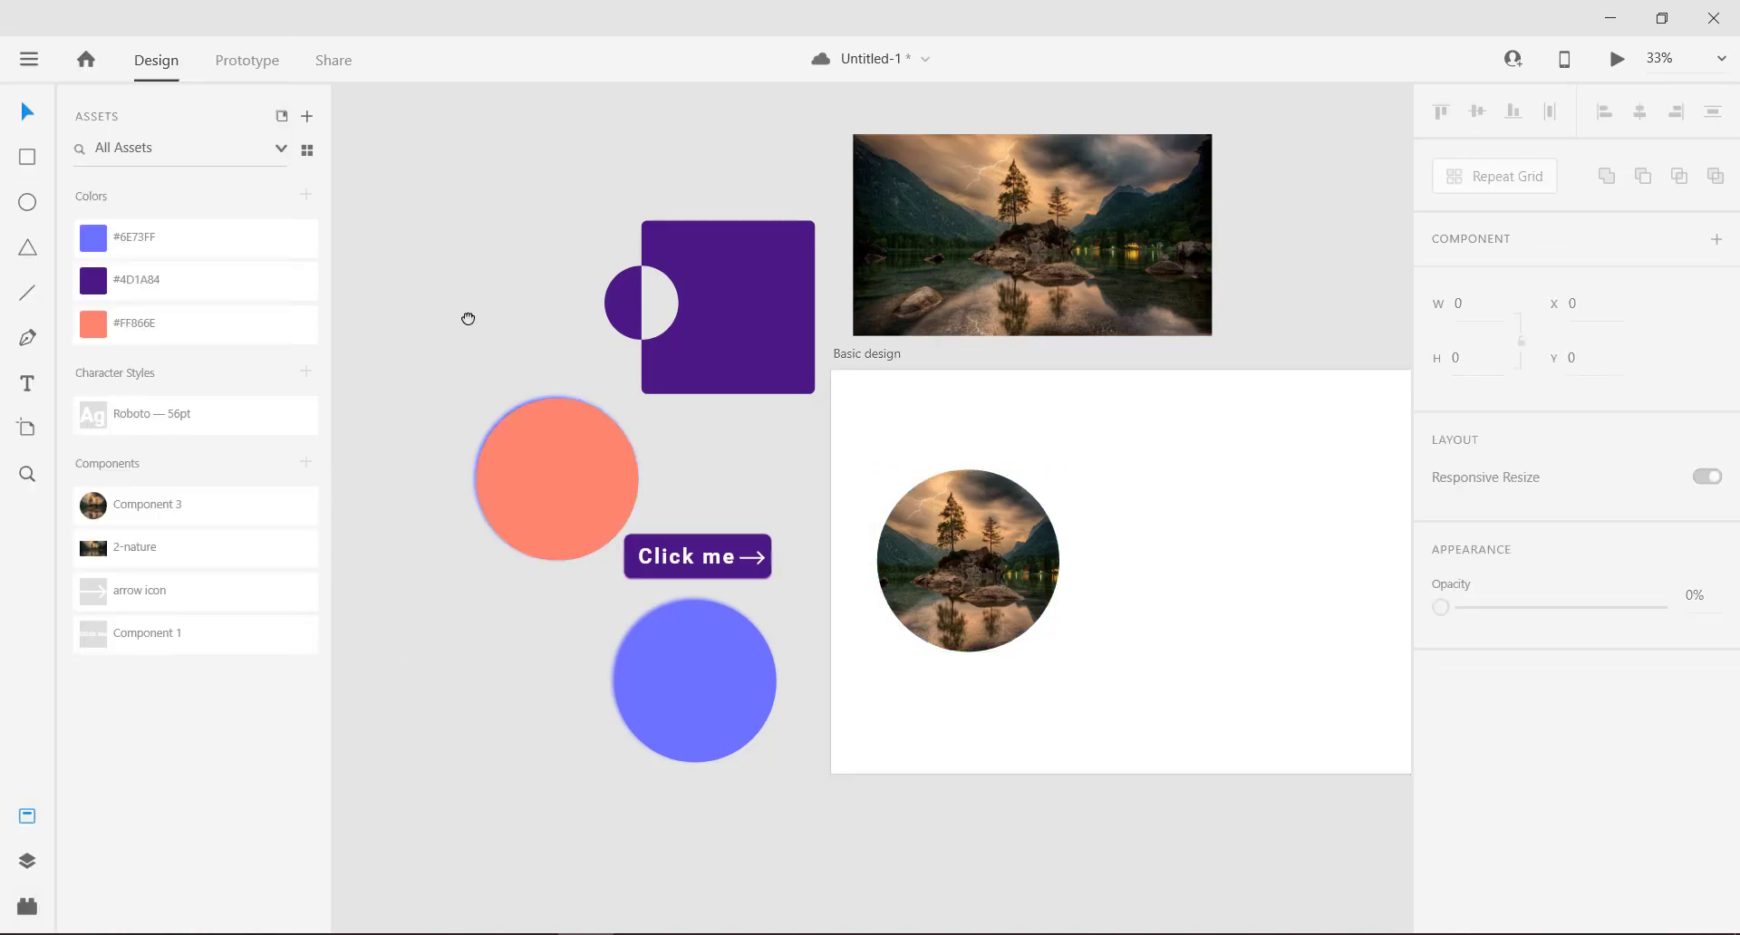
Step: Turn the purple cut-out shape above the coral circle into a component
{"action": "left_click_drag", "start_coordinate": [466, 318], "coordinate": [443, 334]}
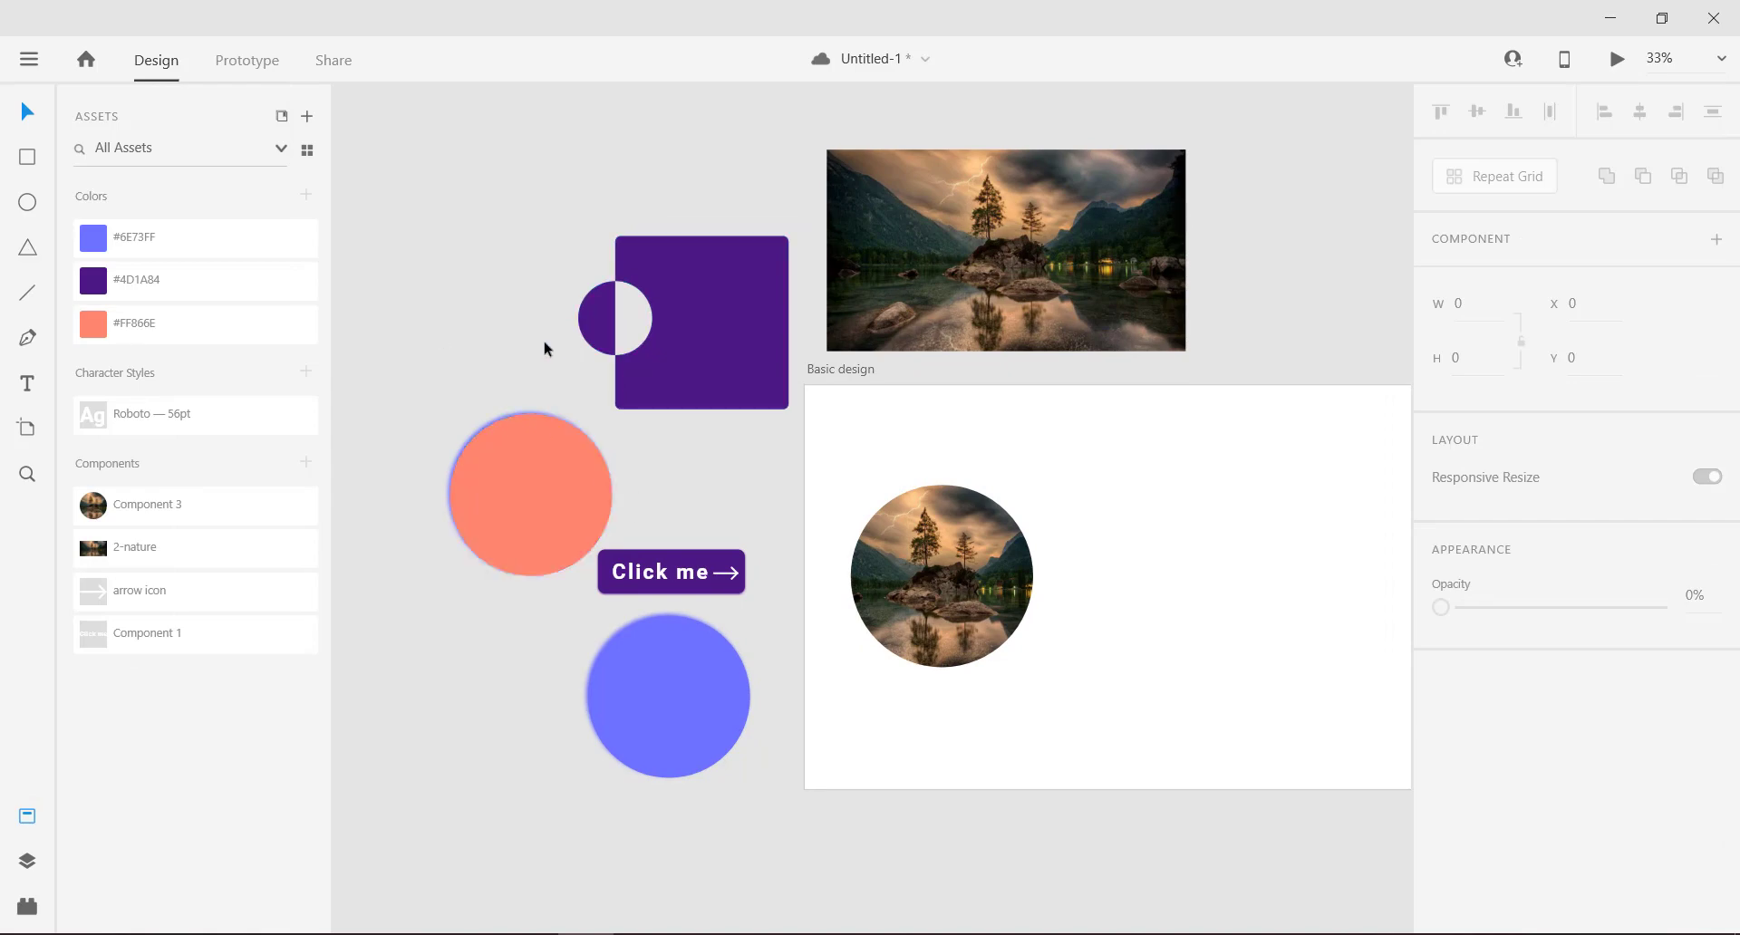
{"action": "left_click_drag", "start_coordinate": [523, 228], "coordinate": [707, 339]}
{"action": "left_click", "coordinate": [307, 464]}
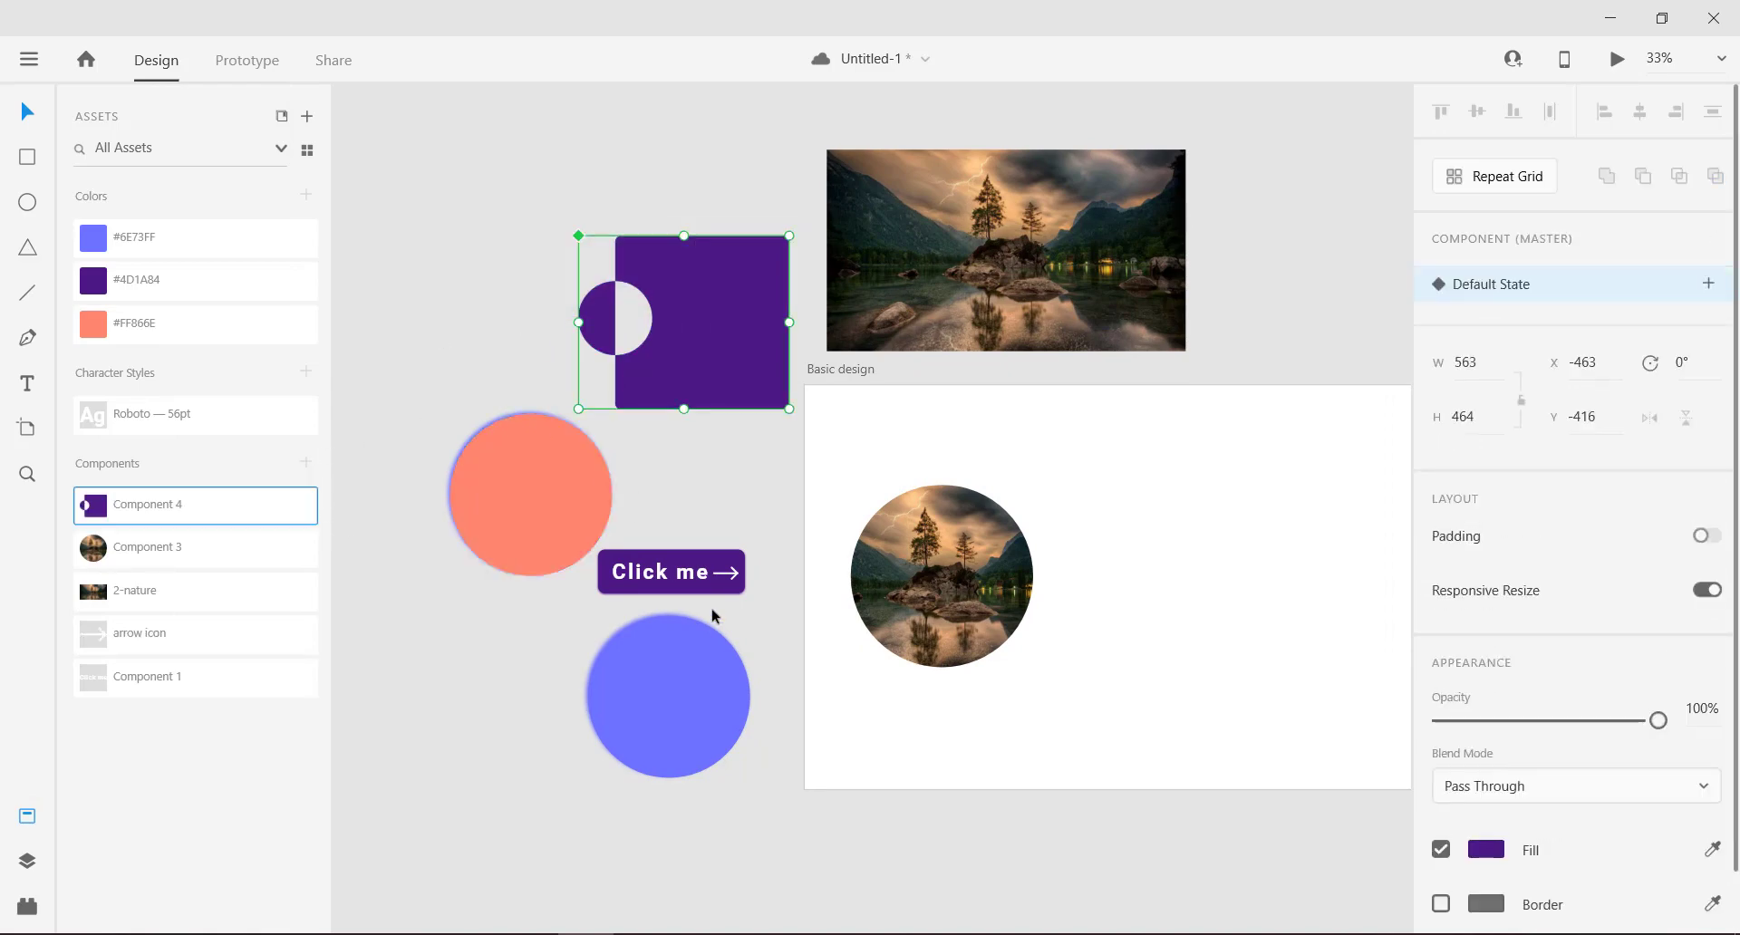
{"action": "left_click", "coordinate": [532, 675]}
Step: Delete the purple cut-out shape, the landscape image and the image-filled circle from the canvas
{"action": "left_click", "coordinate": [697, 319]}
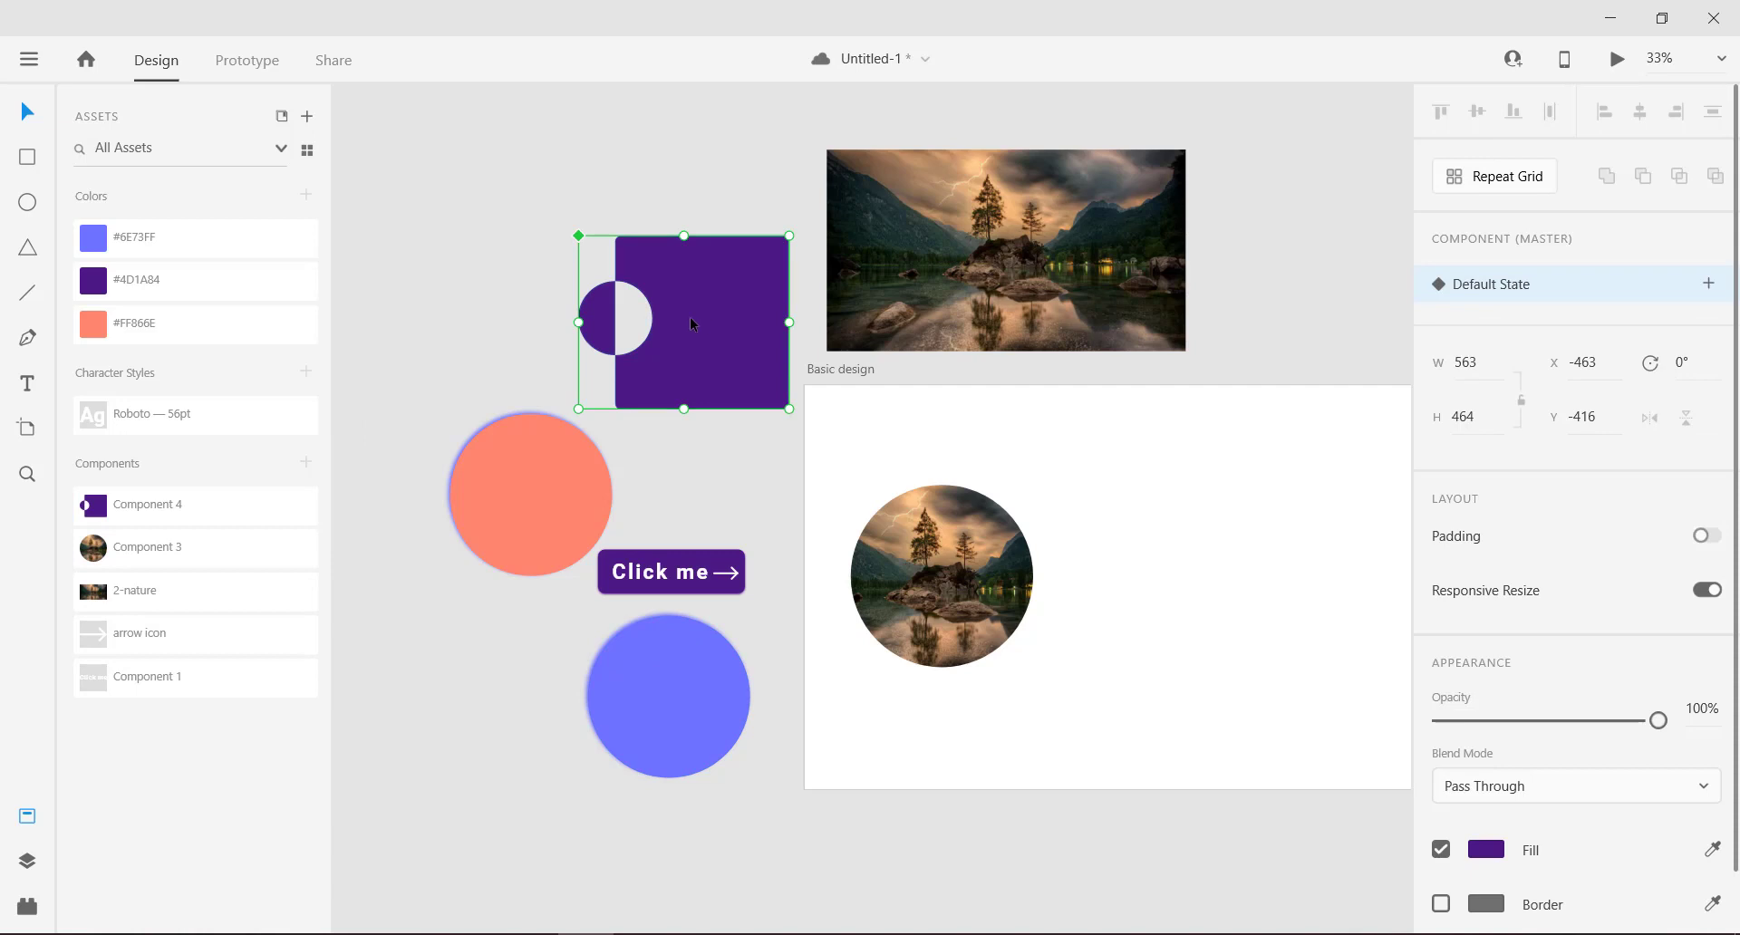
{"action": "key", "text": "Delete"}
{"action": "left_click", "coordinate": [913, 308]}
{"action": "key", "text": "Delete"}
{"action": "left_click", "coordinate": [932, 564]}
{"action": "key", "text": "Delete"}
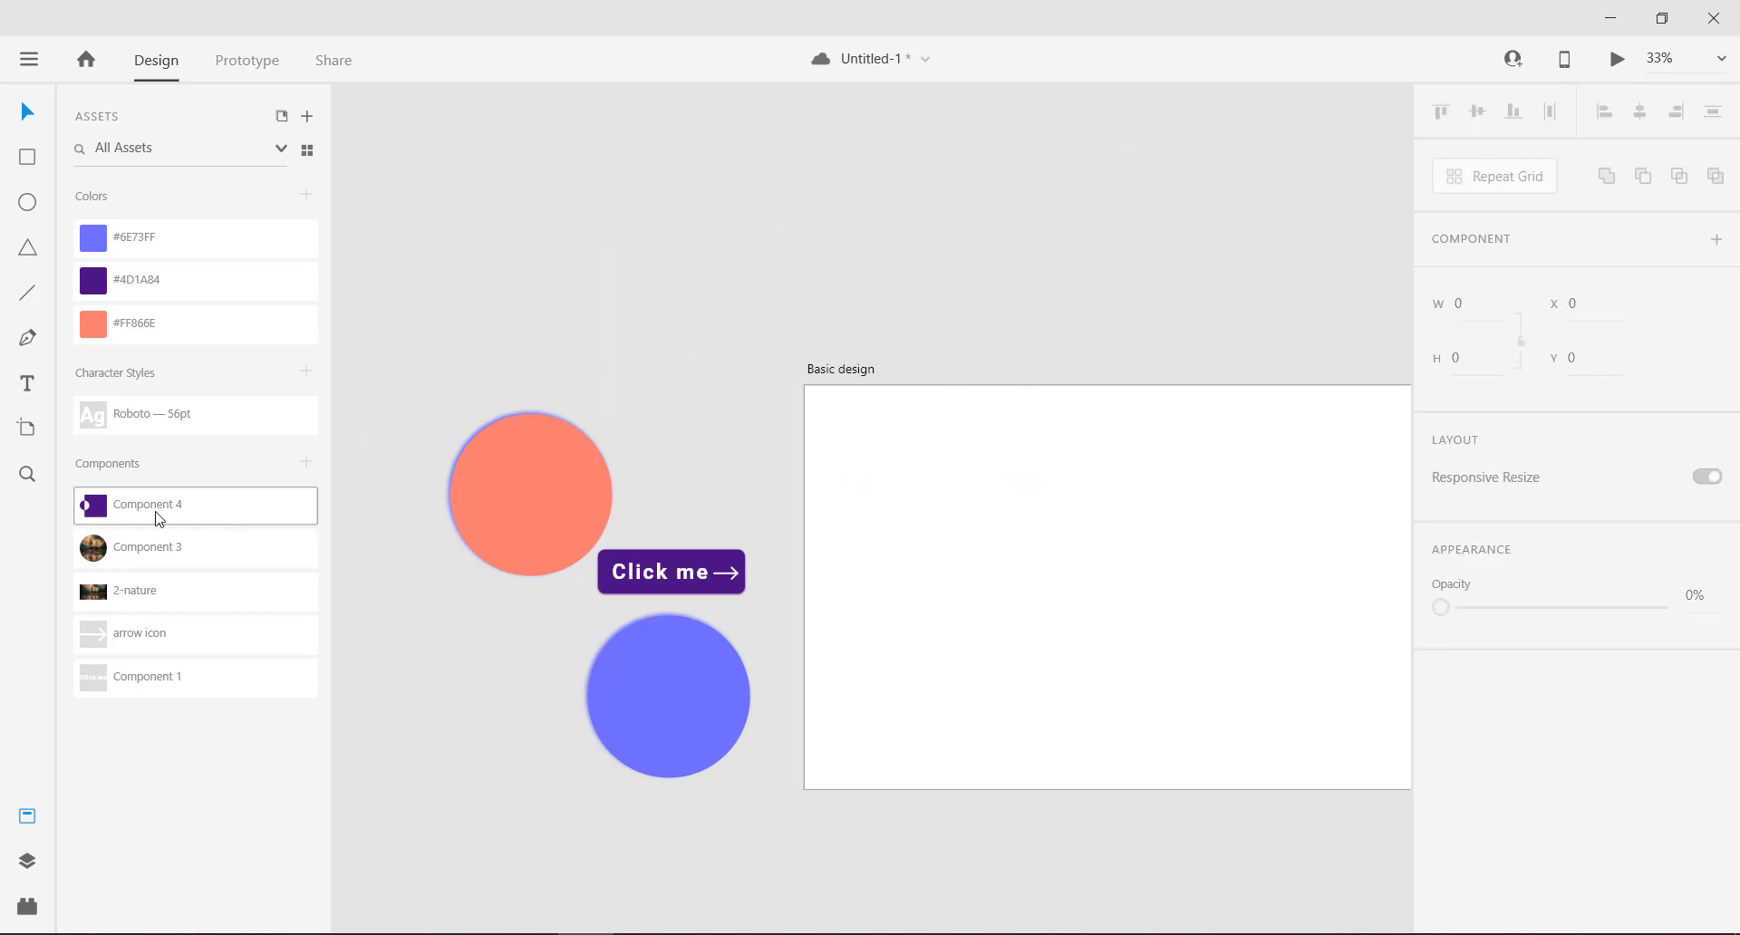
Step: Place an instance of the purple cut-out component on the pasteboard above the coral circle
{"action": "left_click_drag", "start_coordinate": [160, 511], "coordinate": [759, 280]}
{"action": "left_click_drag", "start_coordinate": [770, 354], "coordinate": [548, 256]}
{"action": "left_click", "coordinate": [588, 327]}
Step: Place instances of the image-filled circle and the 2-nature component on the Basic design artboard
{"action": "left_click_drag", "start_coordinate": [178, 551], "coordinate": [1005, 553]}
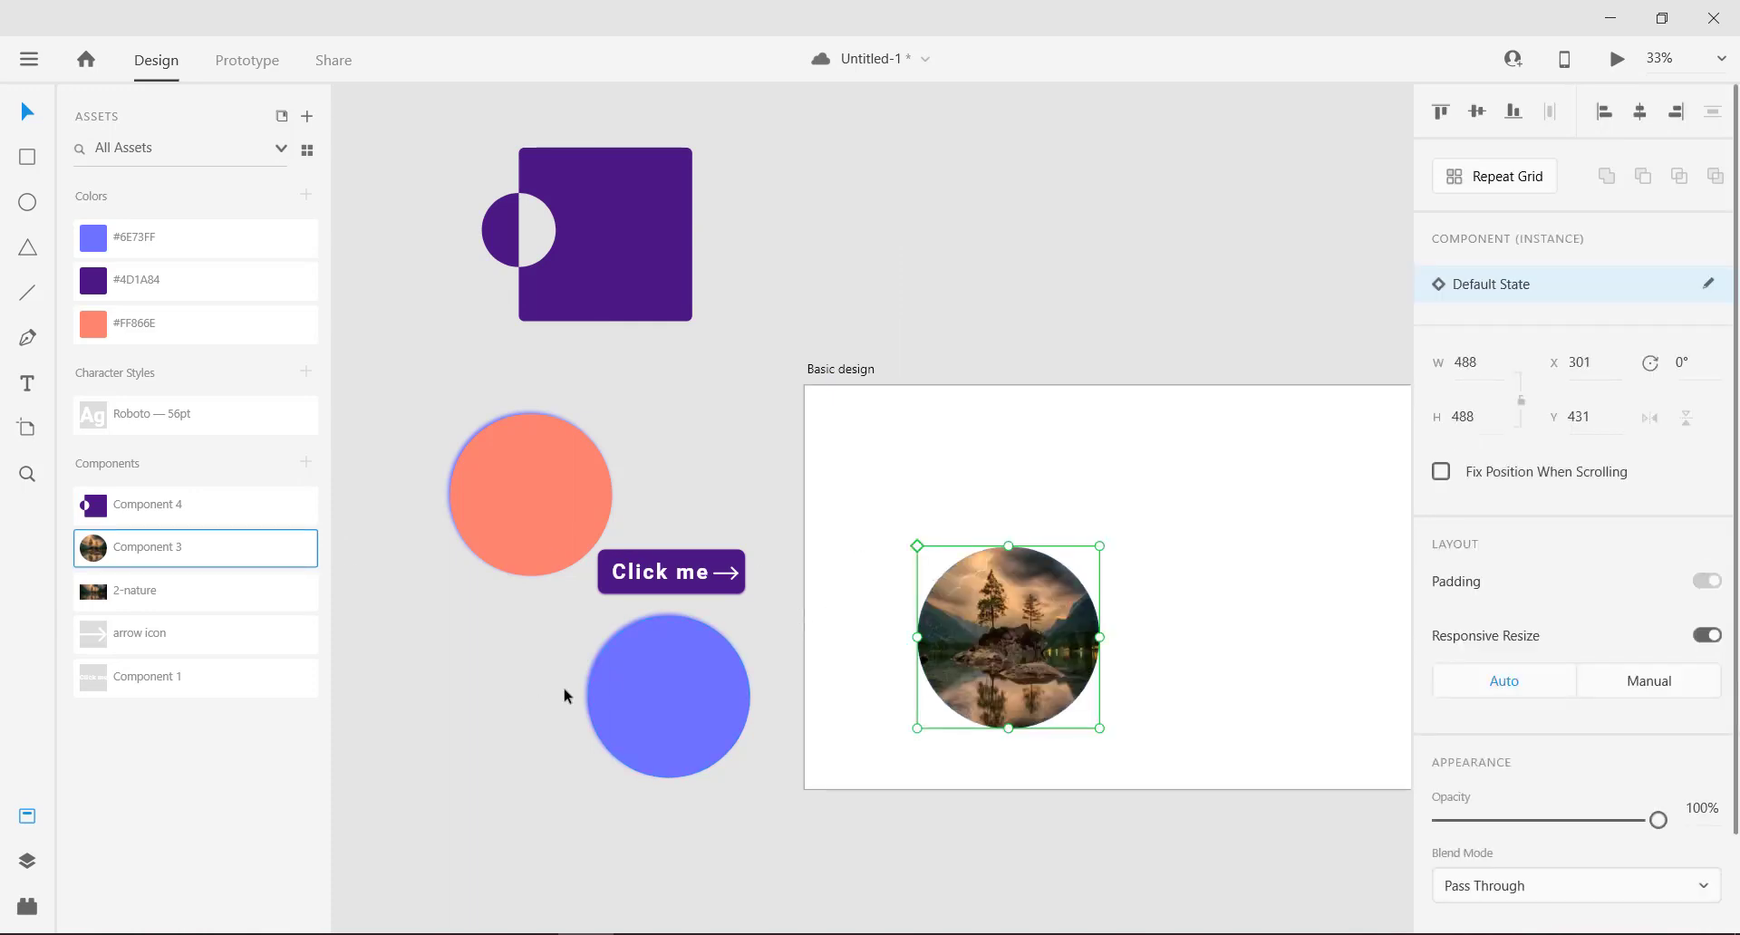
{"action": "left_click_drag", "start_coordinate": [140, 594], "coordinate": [1156, 376]}
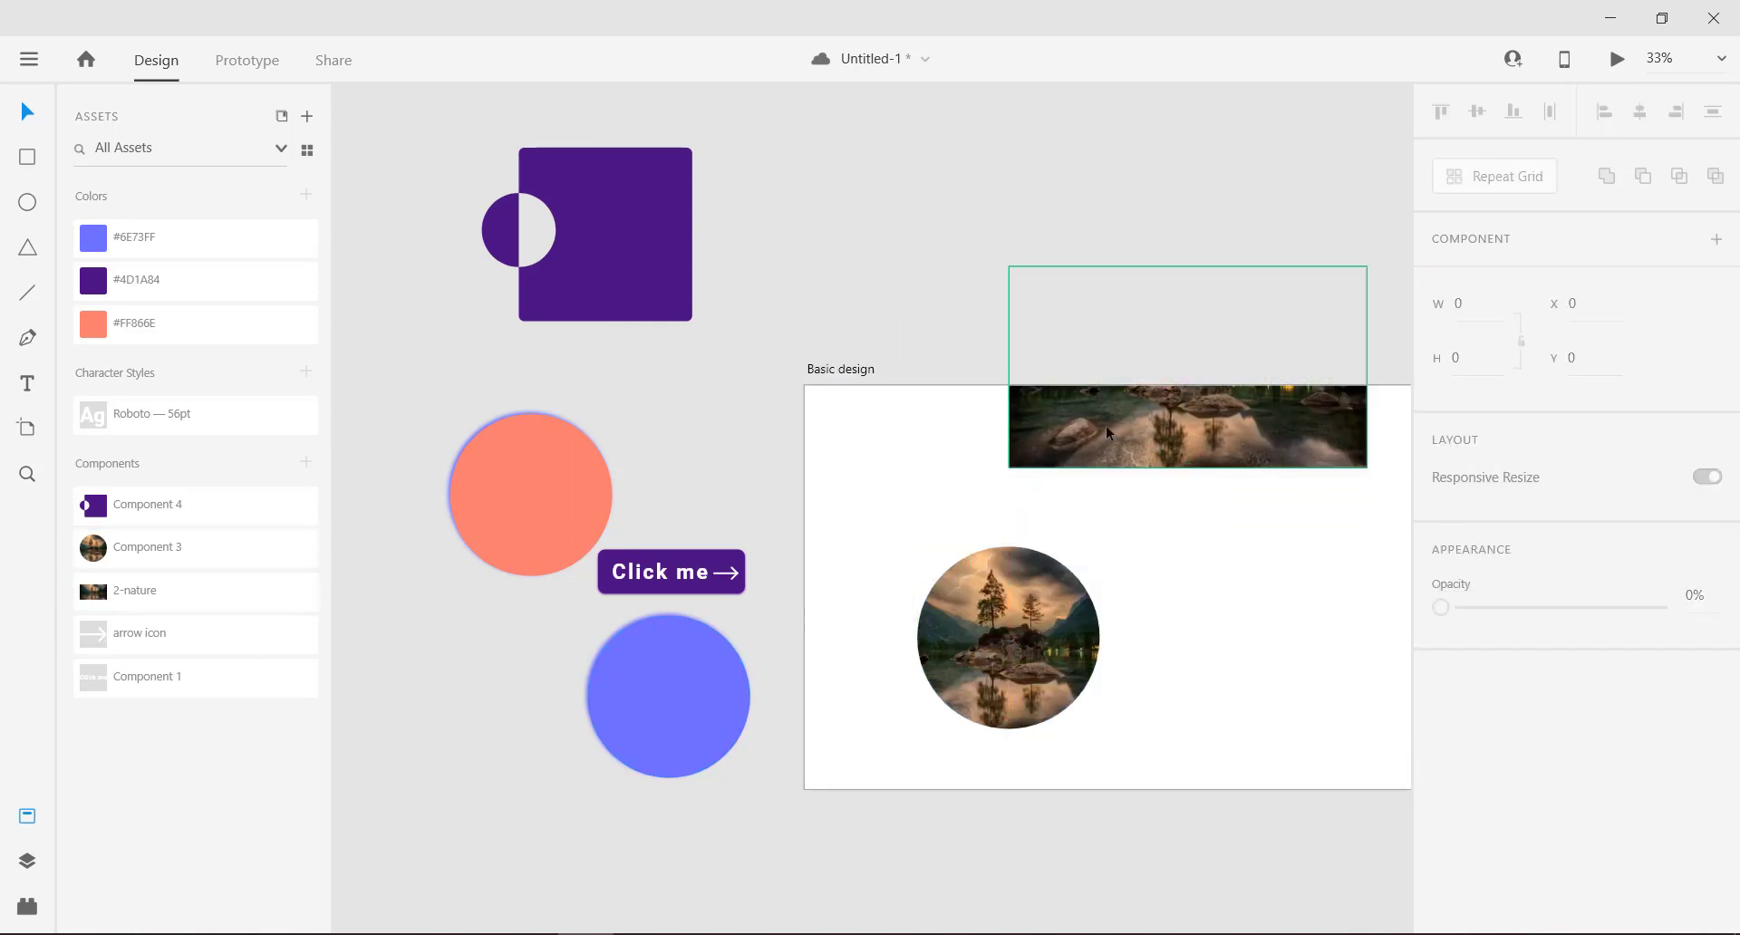
{"action": "left_click_drag", "start_coordinate": [1126, 448], "coordinate": [1114, 367]}
{"action": "left_click", "coordinate": [925, 335]}
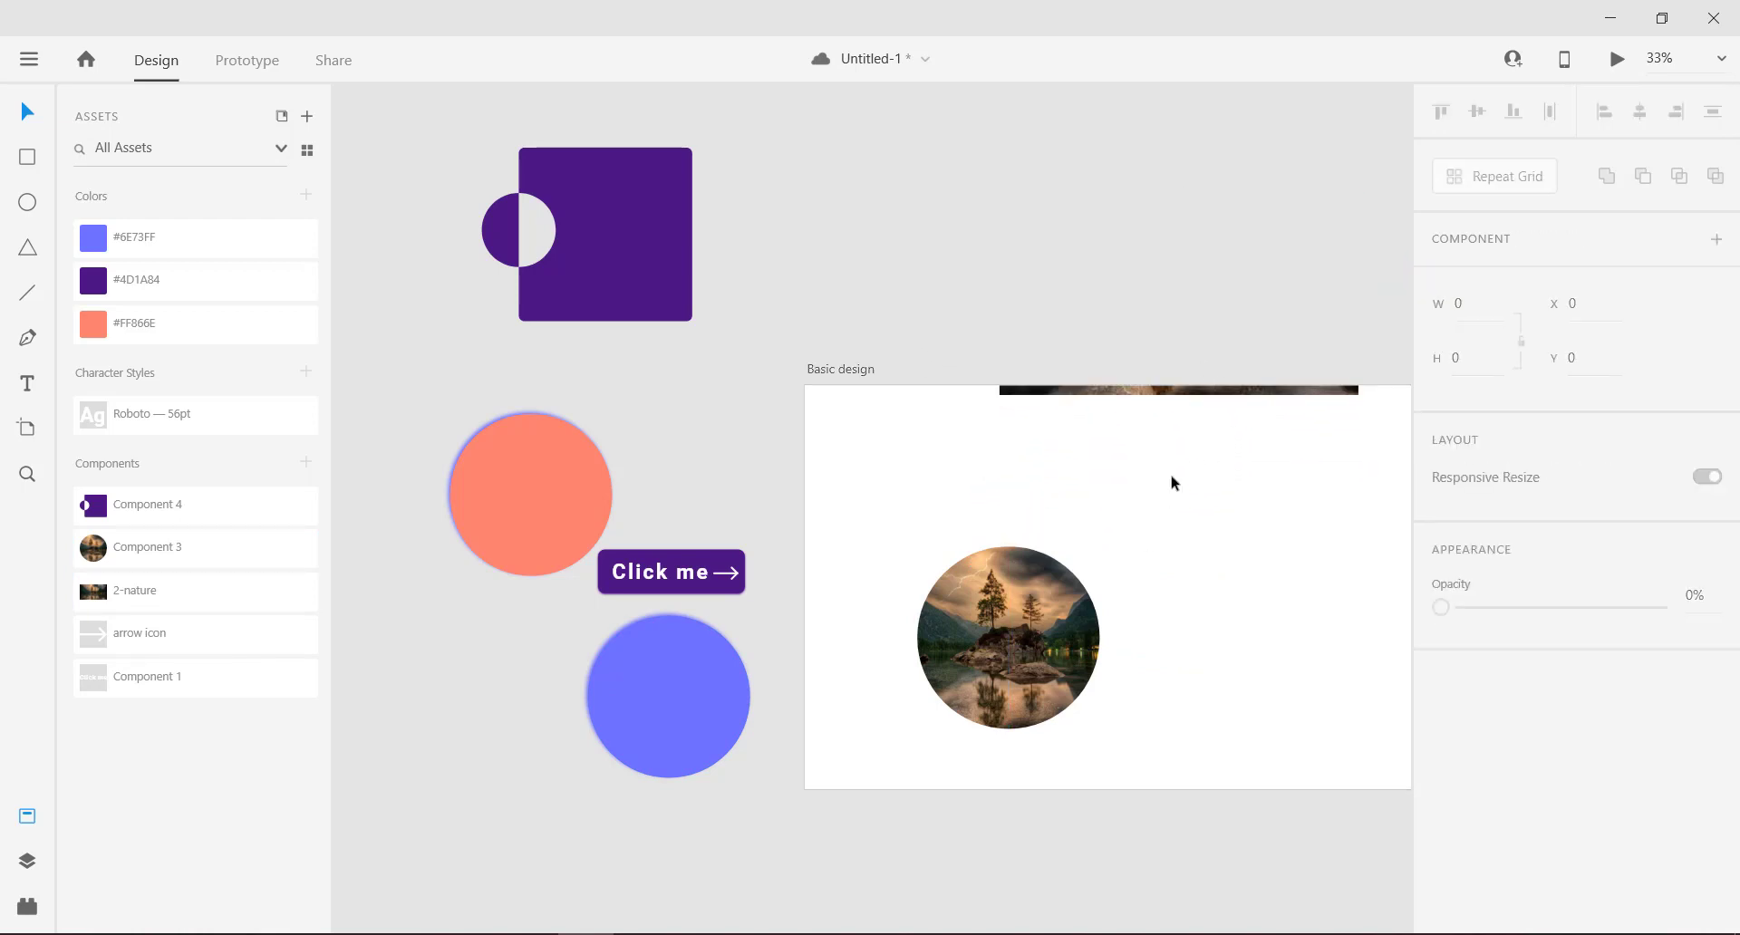
{"action": "left_click", "coordinate": [1187, 392]}
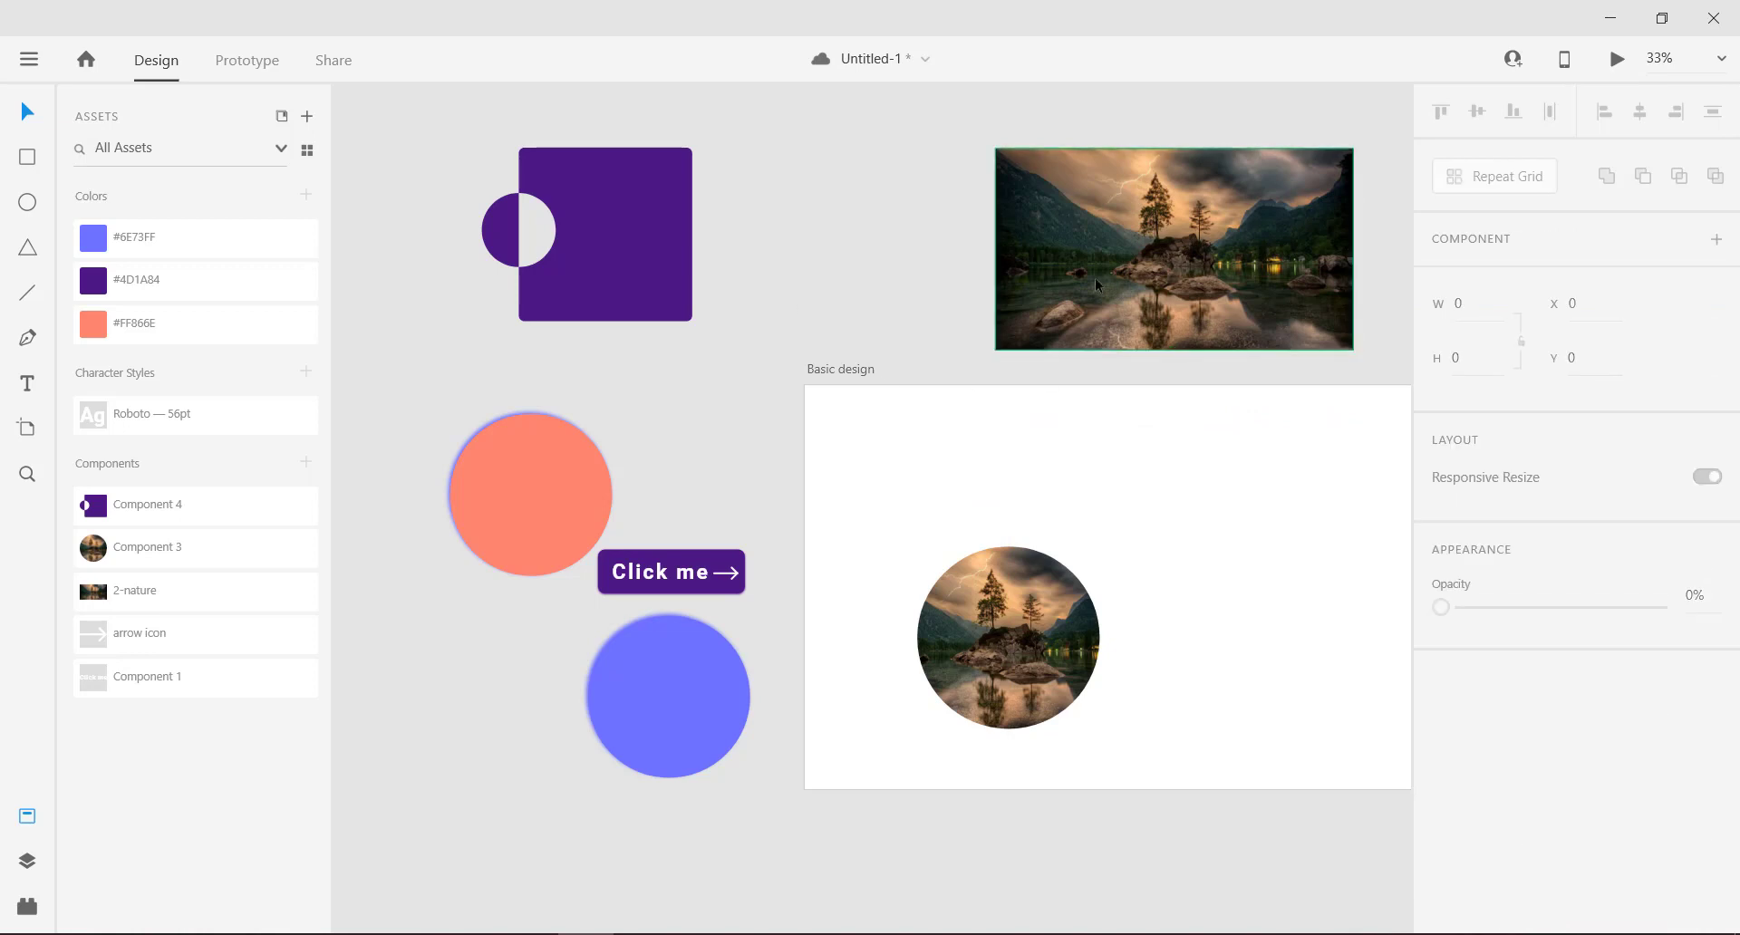
{"action": "left_click_drag", "start_coordinate": [1095, 277], "coordinate": [1182, 551]}
{"action": "left_click", "coordinate": [972, 309]}
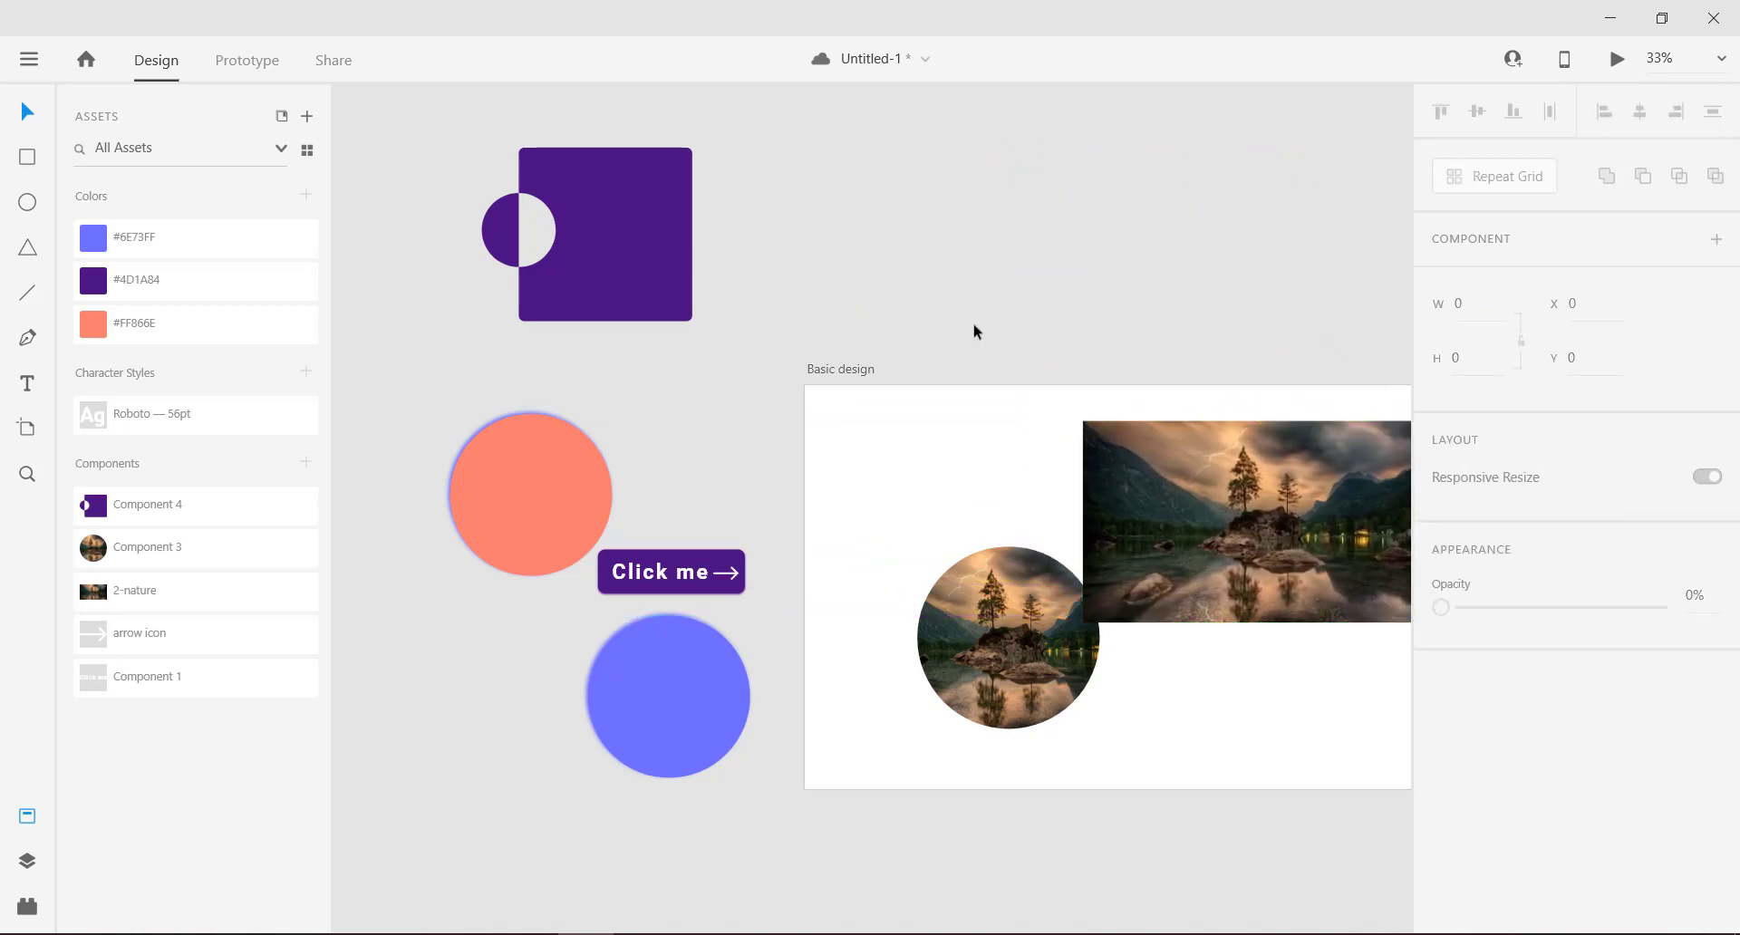
Step: Delete the landscape image and image-filled circle instances from the Basic design artboard
{"action": "left_click", "coordinate": [1164, 502]}
{"action": "key", "text": "Delete"}
{"action": "left_click_drag", "start_coordinate": [1008, 627], "coordinate": [965, 577]}
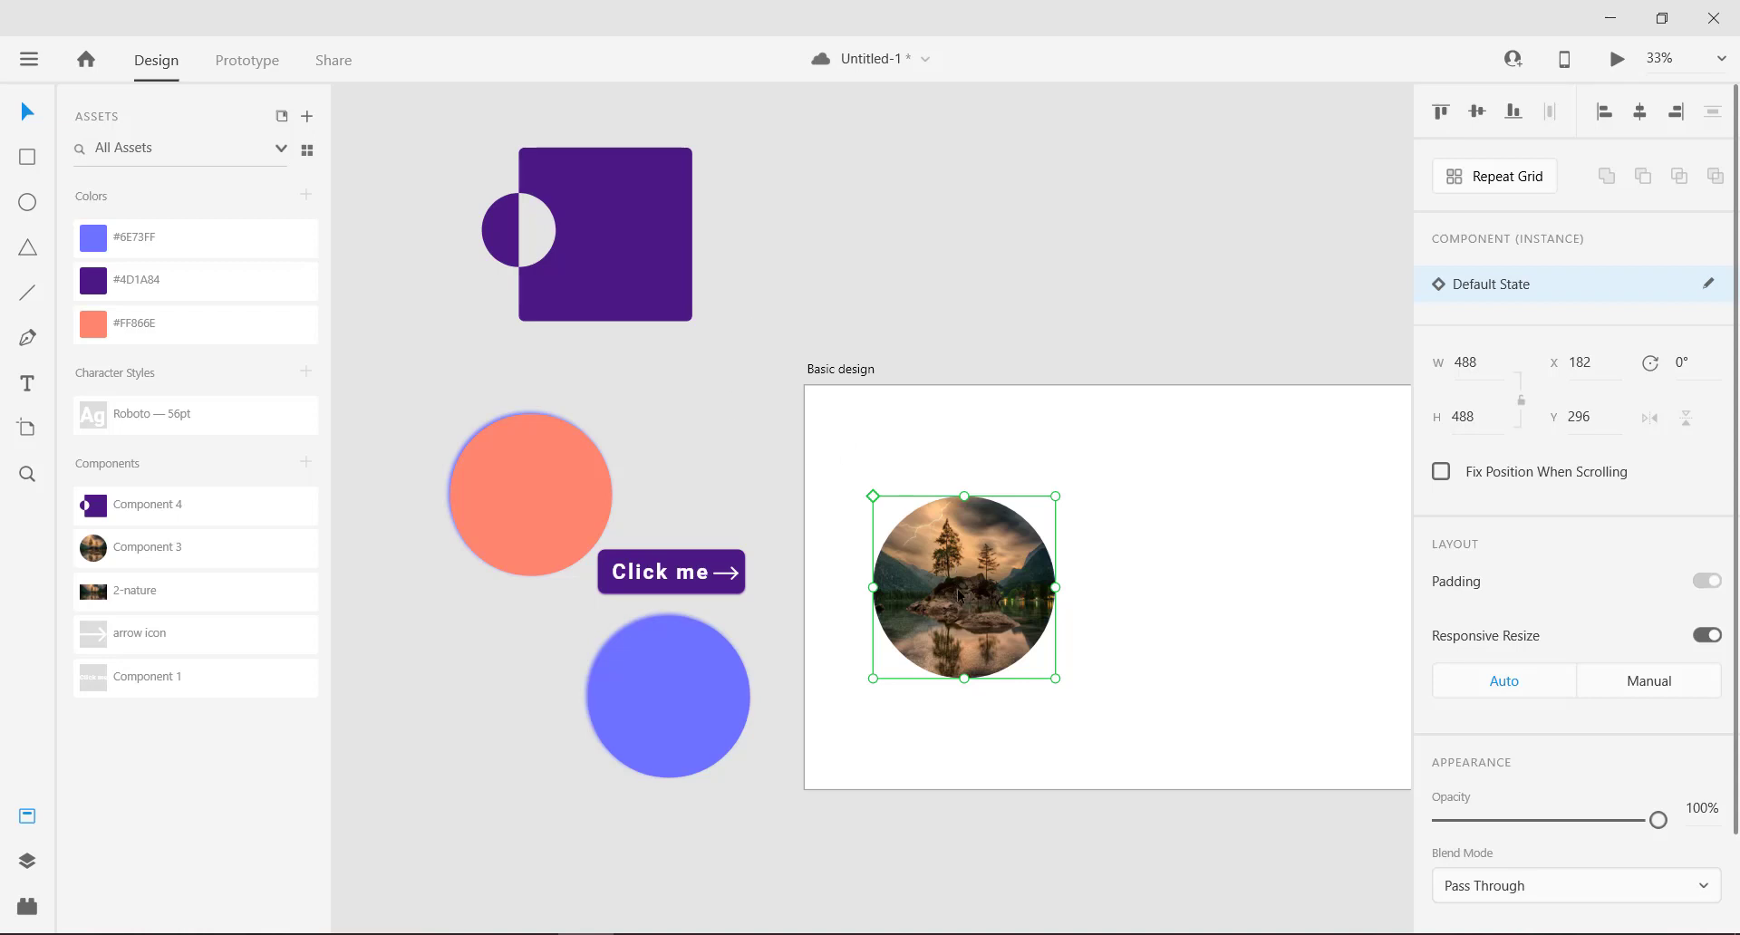
{"action": "key", "text": "Delete"}
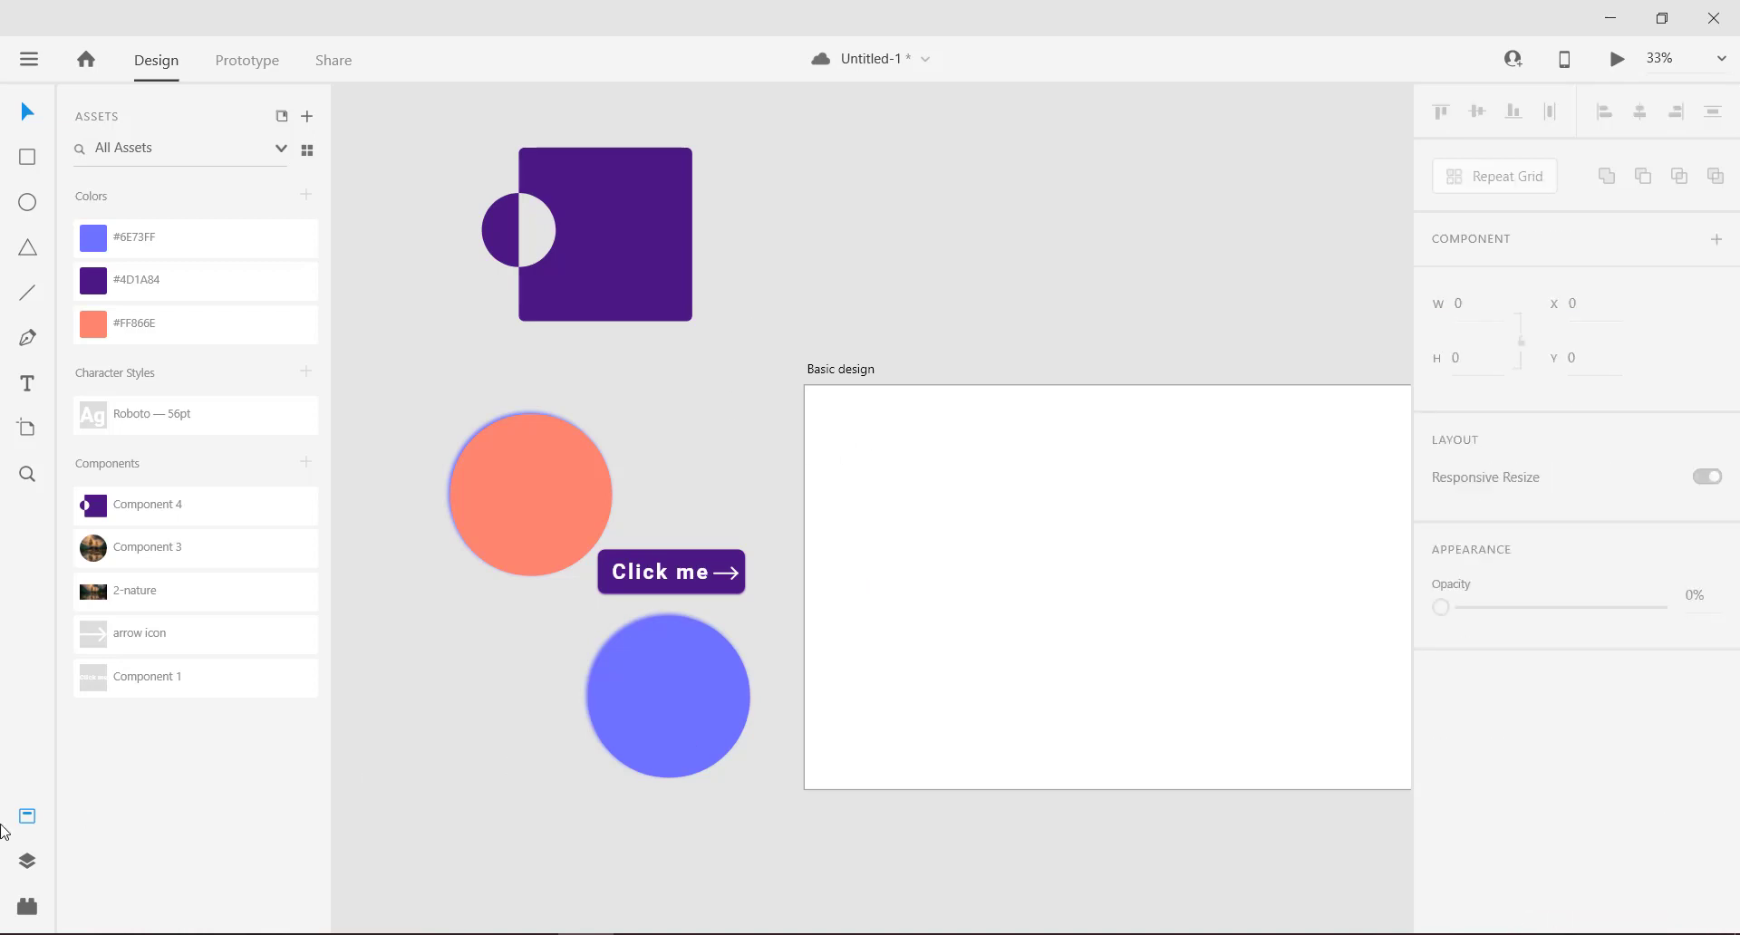
Step: Rename the purple cut-out component's layer "square"
{"action": "left_click", "coordinate": [27, 861]}
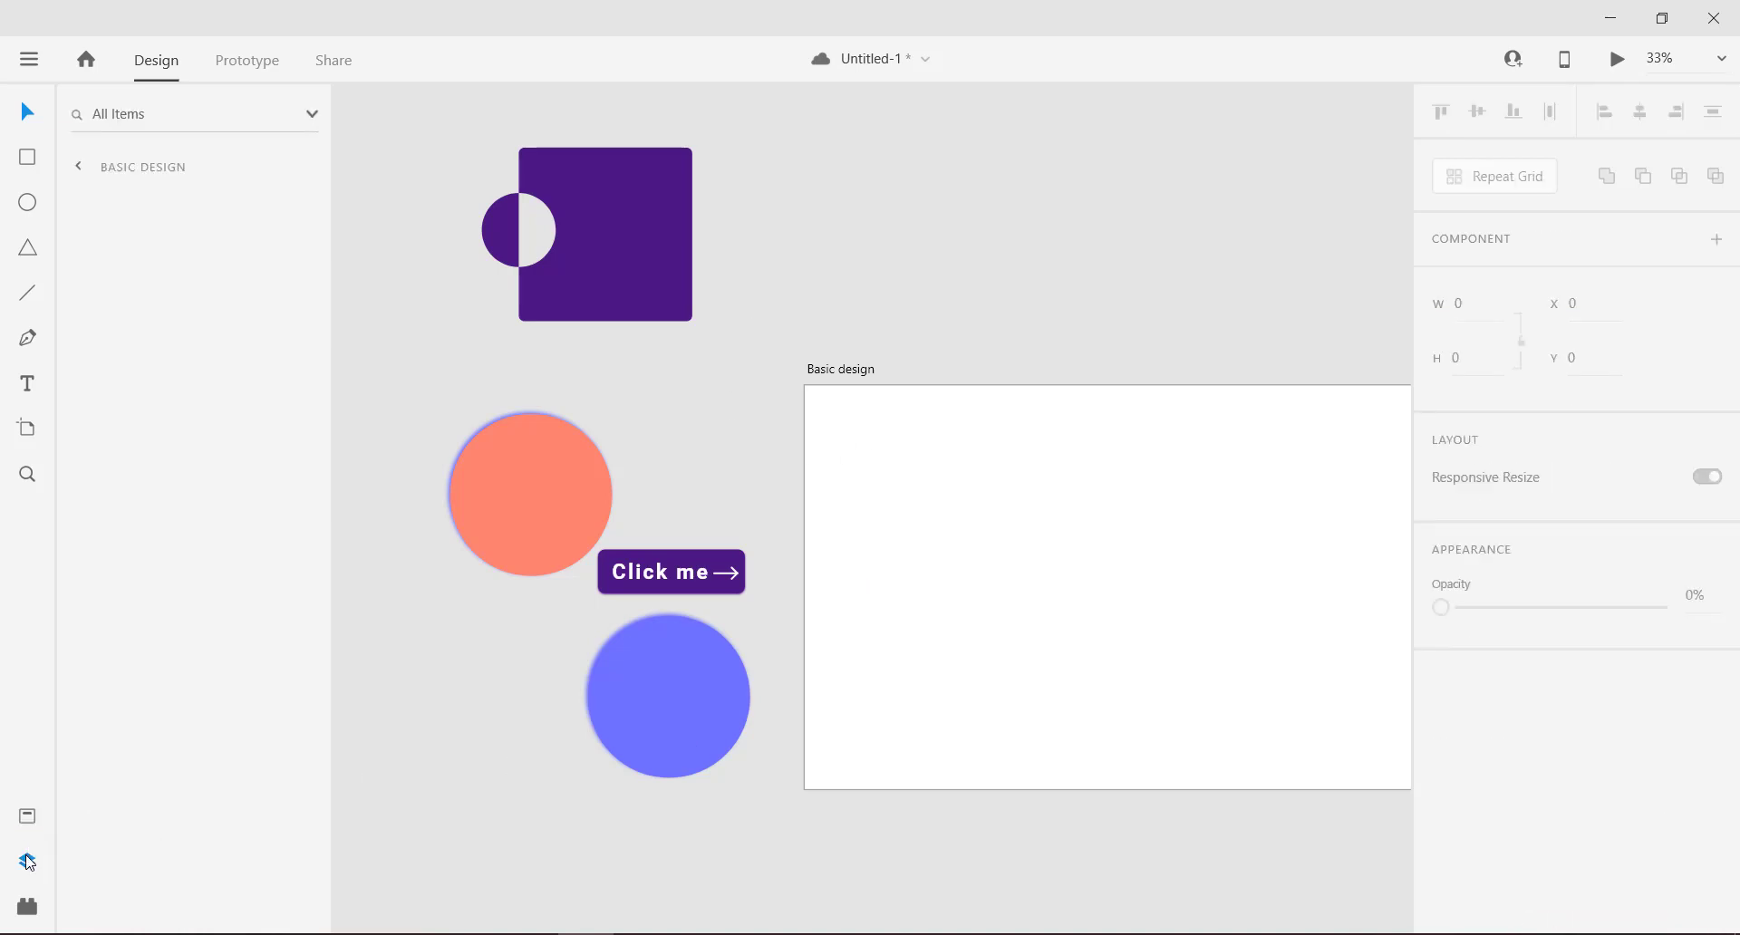
{"action": "left_click", "coordinate": [602, 288]}
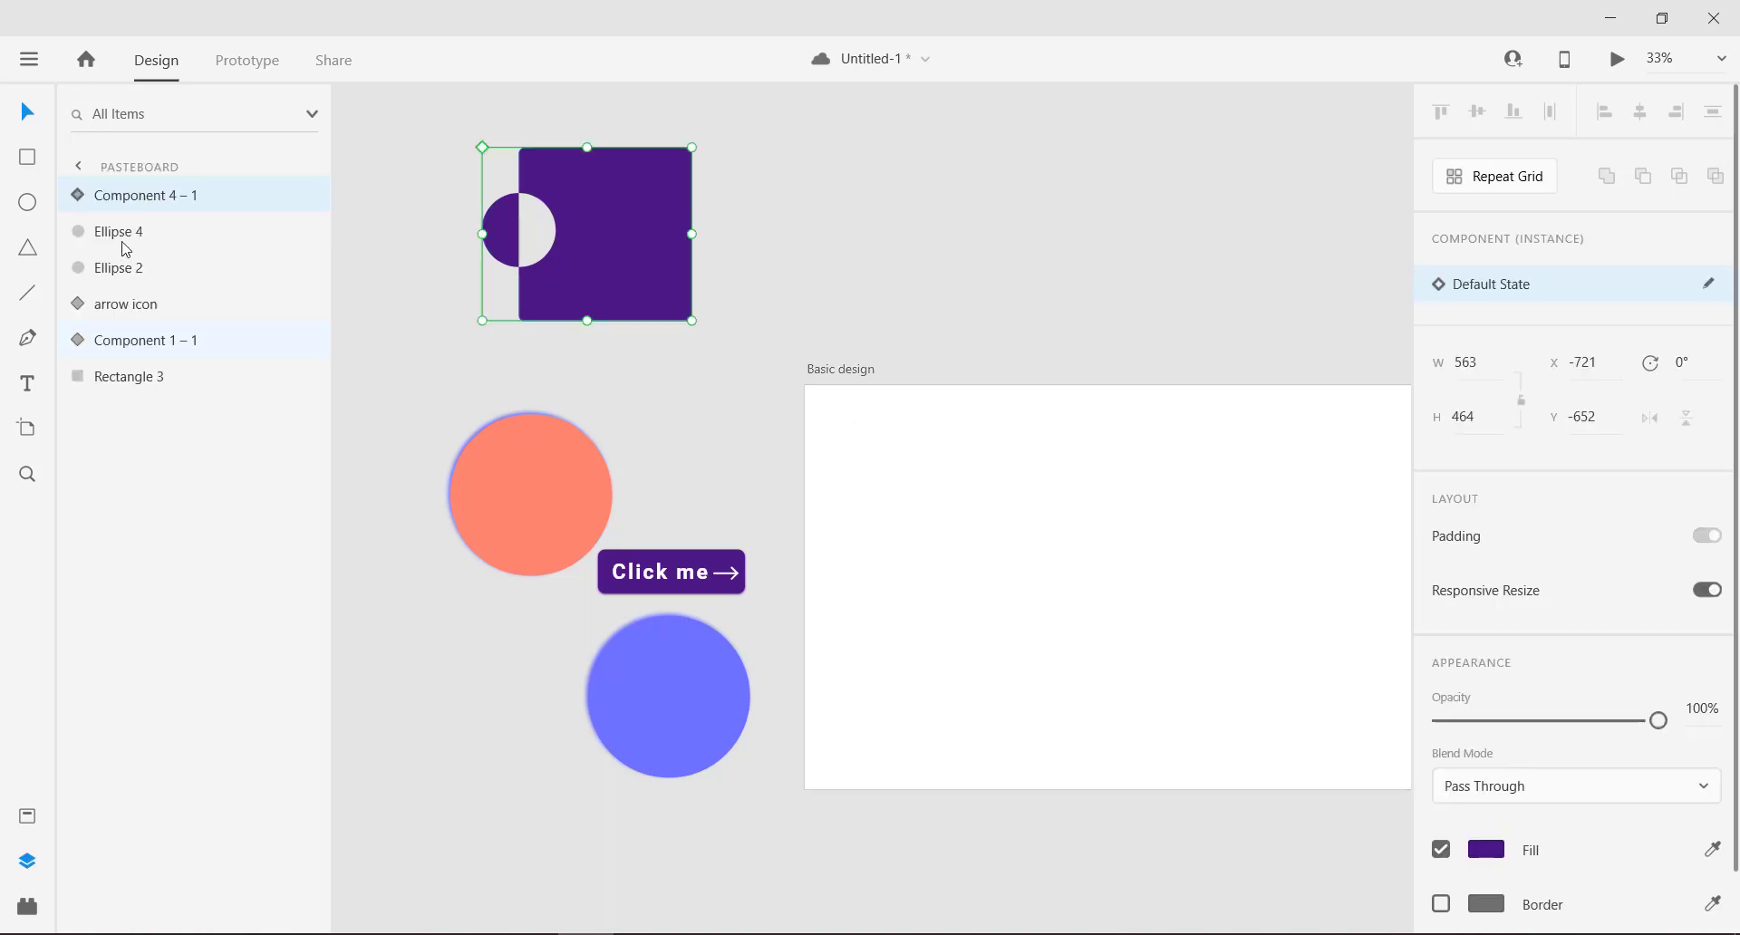
{"action": "right_click", "coordinate": [222, 205]}
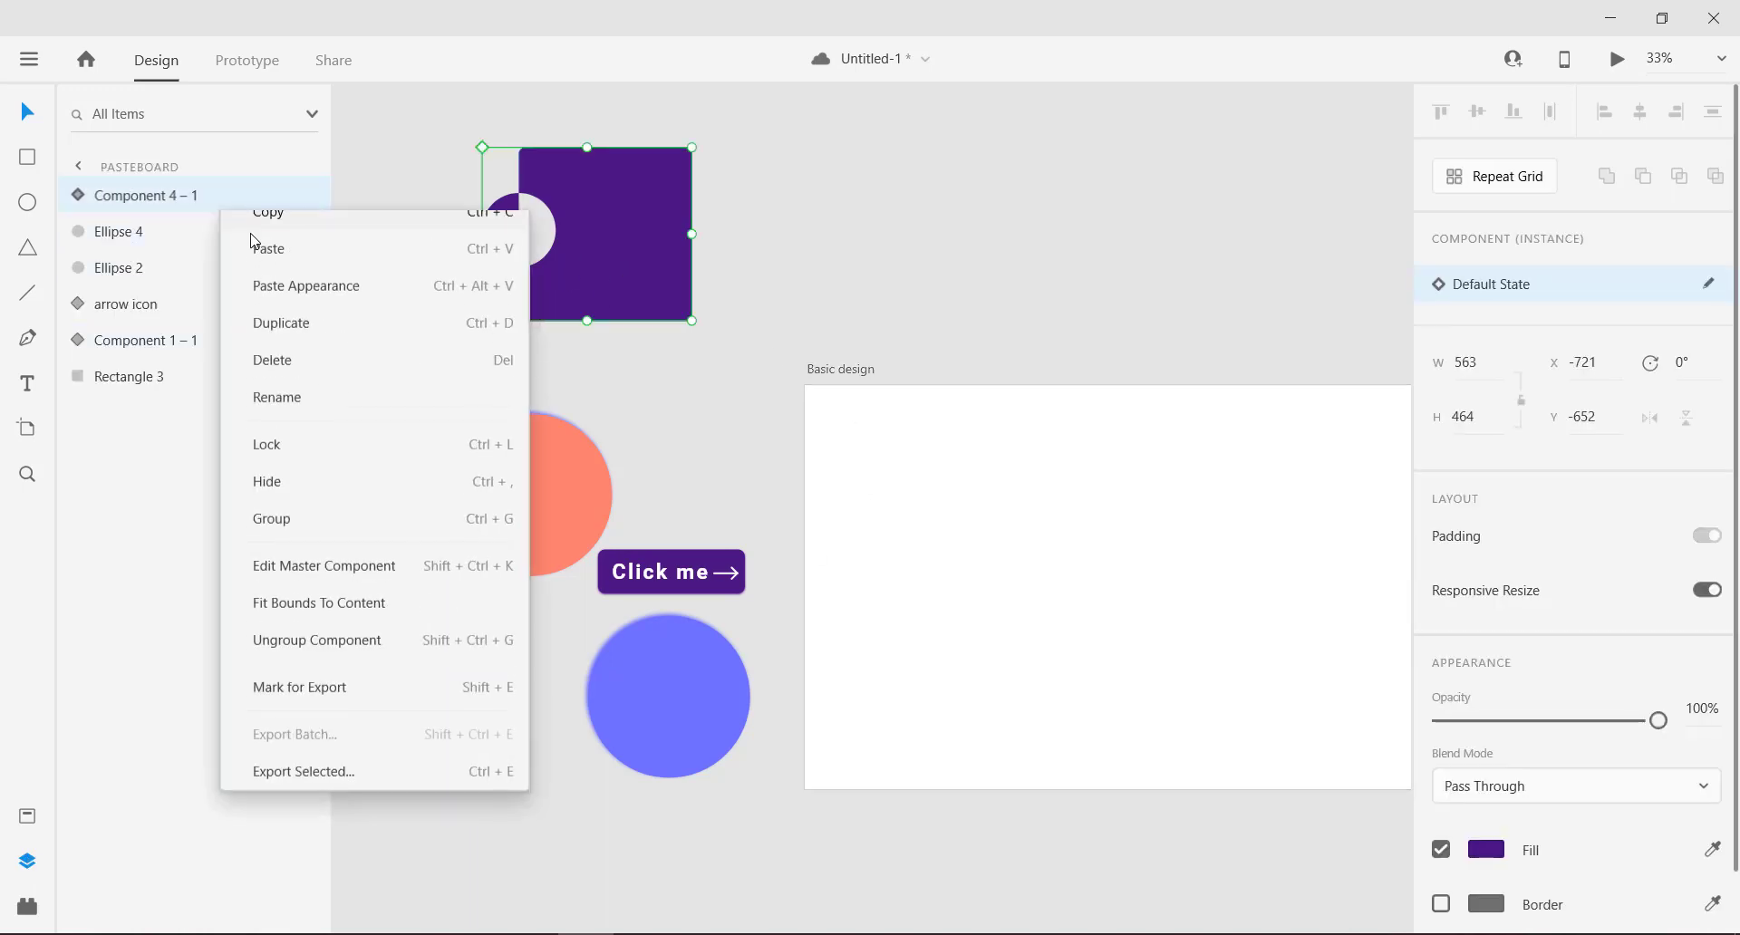
{"action": "left_click", "coordinate": [292, 417]}
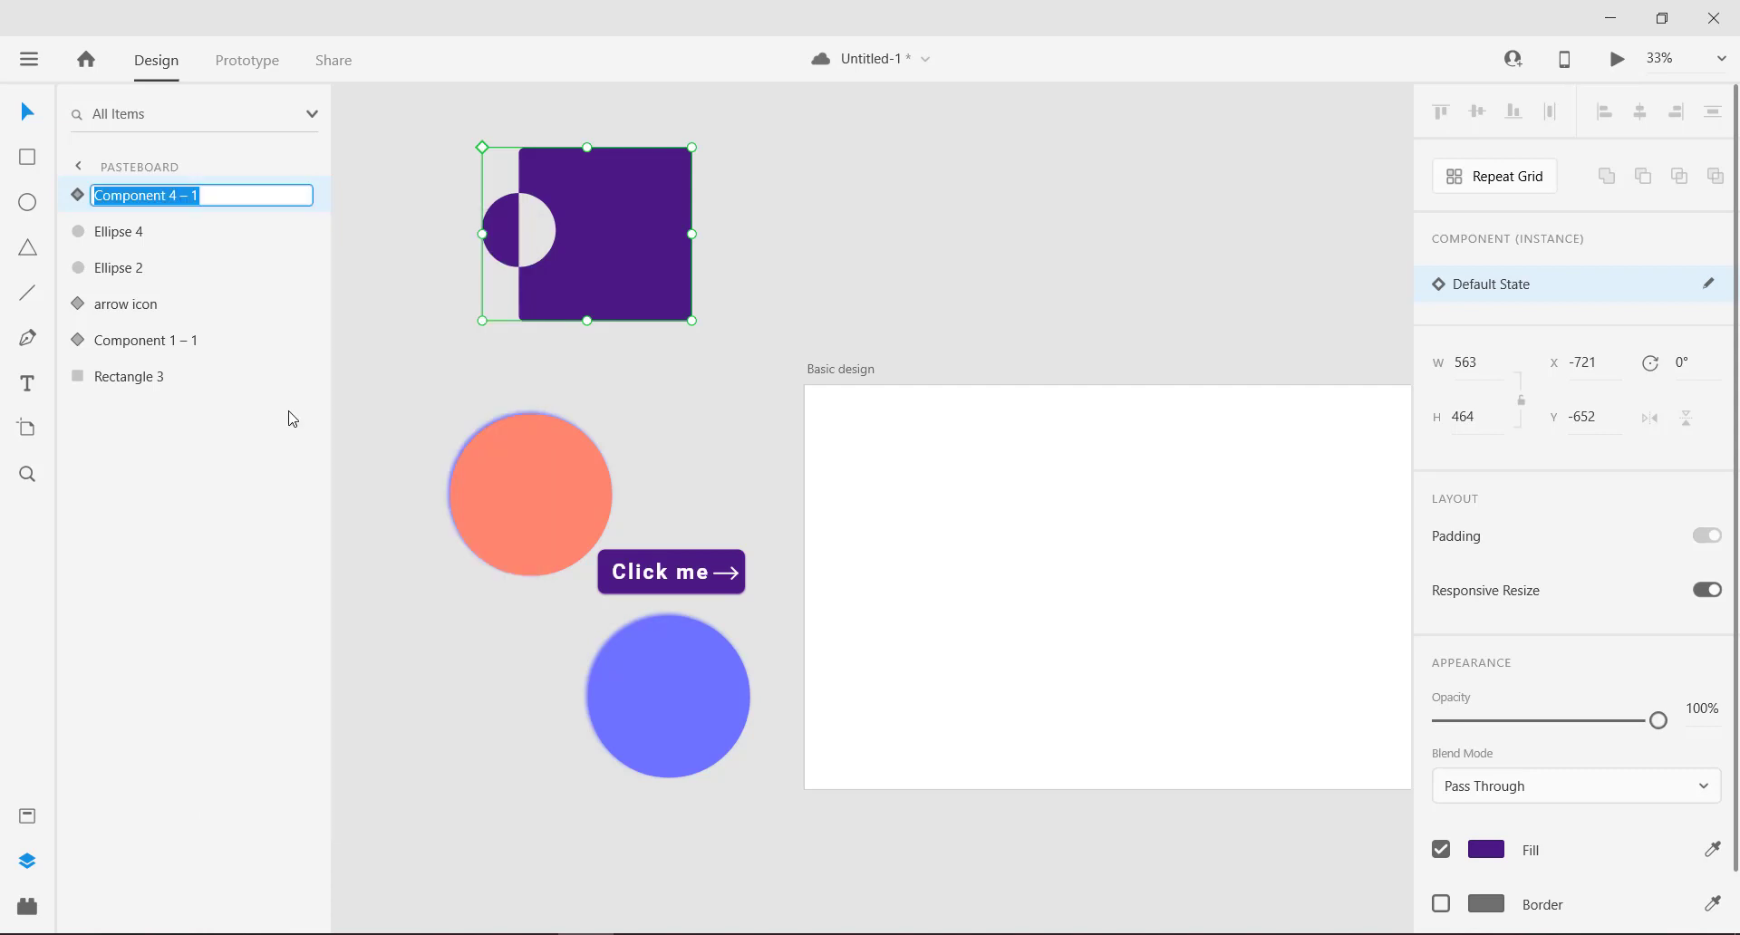
{"action": "type", "text": "sq"}
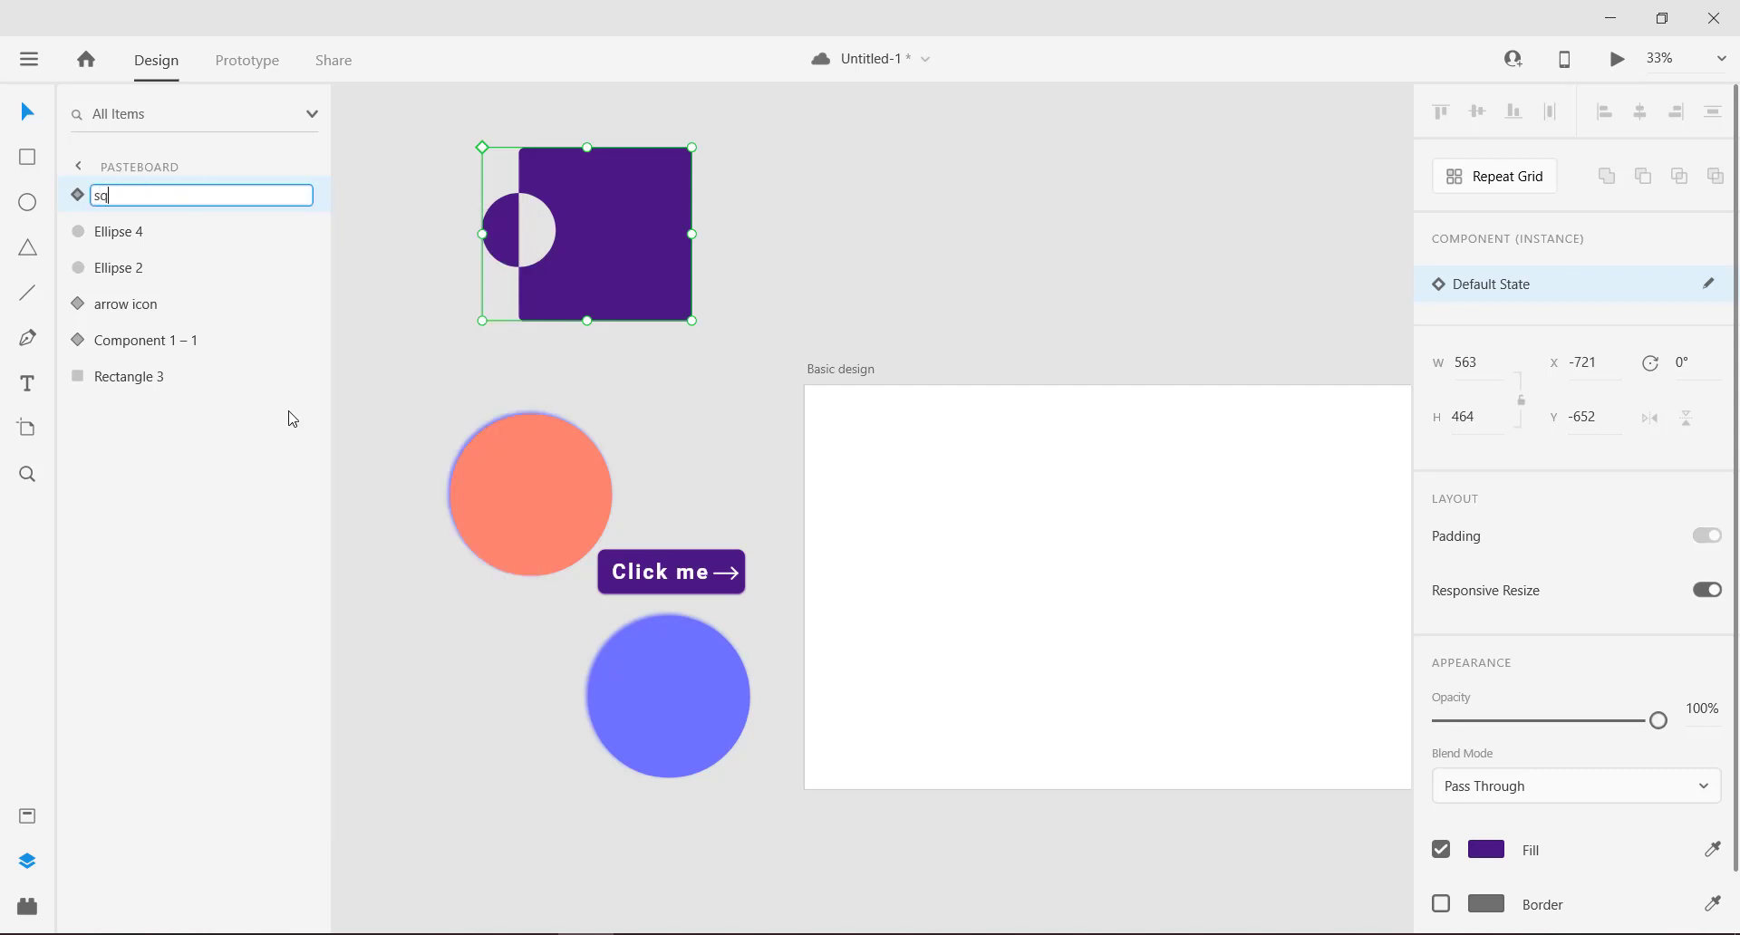
{"action": "type", "text": "uare"}
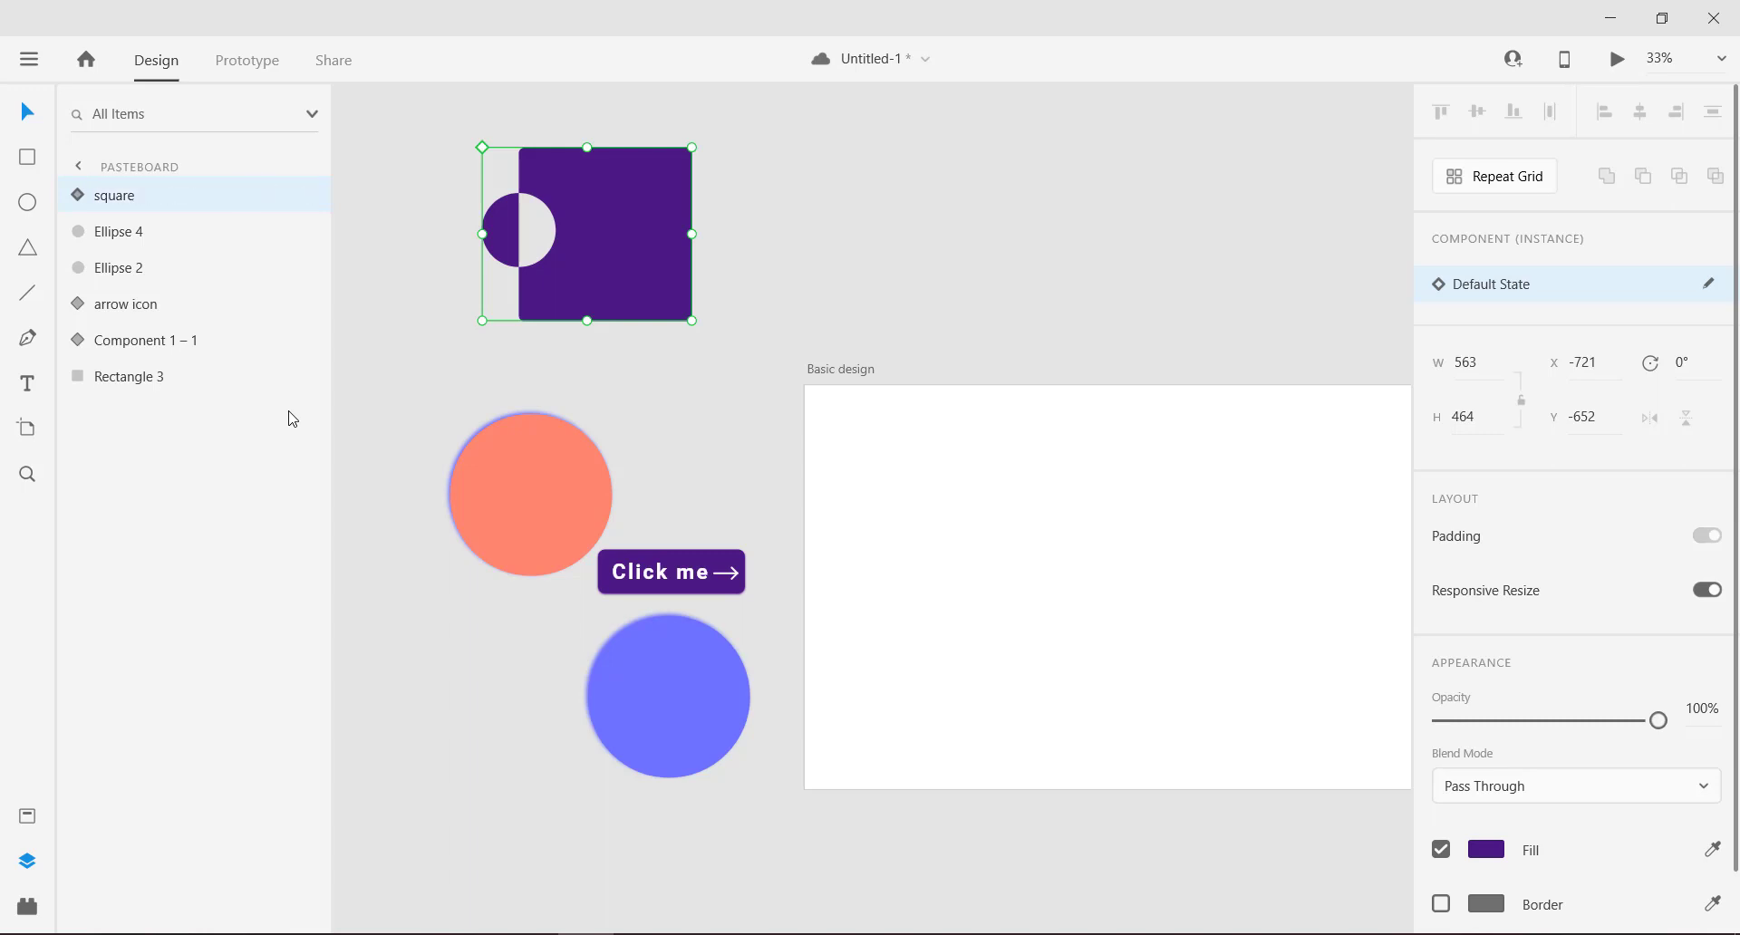
Step: Rename the layer of the button's text component "click me"
{"action": "left_click", "coordinate": [534, 466]}
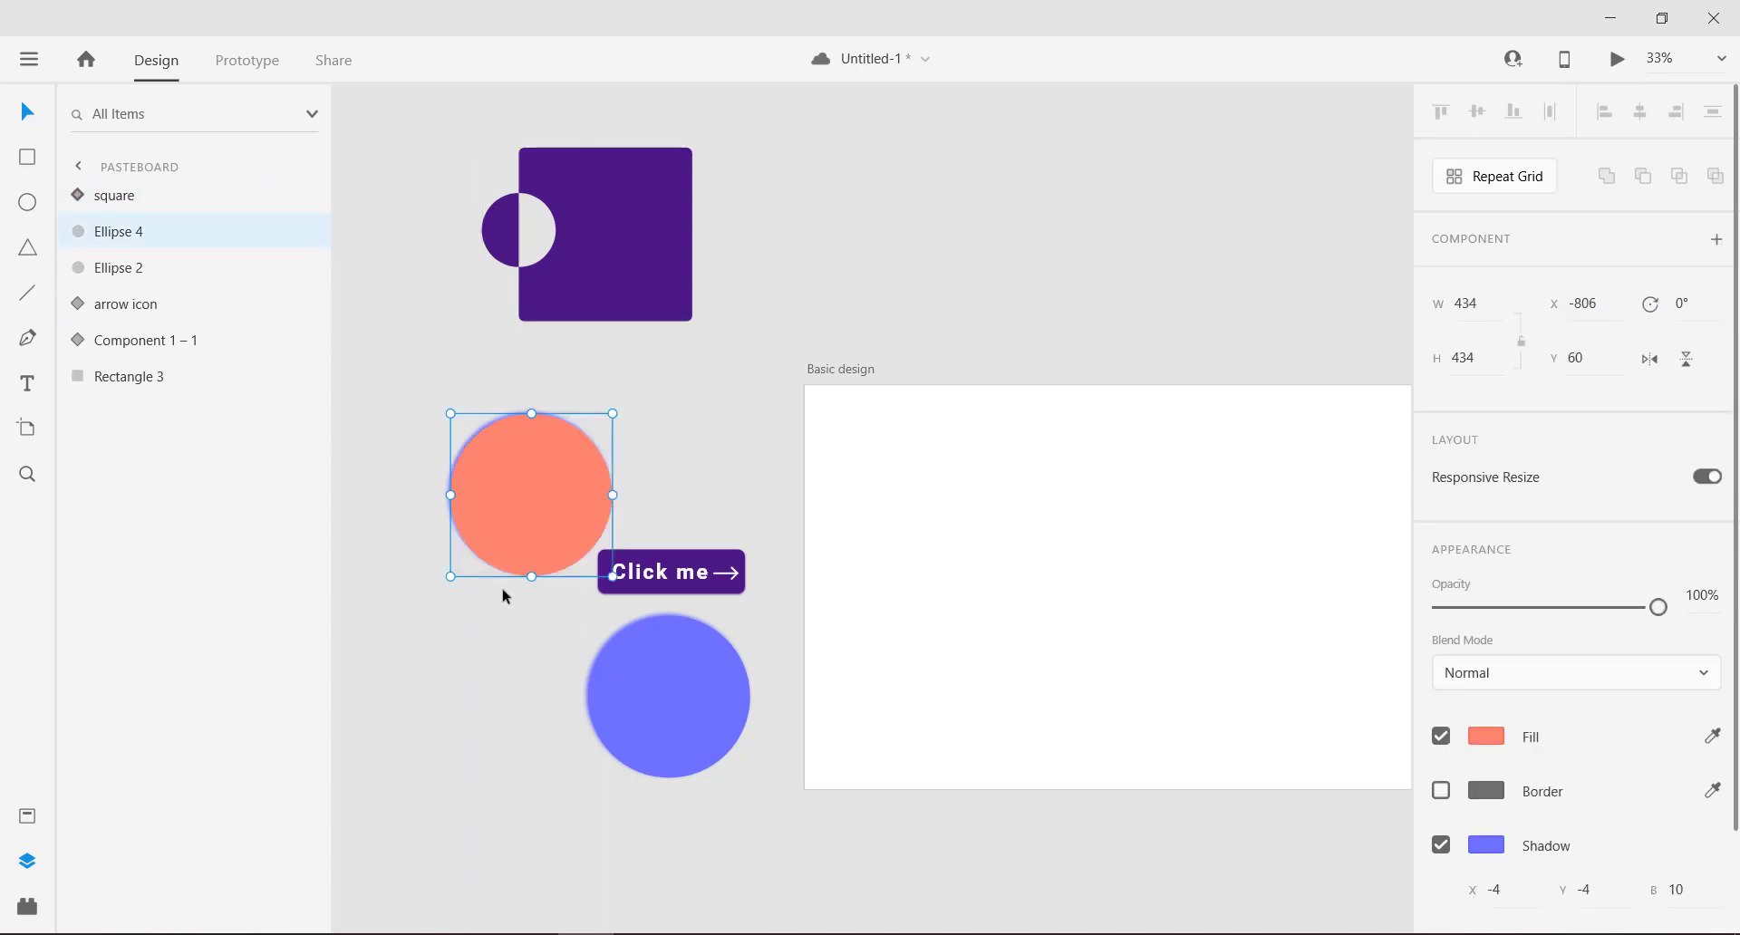
{"action": "left_click", "coordinate": [658, 665]}
{"action": "left_click", "coordinate": [145, 307]}
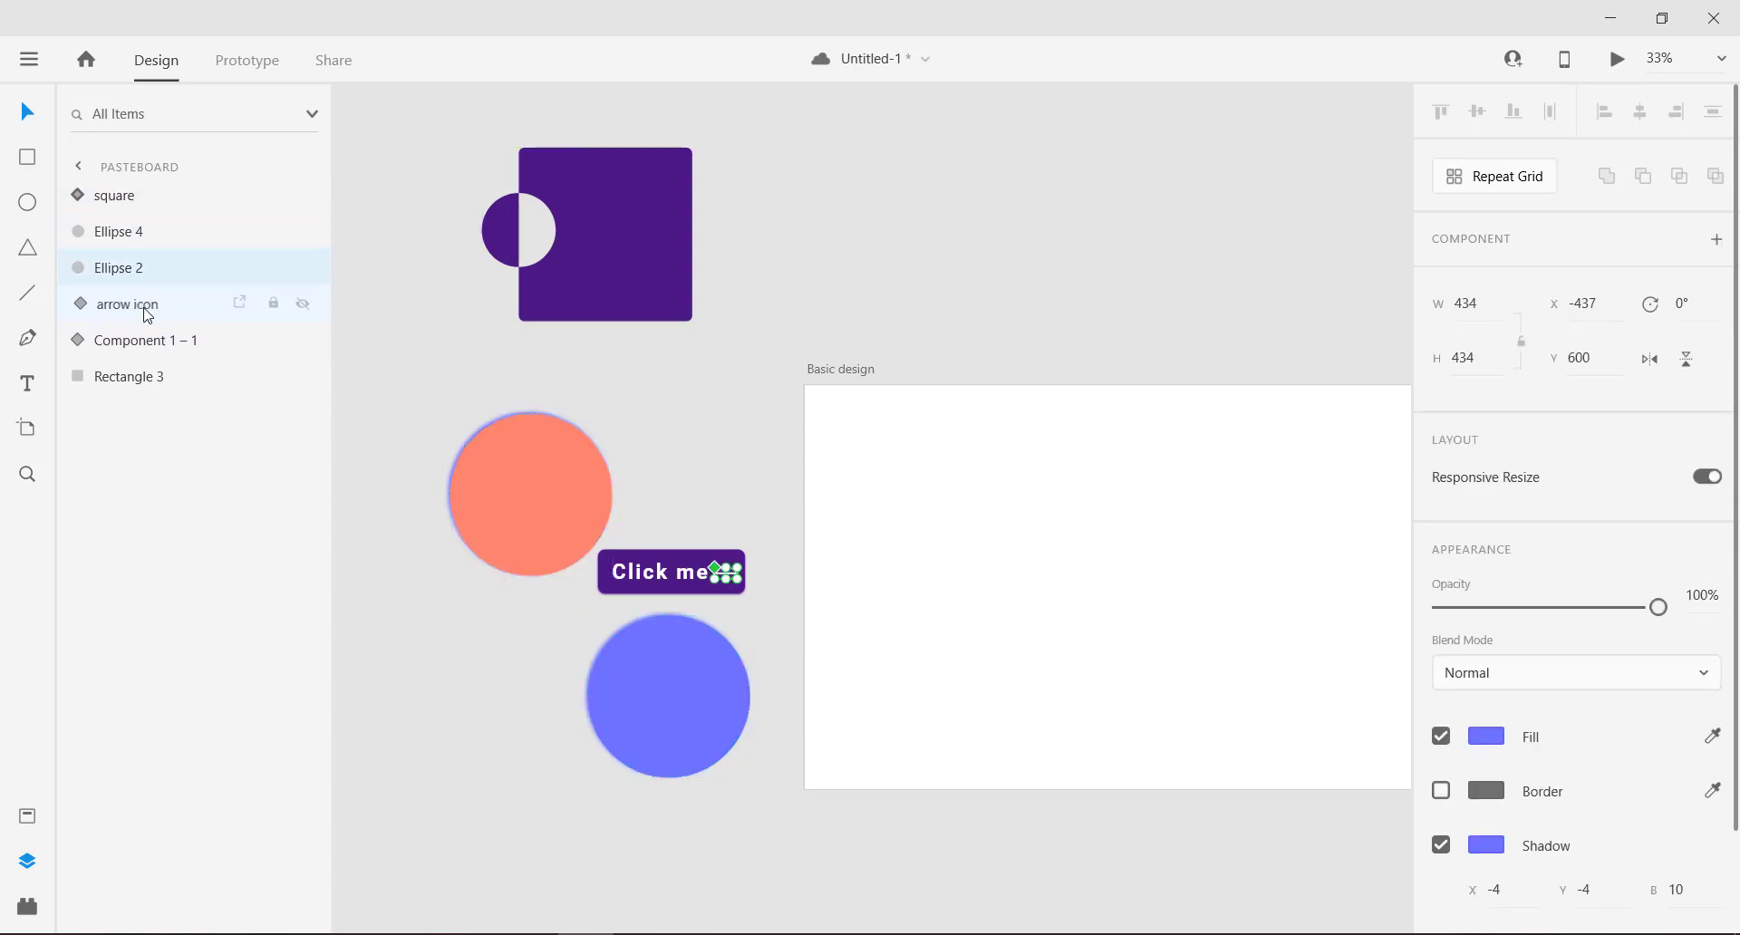
{"action": "left_click", "coordinate": [132, 343]}
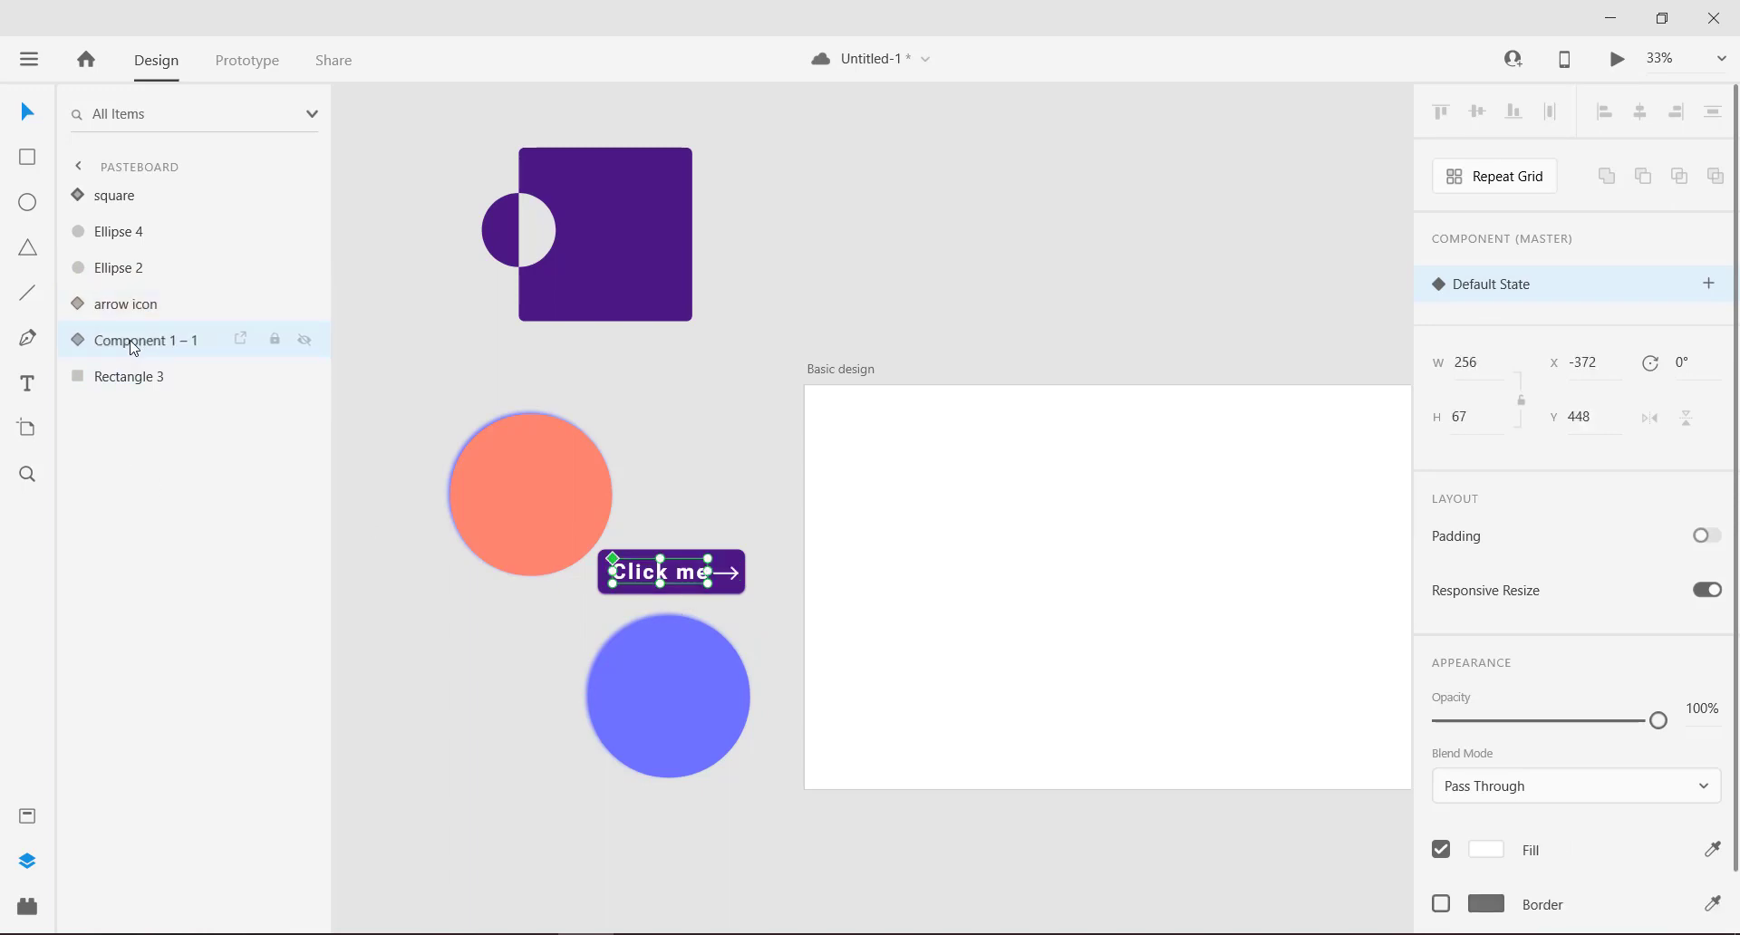
{"action": "right_click", "coordinate": [128, 339]}
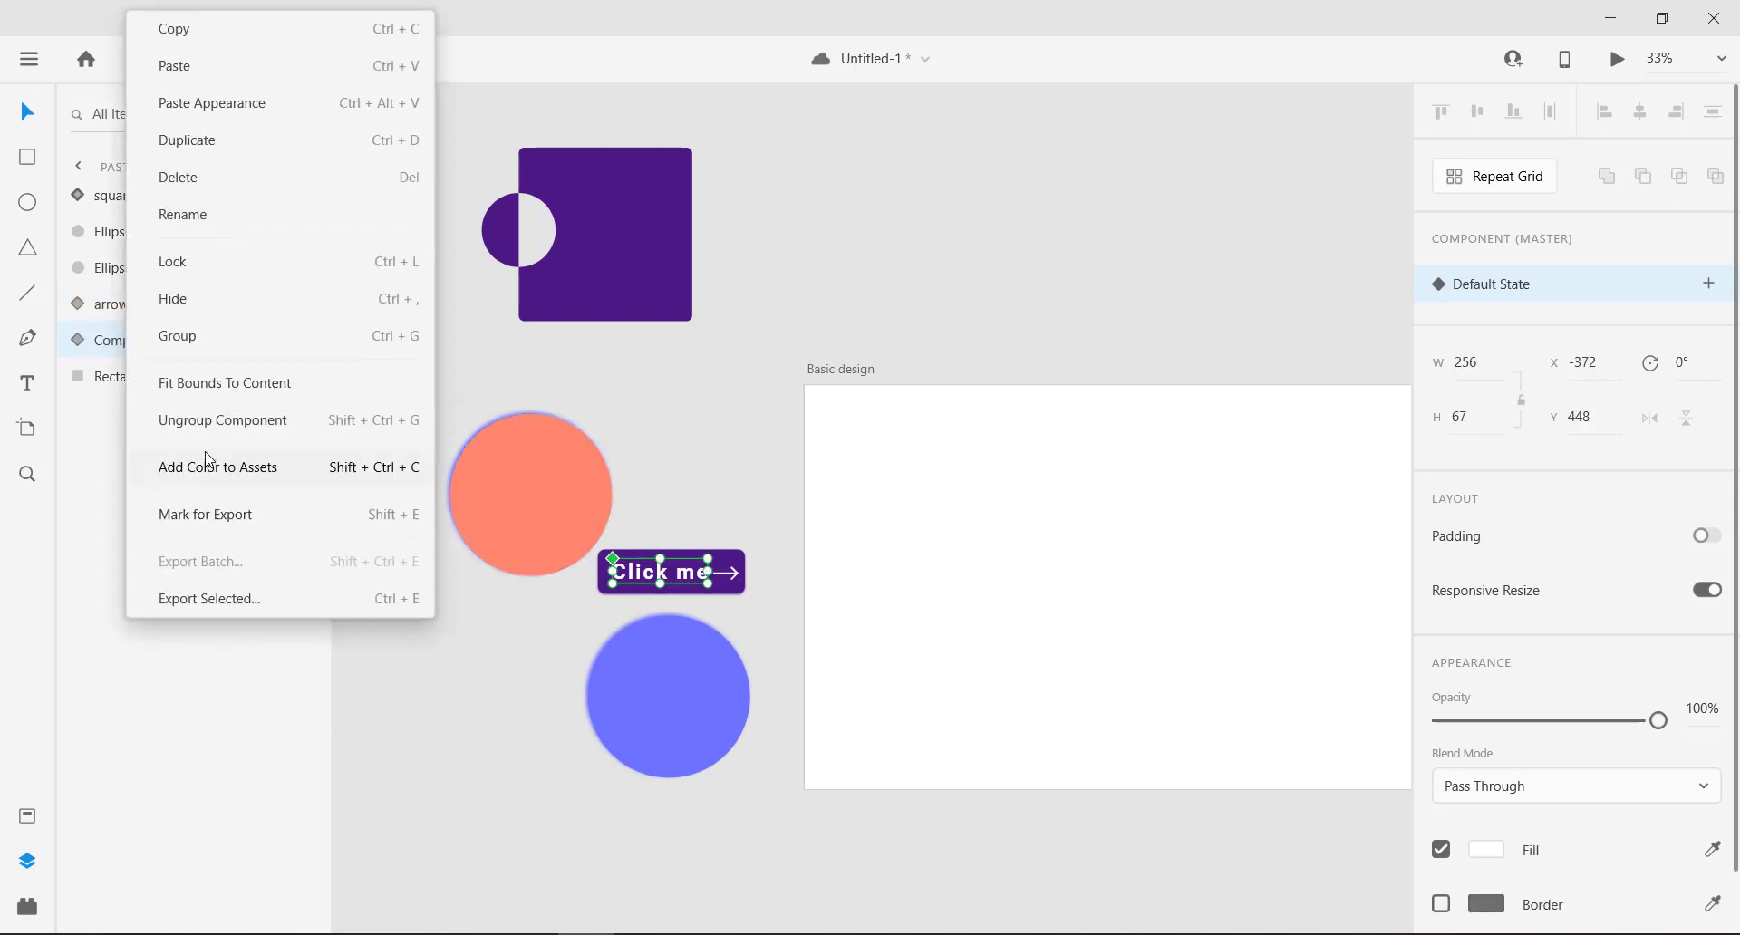
{"action": "left_click", "coordinate": [186, 215]}
{"action": "type", "text": "click me"}
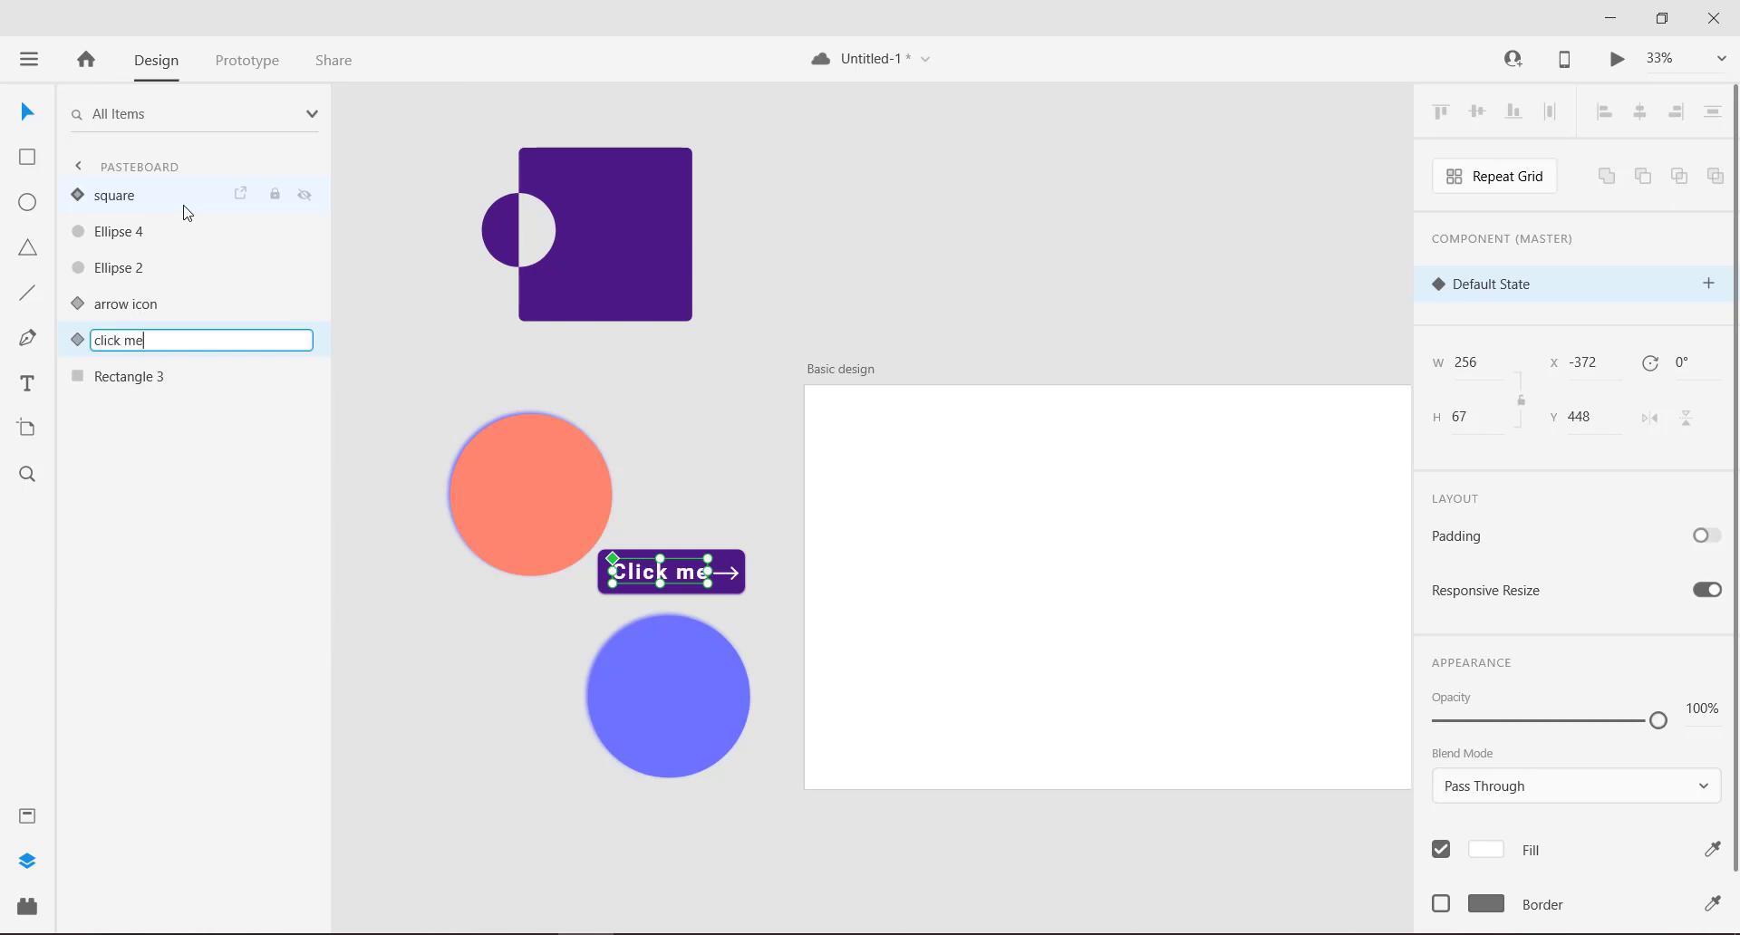
{"action": "key", "text": "Return"}
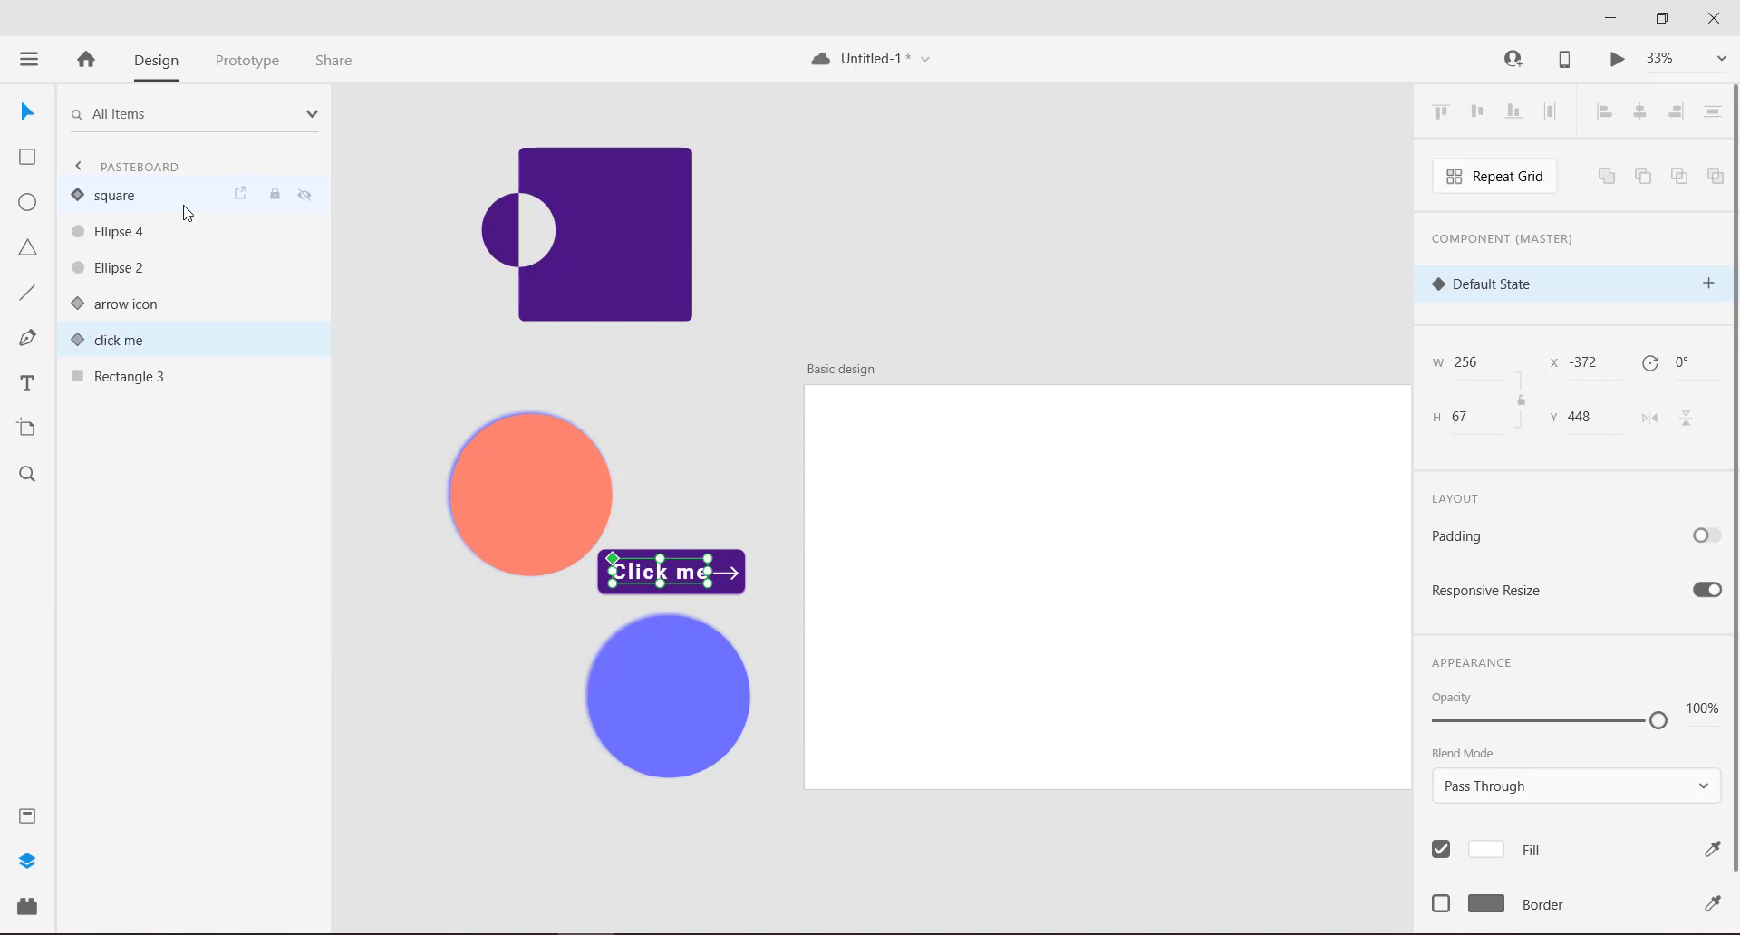
Step: Rename the layer of the button's background rectangle "button"
{"action": "left_click", "coordinate": [143, 377]}
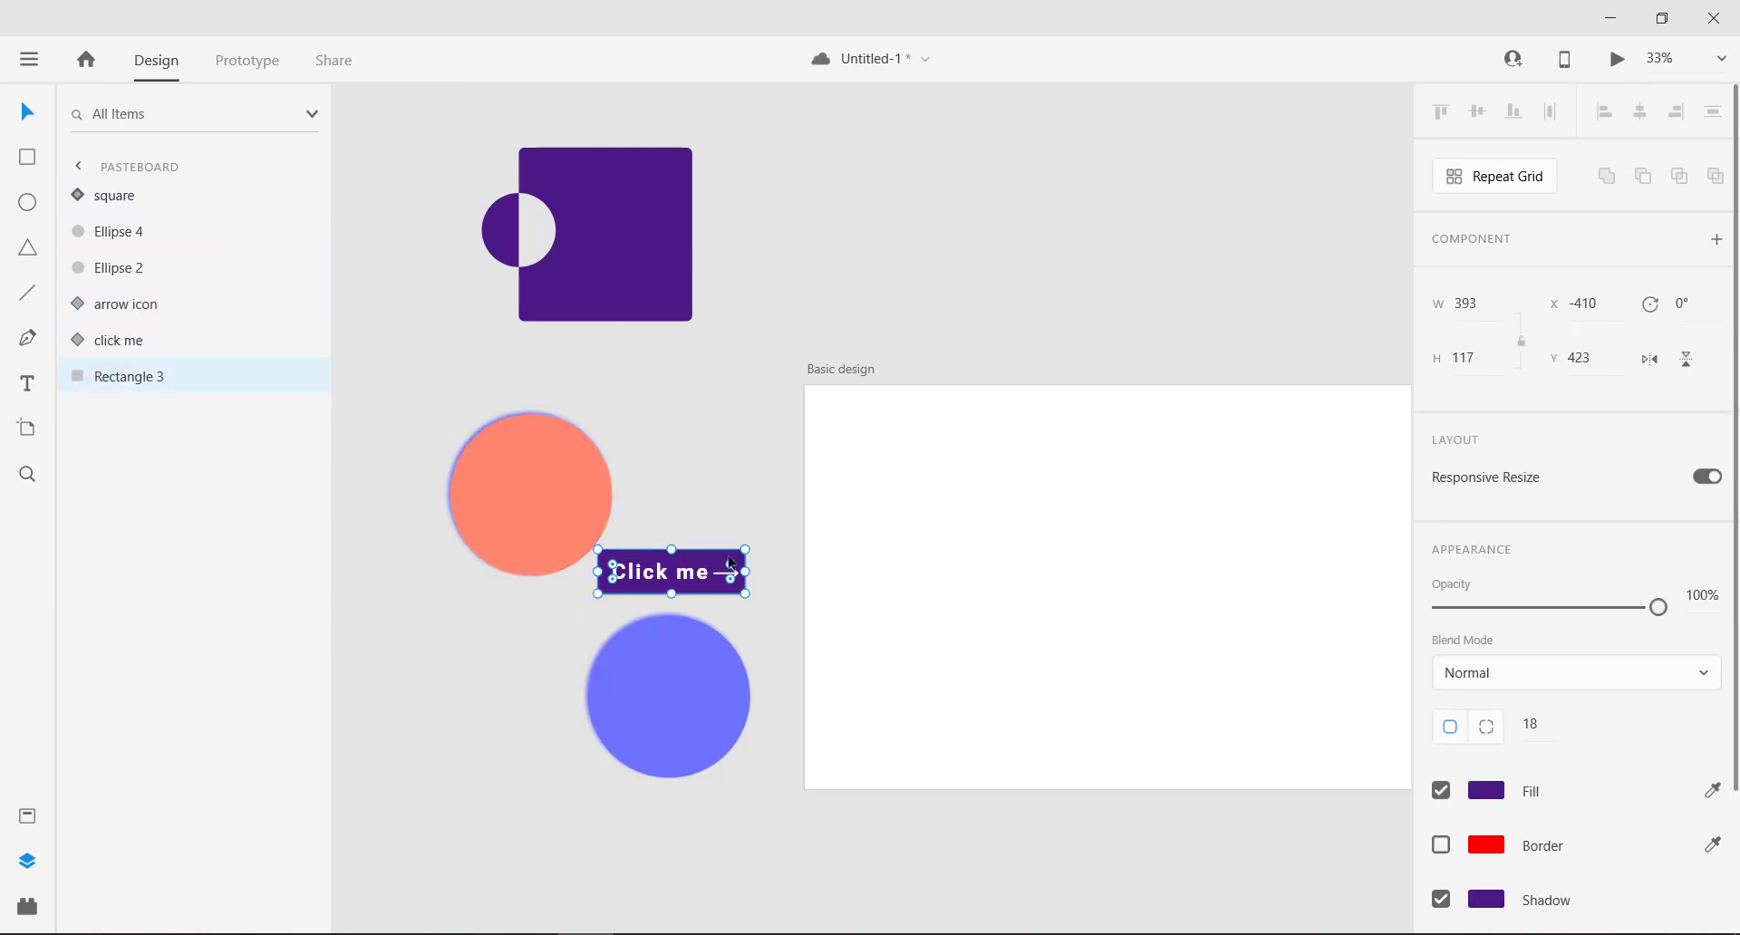
{"action": "right_click", "coordinate": [167, 377]}
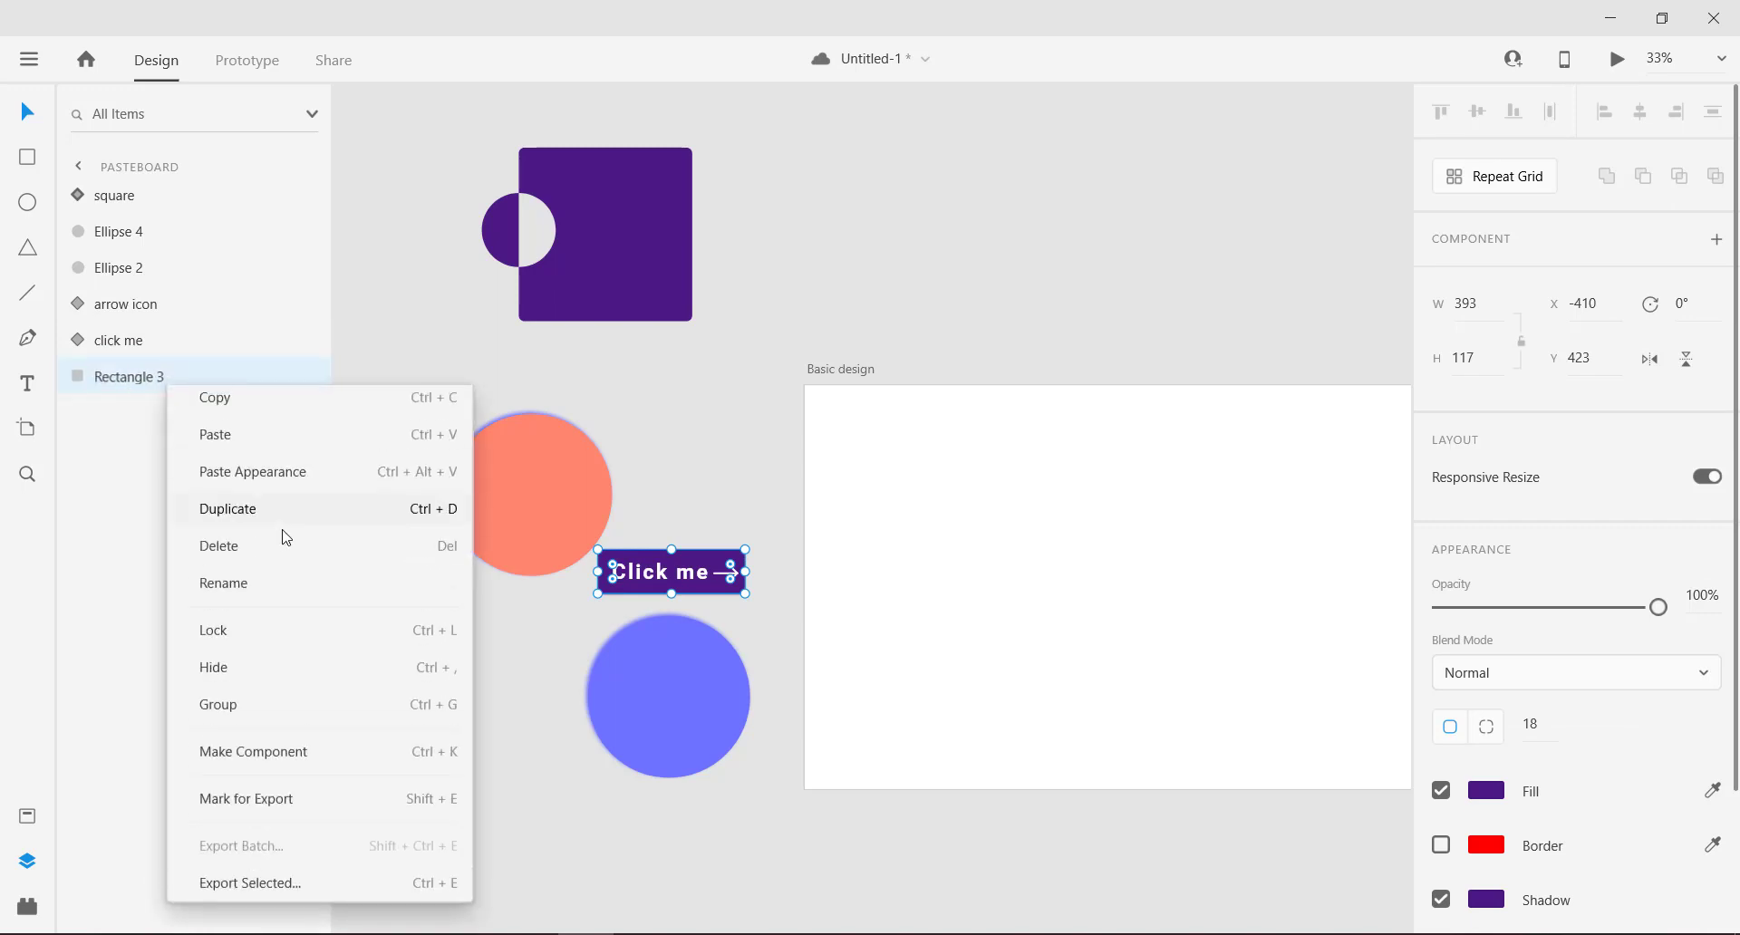
{"action": "left_click", "coordinate": [233, 590]}
{"action": "type", "text": "butto"}
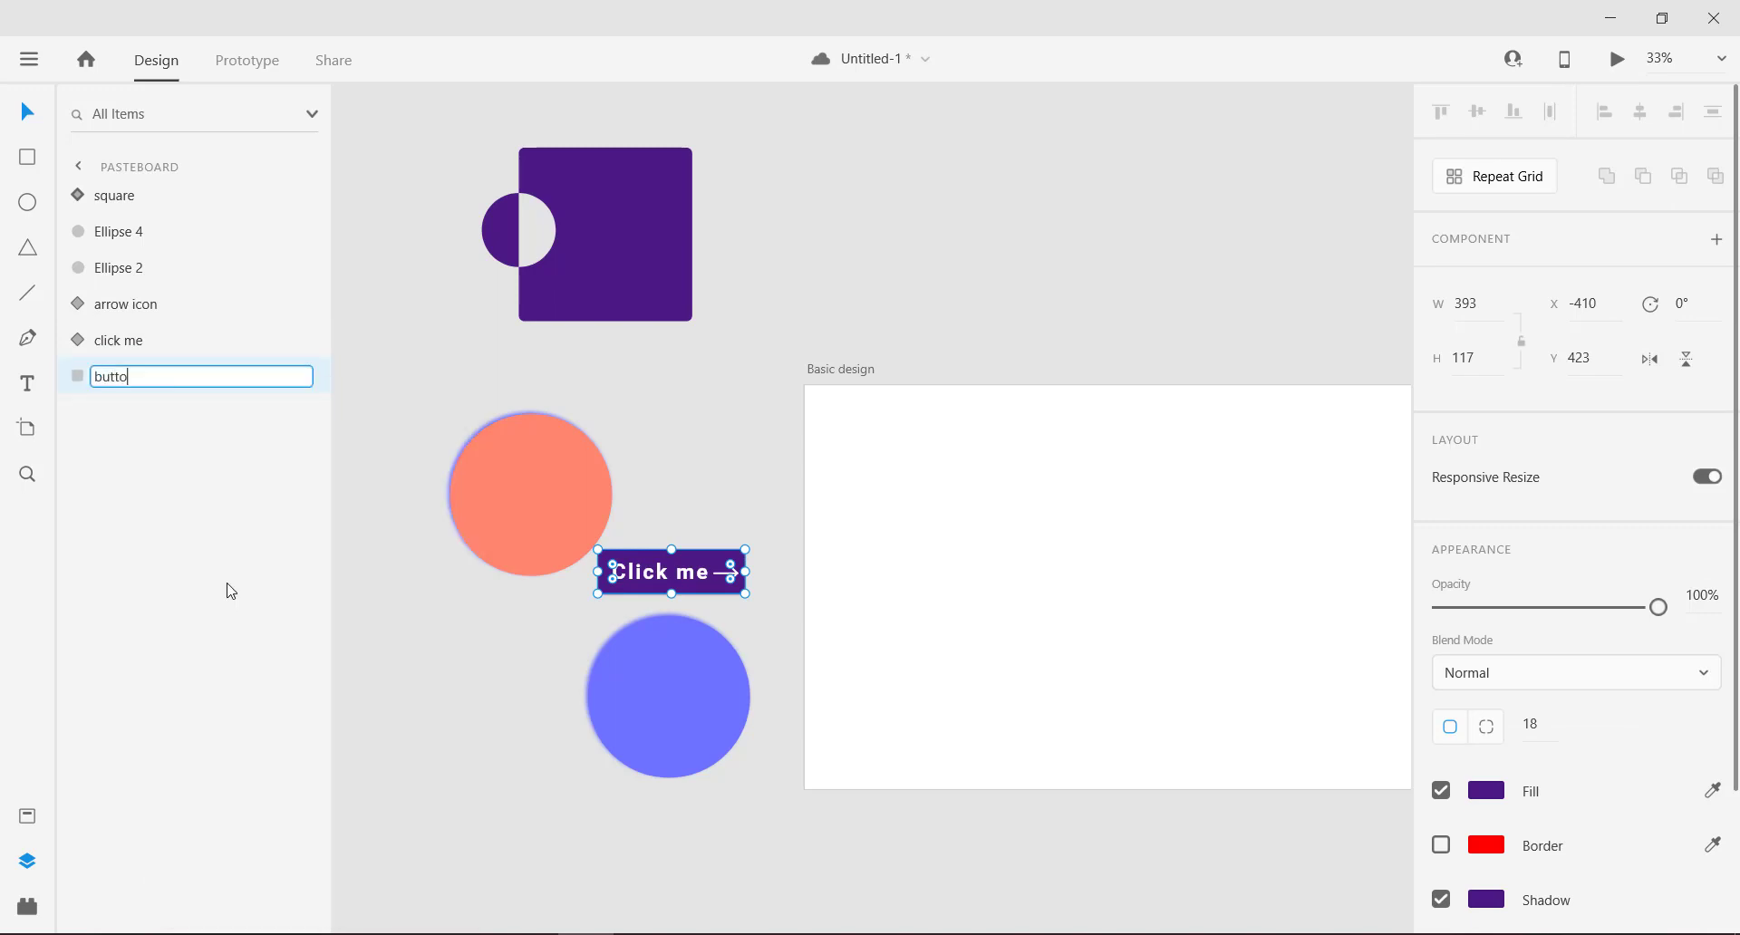
{"action": "type", "text": "n"}
{"action": "key", "text": "Return"}
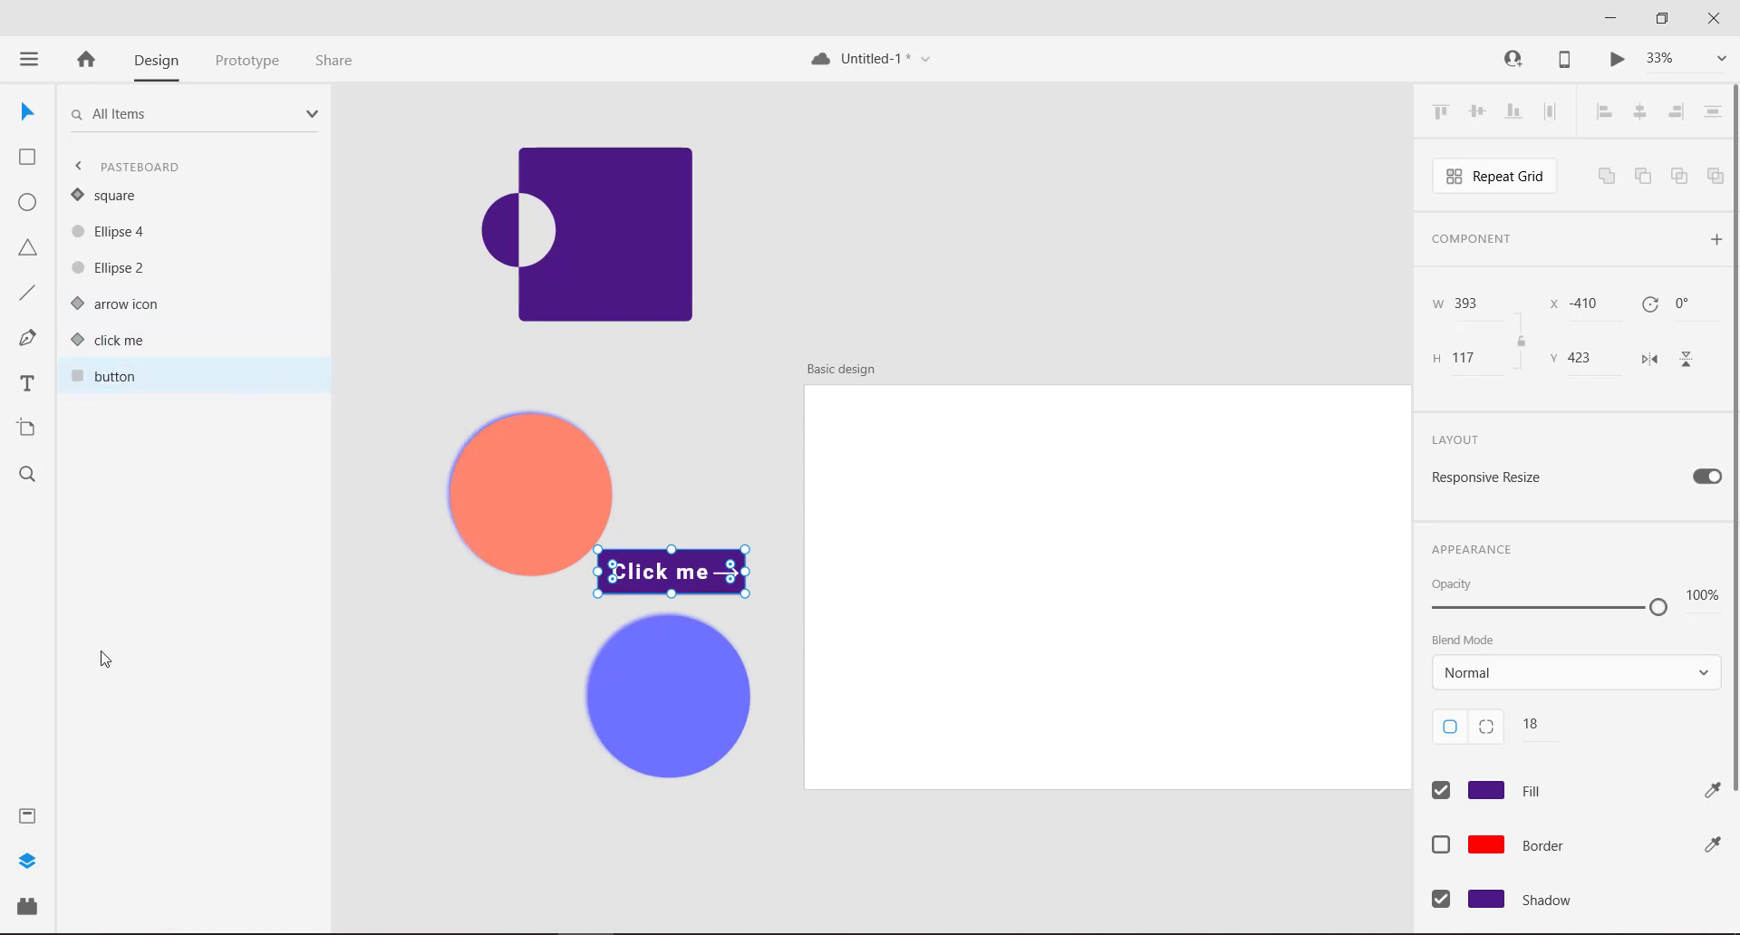
Step: Show the artboard list, open the Basic design artboard's layers and undo the last layer rename
{"action": "left_click", "coordinate": [79, 167]}
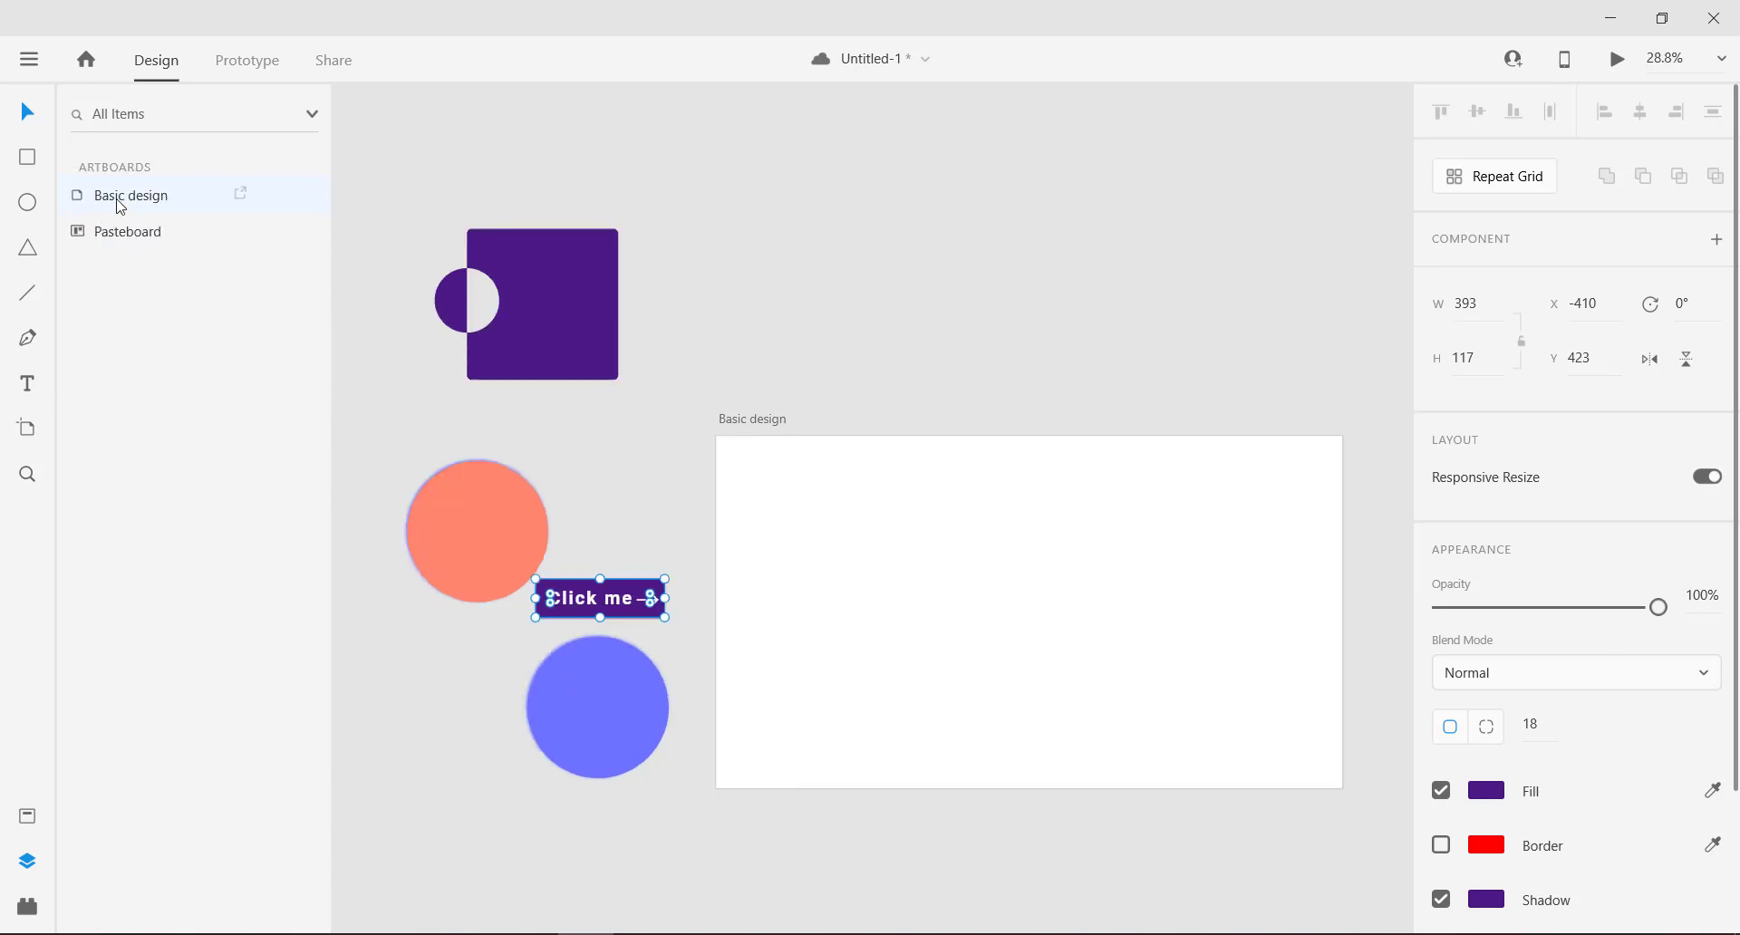
{"action": "left_click", "coordinate": [121, 201]}
{"action": "double_click", "coordinate": [81, 195]}
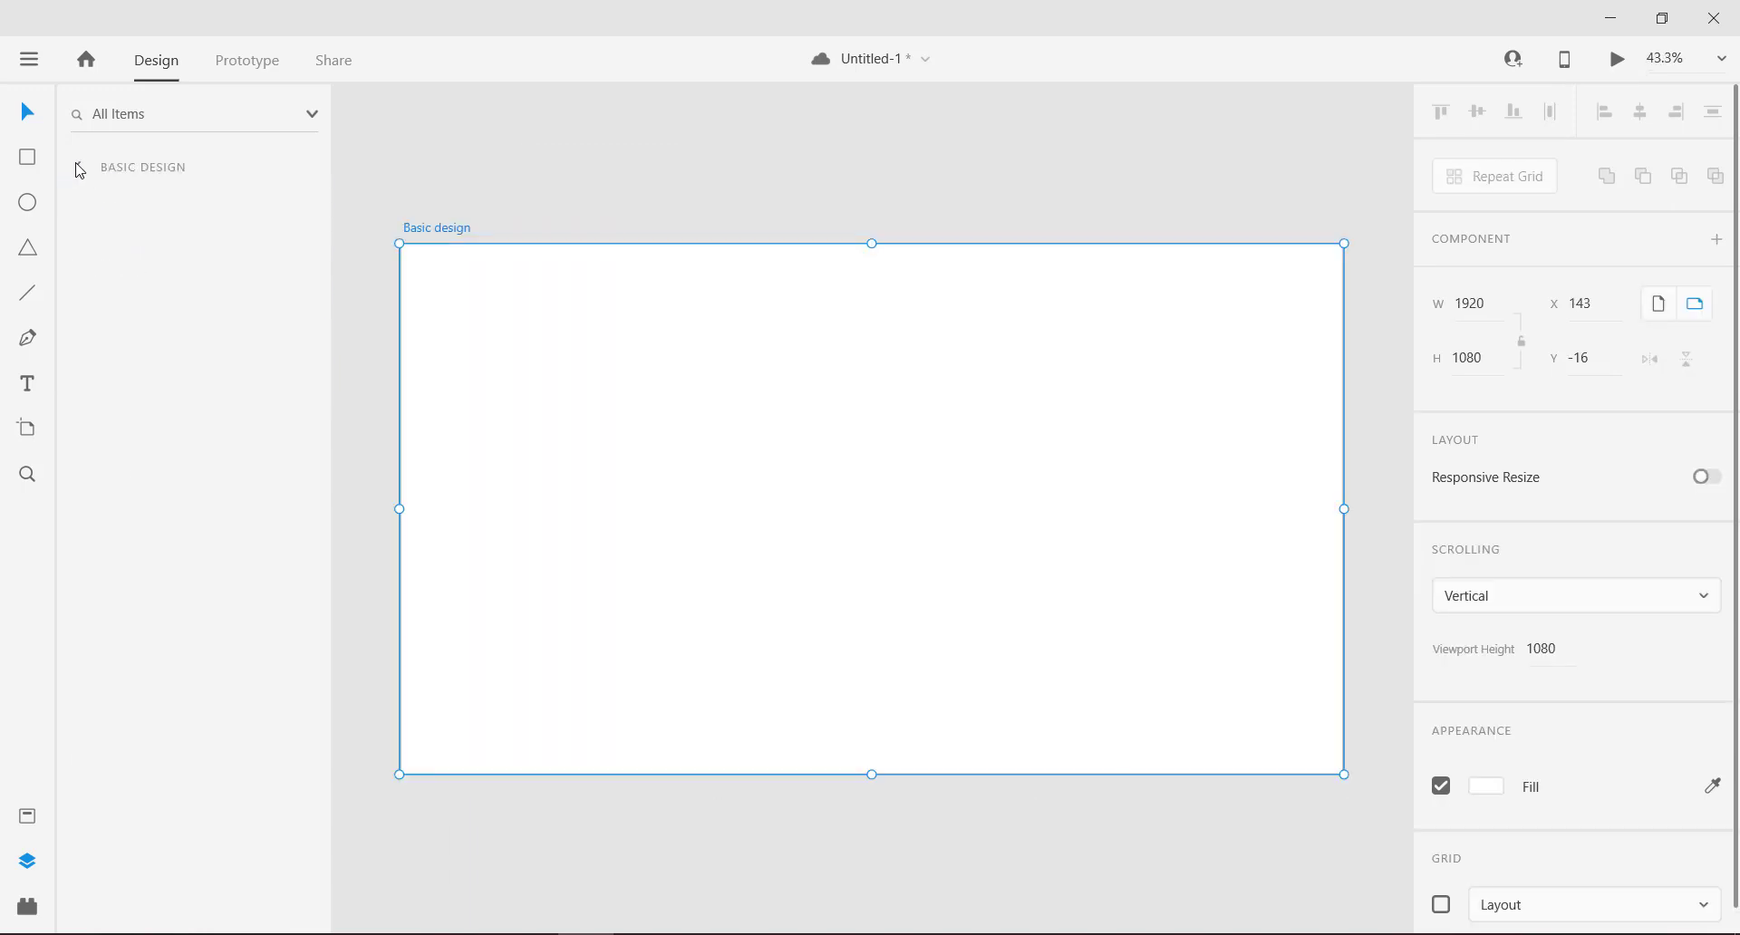
{"action": "left_click", "coordinate": [414, 200]}
{"action": "key", "text": "ctrl+z"}
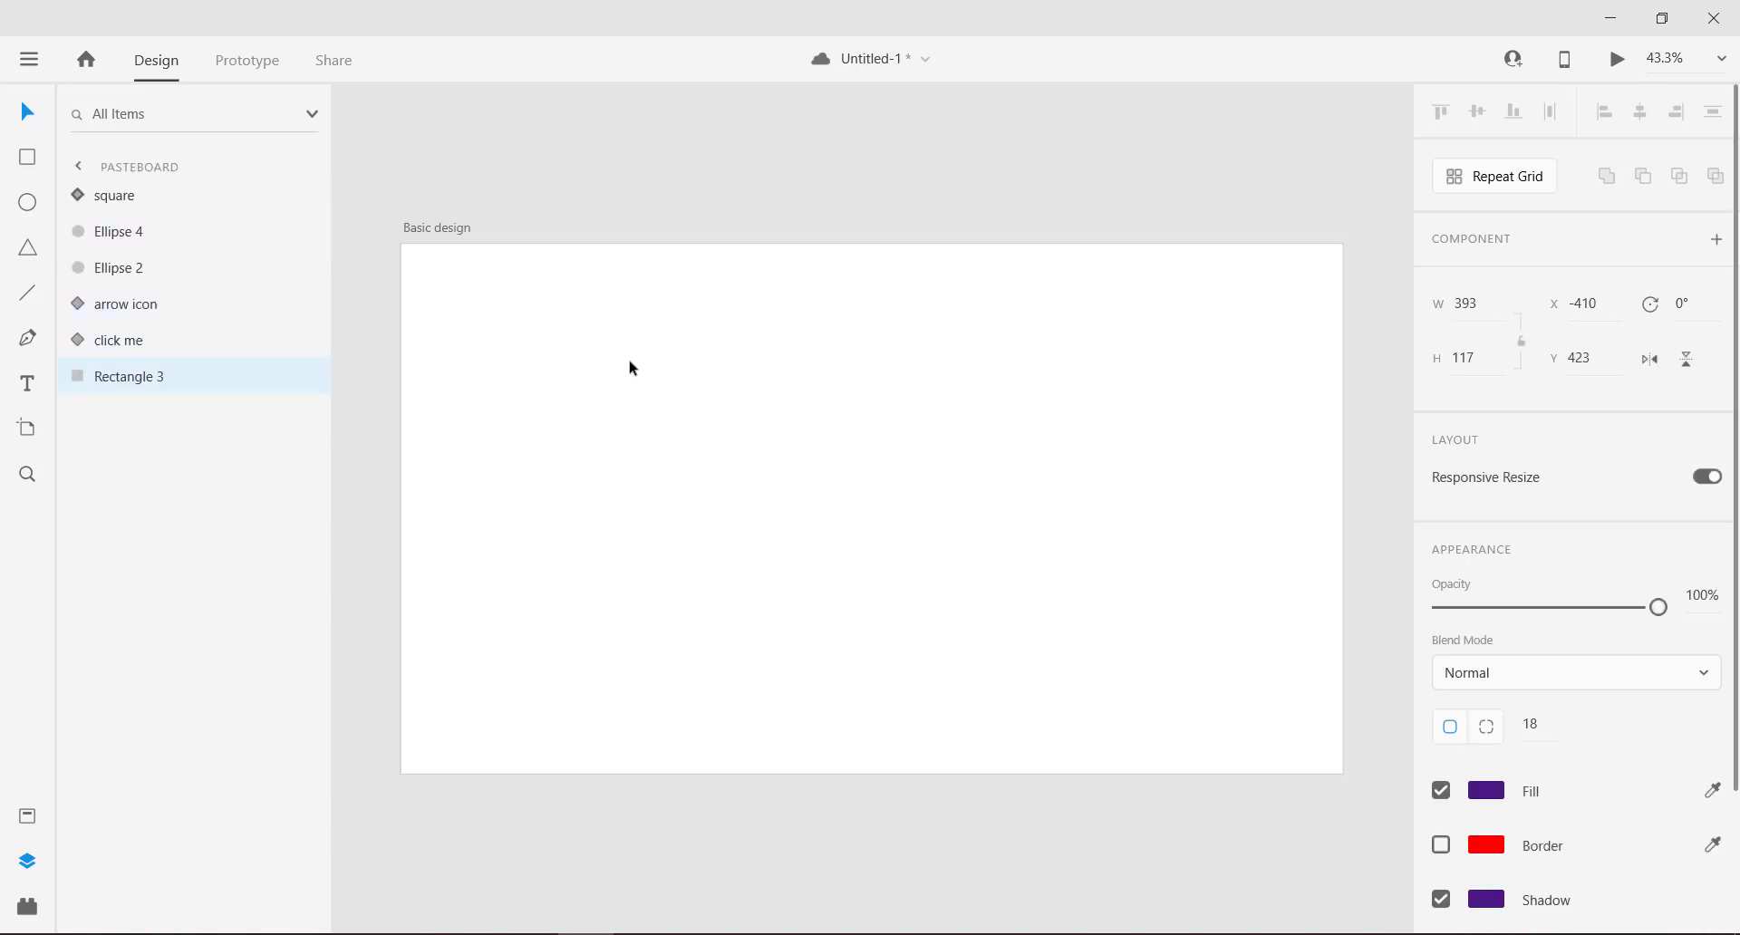
Step: Move the Basic design artboard up and slightly right, to X 188 and Y -227
{"action": "scroll", "coordinate": [630, 384], "scroll_direction": "down", "scroll_amount": 3}
{"action": "left_click_drag", "start_coordinate": [555, 377], "coordinate": [617, 334]}
{"action": "left_click_drag", "start_coordinate": [672, 617], "coordinate": [788, 640]}
{"action": "left_click_drag", "start_coordinate": [766, 621], "coordinate": [998, 855]}
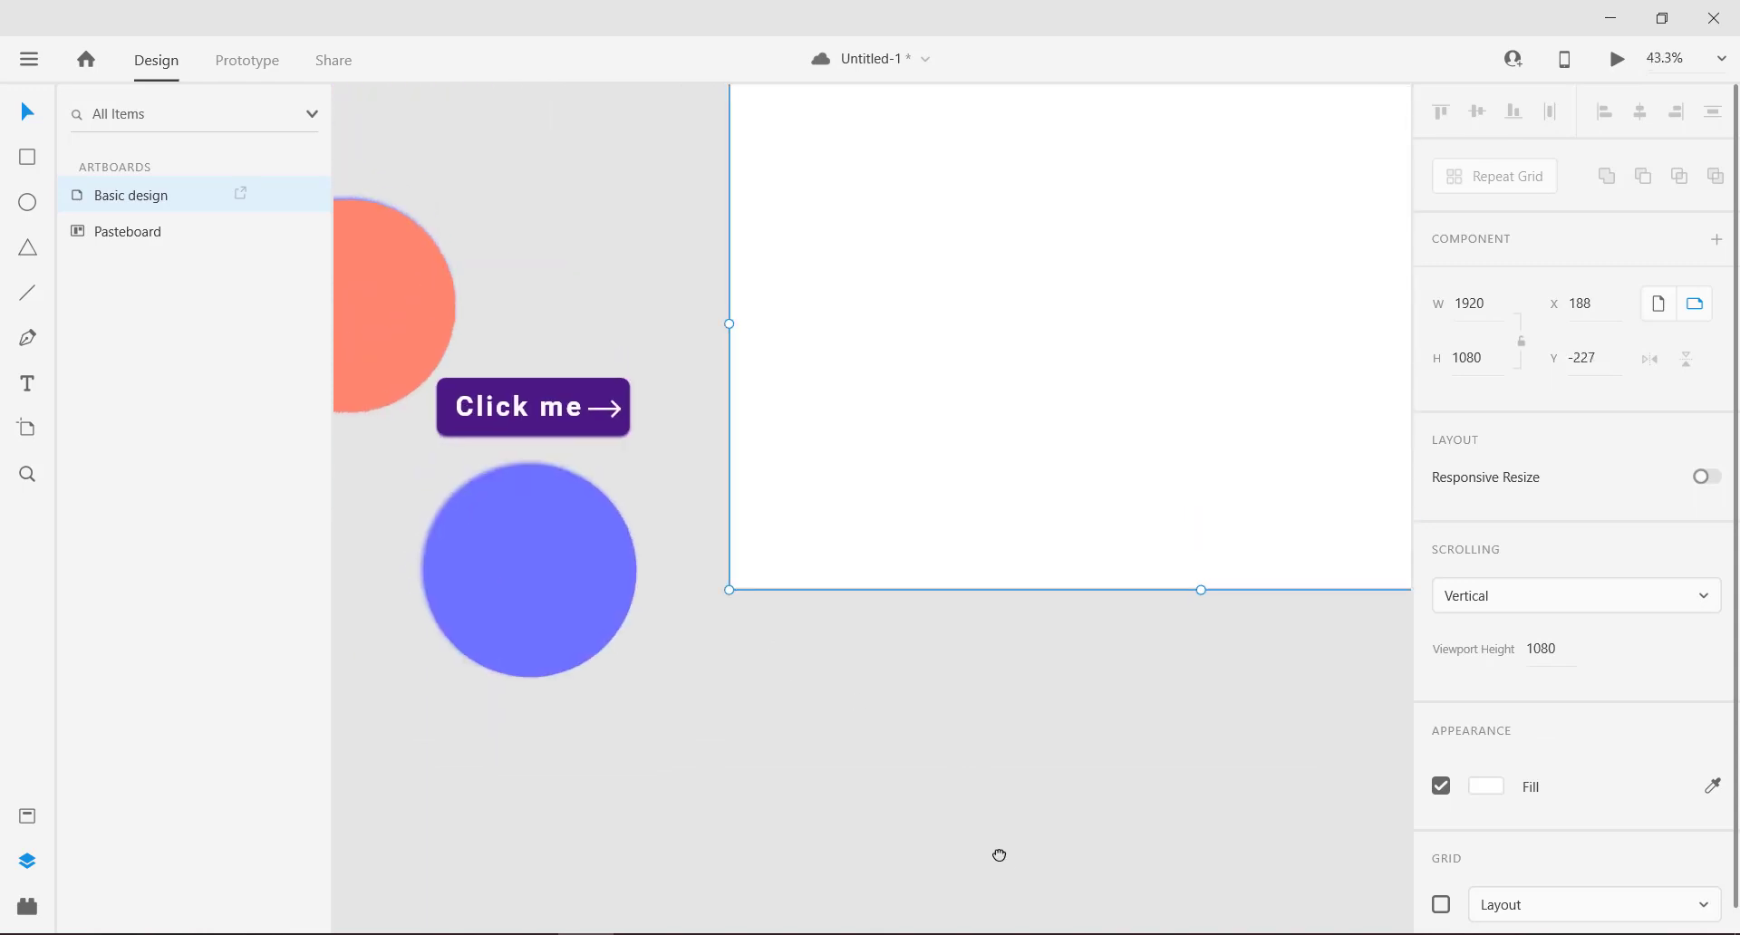
{"action": "scroll", "coordinate": [982, 792], "scroll_direction": "down", "scroll_amount": 3}
{"action": "scroll", "coordinate": [915, 725], "scroll_direction": "up", "scroll_amount": 1}
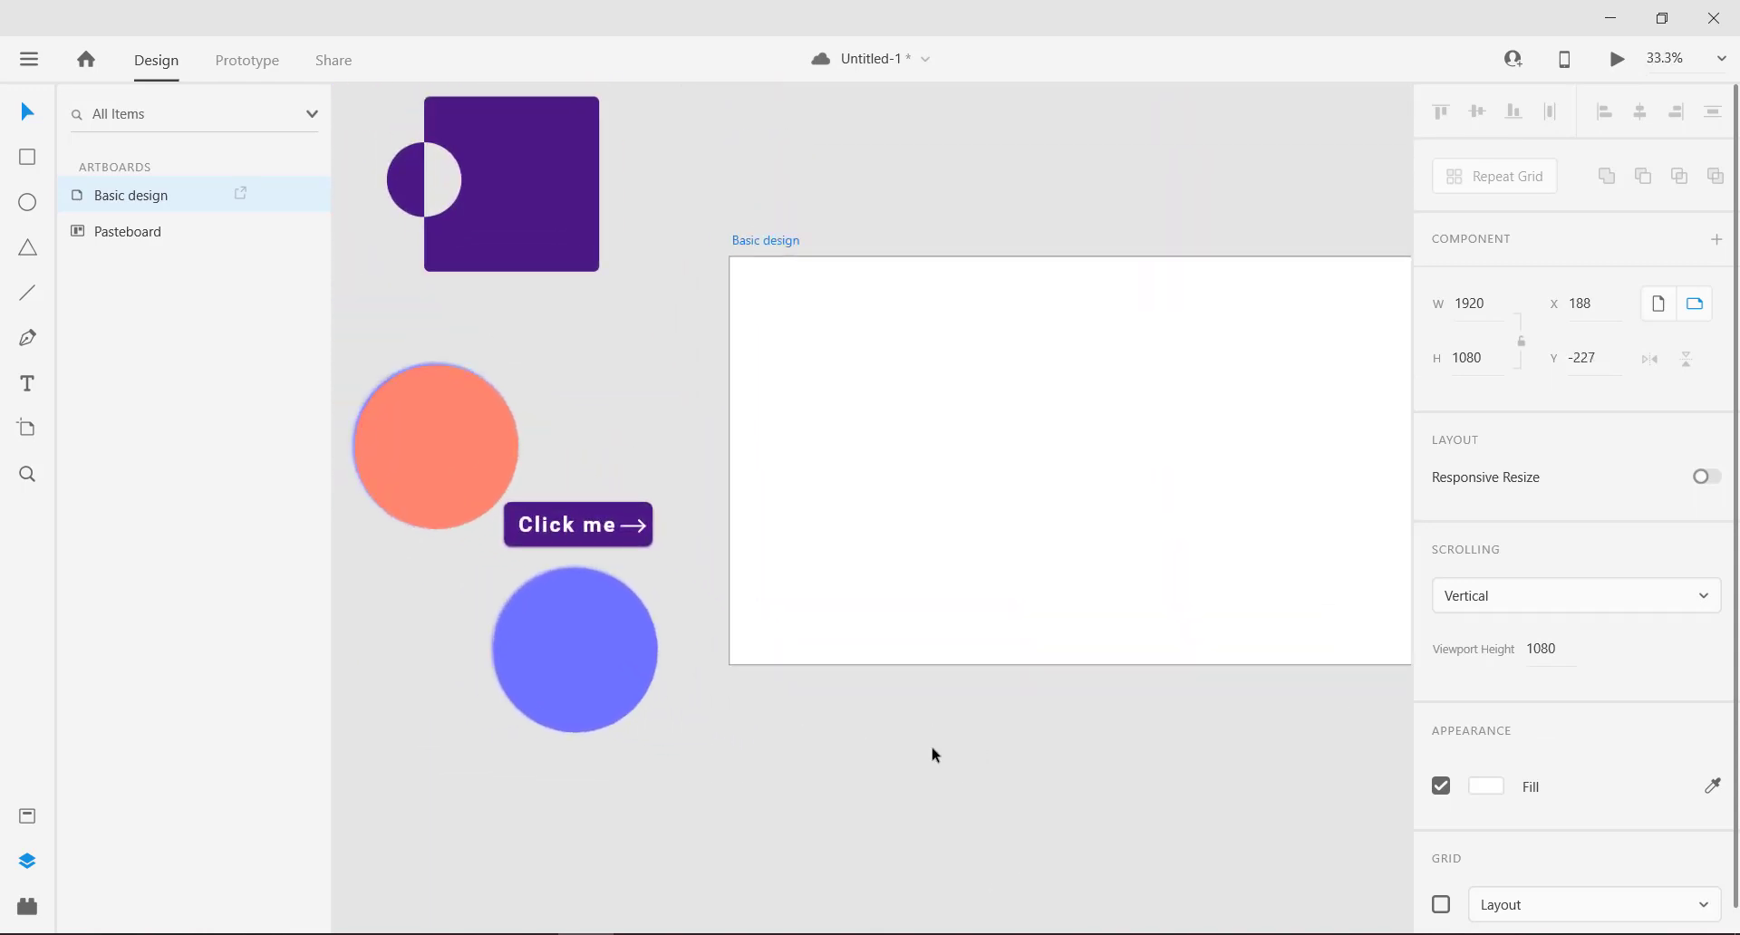
Step: Show the installed plugins, open the plugin marketplace and look through its featured and essential plugins
{"action": "left_click", "coordinate": [931, 769]}
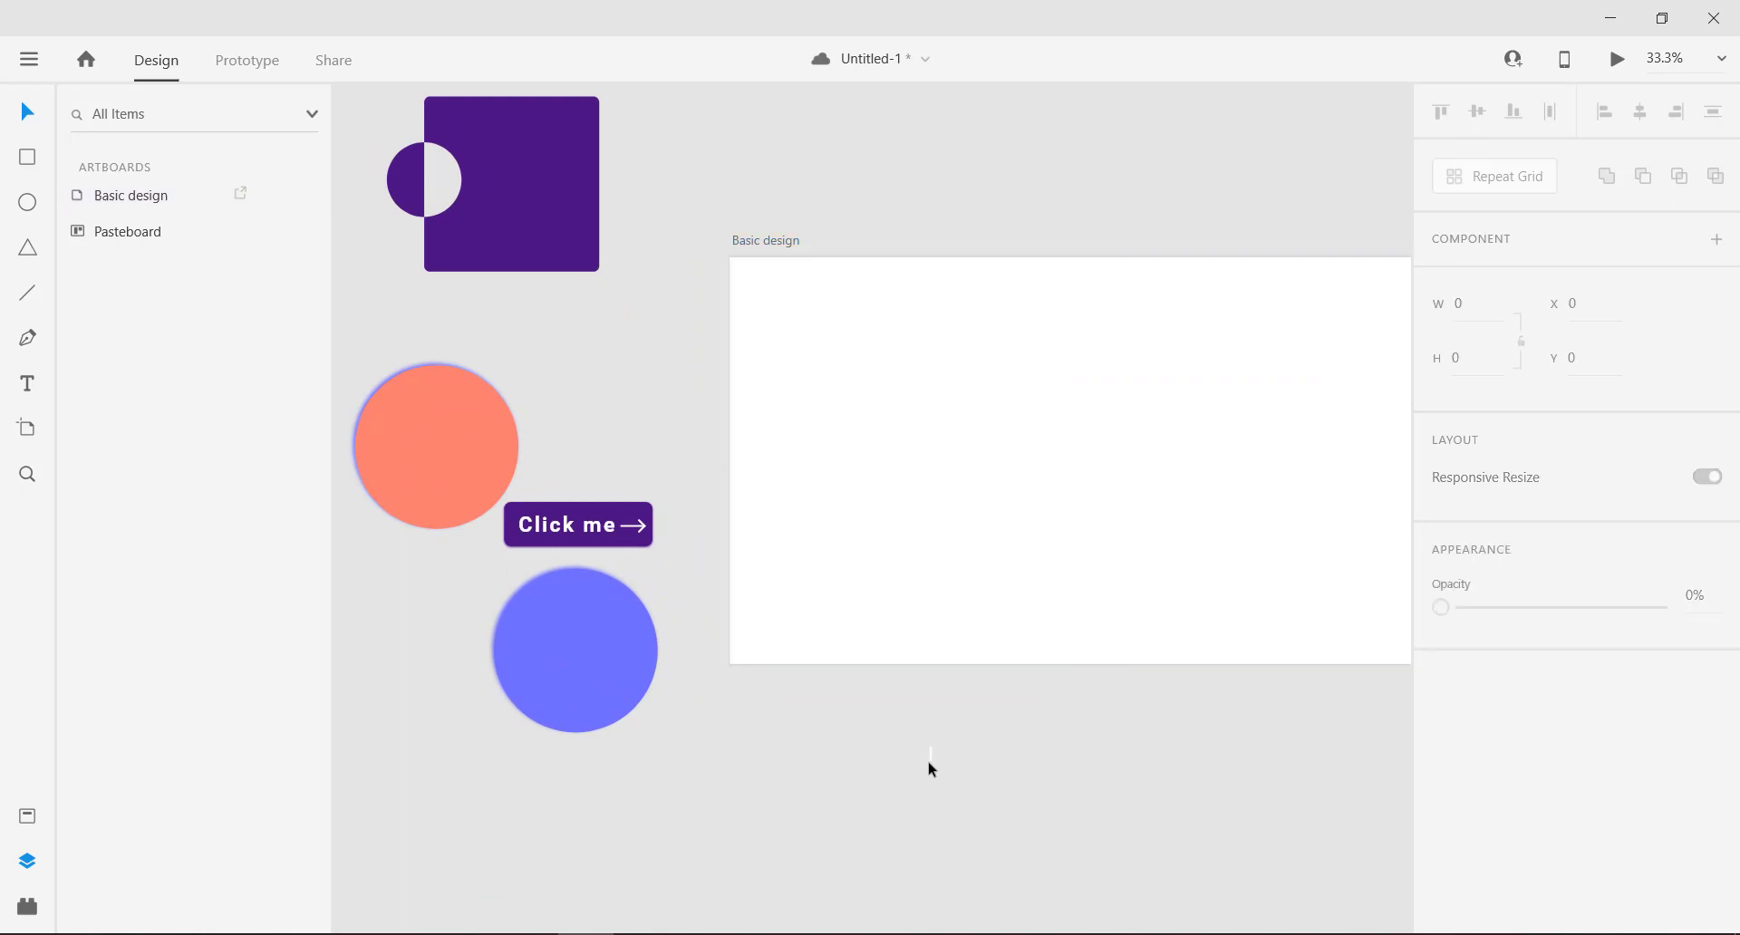
{"action": "left_click", "coordinate": [27, 908]}
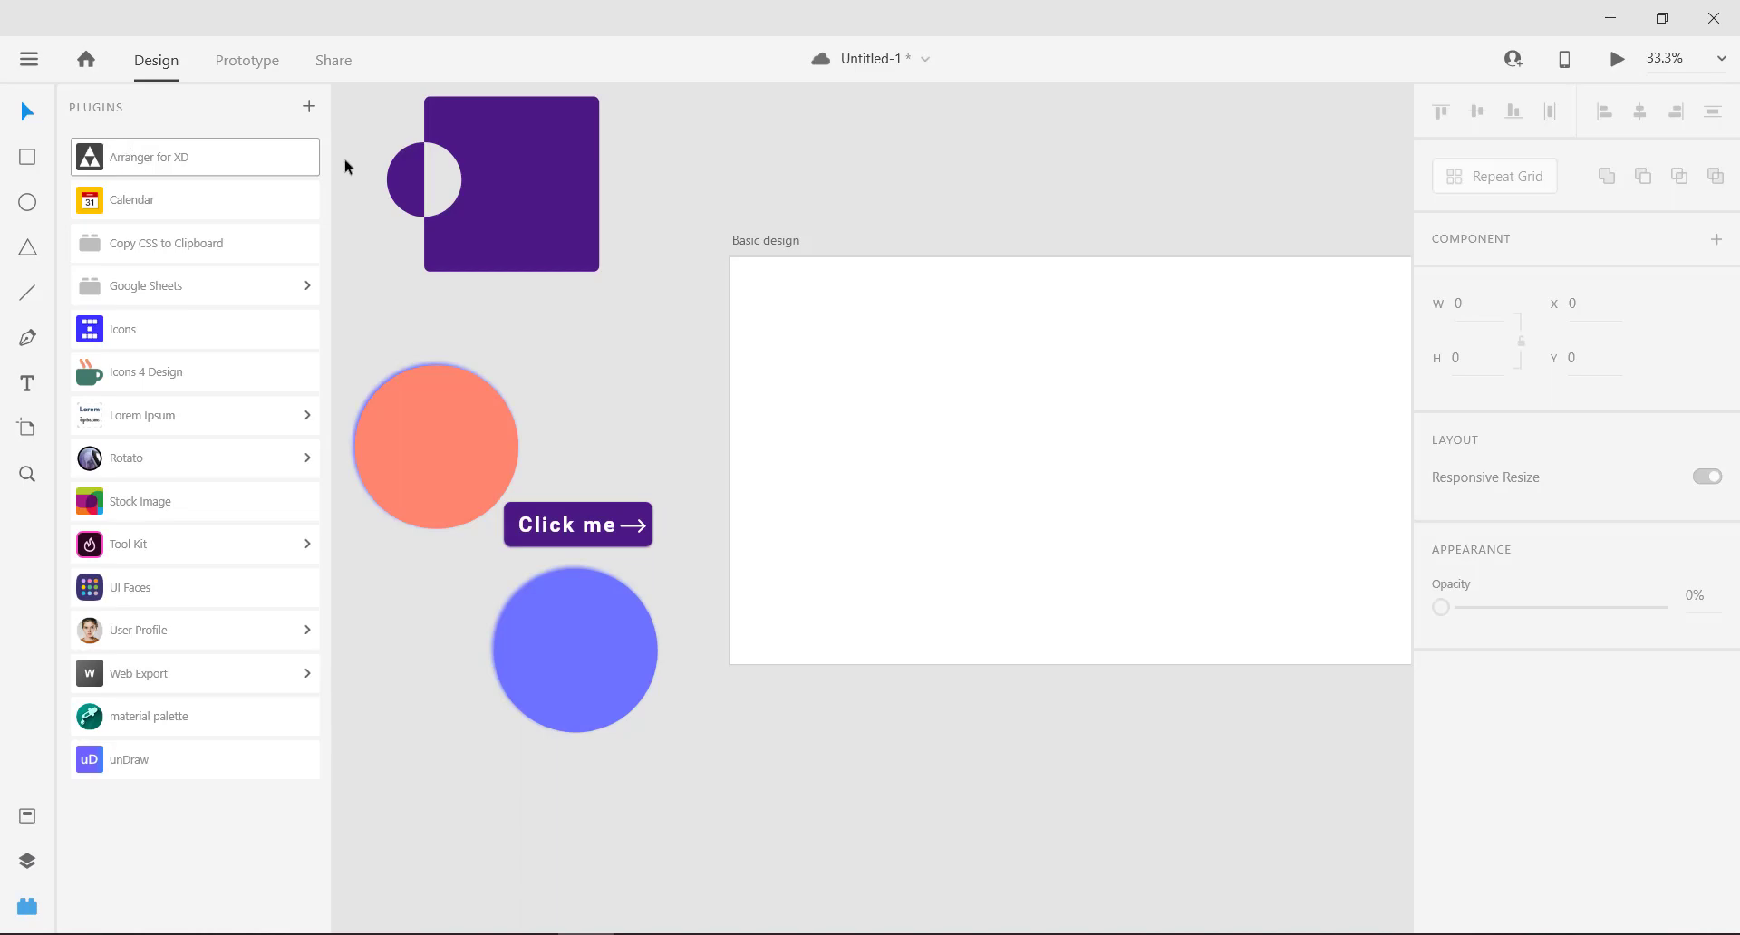
{"action": "left_click", "coordinate": [310, 109]}
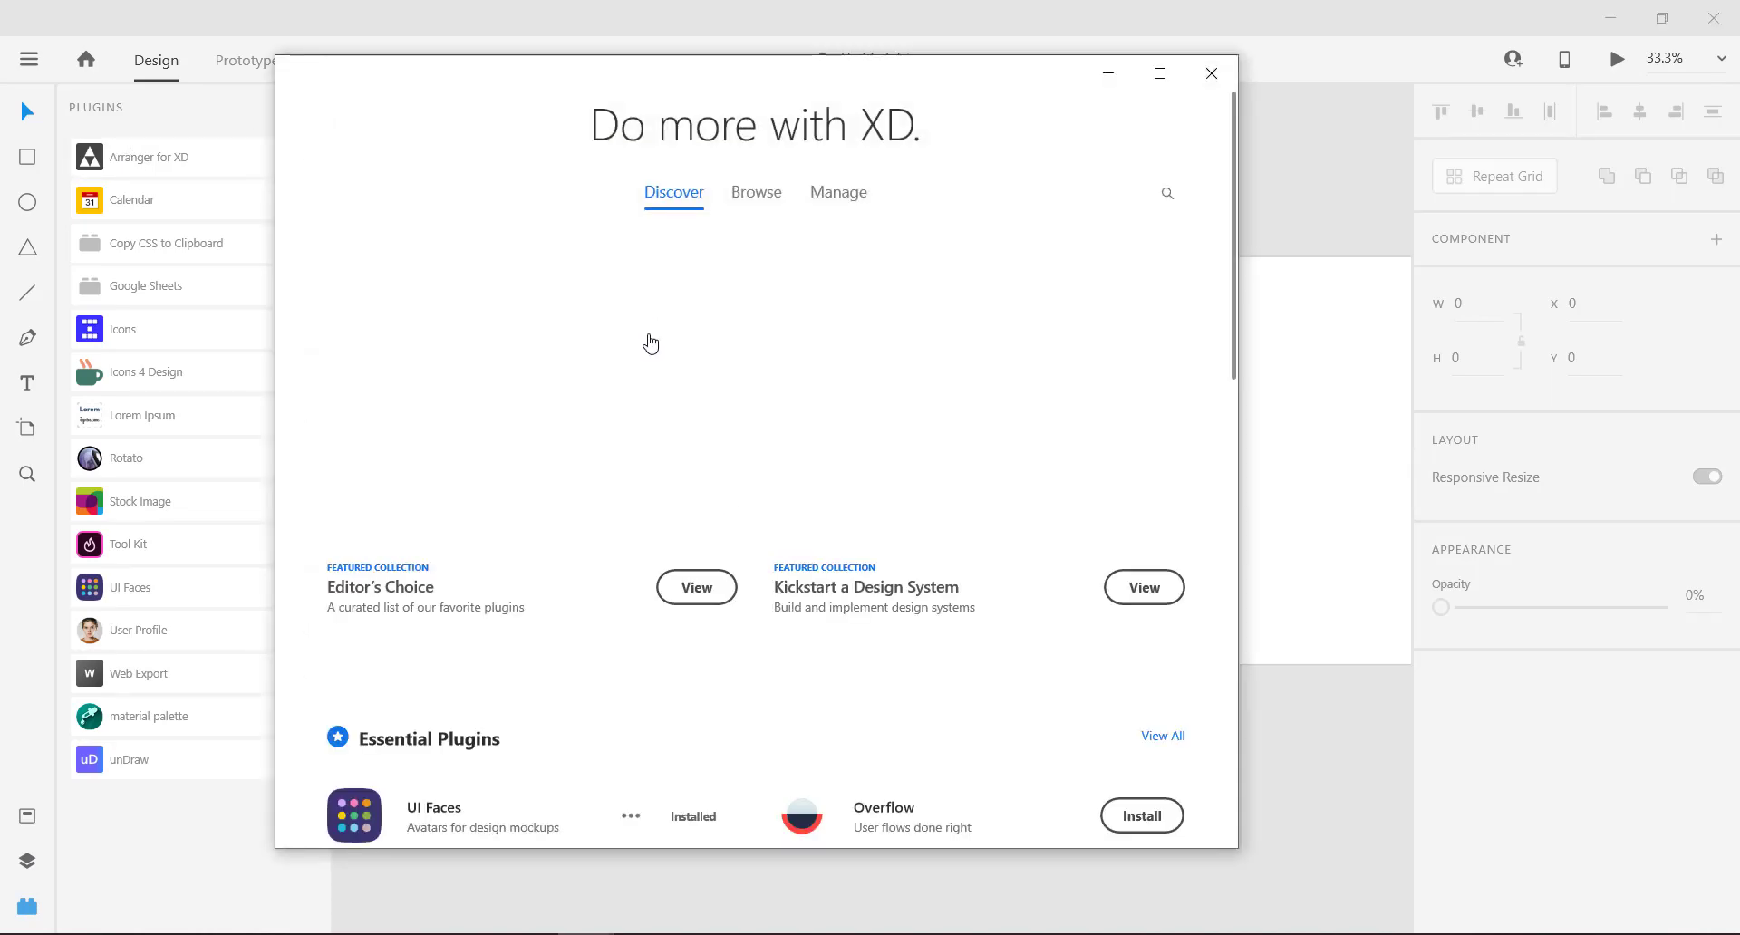
{"action": "scroll", "coordinate": [650, 349], "scroll_direction": "down", "scroll_amount": 5}
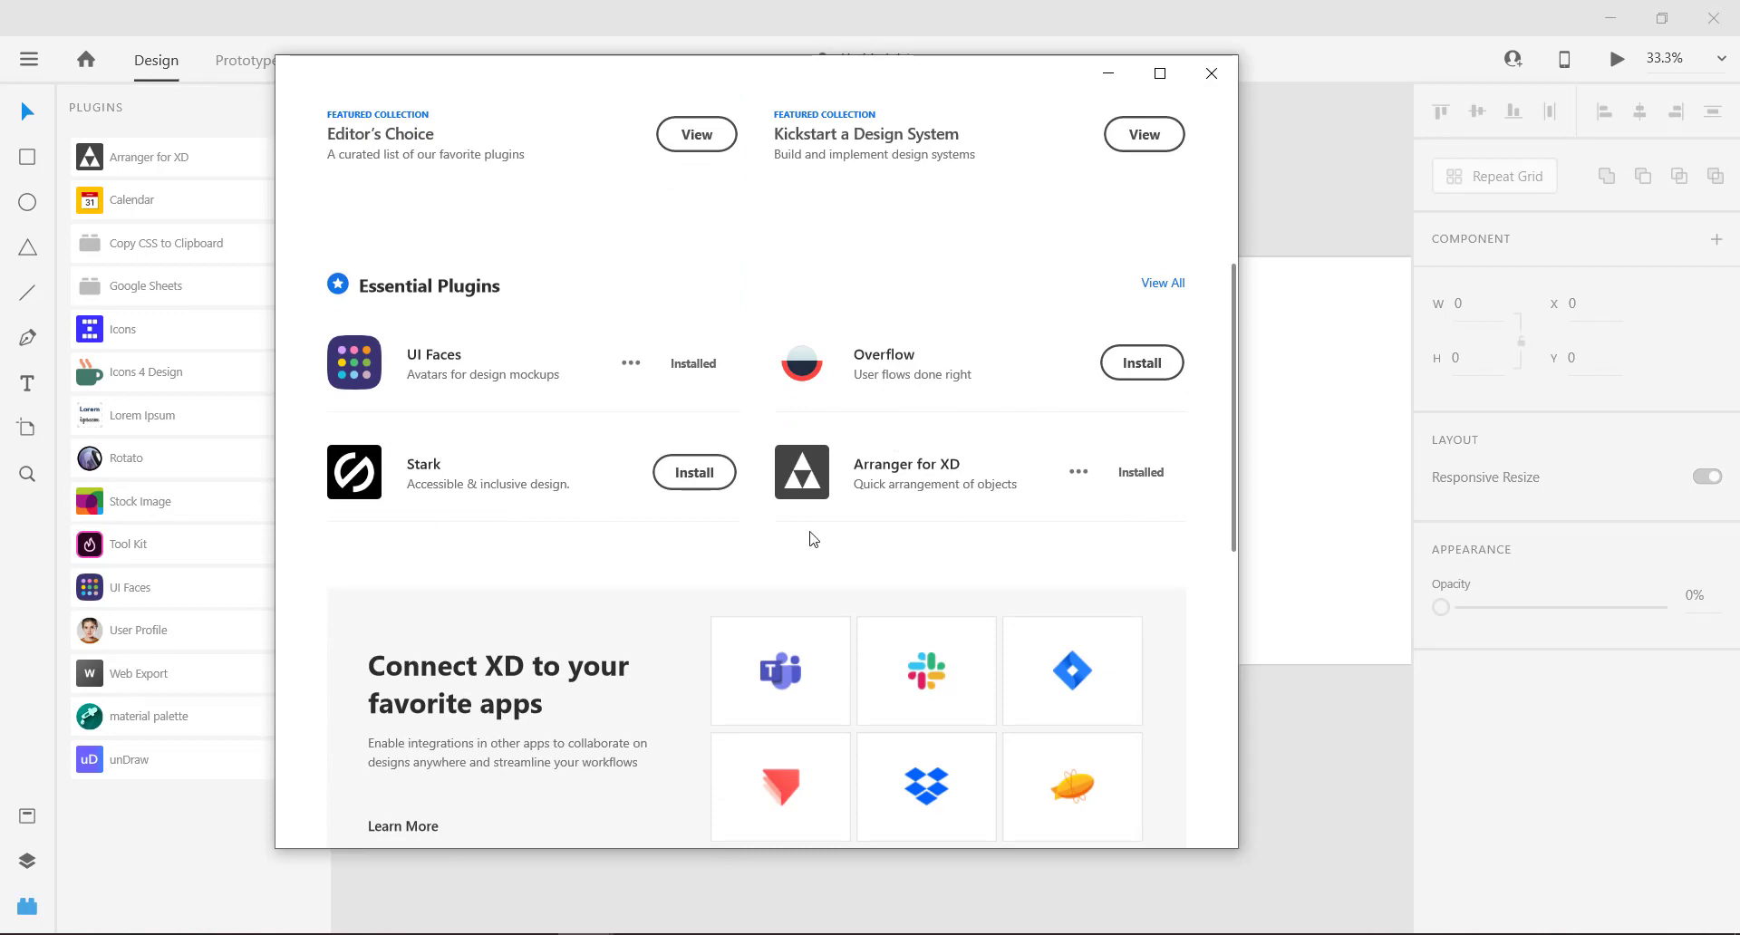
{"action": "scroll", "coordinate": [1041, 438], "scroll_direction": "down", "scroll_amount": 3}
{"action": "scroll", "coordinate": [734, 303], "scroll_direction": "up", "scroll_amount": 8}
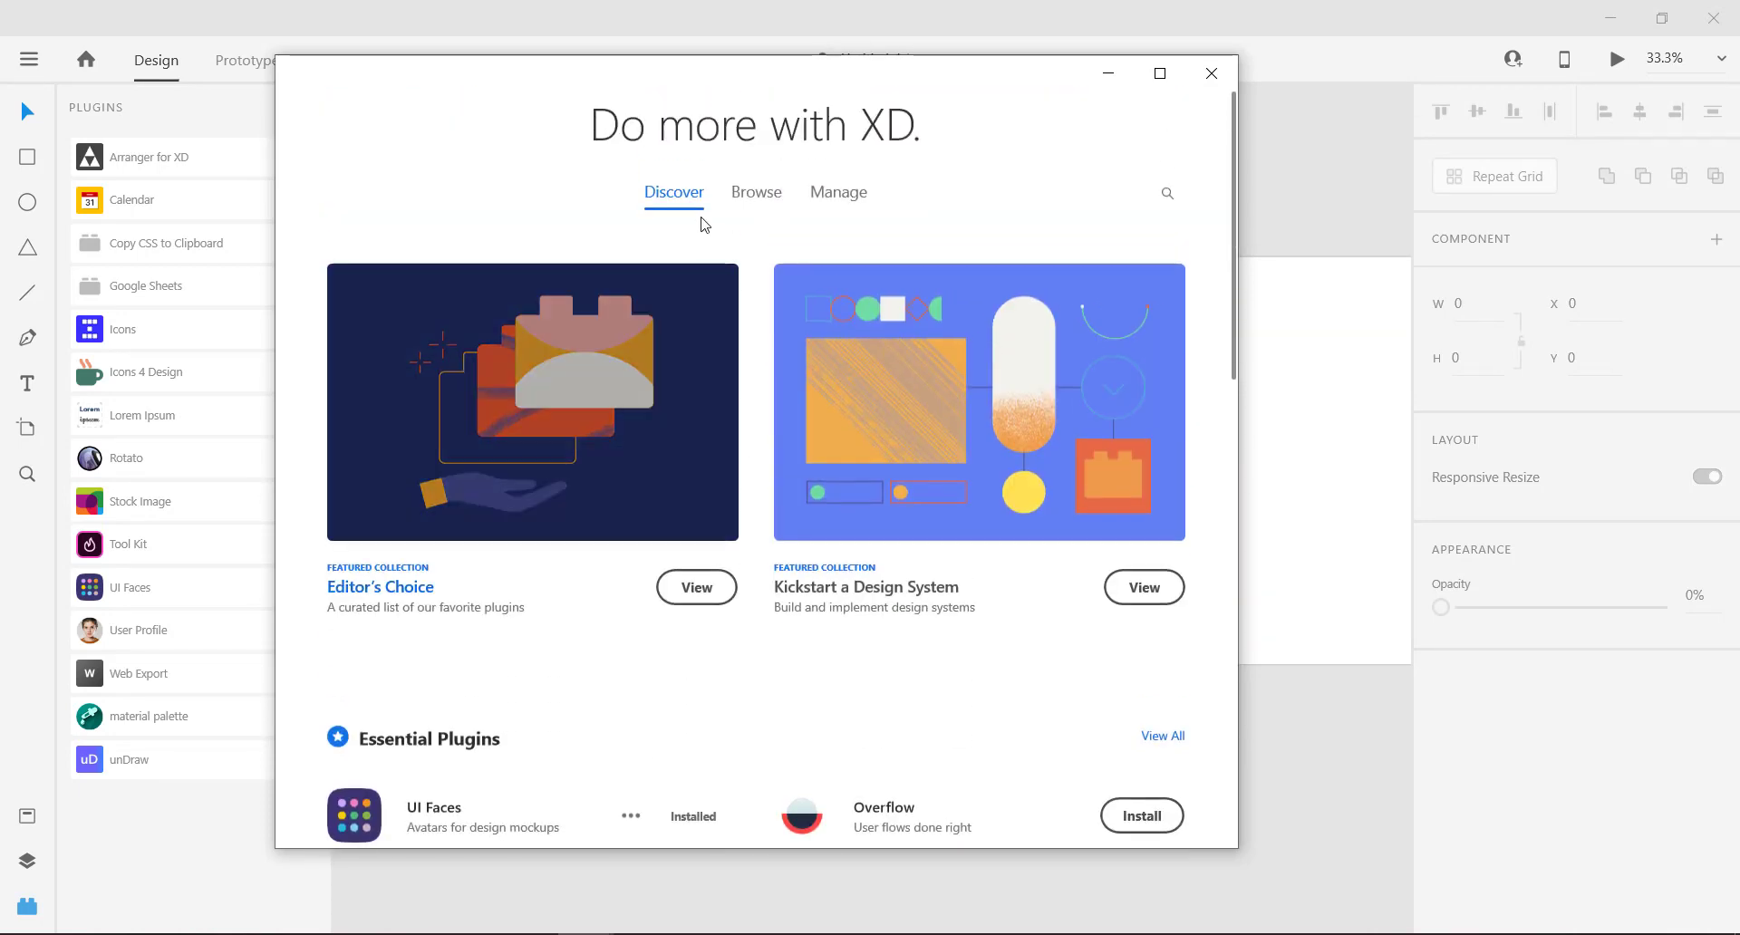
Step: Browse the full plugin catalogue and install the Wireframer plugin
{"action": "left_click", "coordinate": [745, 212]}
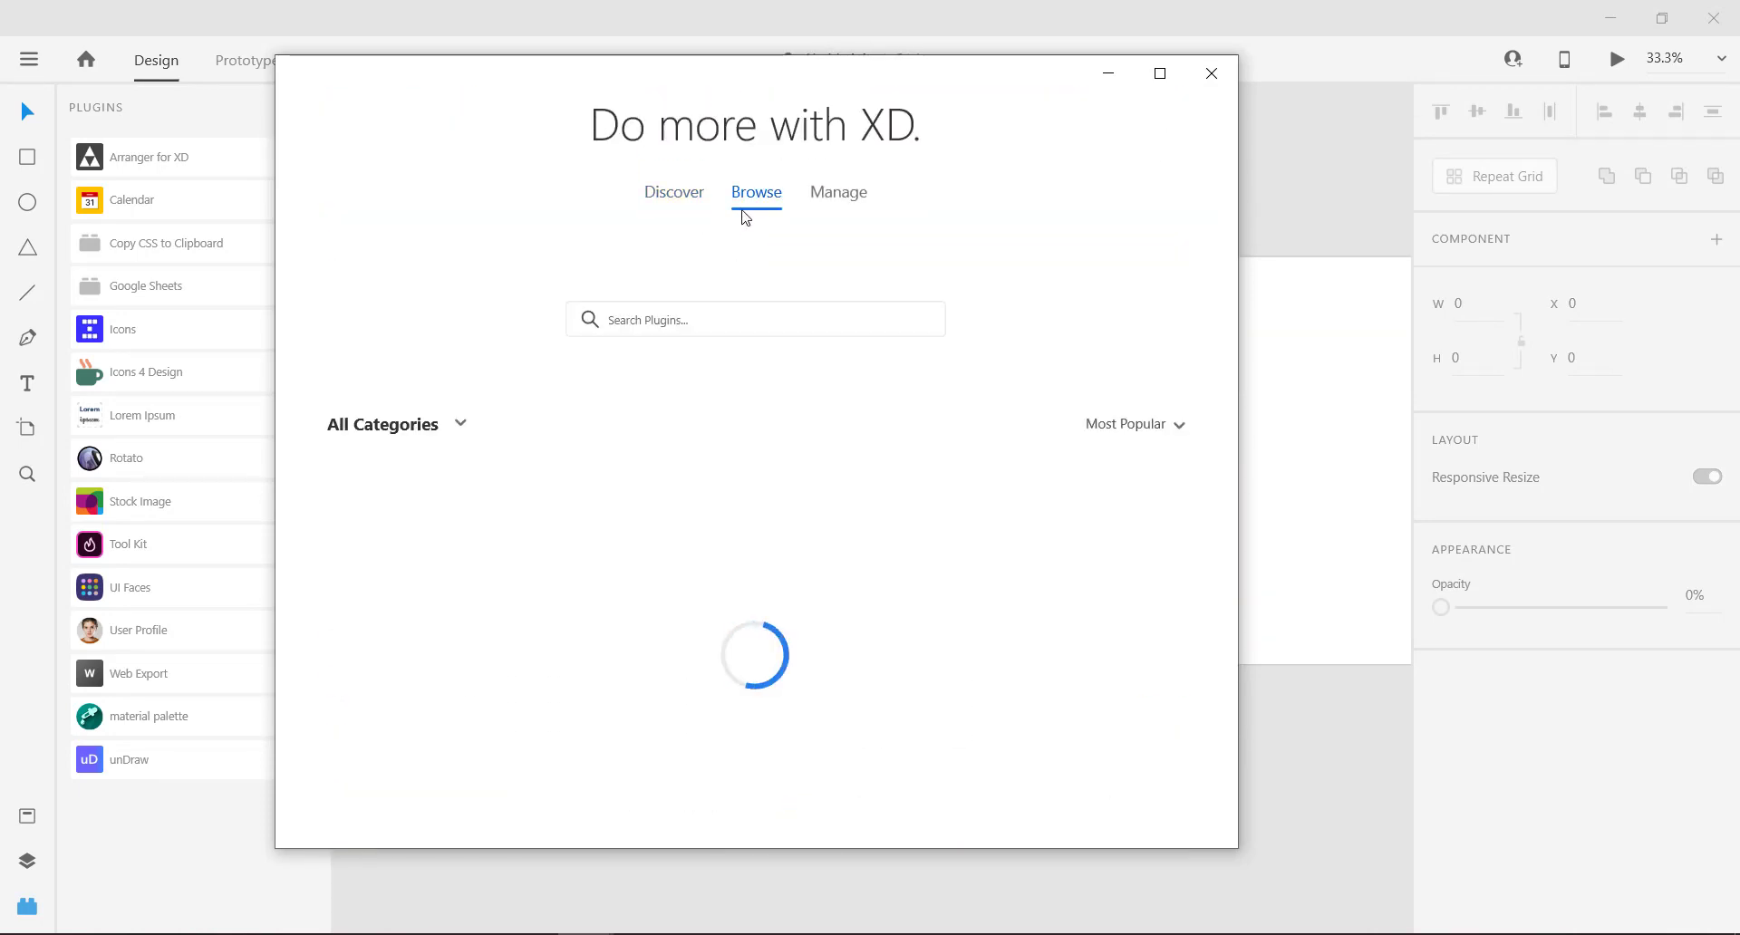
{"action": "scroll", "coordinate": [703, 376], "scroll_direction": "down", "scroll_amount": 6}
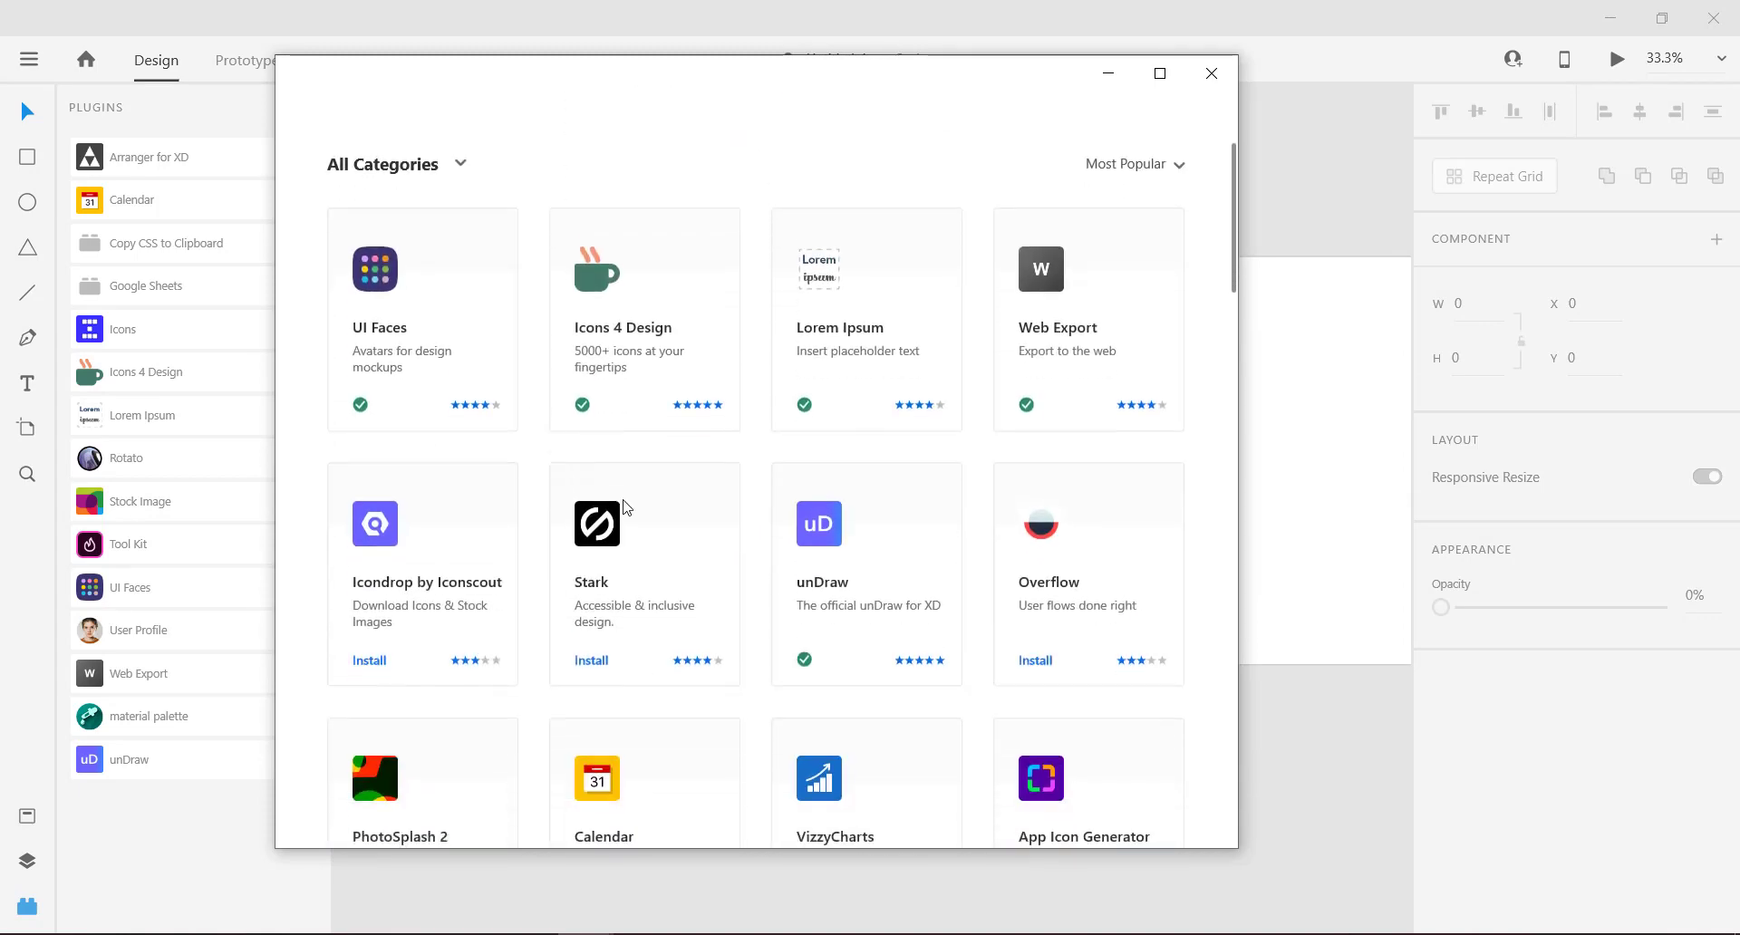
{"action": "scroll", "coordinate": [607, 475], "scroll_direction": "down", "scroll_amount": 5}
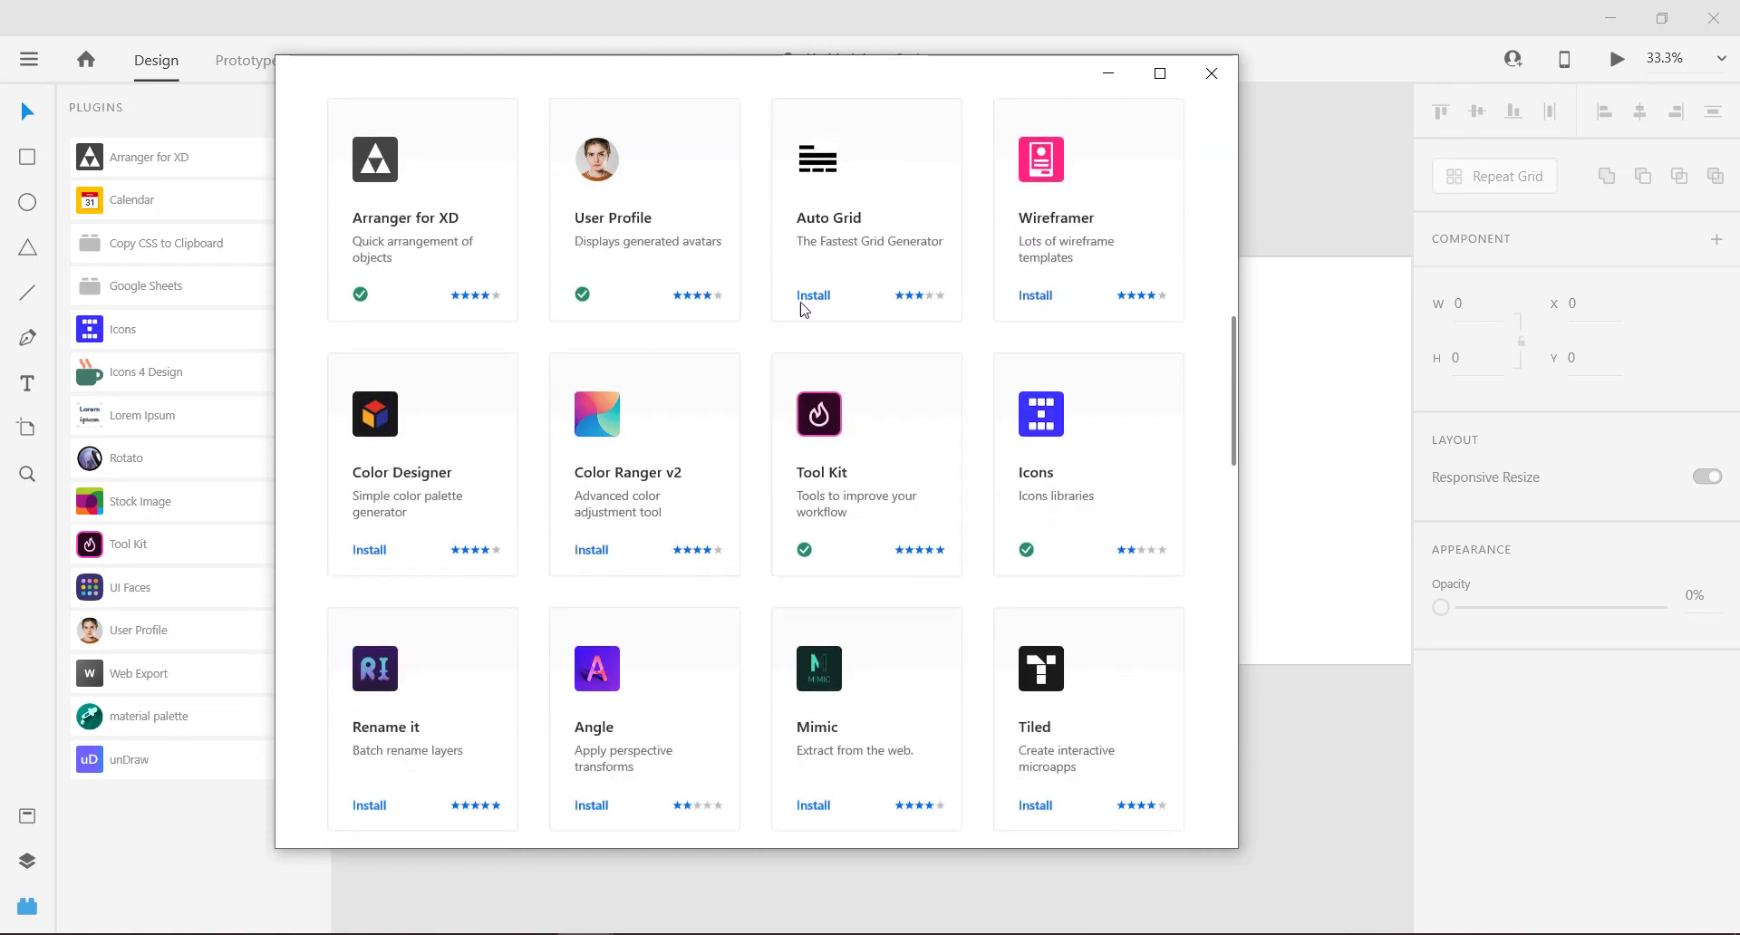
{"action": "left_click", "coordinate": [1039, 297]}
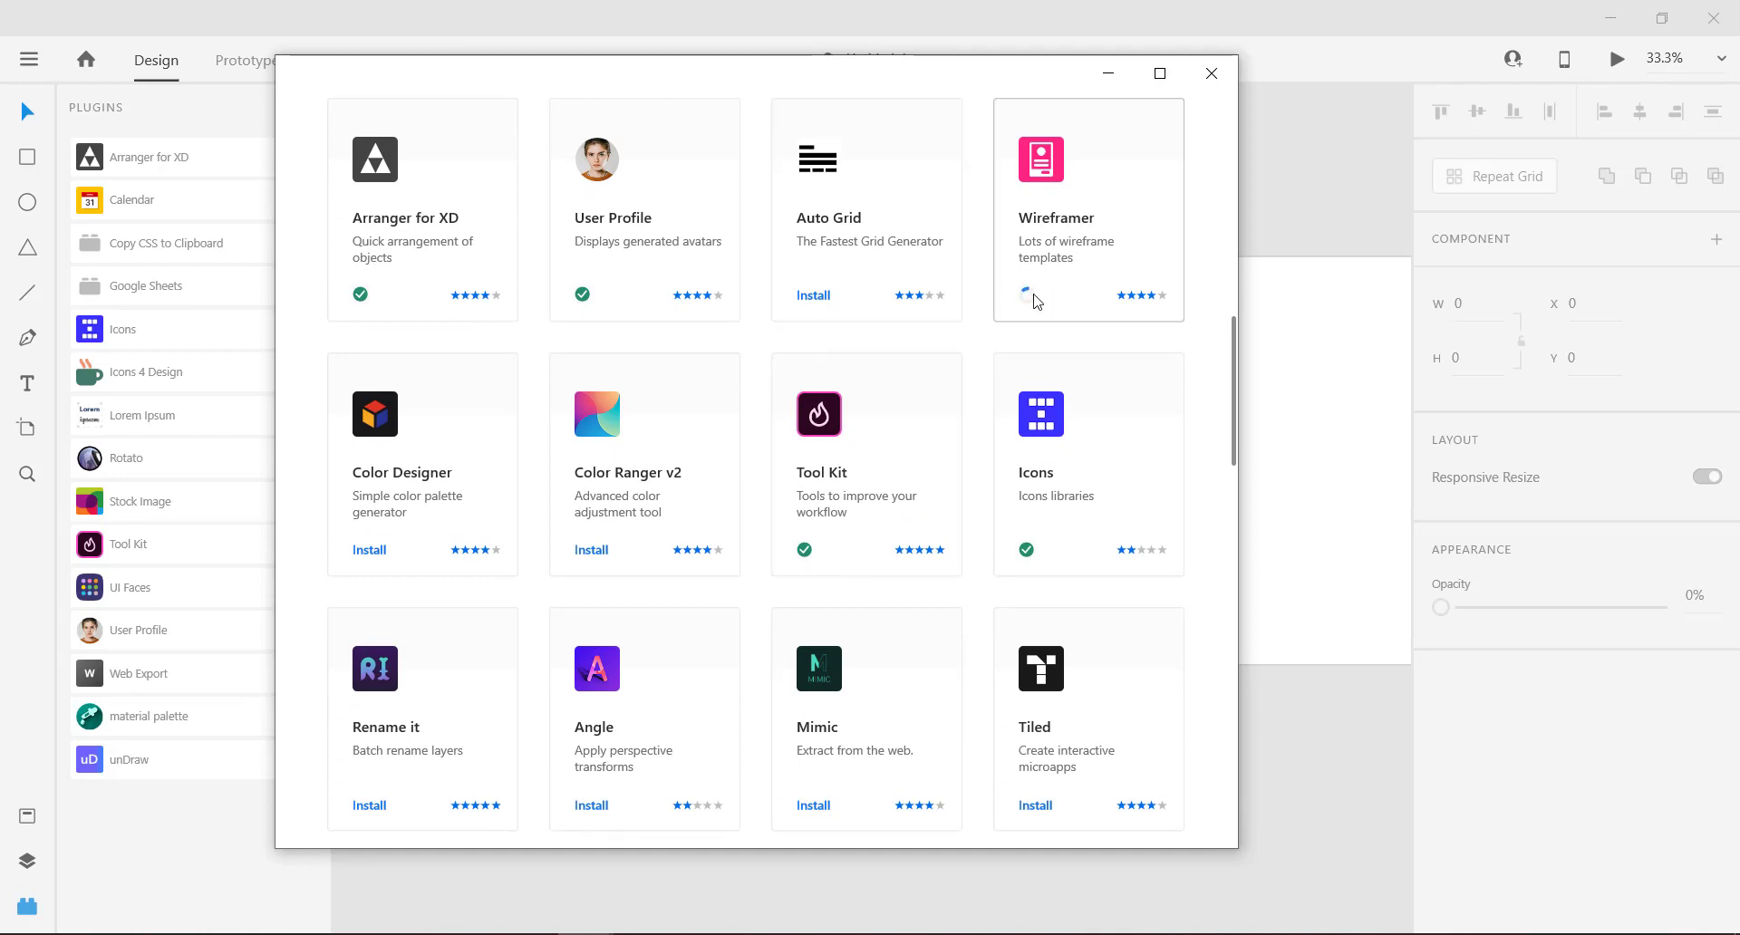
Step: Search the plugin catalogue for "icon", close it and look at the installed Icons 4 Design plugin
{"action": "scroll", "coordinate": [997, 272], "scroll_direction": "up", "scroll_amount": 6}
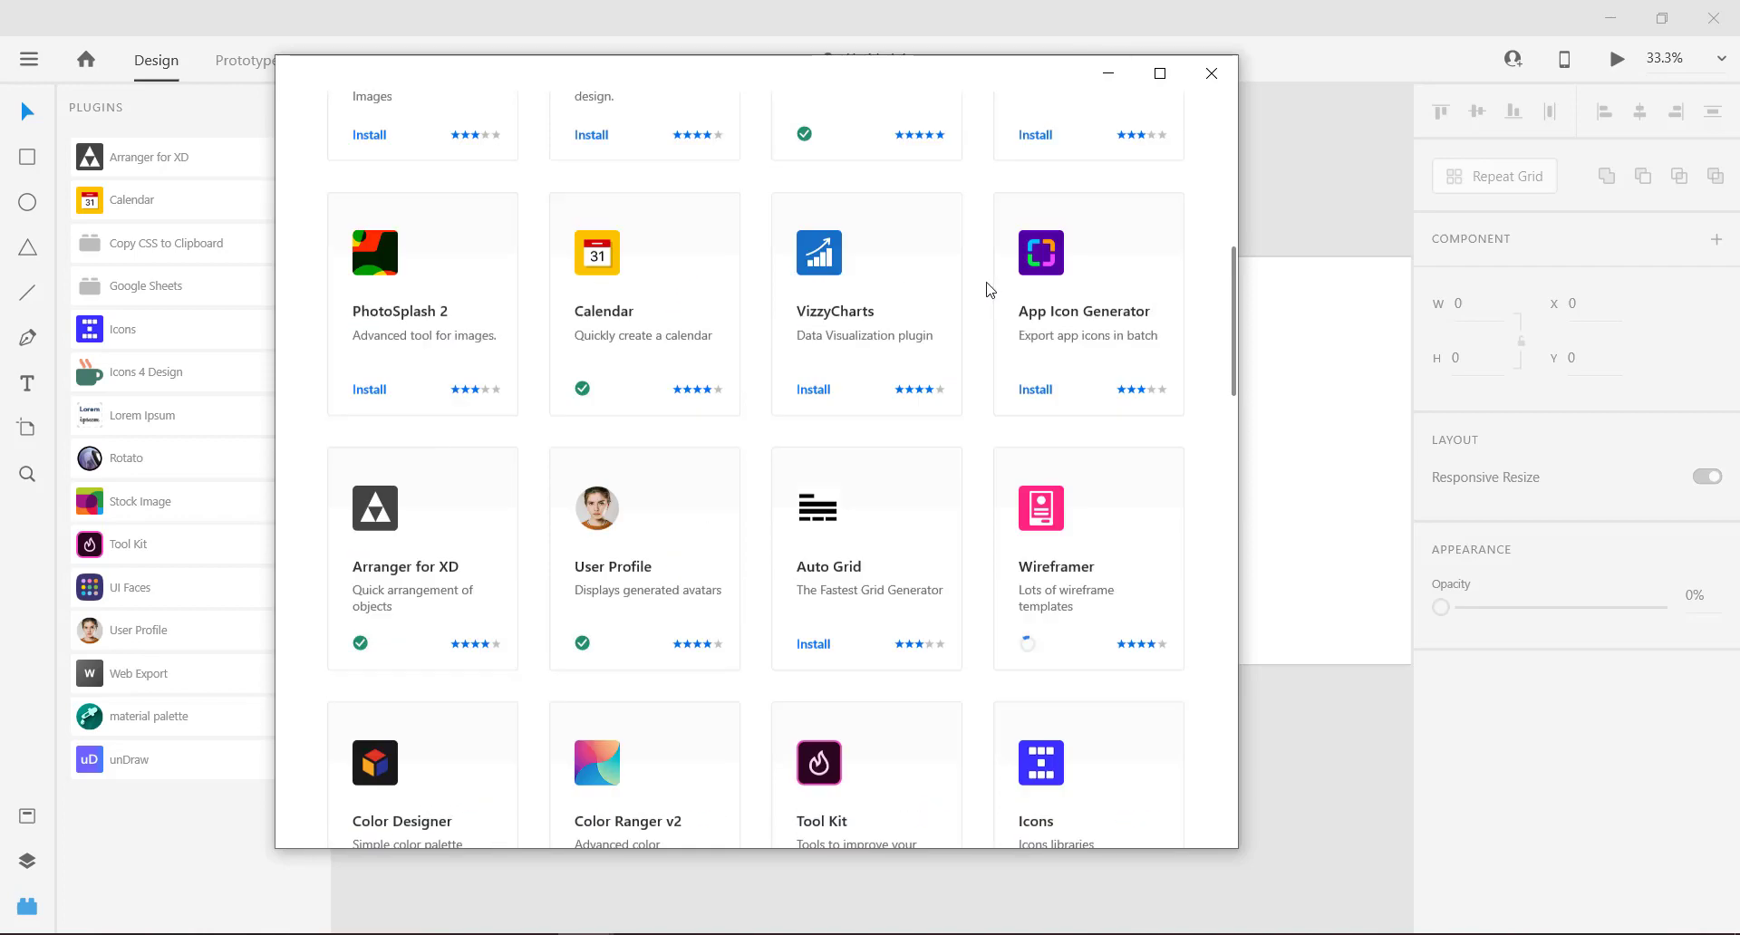
{"action": "left_click", "coordinate": [769, 318]}
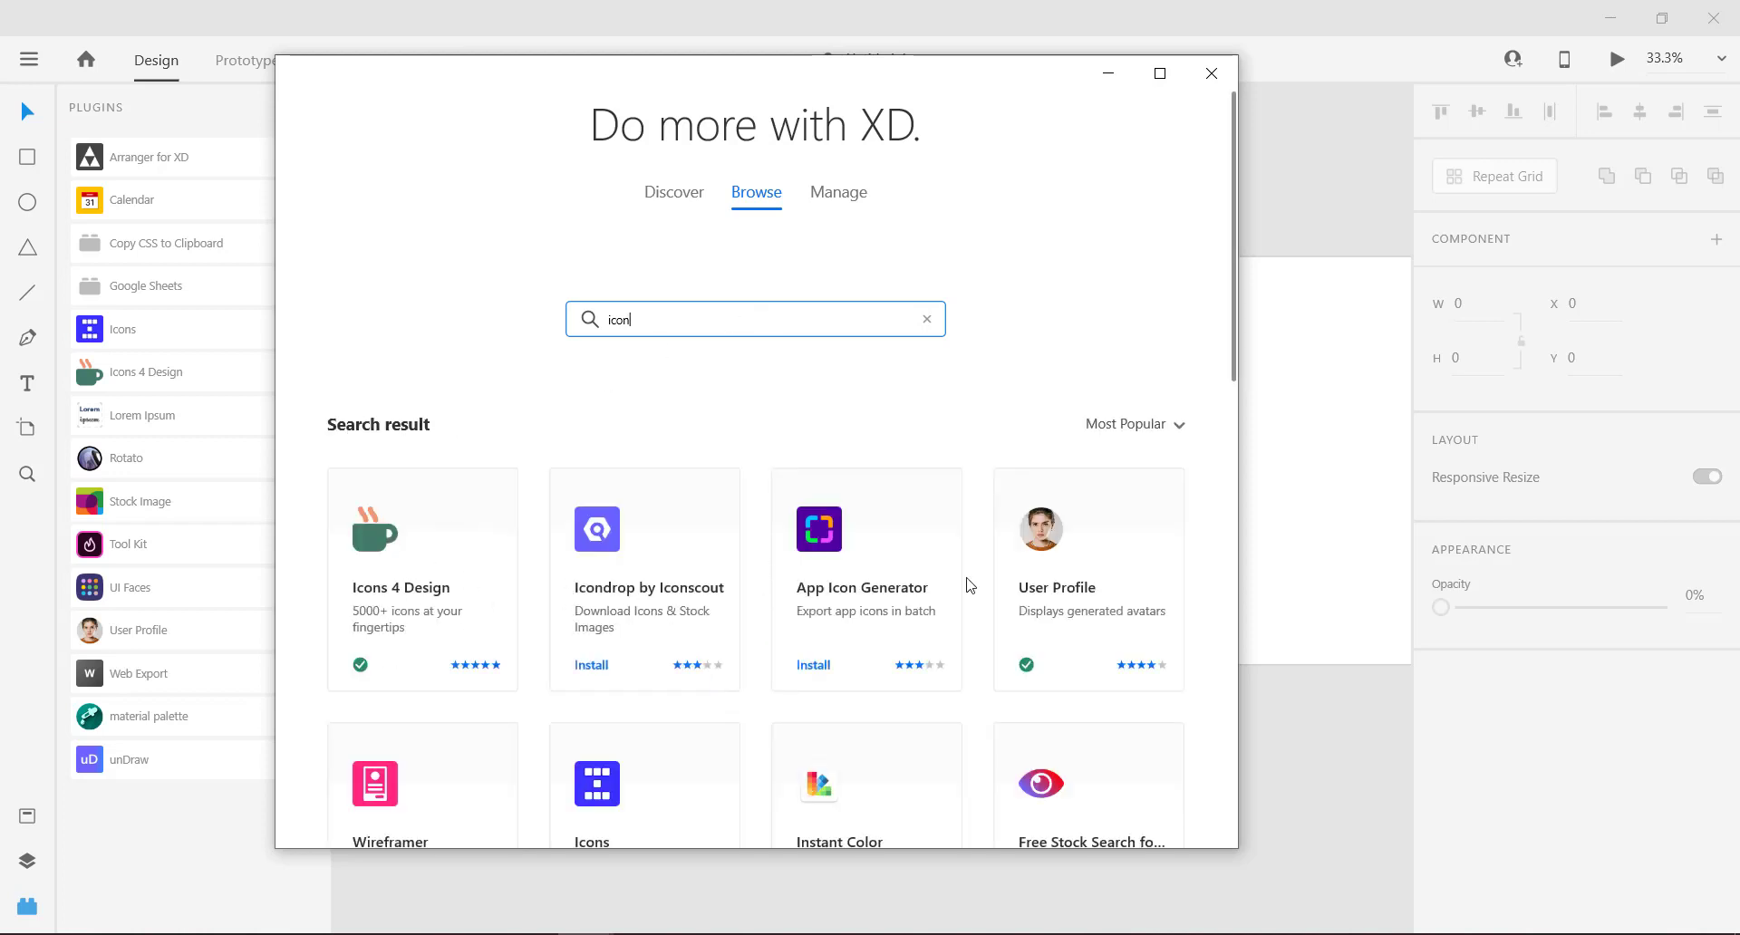
{"action": "left_click", "coordinate": [1201, 95]}
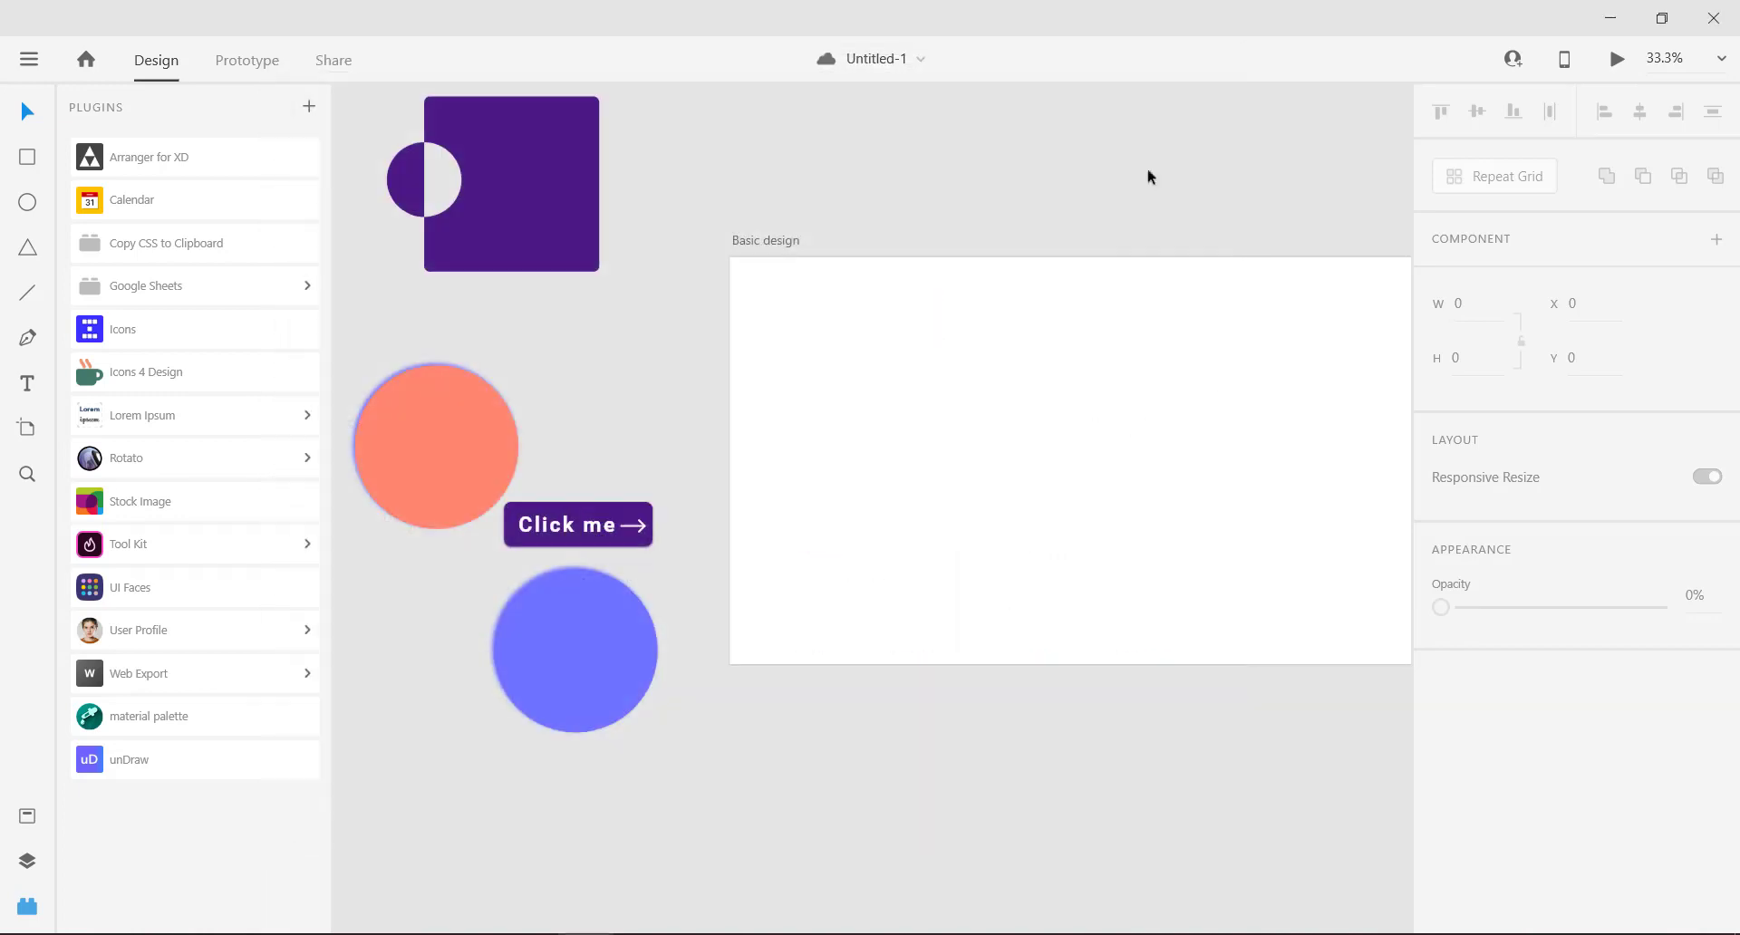
{"action": "left_click", "coordinate": [163, 376]}
{"action": "left_click", "coordinate": [73, 108]}
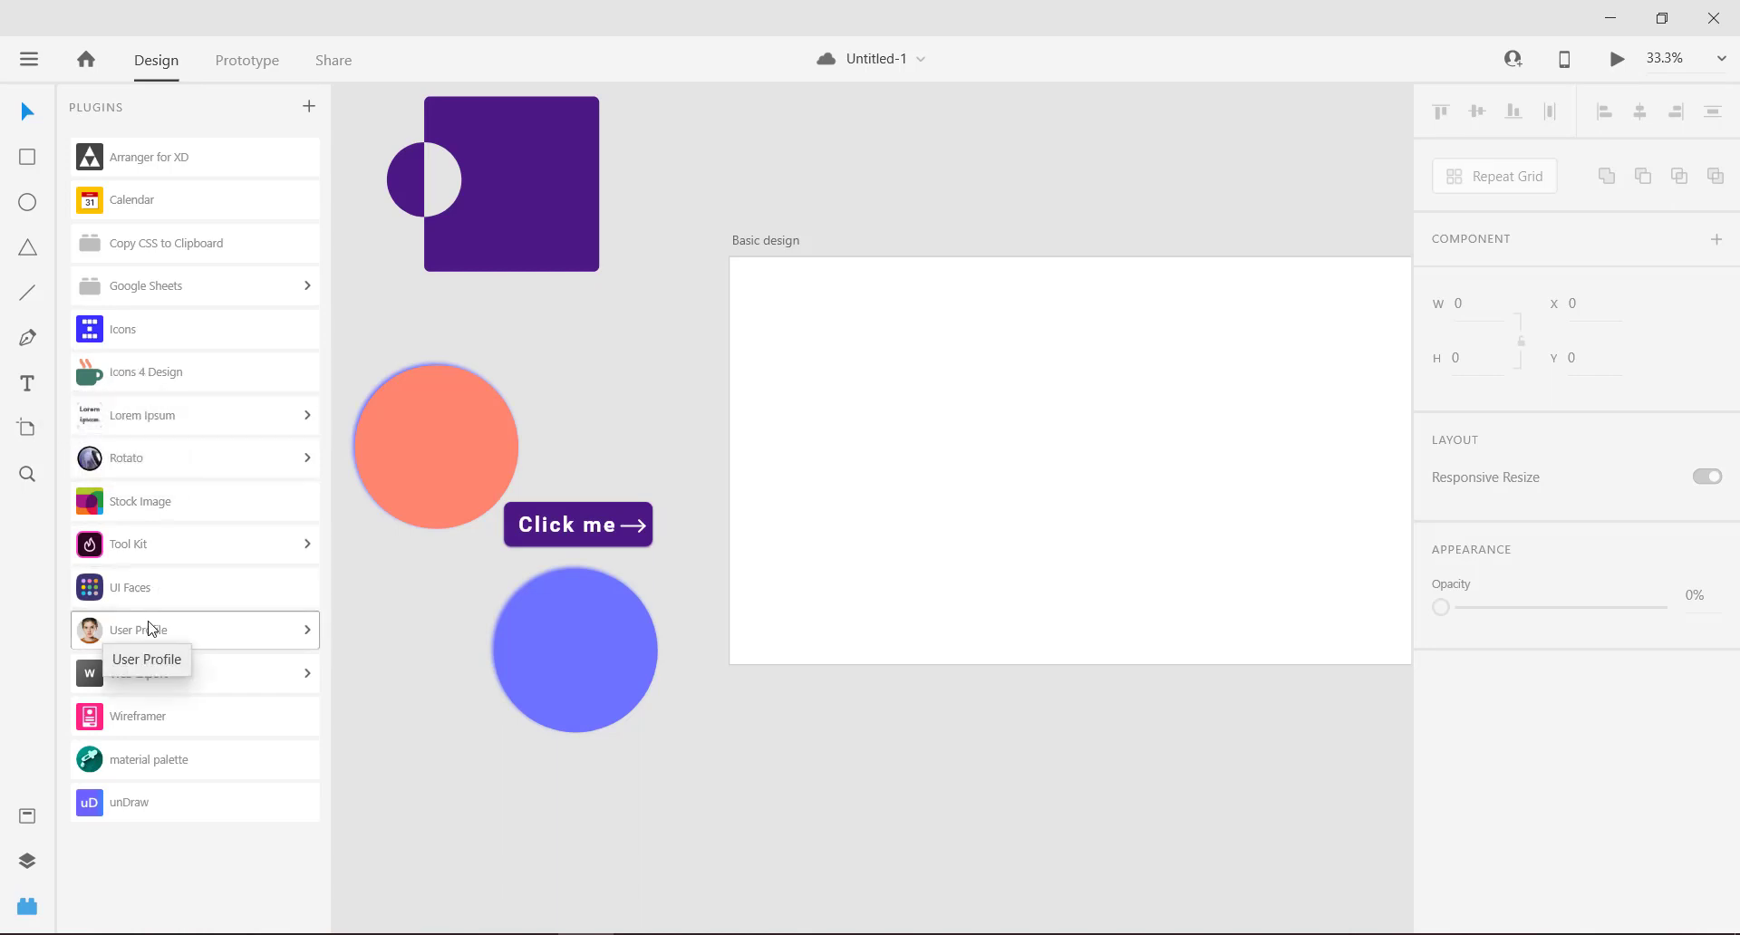
Step: Draw a circle about 154 px wide and a larger circle beside it on the Basic design artboard
{"action": "left_click", "coordinate": [37, 211]}
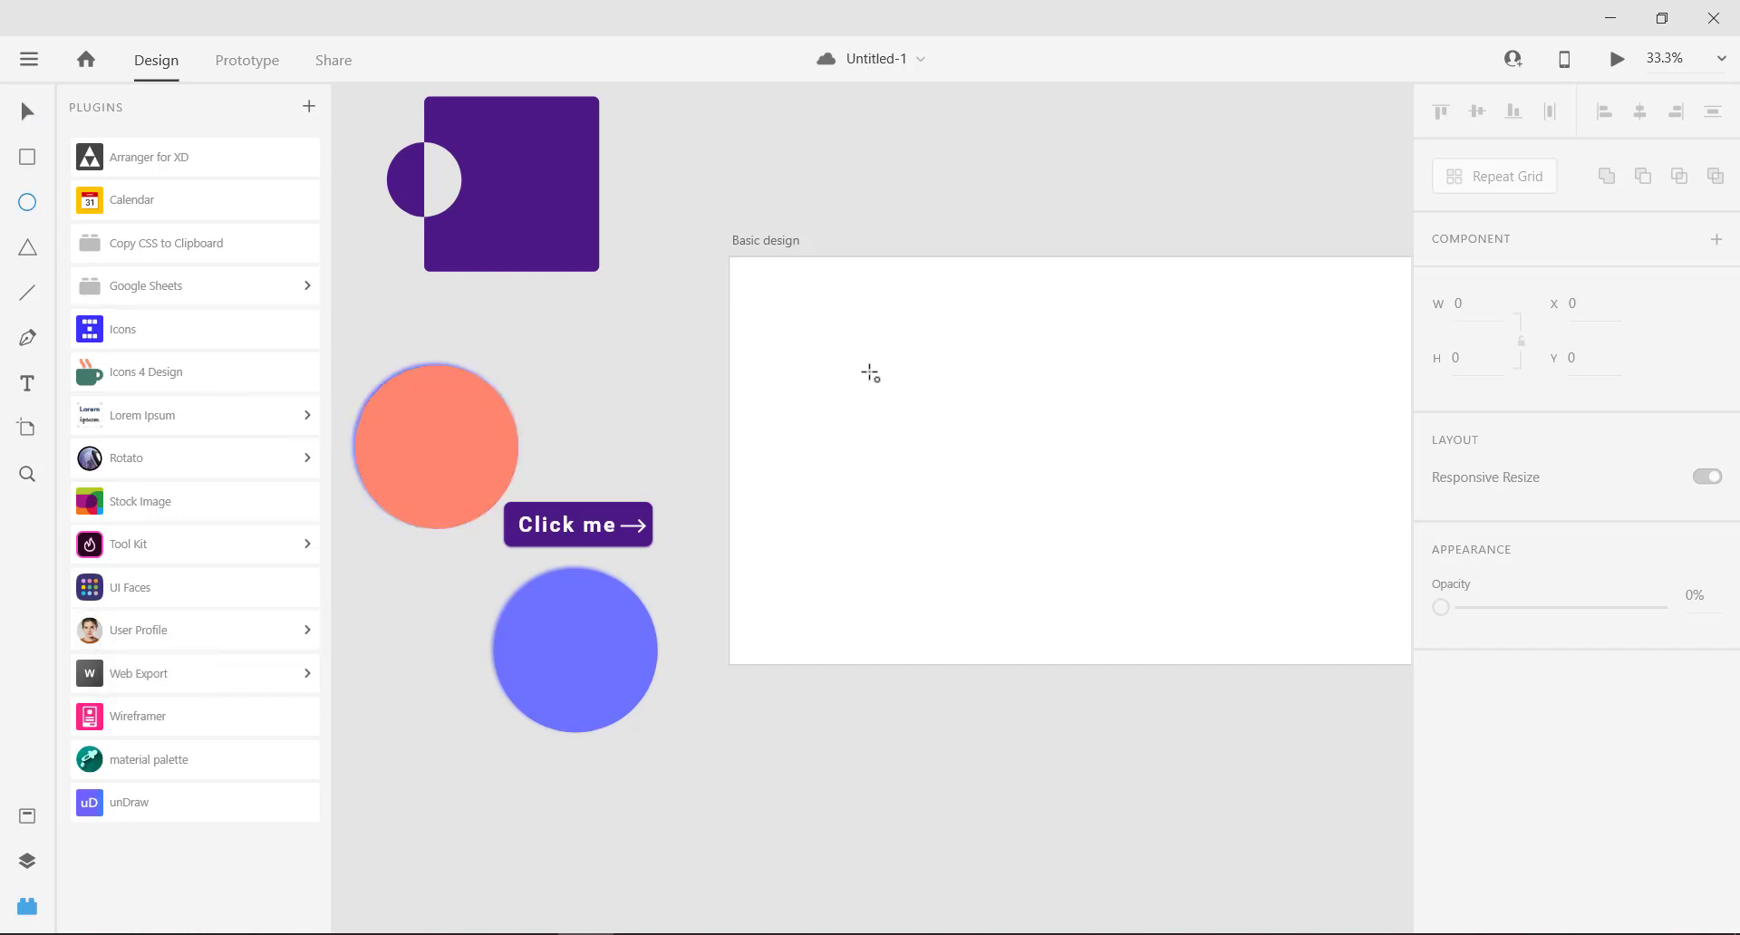
{"action": "left_click_drag", "start_coordinate": [870, 365], "coordinate": [915, 395]}
{"action": "left_click_drag", "start_coordinate": [949, 331], "coordinate": [990, 371]}
{"action": "left_click", "coordinate": [26, 114]}
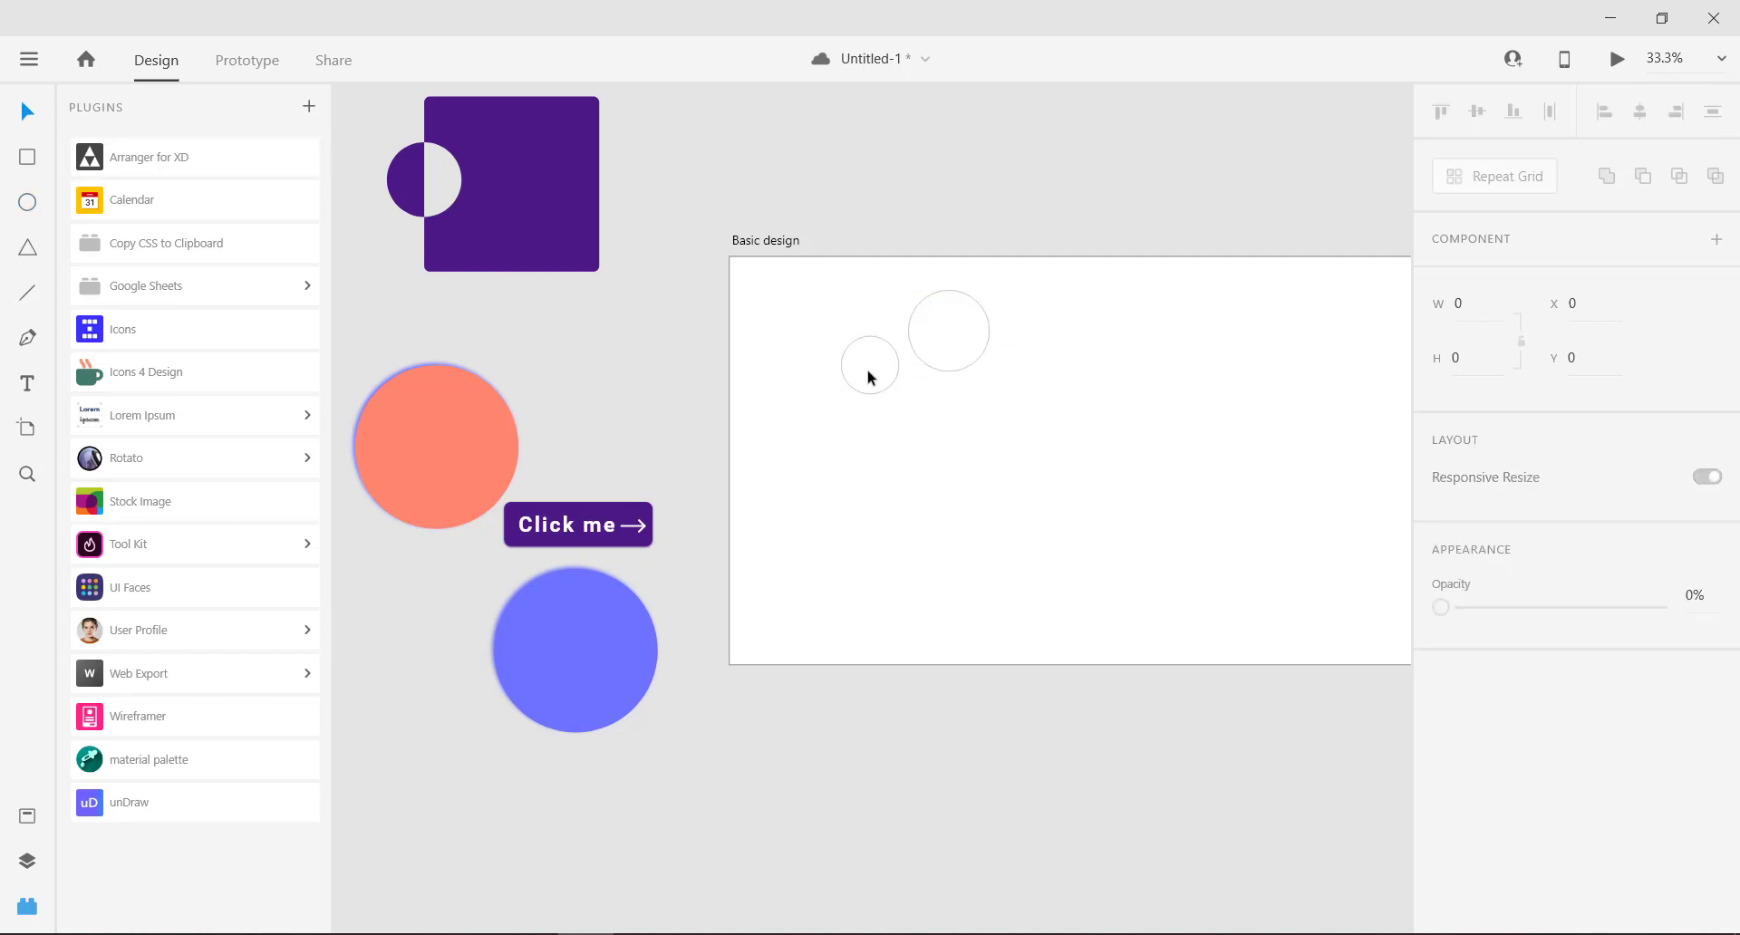
Step: Duplicate the smaller circle six times, scattering the copies across the artboard
{"action": "left_click_drag", "start_coordinate": [863, 365], "coordinate": [931, 455]}
{"action": "left_click_drag", "start_coordinate": [930, 455], "coordinate": [1153, 344]}
{"action": "left_click", "coordinate": [1181, 564]}
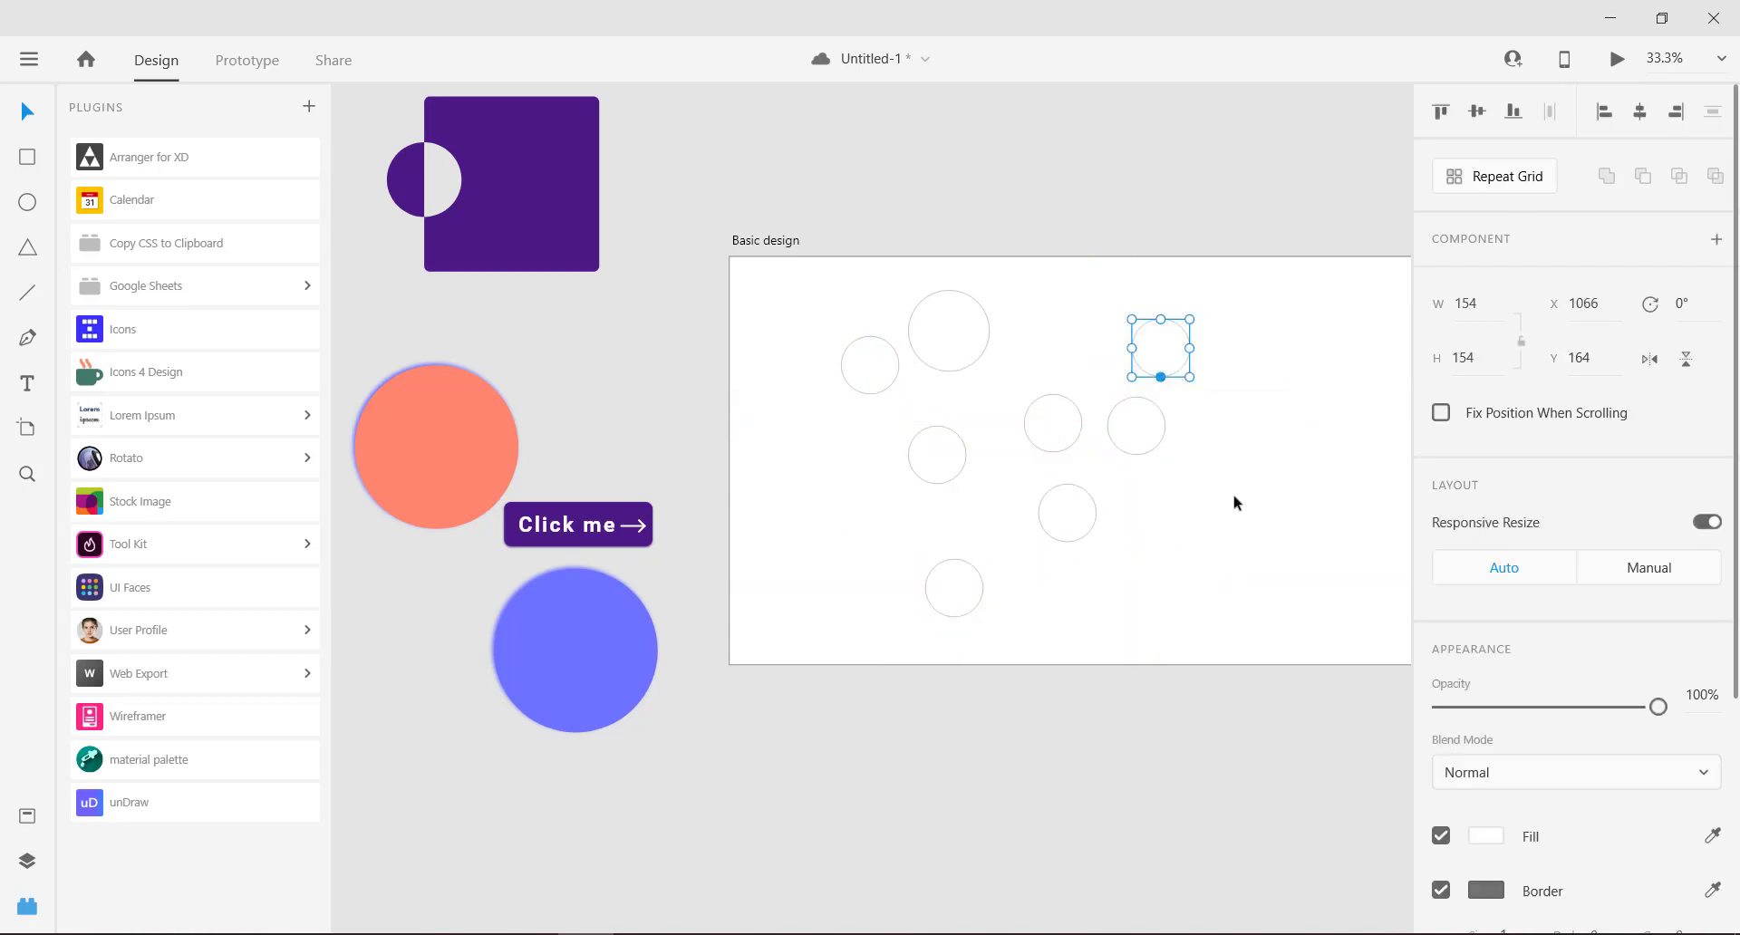
Step: Fill all eight circles with user images using the User Profile plugin
{"action": "left_click", "coordinate": [1233, 643]}
{"action": "left_click_drag", "start_coordinate": [1232, 643], "coordinate": [826, 322]}
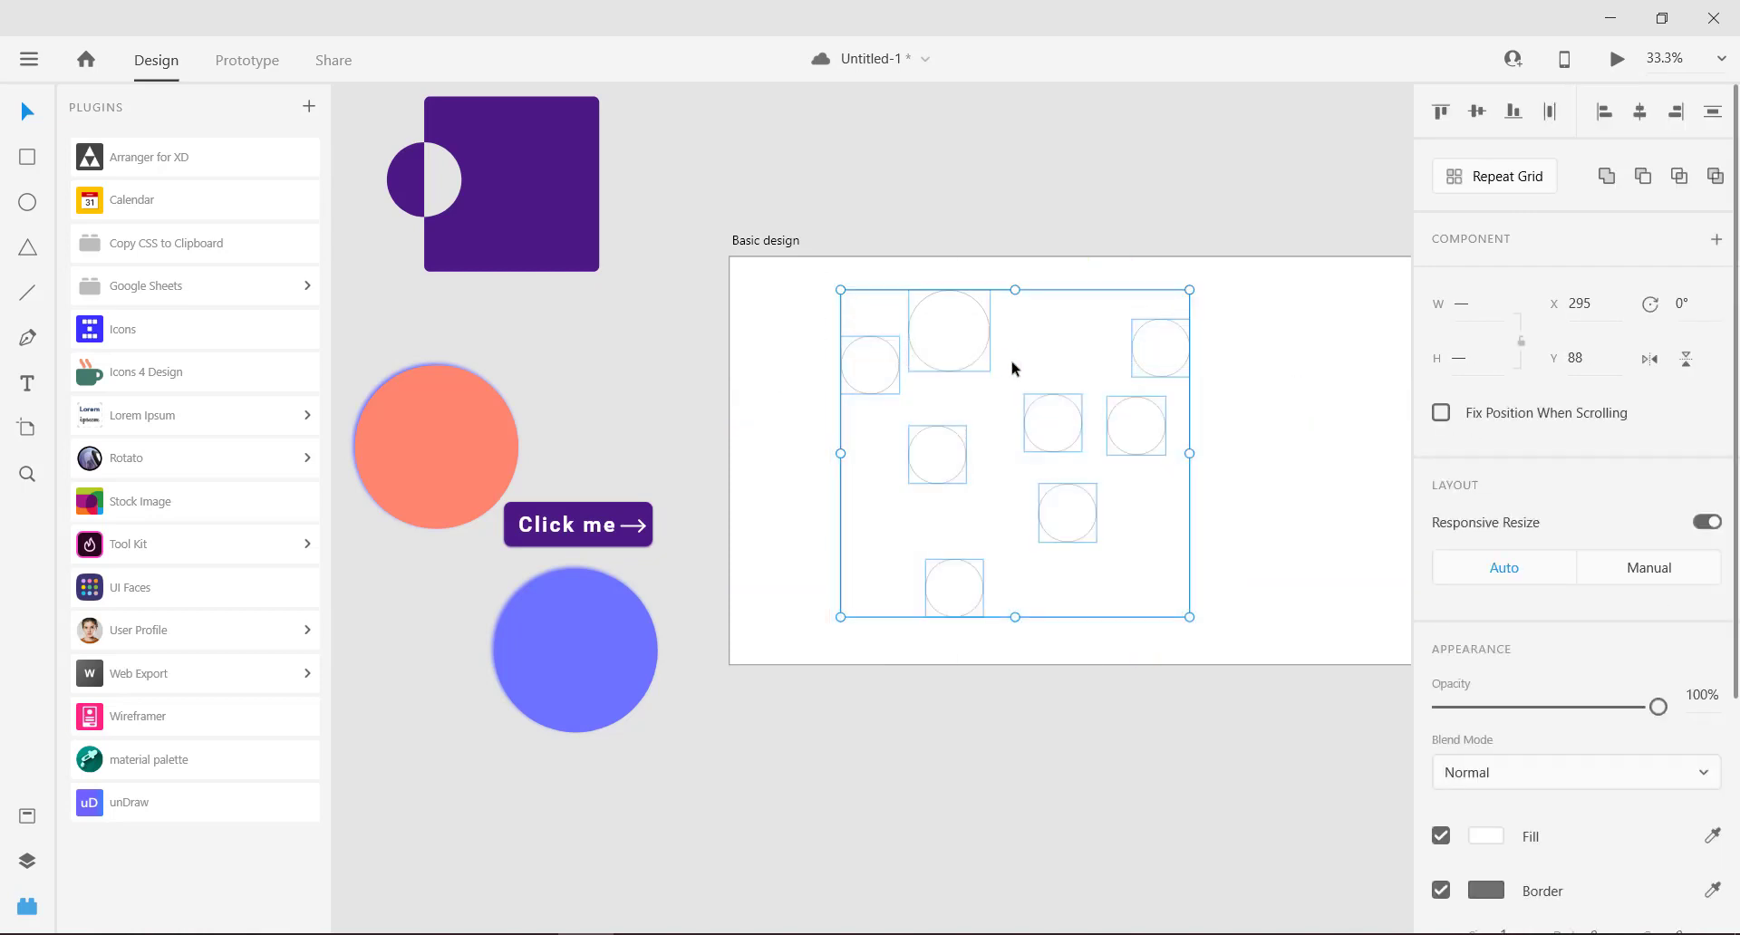
{"action": "left_click", "coordinate": [175, 635]}
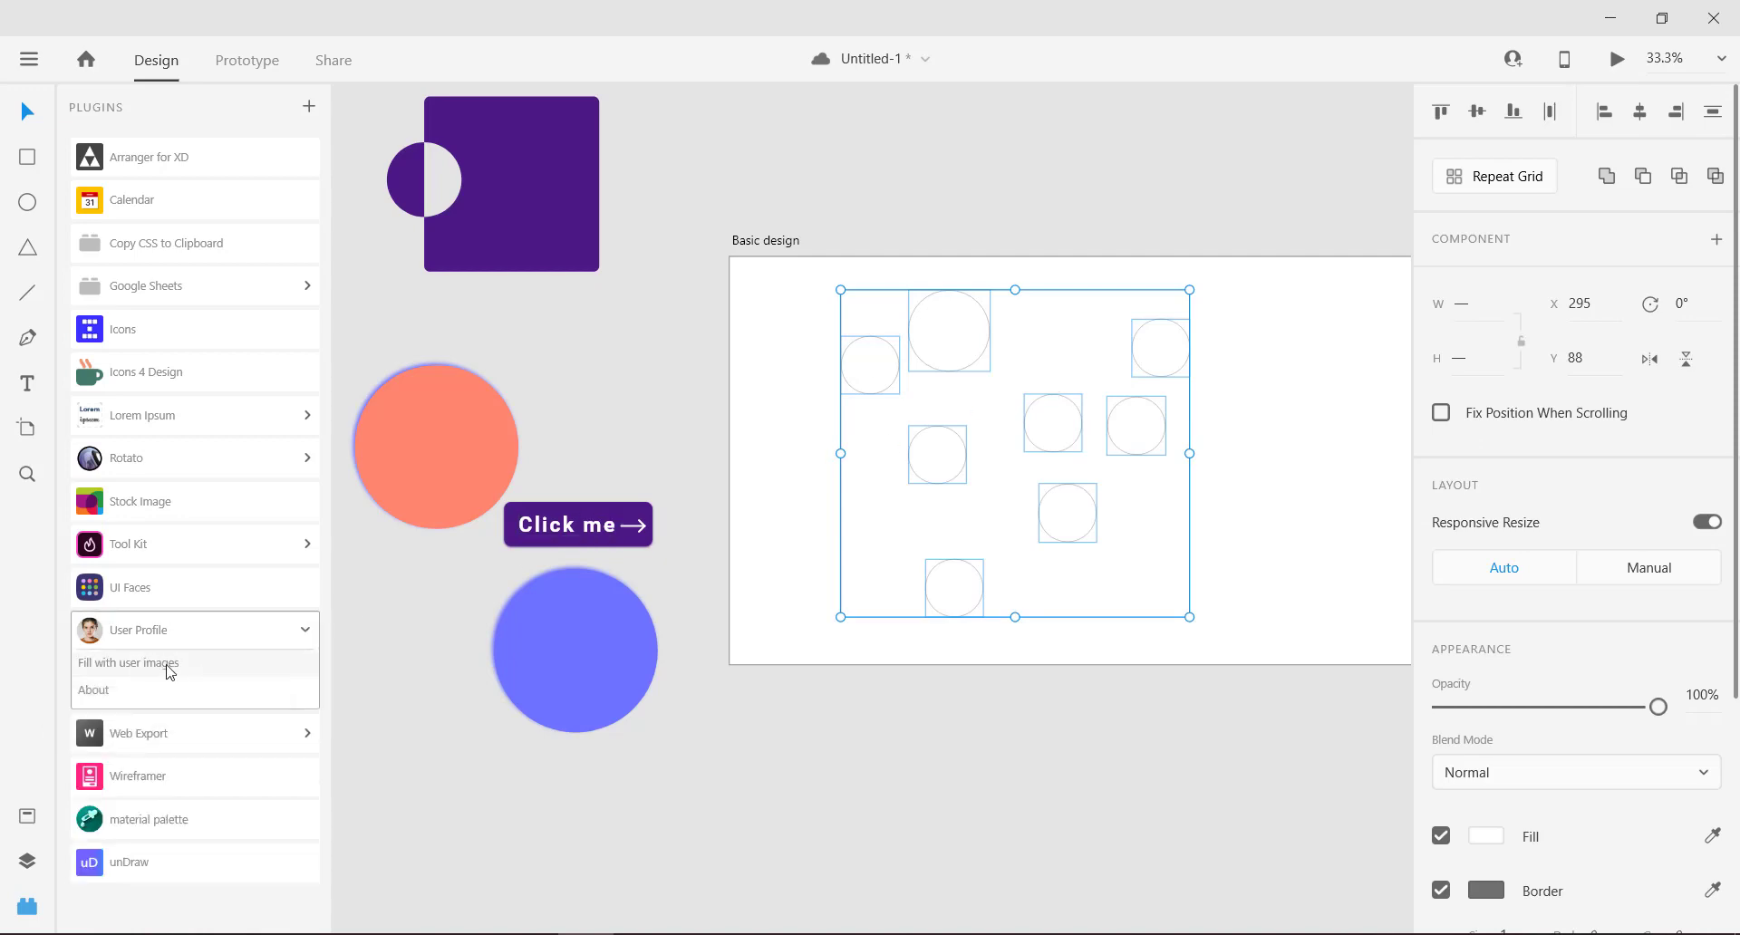
{"action": "left_click", "coordinate": [170, 668]}
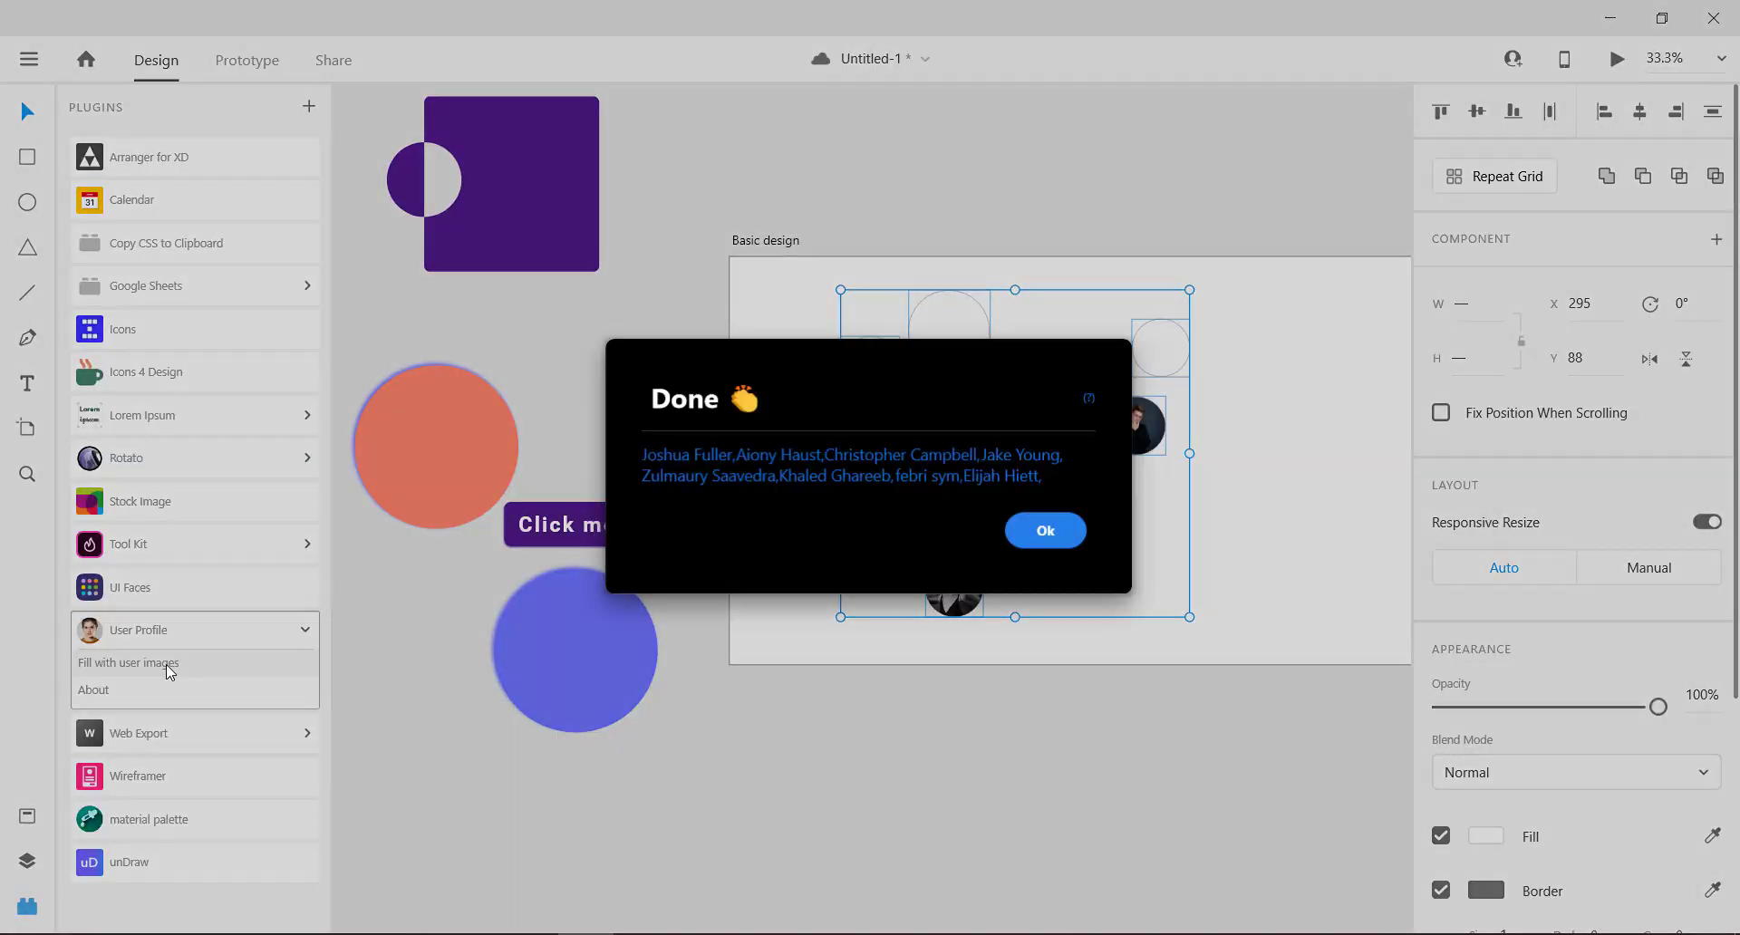
{"action": "left_click", "coordinate": [1044, 530]}
{"action": "left_click", "coordinate": [995, 722]}
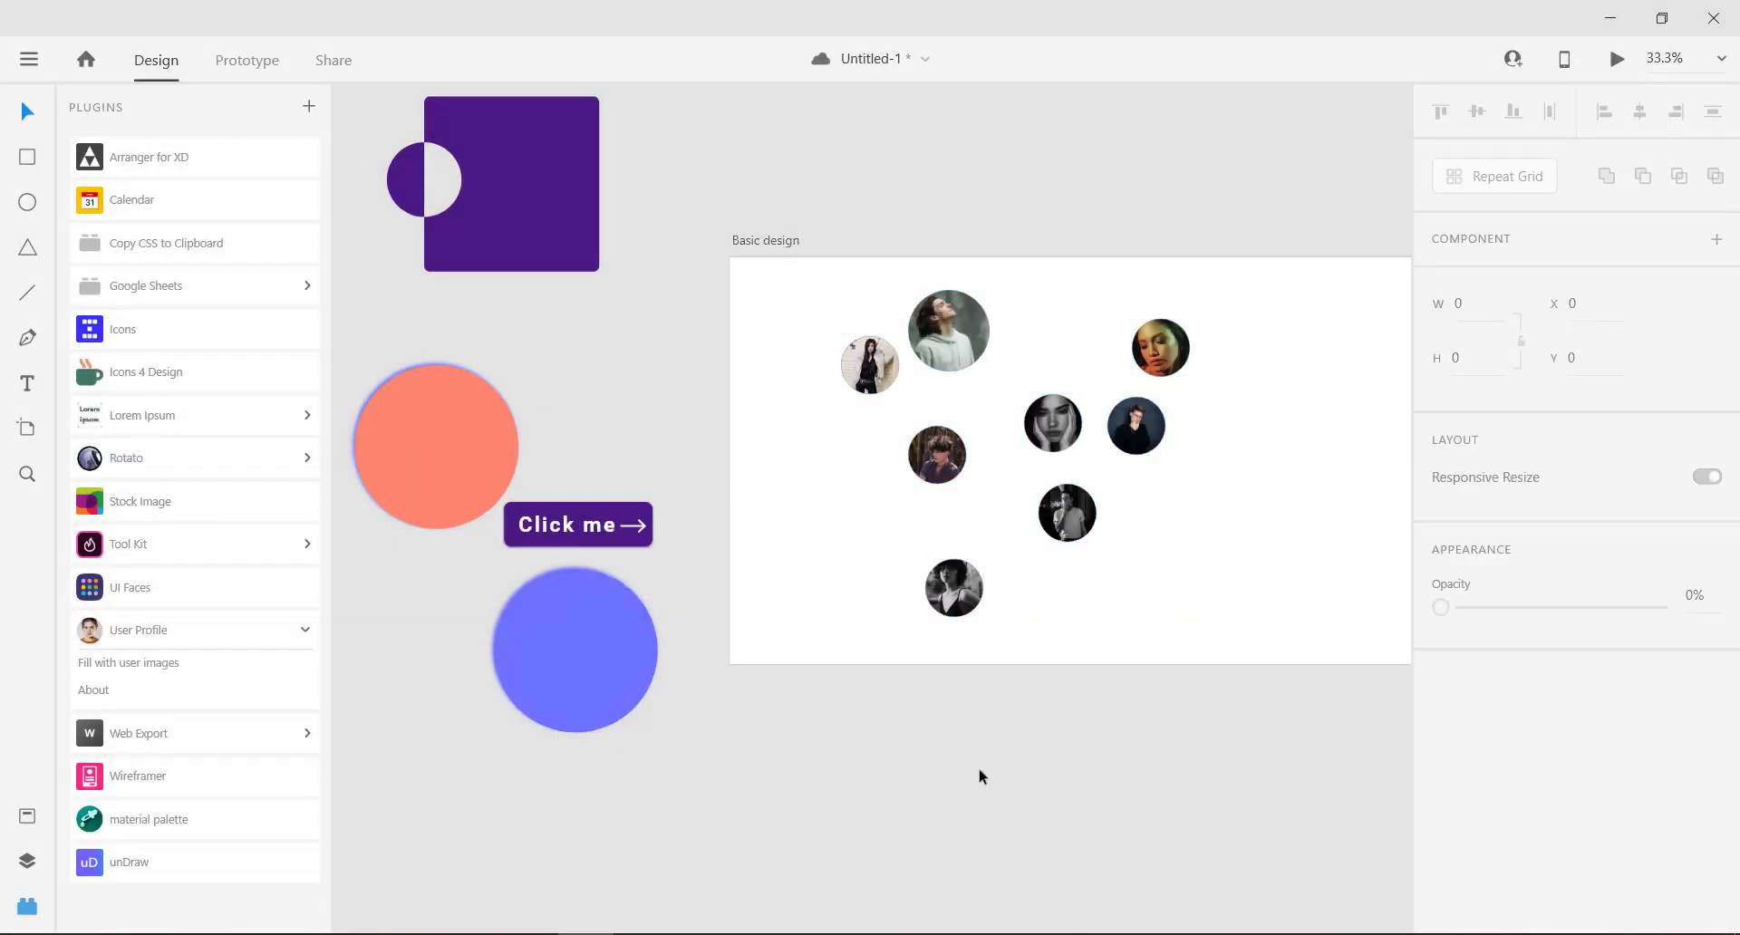
Step: Undo the user image fills and the last circle's final move
{"action": "scroll", "coordinate": [977, 743], "scroll_direction": "right", "scroll_amount": 5}
{"action": "scroll", "coordinate": [977, 743], "scroll_direction": "up", "scroll_amount": 1}
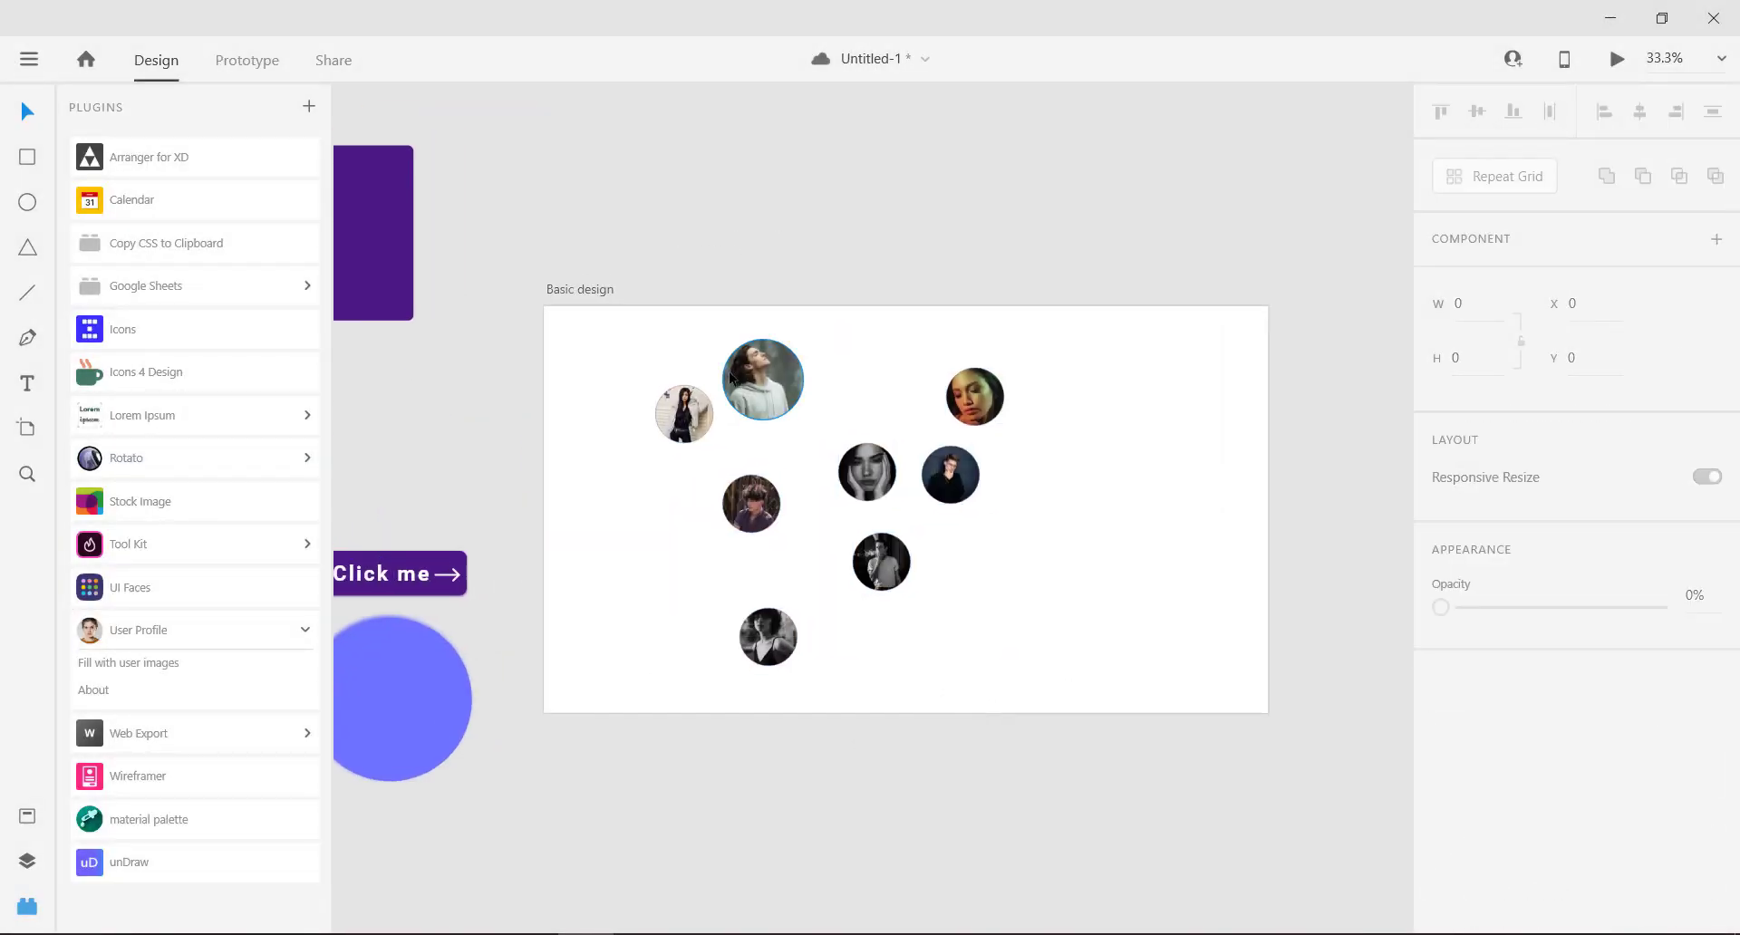
{"action": "key", "text": "ctrl+z"}
{"action": "key", "text": "ctrl+z"}
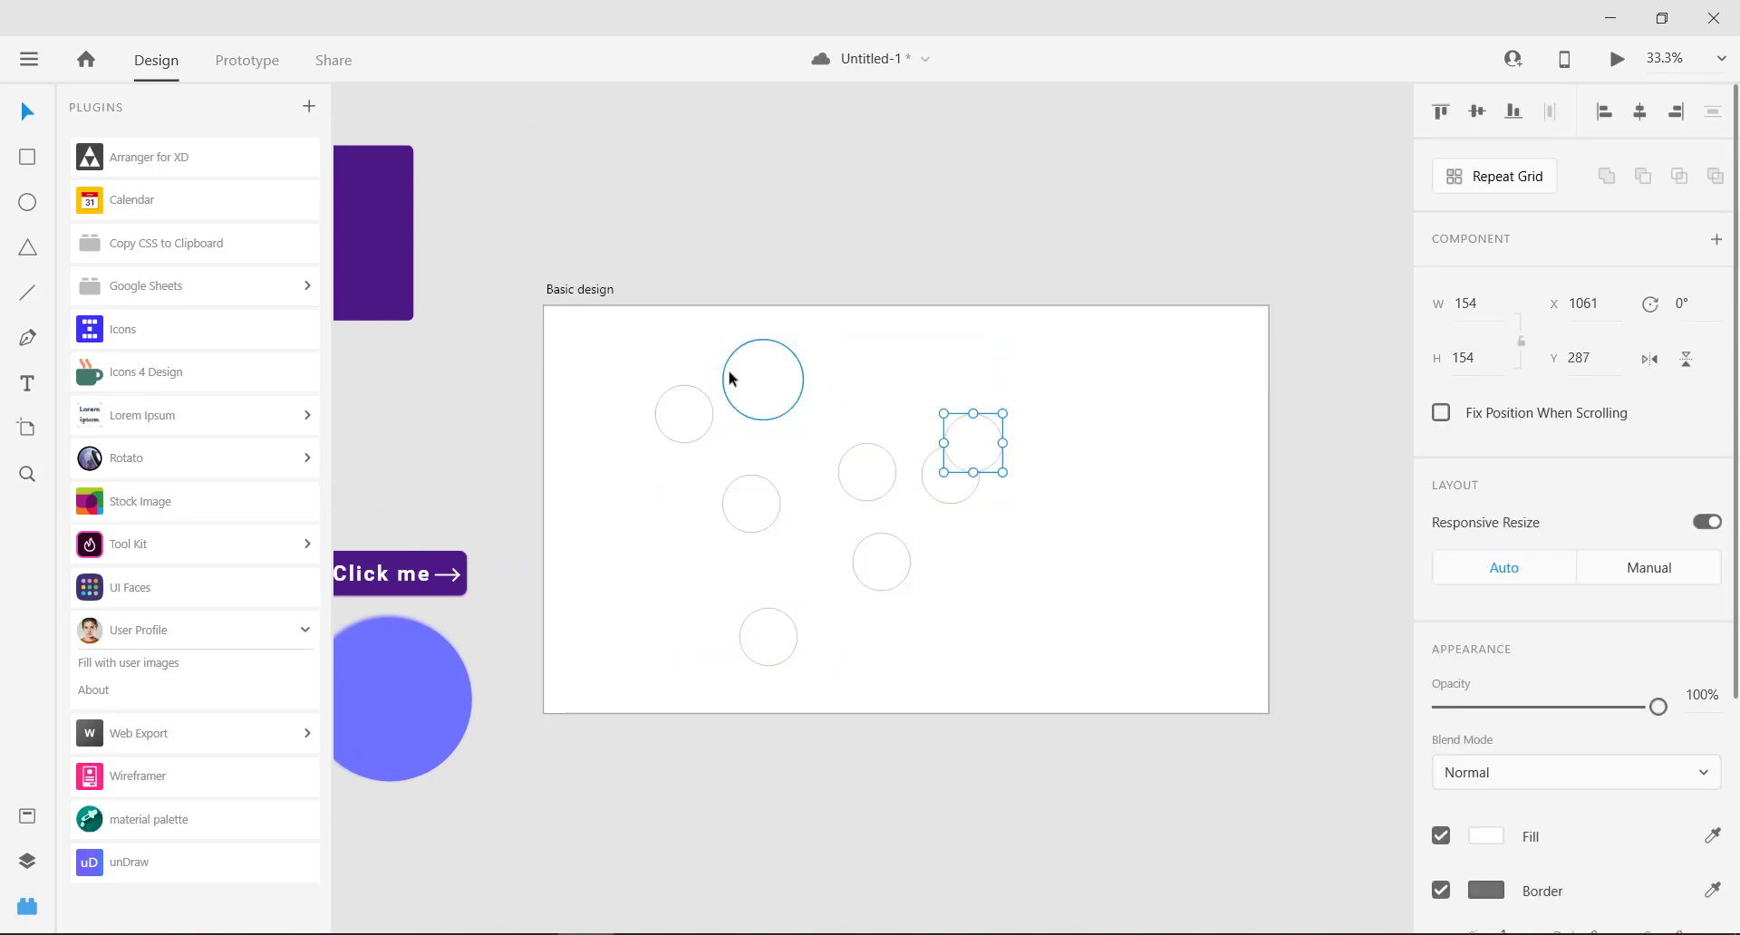
Step: Delete the circles from the artboard except one small circle kept near the left edge at X 124, Y 463
{"action": "left_click_drag", "start_coordinate": [639, 402], "coordinate": [991, 558]}
{"action": "key", "text": "Delete"}
{"action": "left_click_drag", "start_coordinate": [732, 609], "coordinate": [737, 513]}
{"action": "key", "text": "Delete"}
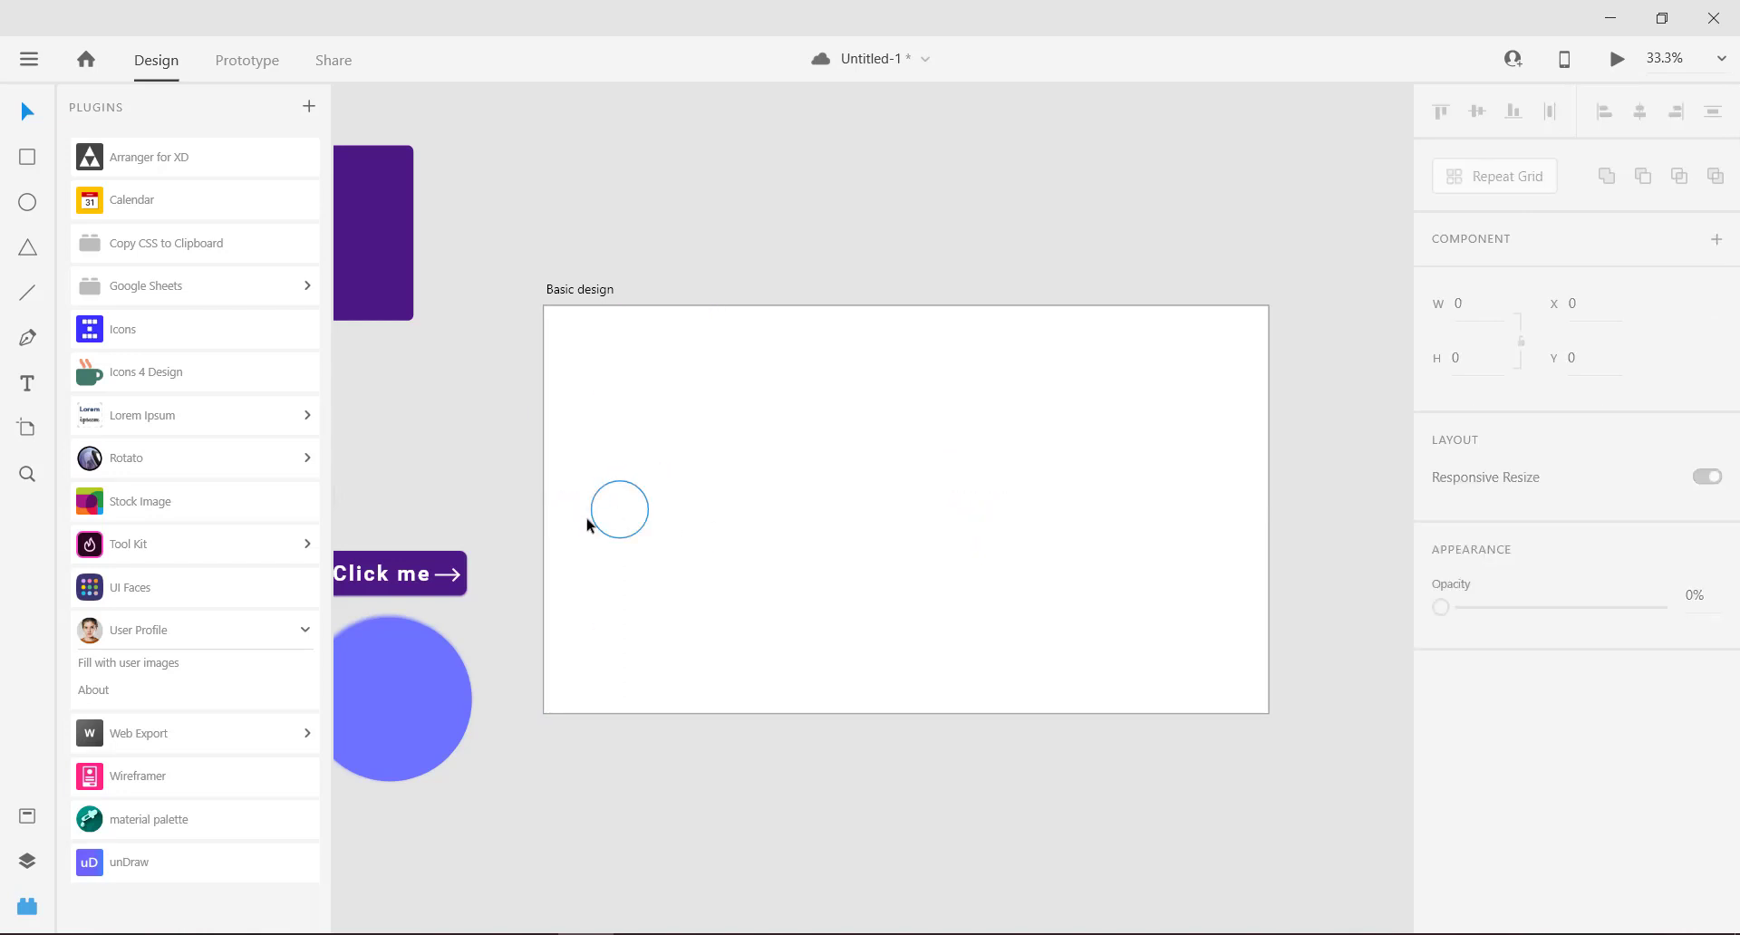
Step: Turn the remaining circle into a repeat grid of seven widely spaced circles in one row, 1796 px wide
{"action": "left_click", "coordinate": [605, 518]}
{"action": "left_click", "coordinate": [1461, 184]}
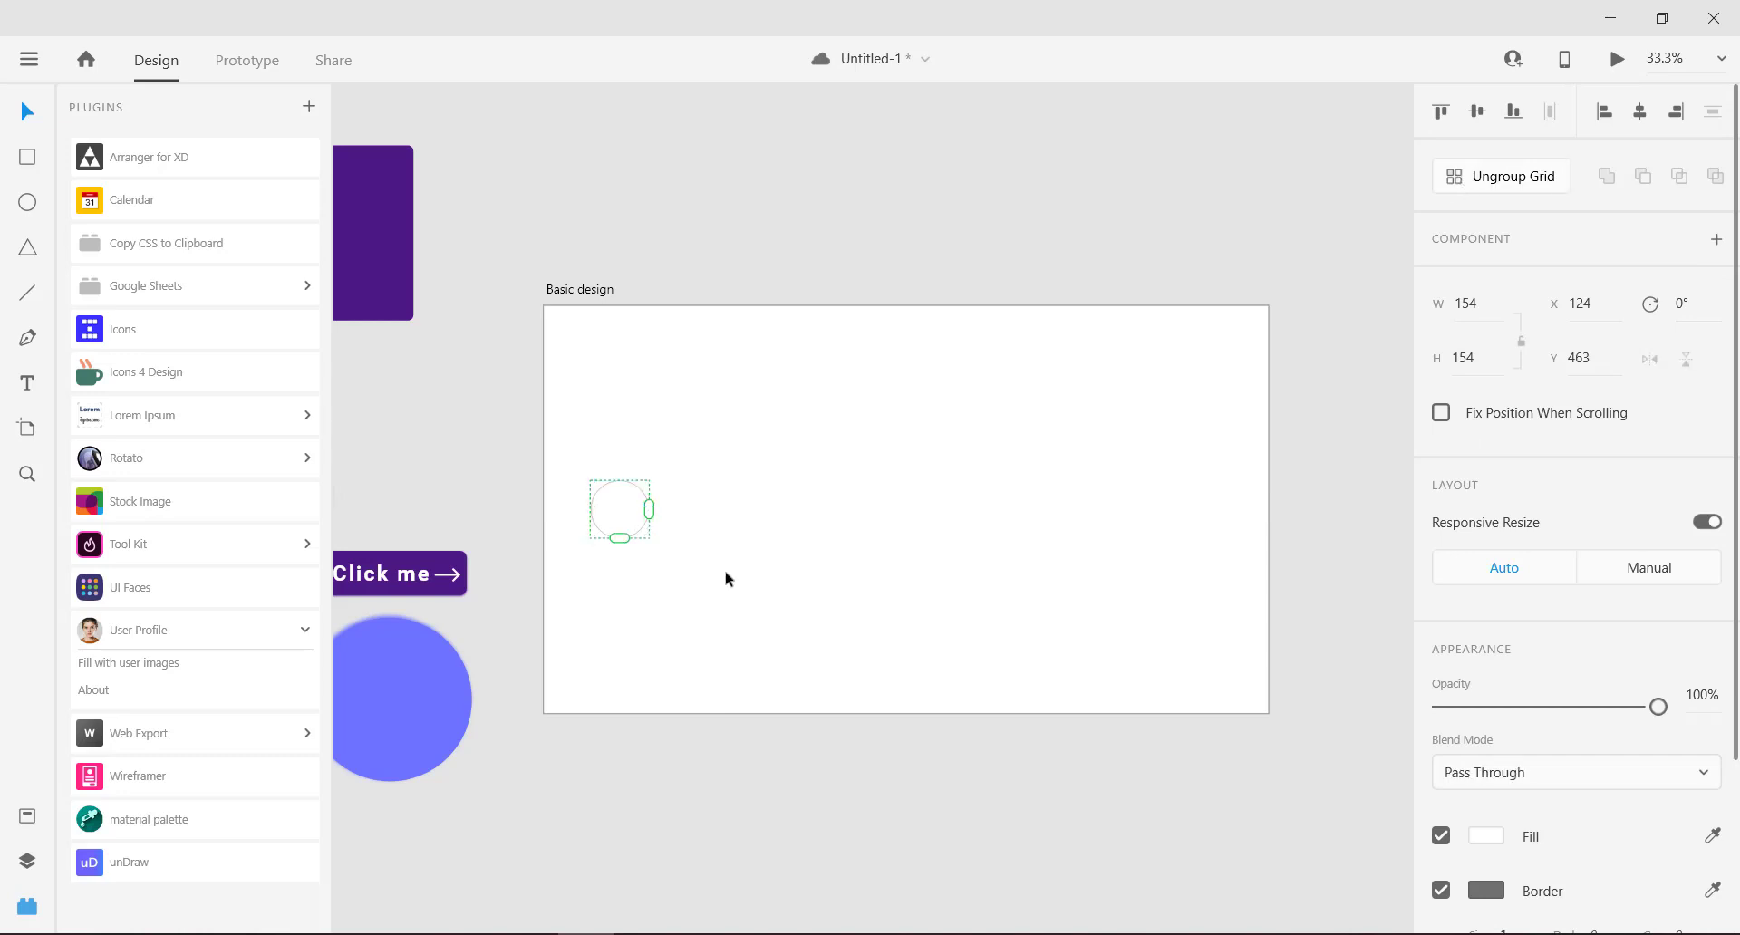
{"action": "left_click_drag", "start_coordinate": [650, 507], "coordinate": [1065, 485]}
{"action": "left_click_drag", "start_coordinate": [851, 511], "coordinate": [1003, 510]}
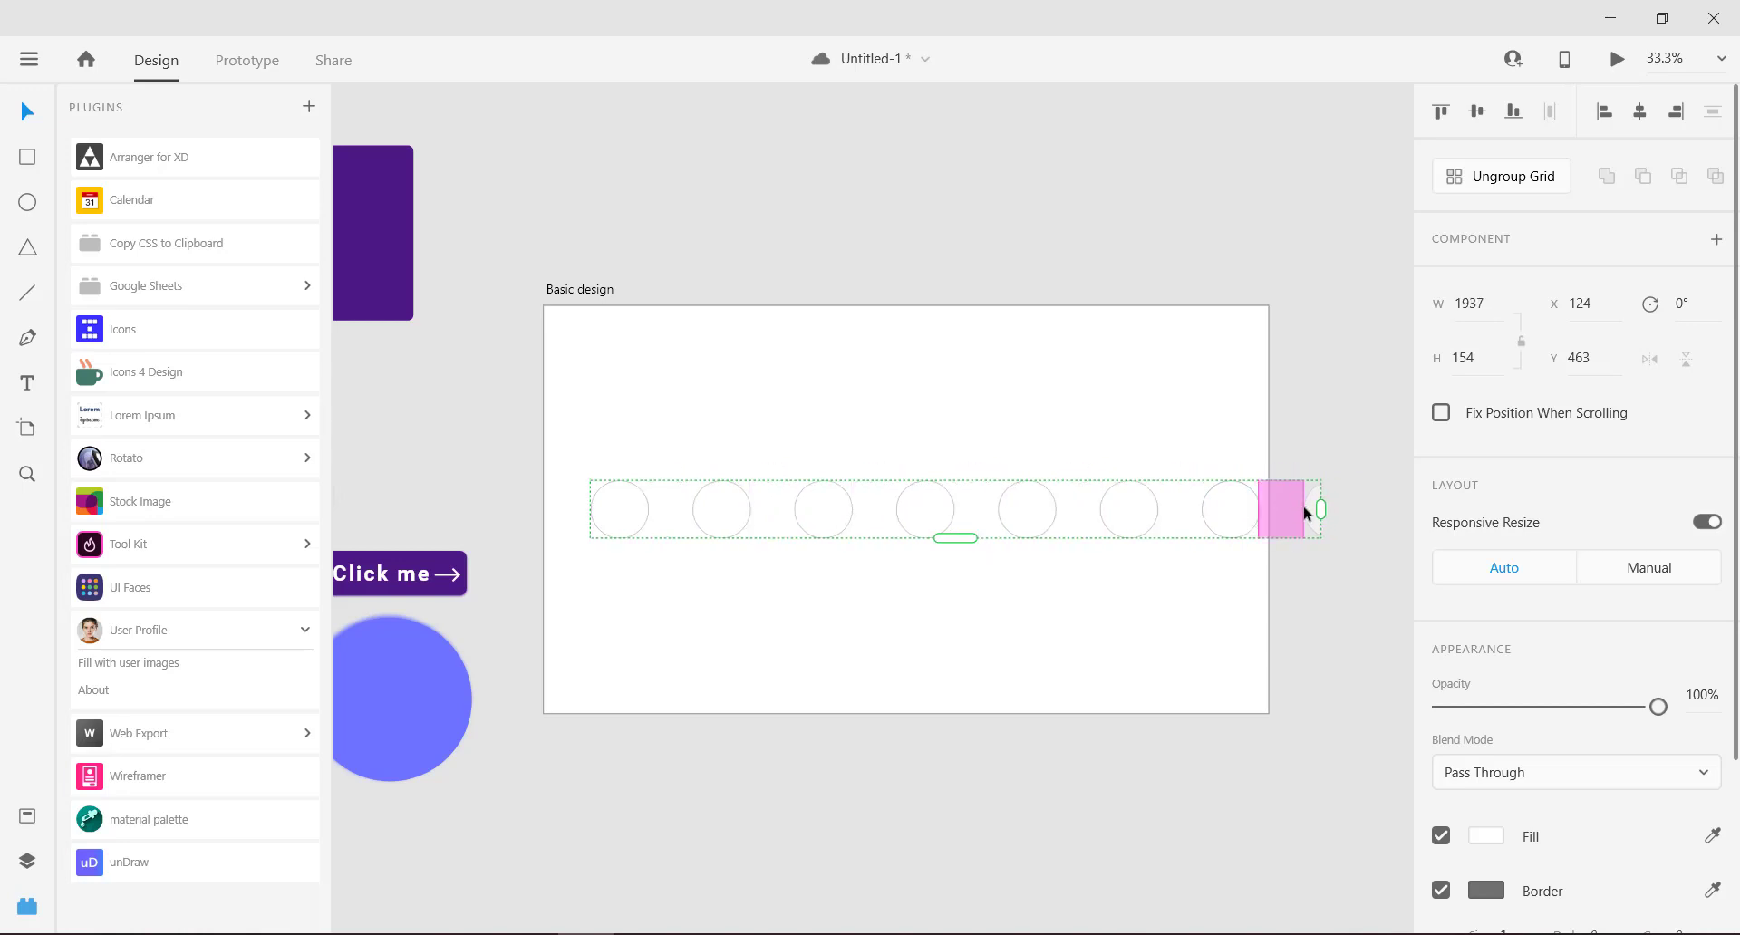
{"action": "left_click_drag", "start_coordinate": [1321, 509], "coordinate": [1267, 510]}
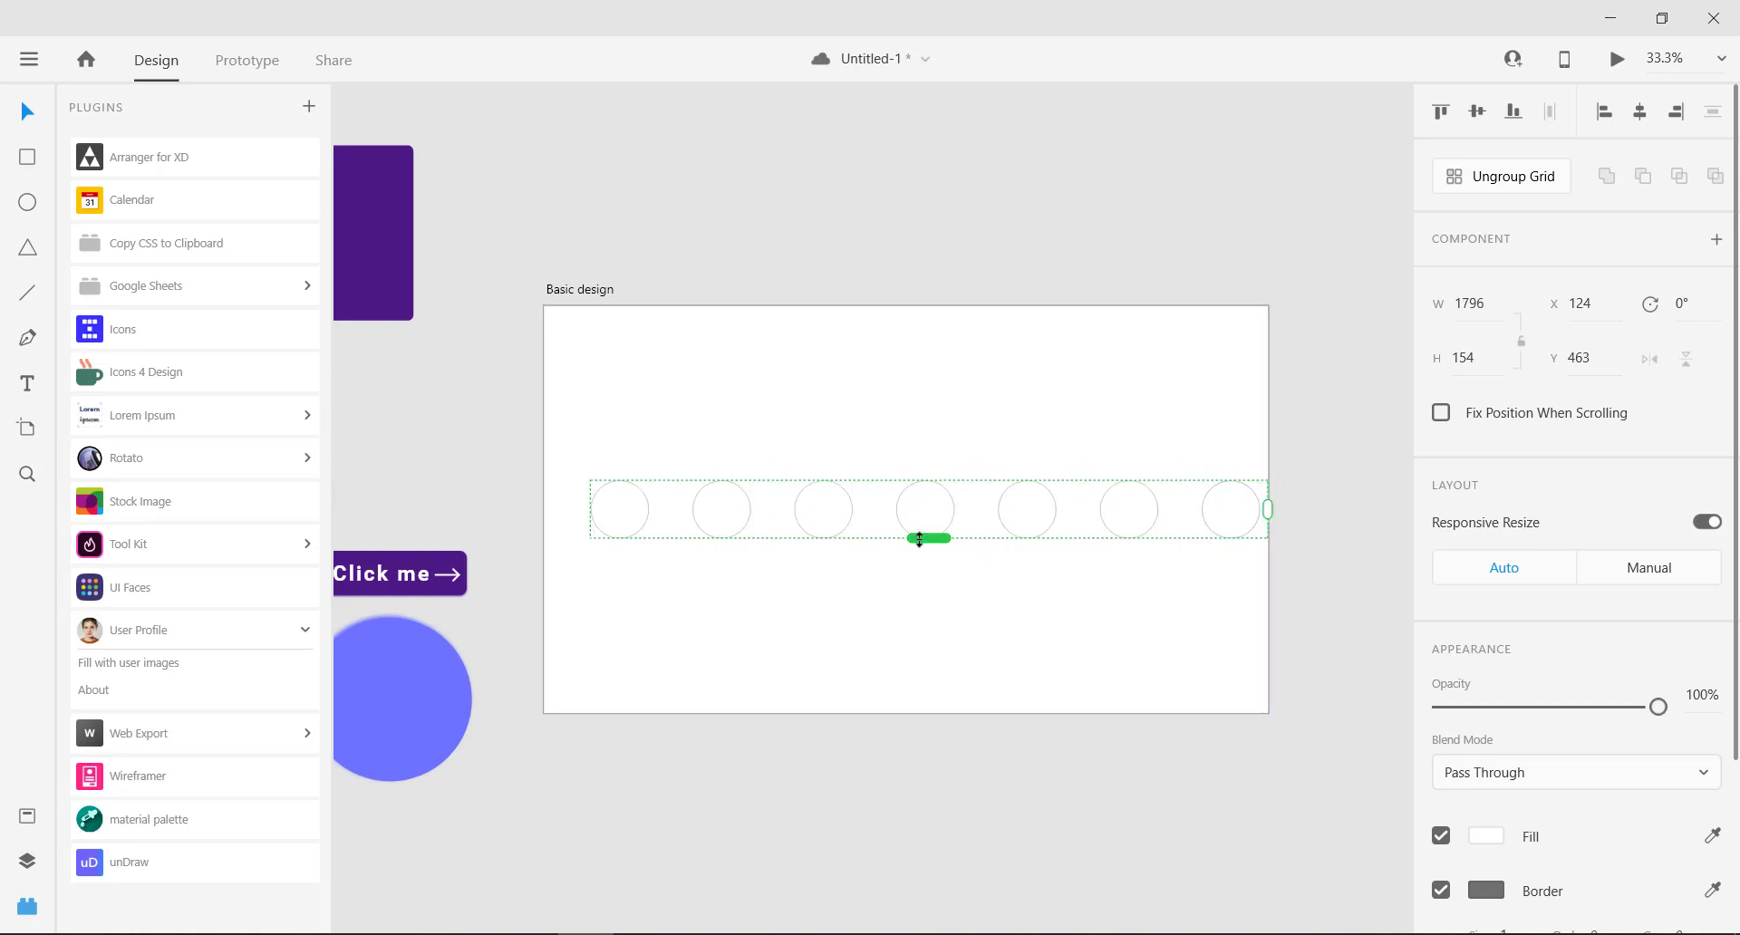
Step: Extend the repeat grid to two spaced rows, 507 px high, and move it to X 93, Y 461
{"action": "left_click_drag", "start_coordinate": [921, 541], "coordinate": [921, 696]}
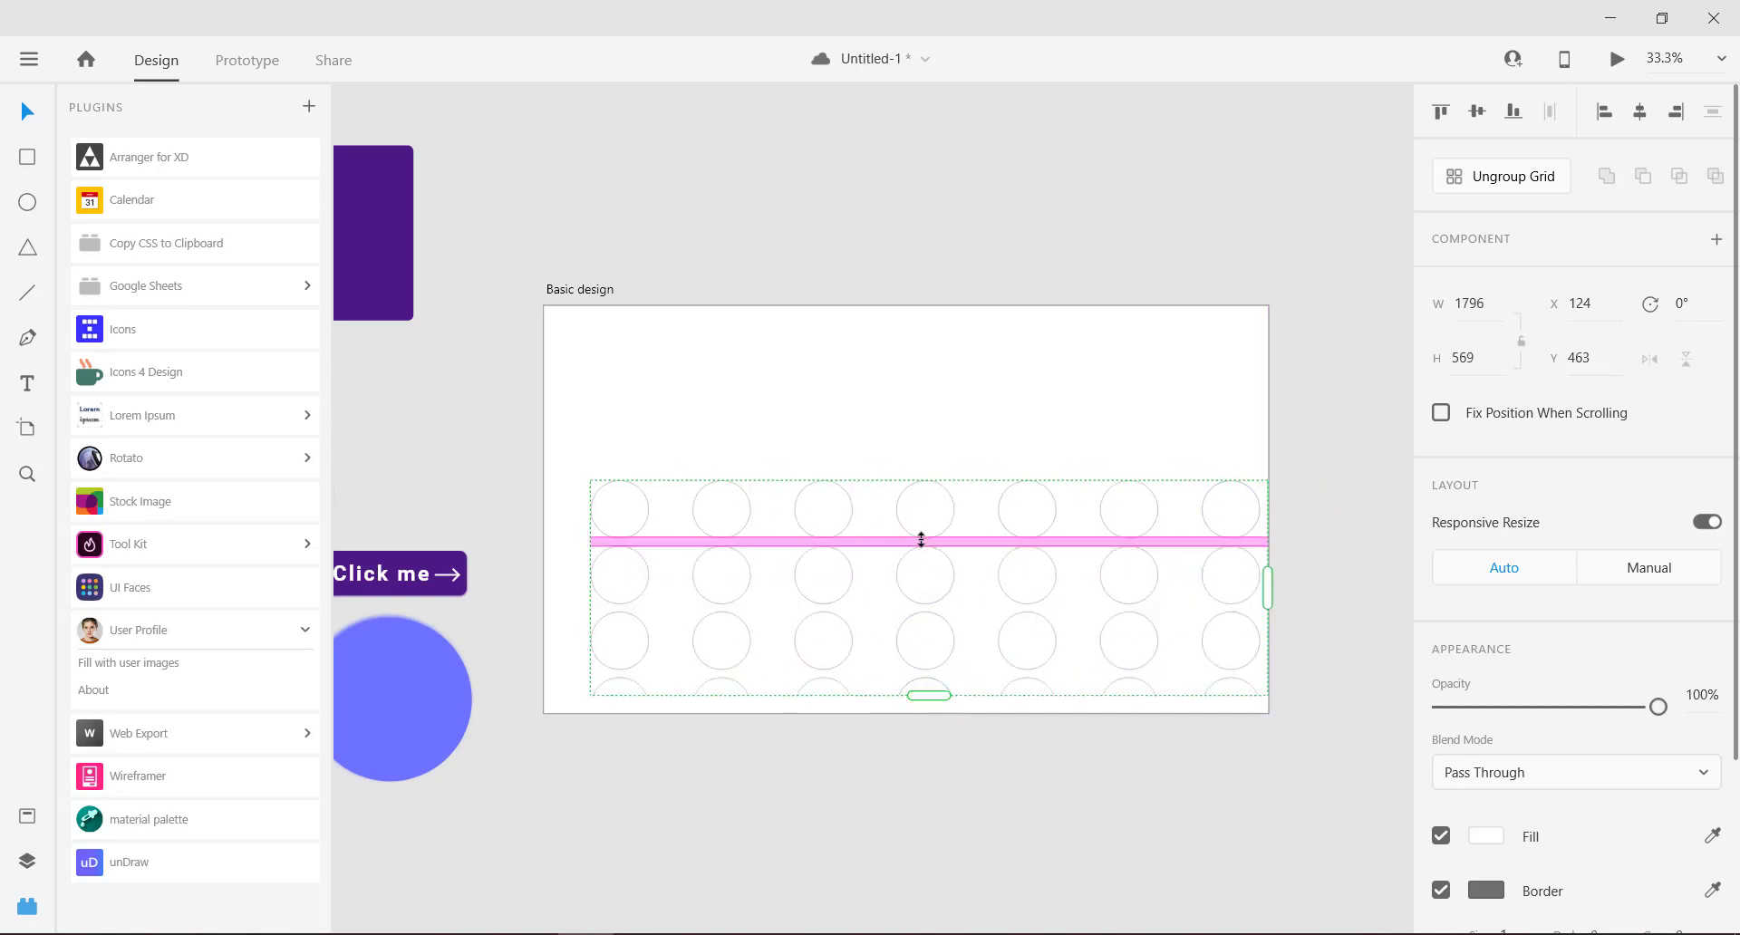
{"action": "left_click_drag", "start_coordinate": [923, 557], "coordinate": [929, 672]}
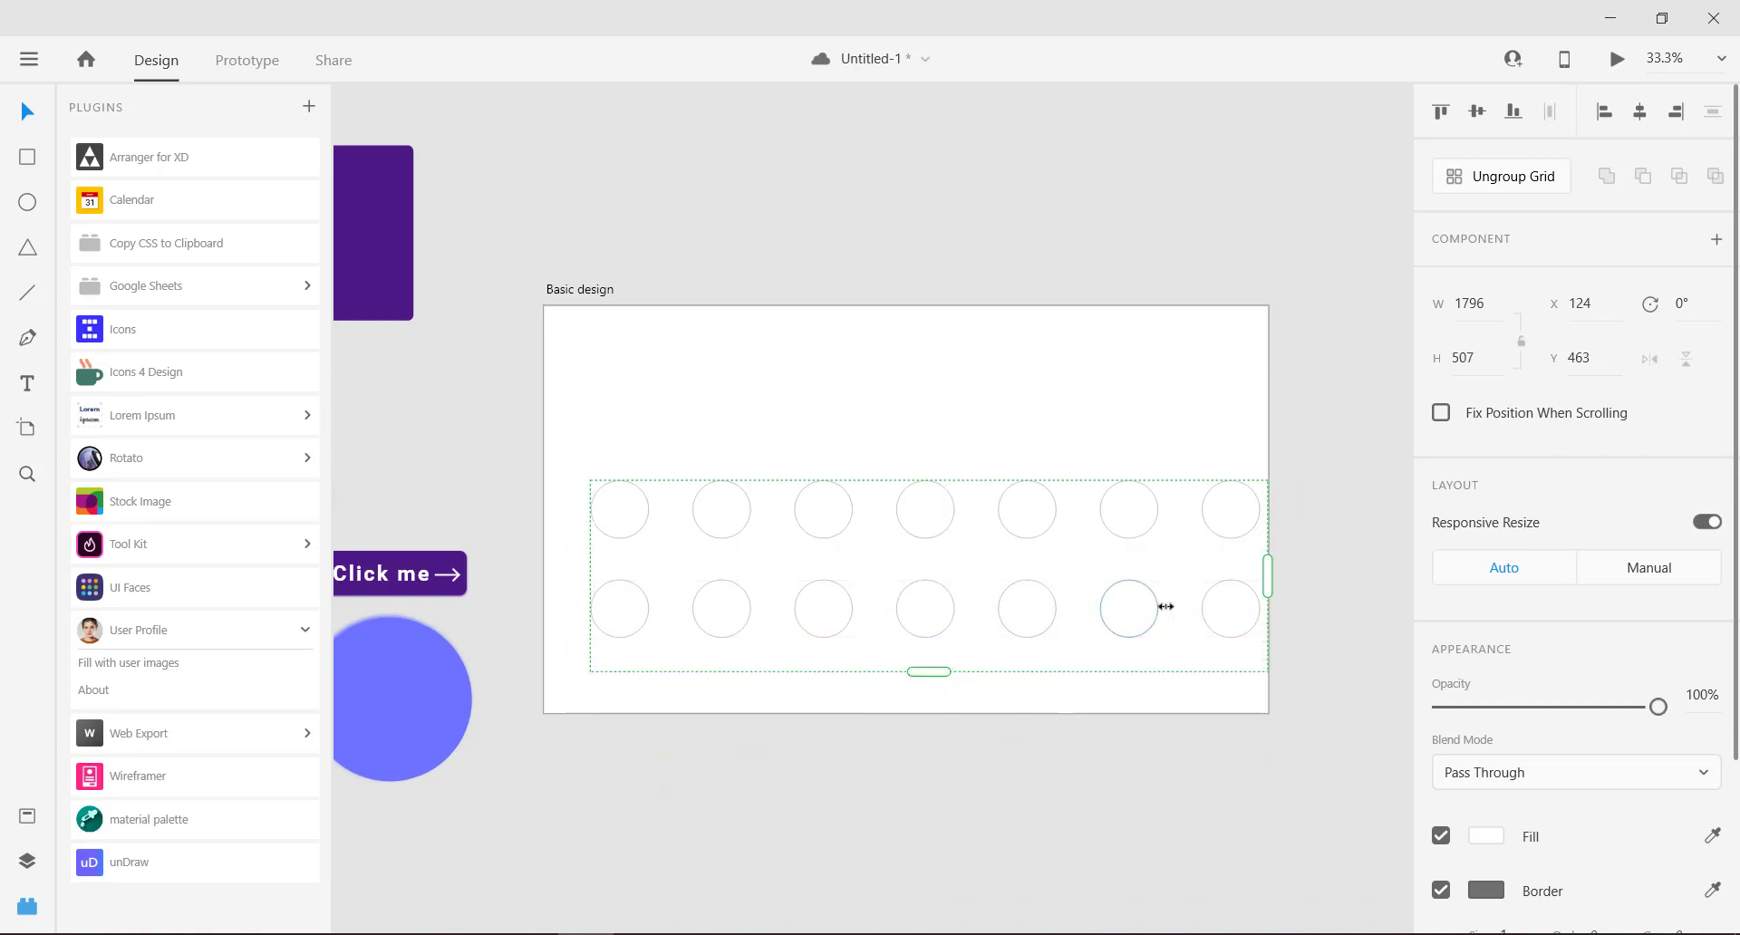
{"action": "left_click_drag", "start_coordinate": [1127, 505], "coordinate": [1114, 504]}
Step: Ungroup the repeat grid into individual circles and select the third circle of the upper row
{"action": "right_click", "coordinate": [1109, 504]}
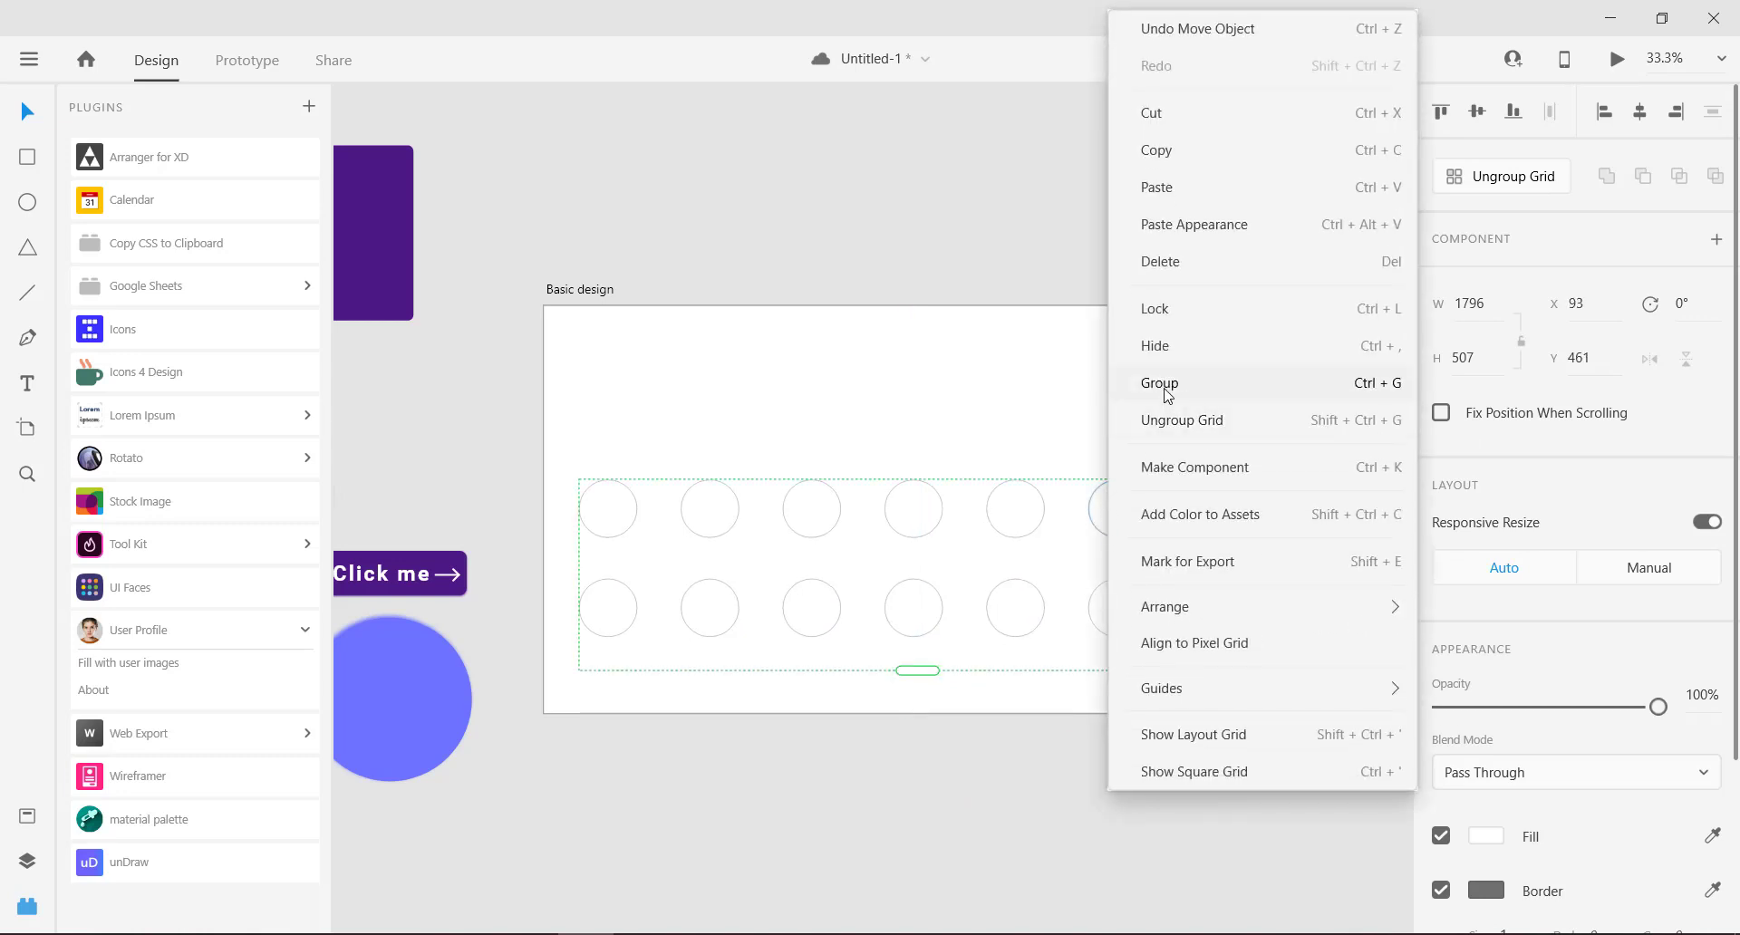
{"action": "left_click", "coordinate": [1169, 422]}
{"action": "left_click", "coordinate": [923, 444]}
{"action": "left_click", "coordinate": [787, 503]}
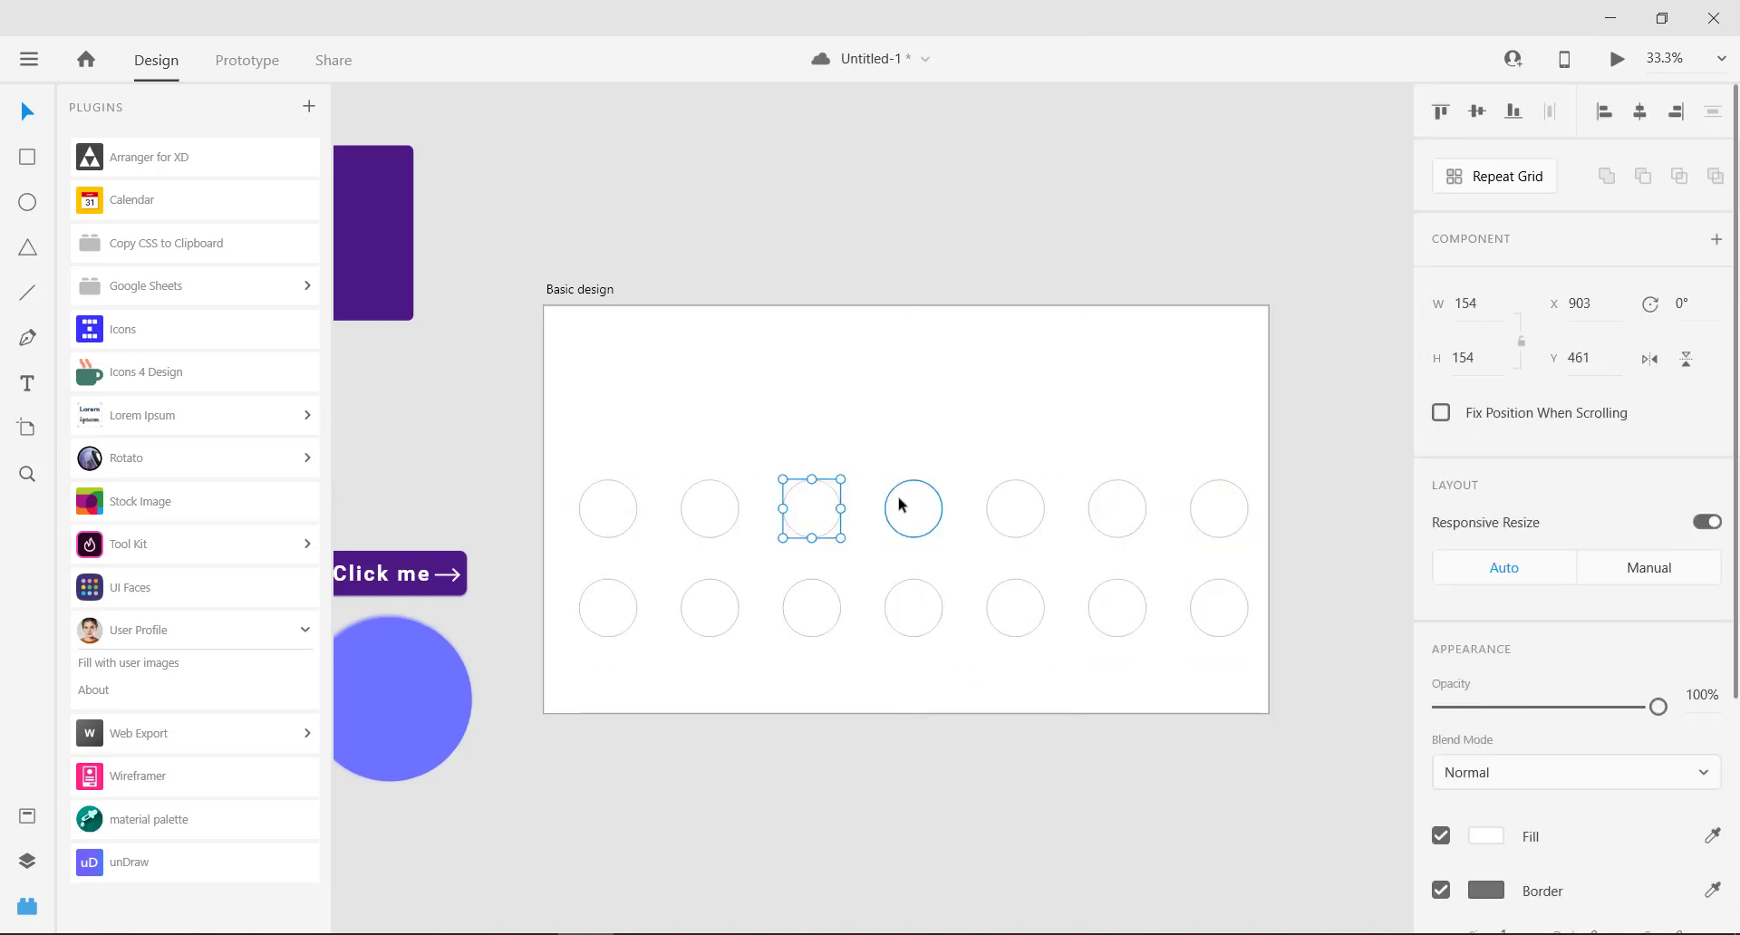
Step: Fill all fourteen circles in both rows with user images using the User Profile plugin
{"action": "left_click_drag", "start_coordinate": [558, 454], "coordinate": [1211, 637]}
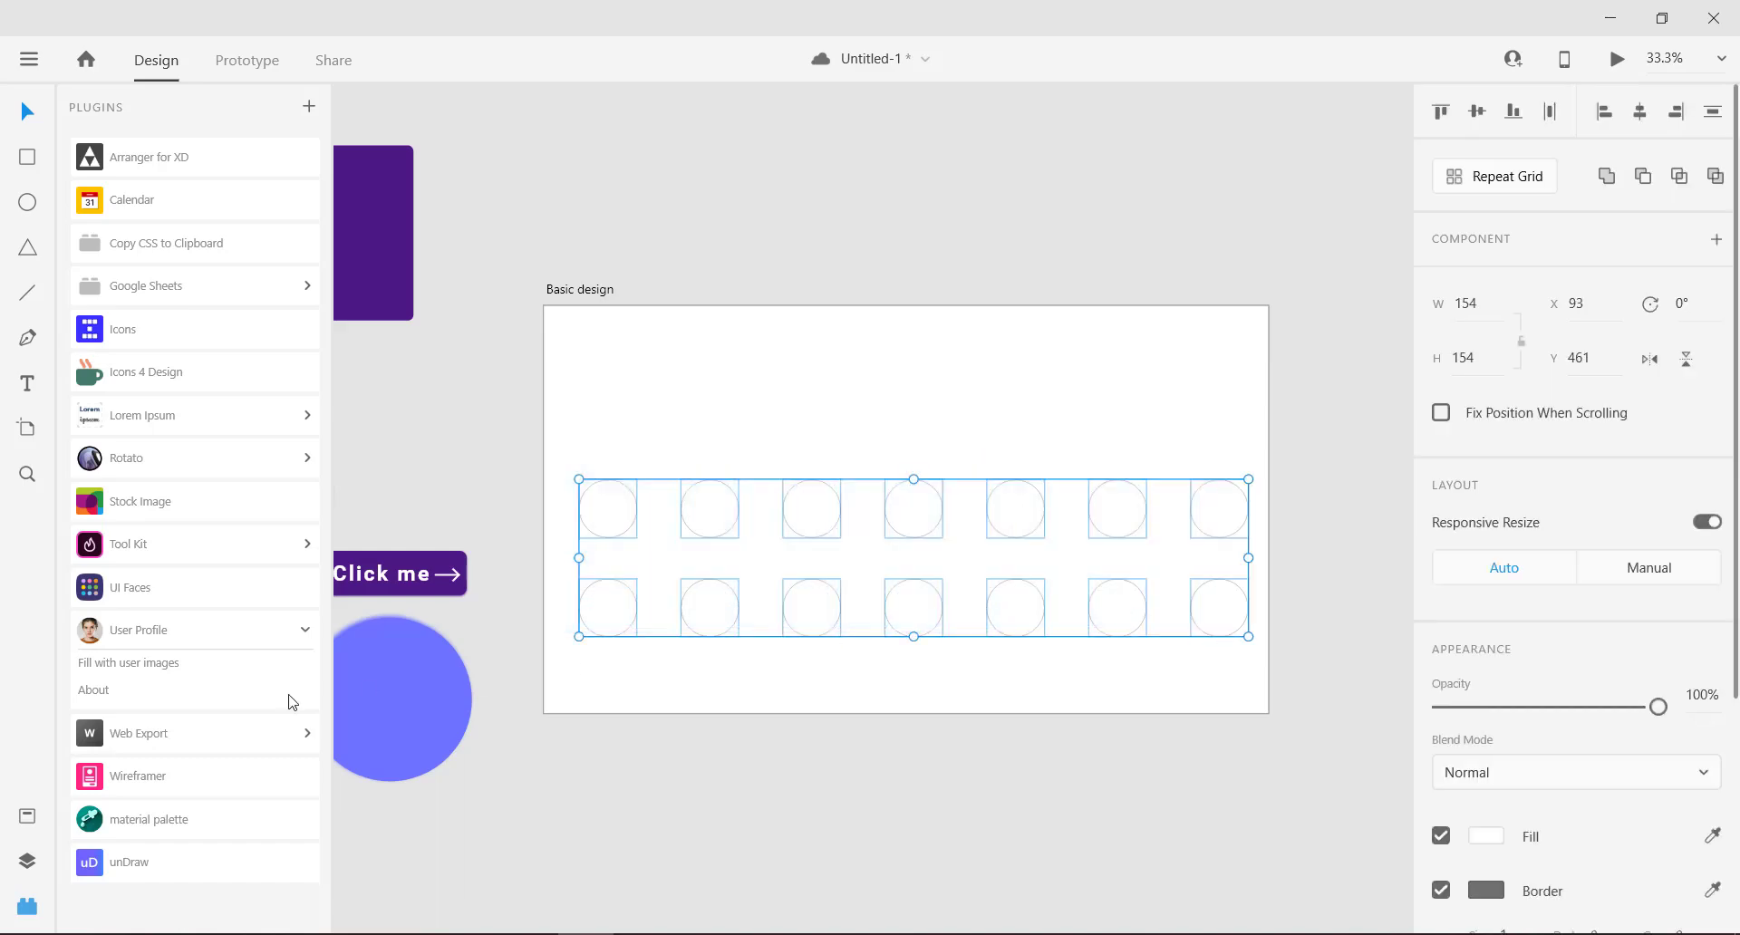
{"action": "left_click", "coordinate": [161, 664]}
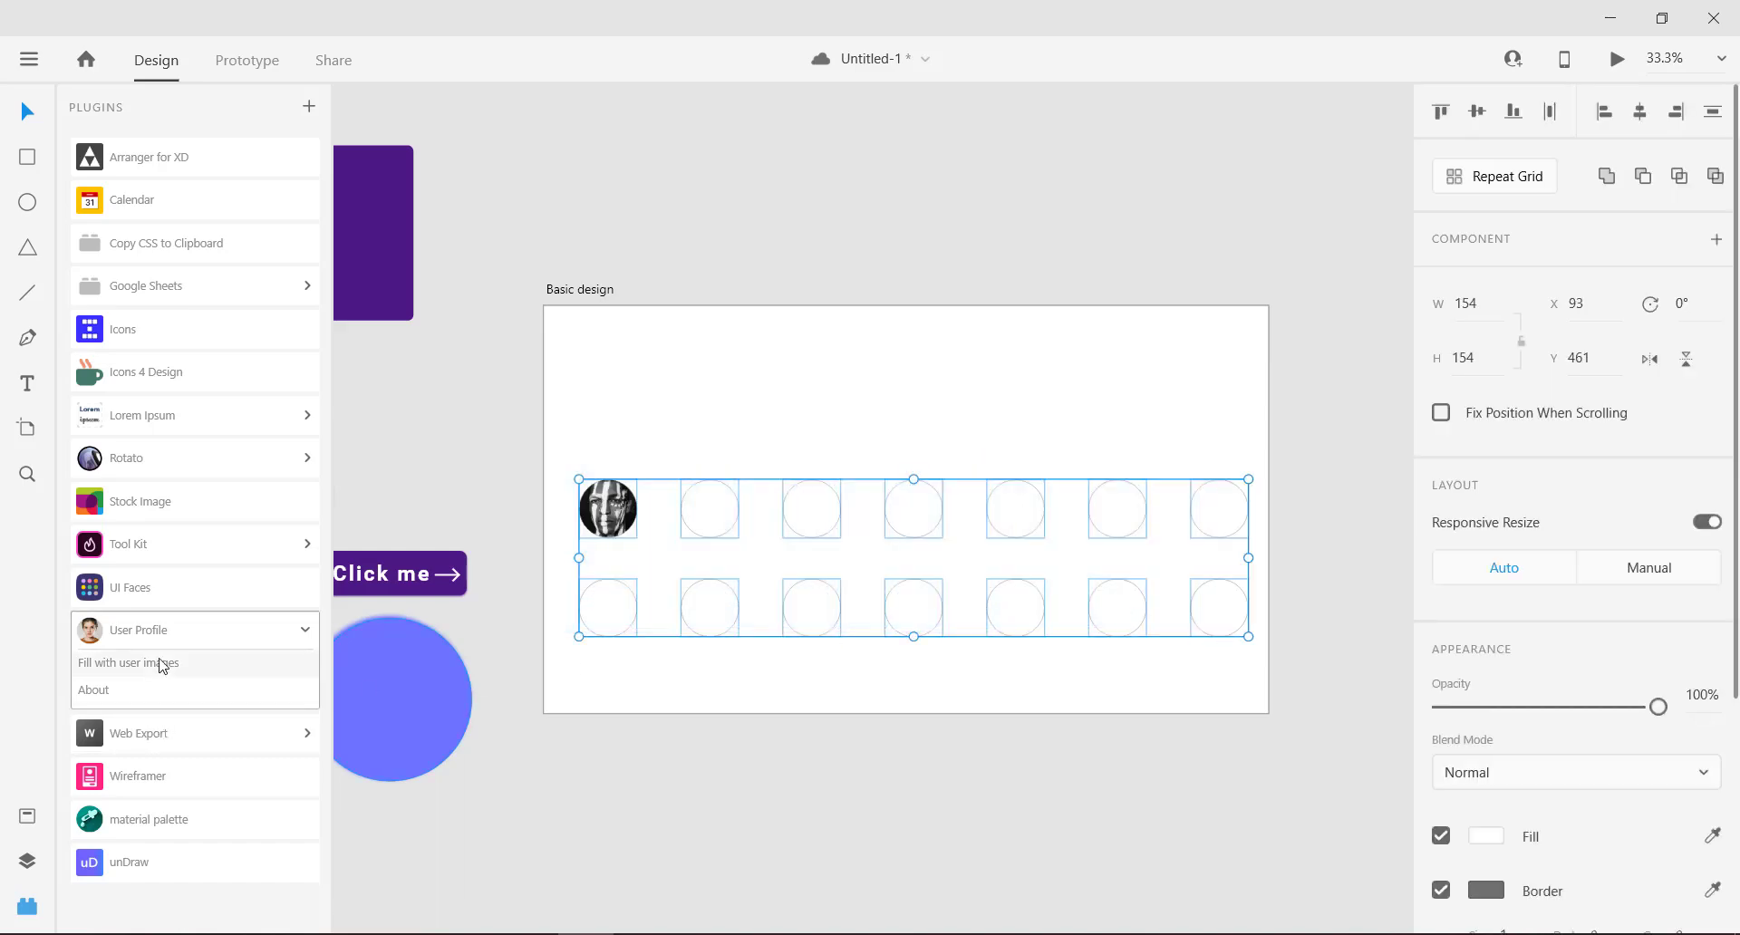
{"action": "left_click", "coordinate": [1040, 543]}
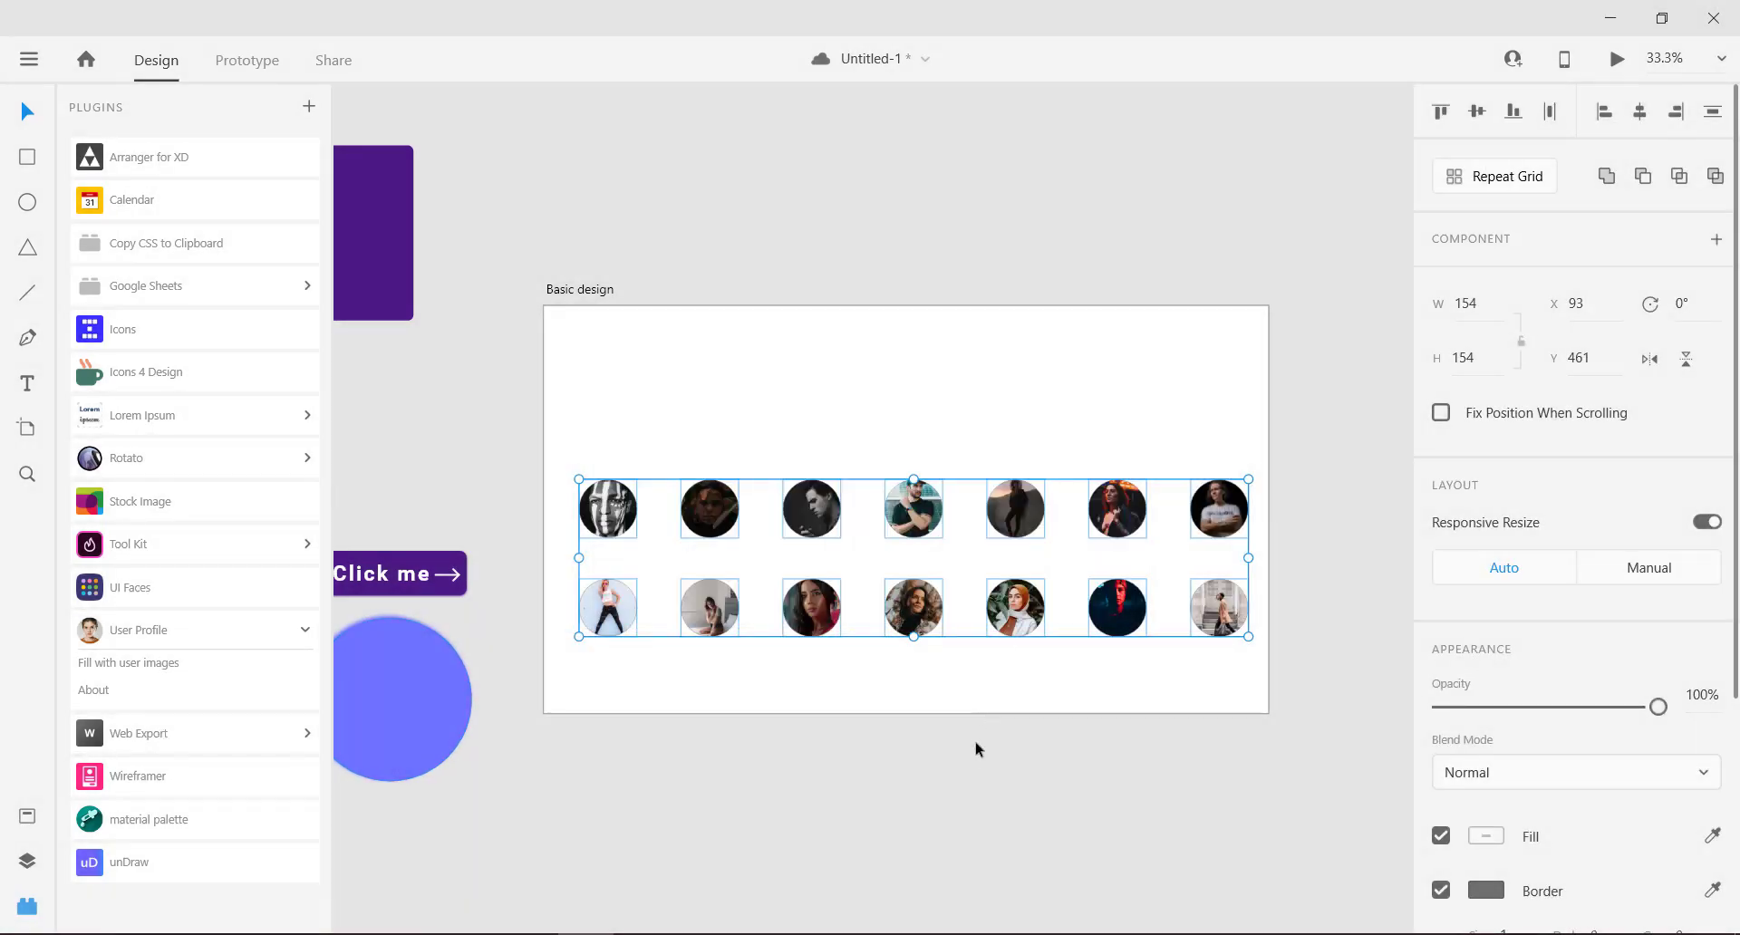
{"action": "left_click", "coordinate": [976, 743]}
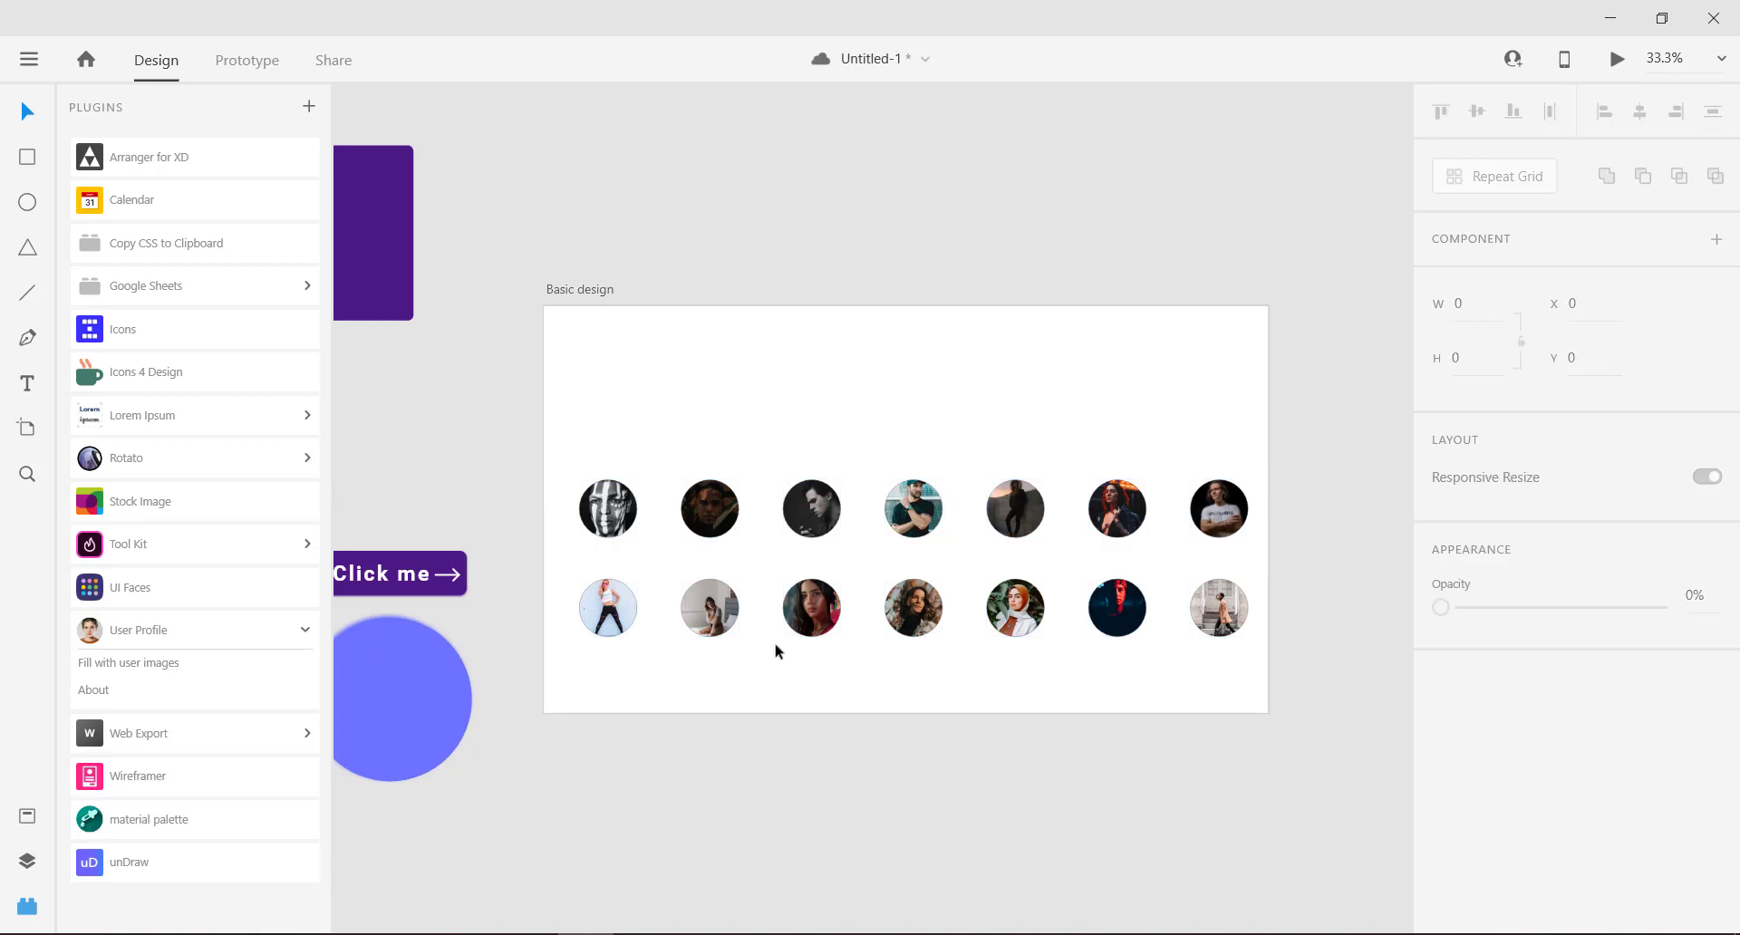
Step: Delete the eight circles in the four rightmost columns and move the remaining six to about X 33, Y 540
{"action": "left_click_drag", "start_coordinate": [588, 446], "coordinate": [1239, 627]}
{"action": "left_click_drag", "start_coordinate": [935, 369], "coordinate": [1235, 660]}
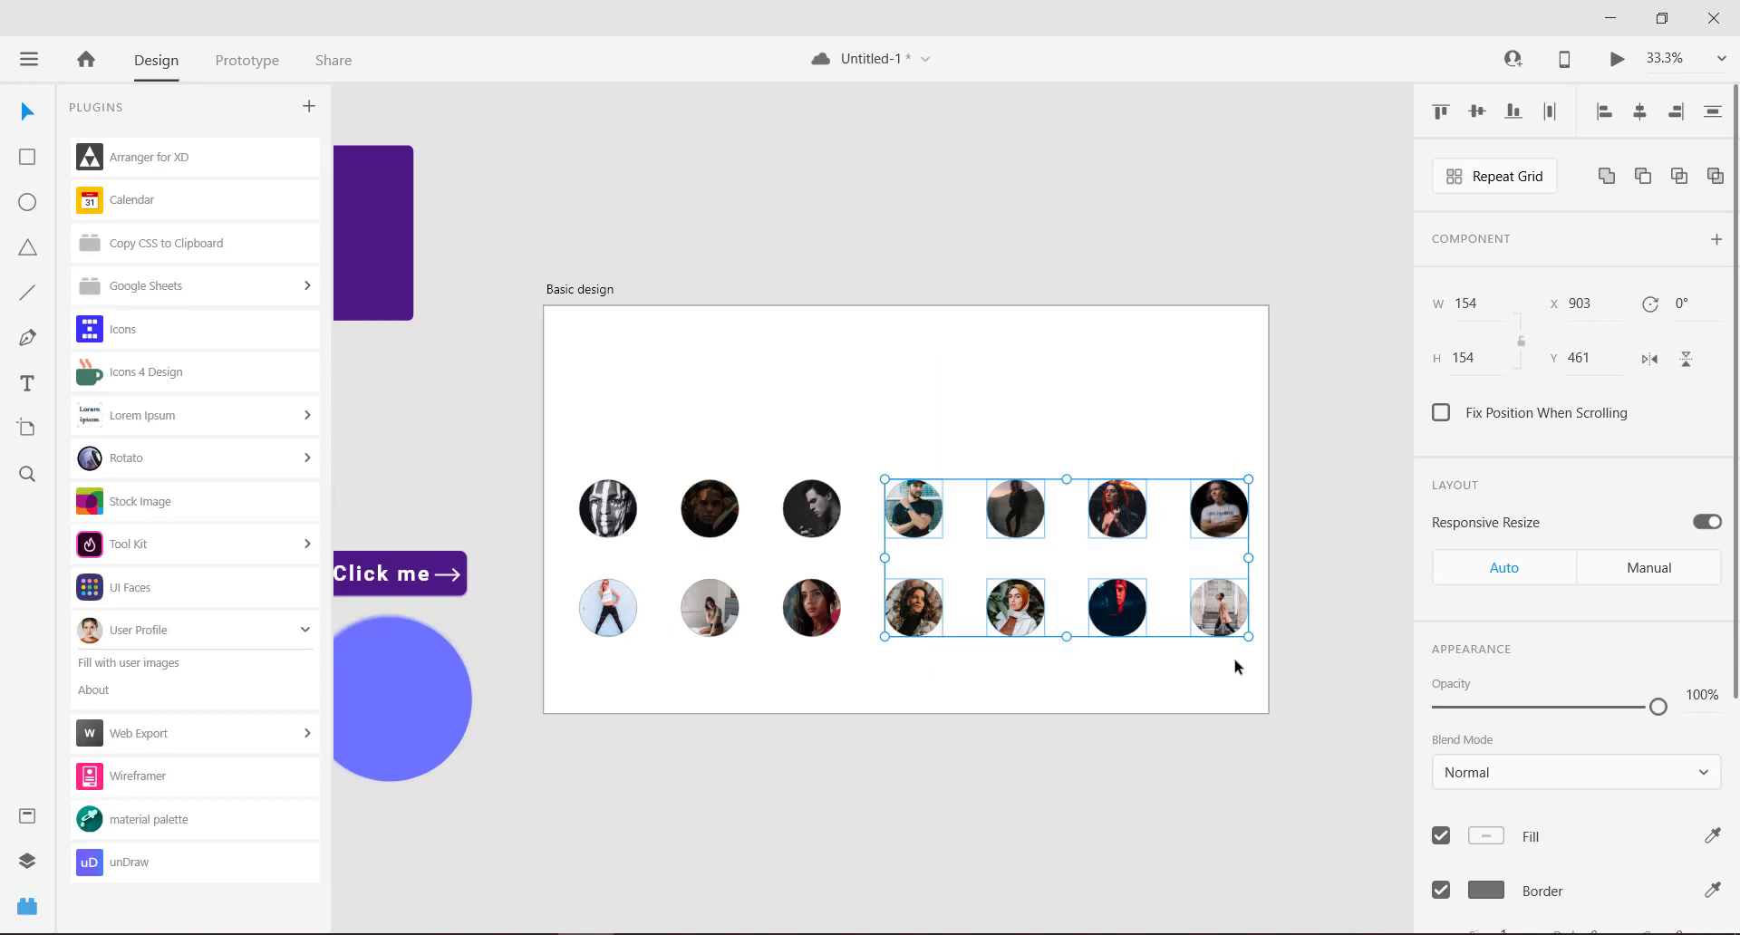
{"action": "key", "text": "Delete"}
{"action": "left_click_drag", "start_coordinate": [965, 676], "coordinate": [577, 440]}
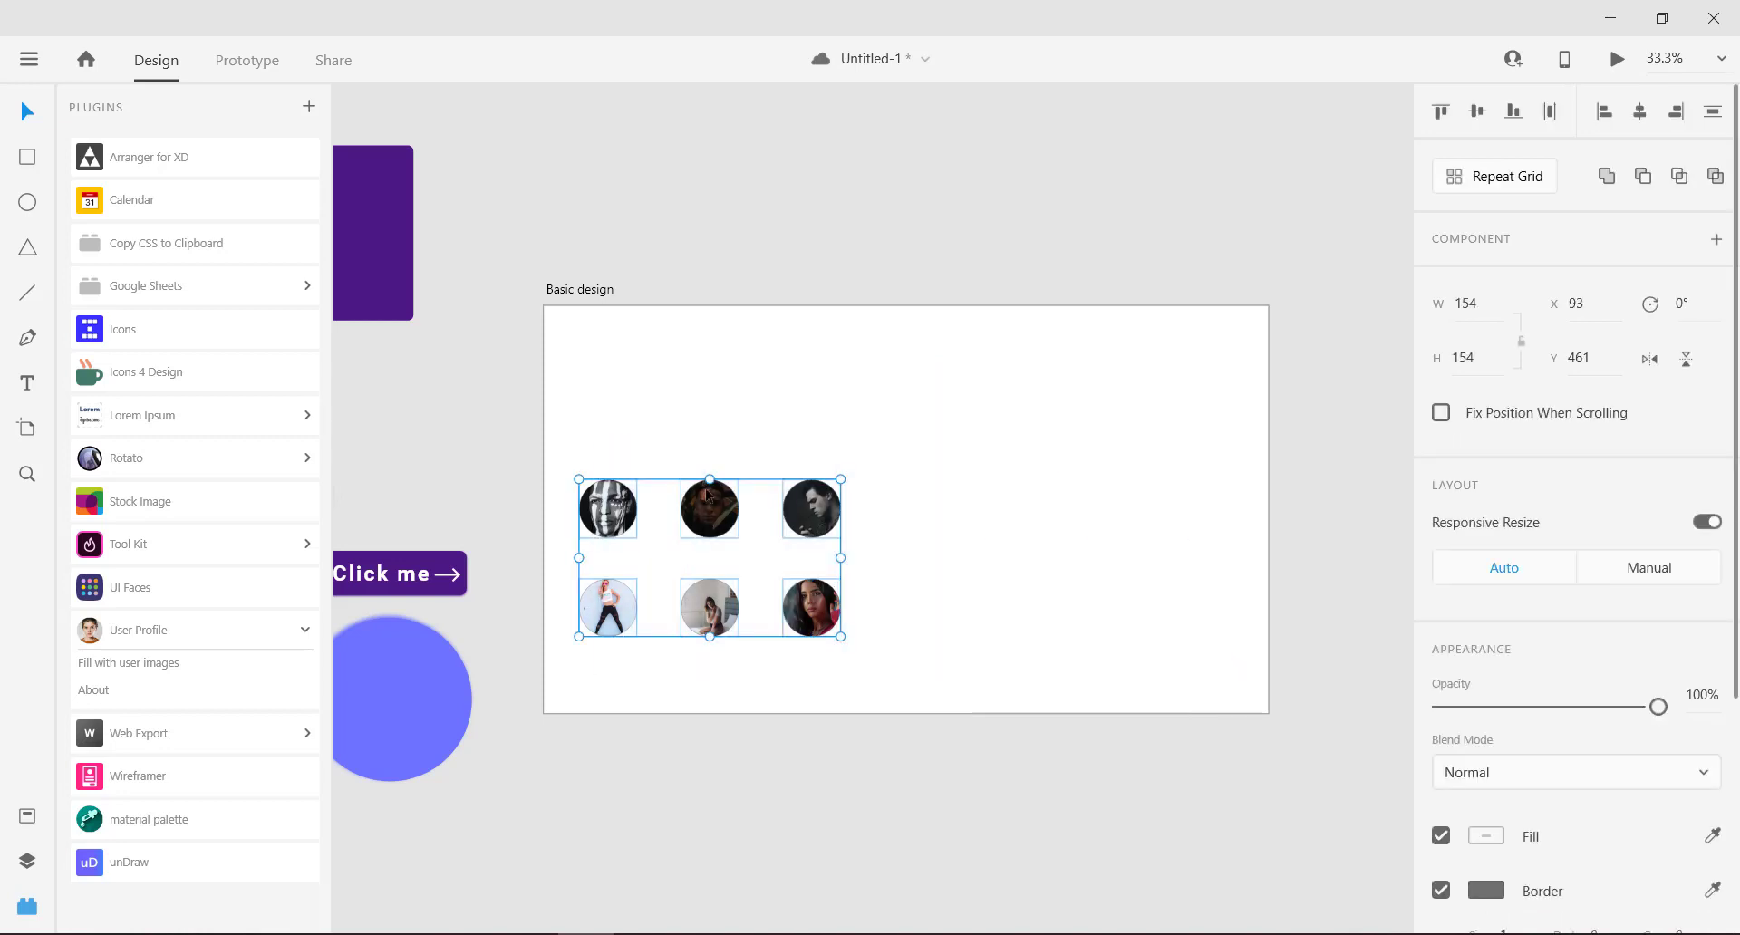
{"action": "left_click_drag", "start_coordinate": [786, 508], "coordinate": [763, 538]}
{"action": "left_click", "coordinate": [761, 428]}
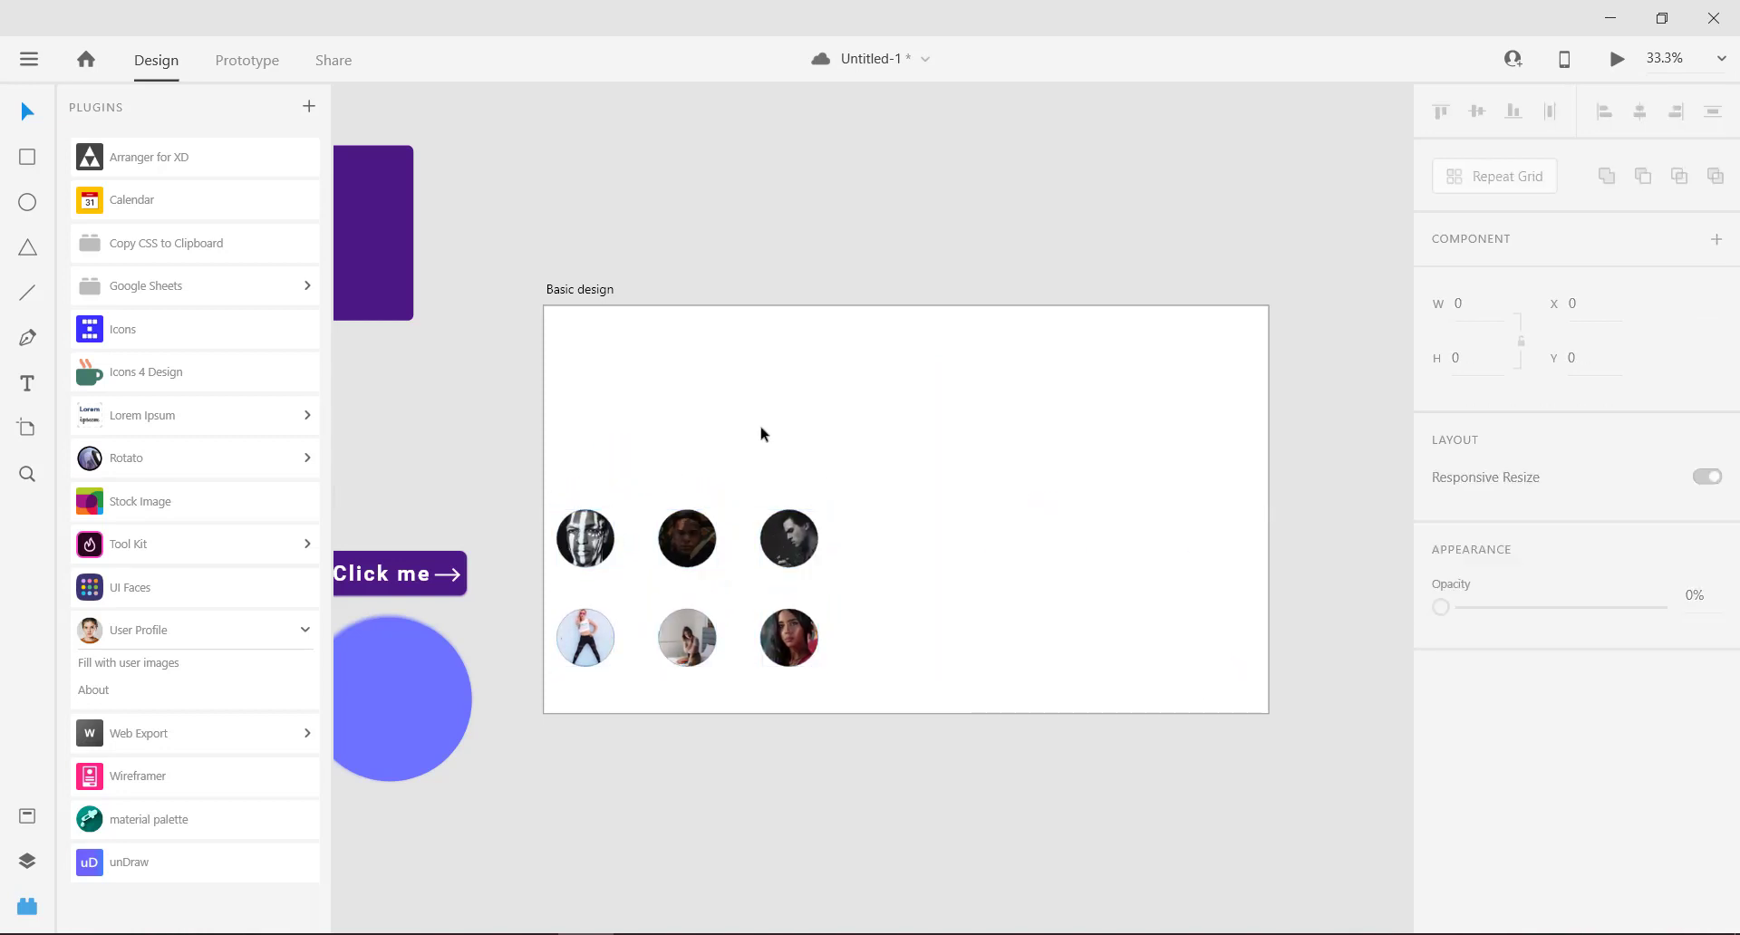
Step: Find the facebook-f icon with the Icons 4 Design plugin, insert it, and move it to about X 1098, Y 264
{"action": "left_click", "coordinate": [172, 384]}
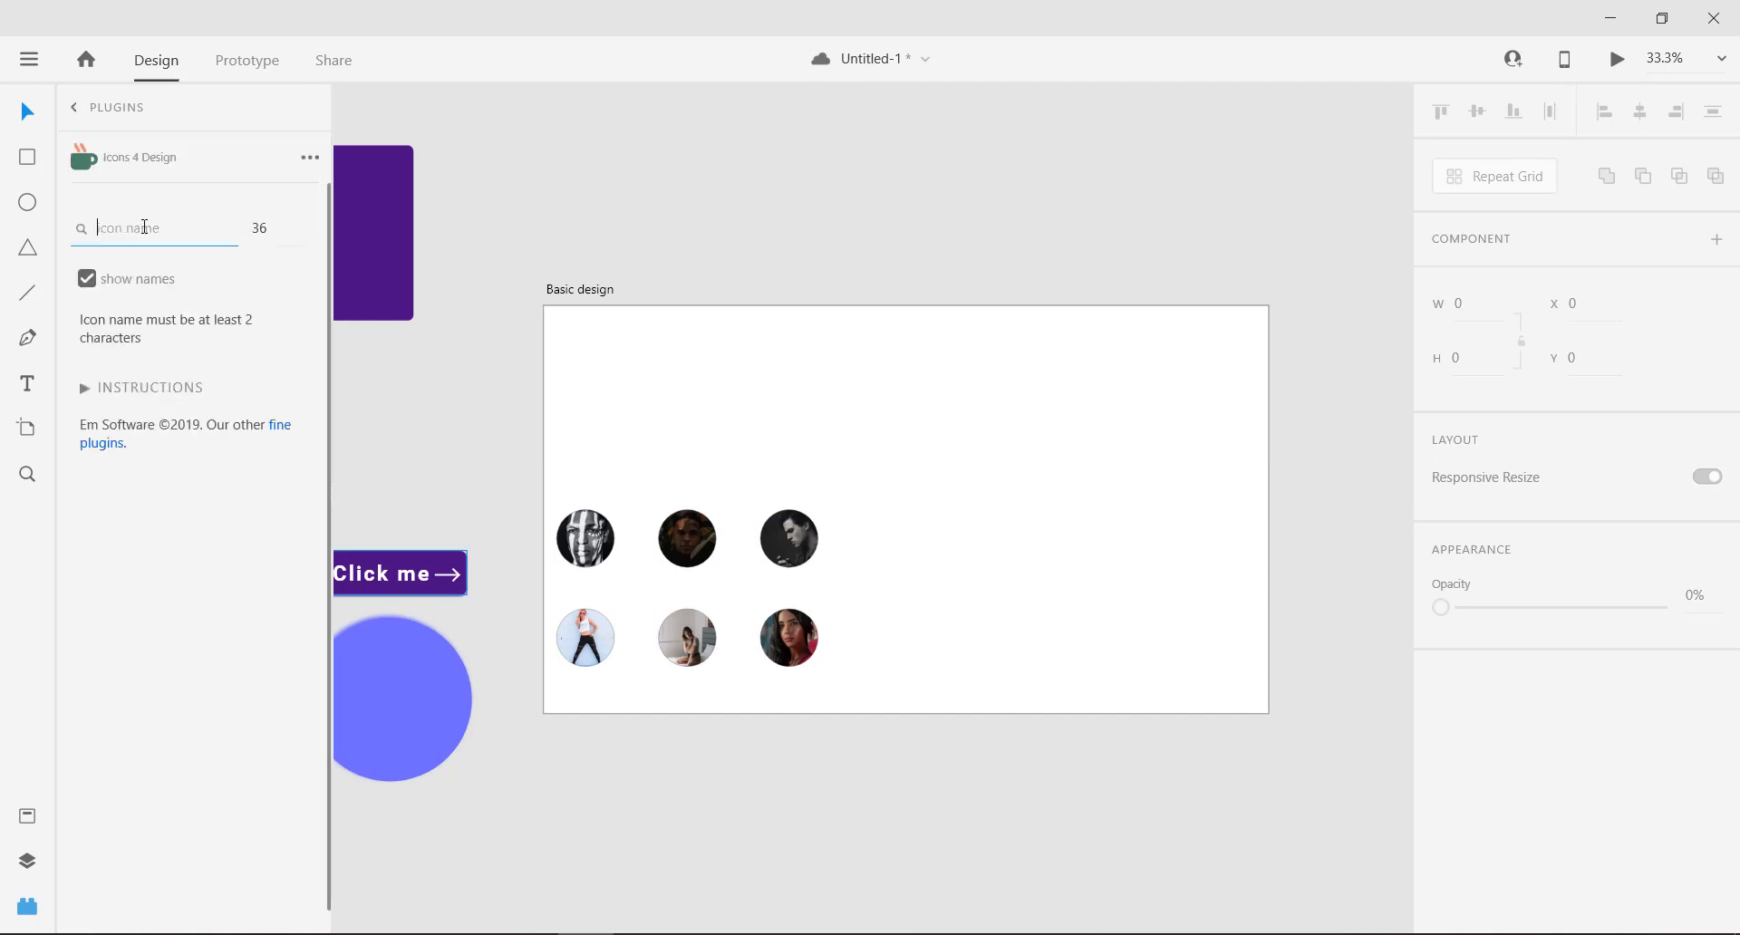
{"action": "type", "text": "FACE"}
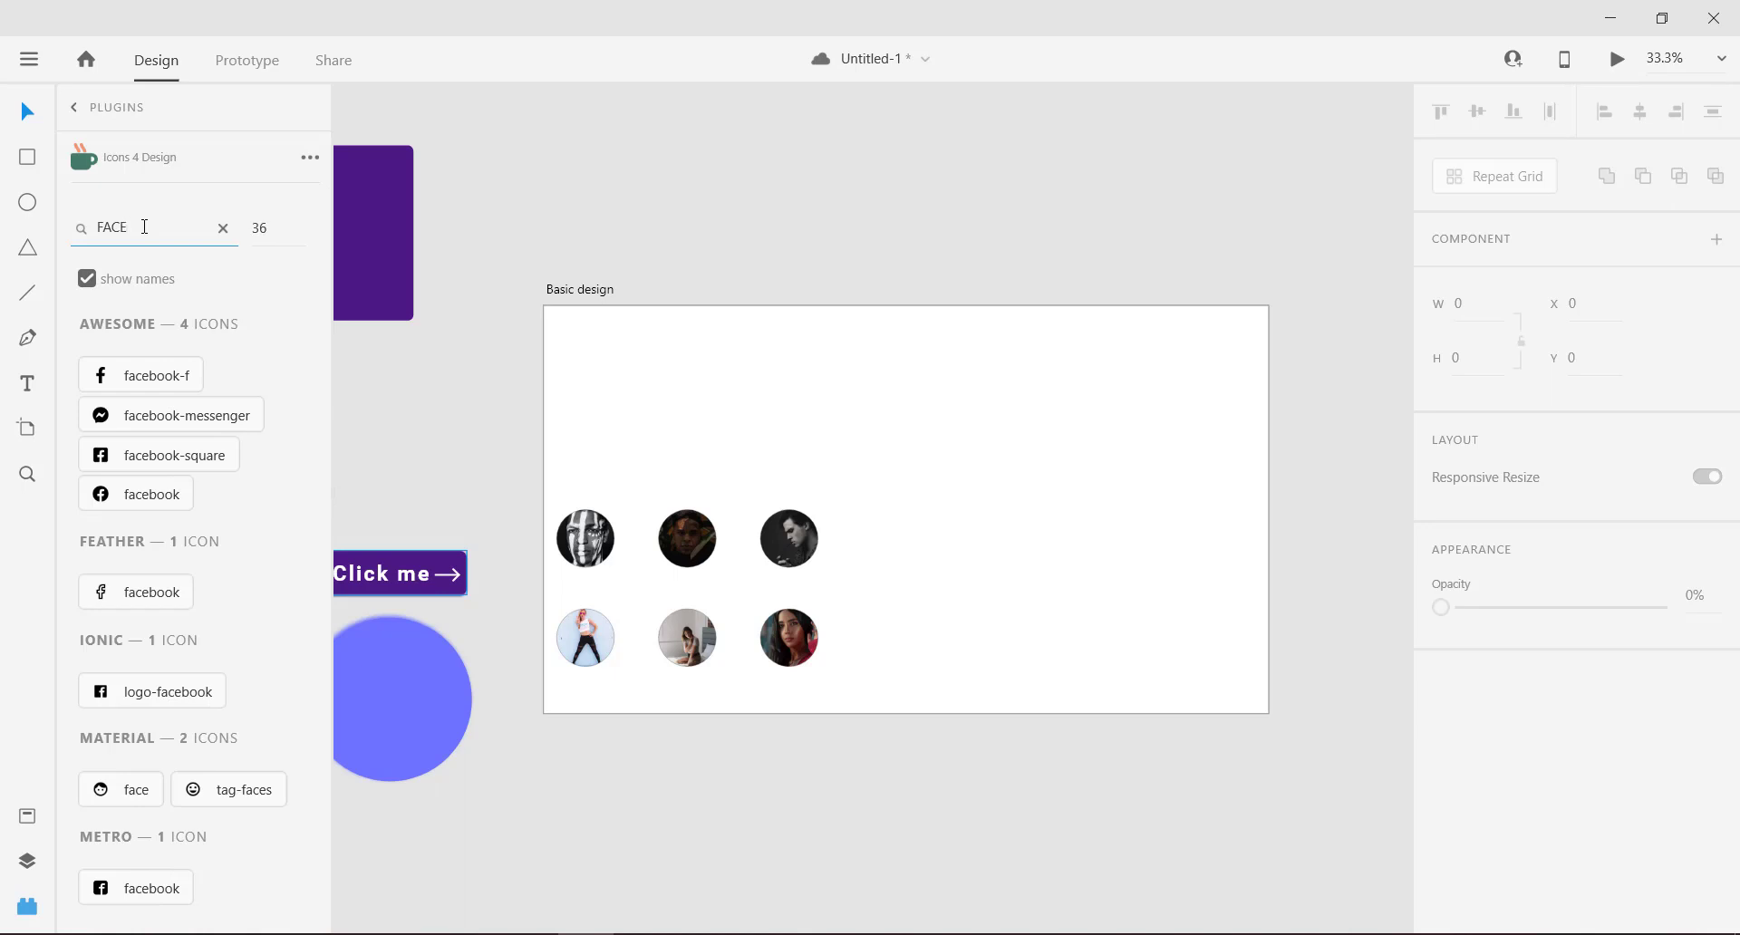
{"action": "left_click", "coordinate": [156, 385]}
{"action": "left_click", "coordinate": [536, 318]}
{"action": "left_click_drag", "start_coordinate": [549, 315], "coordinate": [962, 428]}
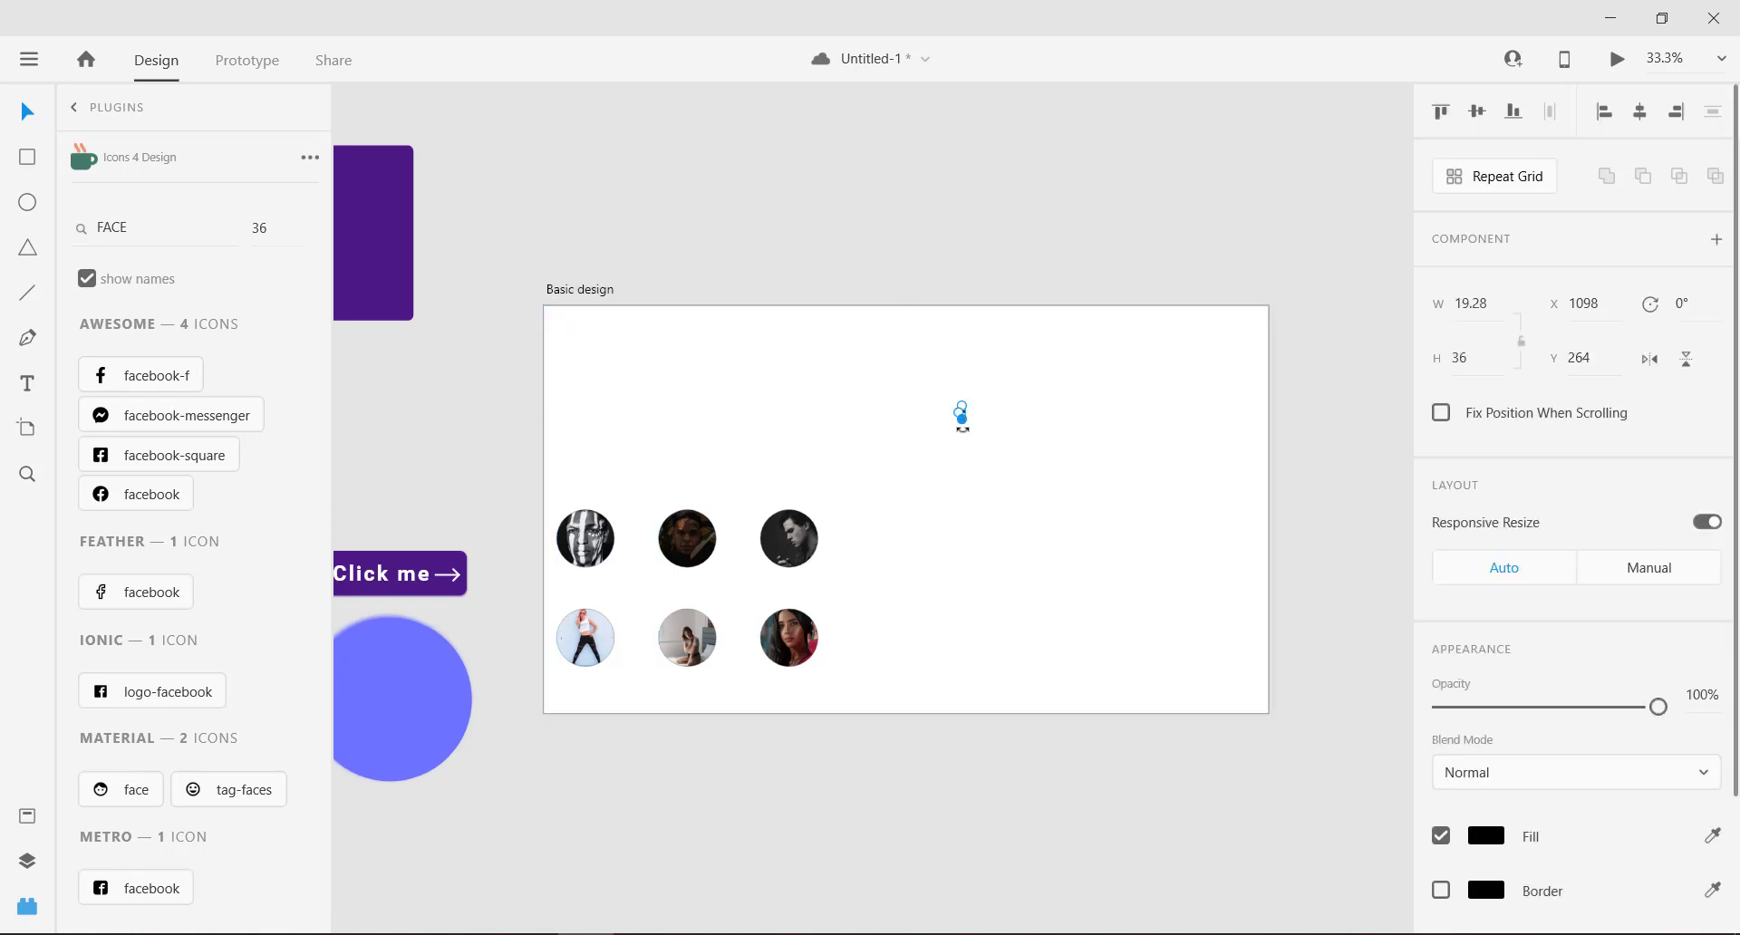
Step: Change the Facebook icon's fill to a bright blue
{"action": "left_click", "coordinate": [1359, 627]}
{"action": "left_click", "coordinate": [962, 415]}
{"action": "scroll", "coordinate": [1367, 649], "scroll_direction": "down", "scroll_amount": 1}
{"action": "left_click", "coordinate": [1494, 836]}
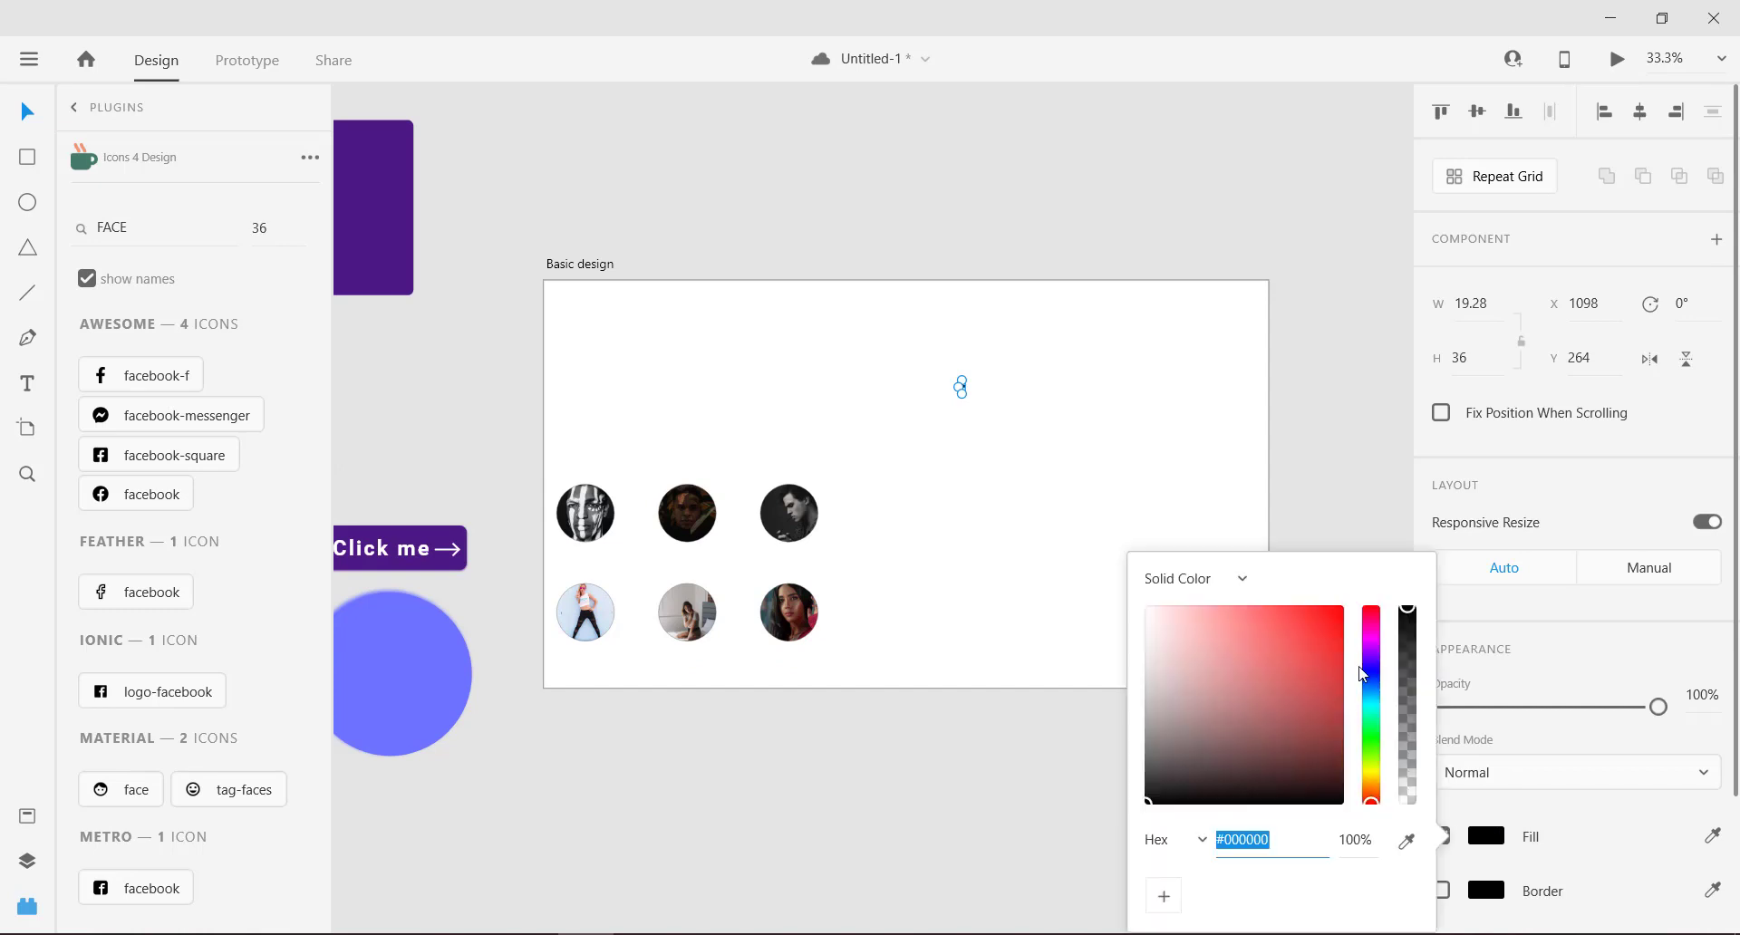
{"action": "left_click", "coordinate": [1371, 675]}
{"action": "left_click", "coordinate": [1283, 616]}
{"action": "left_click", "coordinate": [1111, 461]}
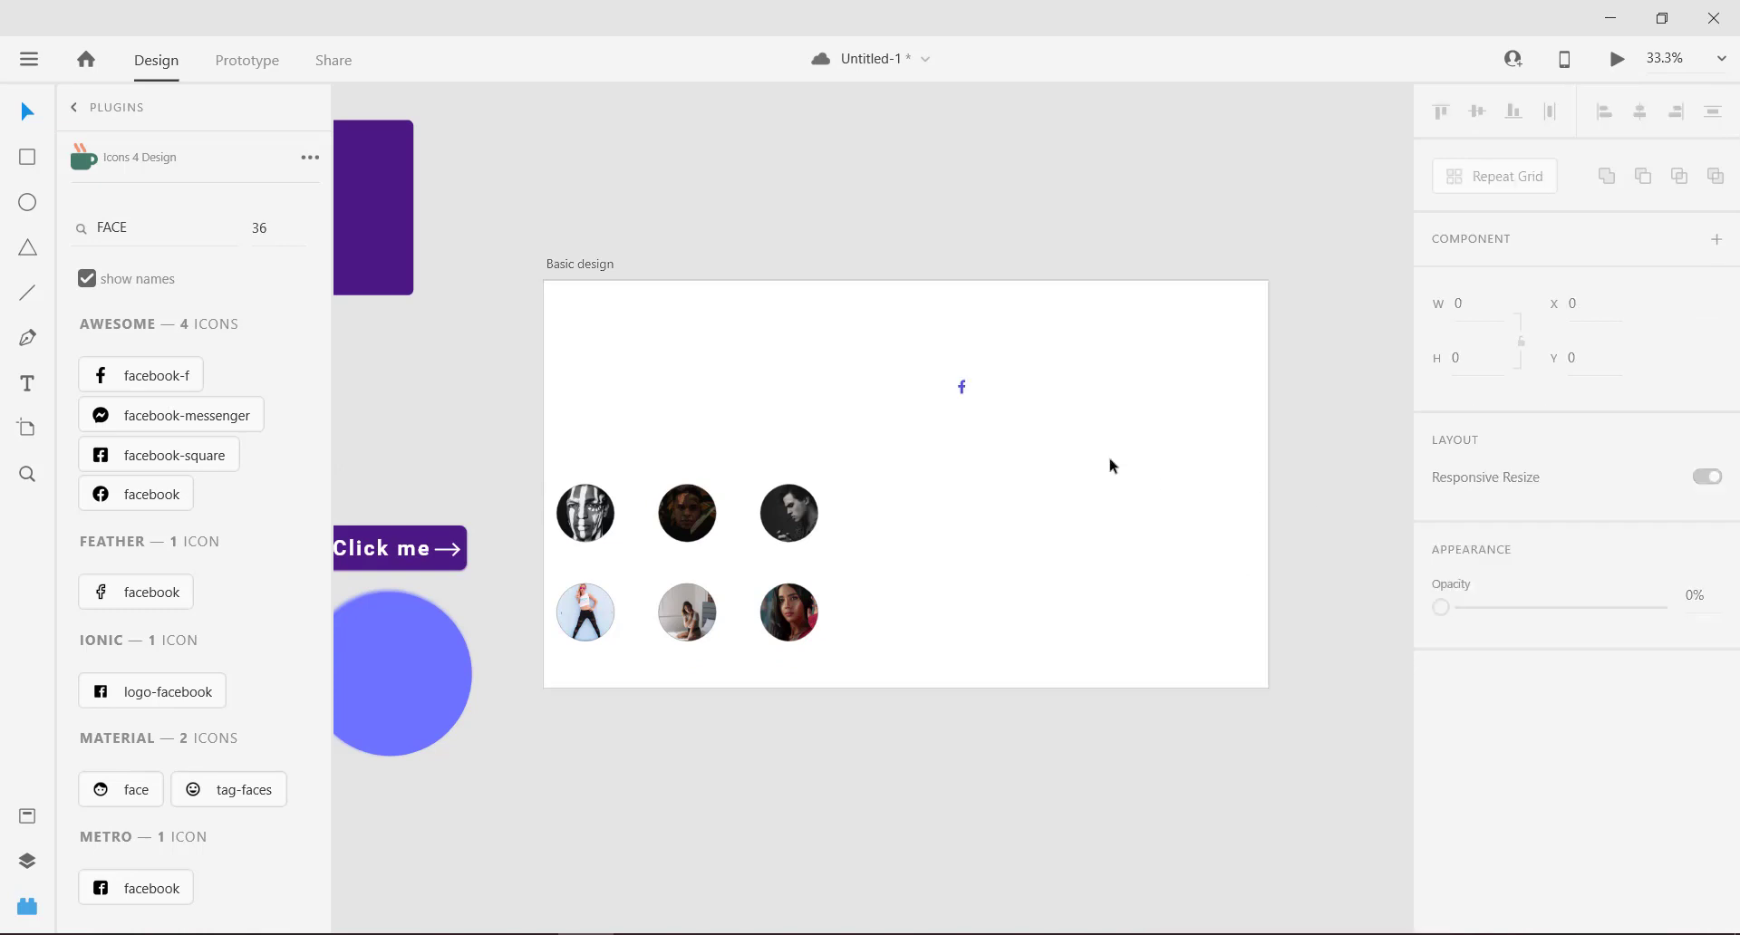
Step: Delete the blue Facebook icon from the artboard
{"action": "scroll", "coordinate": [1010, 402], "scroll_direction": "up", "scroll_amount": 4}
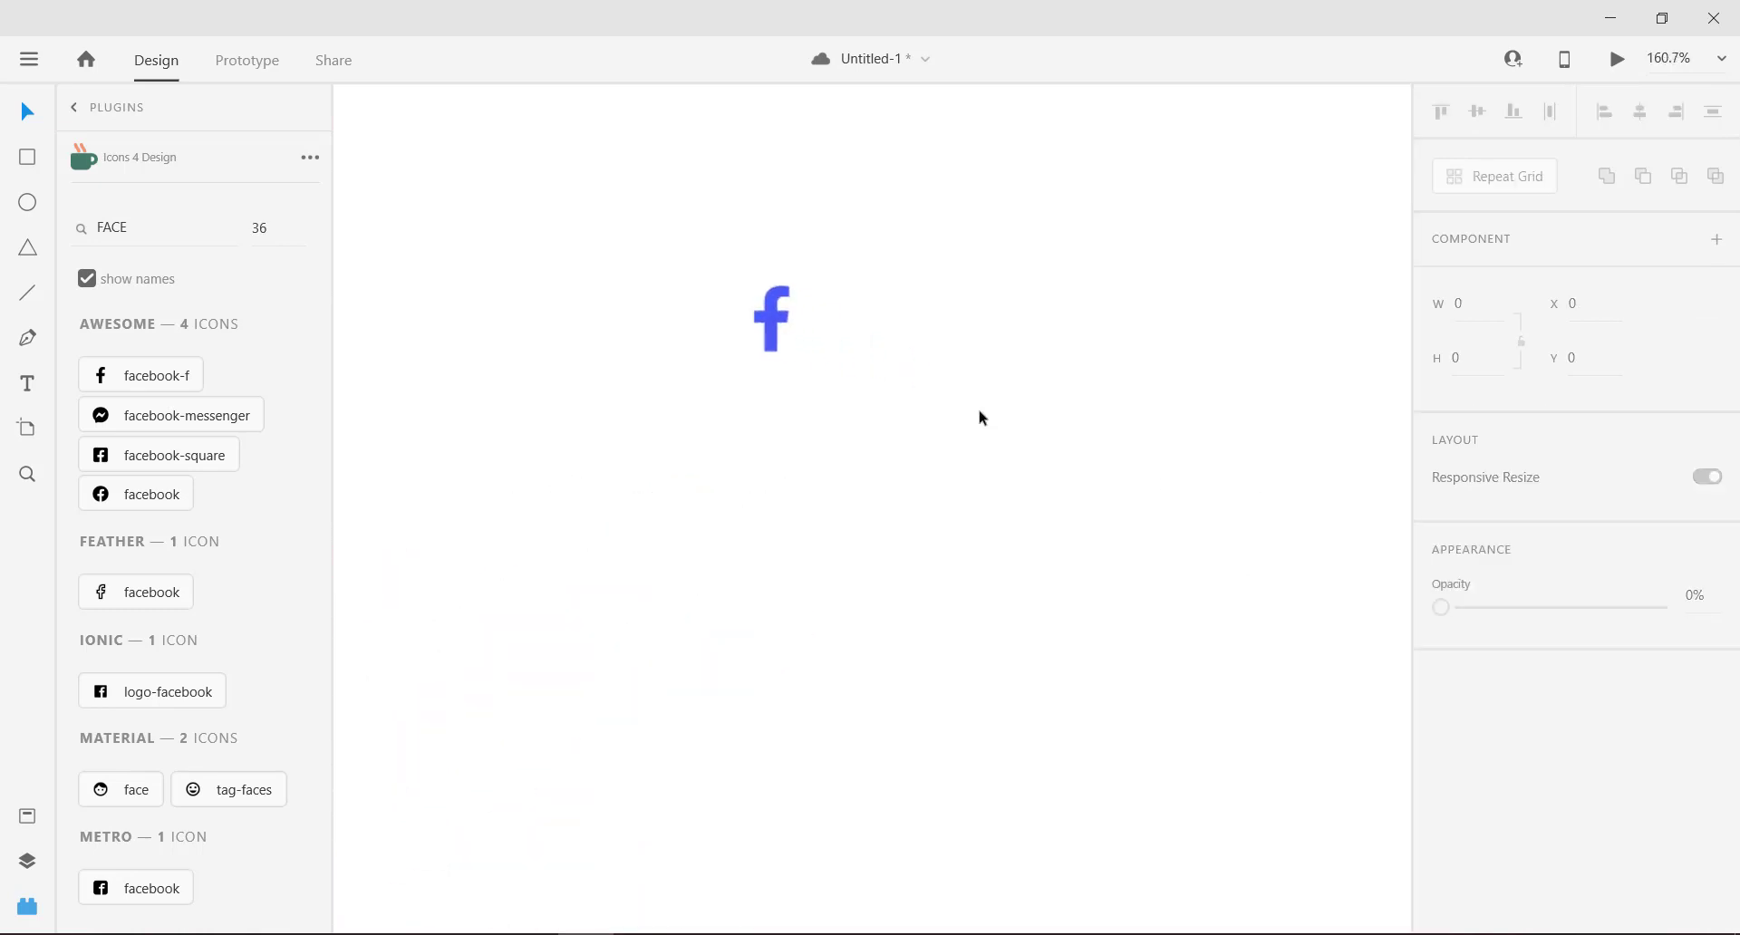
{"action": "scroll", "coordinate": [979, 415], "scroll_direction": "down", "scroll_amount": 2}
{"action": "scroll", "coordinate": [980, 419], "scroll_direction": "down", "scroll_amount": 1}
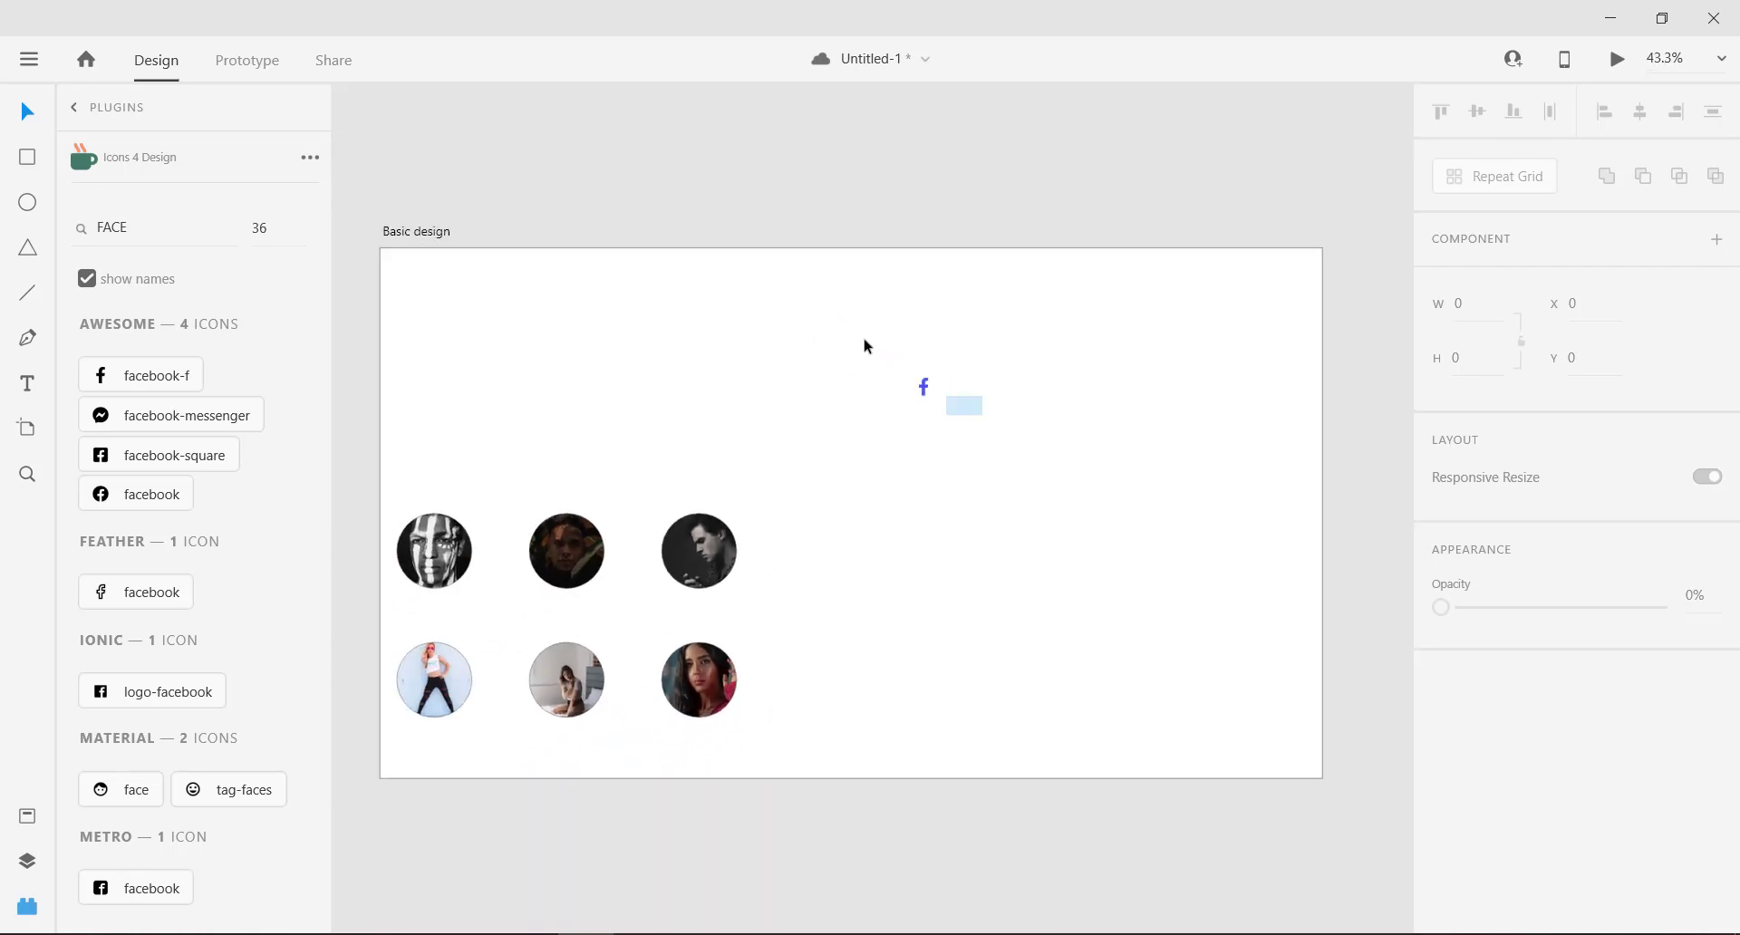
{"action": "left_click", "coordinate": [924, 386]}
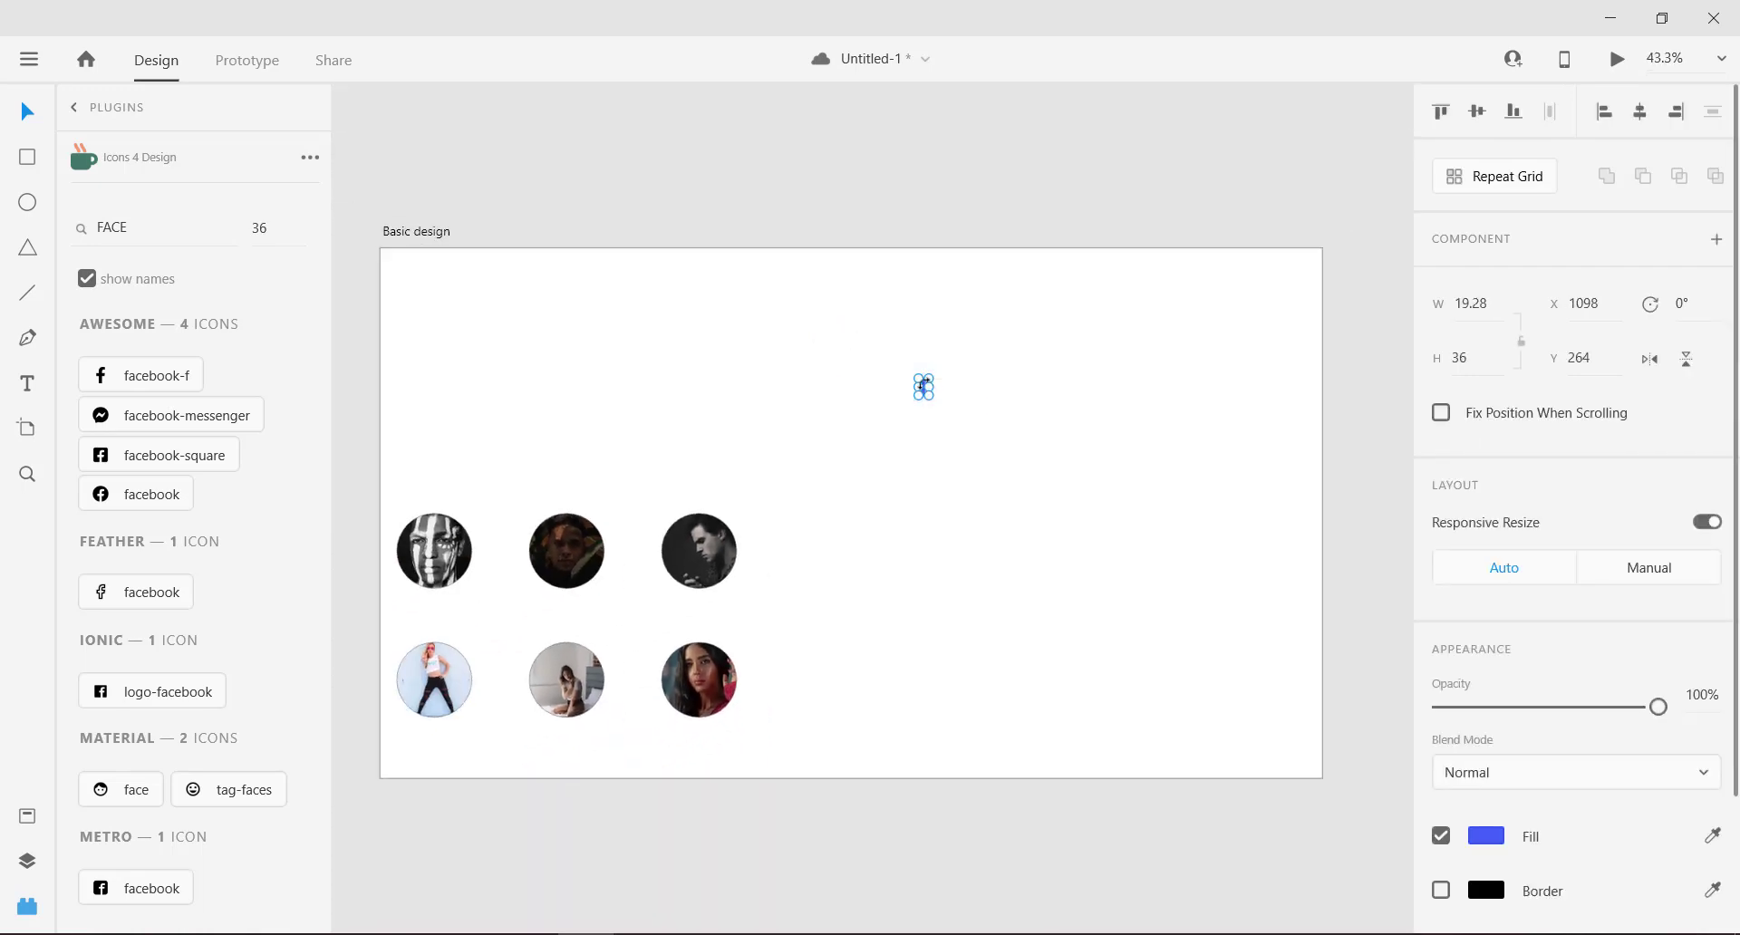
Step: Search the plugin's icons for mail, insert the ios-mail icon, and move it to about X 974, Y 298
{"action": "left_click", "coordinate": [195, 228]}
{"action": "type", "text": "mail"}
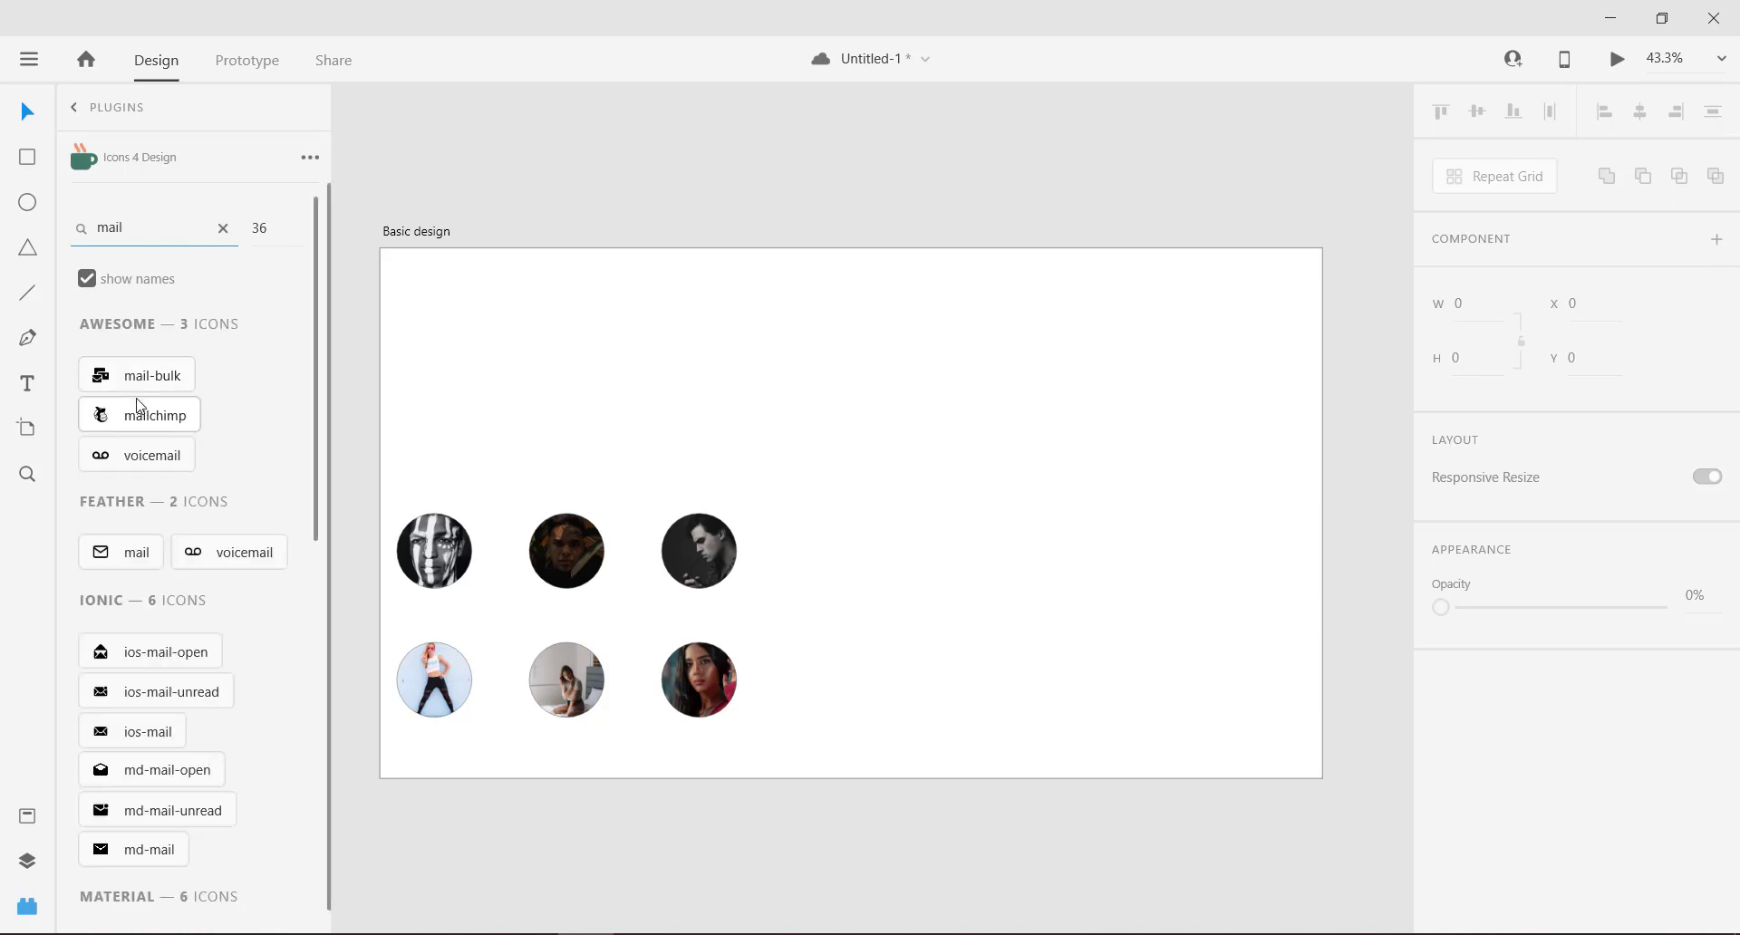
{"action": "scroll", "coordinate": [152, 449], "scroll_direction": "down", "scroll_amount": 2}
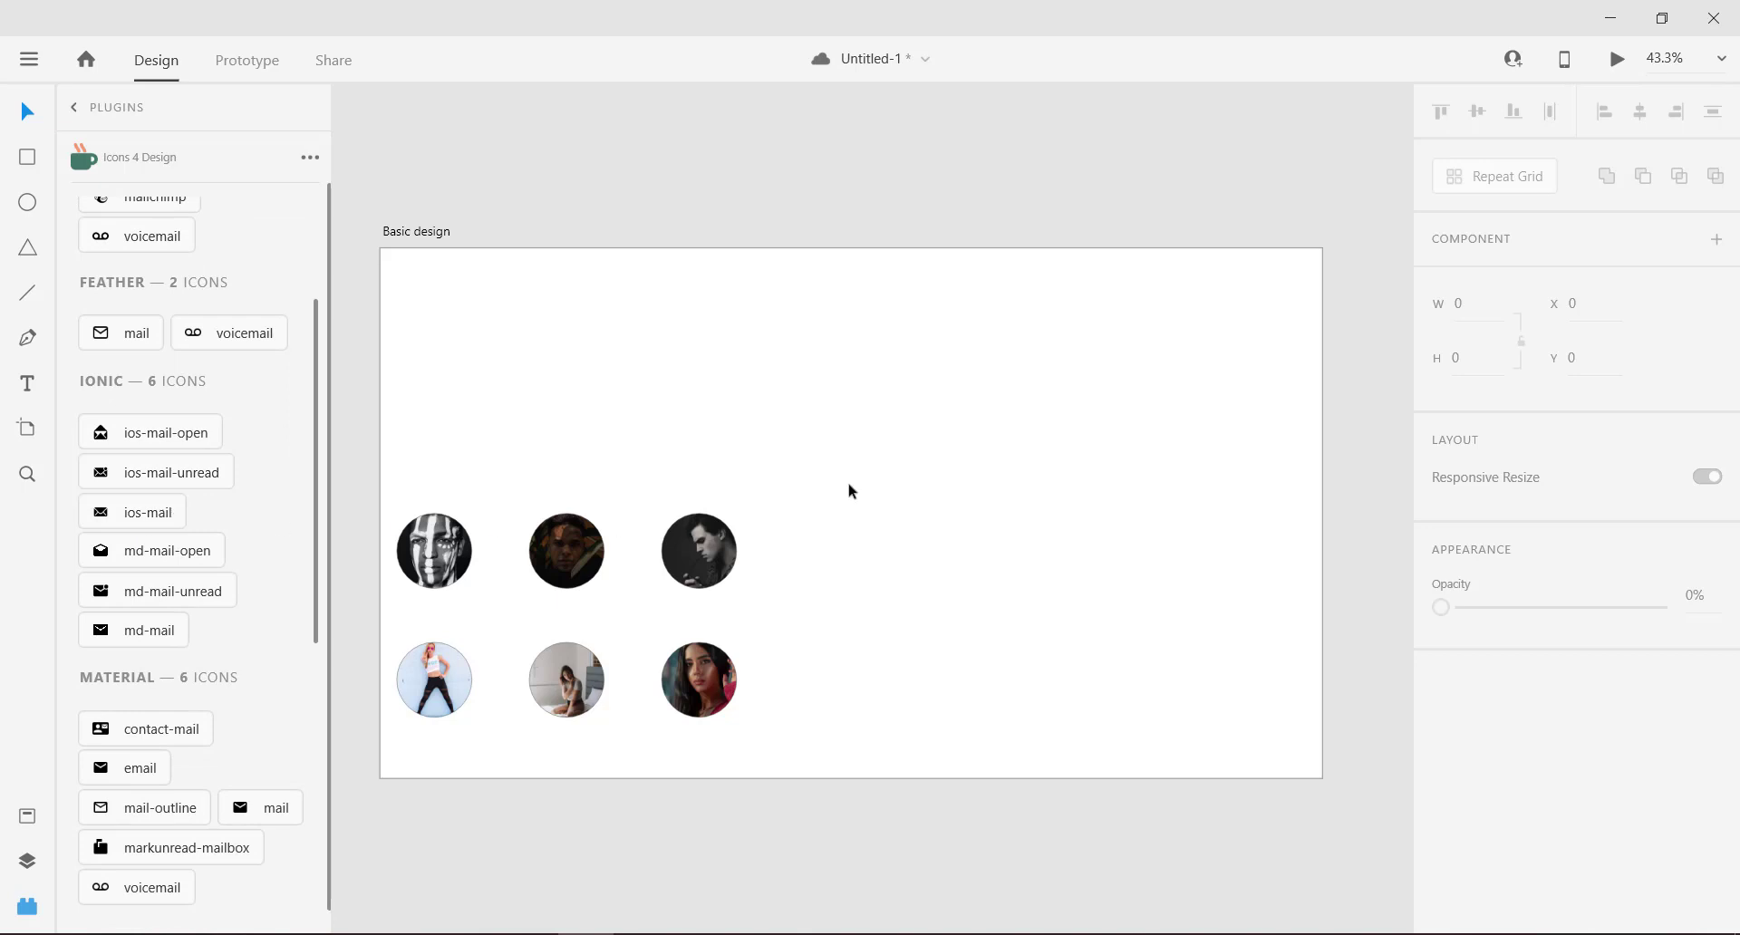
{"action": "left_click", "coordinate": [149, 514]}
{"action": "left_click_drag", "start_coordinate": [384, 253], "coordinate": [944, 387]}
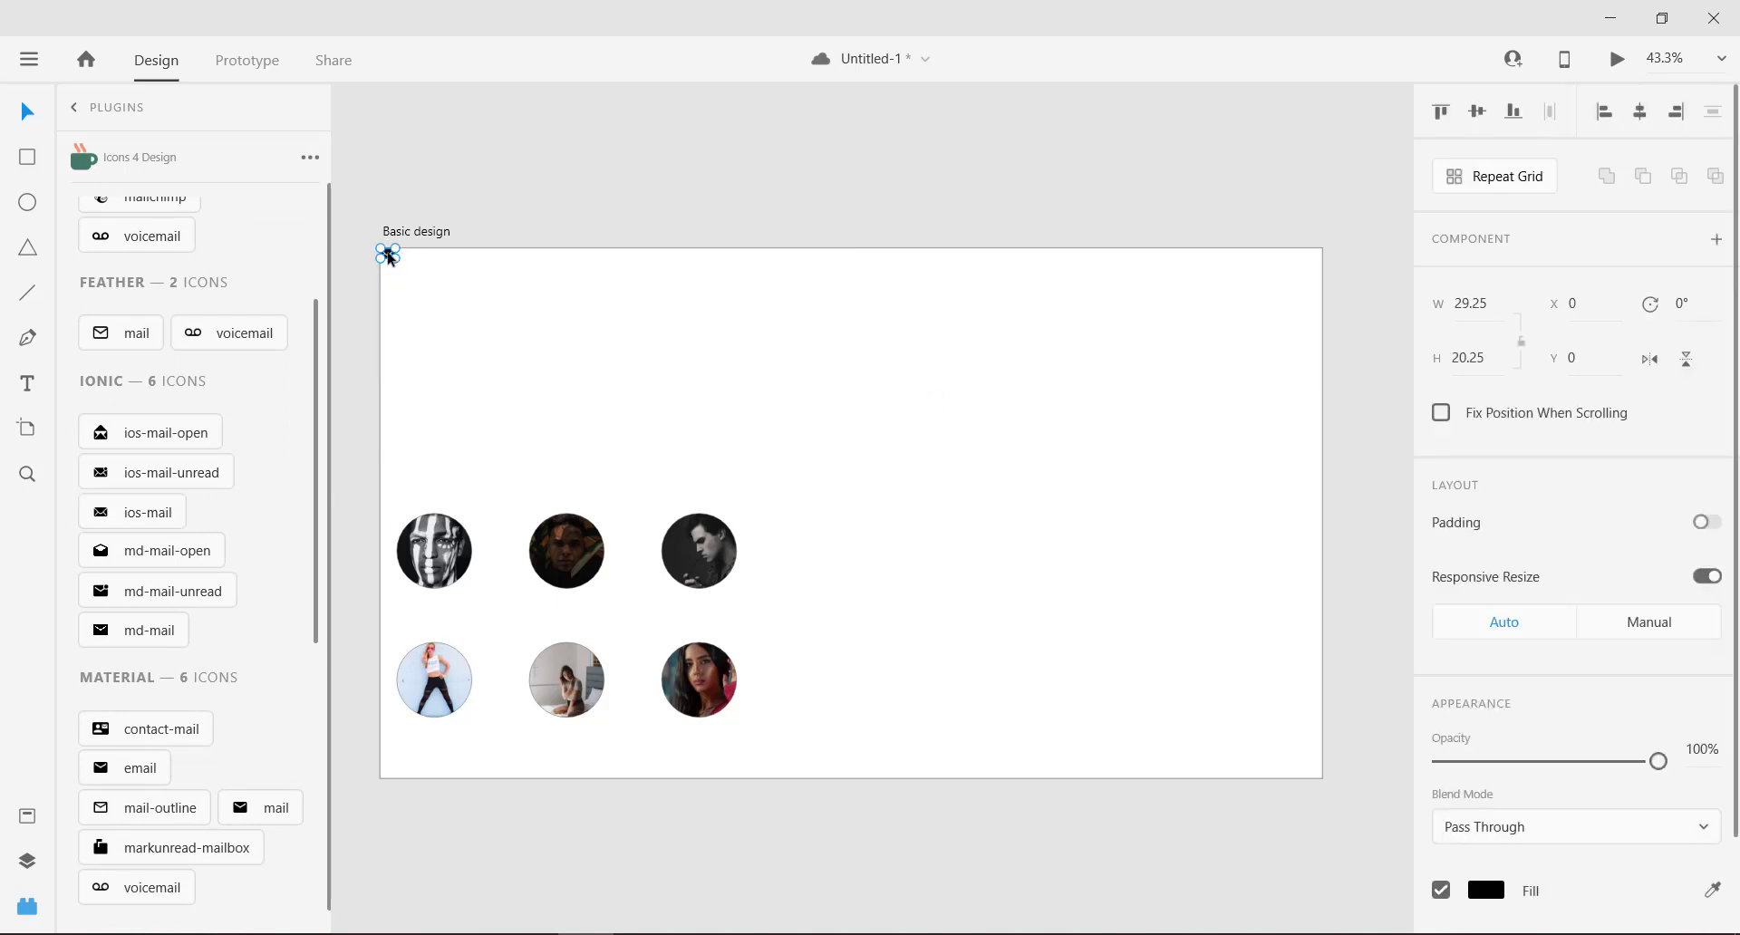
{"action": "left_click_drag", "start_coordinate": [389, 258], "coordinate": [867, 402]}
Step: Change the mail icon's fill to a bright orange
{"action": "scroll", "coordinate": [1466, 784], "scroll_direction": "down", "scroll_amount": 2}
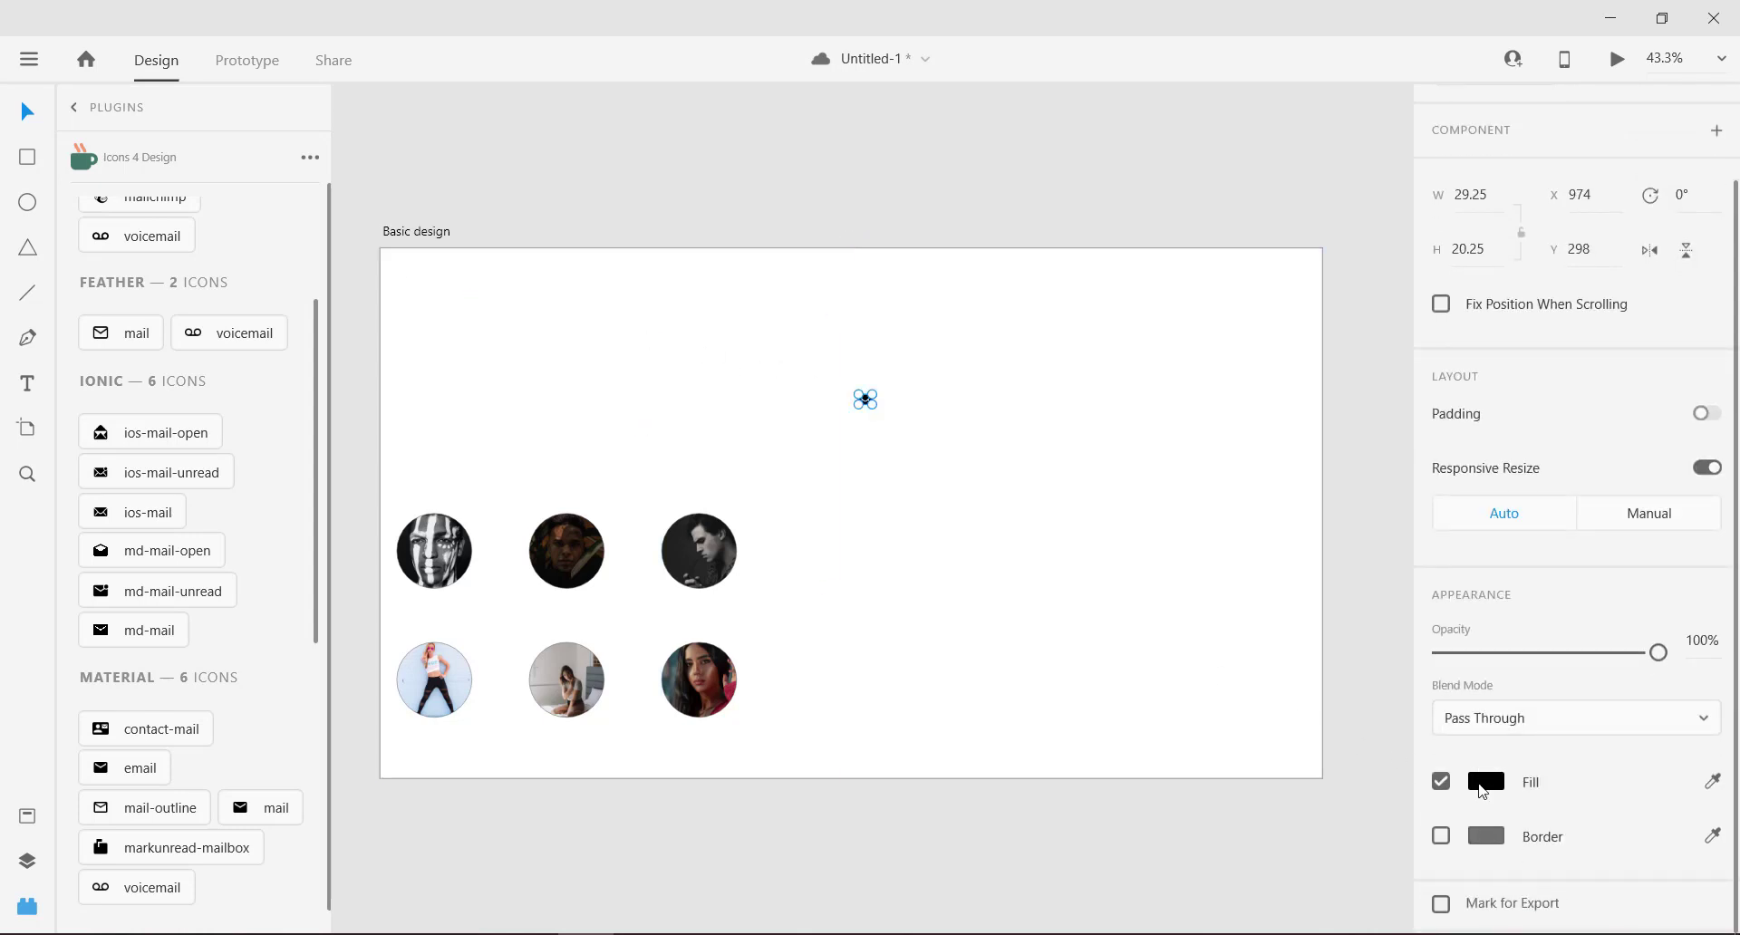
{"action": "left_click", "coordinate": [1483, 783]}
{"action": "left_click", "coordinate": [1374, 788]}
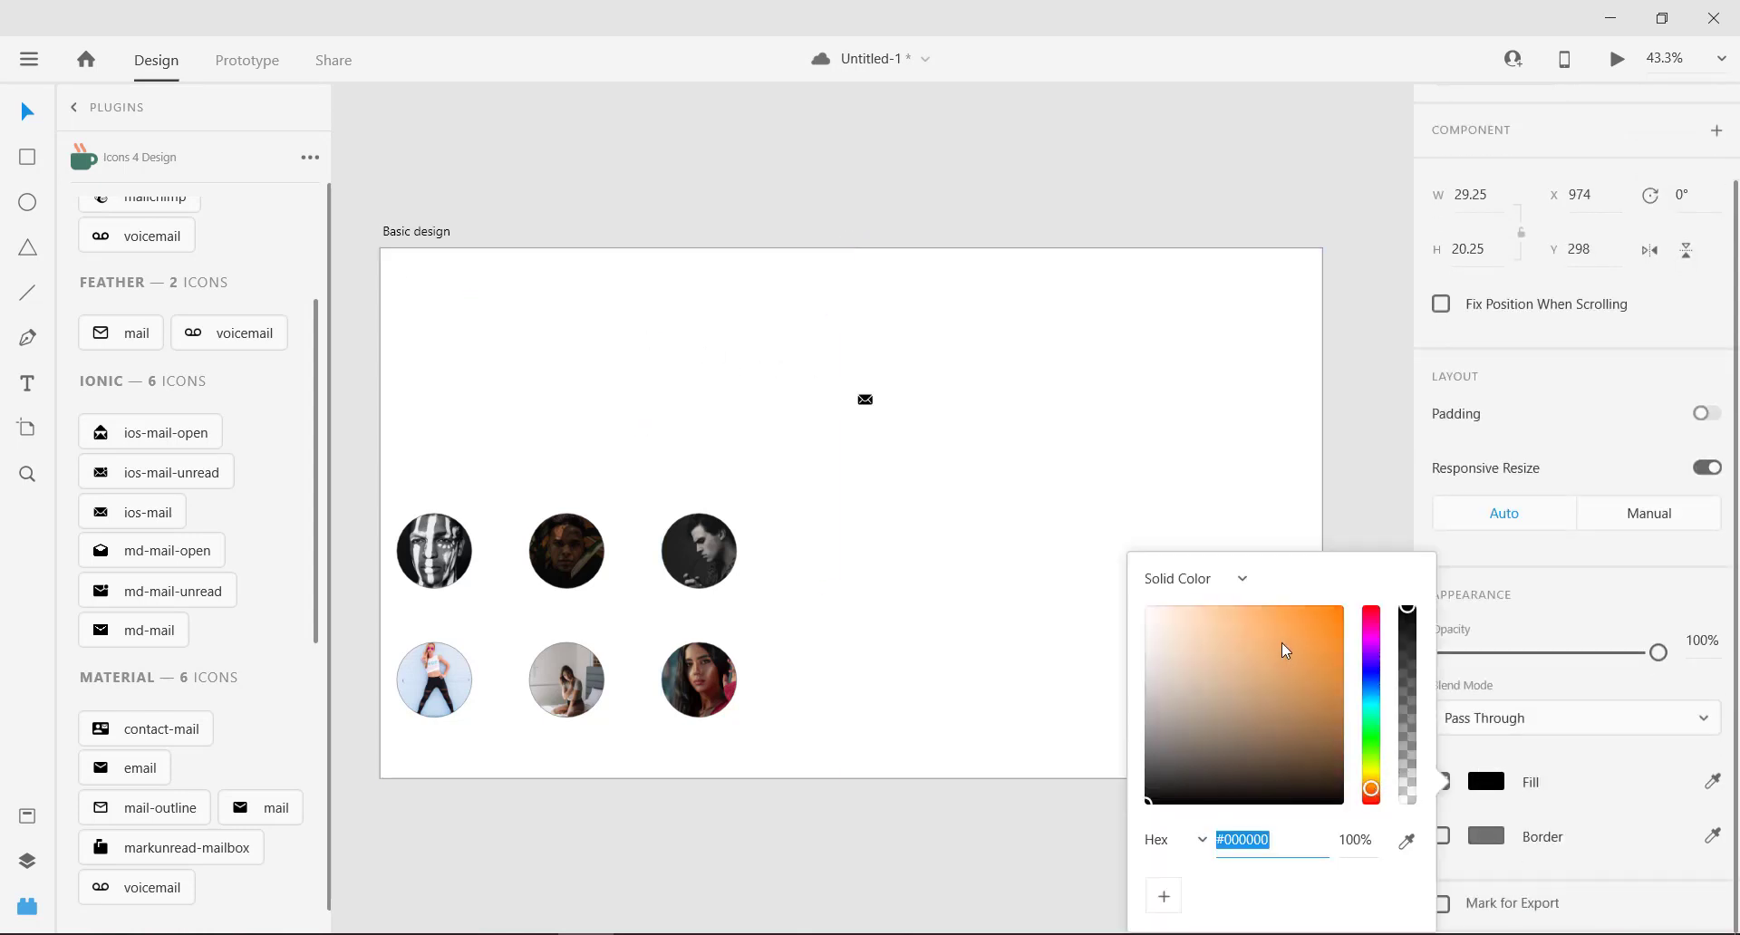
{"action": "left_click_drag", "start_coordinate": [1285, 649], "coordinate": [1329, 609]}
{"action": "left_click_drag", "start_coordinate": [1043, 549], "coordinate": [846, 319]}
{"action": "left_click", "coordinate": [1079, 481]}
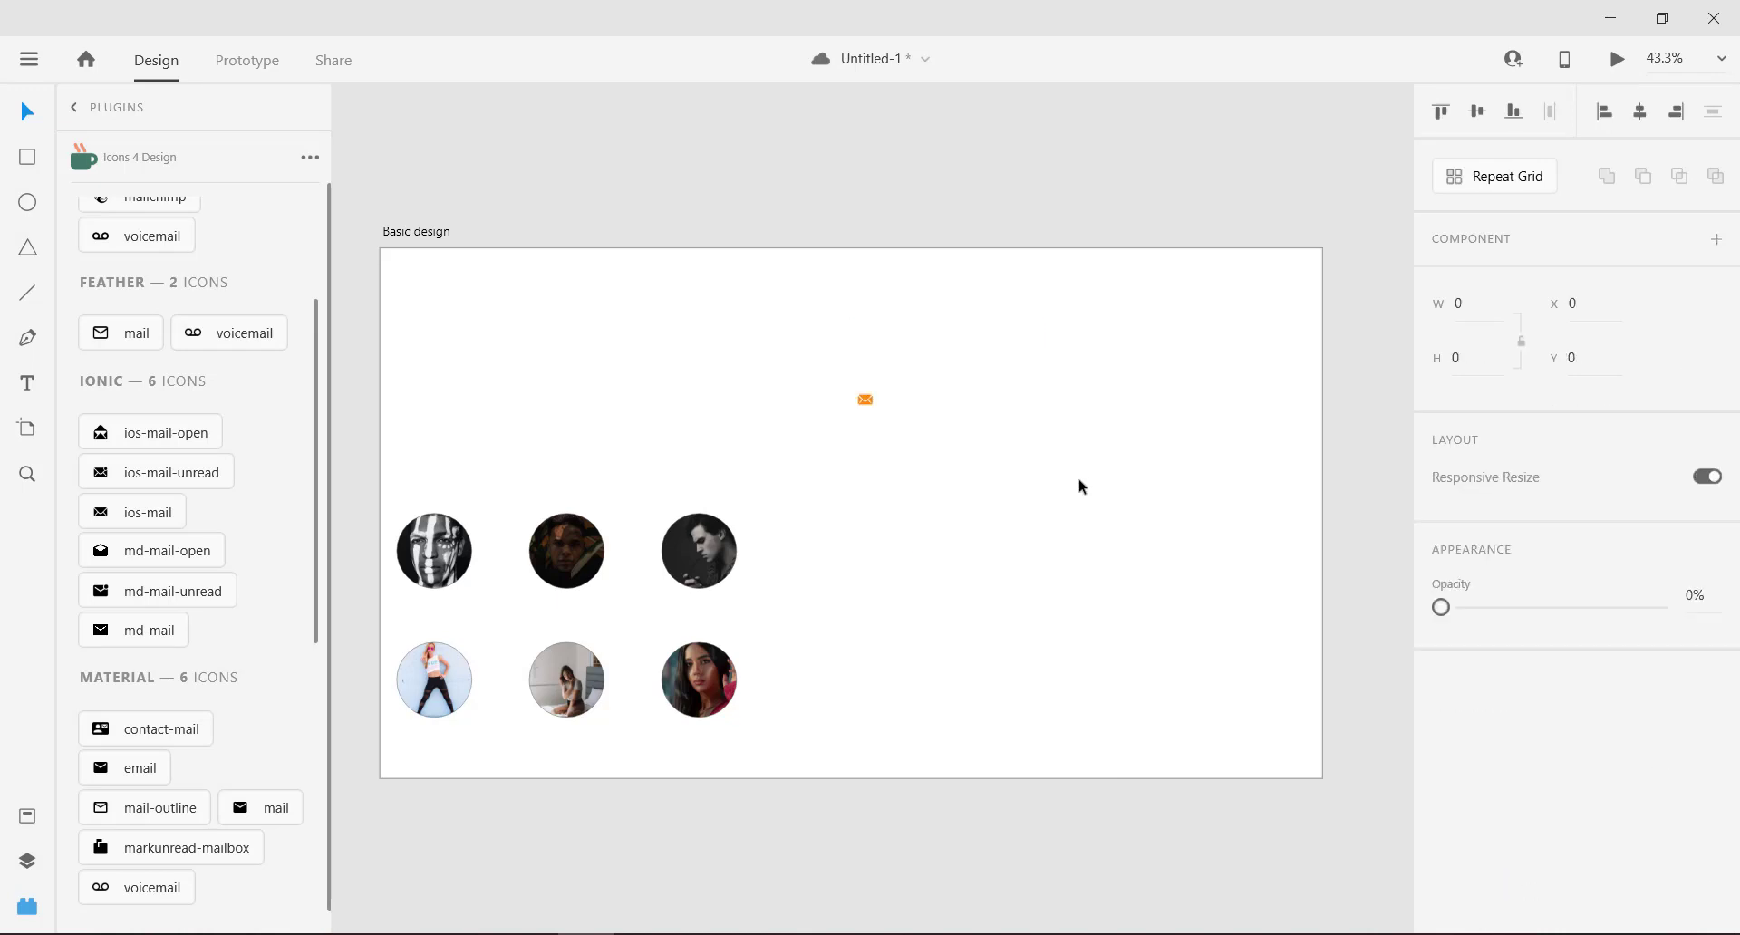
Step: Enlarge the orange mail icon to about 183 × 127 px and place it above the circles at about X 95, Y 273
{"action": "left_click_drag", "start_coordinate": [921, 445], "coordinate": [776, 259]}
{"action": "left_click", "coordinate": [957, 475]}
{"action": "left_click_drag", "start_coordinate": [957, 473], "coordinate": [804, 345]}
{"action": "left_click", "coordinate": [955, 482]}
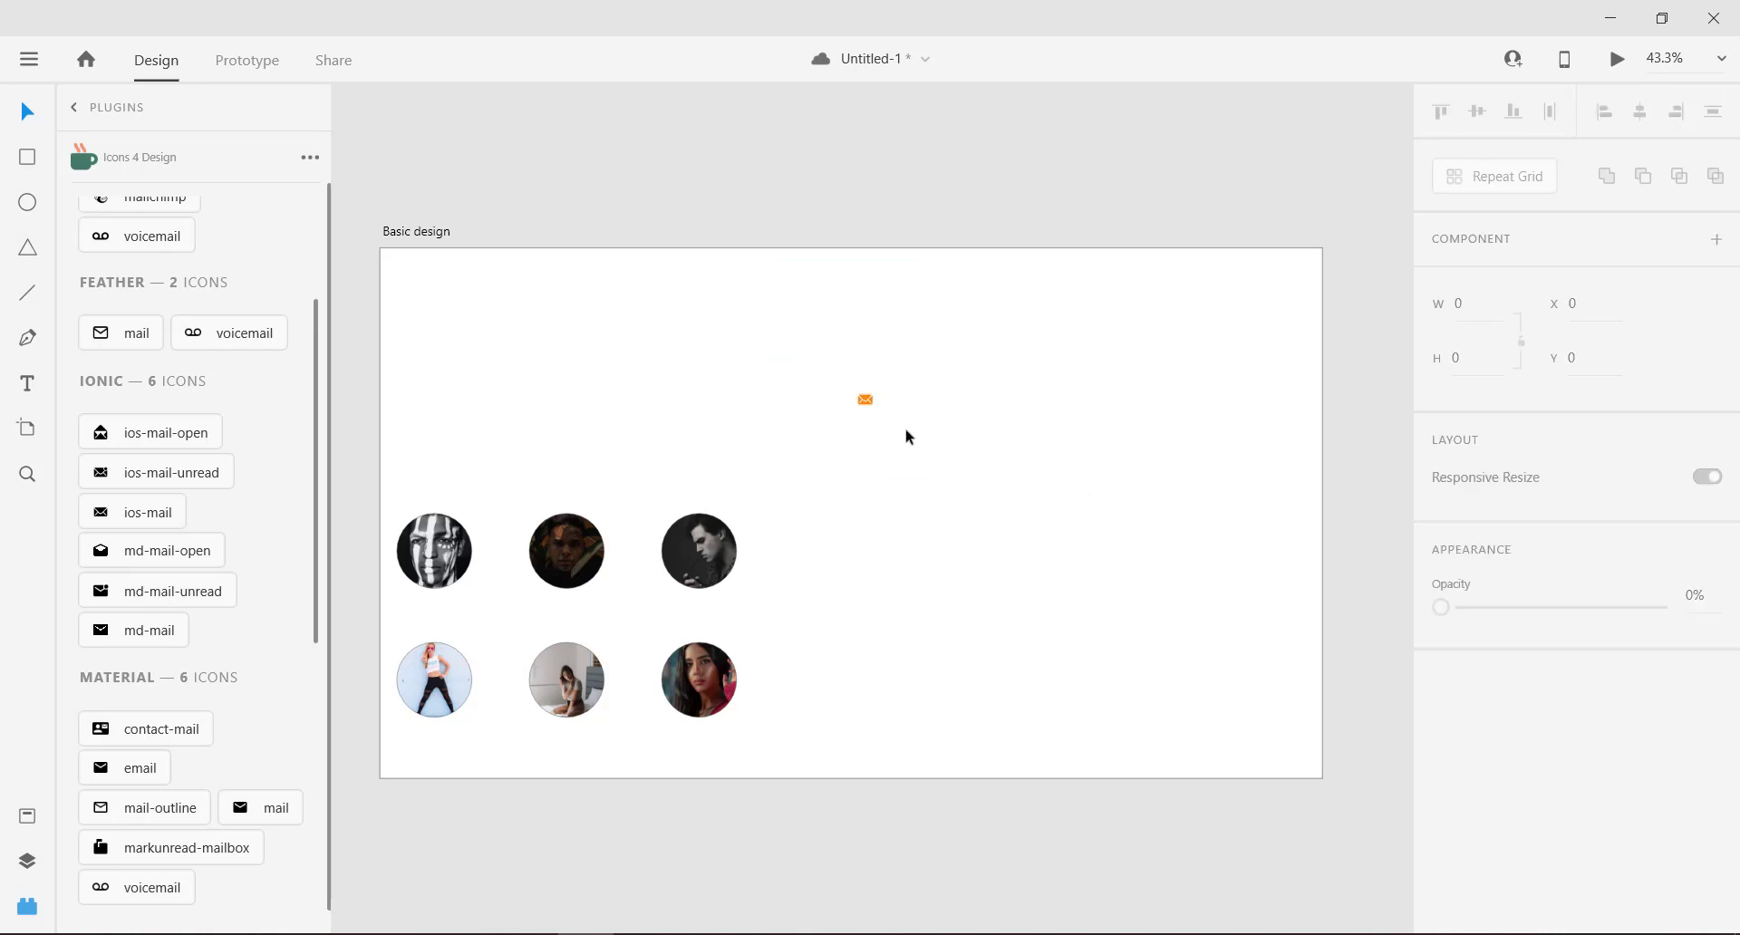
{"action": "left_click_drag", "start_coordinate": [905, 428], "coordinate": [470, 408]}
{"action": "left_click", "coordinate": [1069, 504]}
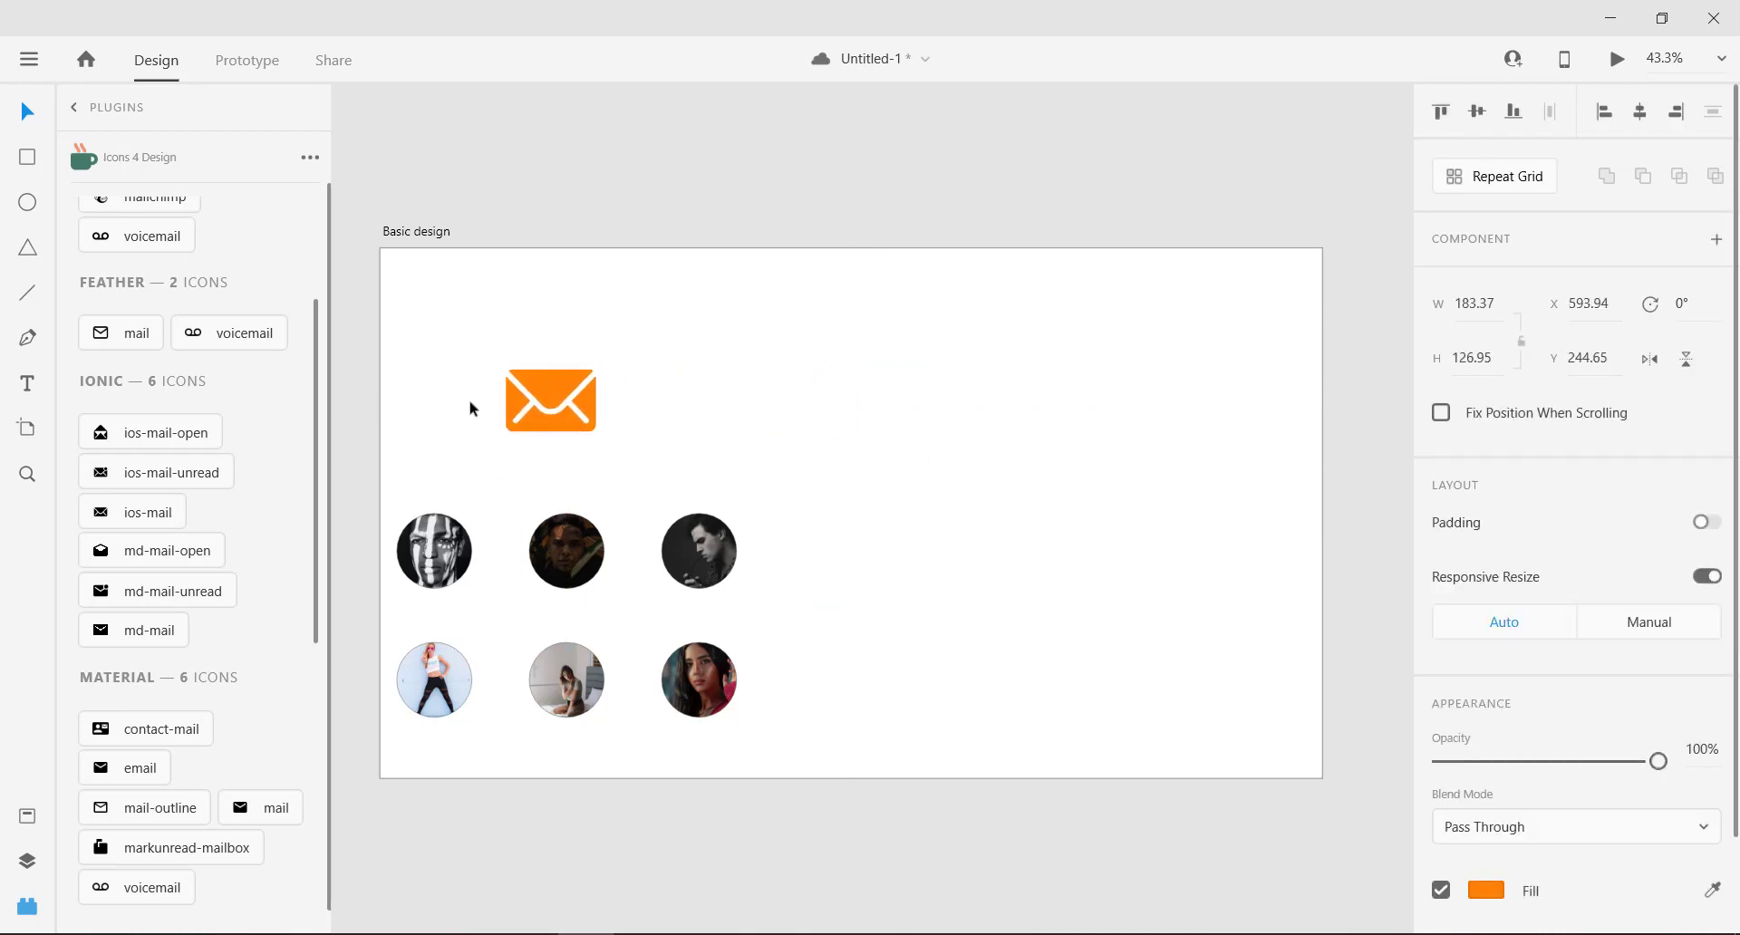
{"action": "left_click", "coordinate": [764, 374]}
{"action": "scroll", "coordinate": [628, 502], "scroll_direction": "down", "scroll_amount": 1}
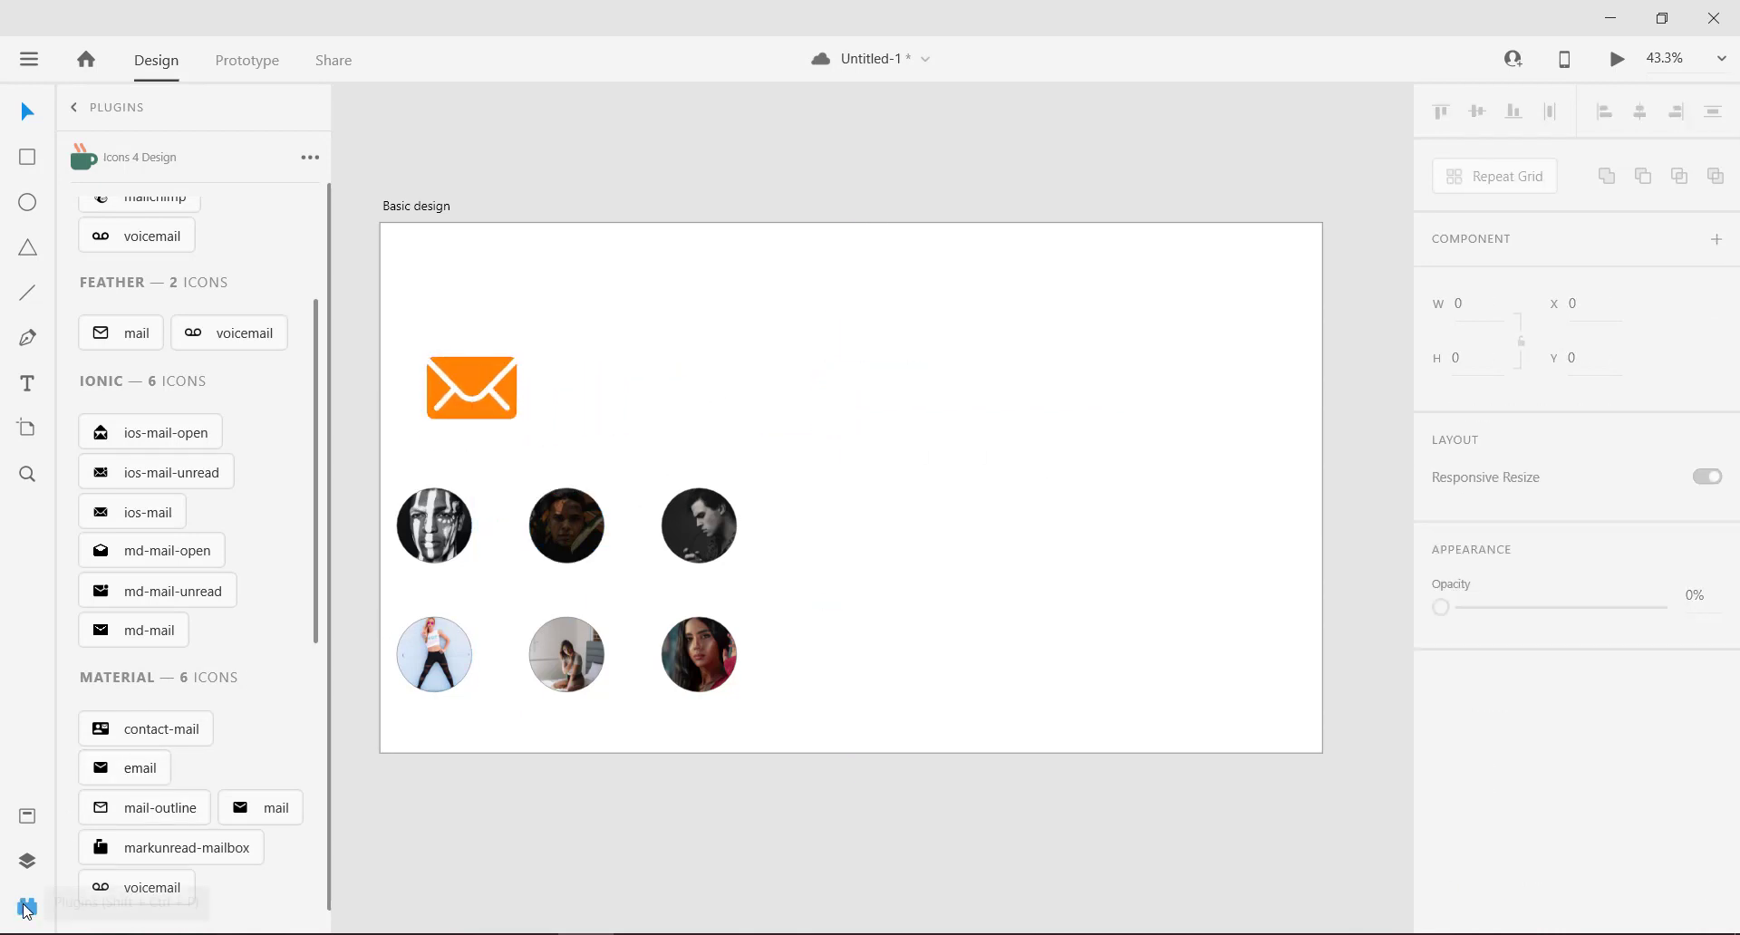
Step: Create a text area about 898 × 411 px beside the circles and fill it with standard Latin placeholder text using the Lorem Ipsum plugin
{"action": "left_click", "coordinate": [74, 108]}
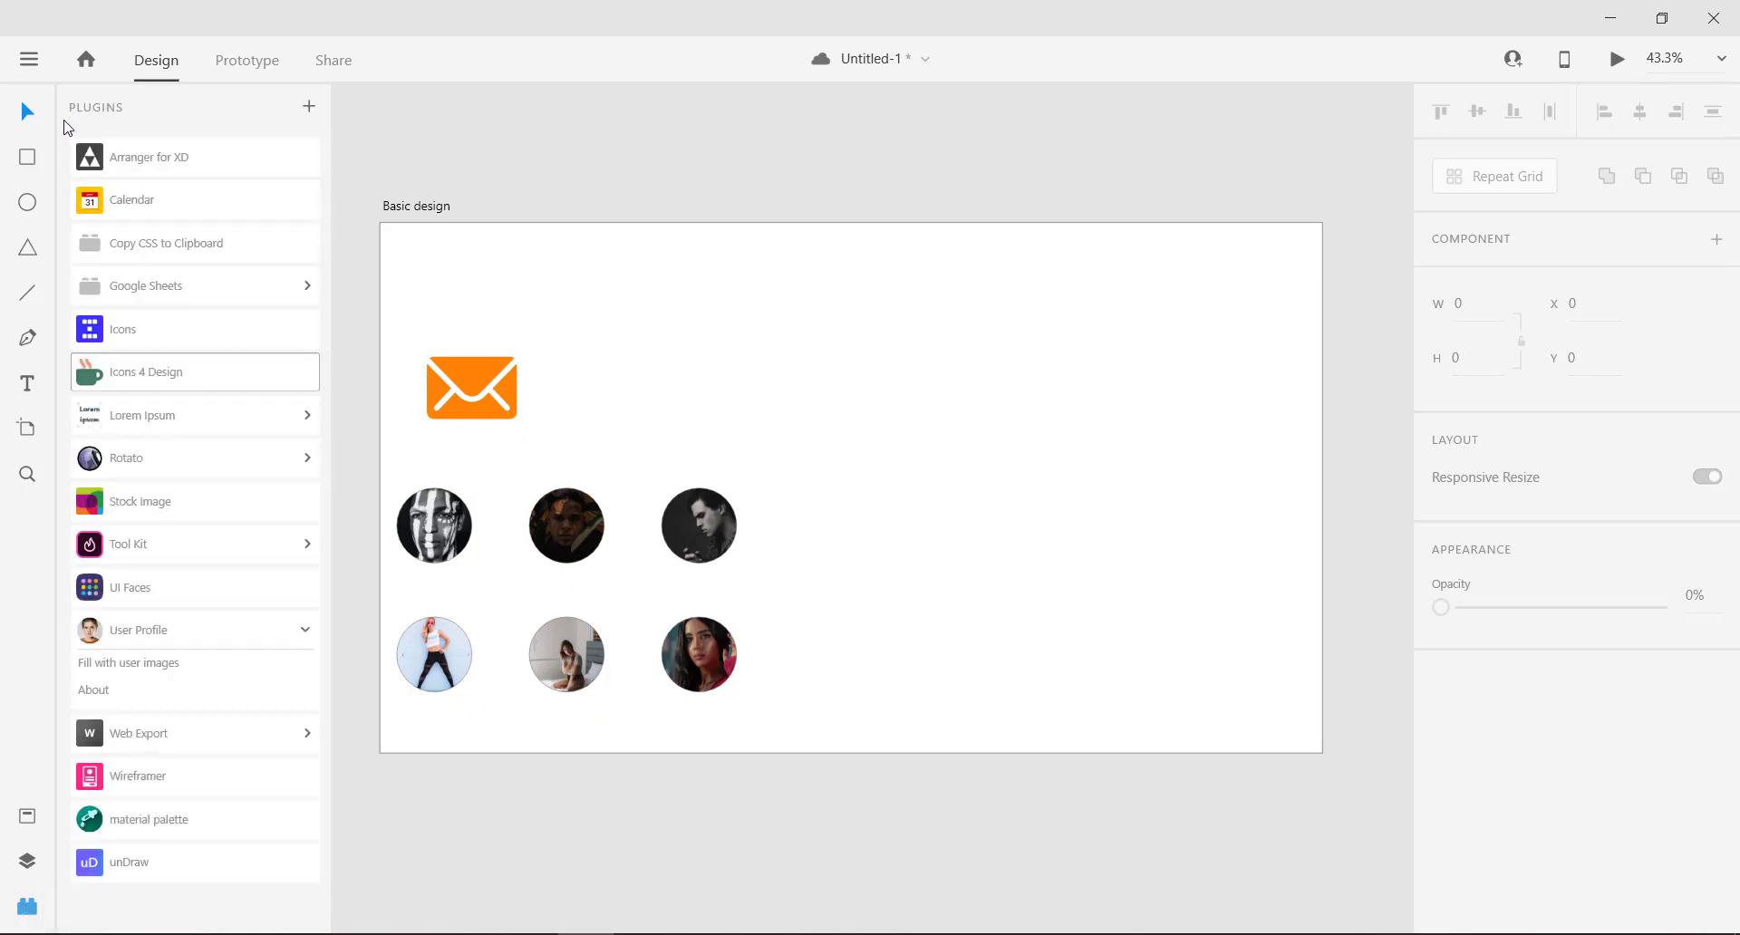
{"action": "left_click", "coordinate": [143, 419]}
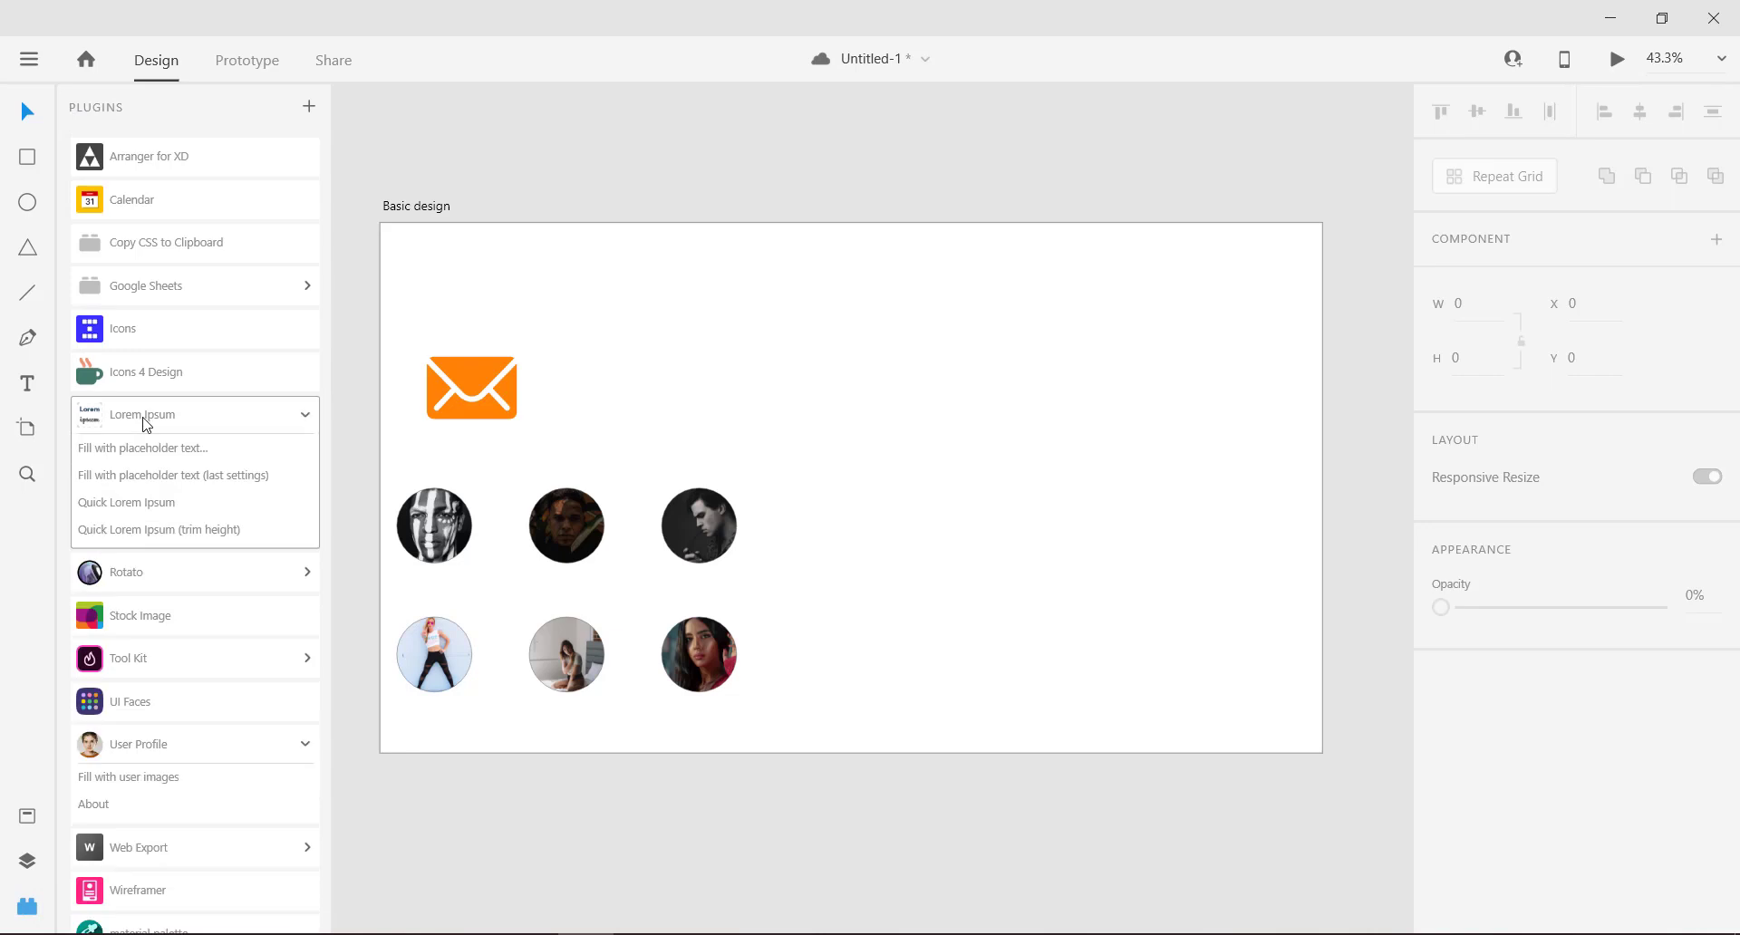
{"action": "scroll", "coordinate": [37, 385], "scroll_direction": "down", "scroll_amount": 1}
{"action": "left_click", "coordinate": [32, 386]}
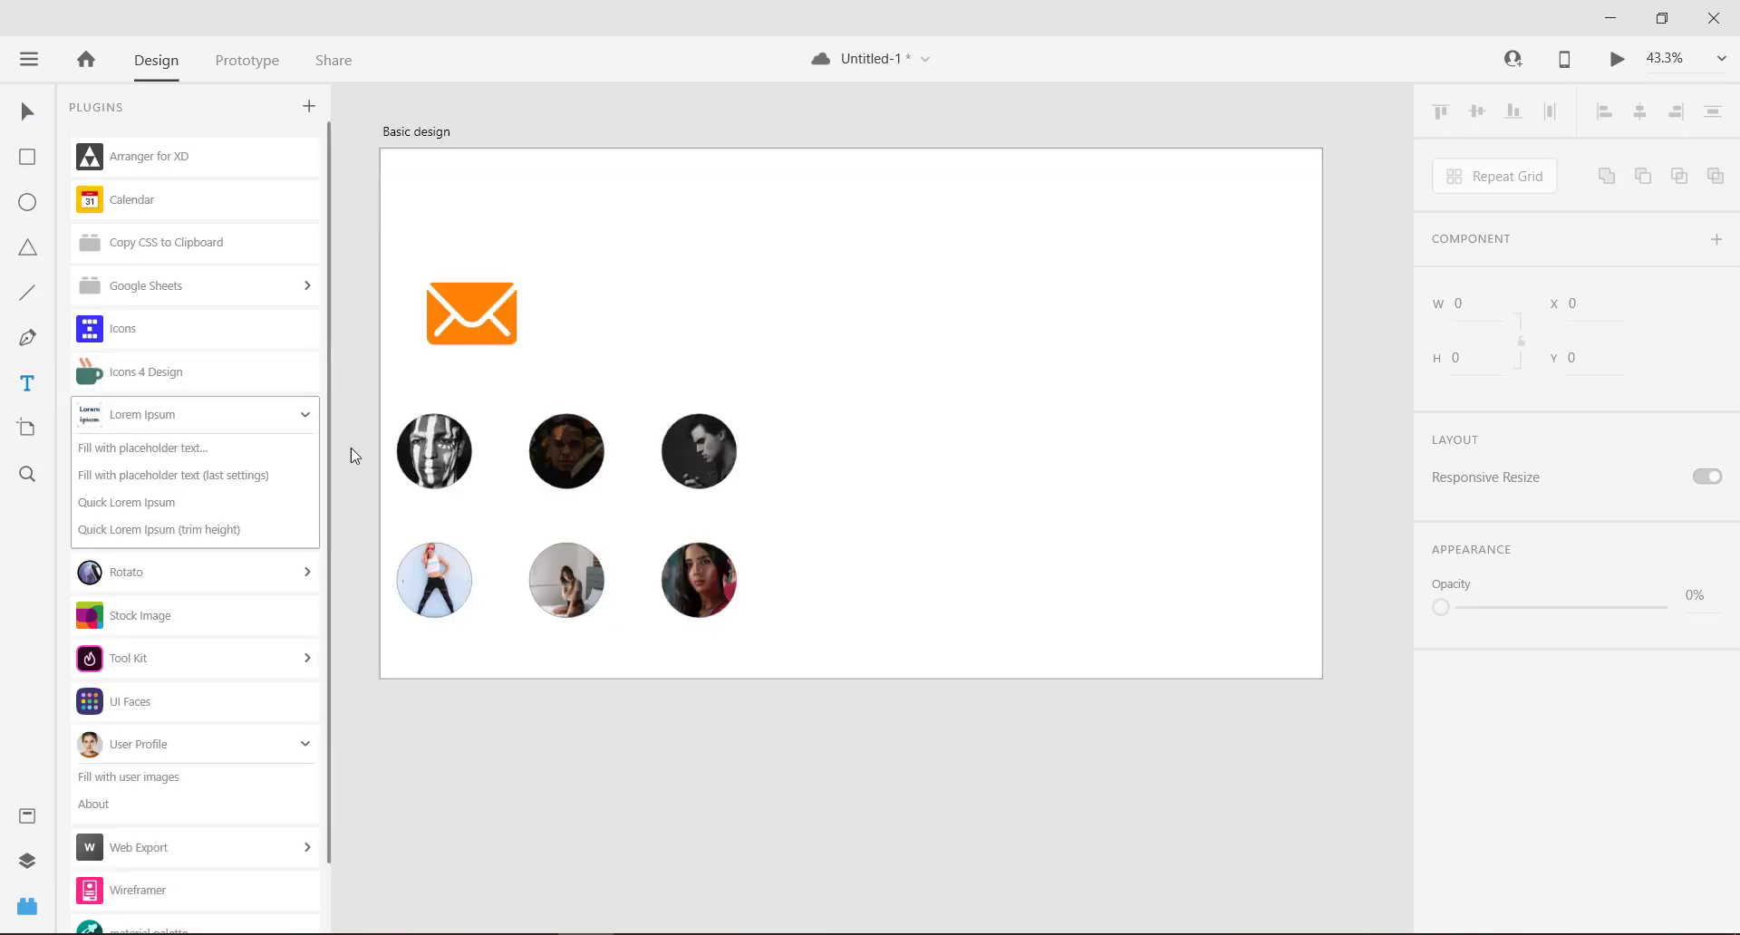
{"action": "left_click_drag", "start_coordinate": [802, 287], "coordinate": [1243, 489]}
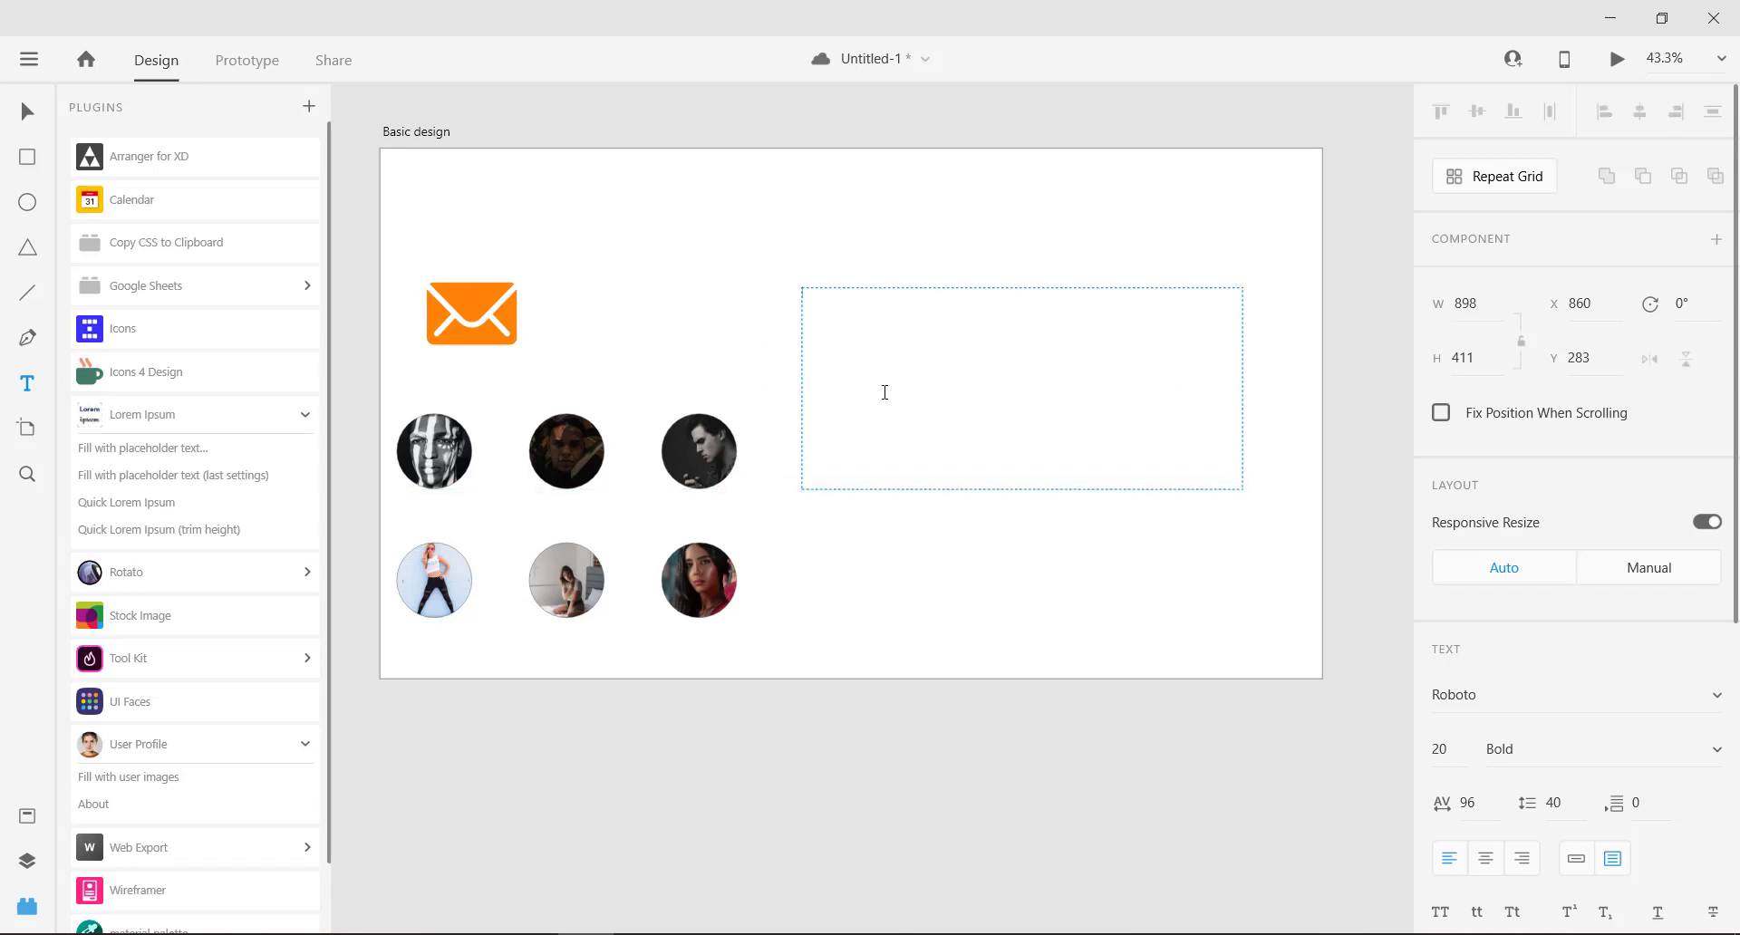
{"action": "left_click", "coordinate": [141, 448]}
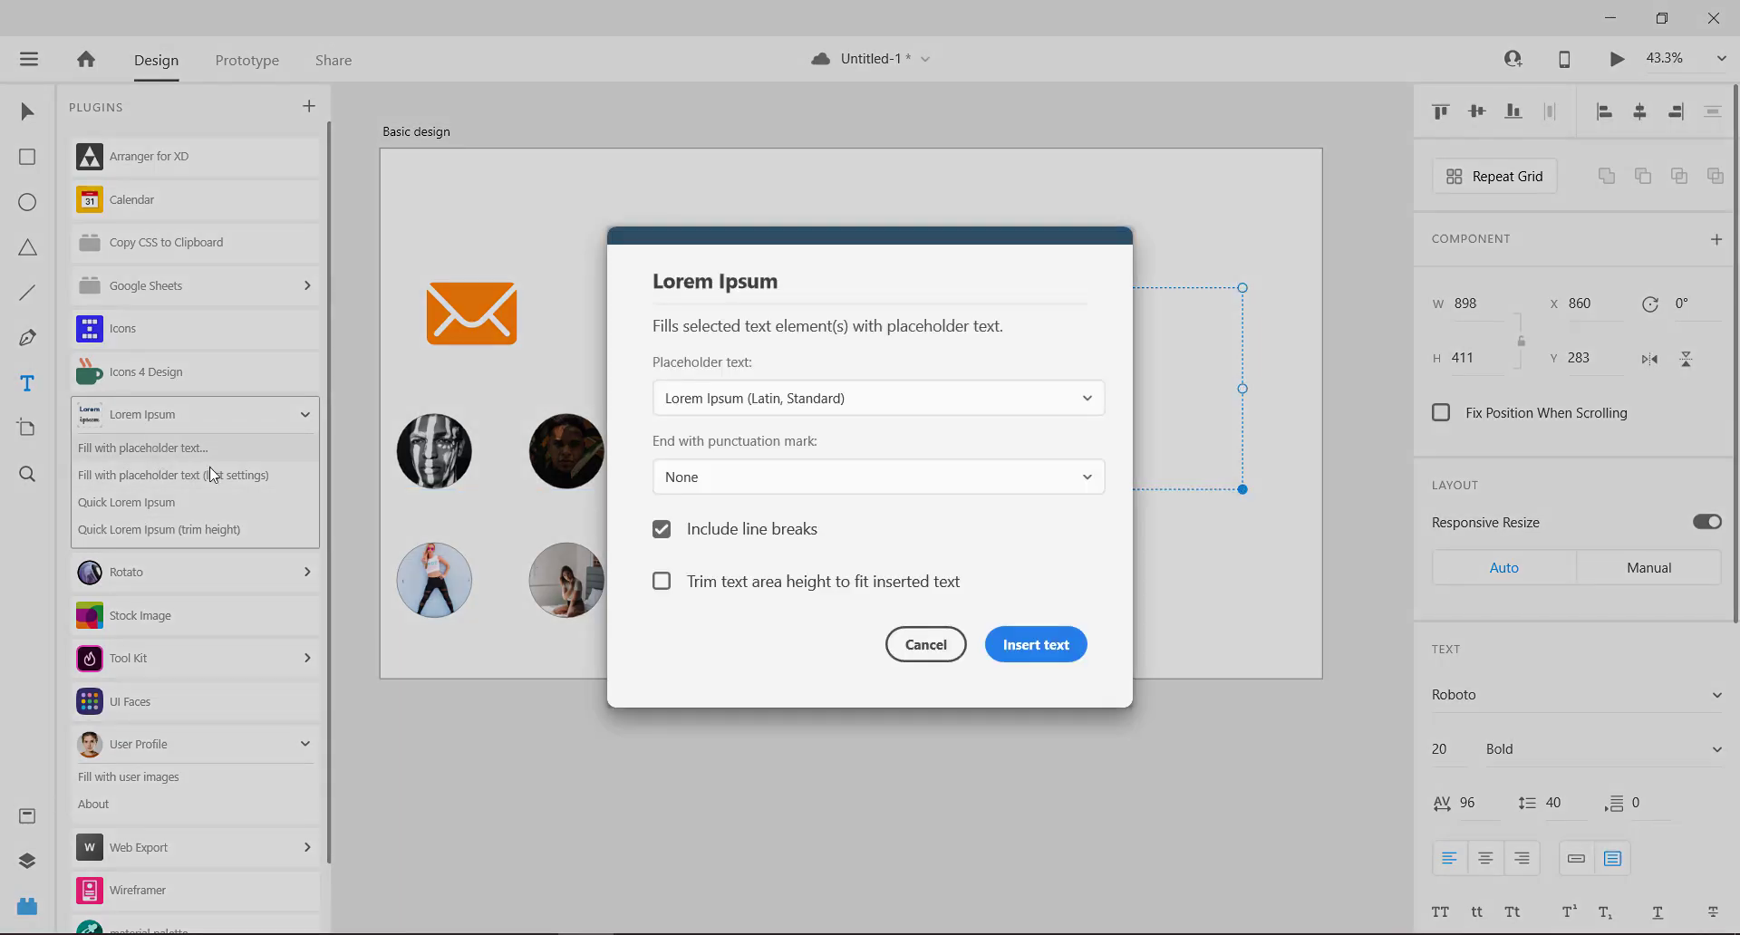
{"action": "left_click", "coordinate": [1035, 644]}
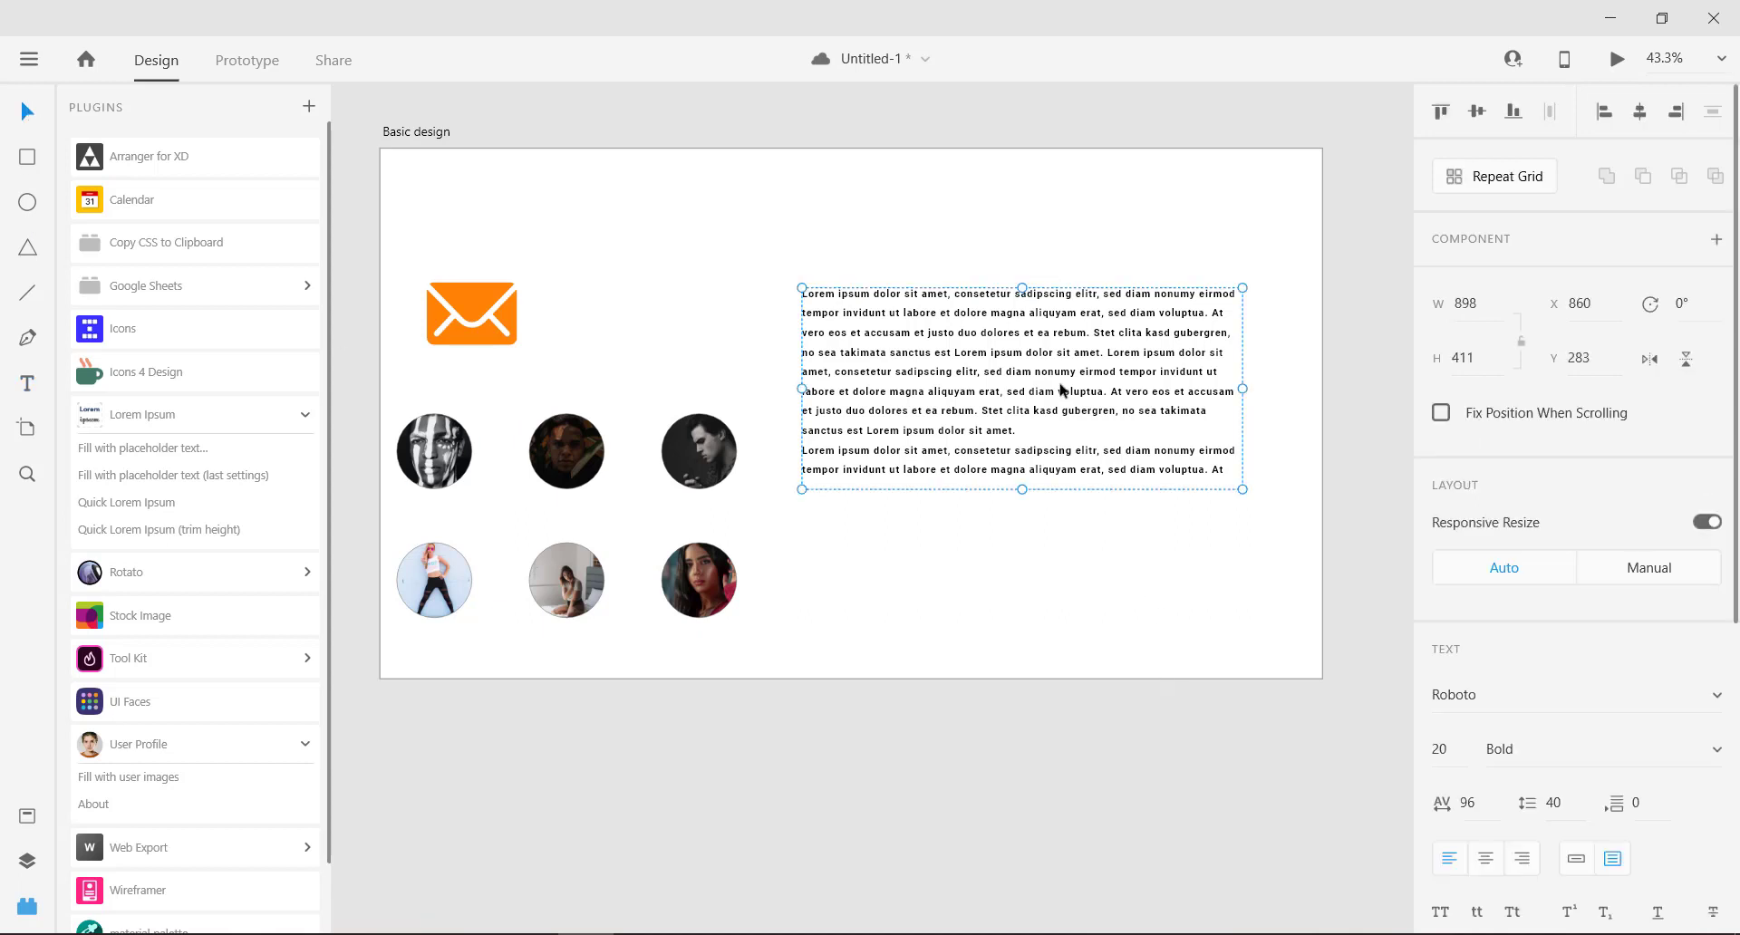
Step: Resize the text area to about 903 × 187 px and place a copy about 118 px high below it at X 860, Y 540
{"action": "left_click_drag", "start_coordinate": [1020, 490], "coordinate": [1022, 365]}
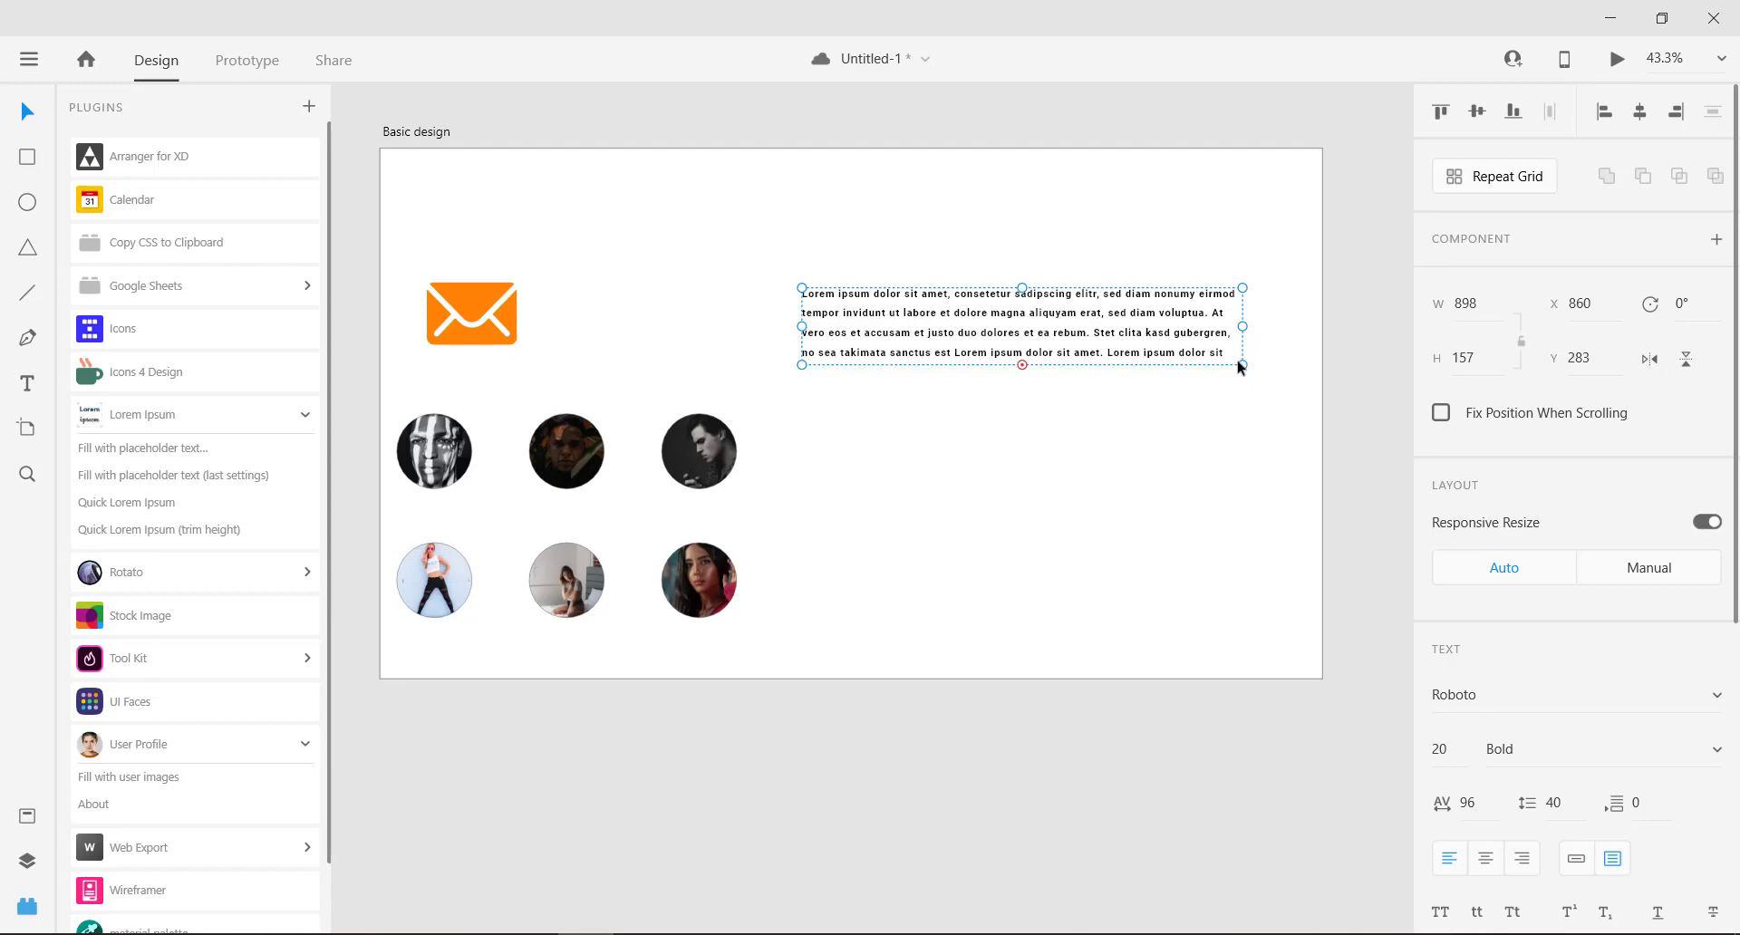
{"action": "mouse_move", "coordinate": [1222, 379]}
{"action": "left_mouse_down"}
{"action": "mouse_move", "coordinate": [1115, 435]}
{"action": "mouse_move", "coordinate": [1249, 378]}
{"action": "left_mouse_up"}
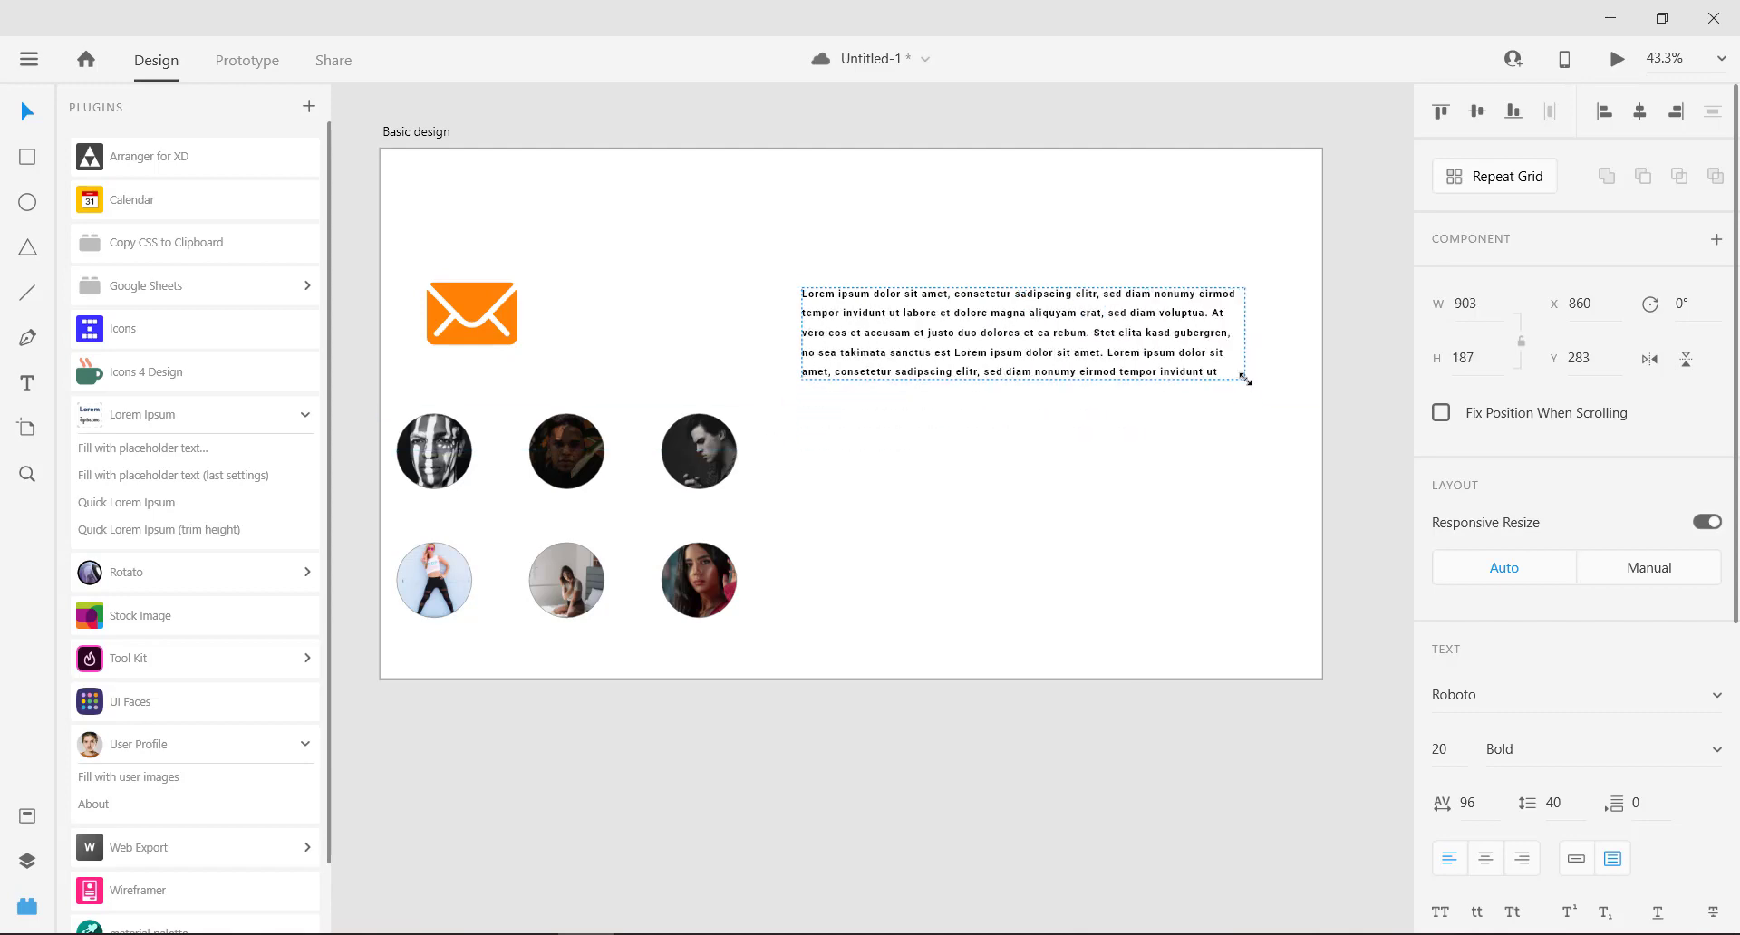
{"action": "left_click_drag", "start_coordinate": [1104, 347], "coordinate": [1024, 472]}
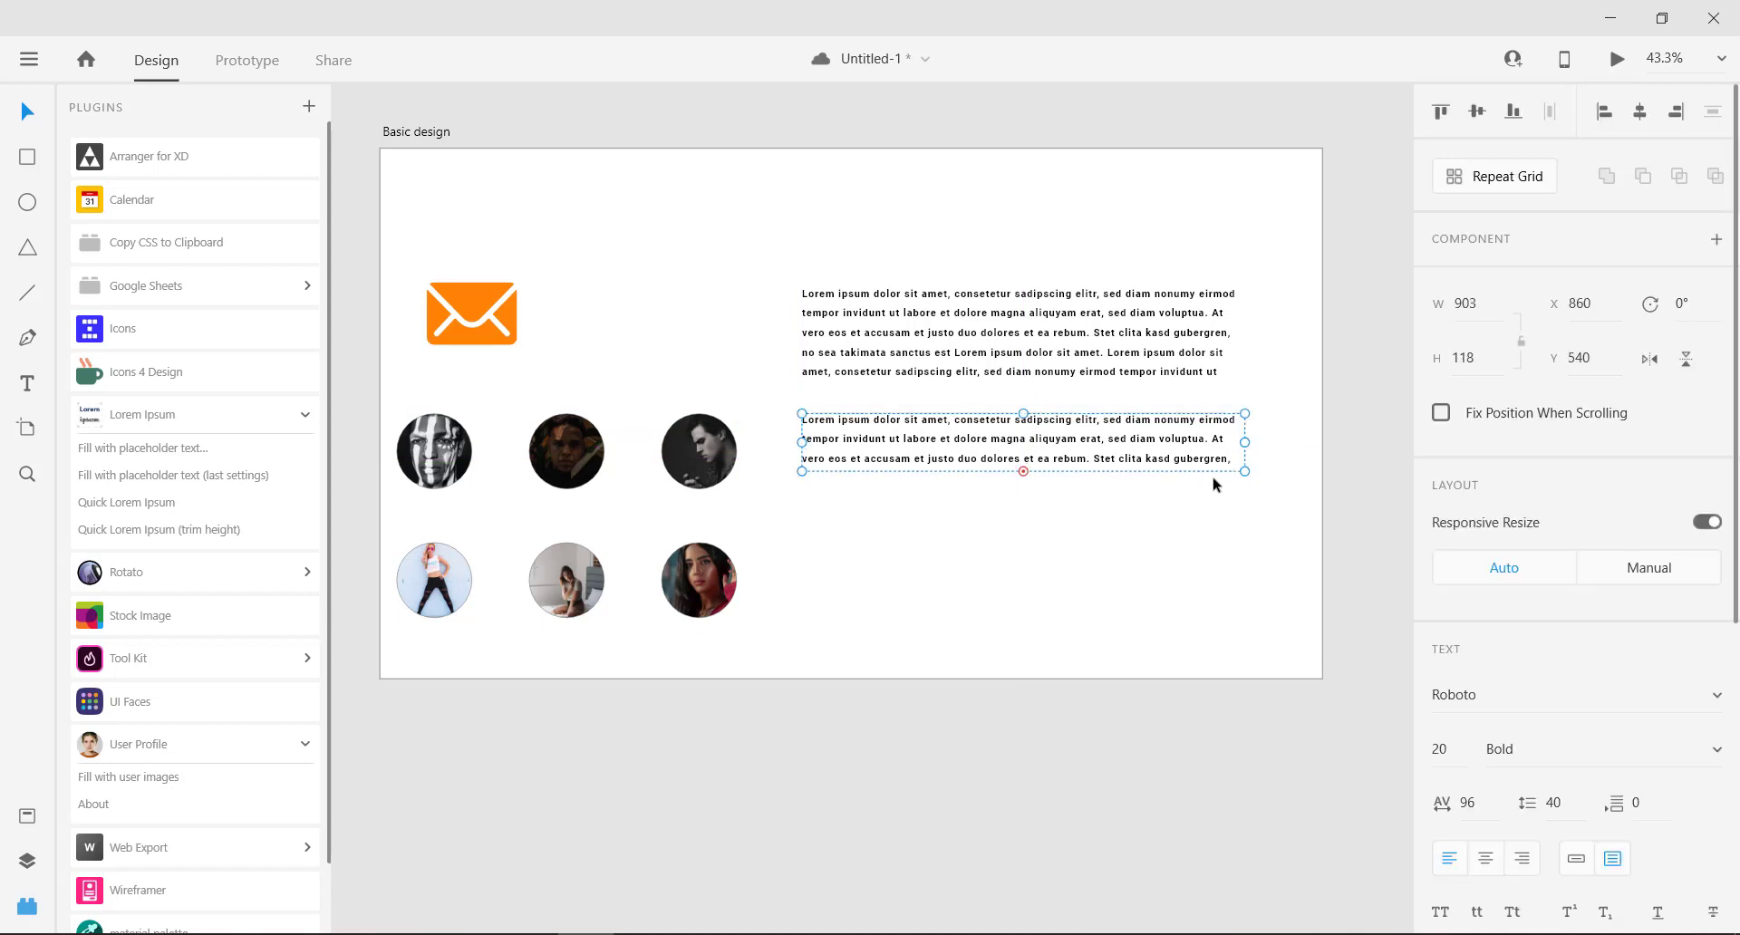
{"action": "left_click_drag", "start_coordinate": [1023, 470], "coordinate": [1022, 469]}
{"action": "left_click", "coordinate": [1009, 533]}
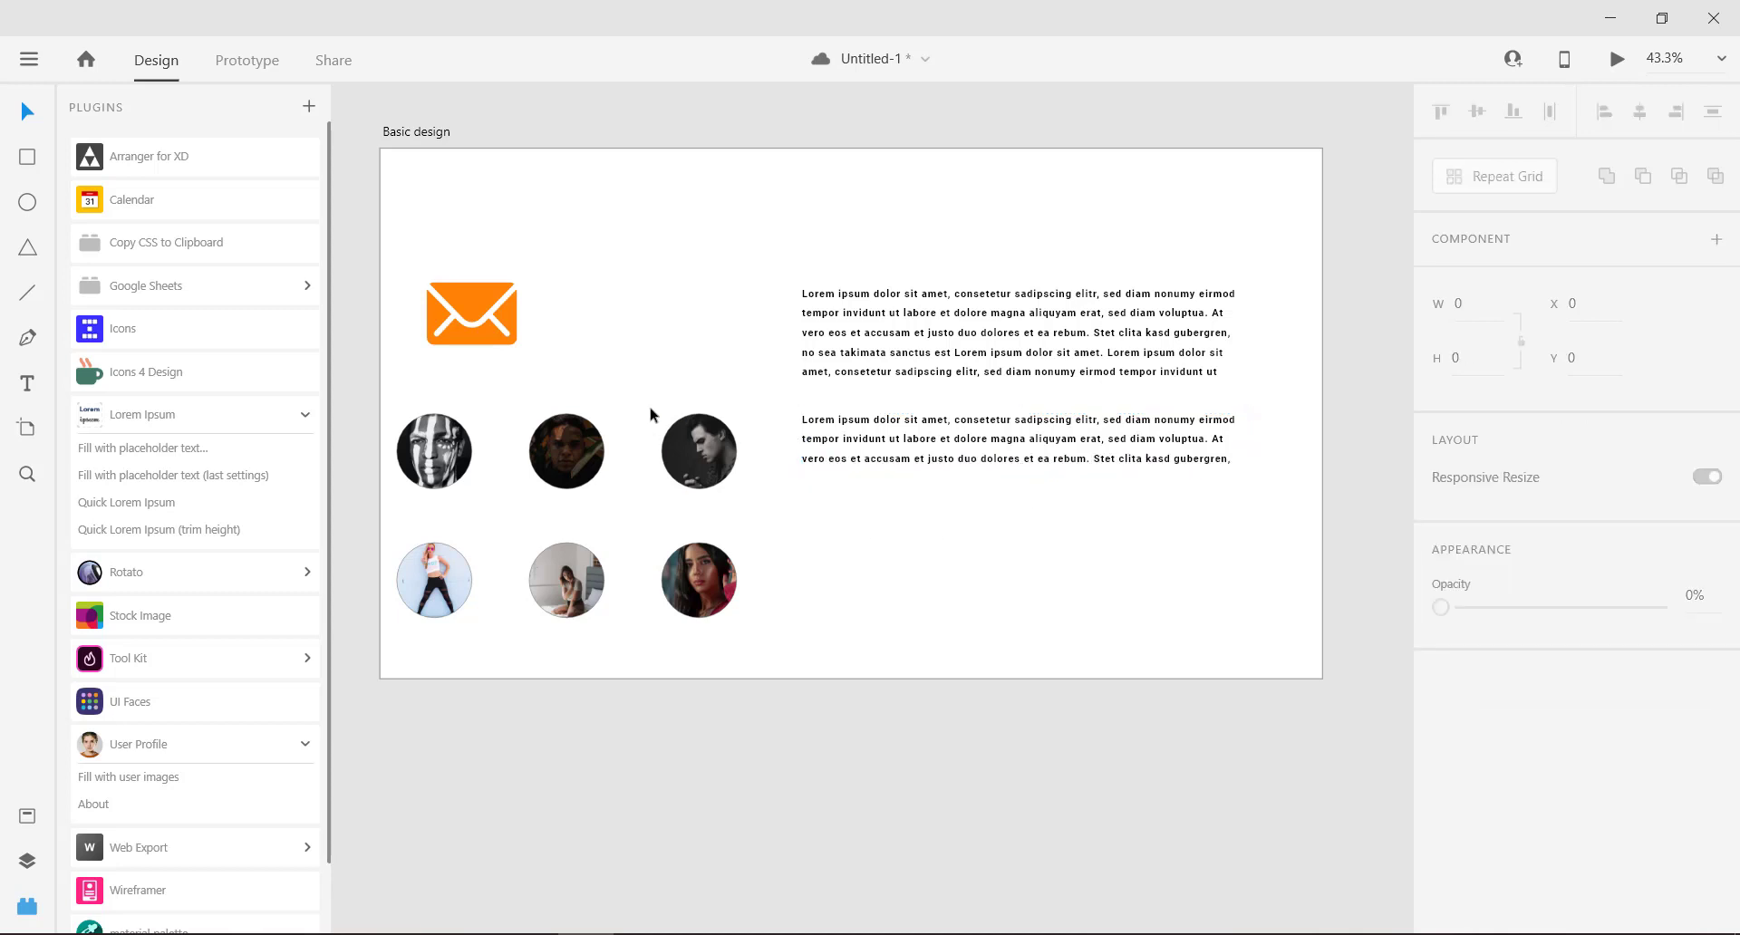
Step: Delete the orange mail icon and move the second and third columns of circles closer to the first
{"action": "left_click_drag", "start_coordinate": [588, 350], "coordinate": [426, 279]}
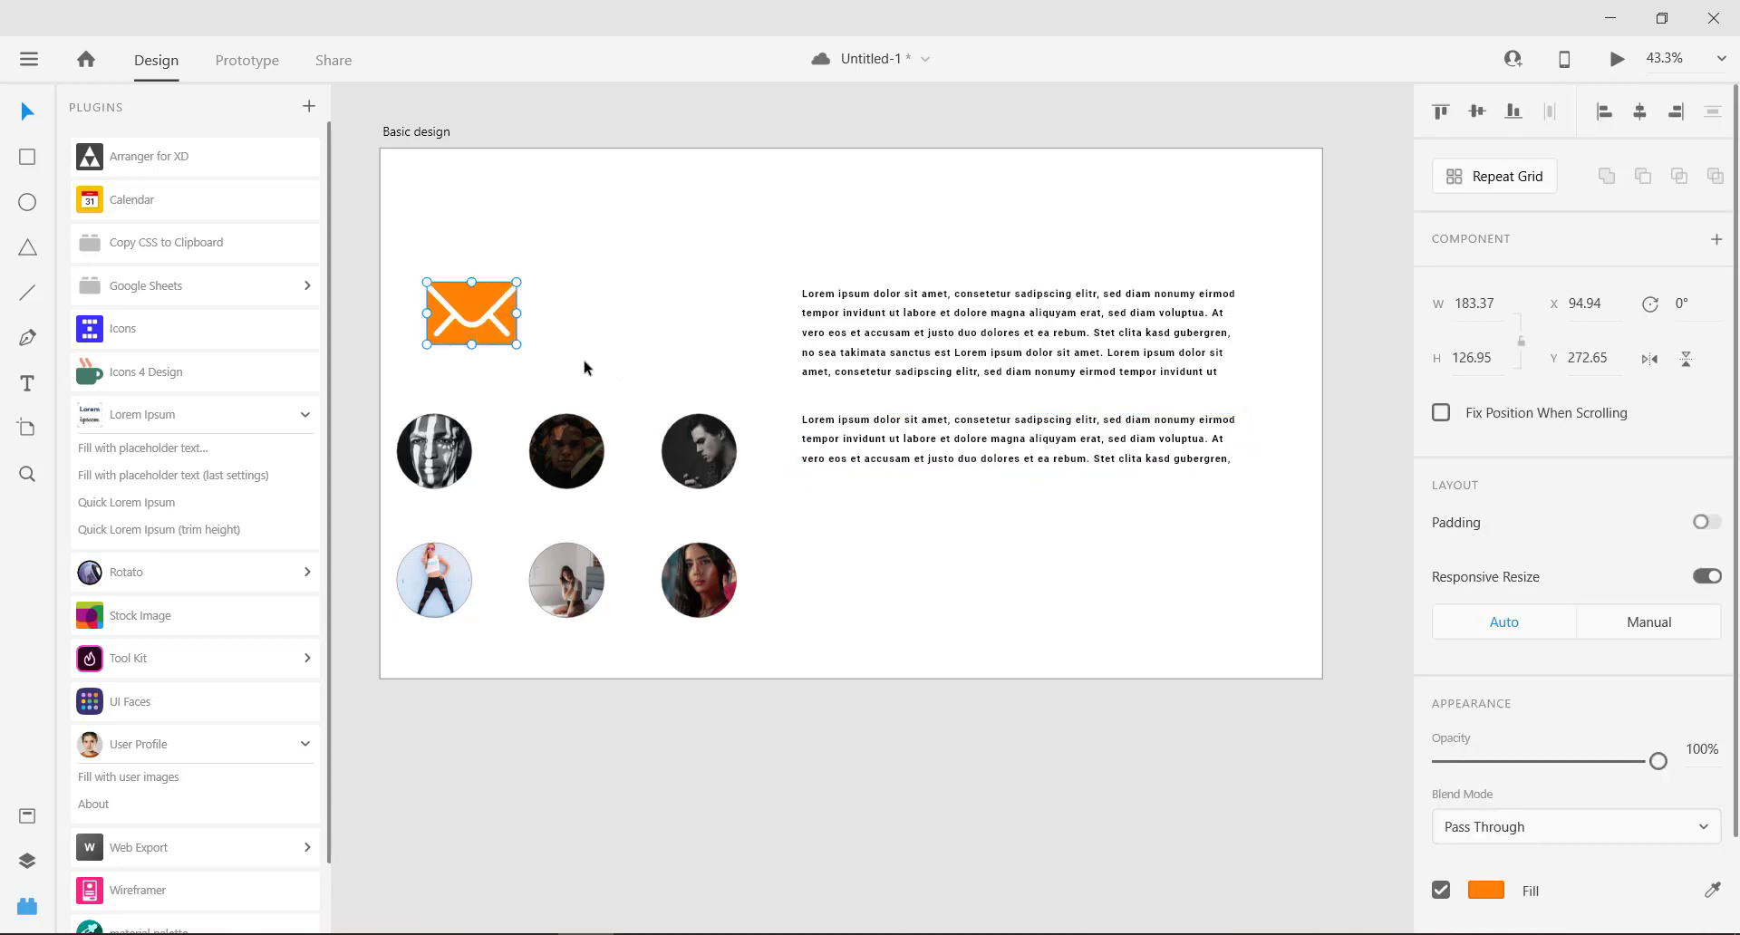
{"action": "key", "text": "Delete"}
{"action": "left_click_drag", "start_coordinate": [551, 343], "coordinate": [739, 620]}
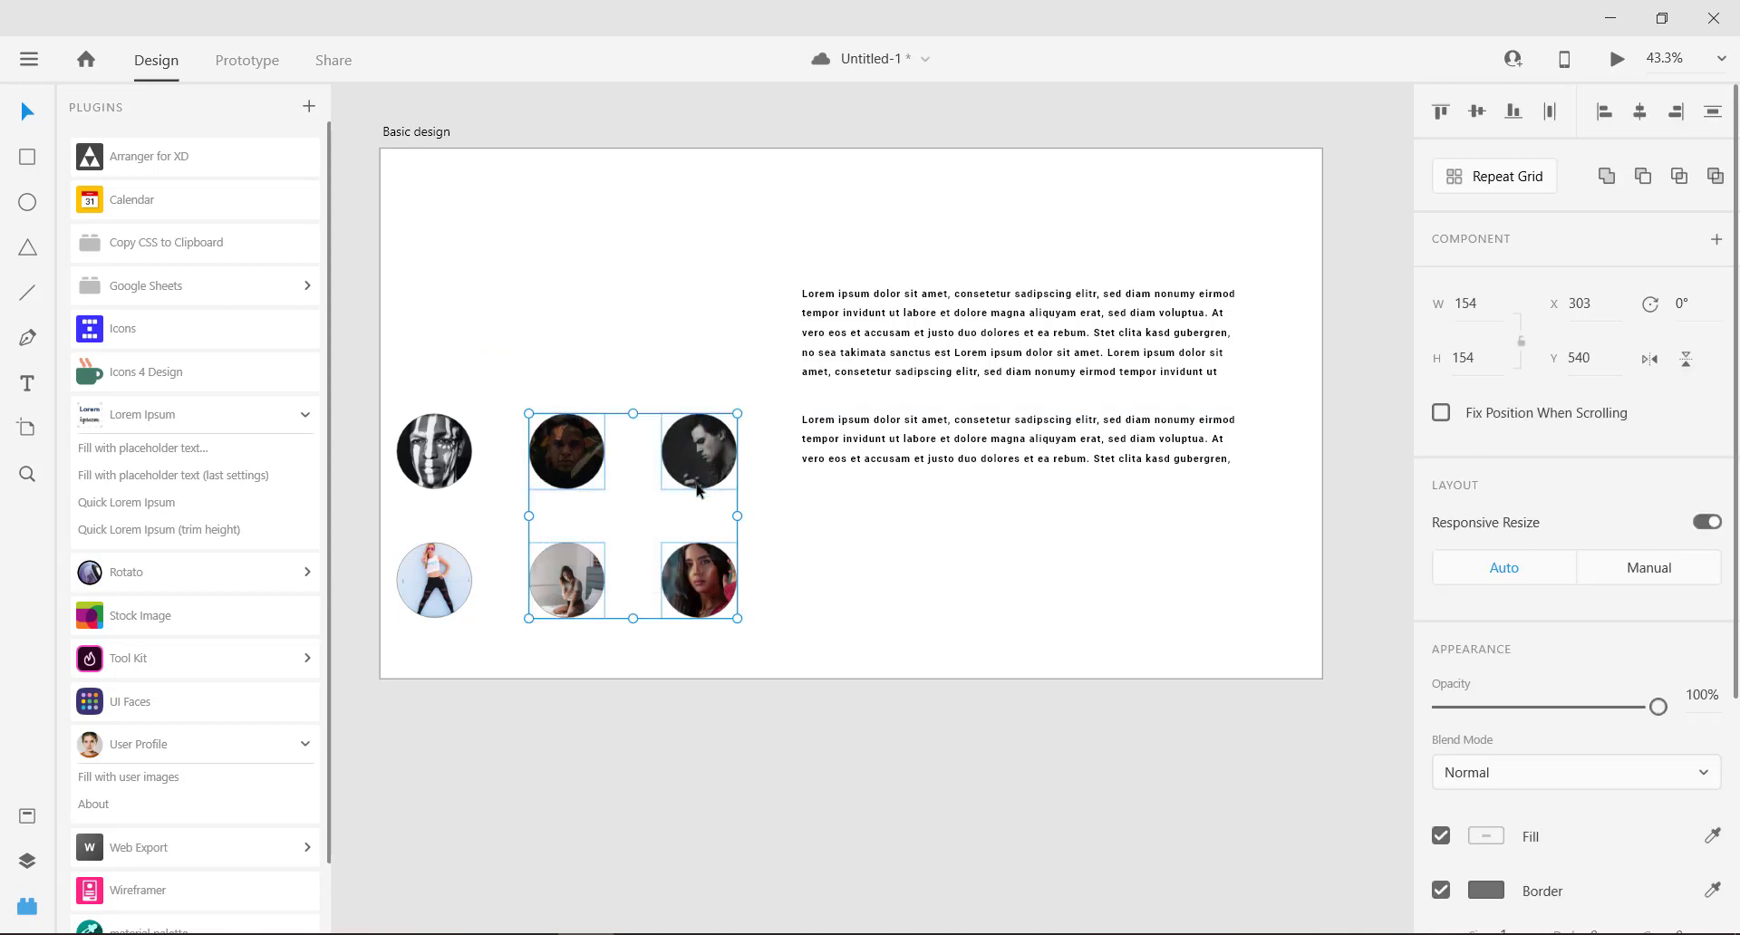
{"action": "left_click_drag", "start_coordinate": [705, 486], "coordinate": [670, 487]}
{"action": "left_click_drag", "start_coordinate": [786, 612], "coordinate": [619, 431]}
{"action": "left_click", "coordinate": [786, 614]}
Step: Move the six circles to about X 153, Y 241 and both text blocks to about X 847, Y 435
{"action": "left_click_drag", "start_coordinate": [787, 613], "coordinate": [394, 402]}
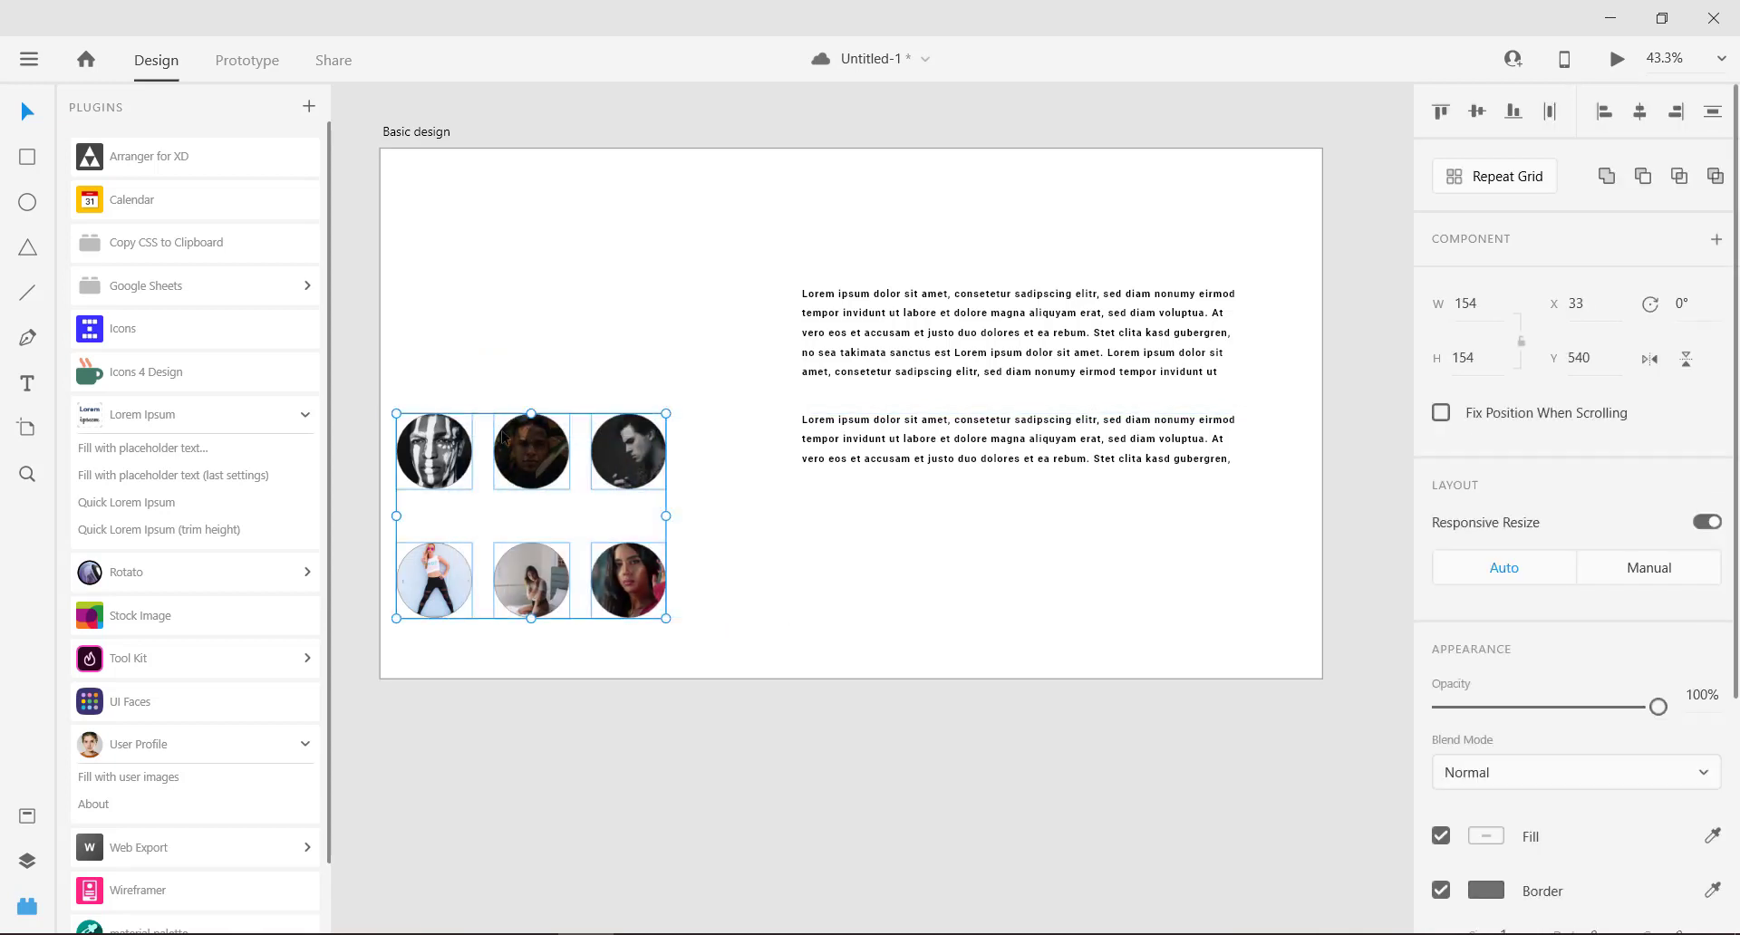
{"action": "left_click_drag", "start_coordinate": [529, 457], "coordinate": [613, 321]}
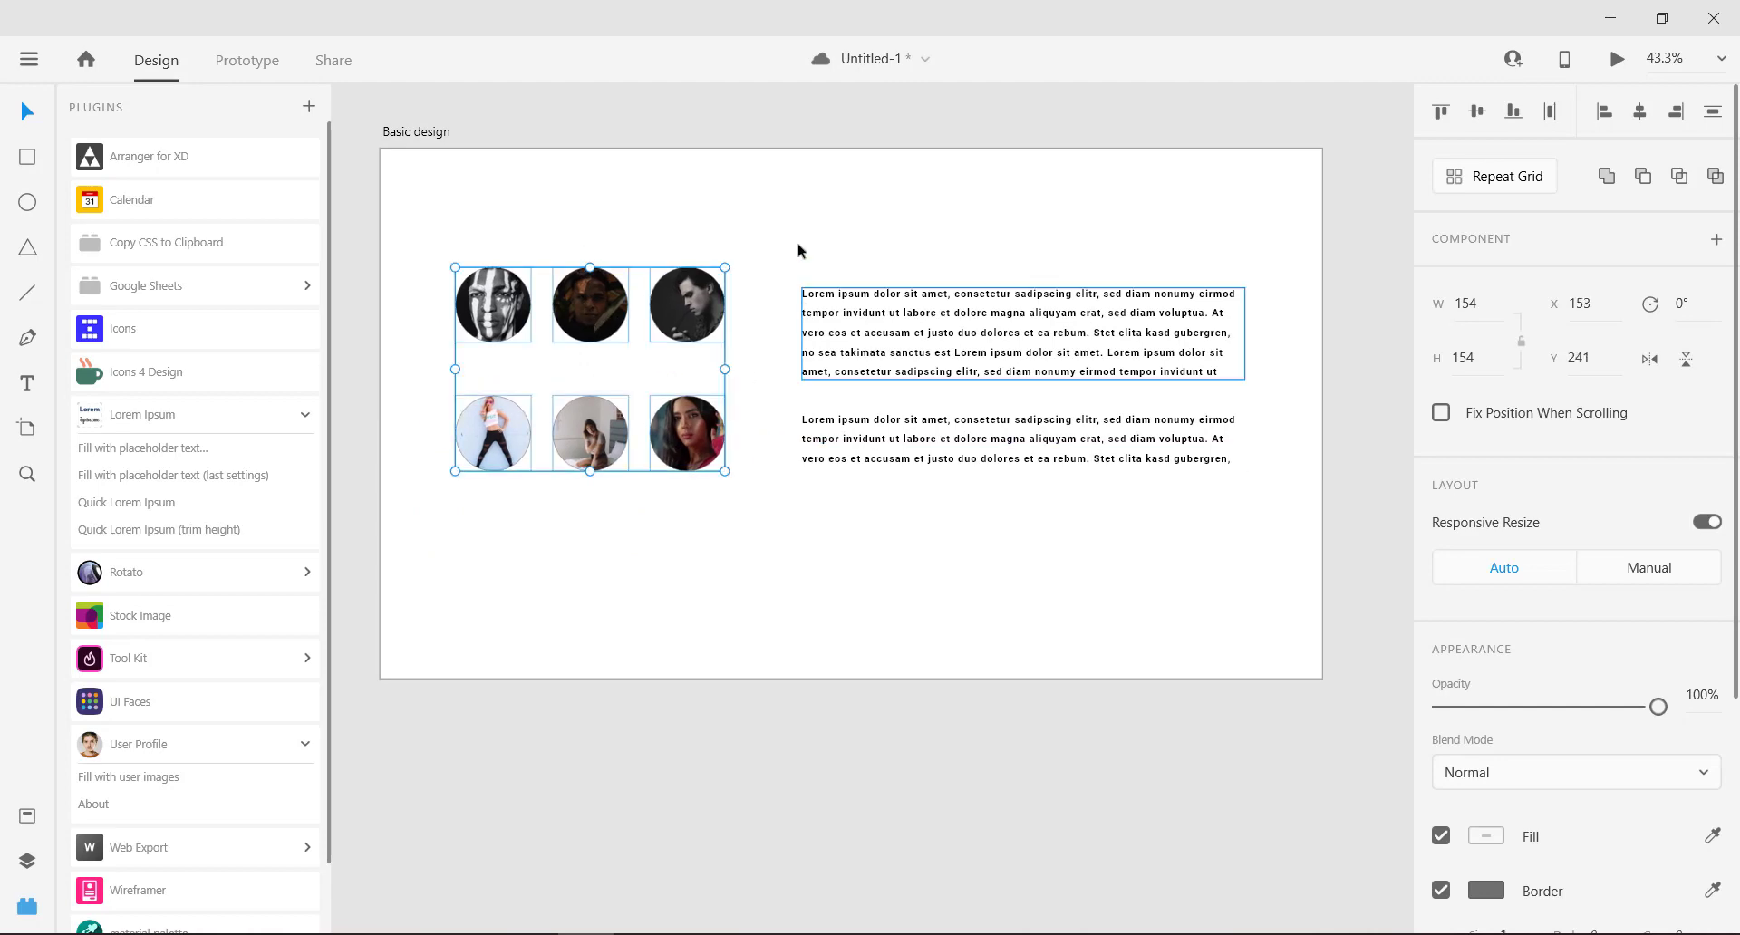
{"action": "left_click_drag", "start_coordinate": [798, 242], "coordinate": [1025, 507]}
{"action": "left_click_drag", "start_coordinate": [1005, 377], "coordinate": [978, 389]}
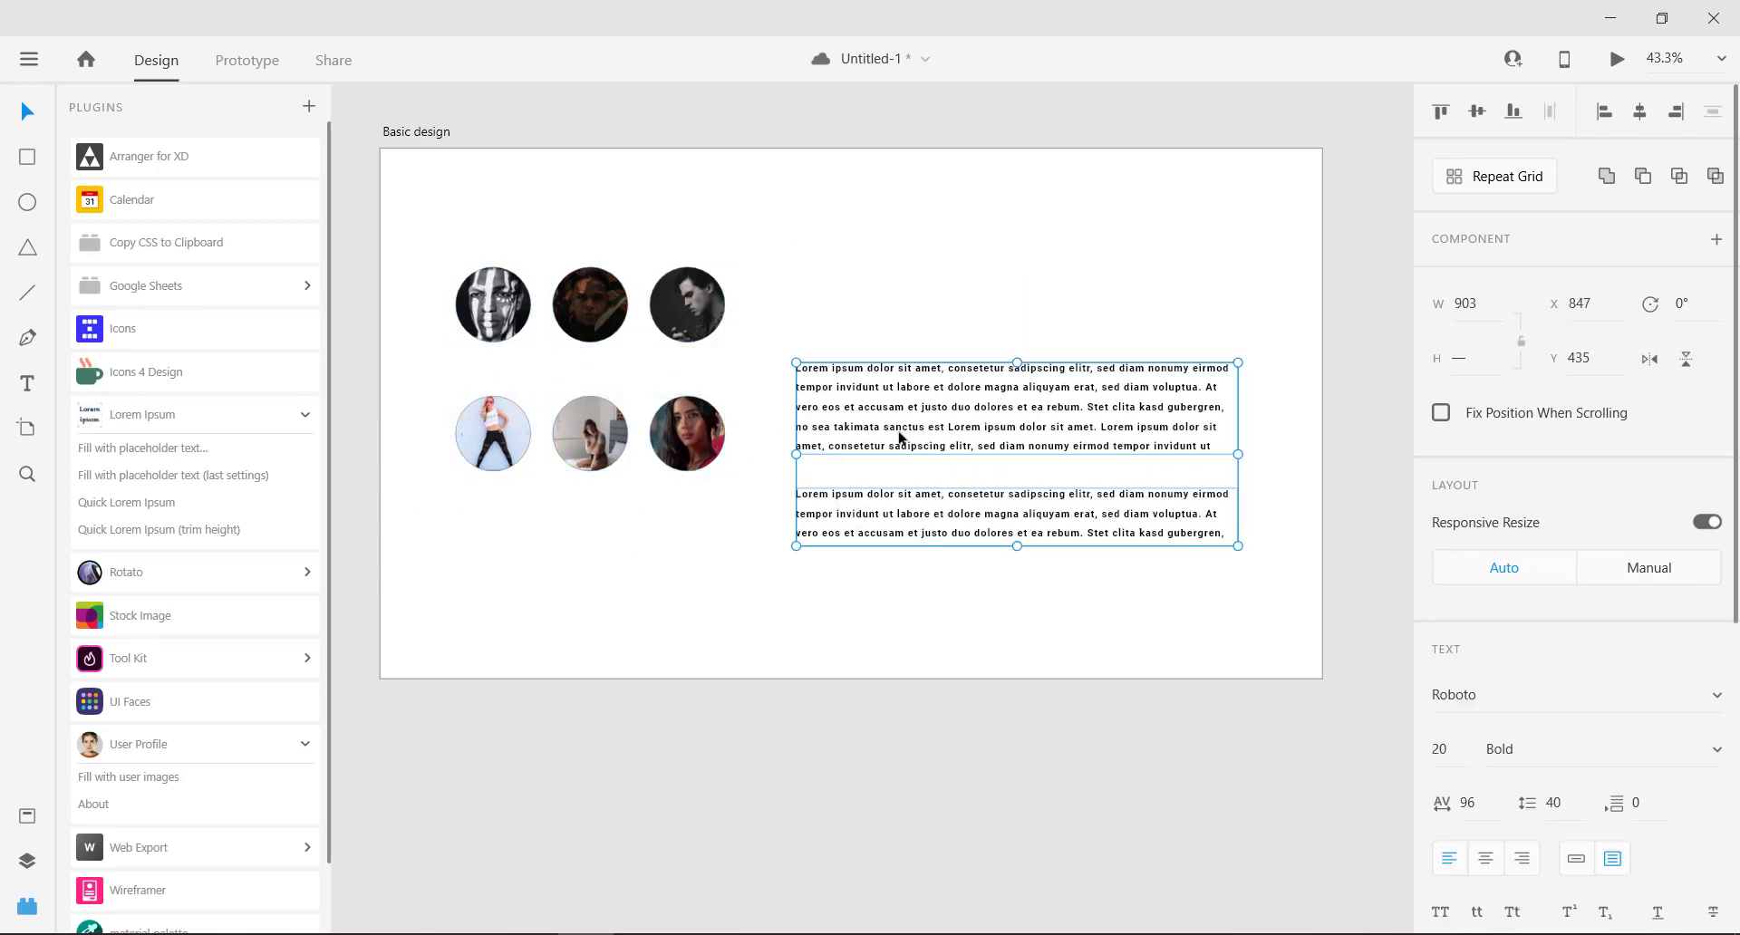
Step: Generate an English May 2020 calendar with 30 × 30 cells and weeks starting Monday using the Calendar plugin
{"action": "left_click", "coordinate": [759, 602]}
{"action": "key", "text": "space"}
{"action": "left_click_drag", "start_coordinate": [843, 527], "coordinate": [927, 599]}
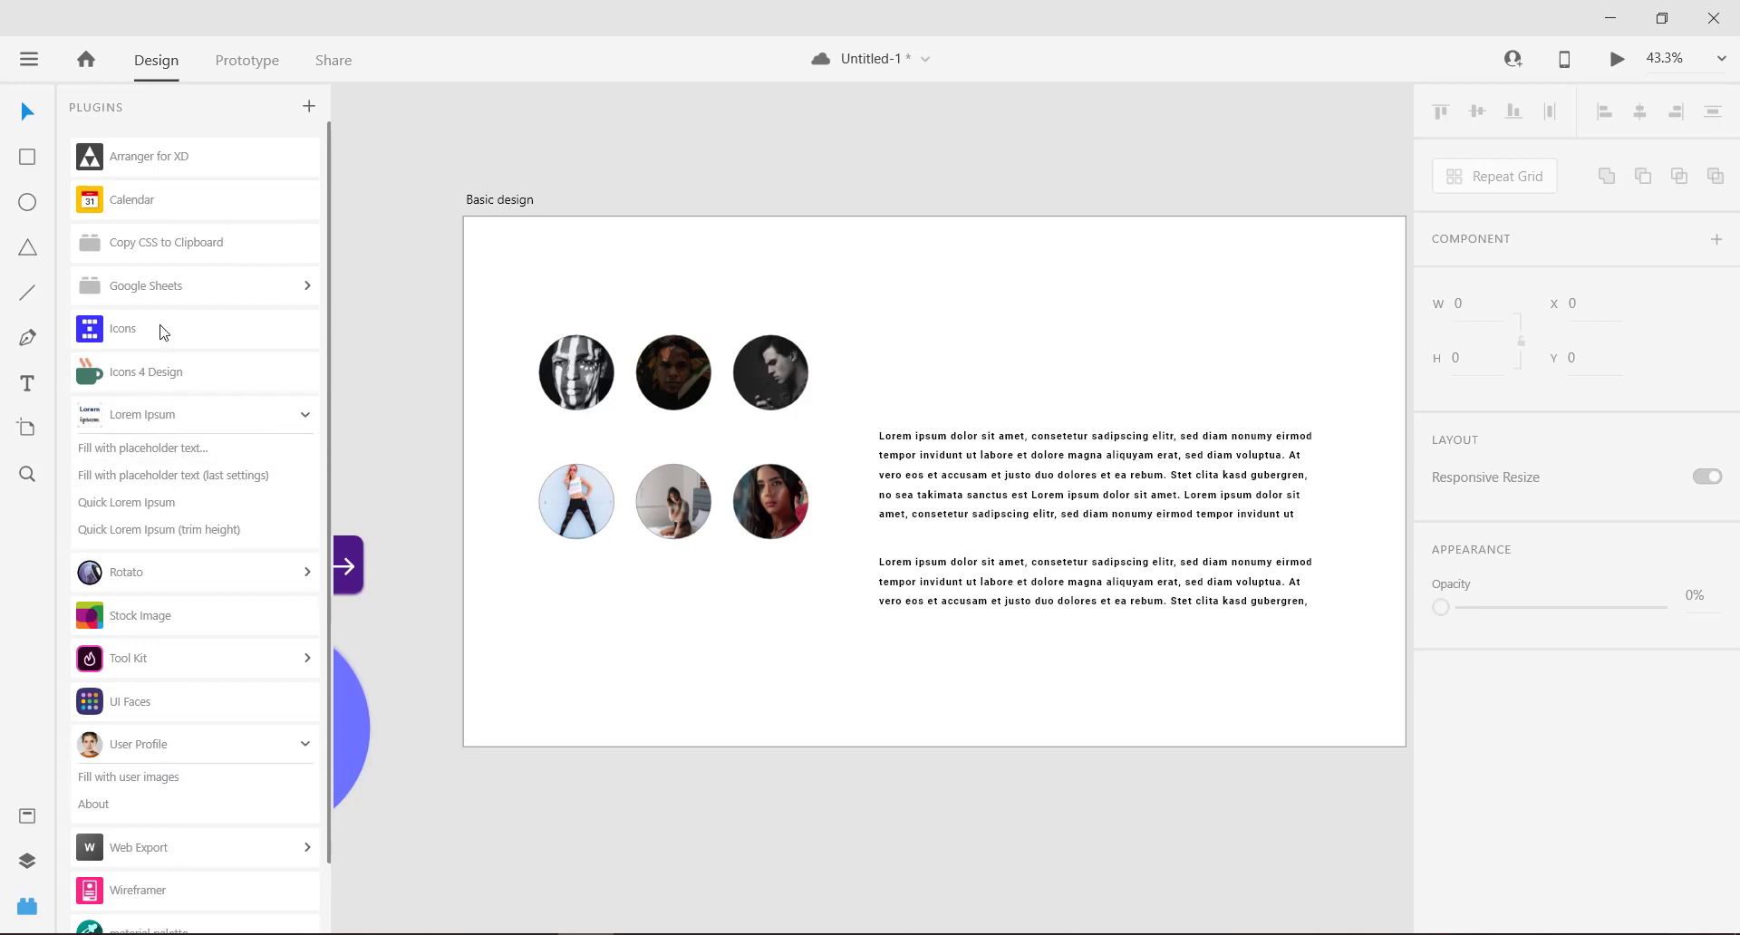
{"action": "left_click", "coordinate": [137, 216]}
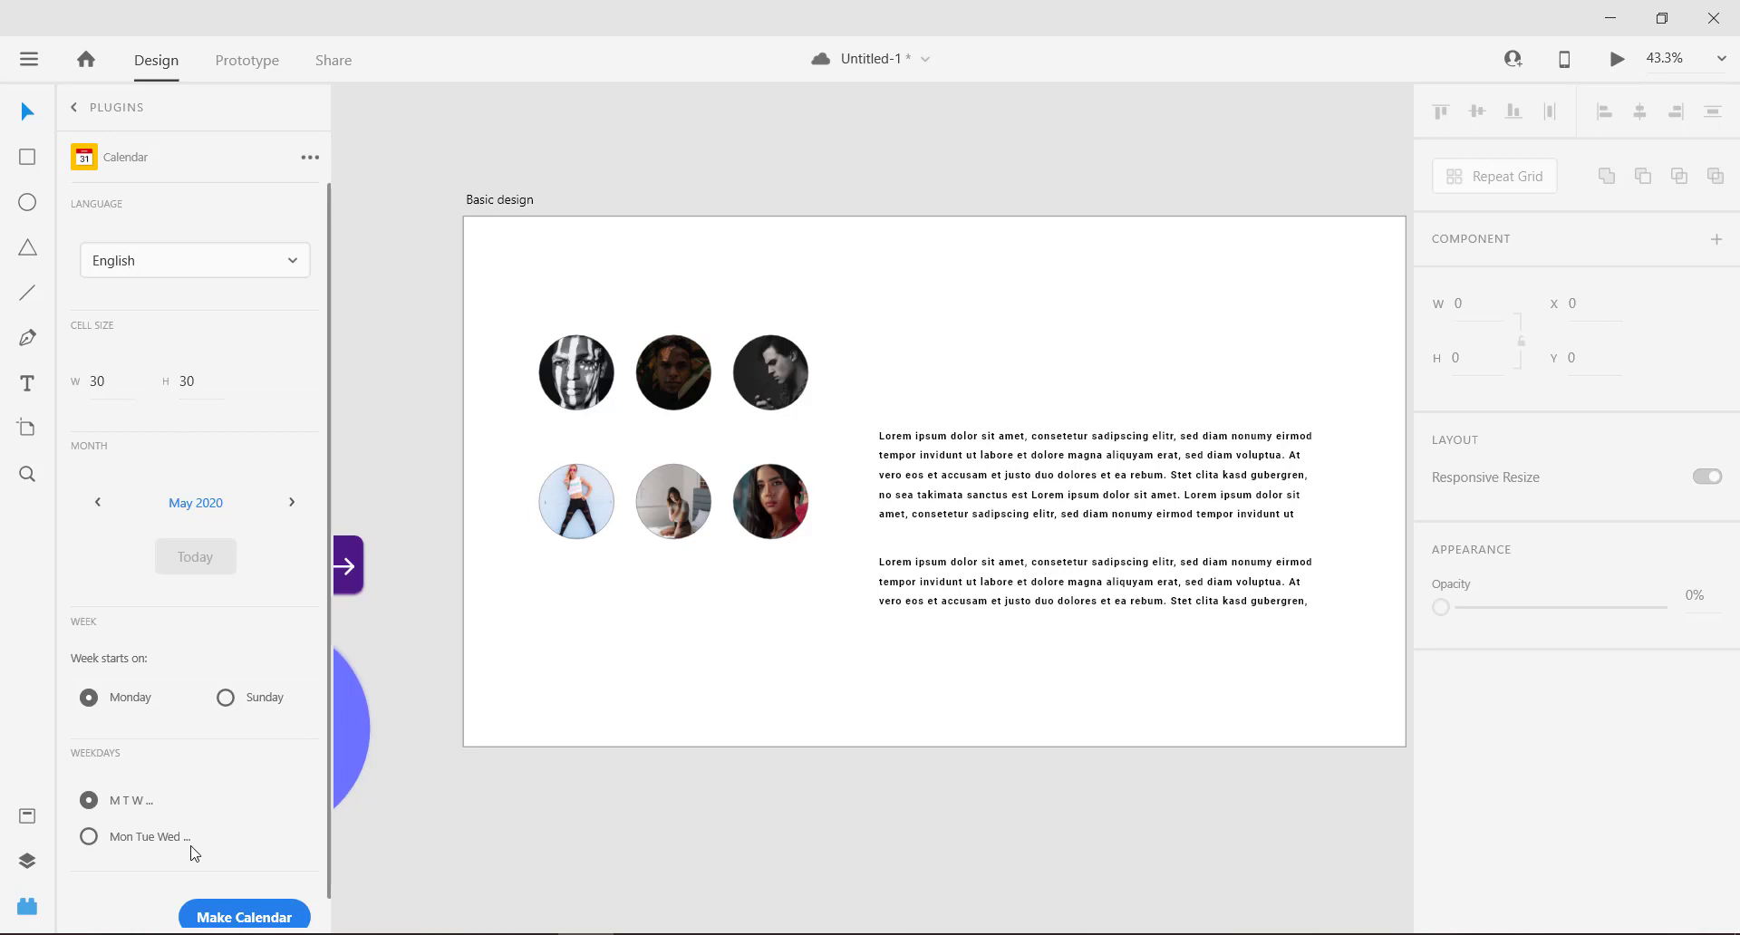
{"action": "left_click", "coordinate": [238, 916]}
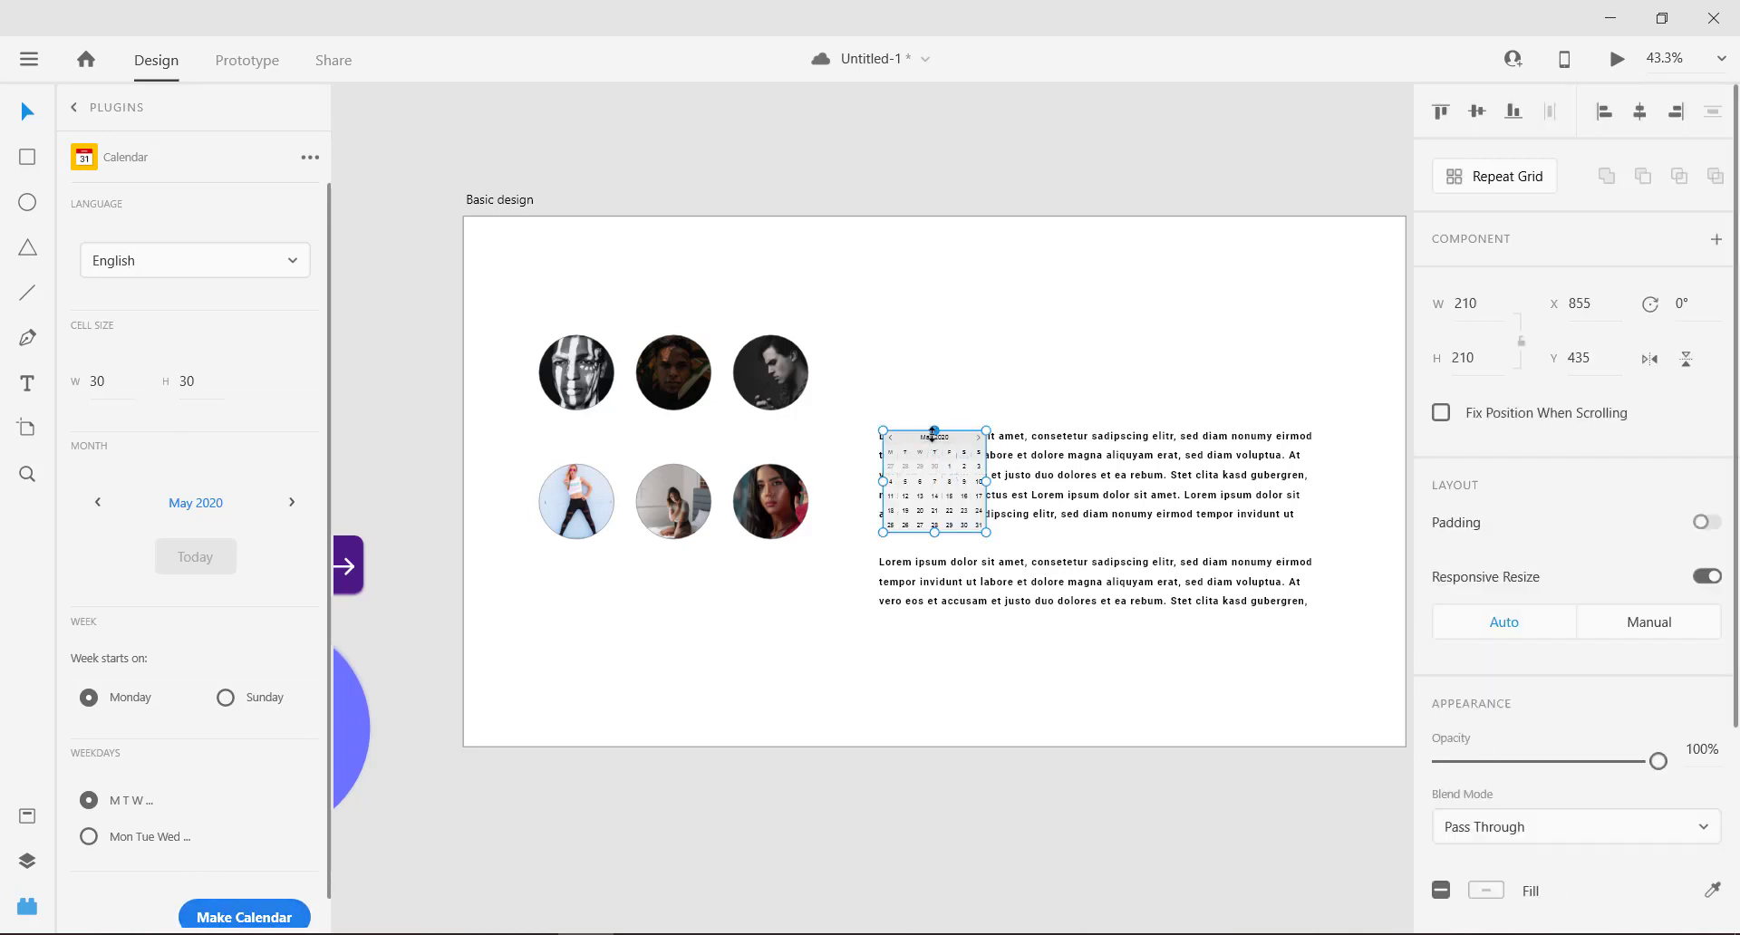
Step: Move the calendar above the text blocks and enlarge it to about 356 × 356 px
{"action": "left_click_drag", "start_coordinate": [914, 441], "coordinate": [931, 262]}
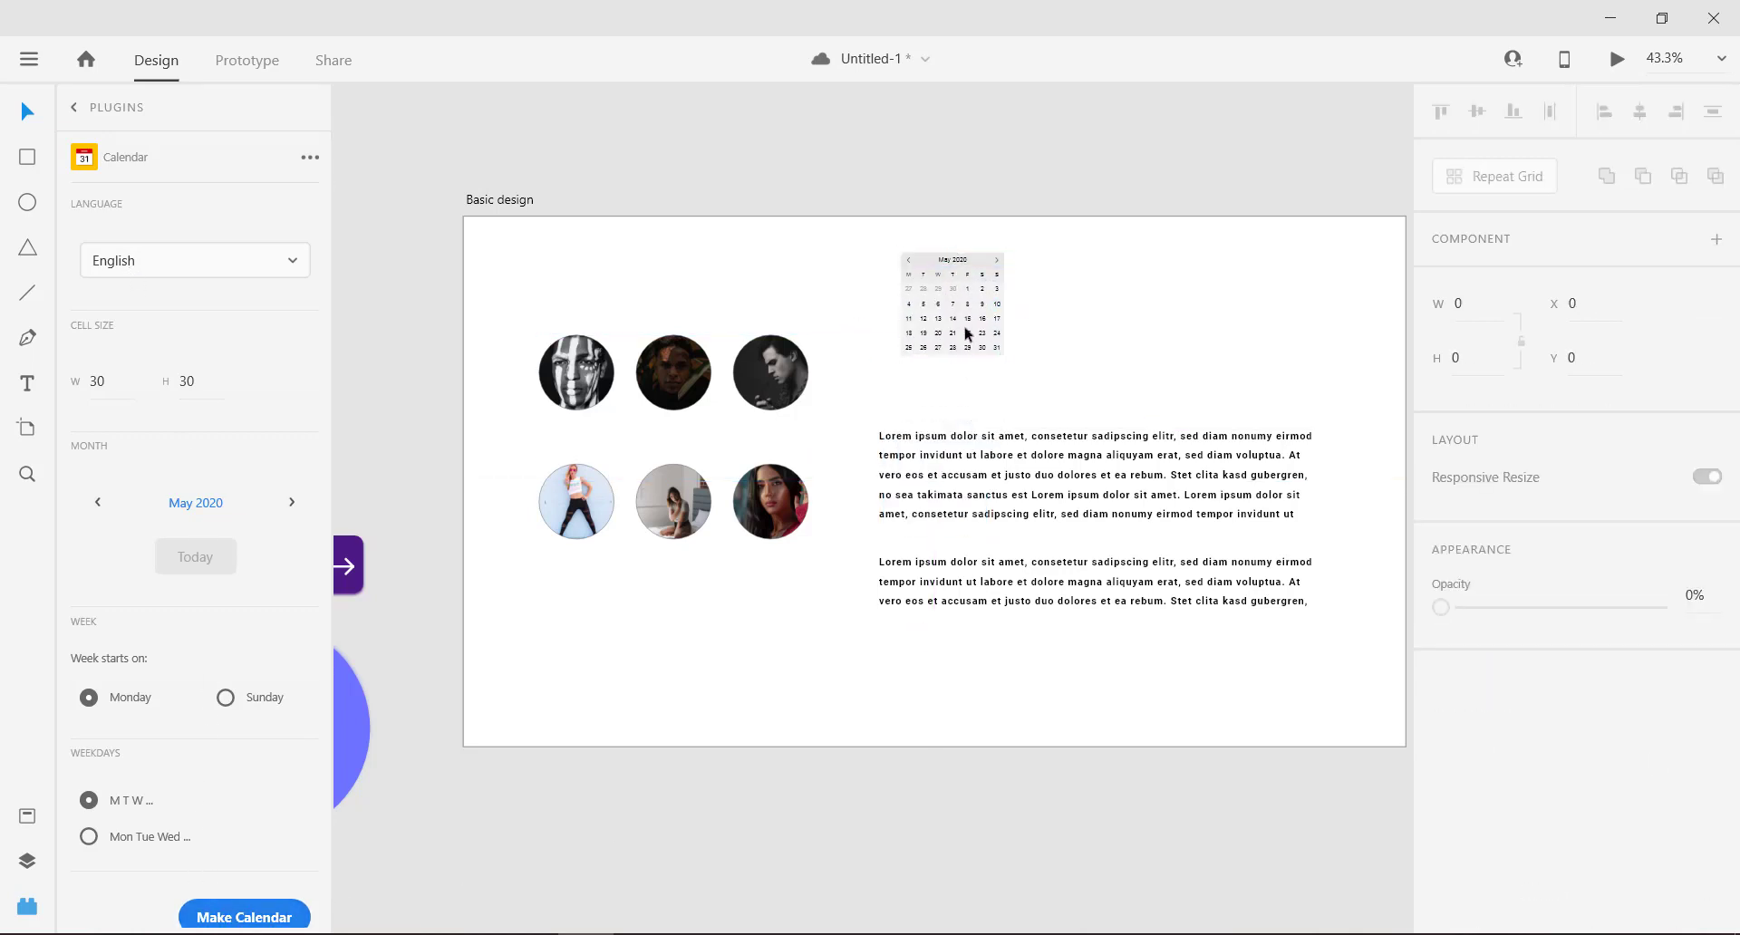
{"action": "left_click_drag", "start_coordinate": [1004, 358], "coordinate": [1040, 391]}
{"action": "left_click_drag", "start_coordinate": [933, 237], "coordinate": [1048, 280]}
Step: Delete the portrait circles except one and place the remaining one at about X 87, Y 79
{"action": "left_click_drag", "start_coordinate": [521, 319], "coordinate": [801, 414]}
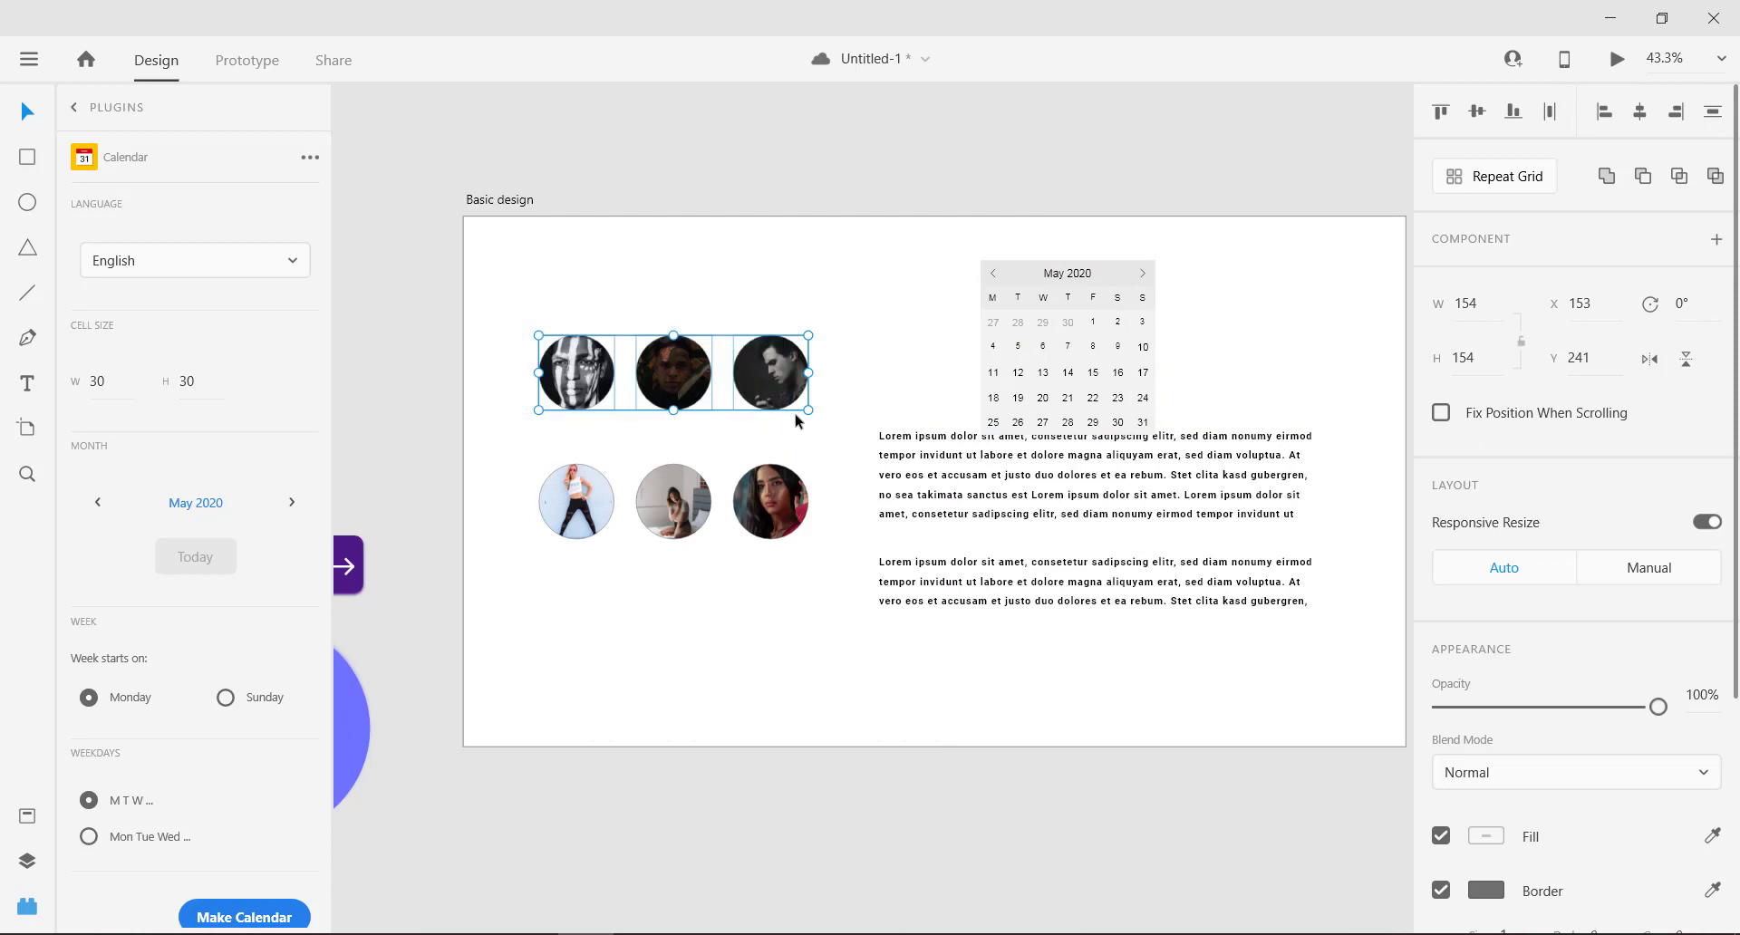
{"action": "key", "text": "Delete"}
{"action": "left_click_drag", "start_coordinate": [610, 405], "coordinate": [530, 319]}
{"action": "key", "text": "Delete"}
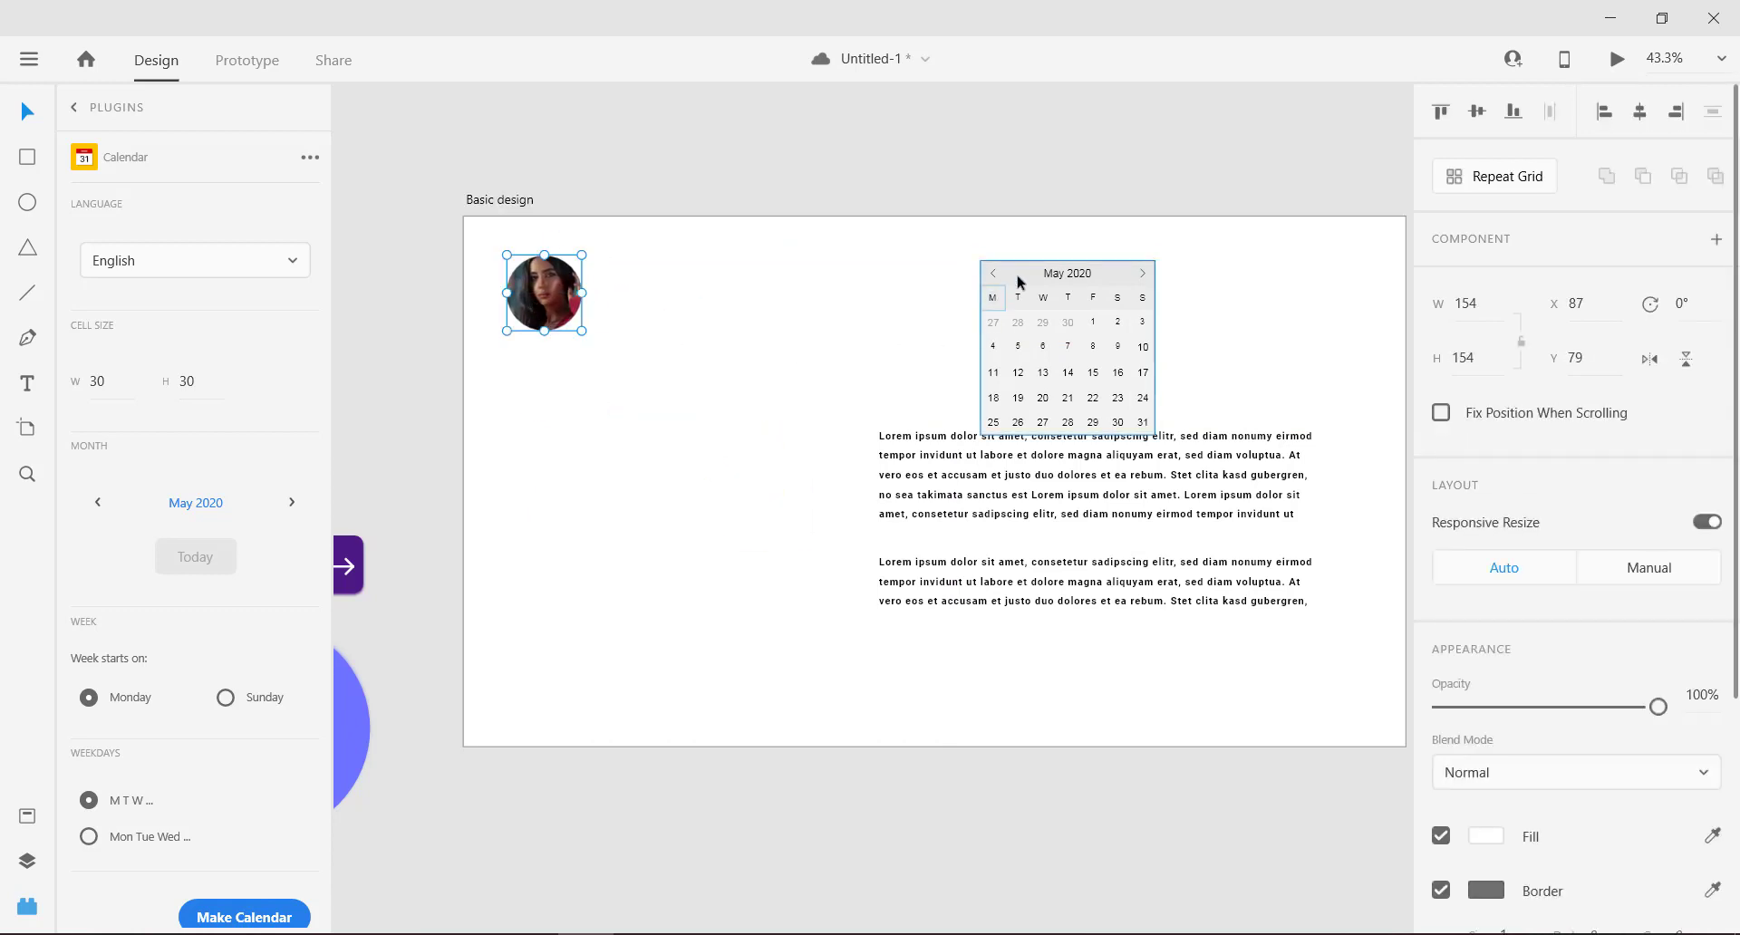
Step: Move the calendar below the portrait, enlarge it to about 452 × 452 px, and shift both text blocks upward
{"action": "left_click_drag", "start_coordinate": [1018, 280], "coordinate": [637, 389]}
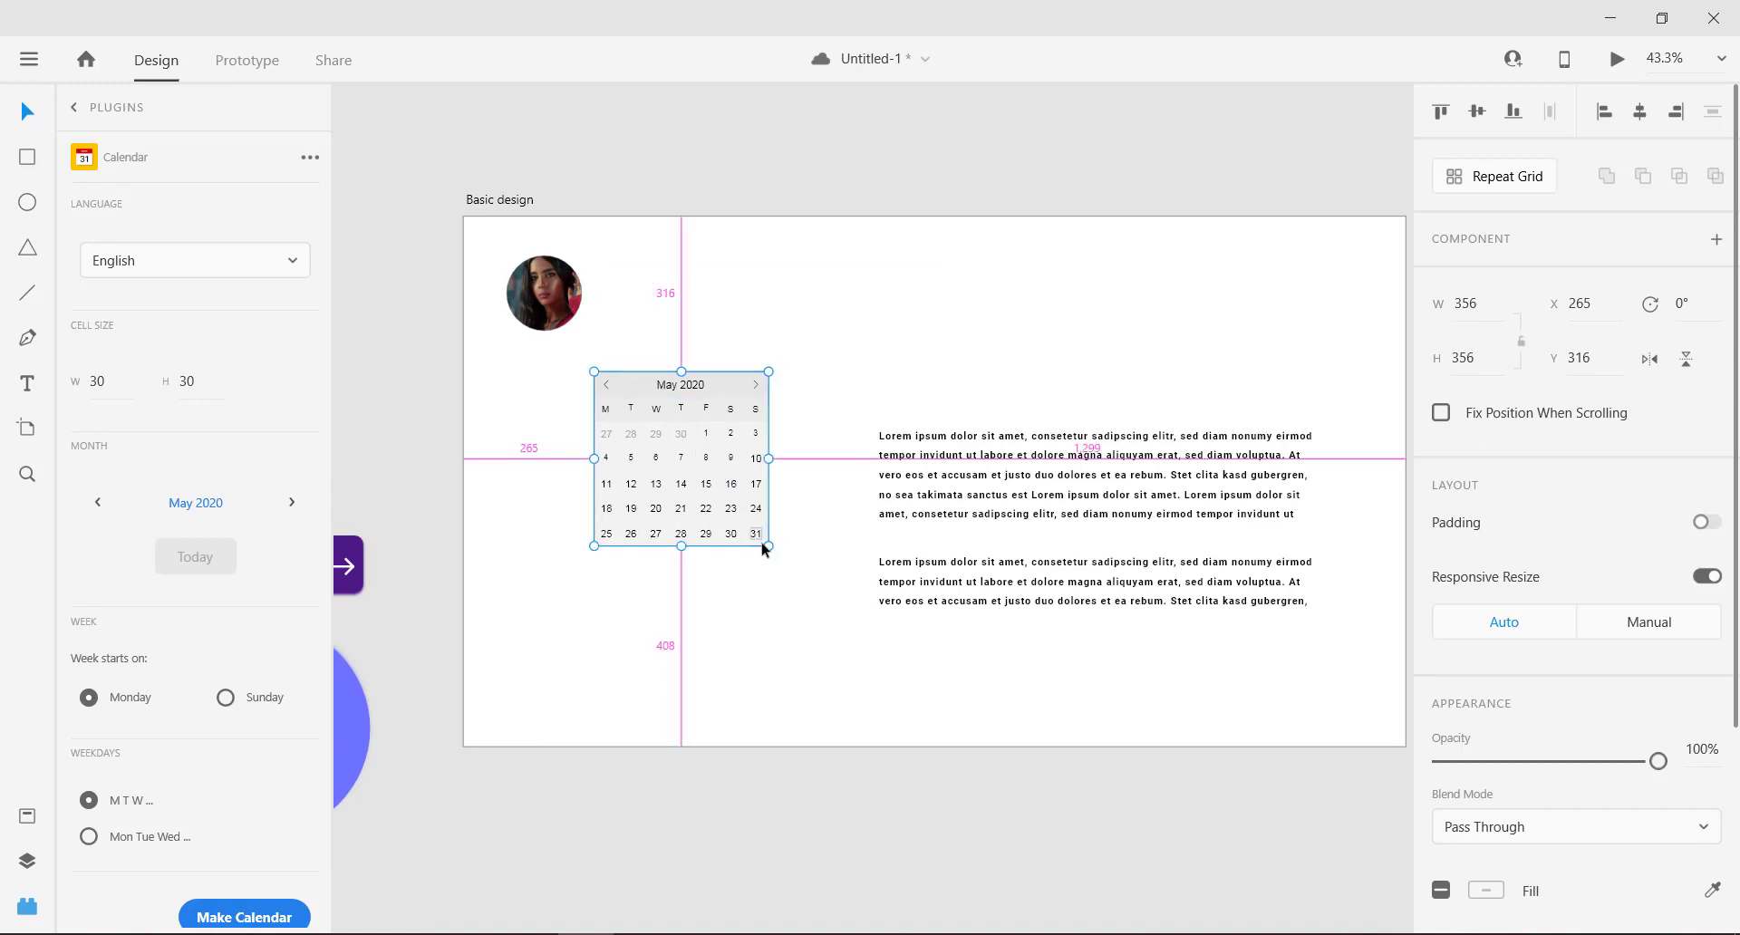
{"action": "left_click_drag", "start_coordinate": [771, 549], "coordinate": [790, 576]}
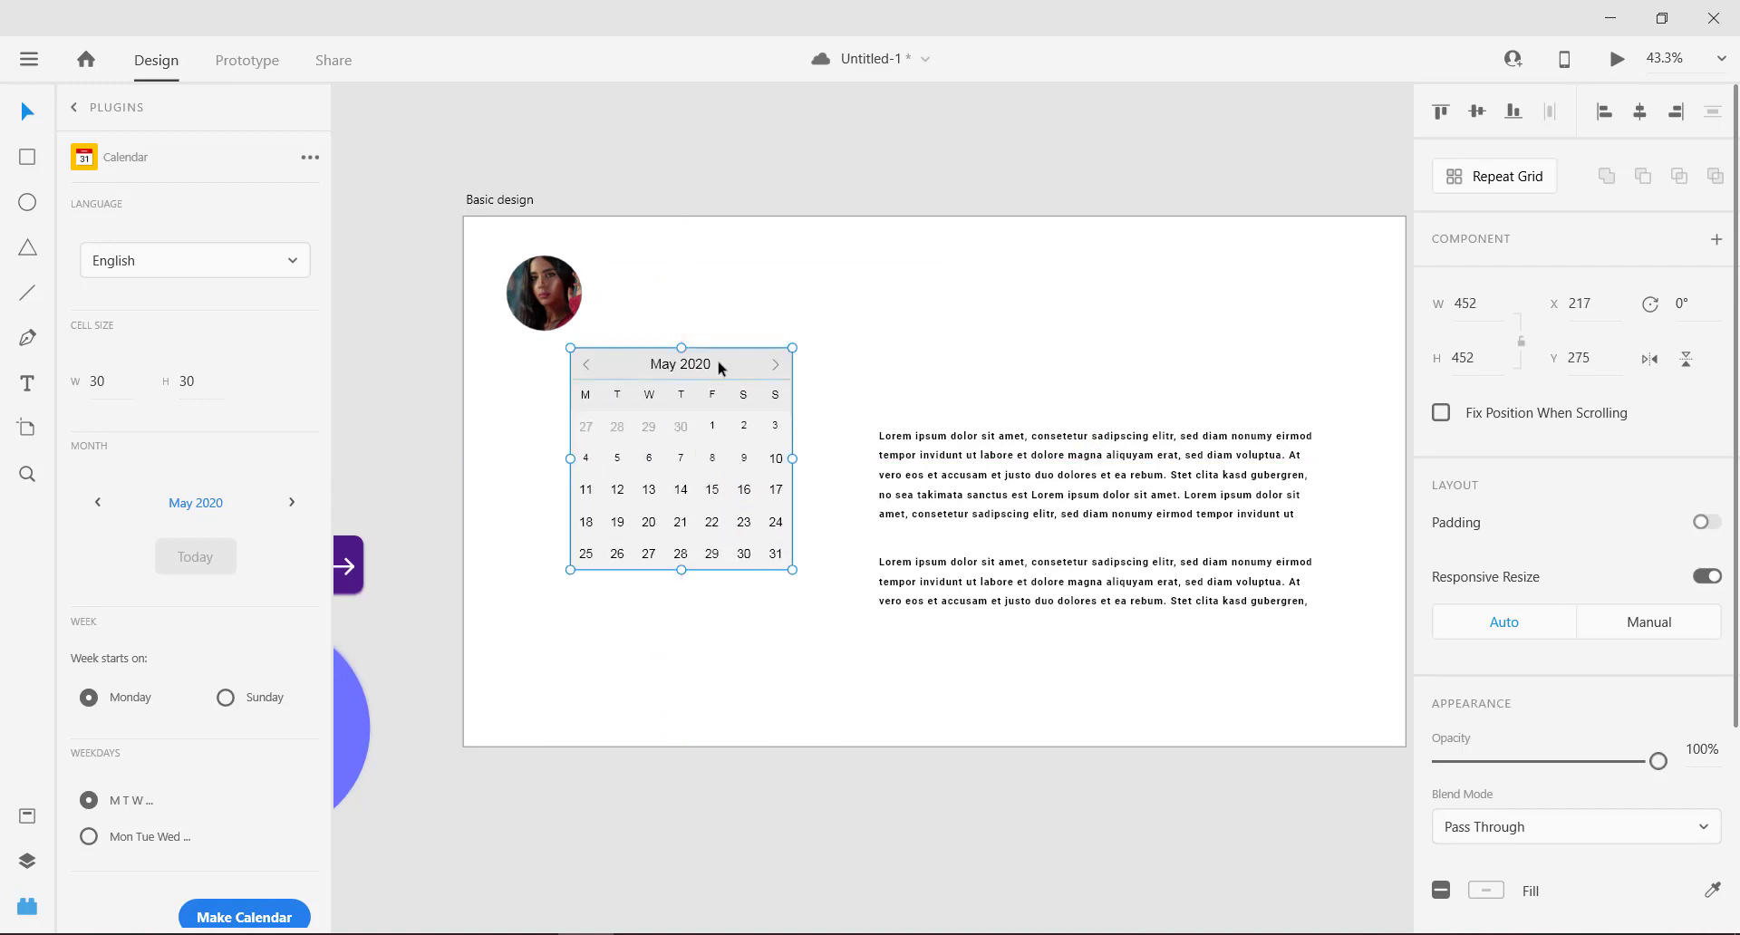
{"action": "left_click_drag", "start_coordinate": [870, 357], "coordinate": [1091, 614]}
{"action": "left_click_drag", "start_coordinate": [1077, 466], "coordinate": [1073, 437]}
Step: Move the purple "Click me" button with its arrow onto the artboard, directly under the lower text block
{"action": "left_click_drag", "start_coordinate": [835, 593], "coordinate": [925, 538]}
{"action": "left_click_drag", "start_coordinate": [462, 536], "coordinate": [1017, 577]}
{"action": "left_click", "coordinate": [1091, 614]}
{"action": "left_click", "coordinate": [1060, 594]}
{"action": "left_click", "coordinate": [1189, 541]}
{"action": "key", "text": "space"}
{"action": "left_click_drag", "start_coordinate": [1201, 531], "coordinate": [1042, 638]}
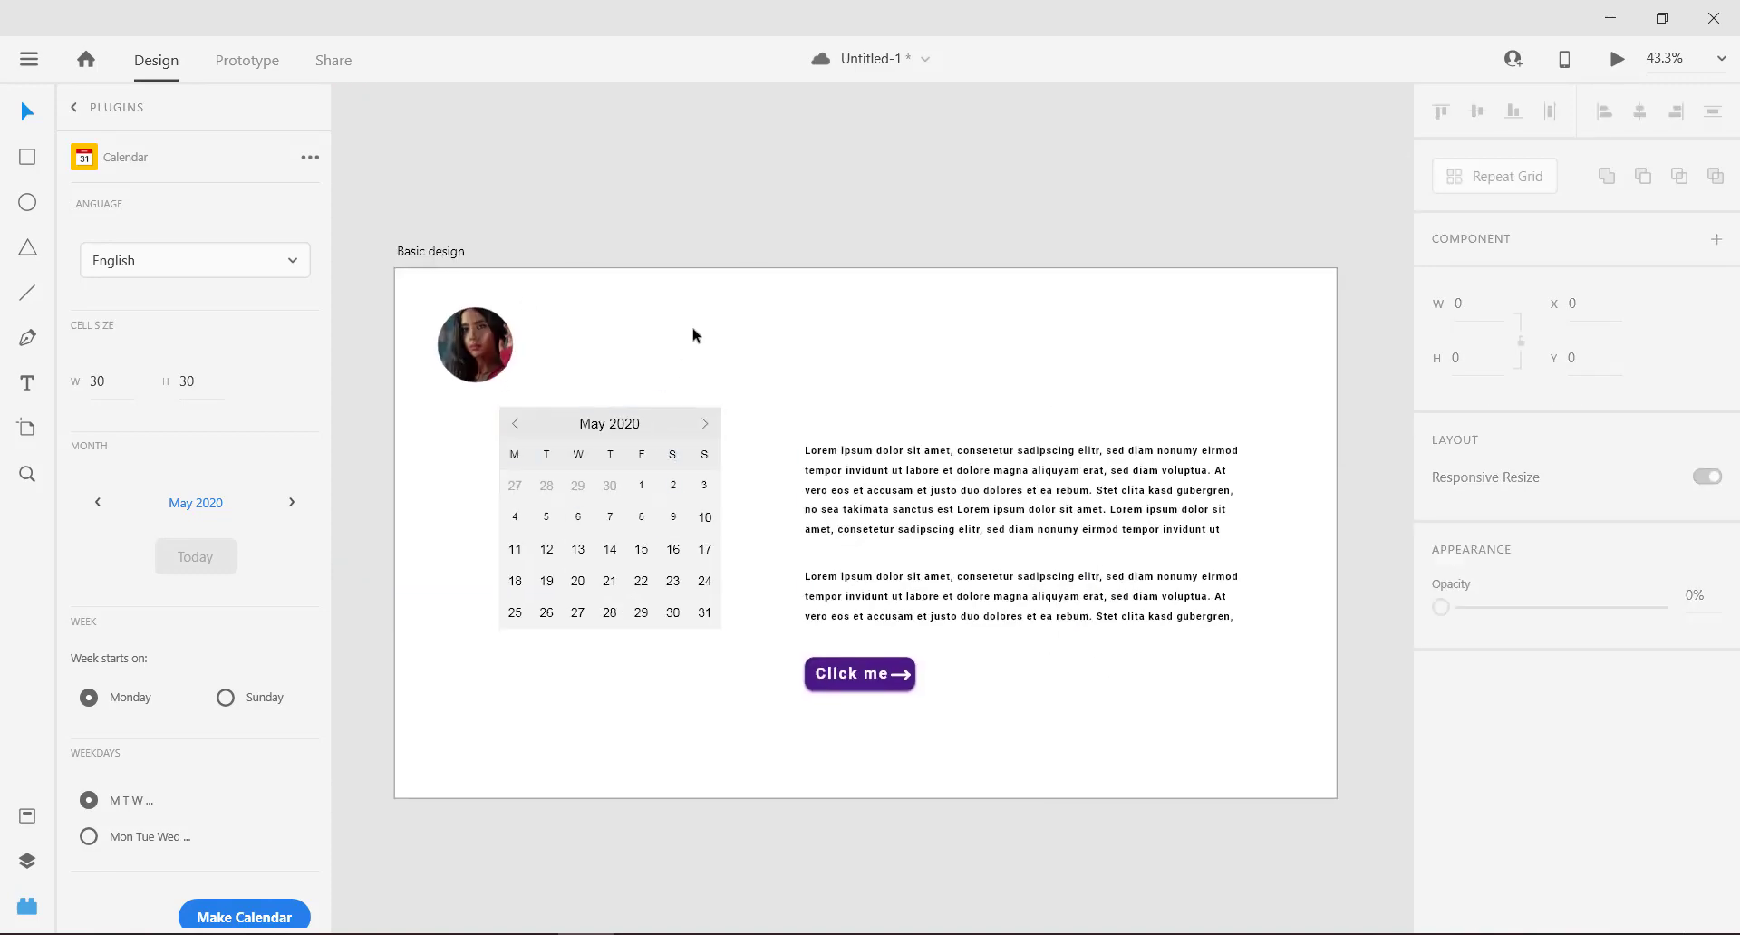
Step: Shrink the portrait circle to about 72 × 72 px and place it in the artboard's upper-left corner
{"action": "left_click_drag", "start_coordinate": [505, 380], "coordinate": [438, 314]}
{"action": "left_click", "coordinate": [629, 388]}
{"action": "left_click", "coordinate": [486, 332]}
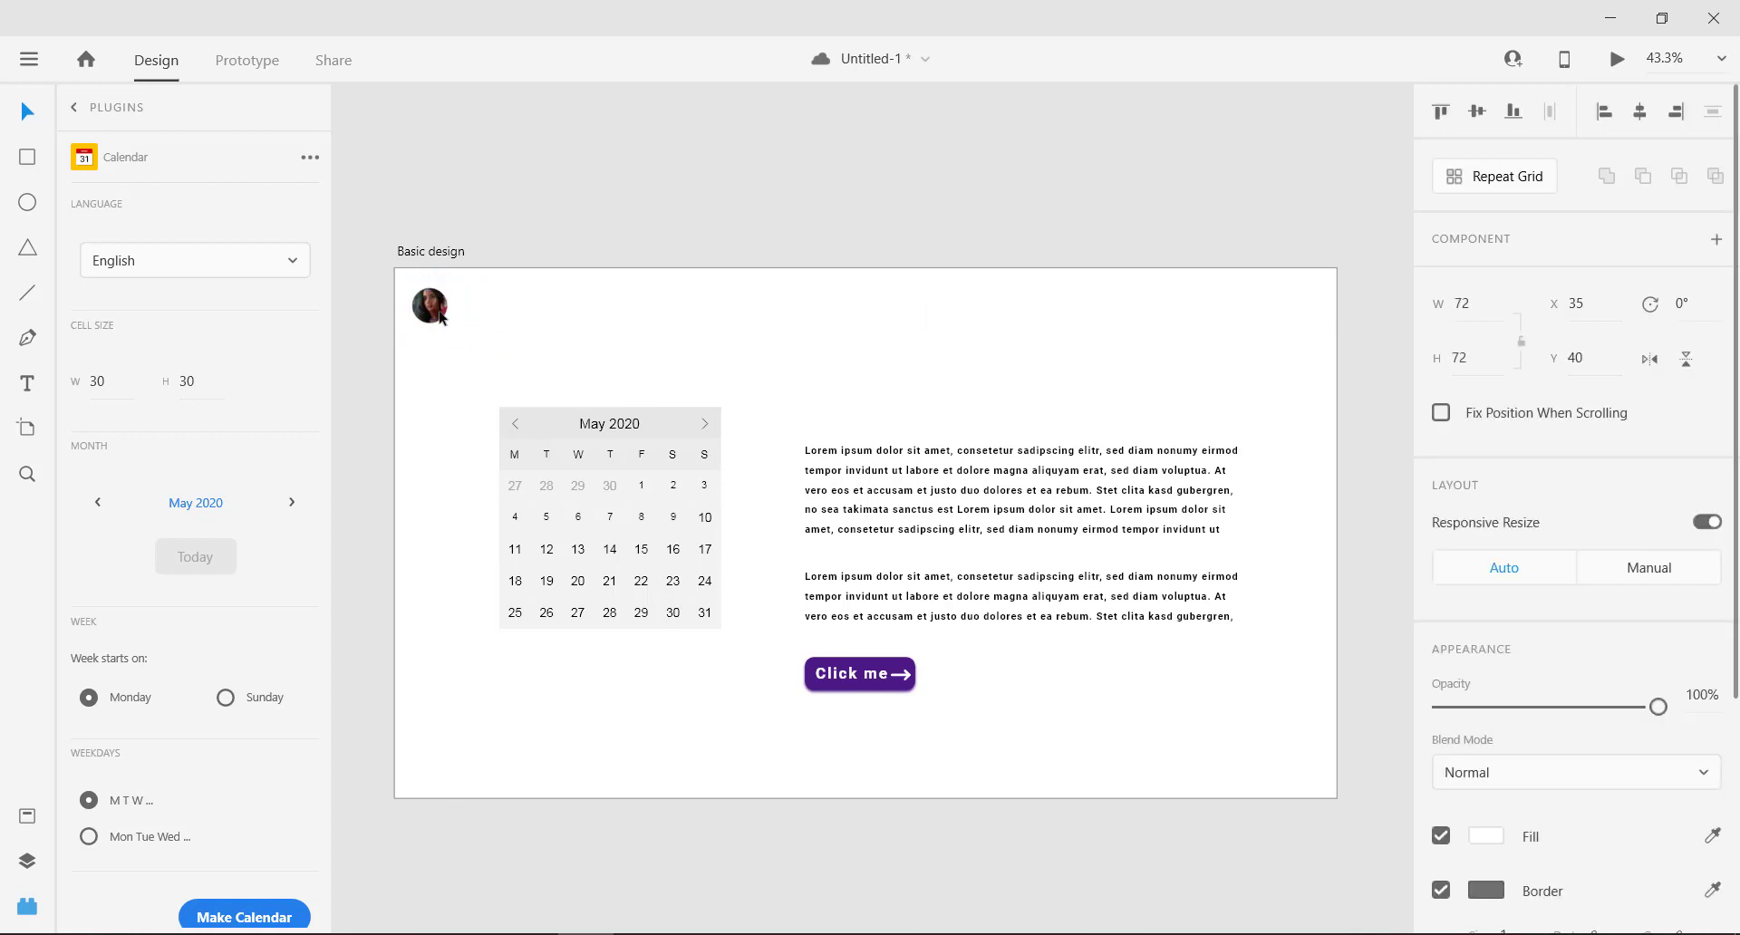
{"action": "left_click", "coordinate": [507, 318]}
{"action": "left_click_drag", "start_coordinate": [603, 367], "coordinate": [698, 364]}
{"action": "left_click_drag", "start_coordinate": [535, 306], "coordinate": [540, 308]}
{"action": "left_click", "coordinate": [629, 313]}
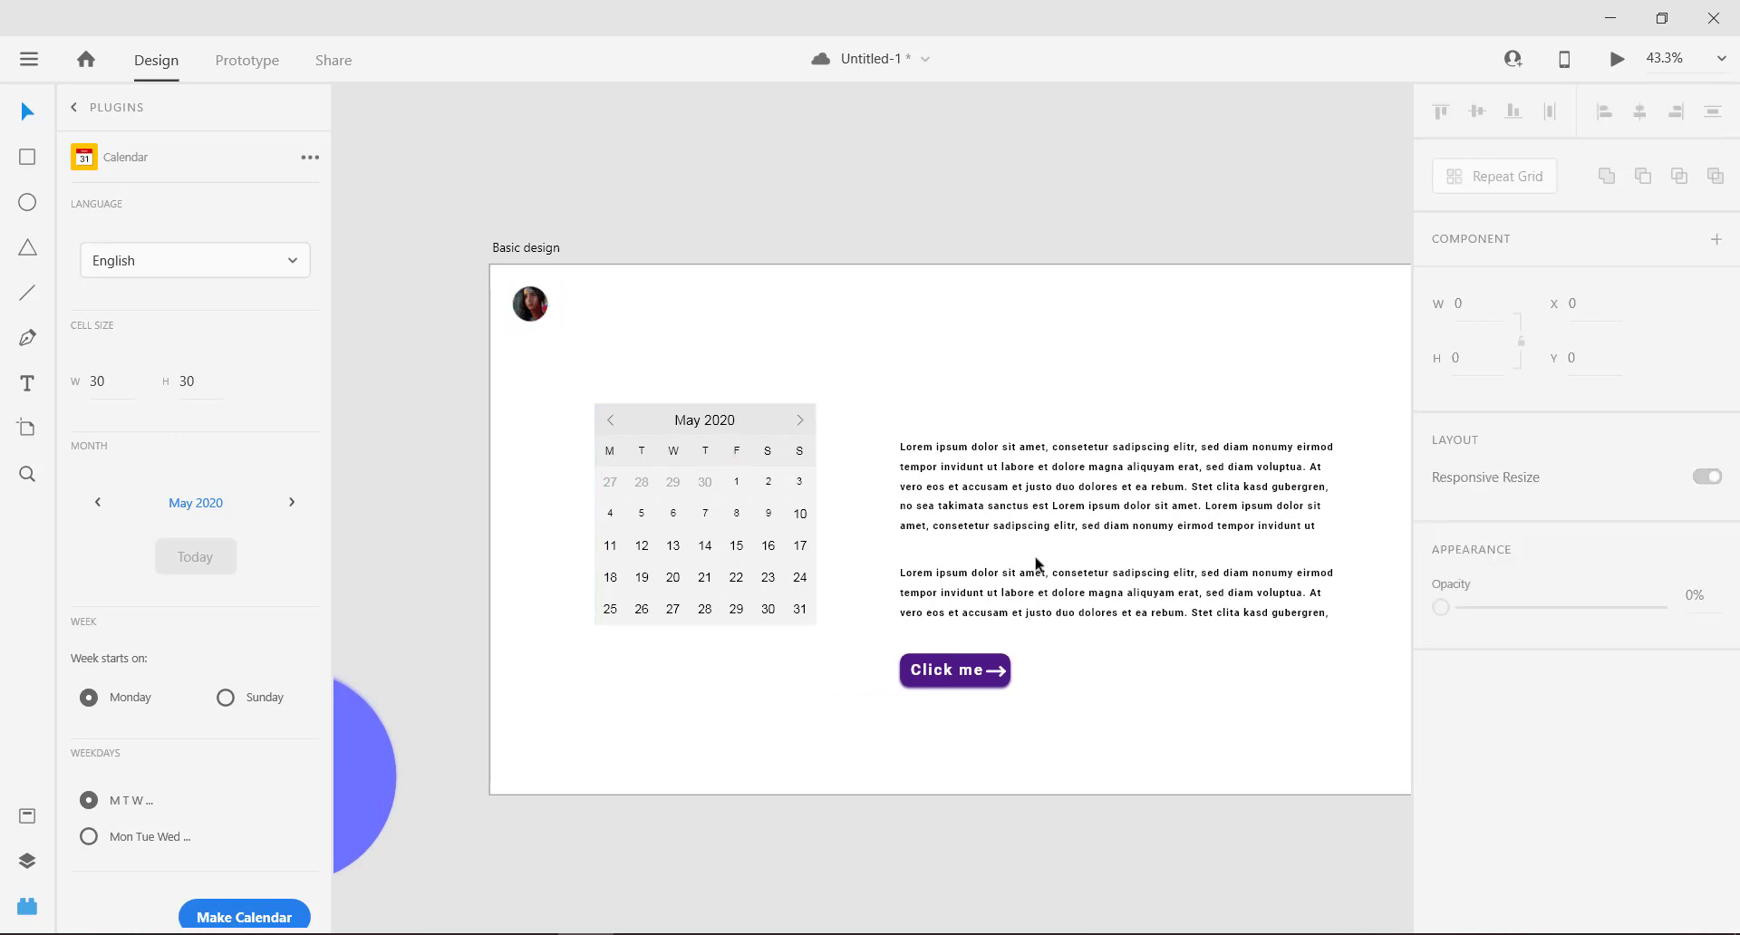
Step: Show the layout grid on the Basic design artboard
{"action": "scroll", "coordinate": [1015, 490], "scroll_direction": "down", "scroll_amount": 1}
{"action": "left_click", "coordinate": [982, 323]}
{"action": "scroll", "coordinate": [1587, 707], "scroll_direction": "down", "scroll_amount": 1}
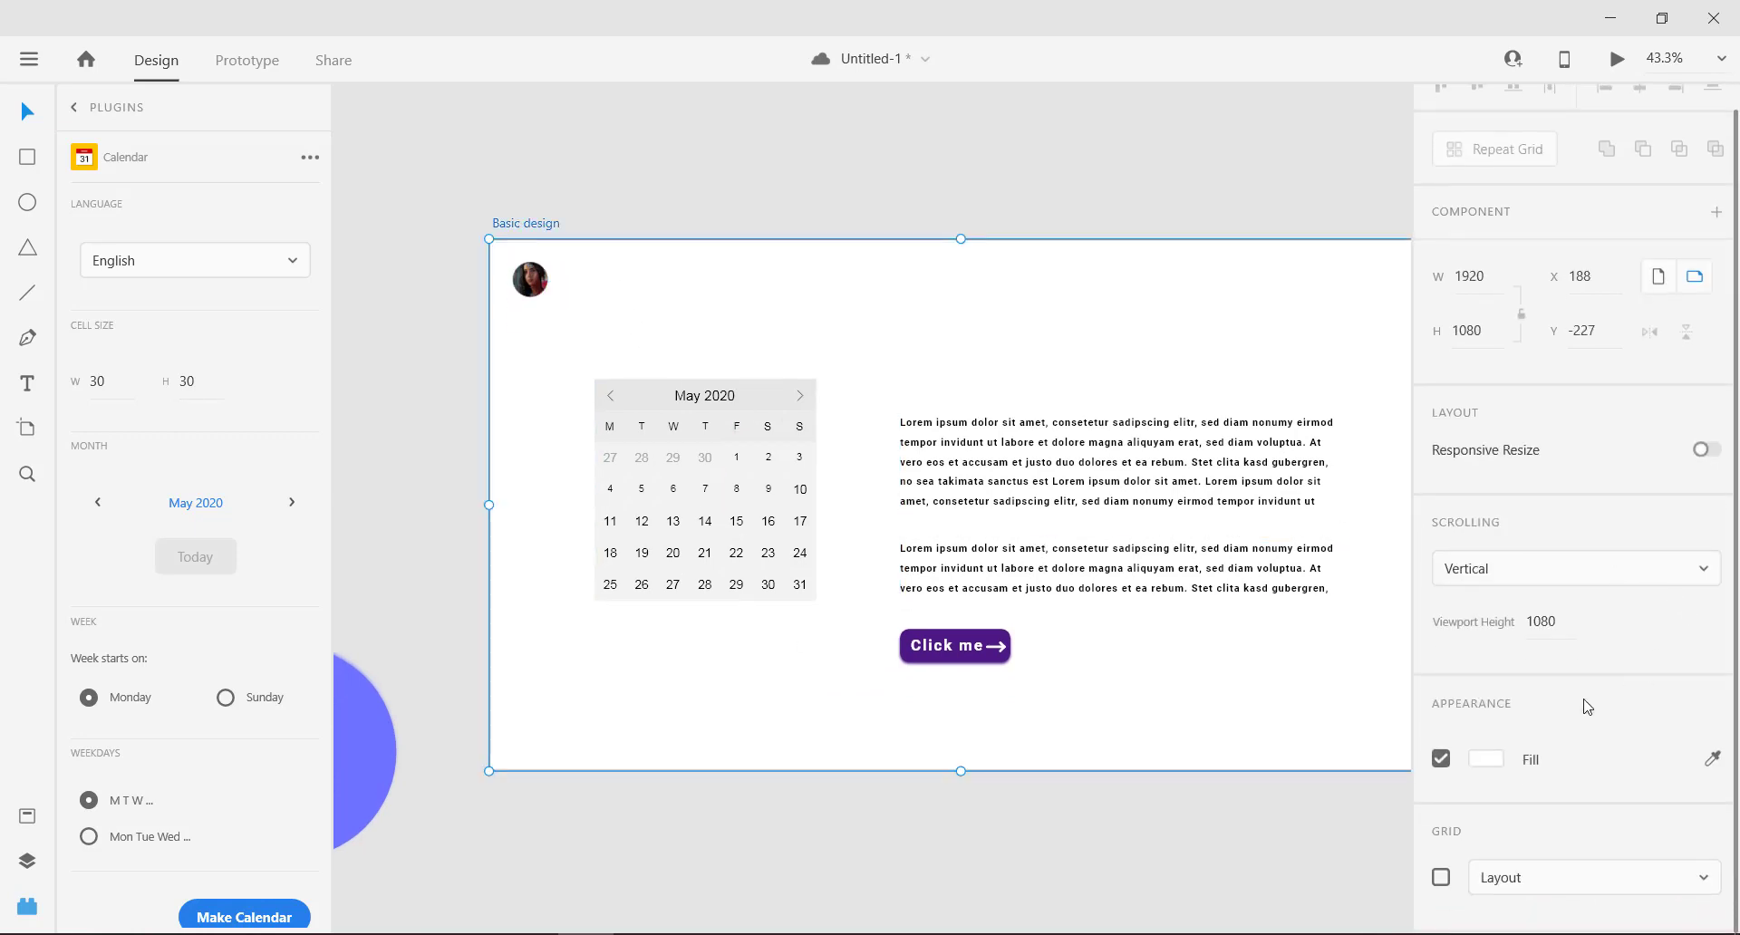
{"action": "left_click", "coordinate": [1441, 879]}
Step: Align to the grid columns: portrait in the first column, text blocks at X 911, button at X 912, and calendar at X 233
{"action": "left_click_drag", "start_coordinate": [536, 286], "coordinate": [572, 289]}
{"action": "left_click_drag", "start_coordinate": [1211, 478], "coordinate": [1048, 486]}
{"action": "left_click_drag", "start_coordinate": [1113, 589], "coordinate": [1153, 599]}
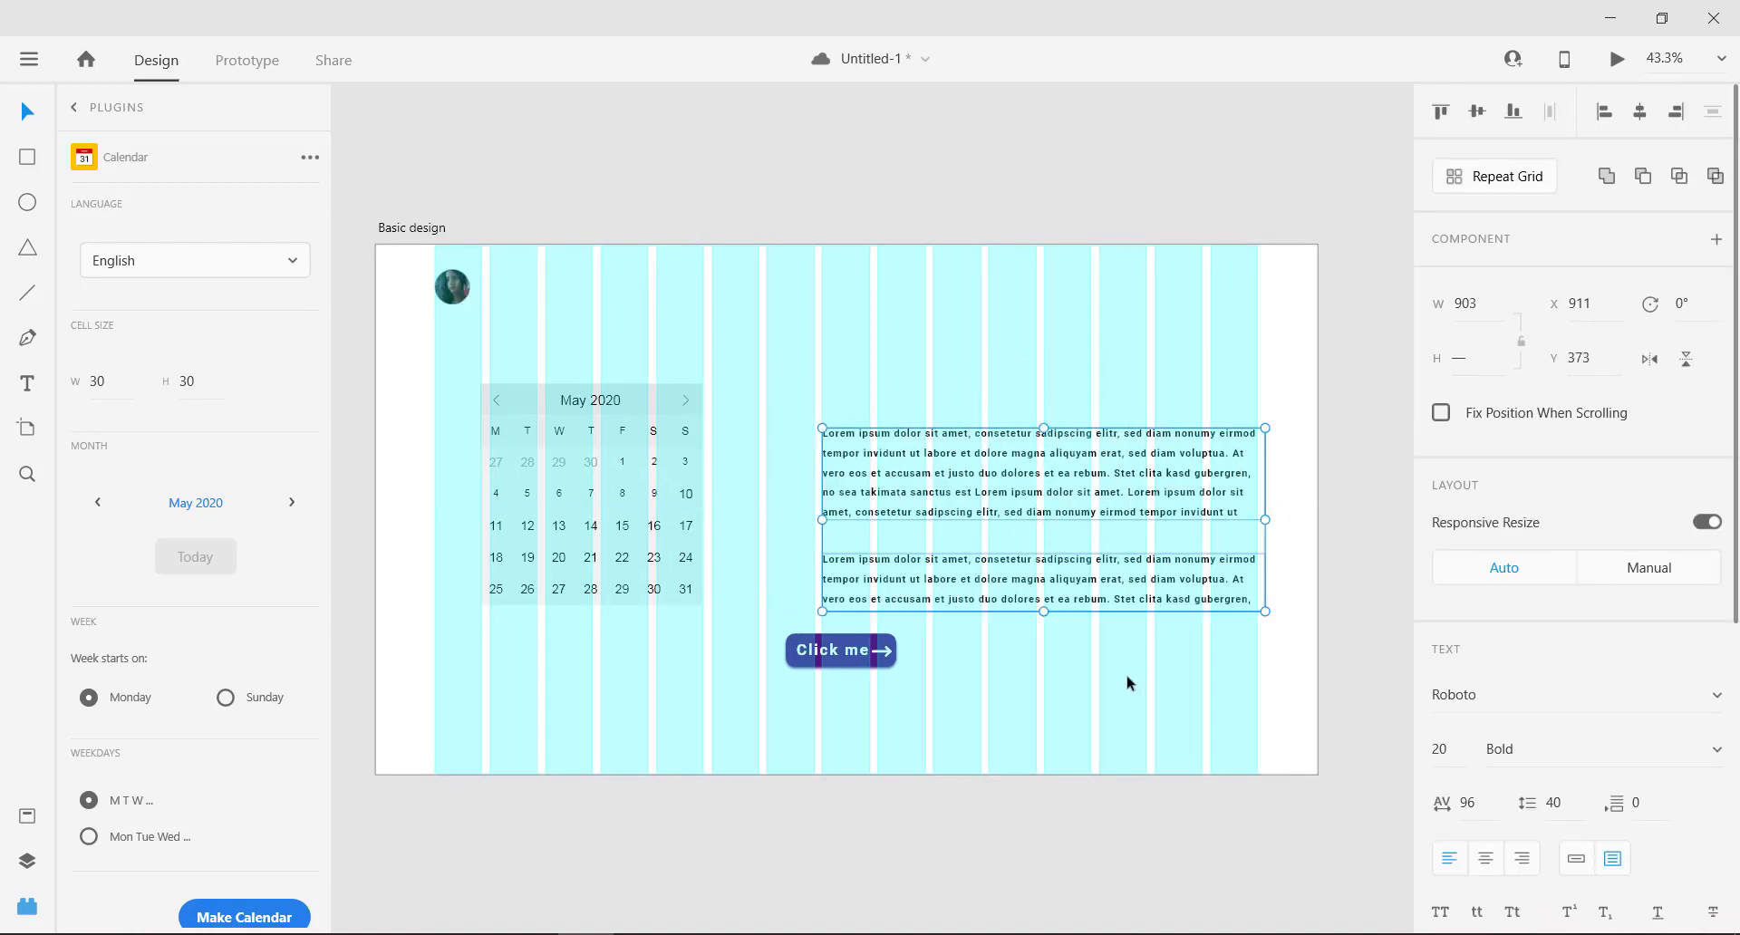
{"action": "left_click", "coordinate": [834, 660]}
{"action": "left_click_drag", "start_coordinate": [843, 651], "coordinate": [879, 651]}
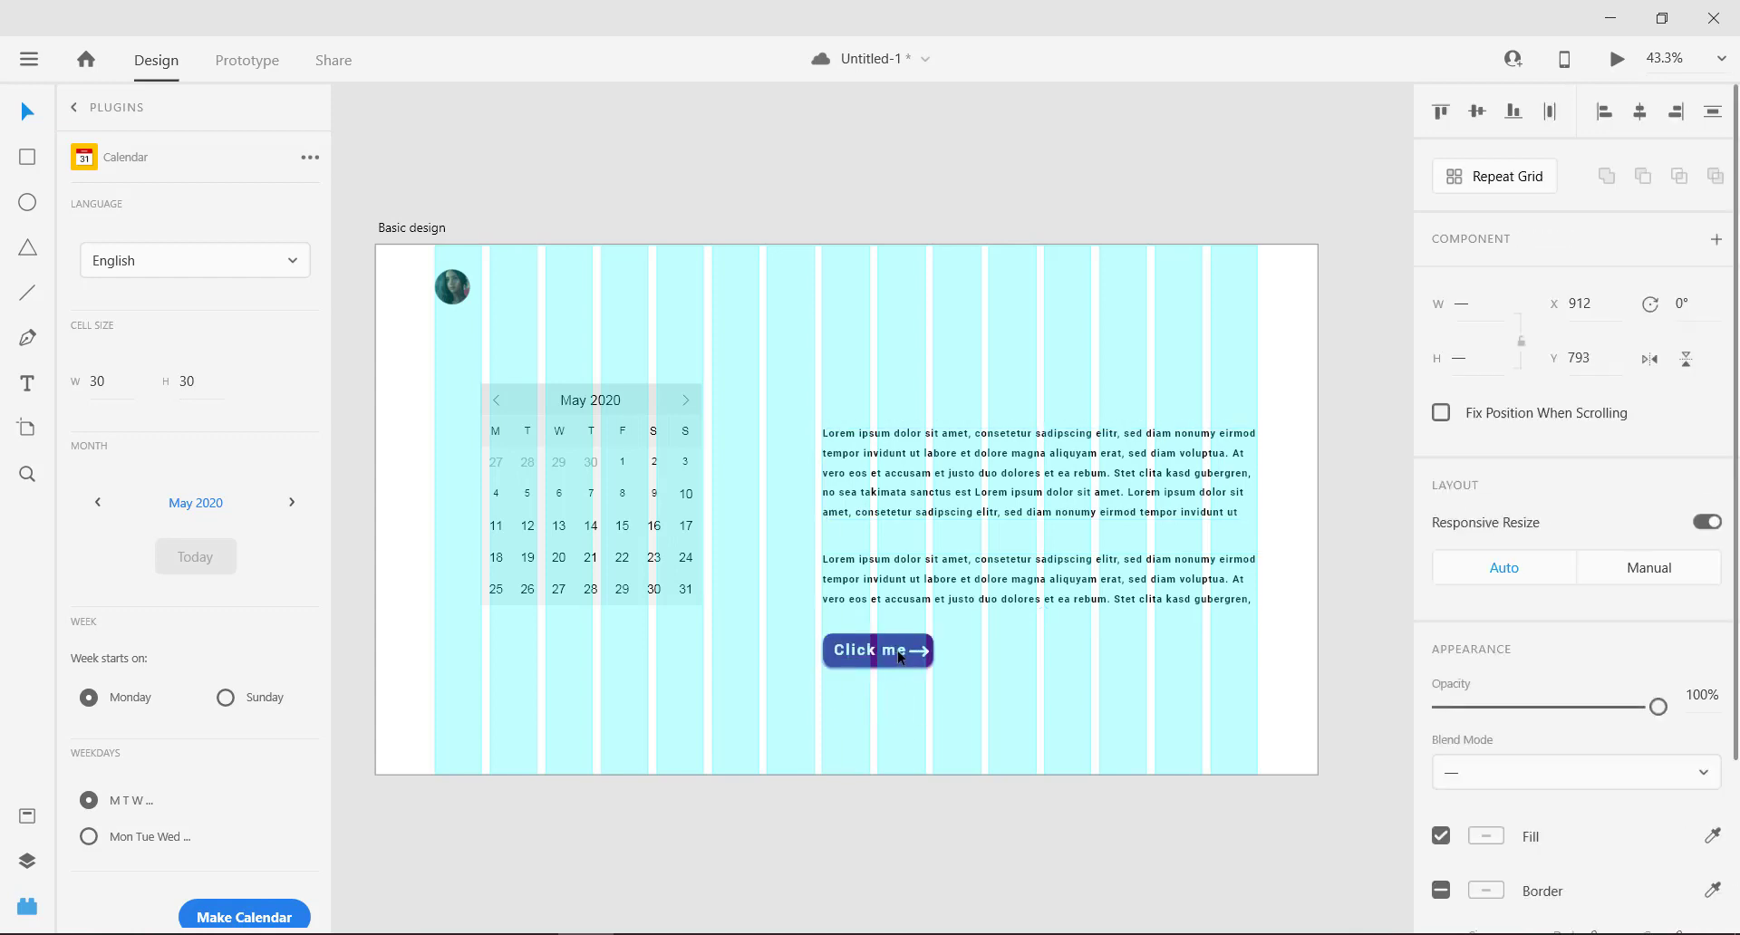
{"action": "left_click_drag", "start_coordinate": [632, 404], "coordinate": [646, 404]}
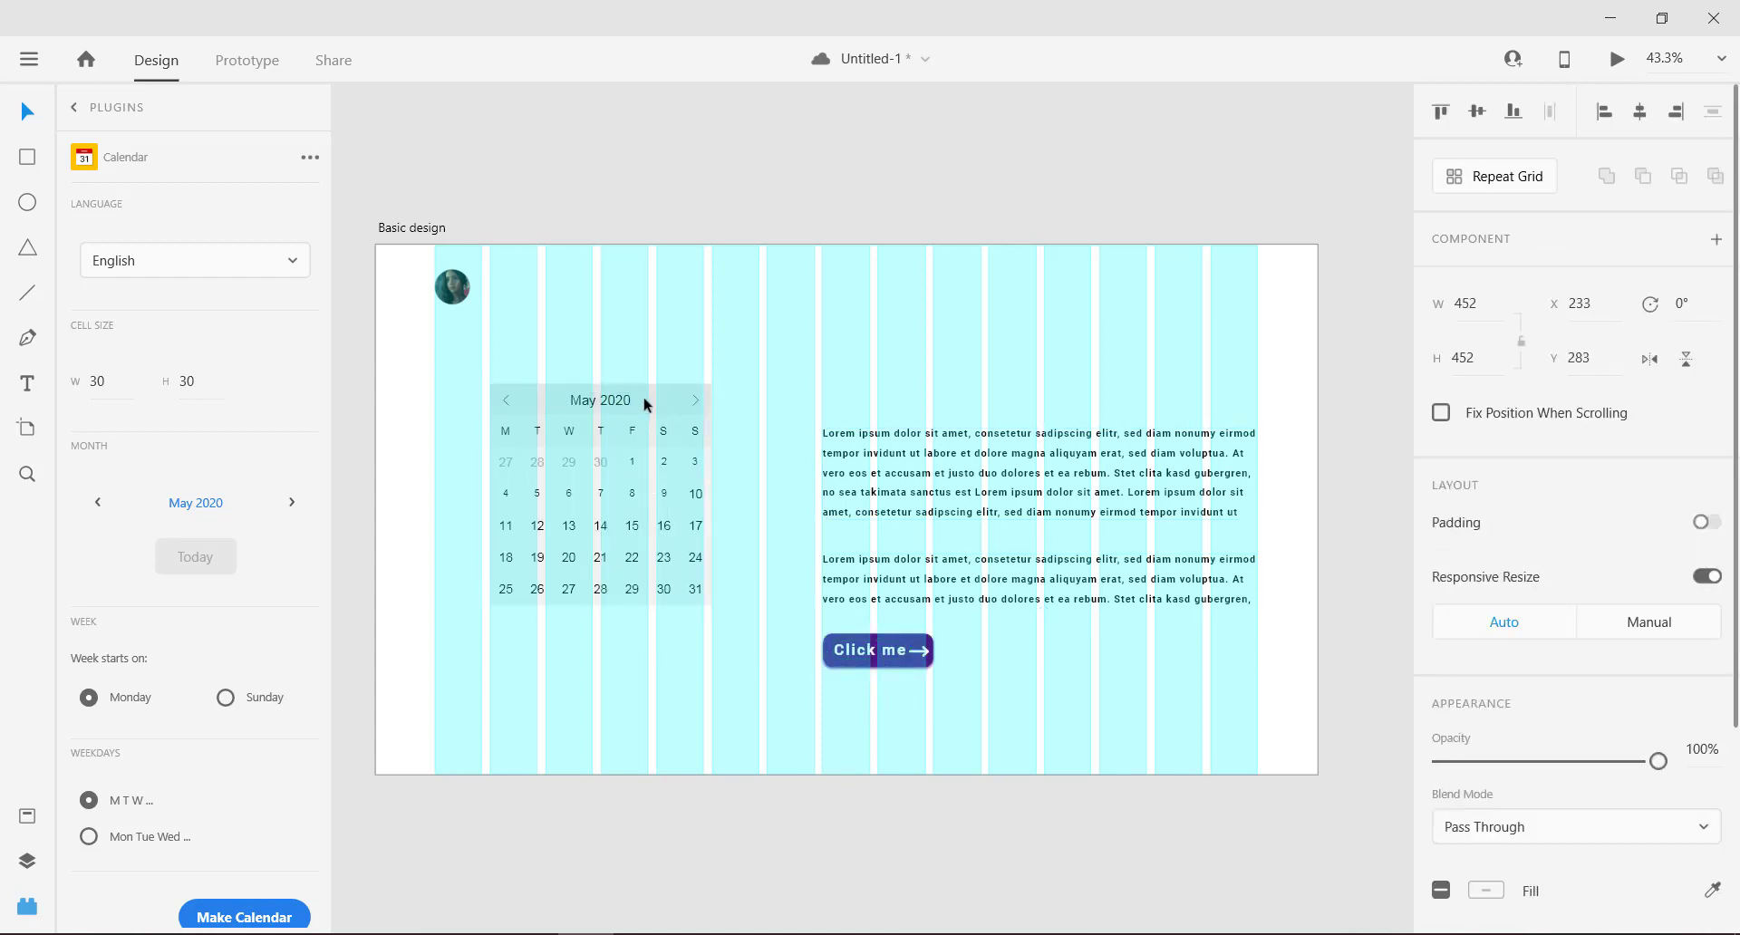
Step: Hide the Basic design artboard's layout grid and close the plugins list
{"action": "left_click", "coordinate": [1198, 297]}
{"action": "scroll", "coordinate": [1597, 651], "scroll_direction": "down", "scroll_amount": 2}
{"action": "left_click", "coordinate": [1441, 650]}
{"action": "left_click", "coordinate": [1213, 841]}
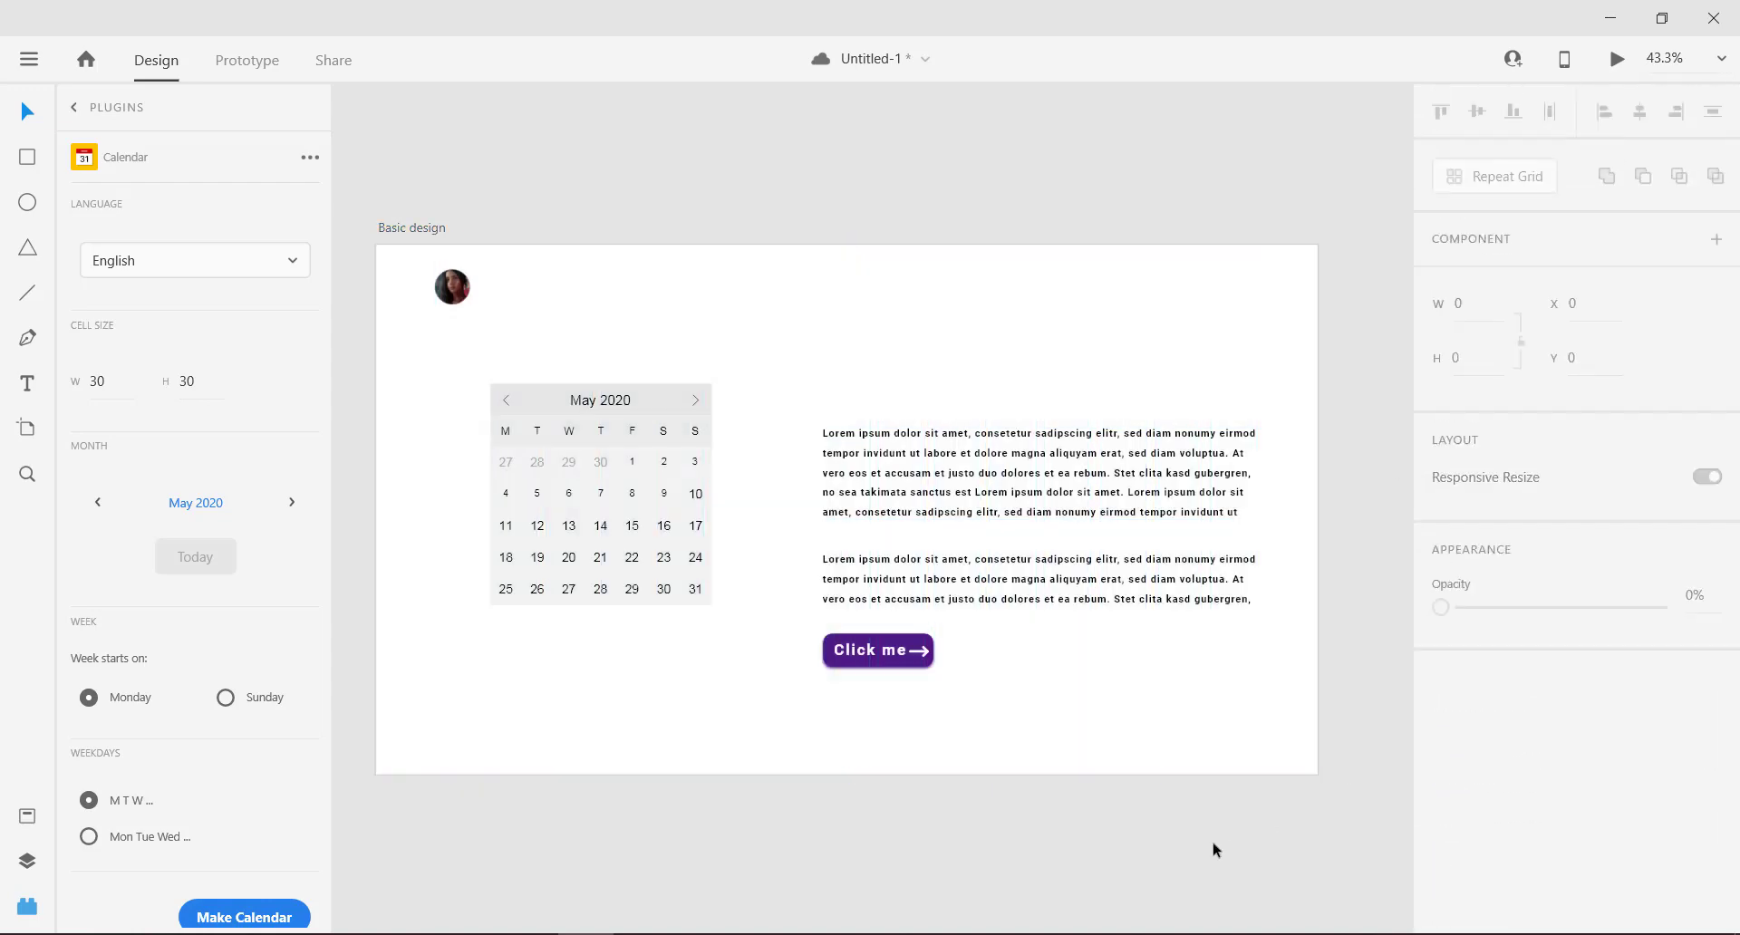
{"action": "left_click", "coordinate": [34, 906]}
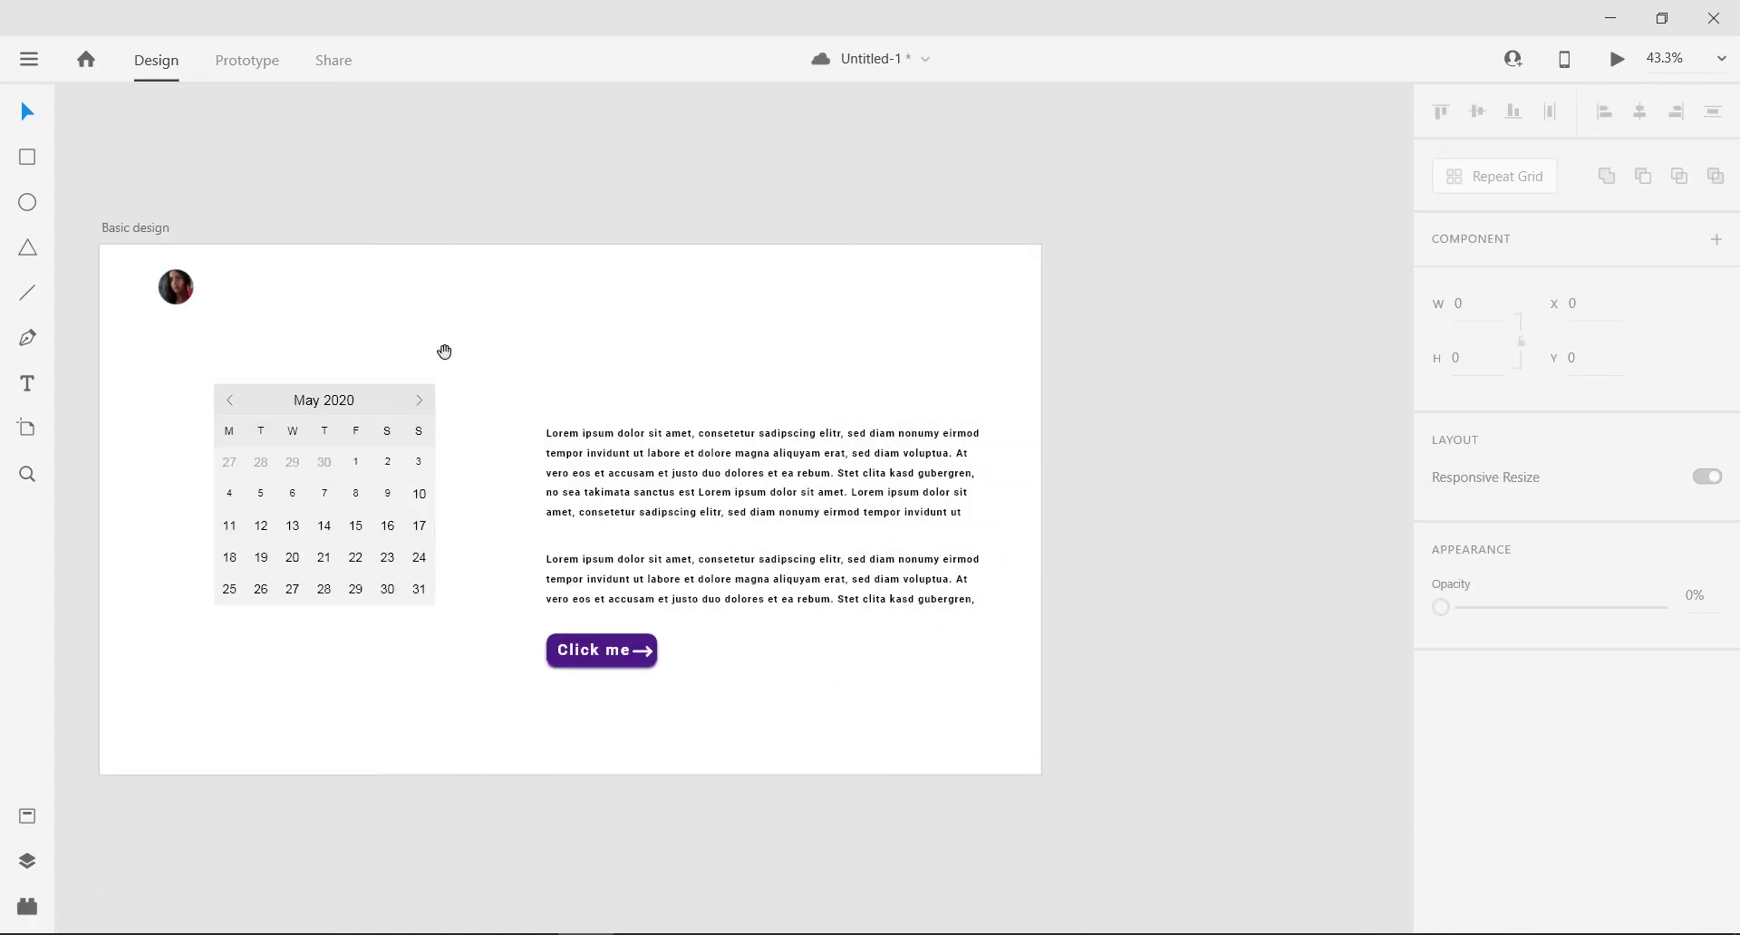
Step: Draw a new artboard about 989 × 1092 px beside the Basic design artboard
{"action": "left_click_drag", "start_coordinate": [444, 352], "coordinate": [685, 349]}
{"action": "left_click", "coordinate": [381, 231]}
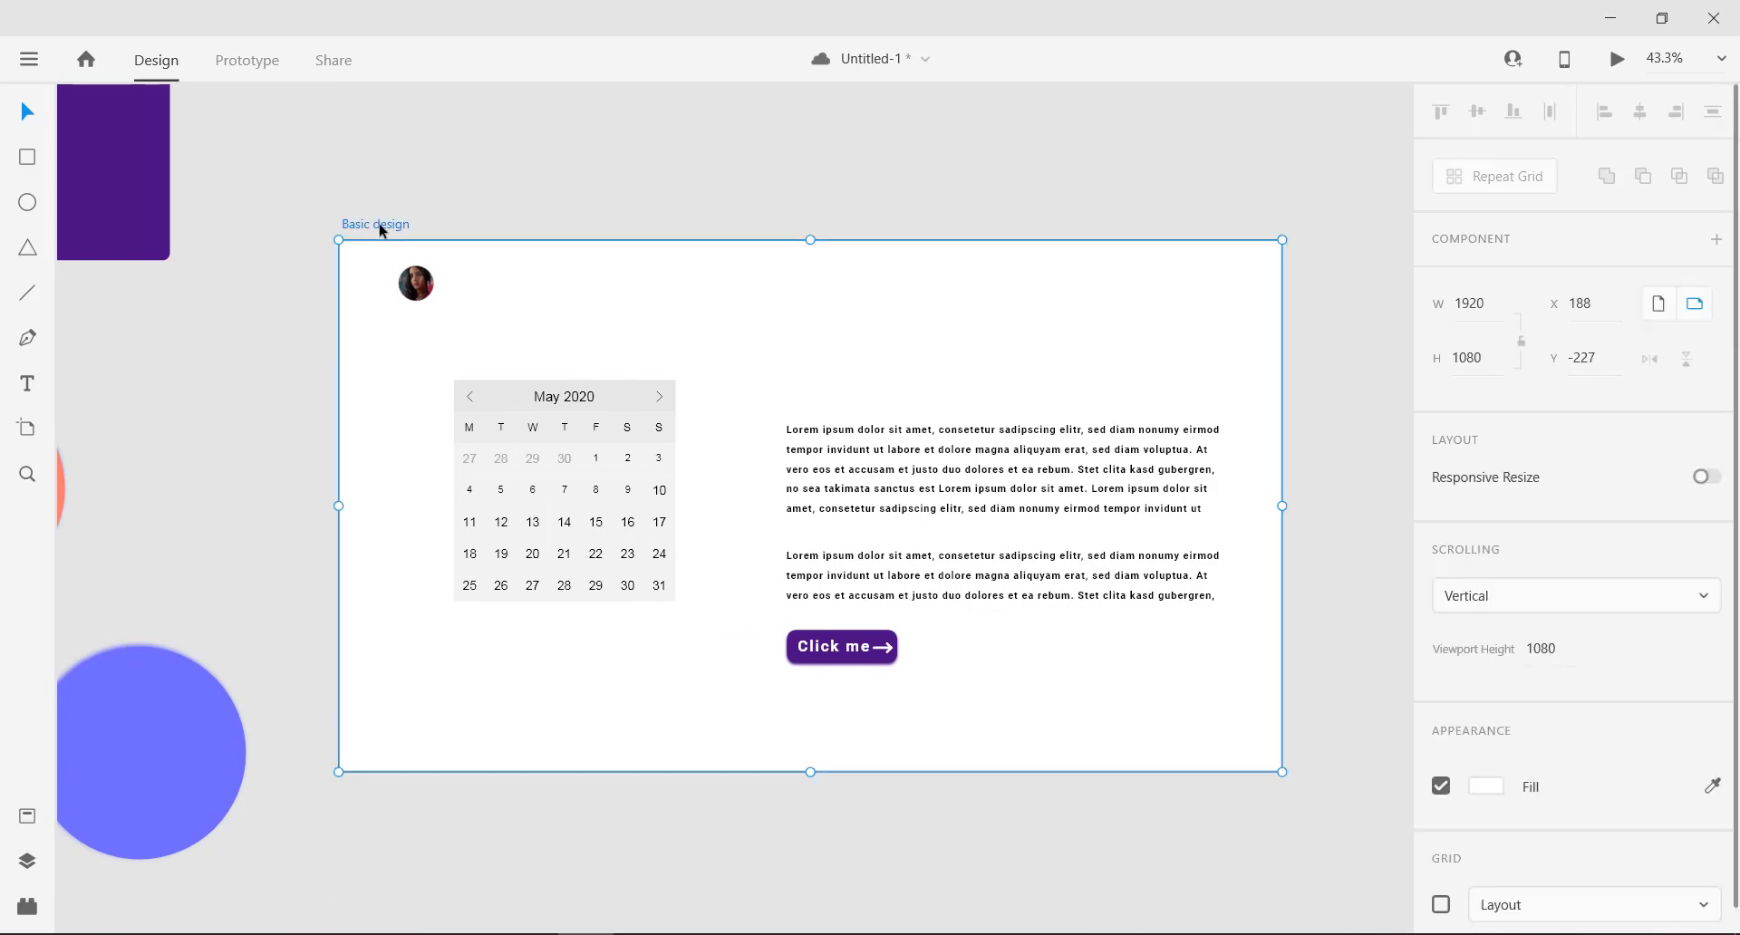
{"action": "key", "text": "ctrl+minus"}
{"action": "left_click_drag", "start_coordinate": [813, 265], "coordinate": [590, 290]}
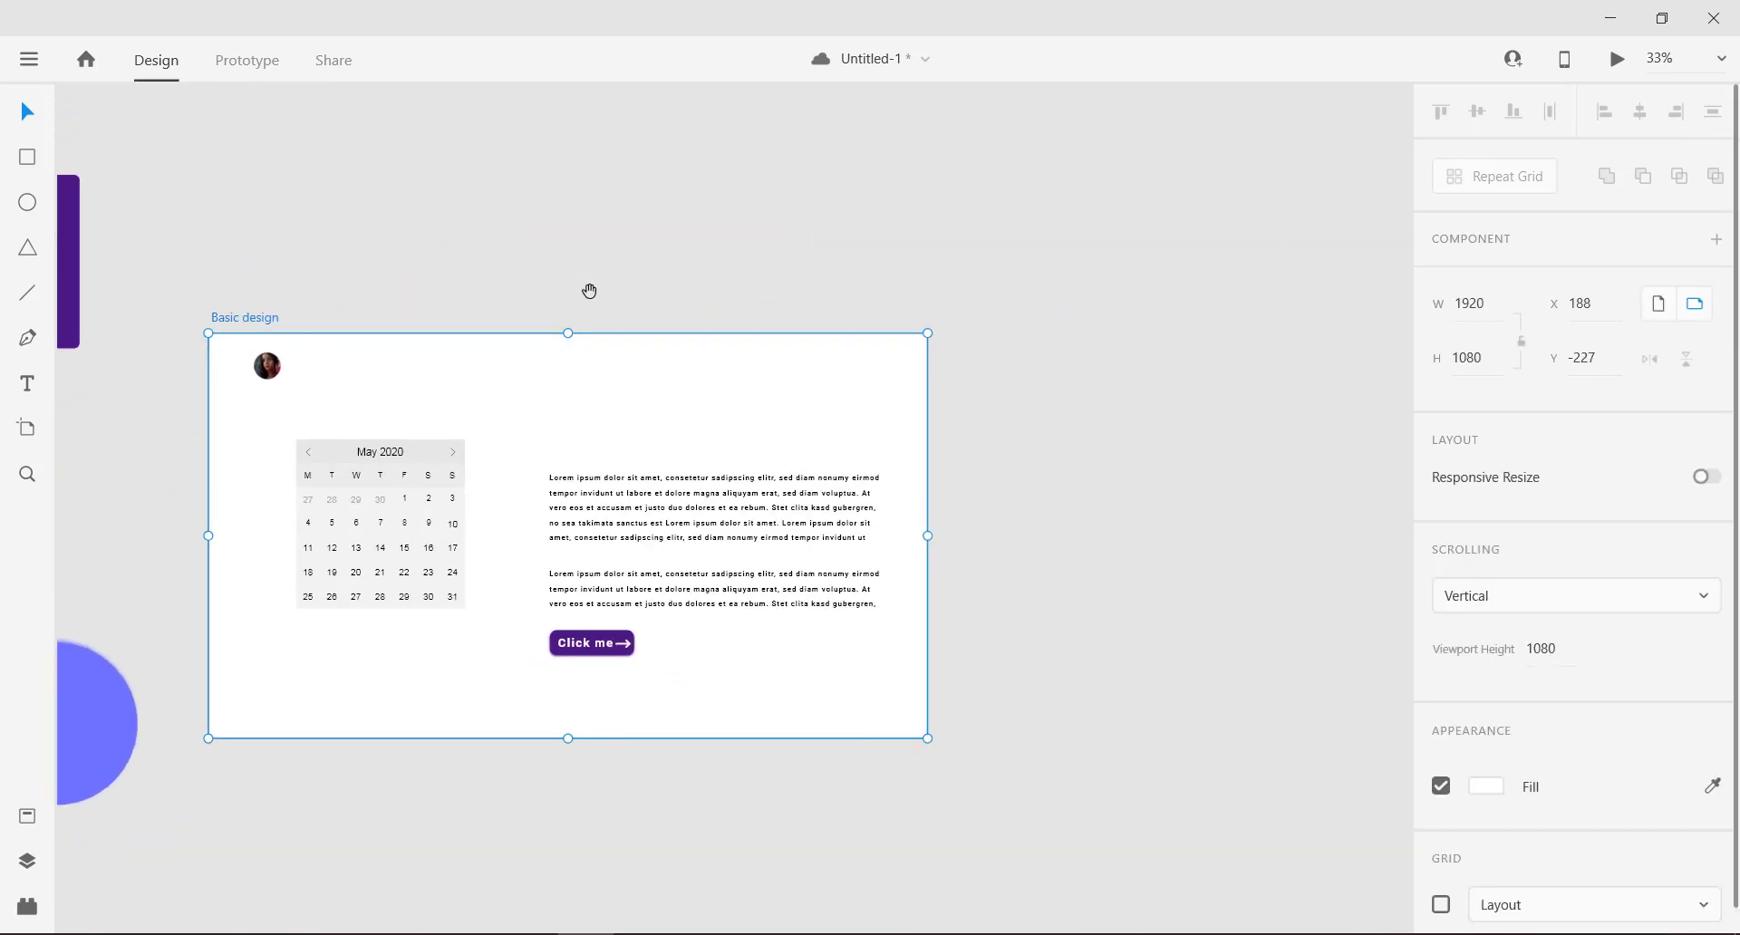
{"action": "left_click", "coordinate": [27, 428]}
{"action": "left_click_drag", "start_coordinate": [979, 329], "coordinate": [1350, 739]}
{"action": "left_click", "coordinate": [28, 112]}
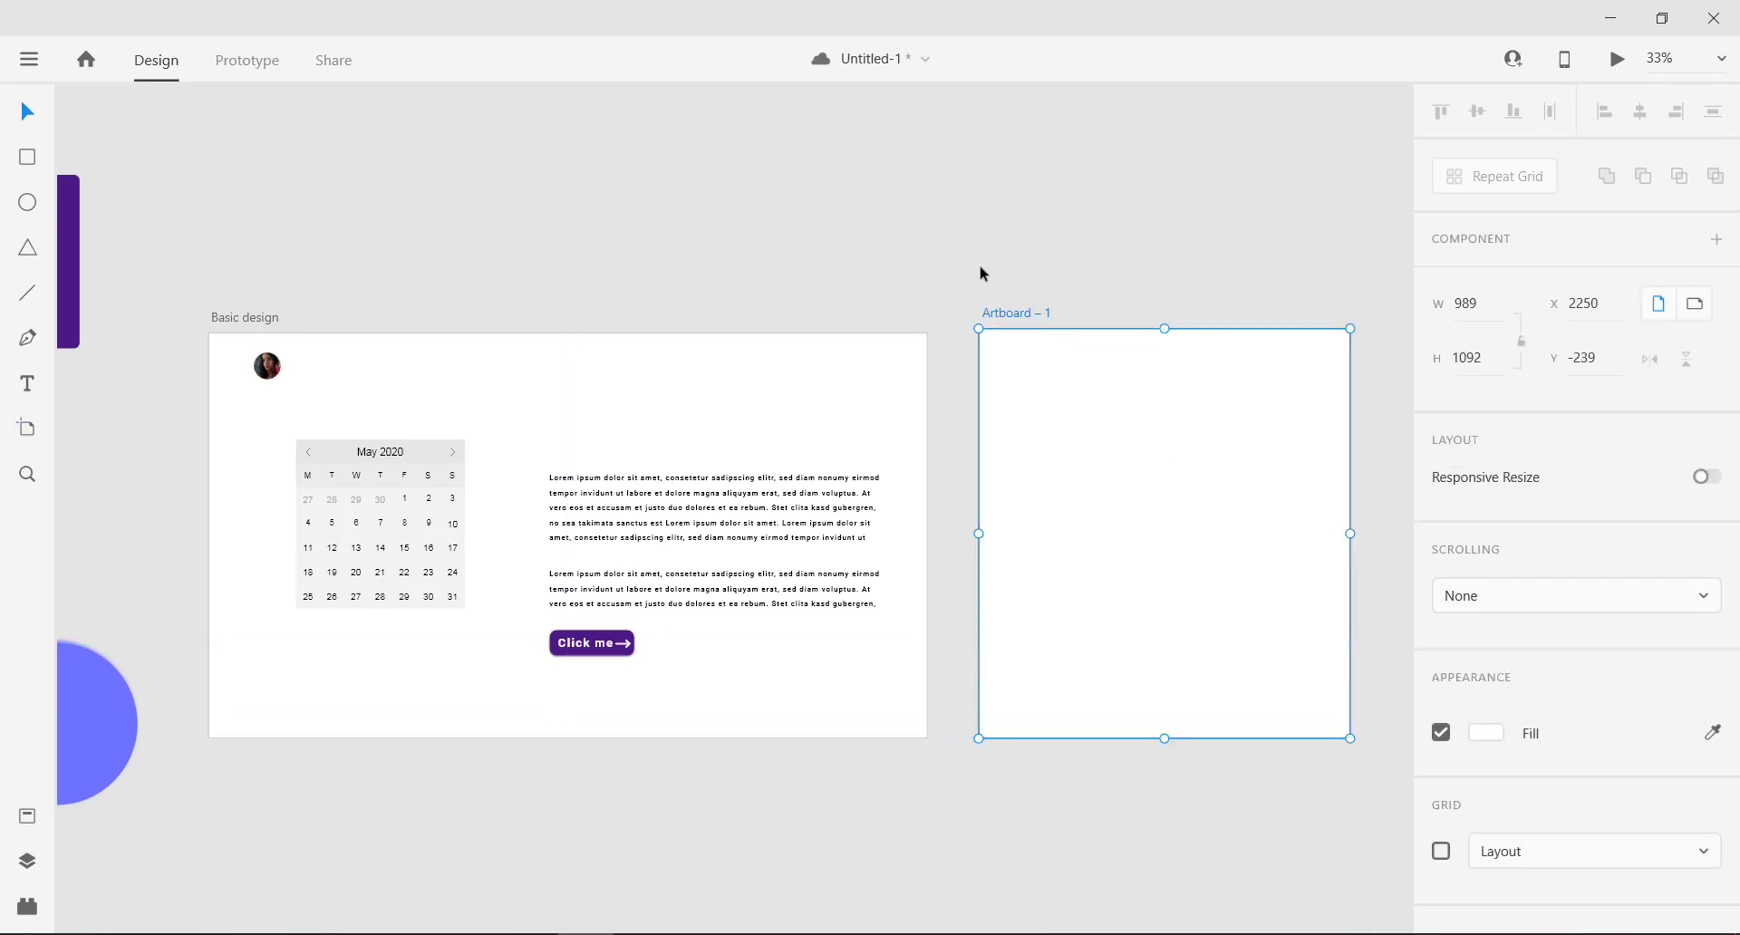
Step: Rename the new artboard as "nothing" and deselect it
{"action": "double_click", "coordinate": [996, 314]}
{"action": "type", "text": "nothing"}
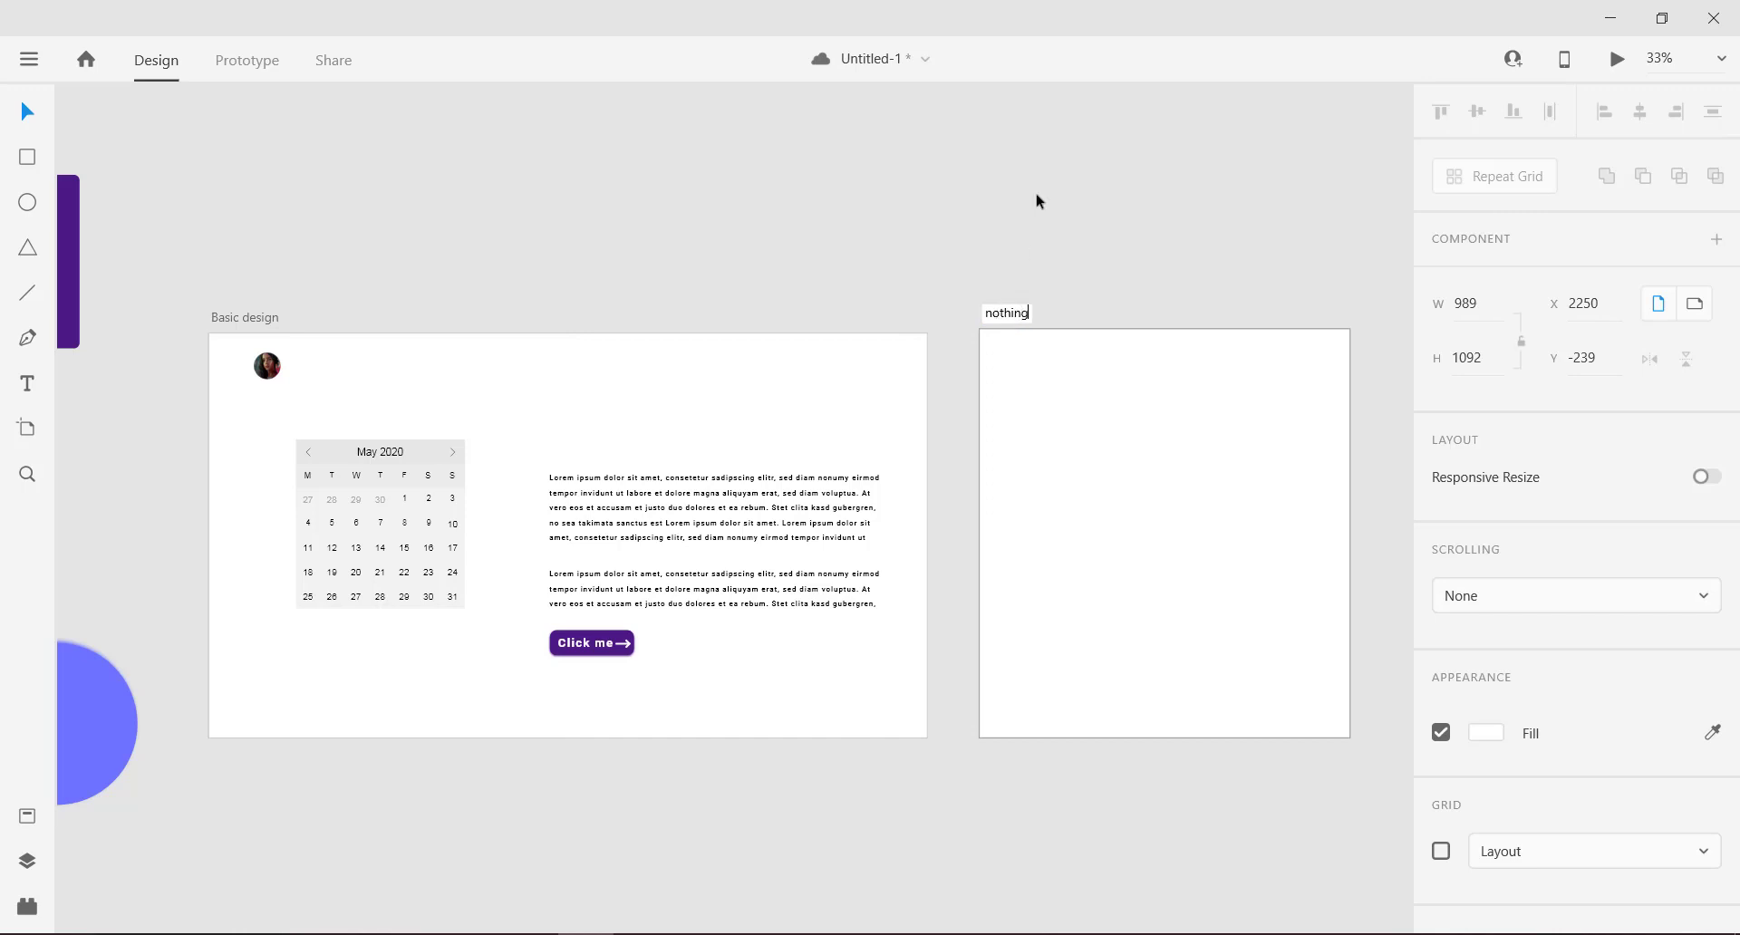
{"action": "key", "text": "Return"}
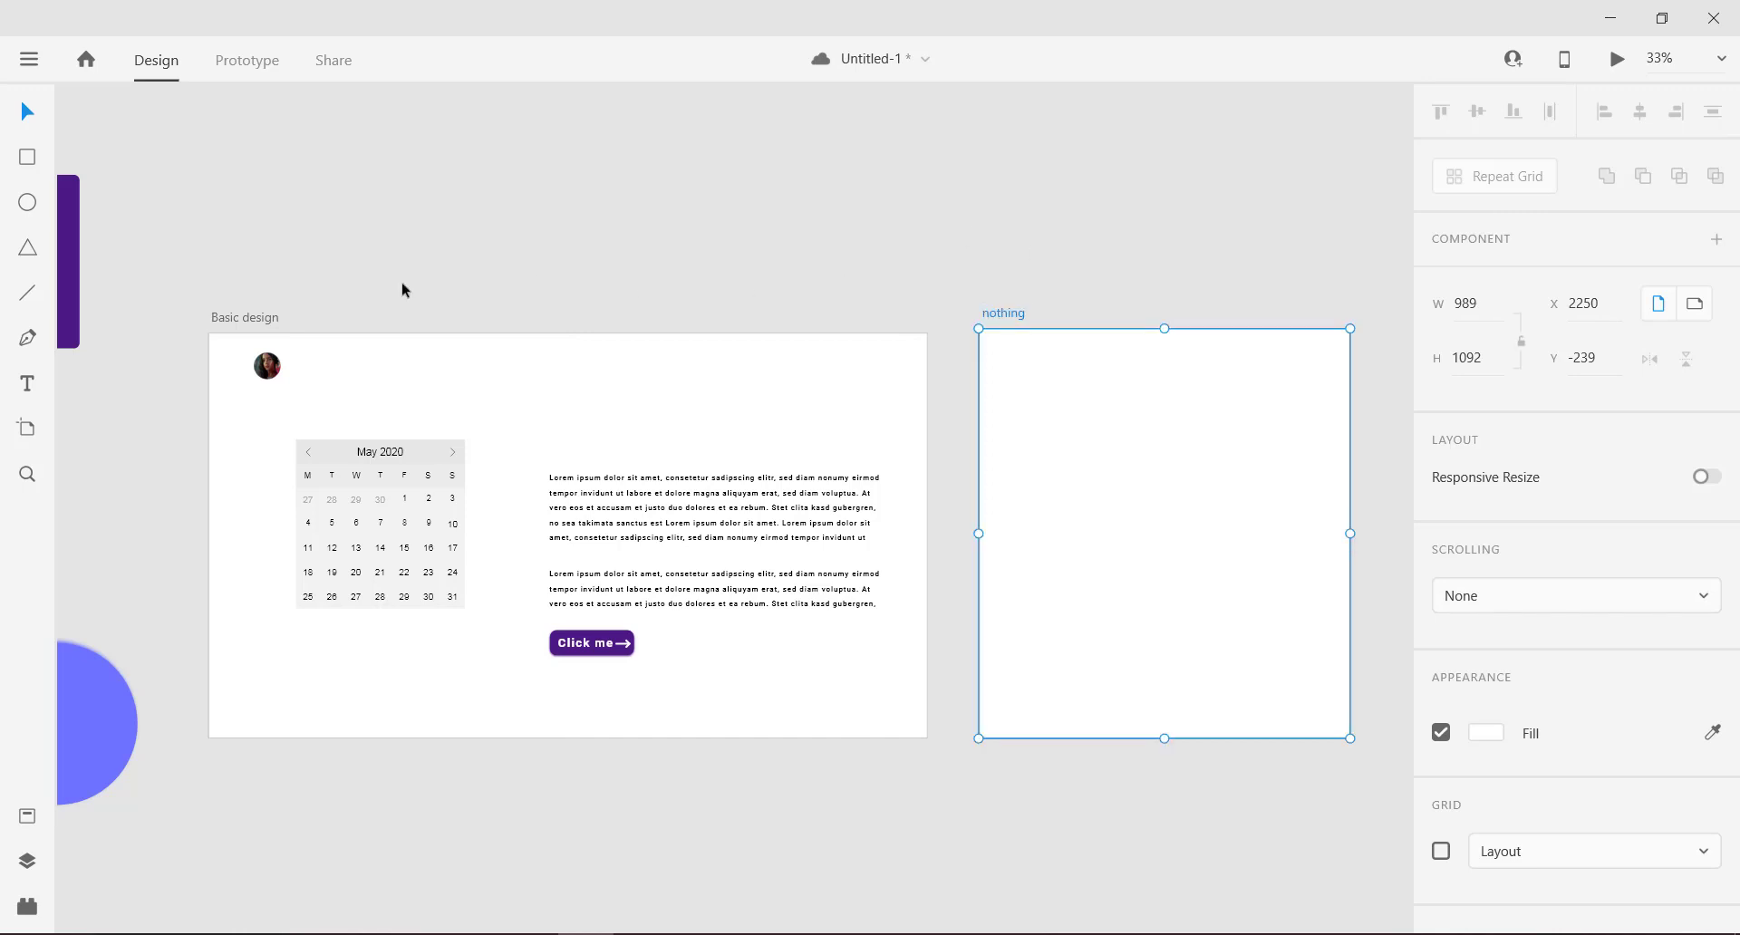
{"action": "left_click", "coordinate": [209, 259]}
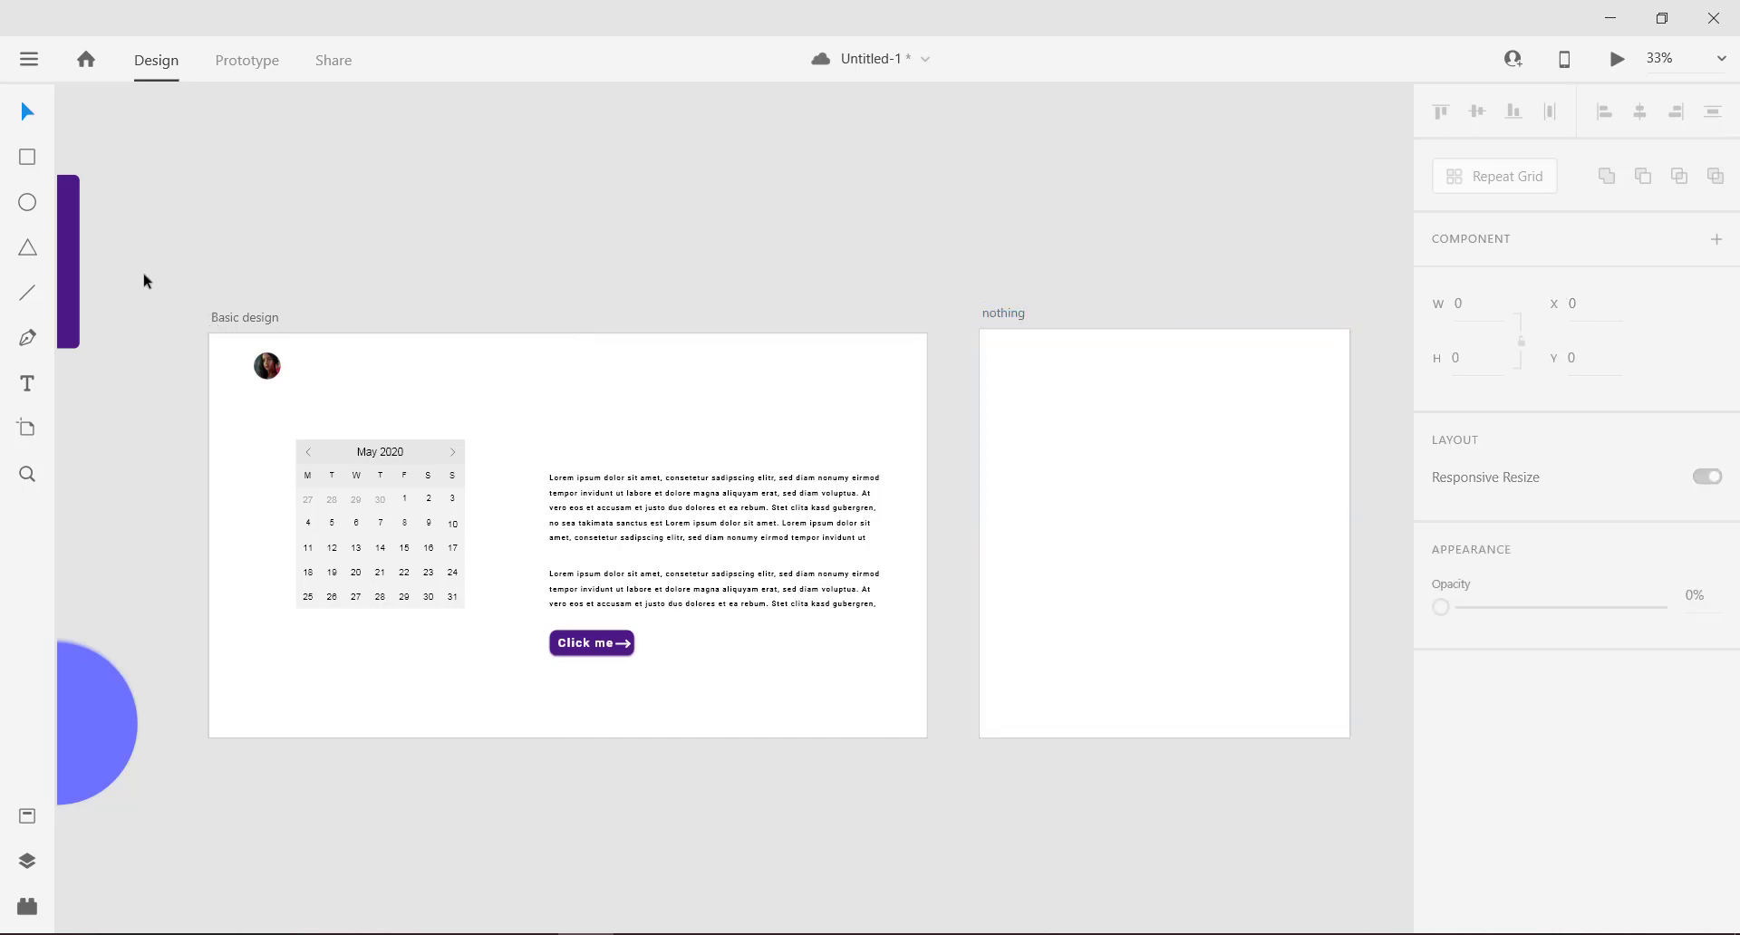
{"action": "left_click", "coordinate": [29, 60]}
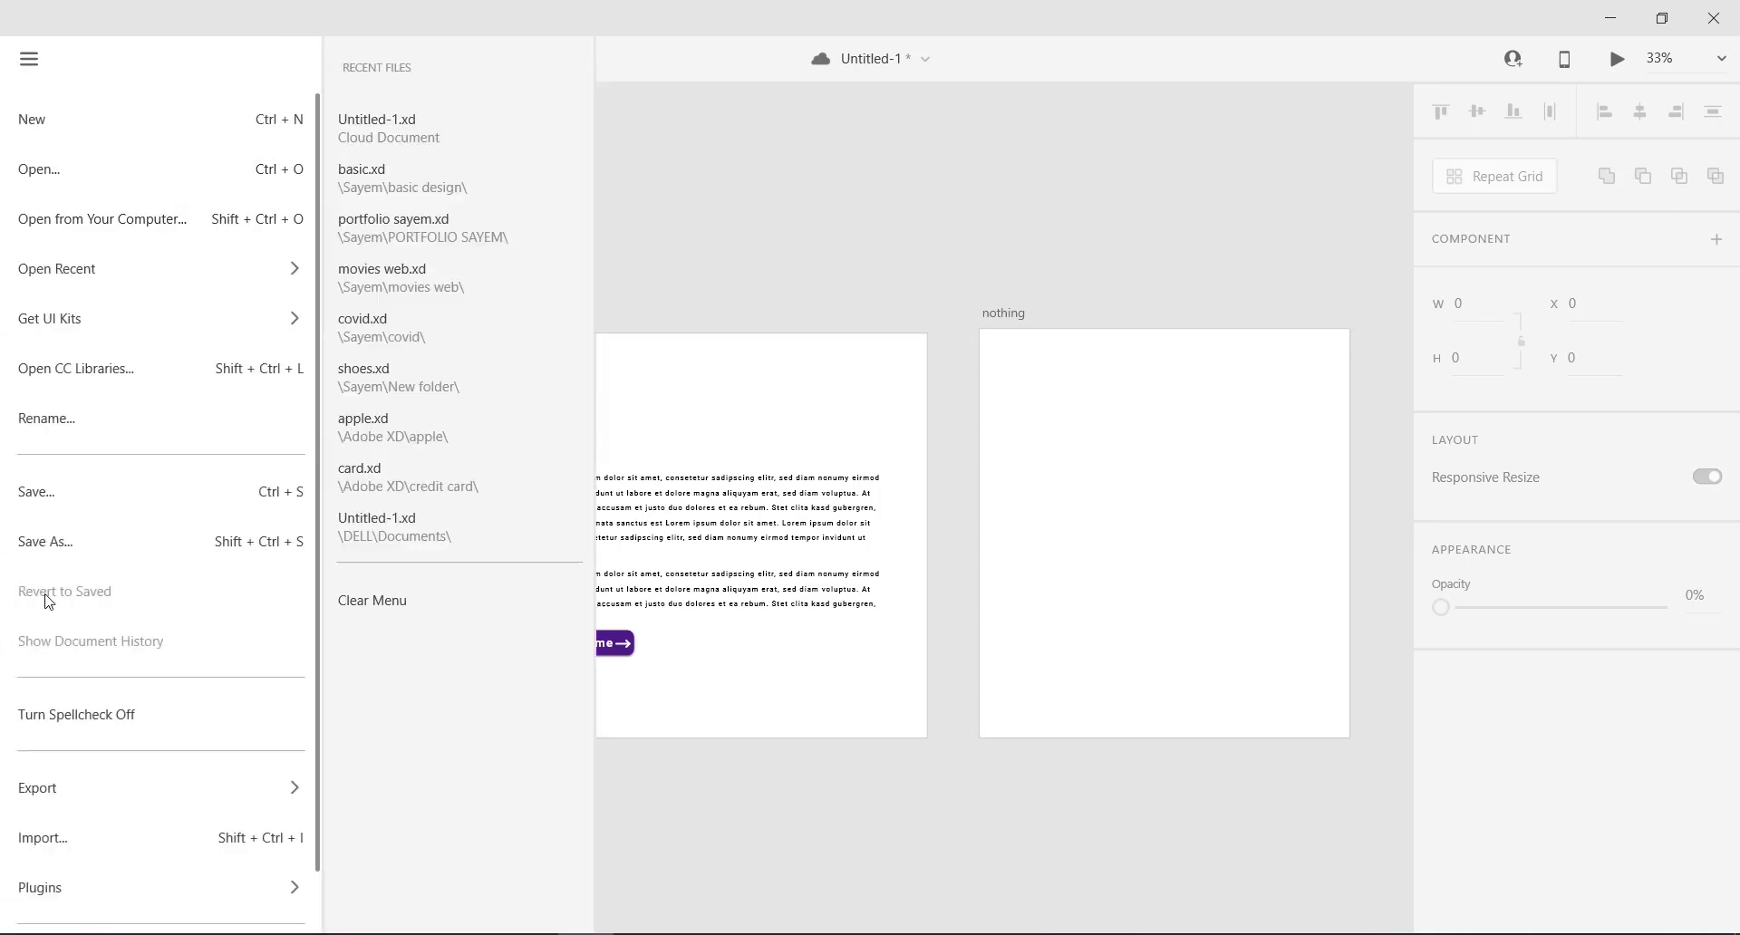
{"action": "mouse_move", "coordinate": [108, 803]}
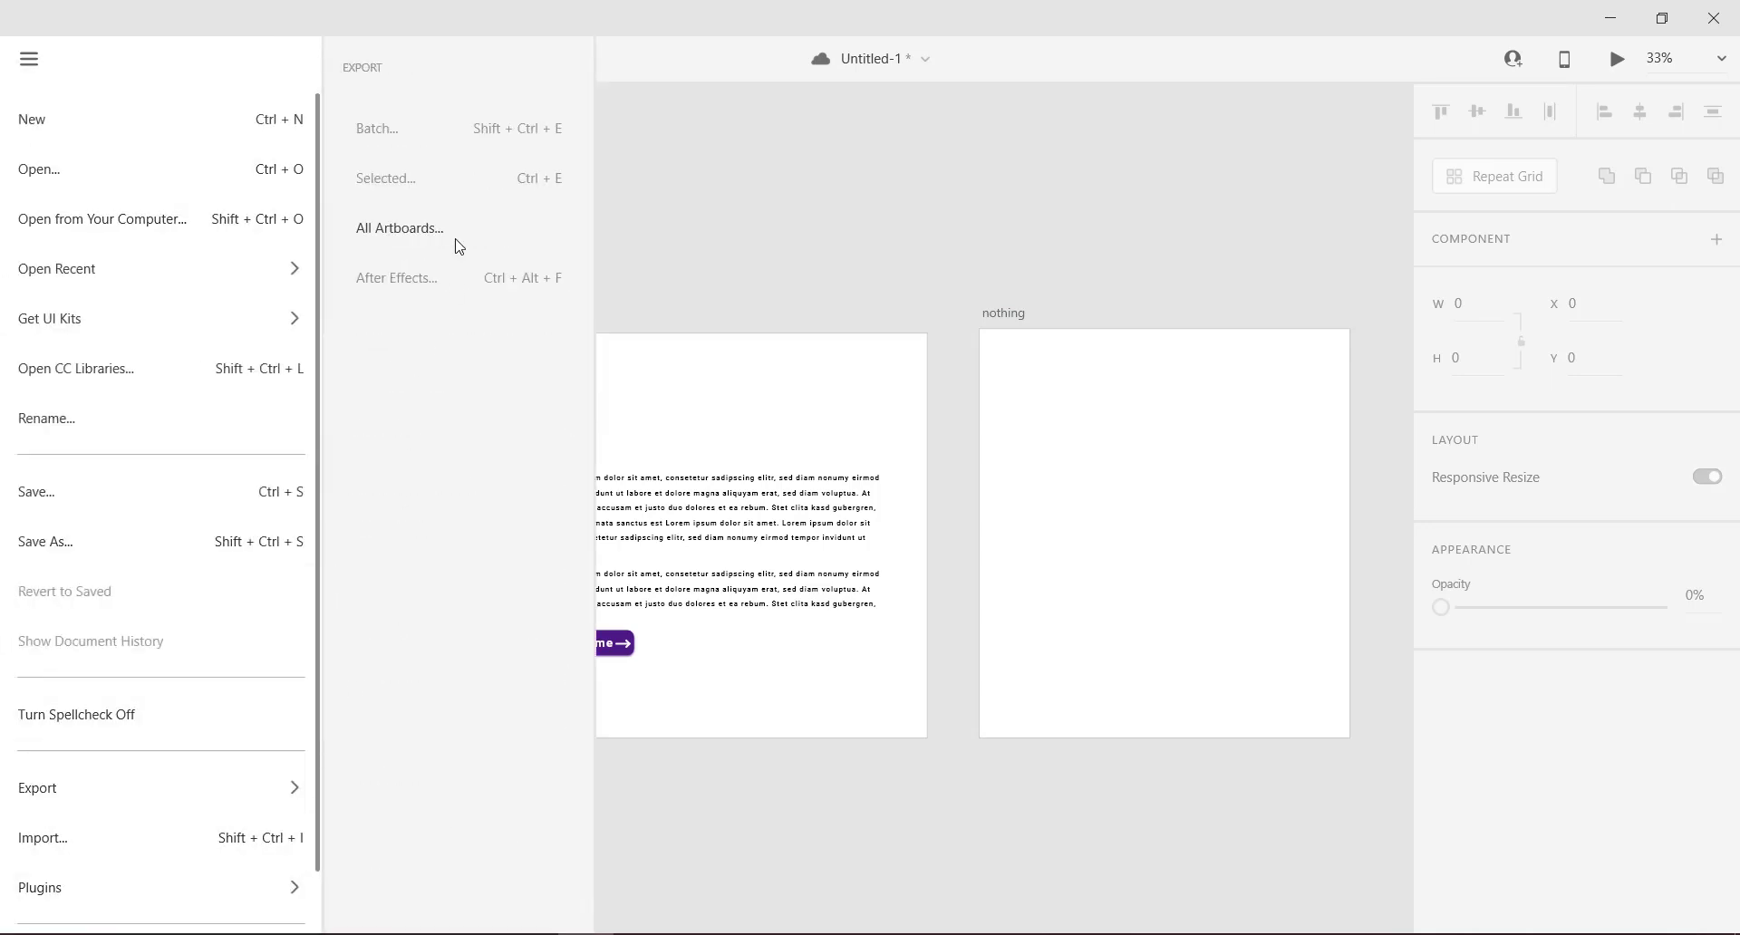
{"action": "left_click", "coordinate": [724, 390]}
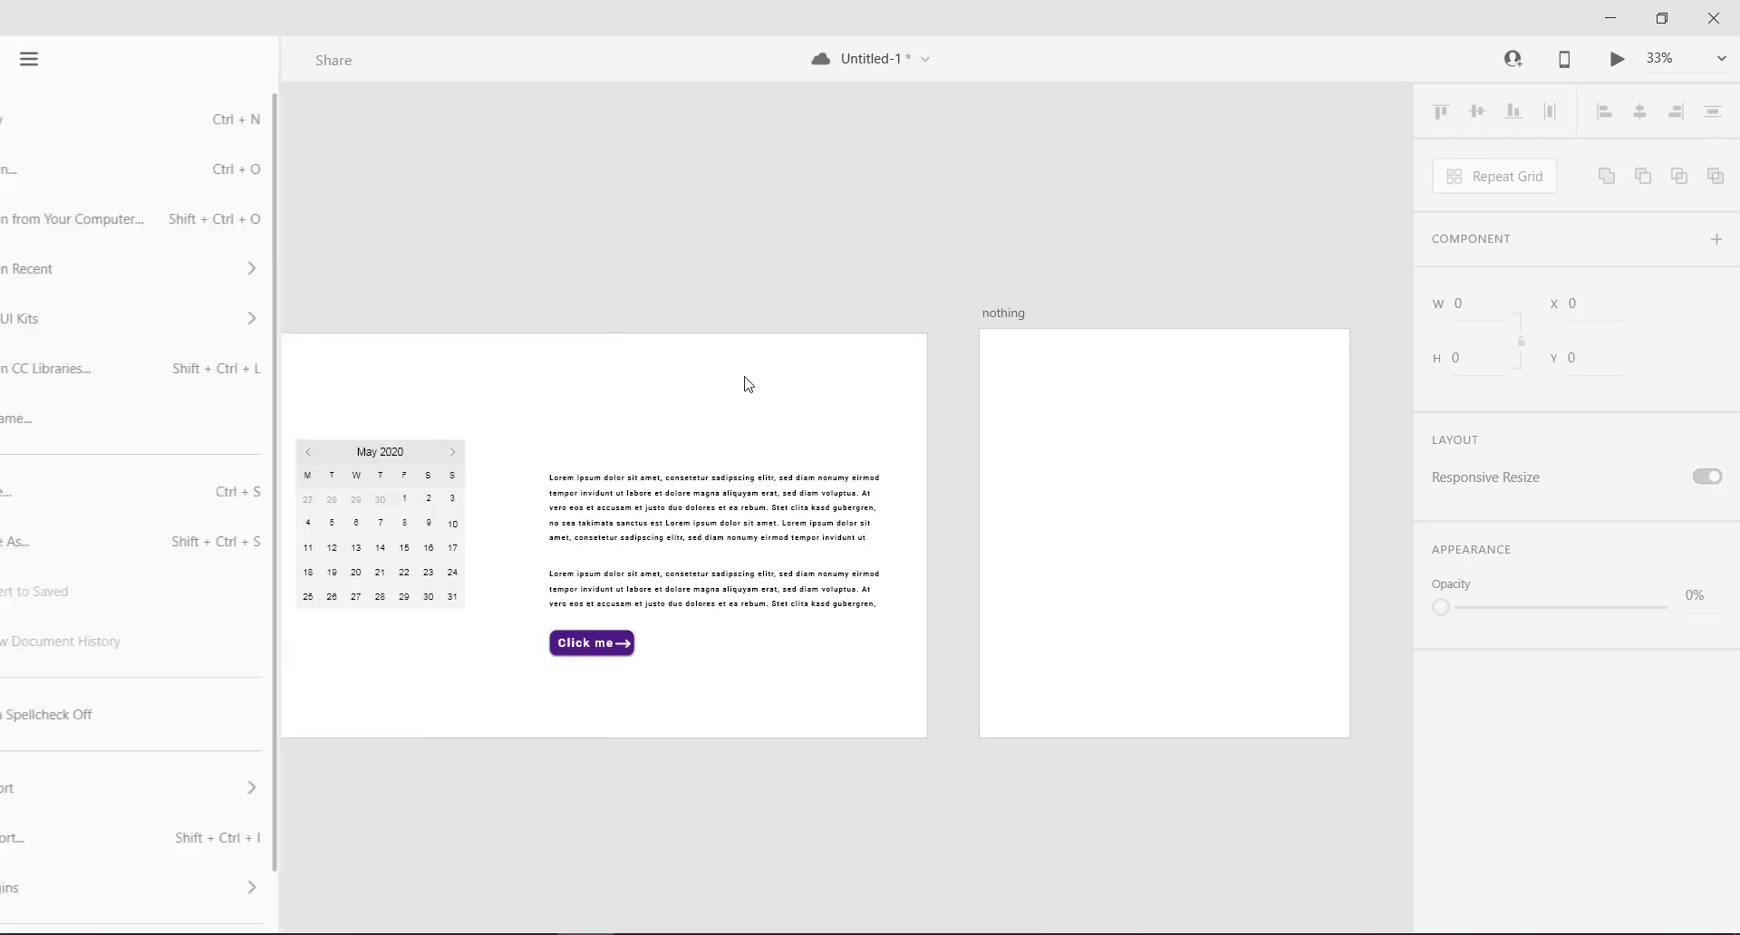
Step: Select the Basic design artboard and open the export settings for the selection only
{"action": "left_click", "coordinate": [263, 318]}
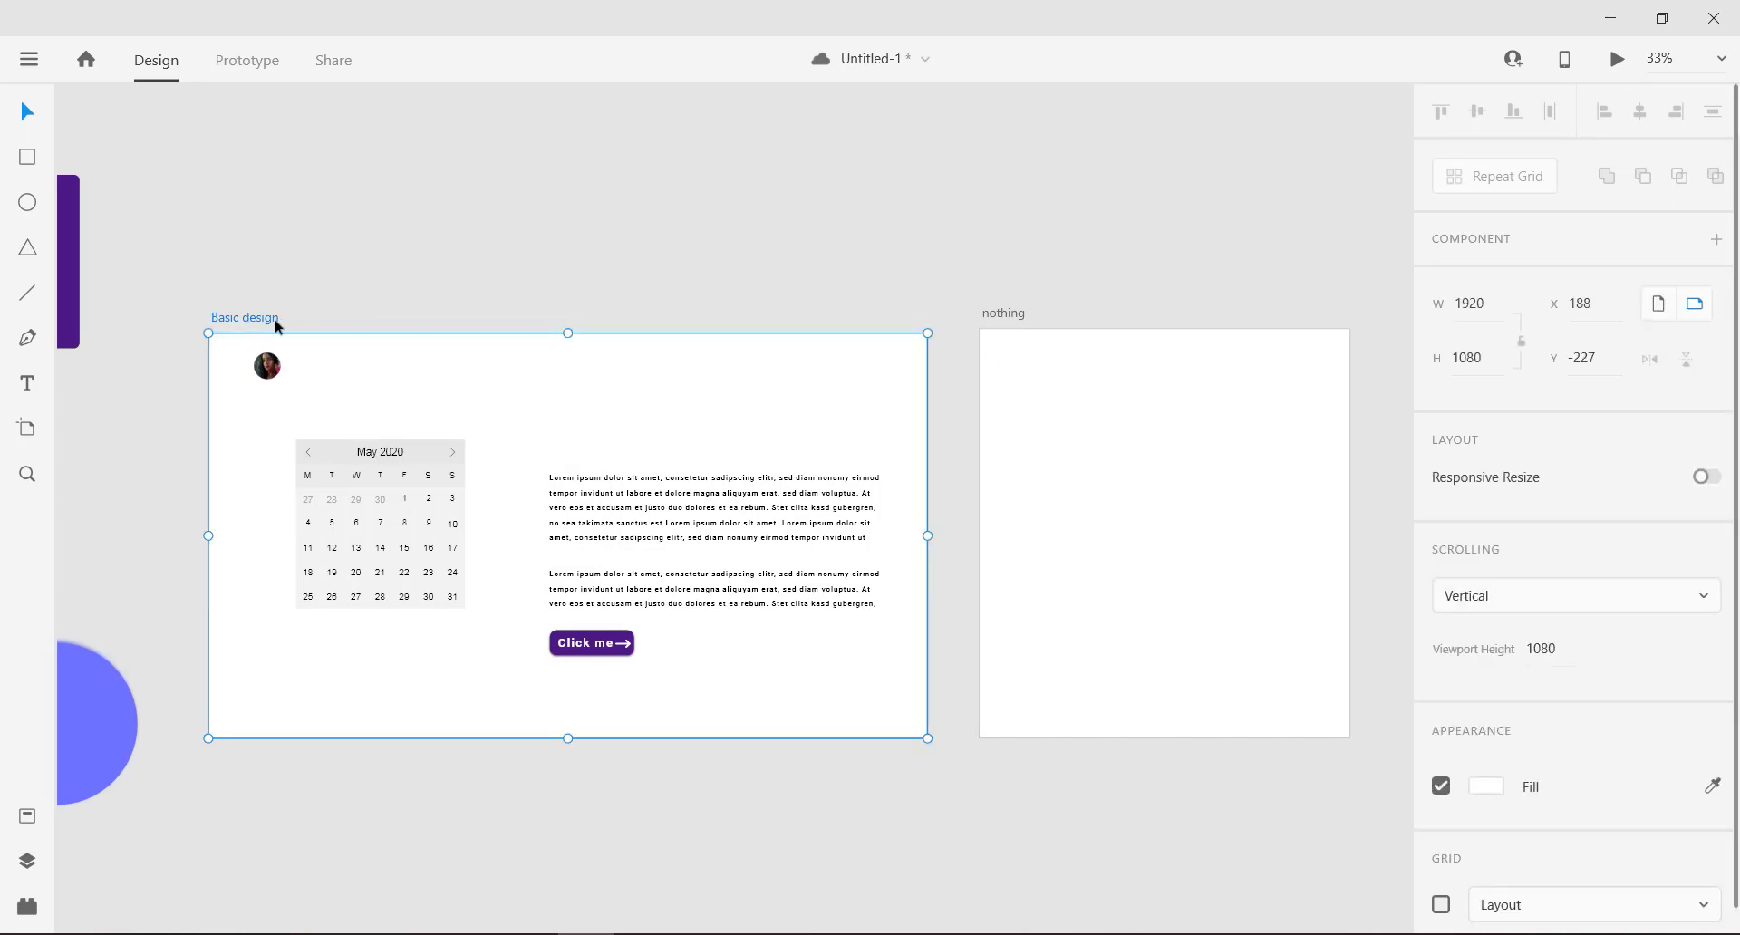
{"action": "left_click", "coordinate": [29, 57]}
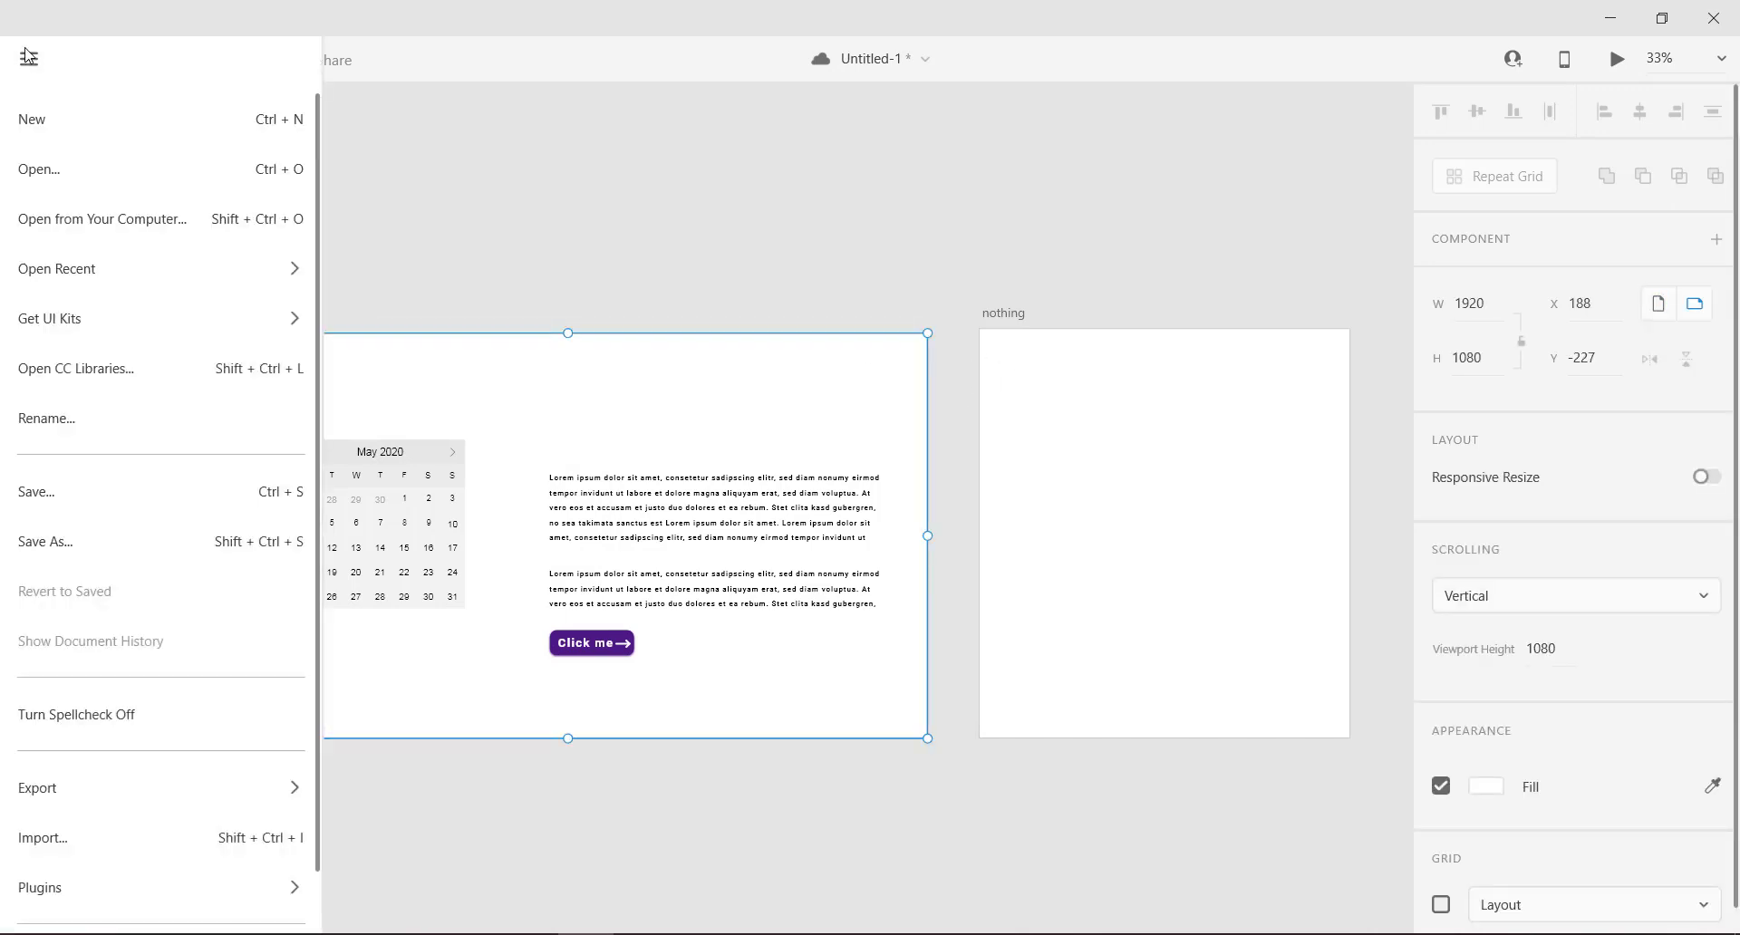
{"action": "mouse_move", "coordinate": [65, 279]}
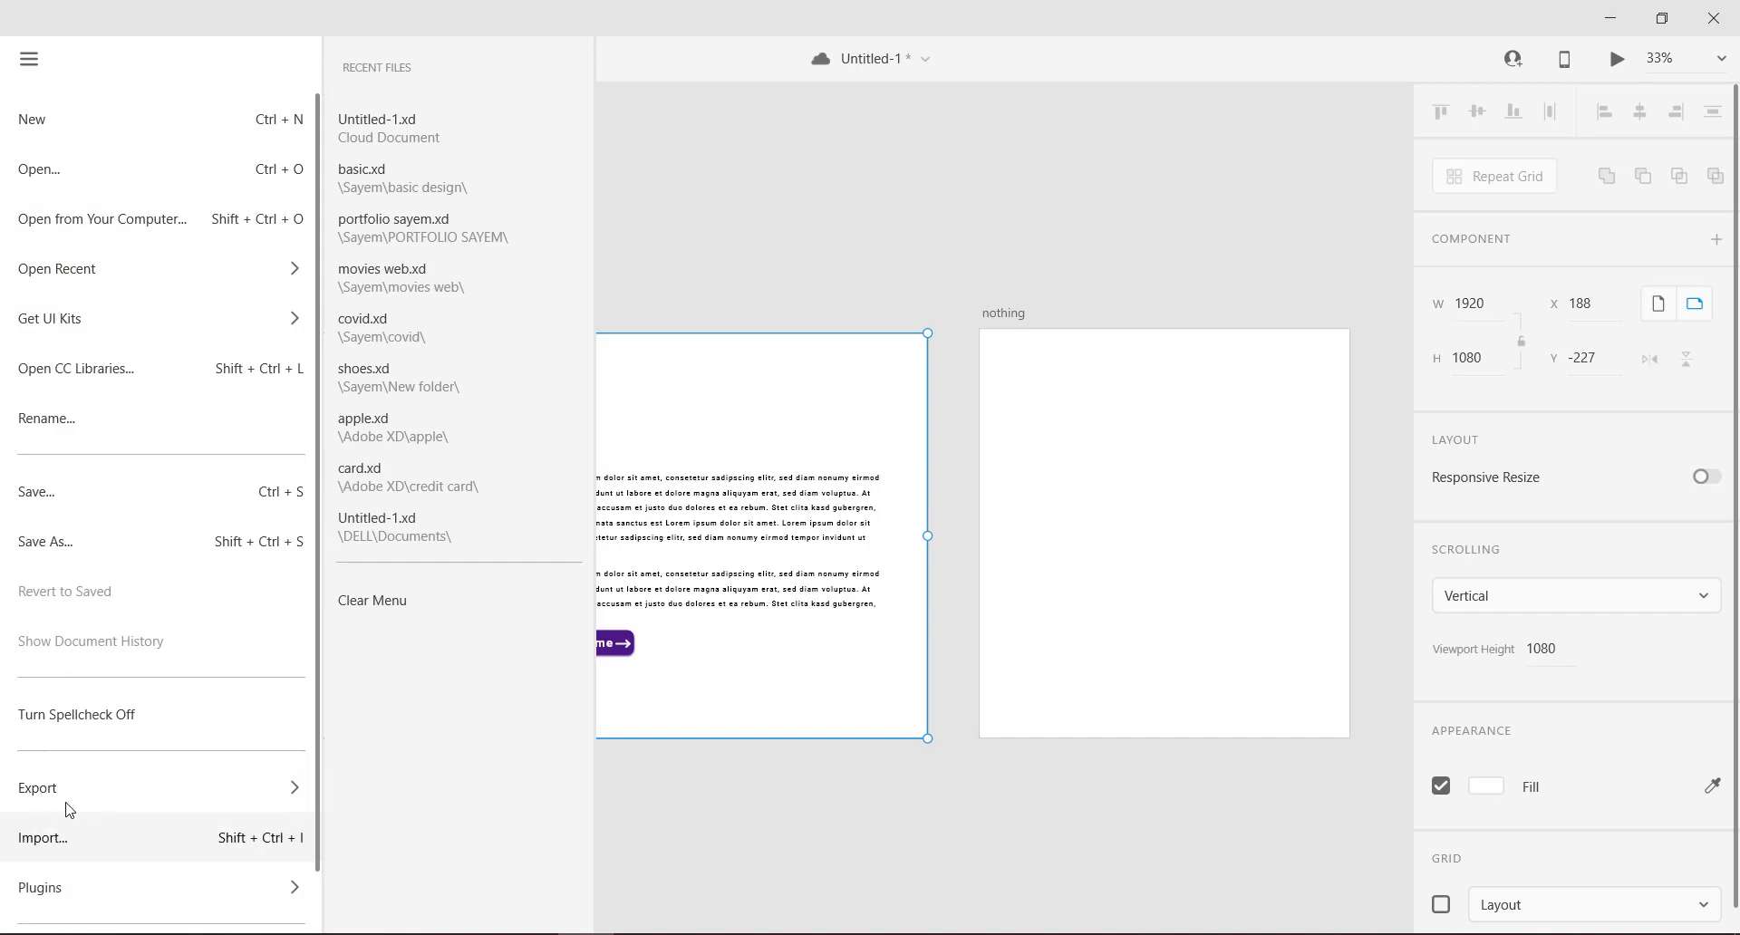
{"action": "mouse_move", "coordinate": [70, 789]}
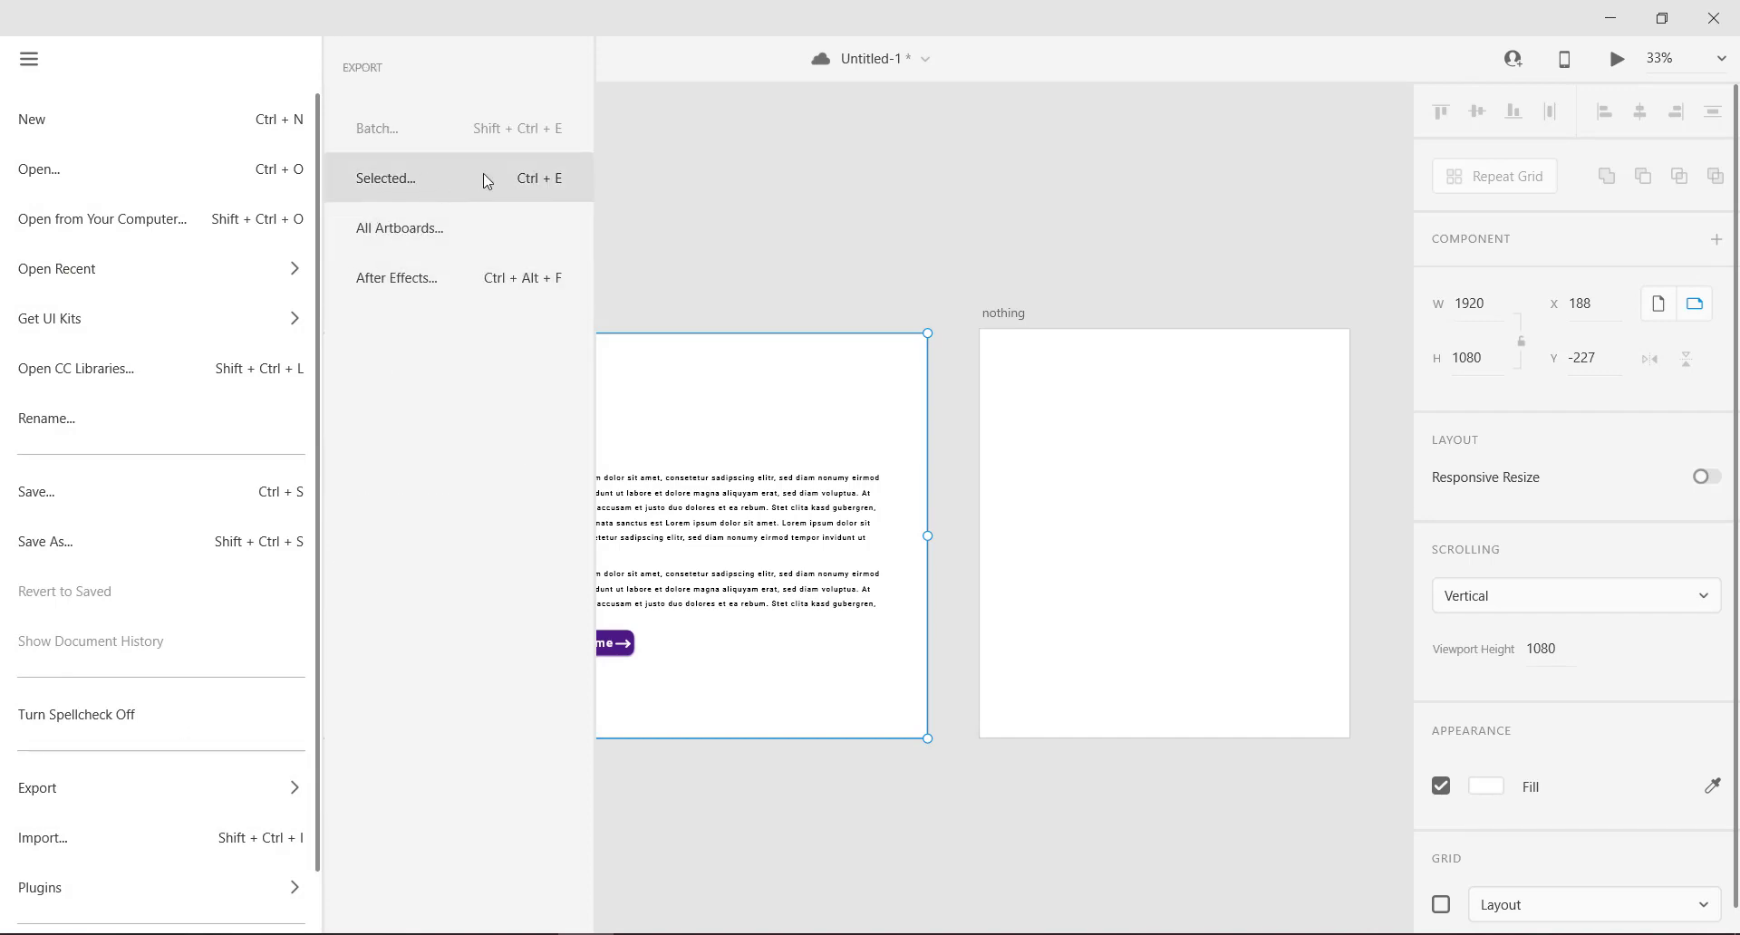
{"action": "left_click", "coordinate": [450, 180]}
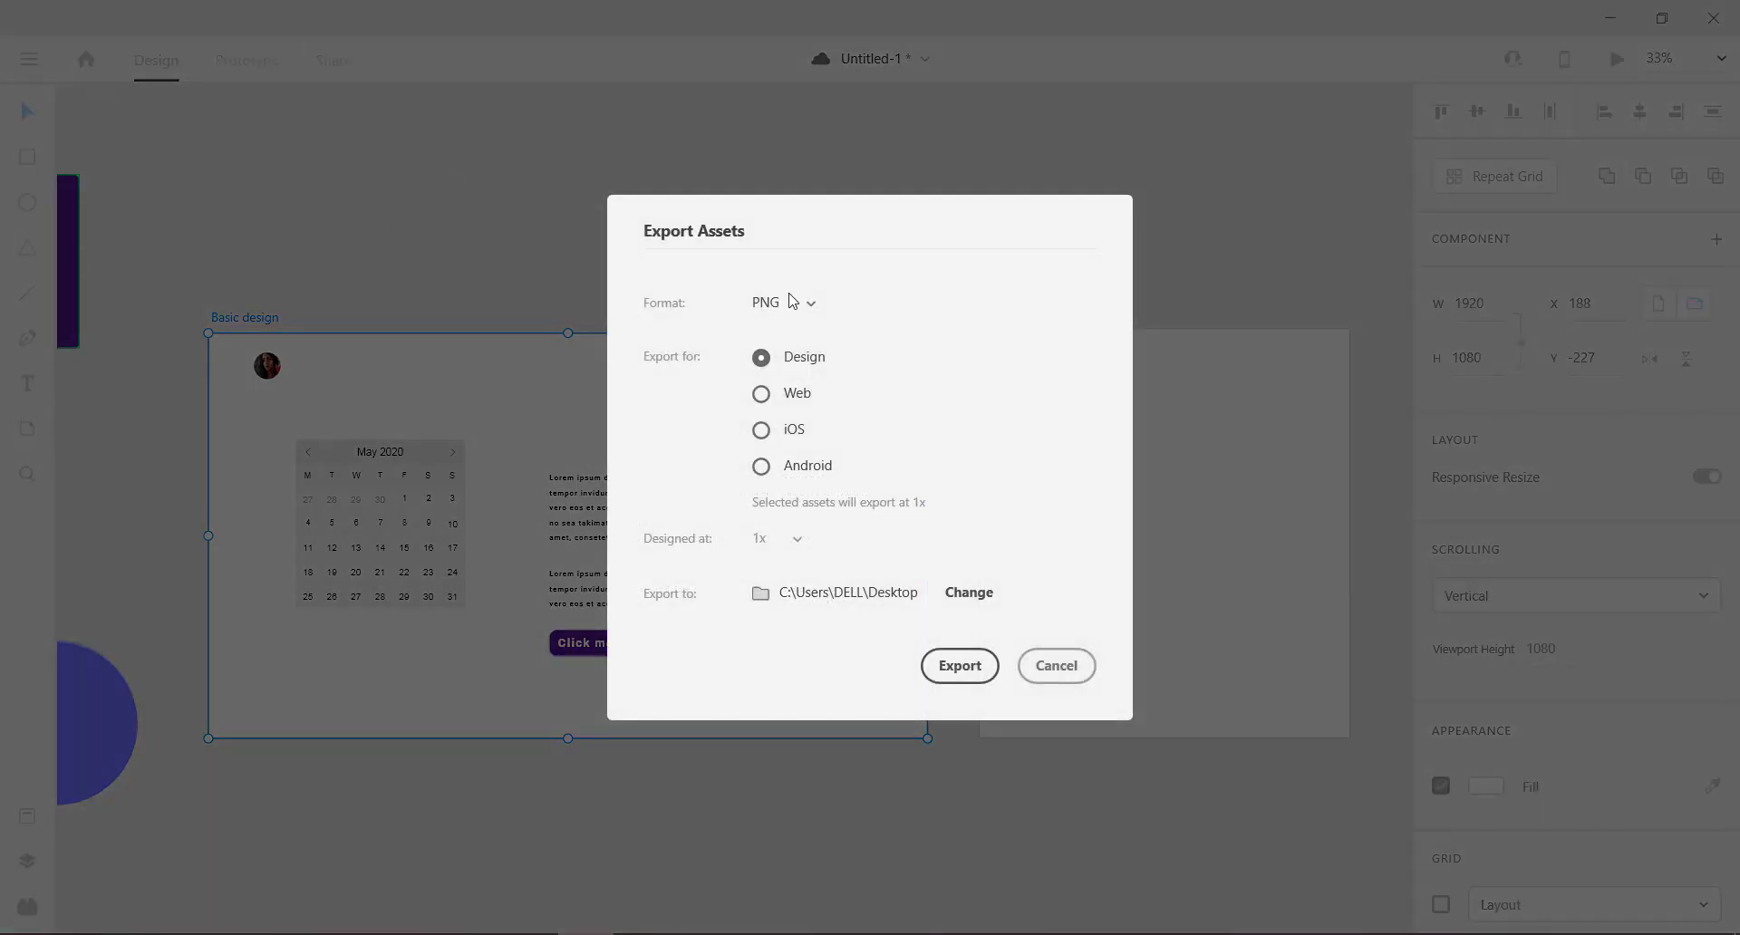
Step: Keep PNG as the export format and try the Web, iOS and Android export targets
{"action": "left_click", "coordinate": [797, 306]}
{"action": "left_click", "coordinate": [807, 356]}
{"action": "left_click", "coordinate": [761, 395]}
{"action": "left_click", "coordinate": [767, 437]}
{"action": "left_click", "coordinate": [766, 464]}
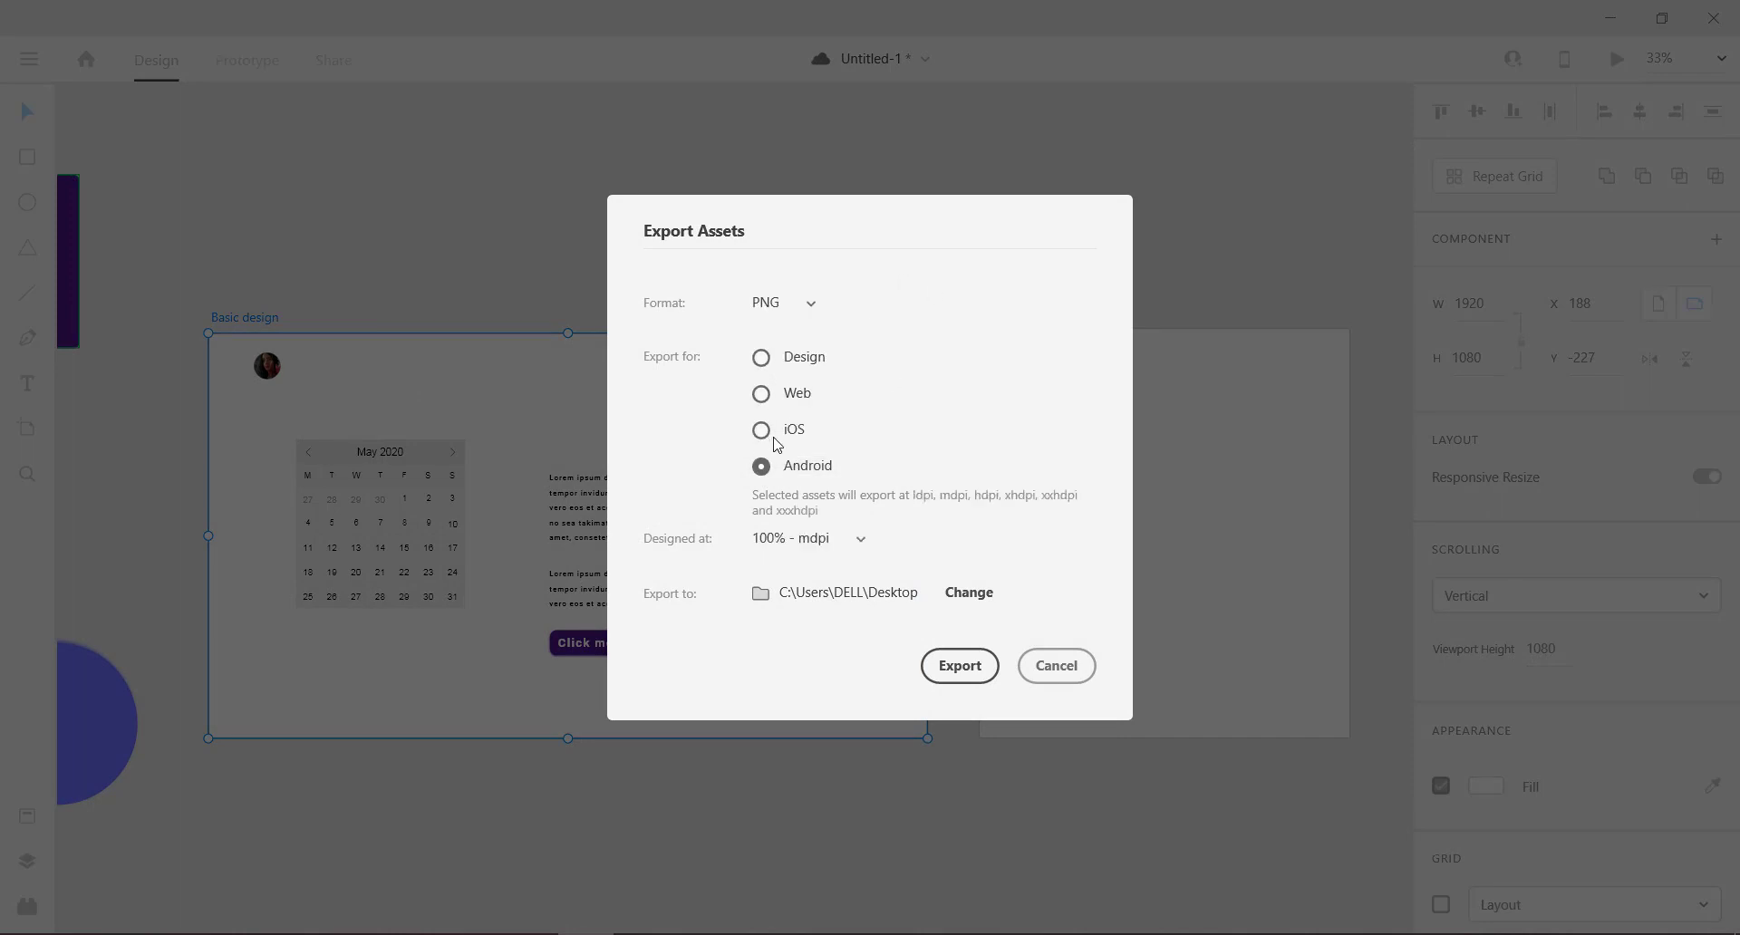
Step: Set the export target to Design, keep the Desktop as destination, and export the artboard as PNG
{"action": "left_click", "coordinate": [761, 358]}
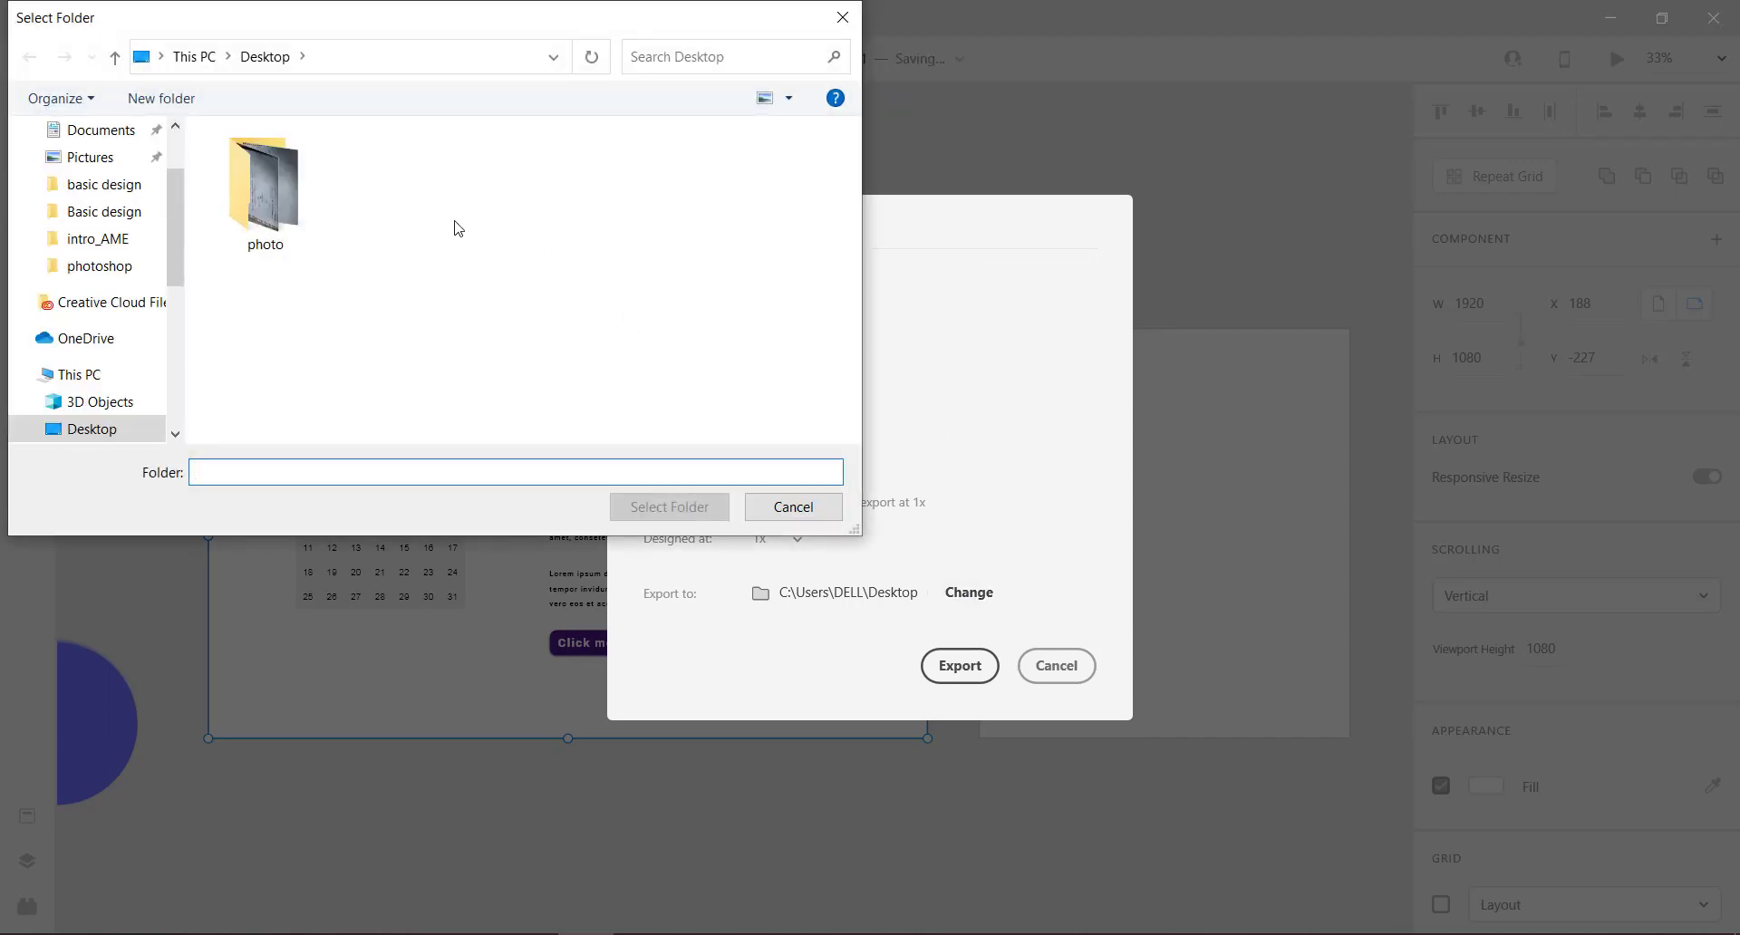
{"action": "left_click", "coordinate": [840, 26]}
{"action": "left_click", "coordinate": [950, 672]}
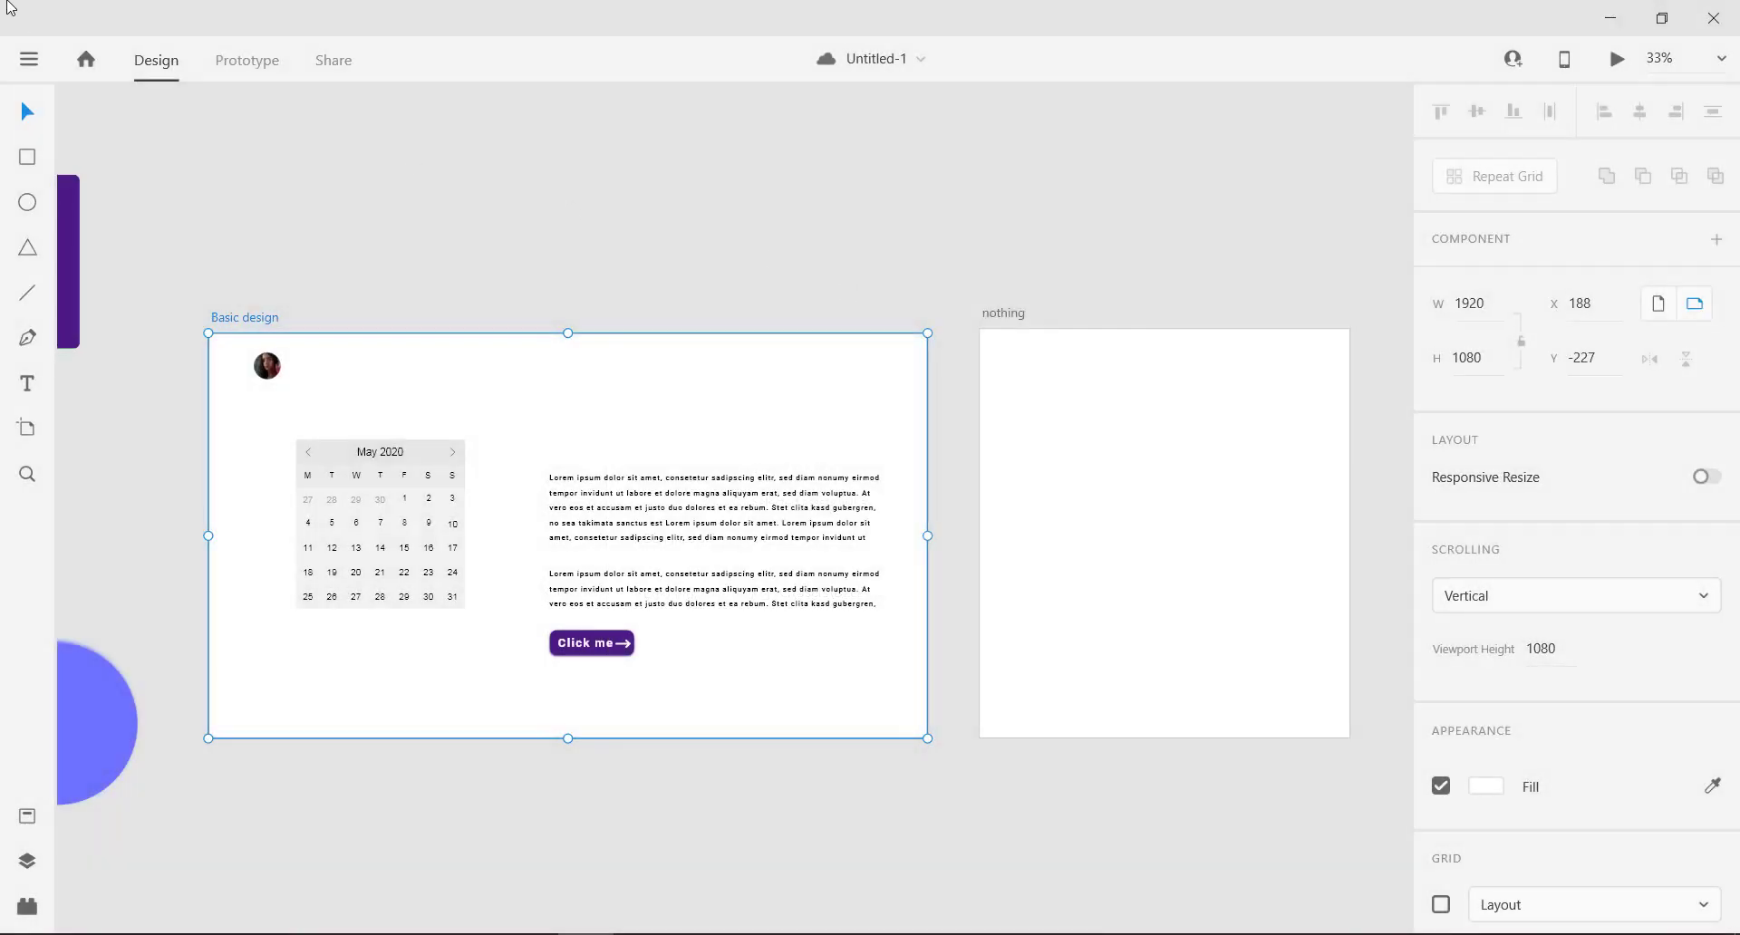
Step: Set up saving the document to the computer under the name "basic", but leave the save dialog without saving
{"action": "left_click", "coordinate": [29, 58]}
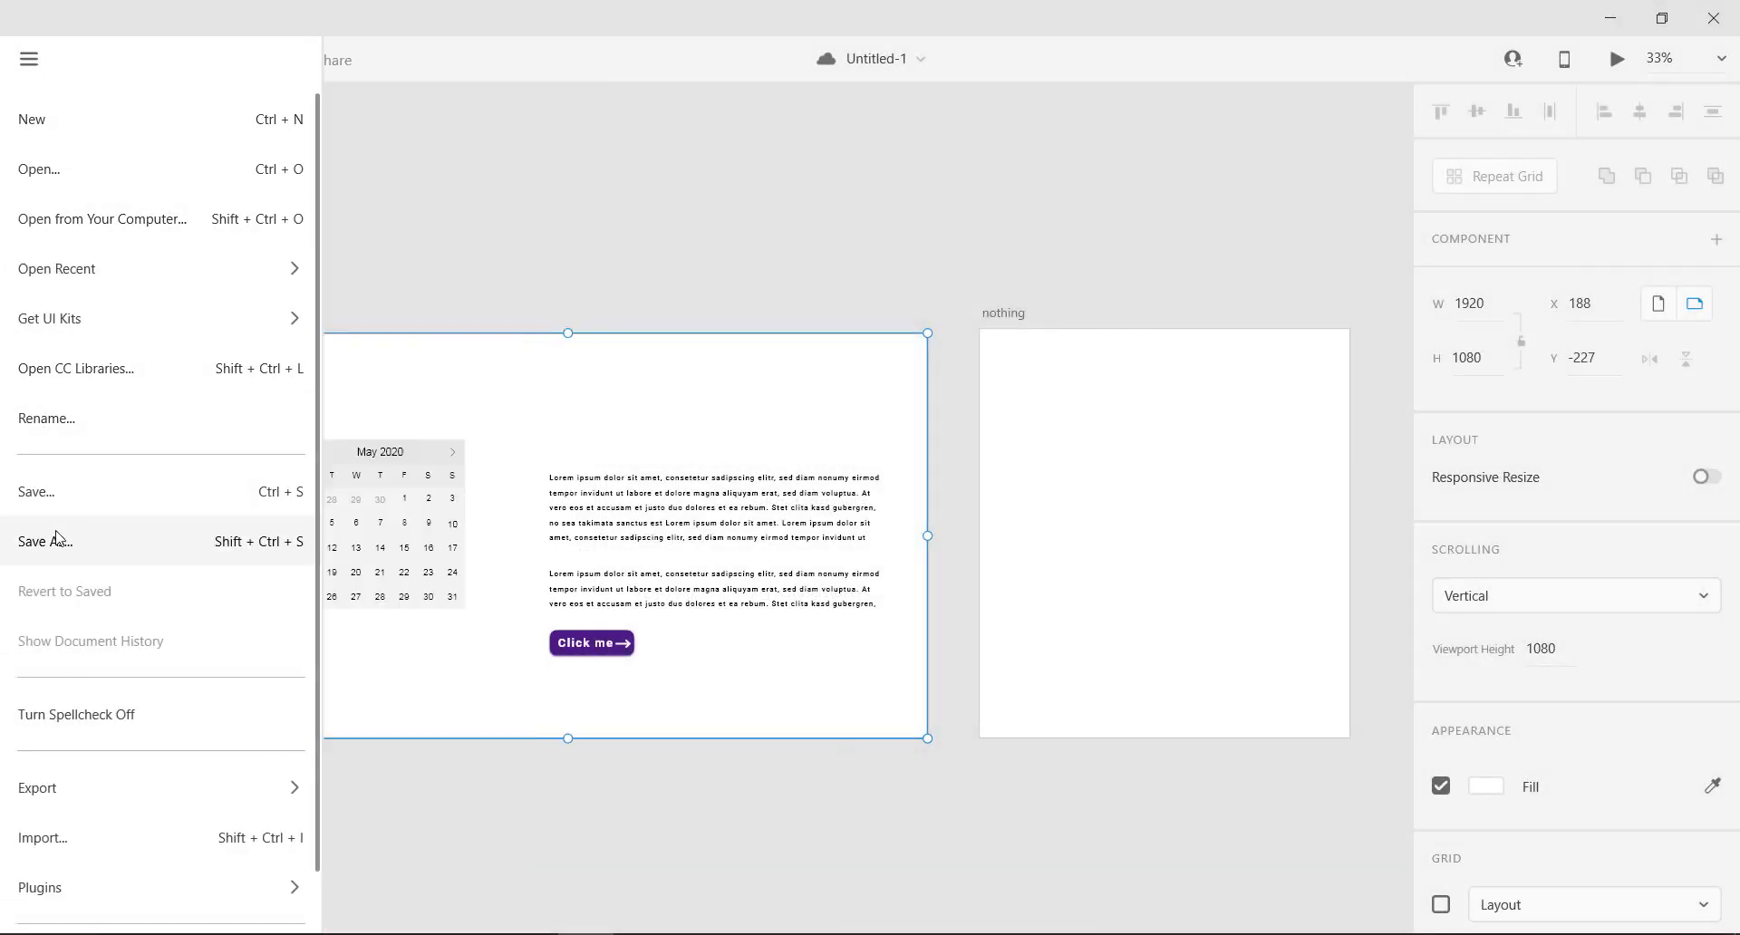
{"action": "left_click", "coordinate": [78, 542]}
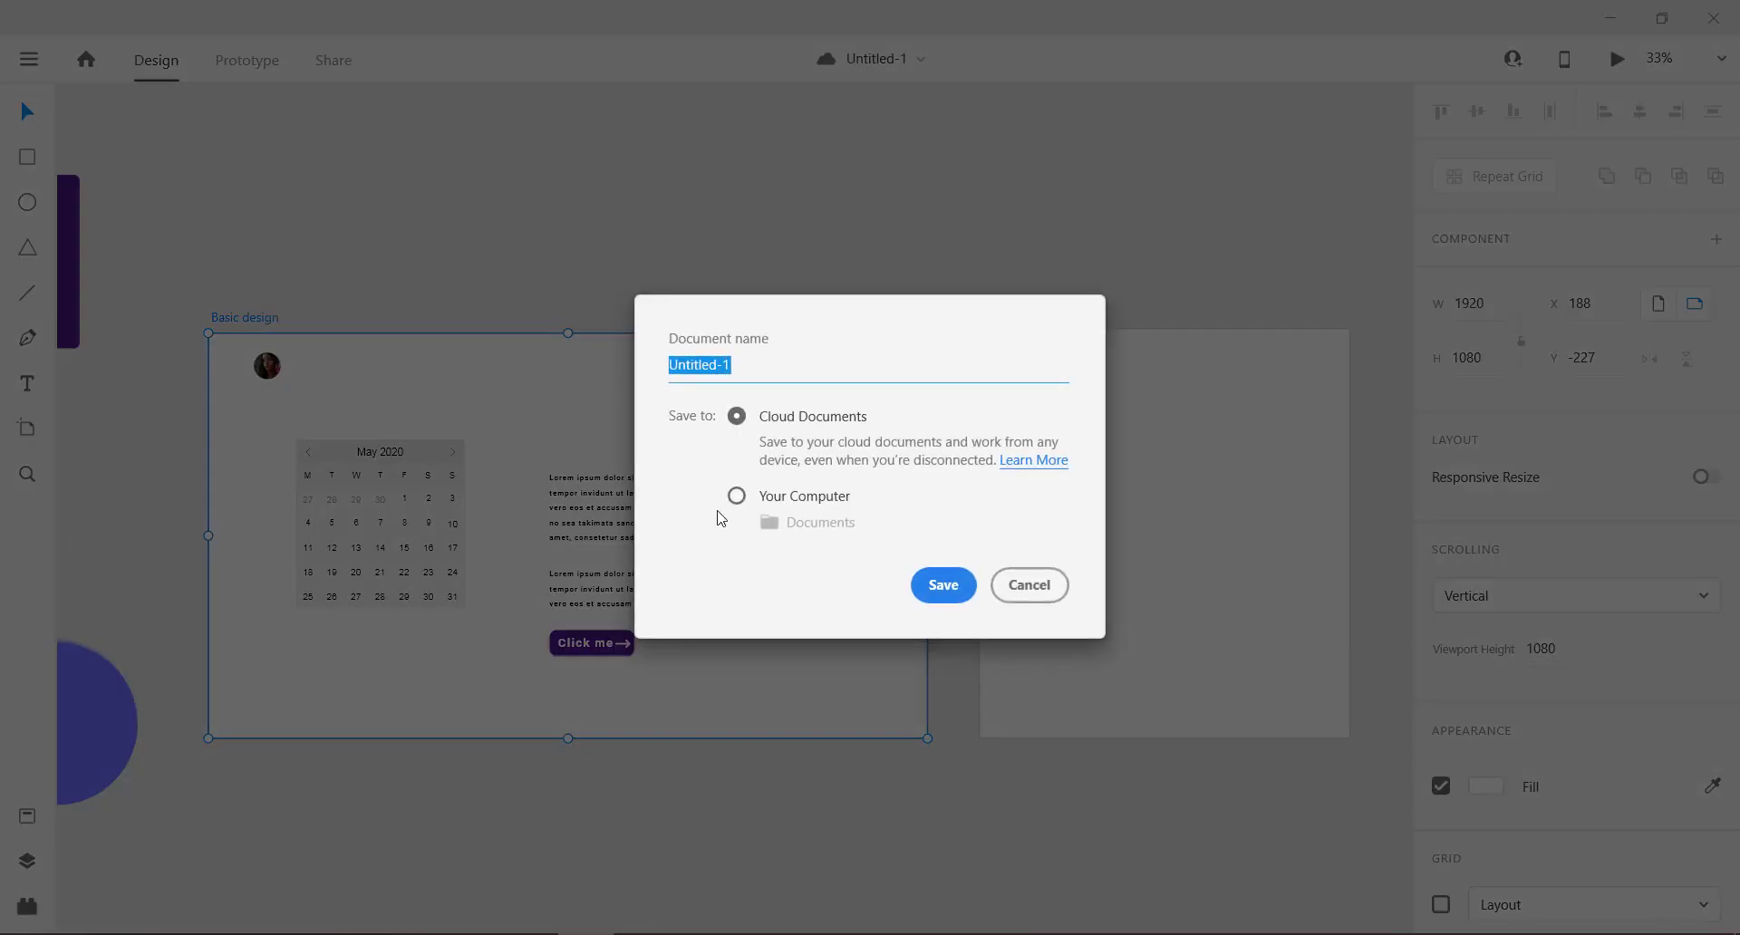
{"action": "left_click", "coordinate": [737, 497]}
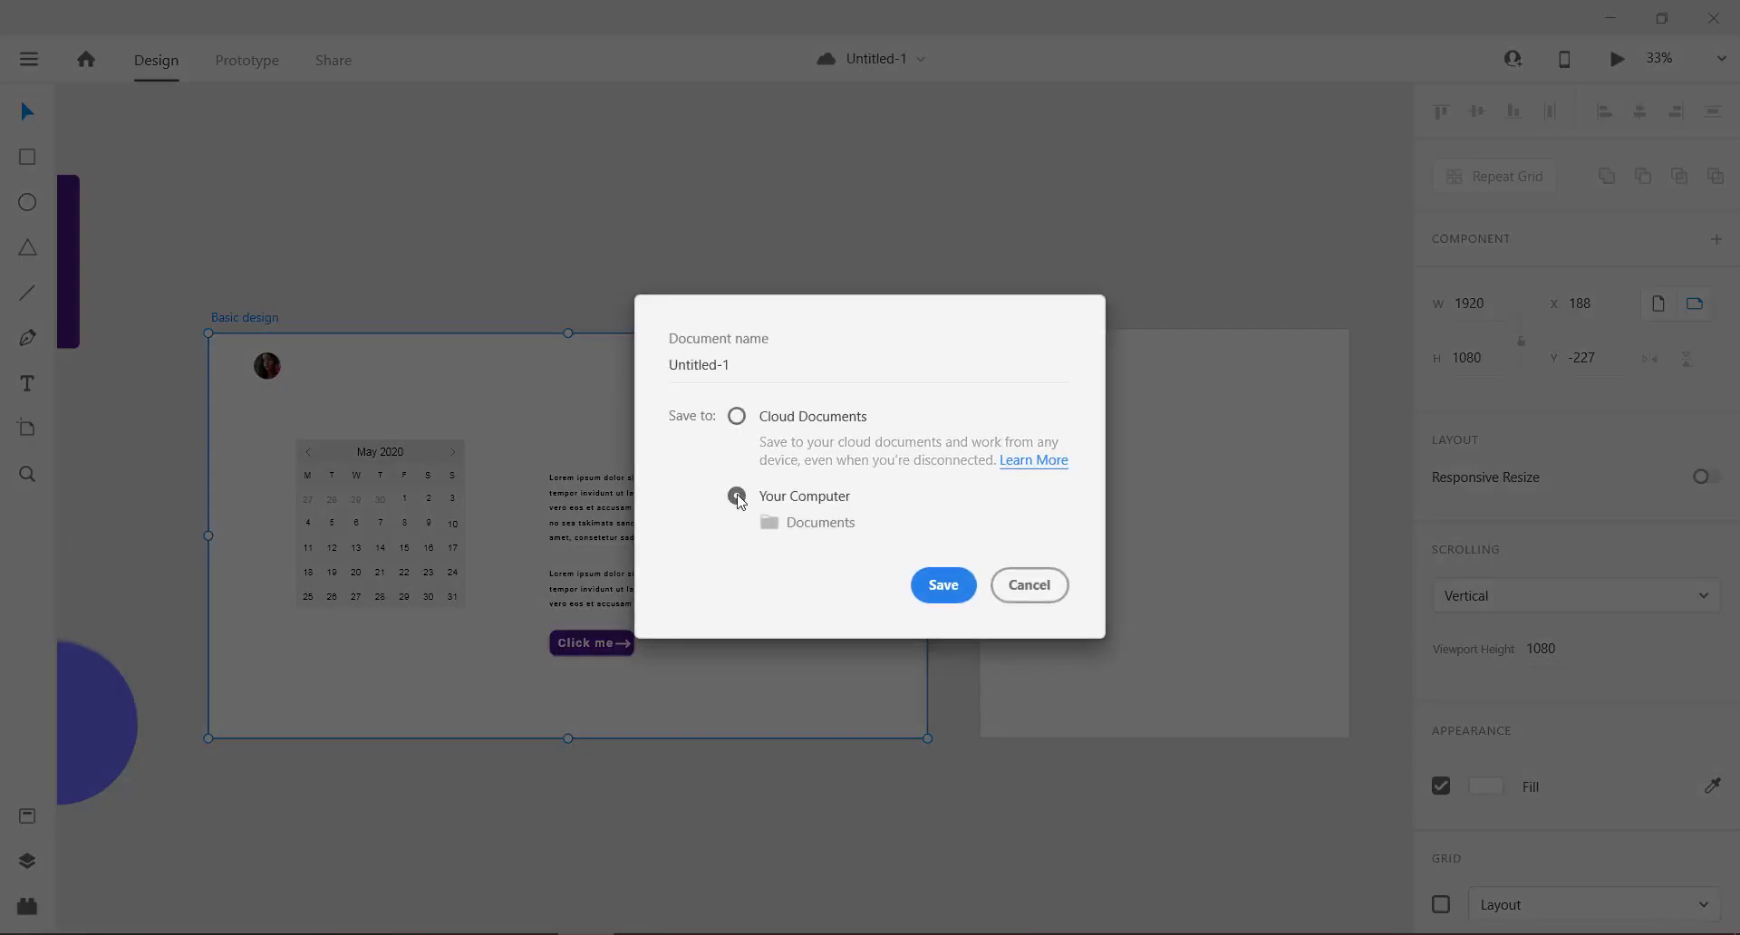
{"action": "left_click", "coordinate": [759, 373]}
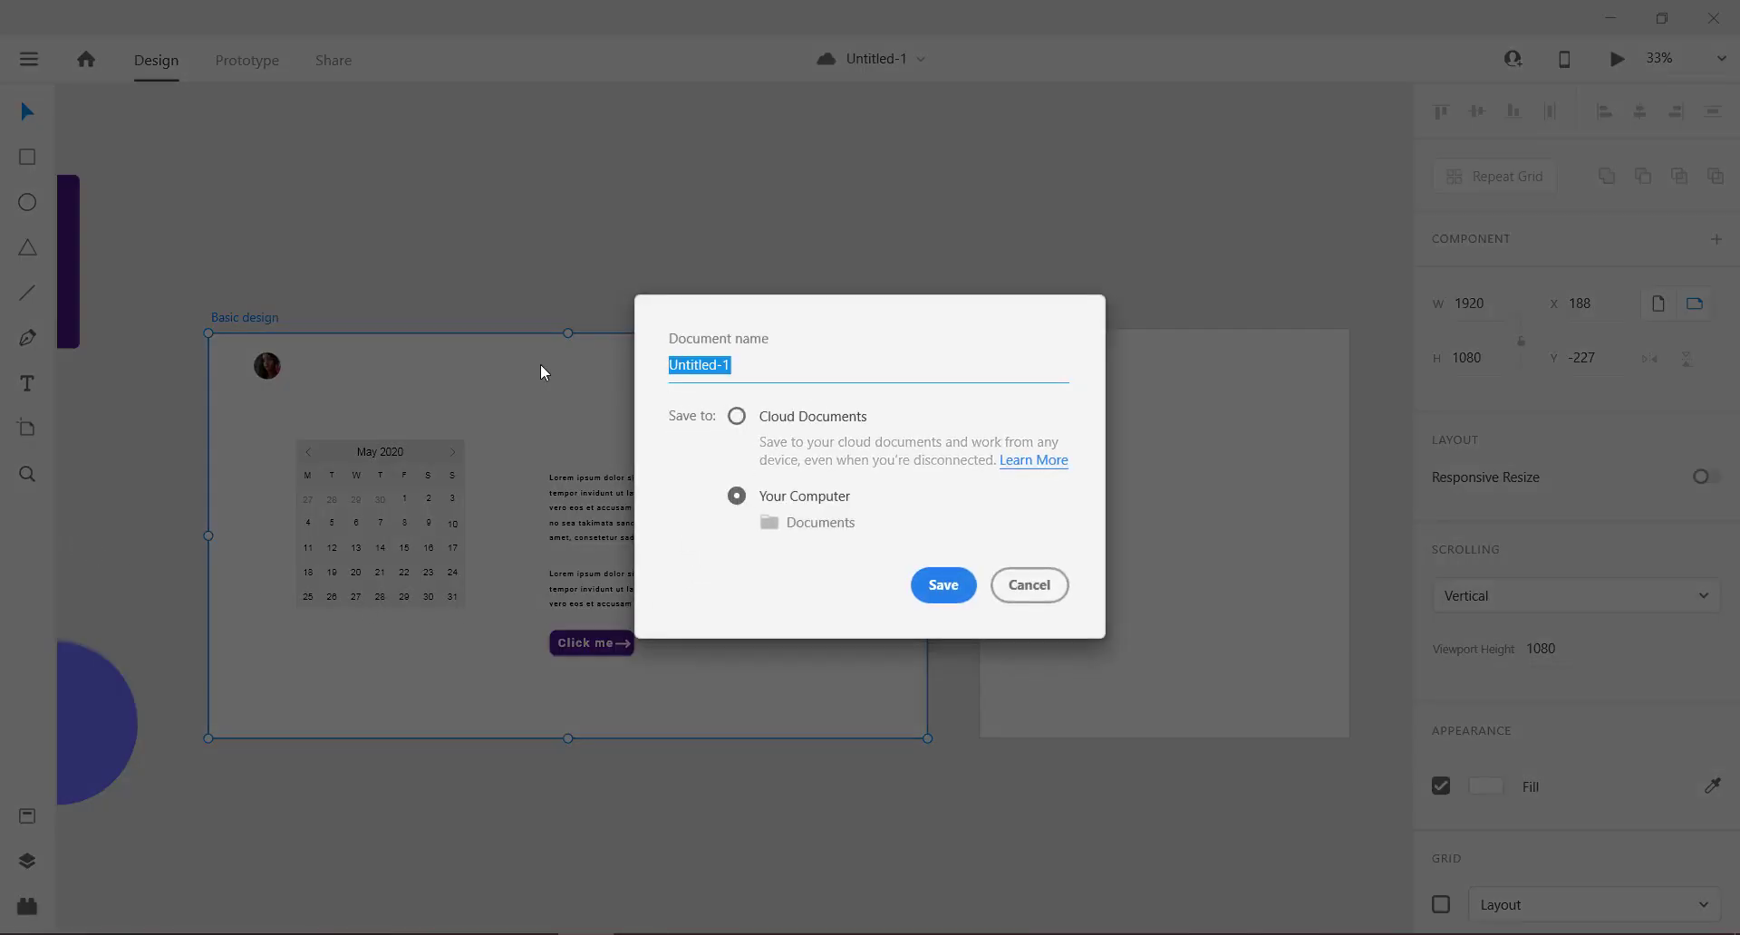
{"action": "type", "text": "basic"}
{"action": "left_click", "coordinate": [1031, 591]}
{"action": "left_click", "coordinate": [997, 733]}
{"action": "scroll", "coordinate": [1100, 725], "scroll_direction": "up", "scroll_amount": 5}
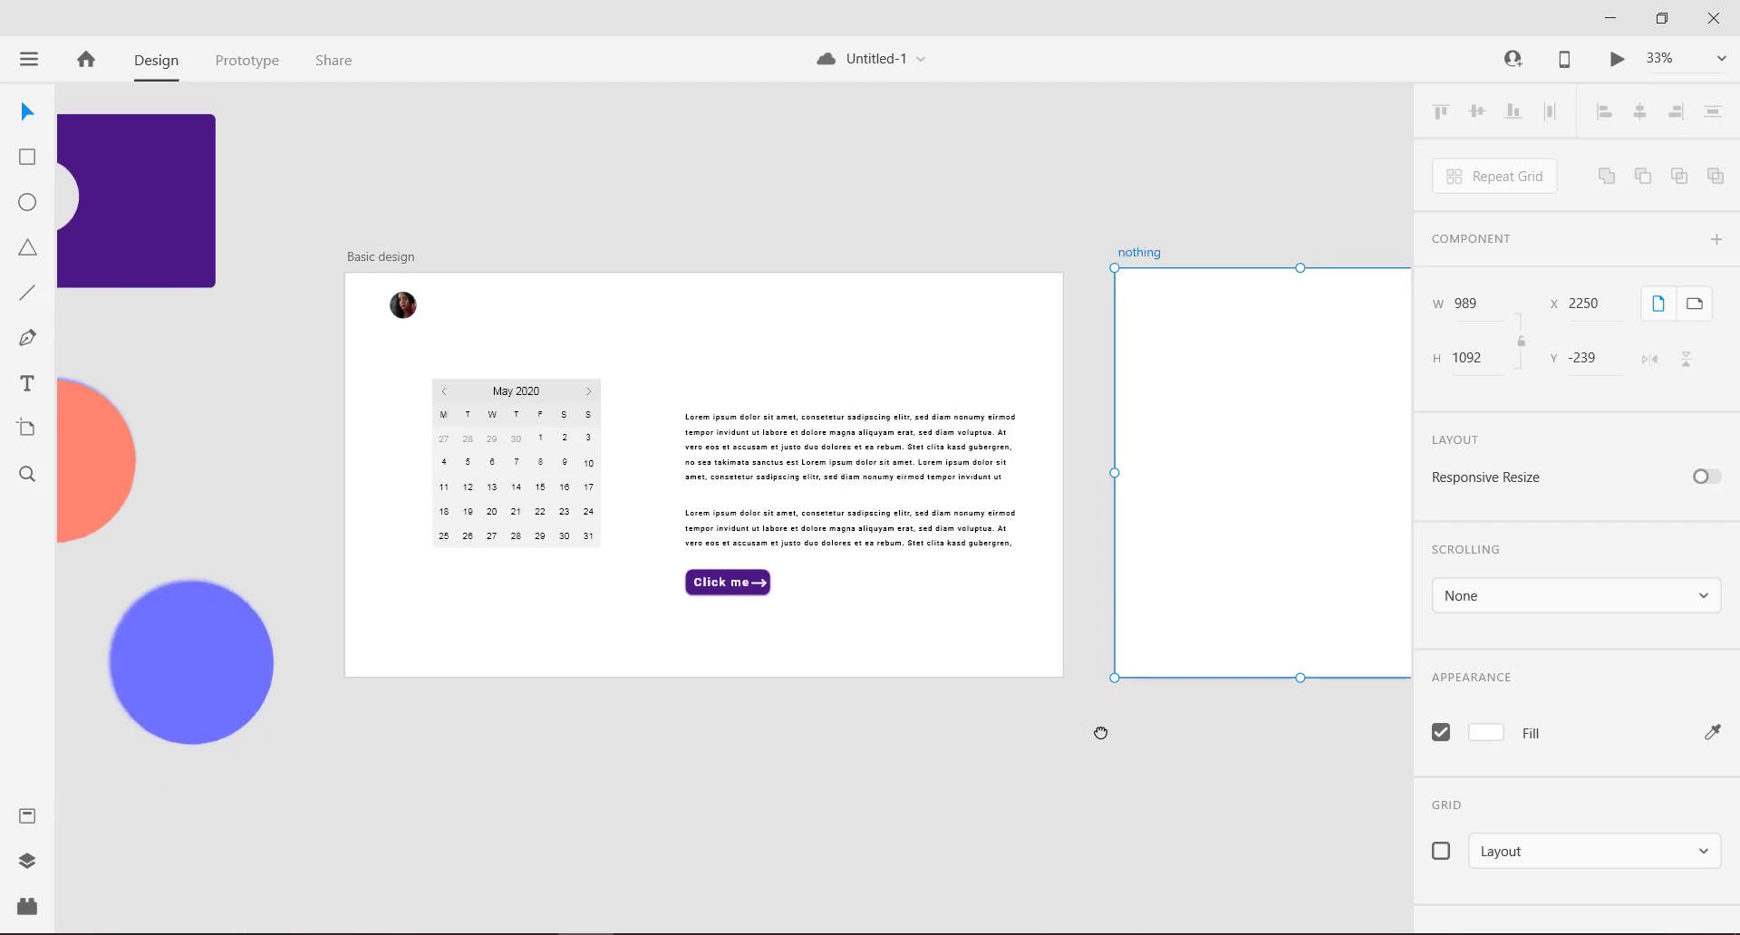
{"action": "scroll", "coordinate": [1074, 716], "scroll_direction": "down", "scroll_amount": 4}
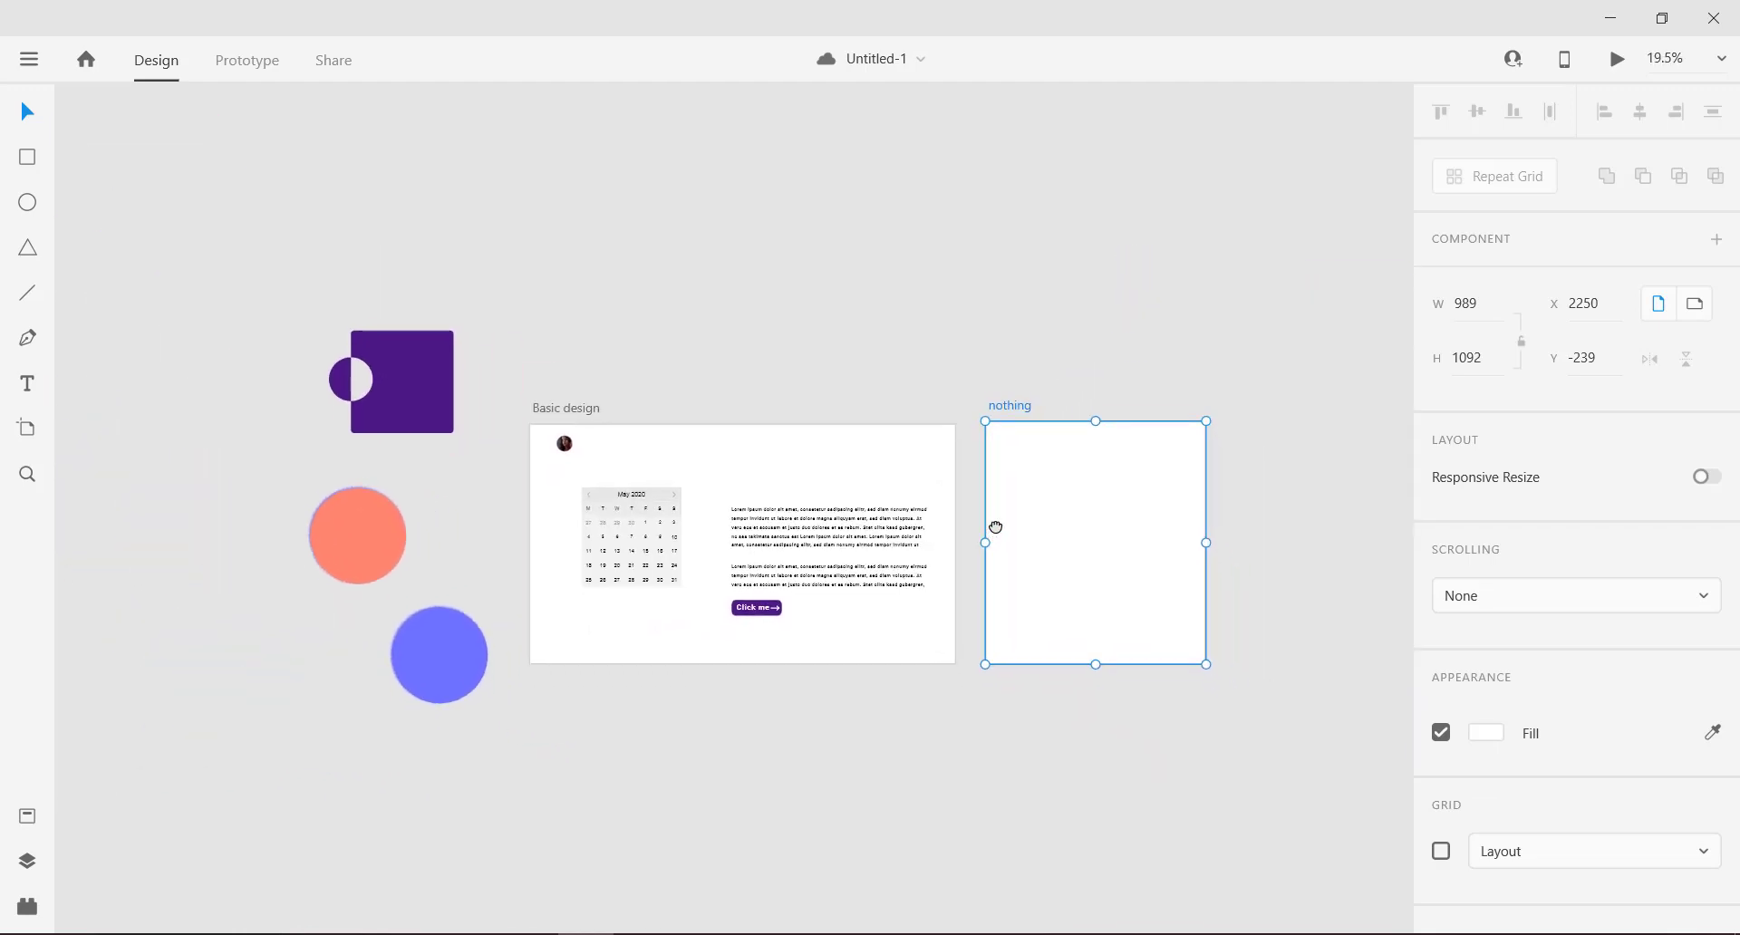
{"action": "left_click", "coordinate": [883, 743]}
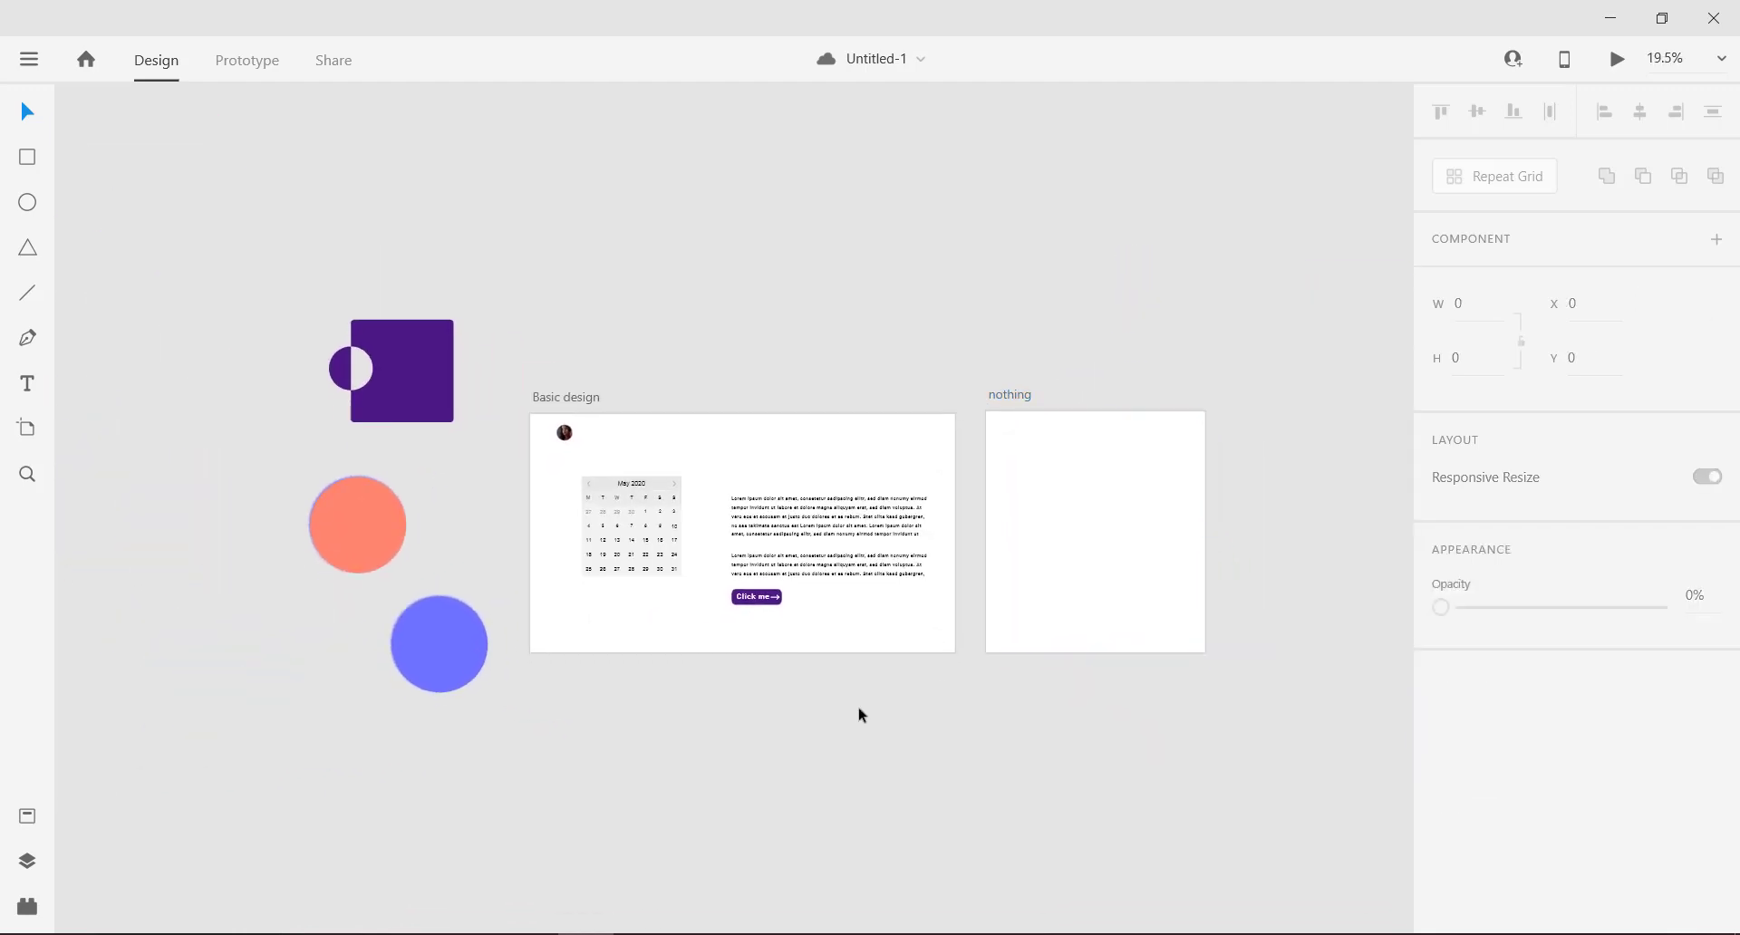